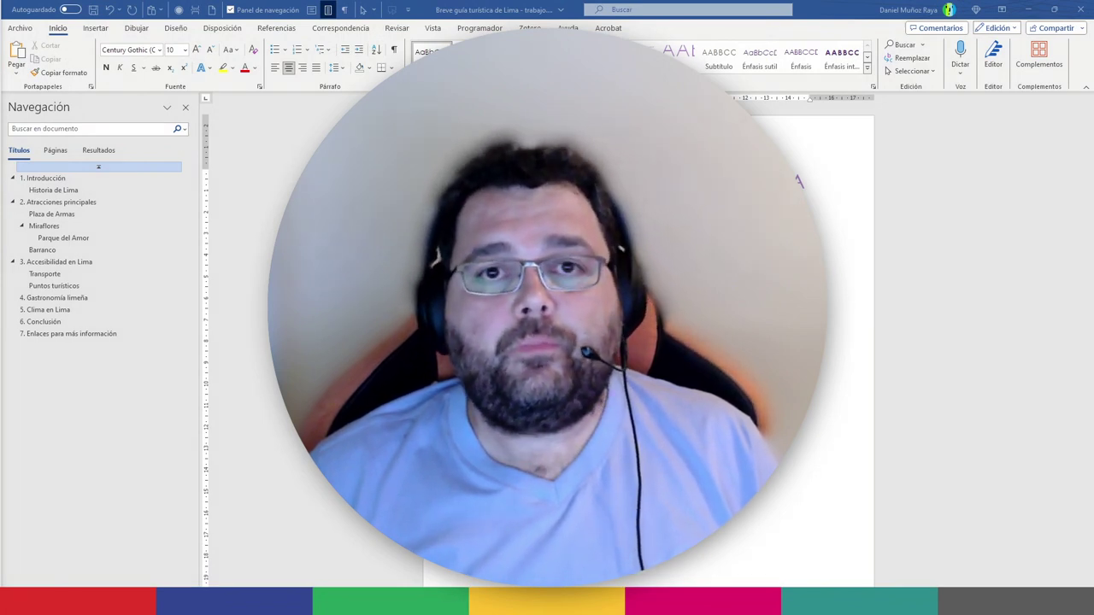
# Run the Comprobador de accesibilidad by searching 'accesibilidad', with the cursor in the title
pyautogui.click(599, 175)
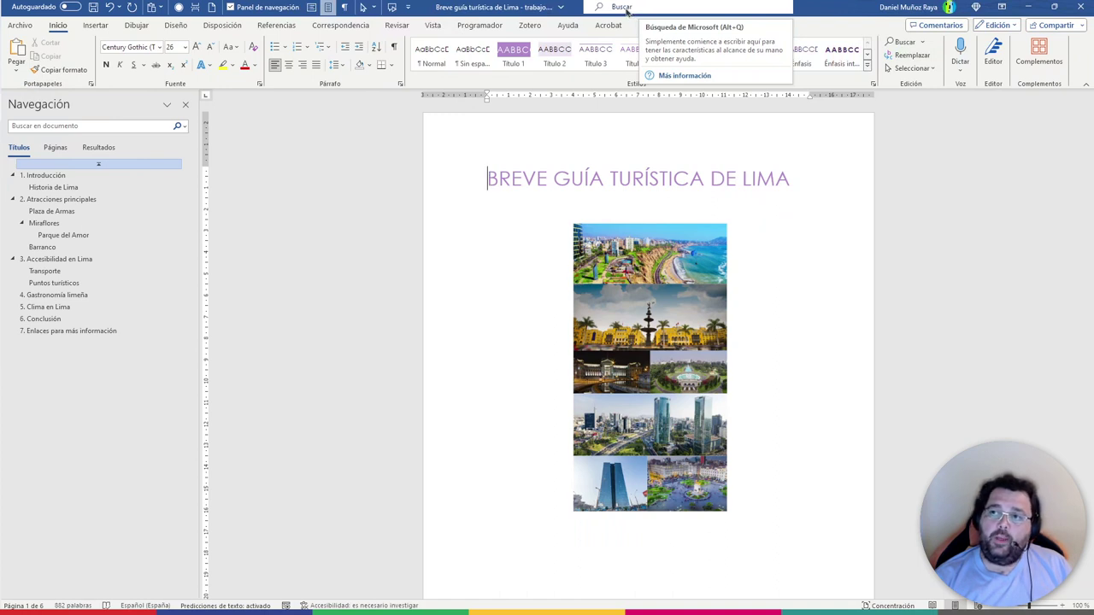
pyautogui.click(627, 7)
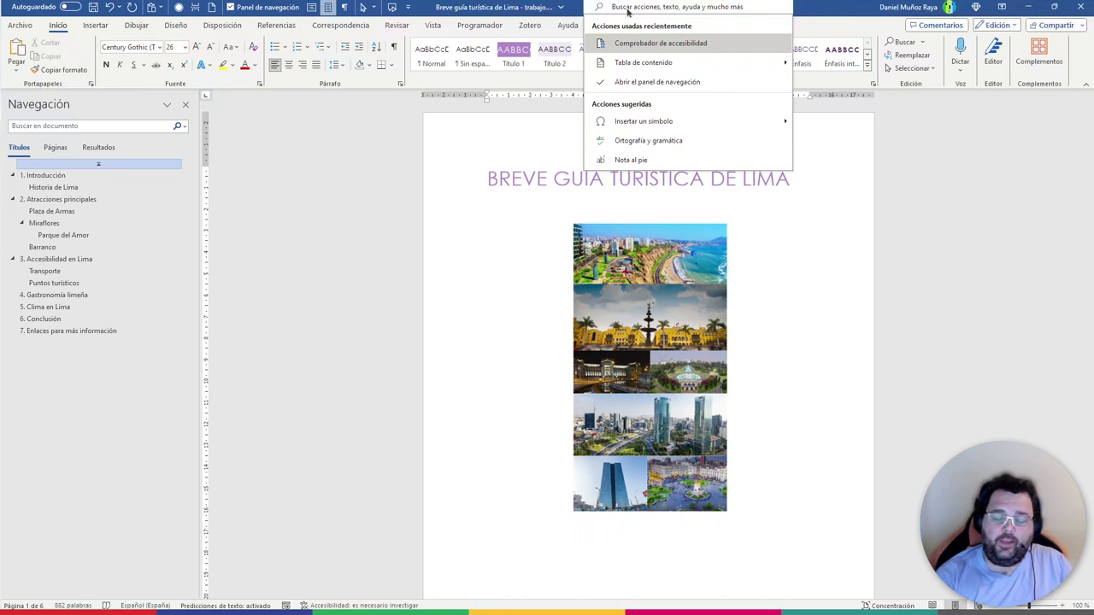
pyautogui.write('accesi')
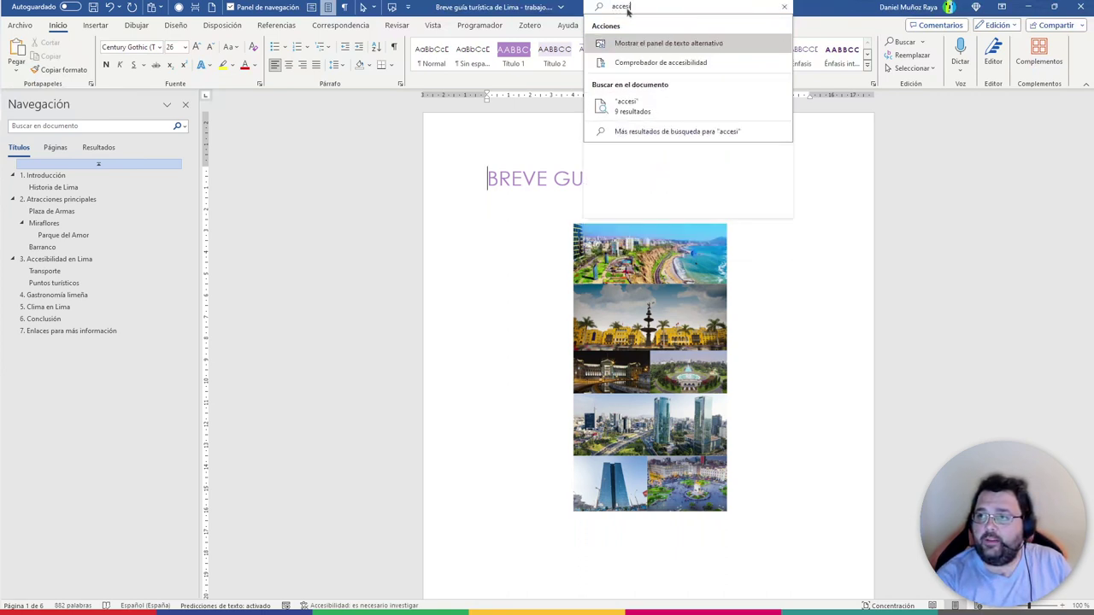
pyautogui.write('bilidad')
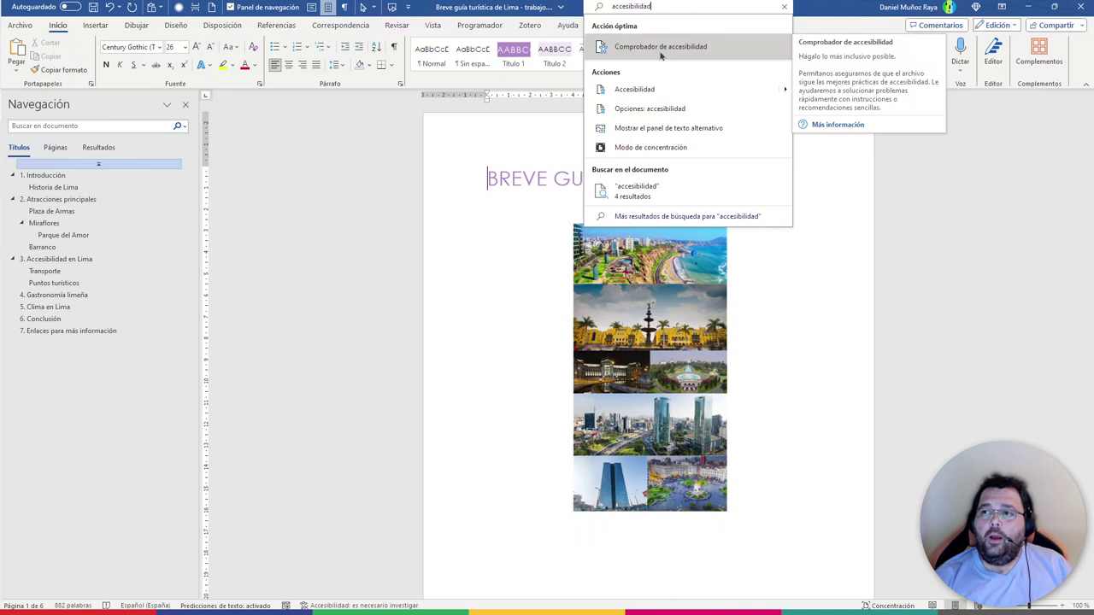
pyautogui.click(661, 51)
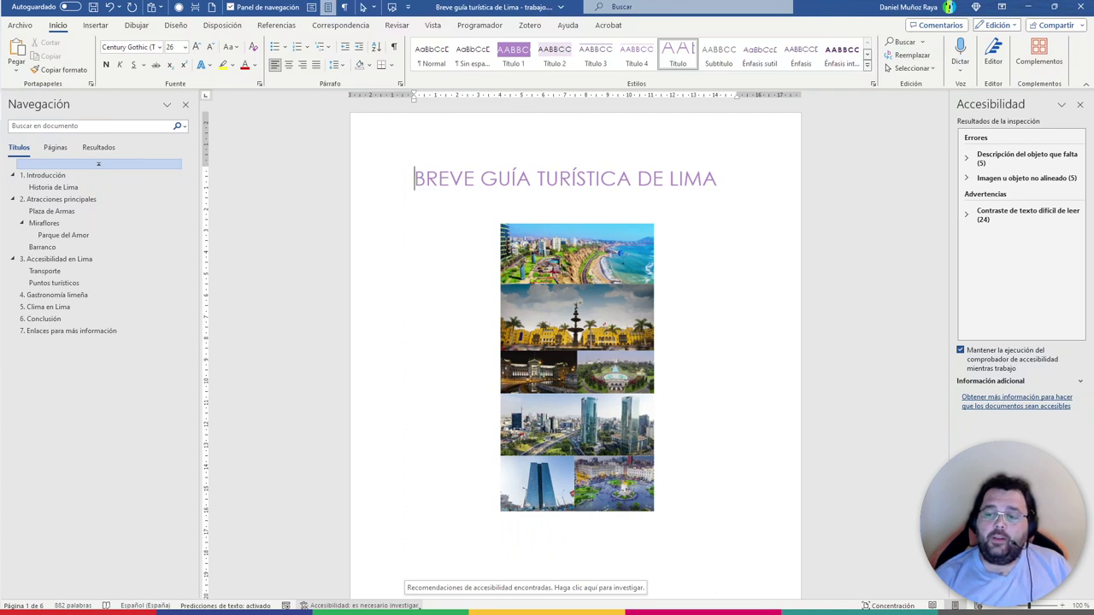
pyautogui.click(407, 605)
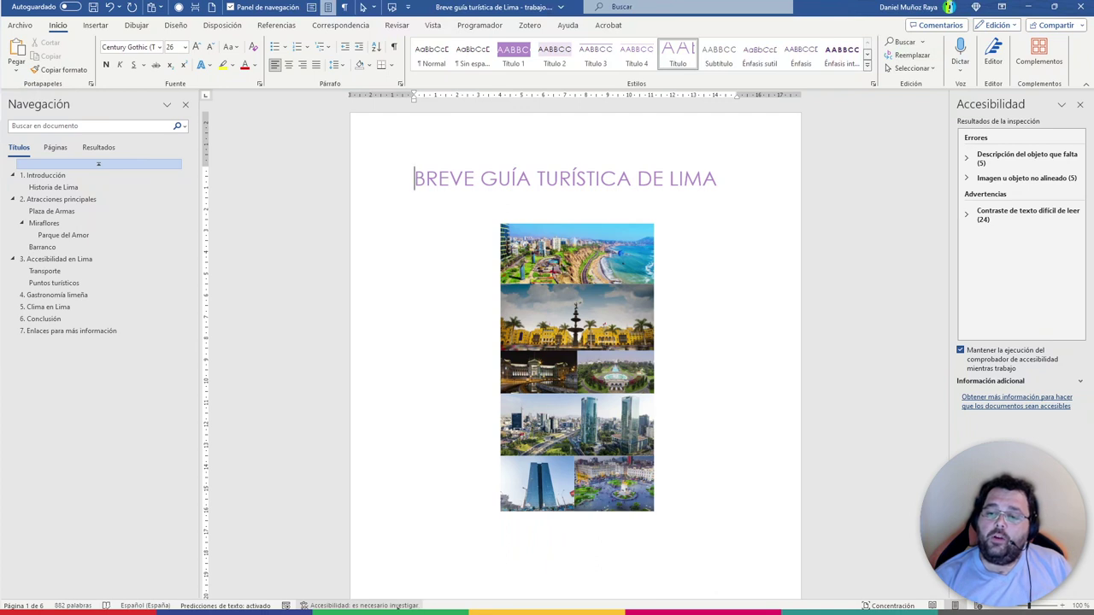
pyautogui.click(389, 605)
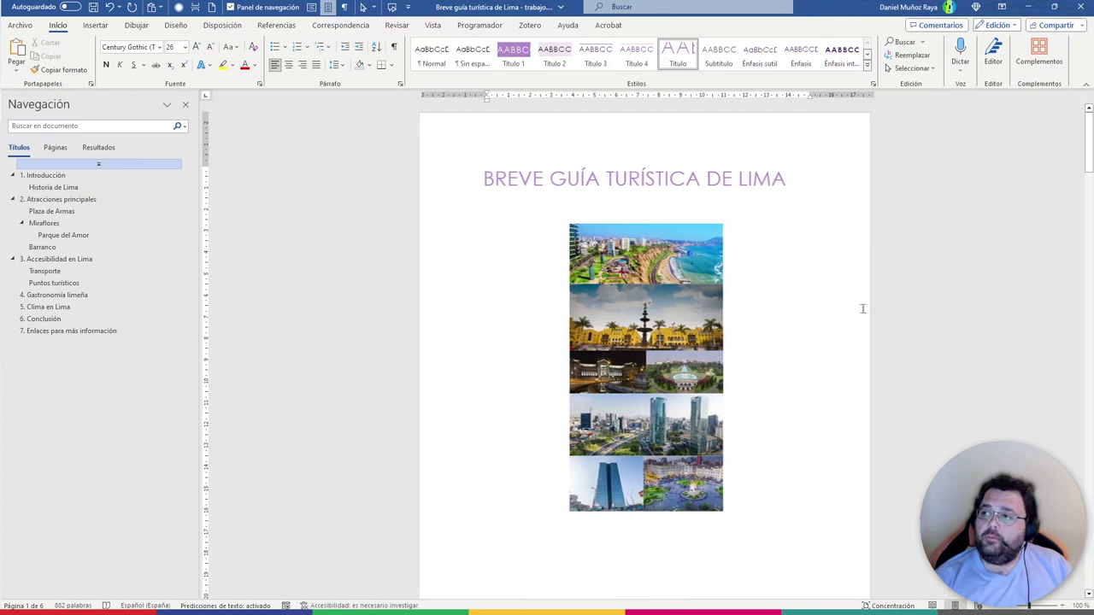
pyautogui.click(362, 605)
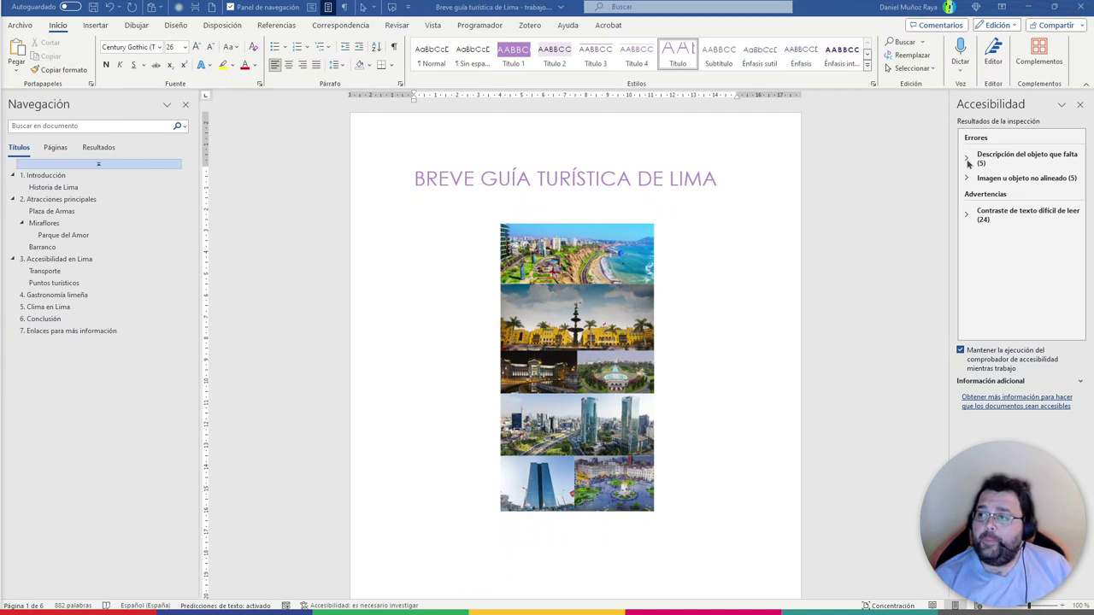
# Expand 'Descripción del objeto que falta' and select Imagen 1, the title-page photo collage
pyautogui.click(968, 161)
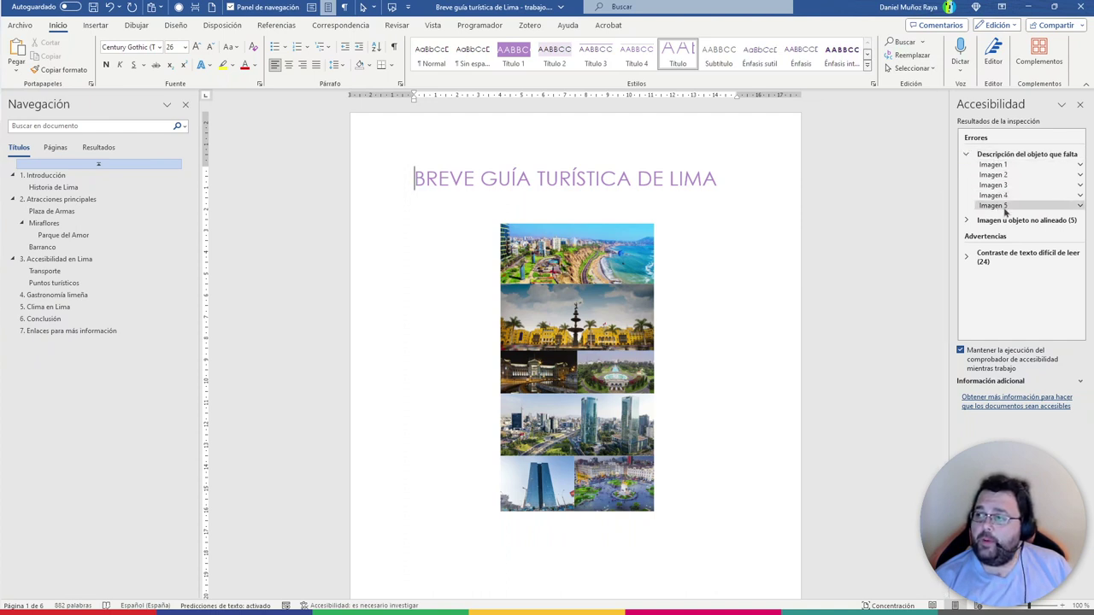
pyautogui.click(996, 164)
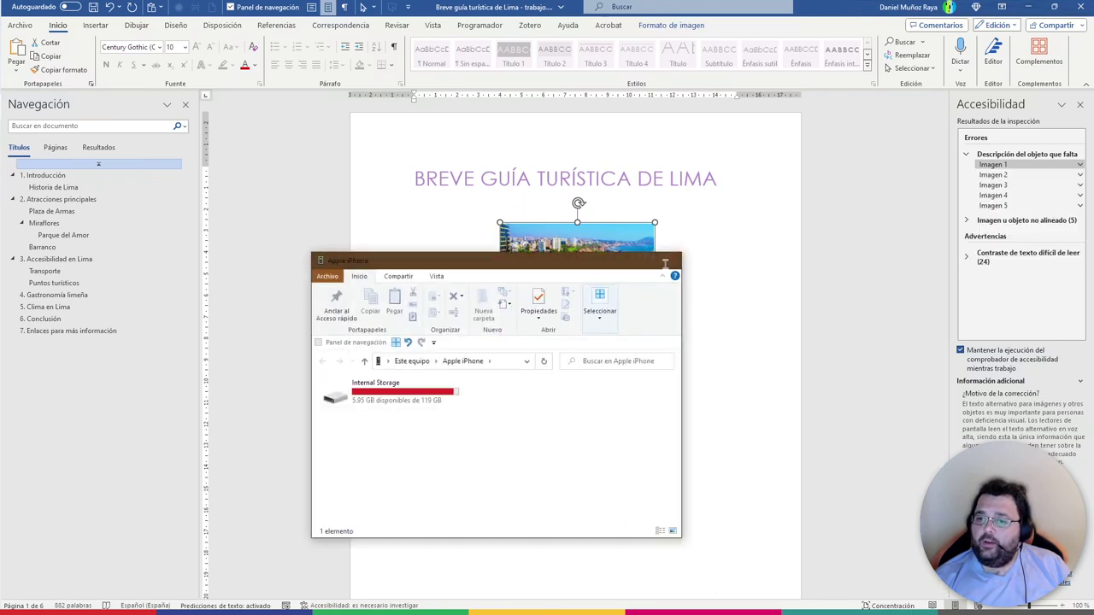
# Close the iPhone Explorer window and paste the Lima-landmarks alt text into Imagen 1's description
pyautogui.click(667, 260)
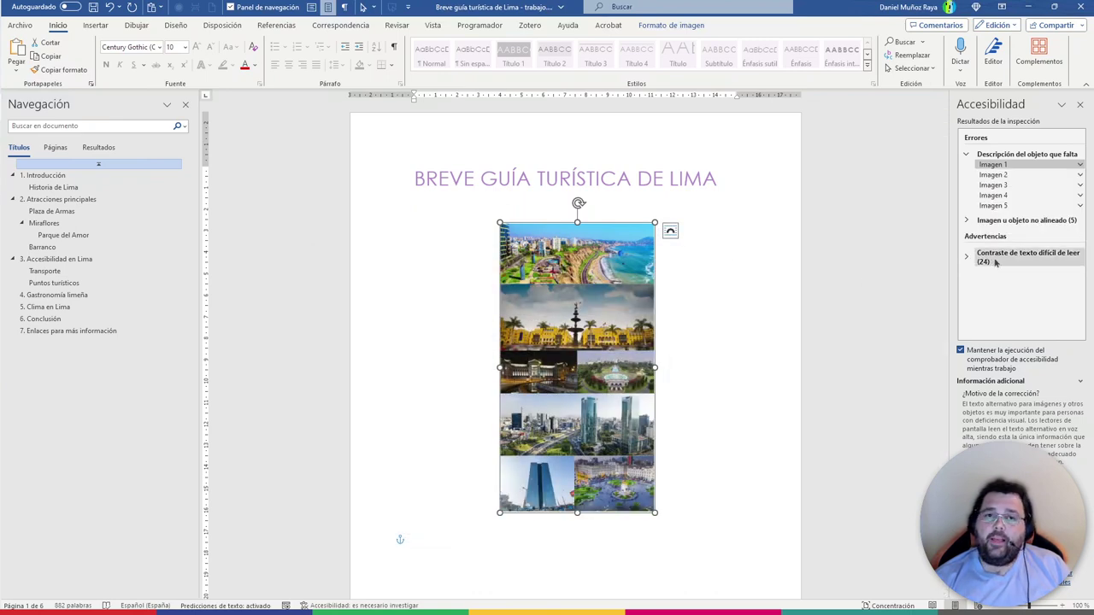
pyautogui.click(1019, 167)
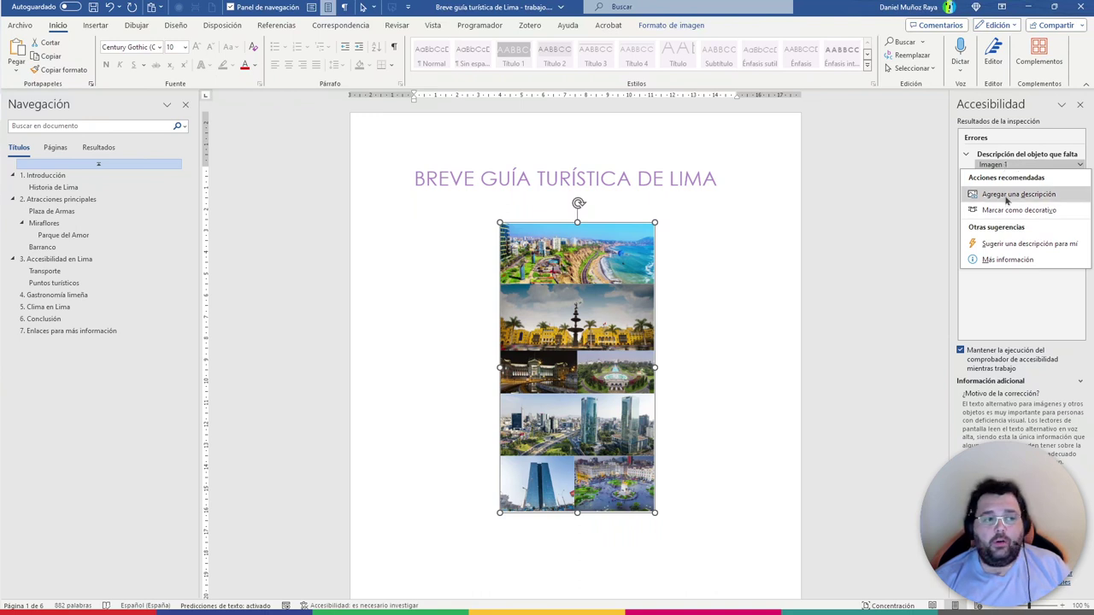
pyautogui.click(1008, 200)
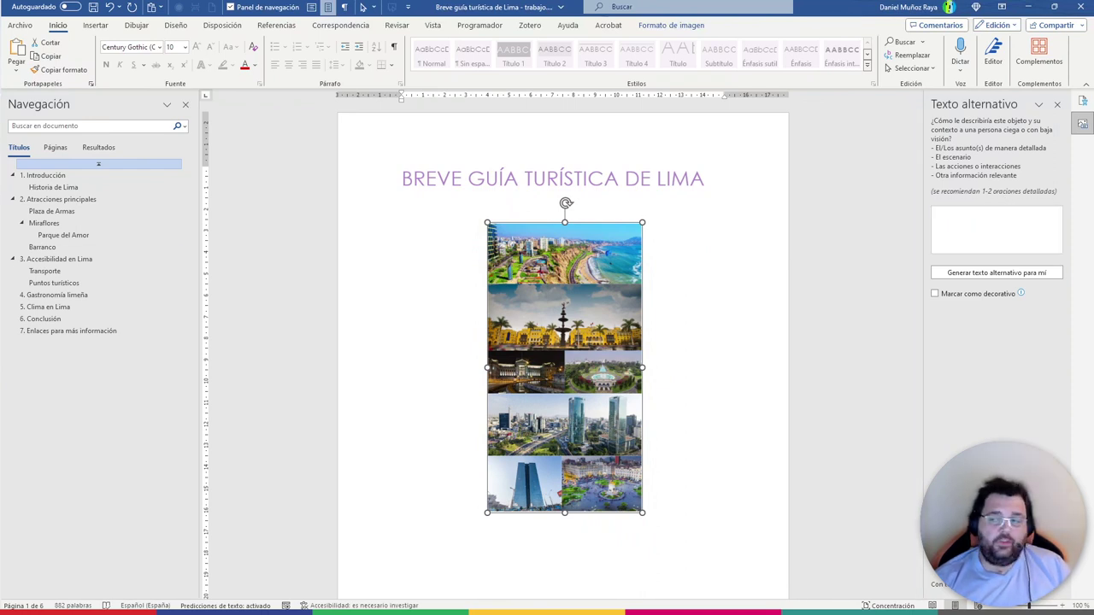
pyautogui.click(938, 234)
pyautogui.hotkey('ctrl', 'v')
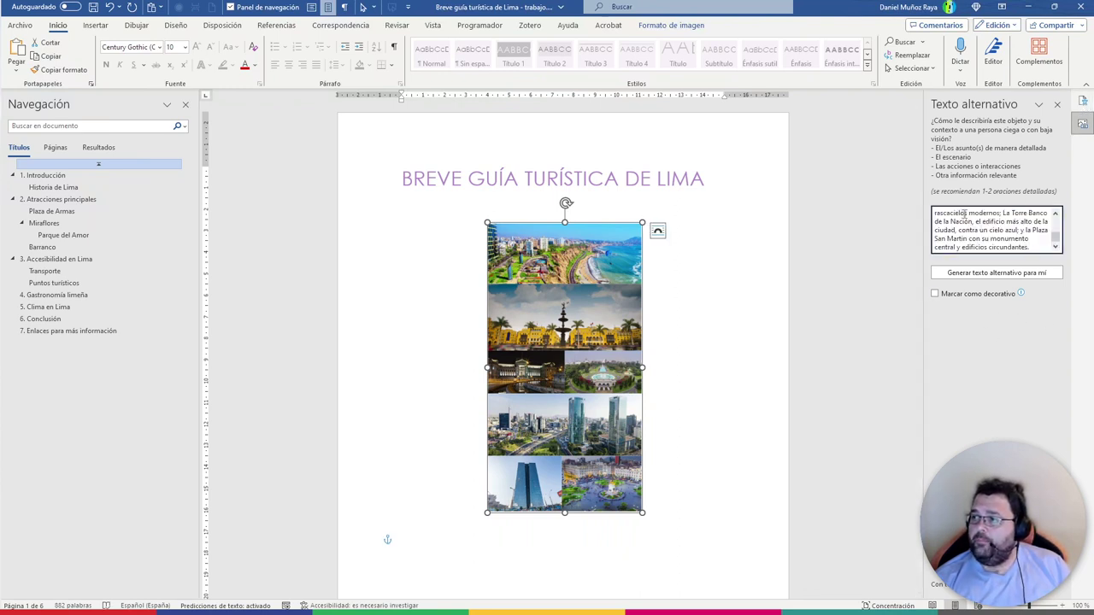
pyautogui.click(1080, 101)
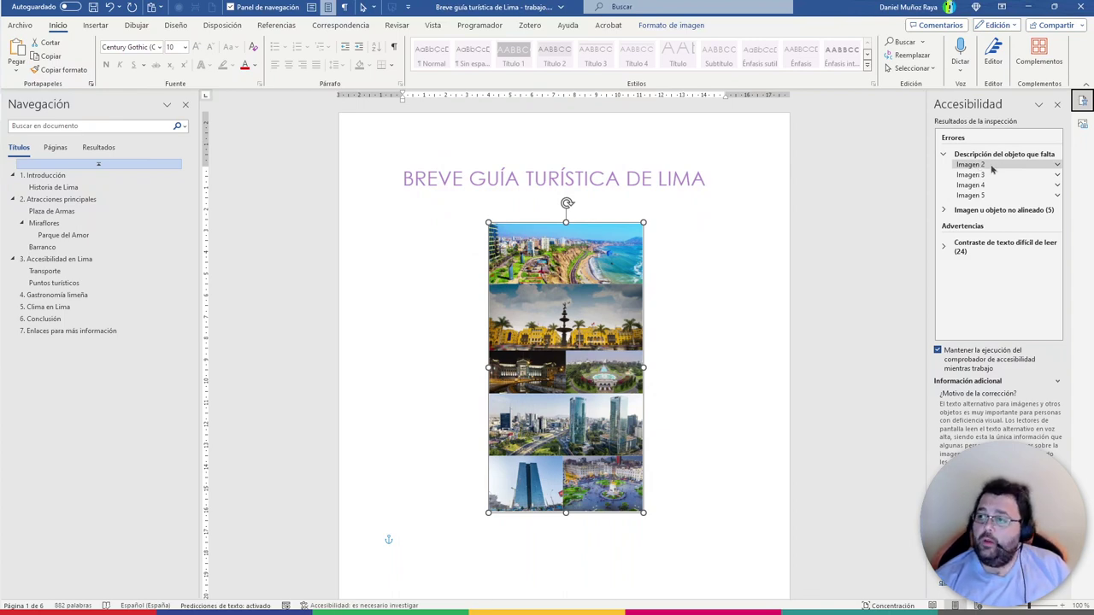
# Choose Agregar una descripción for Imagen 2, the Plaza de Armas photo on page 3
pyautogui.click(992, 166)
pyautogui.click(992, 166)
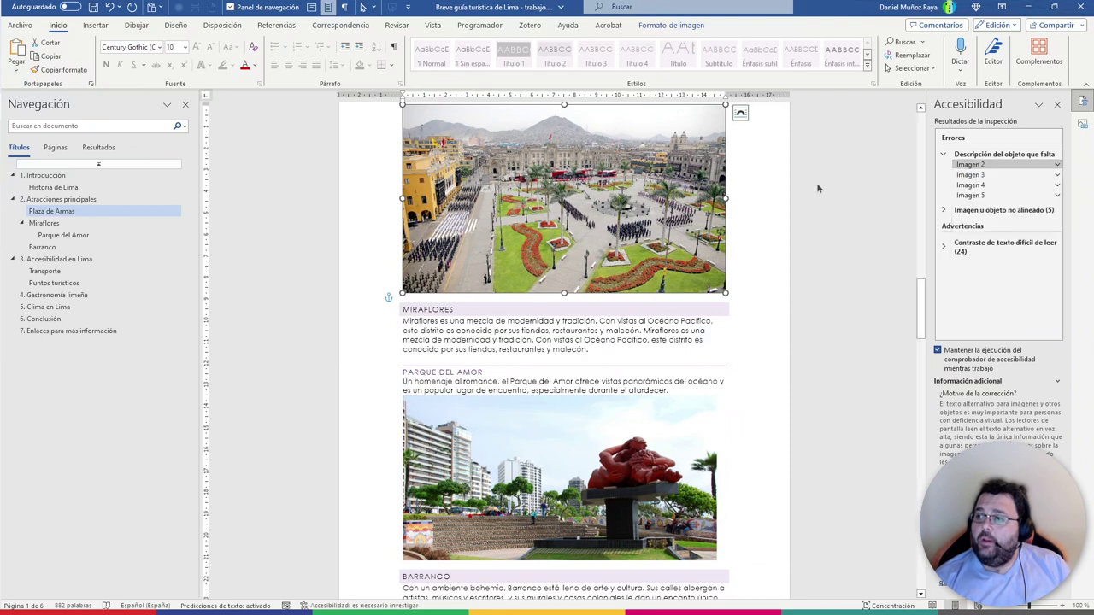
pyautogui.click(996, 166)
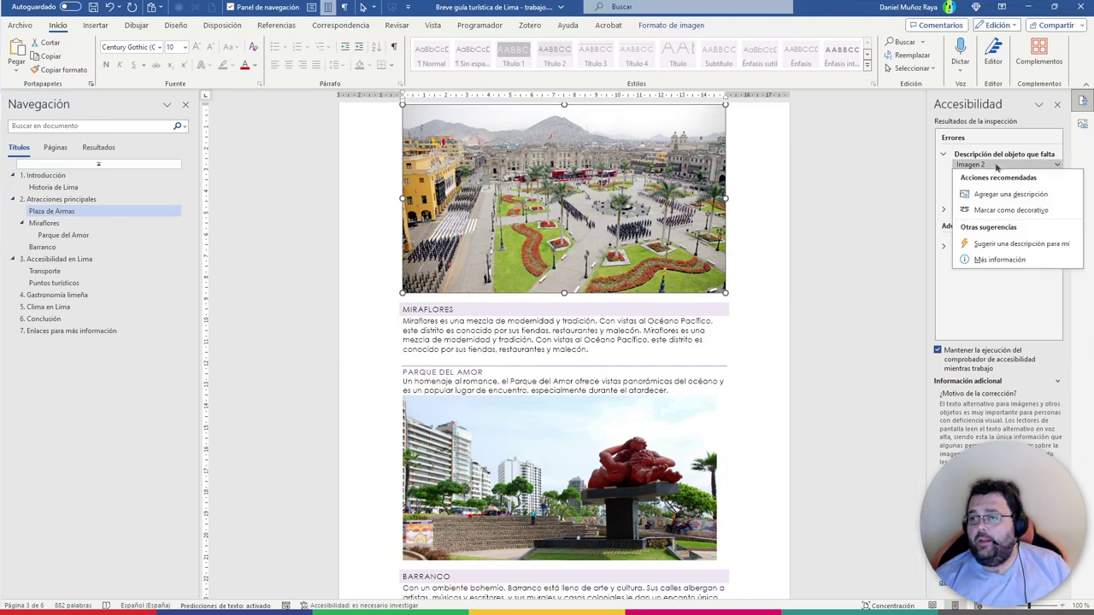
pyautogui.click(993, 194)
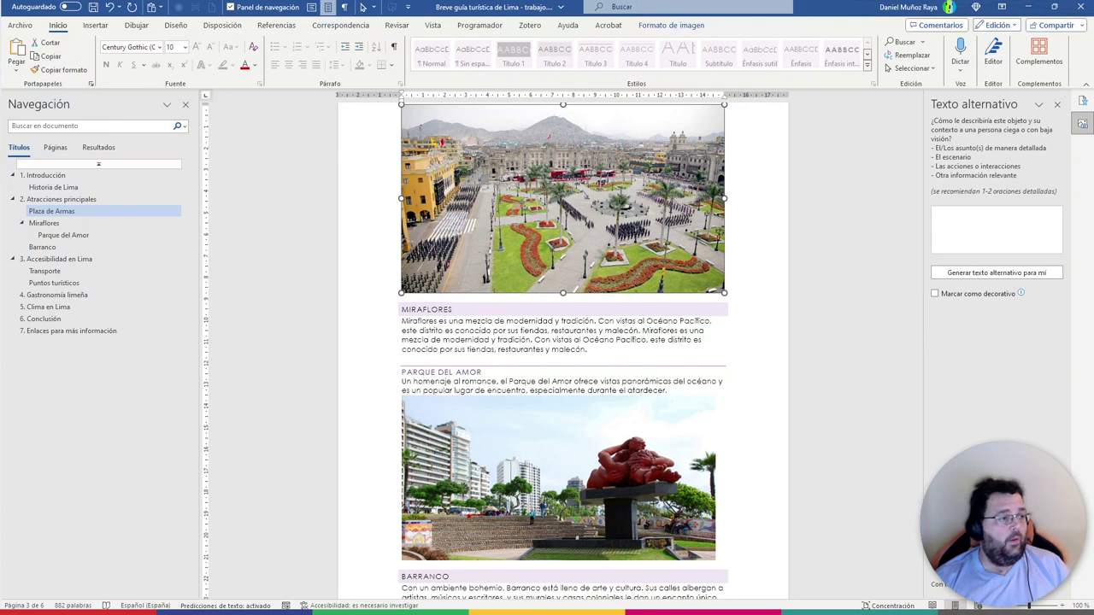
pyautogui.scroll(3, 562, 342)
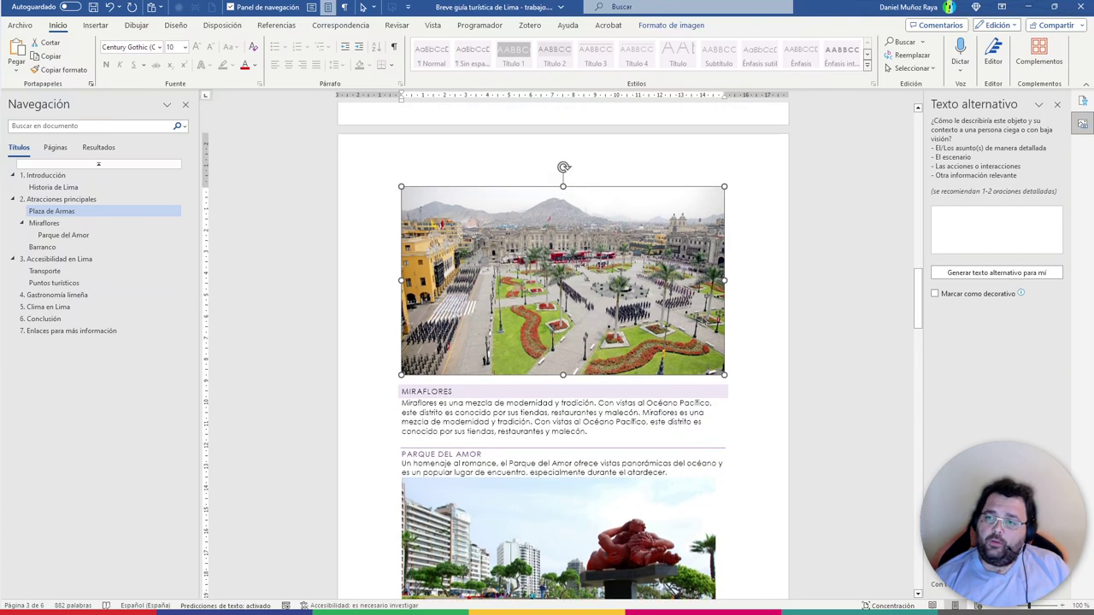
pyautogui.scroll(1, 617, 327)
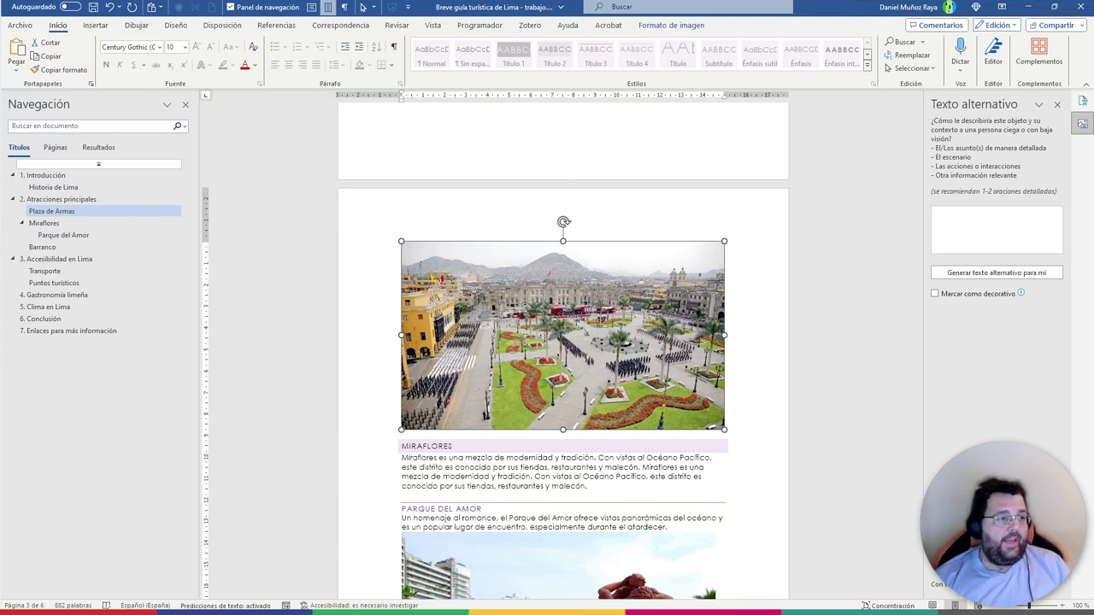
# Paste the Plaza Mayor military-ceremony panorama description as the Plaza de Armas photo's alt text
pyautogui.click(981, 242)
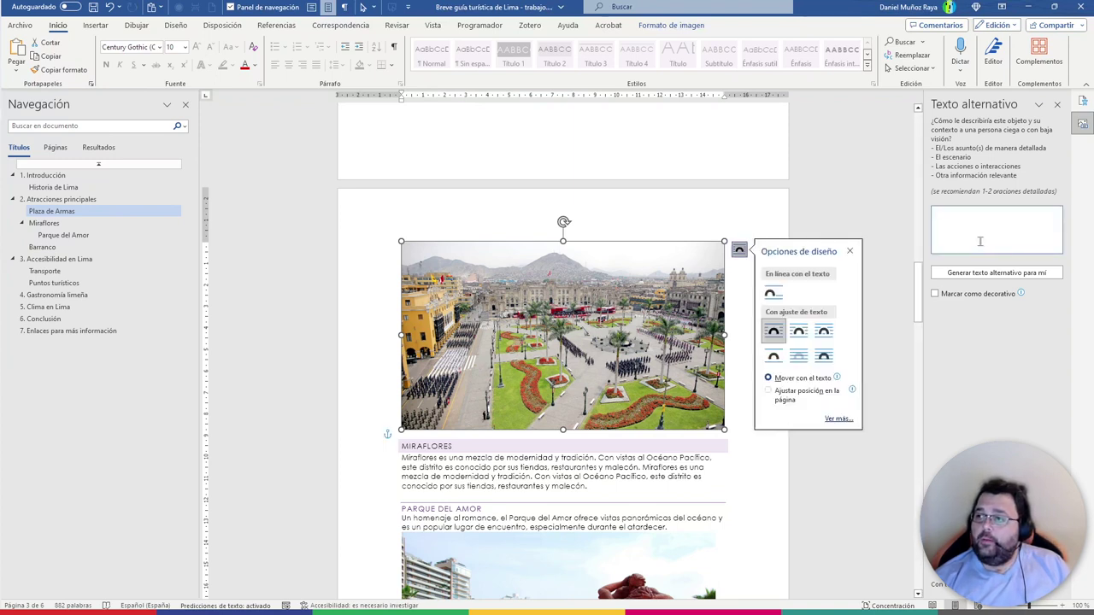
pyautogui.click(850, 251)
pyautogui.click(1003, 221)
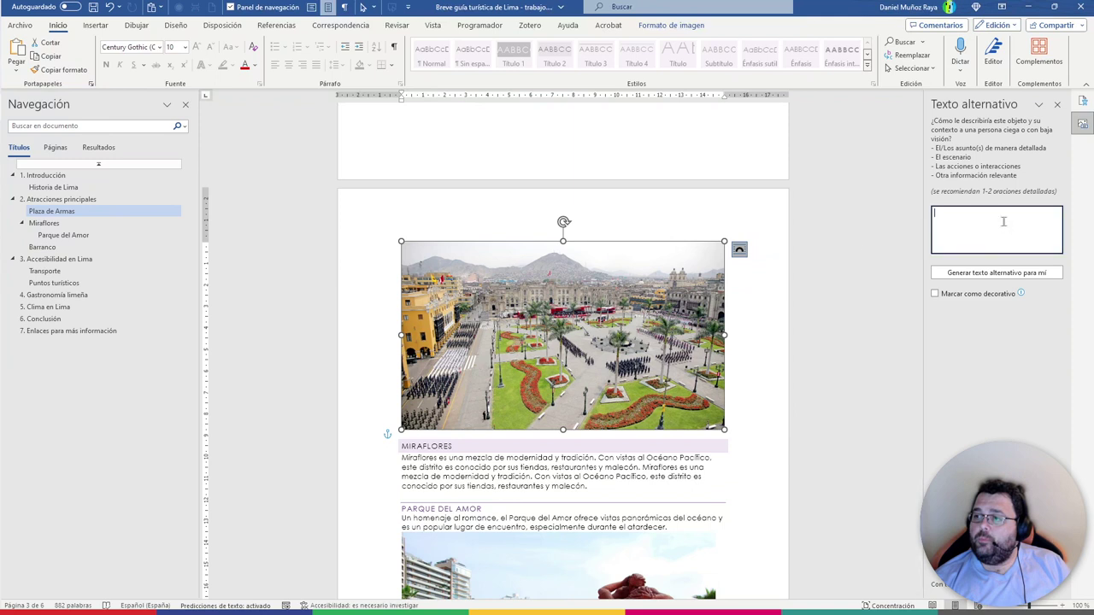
pyautogui.hotkey('ctrl', 'v')
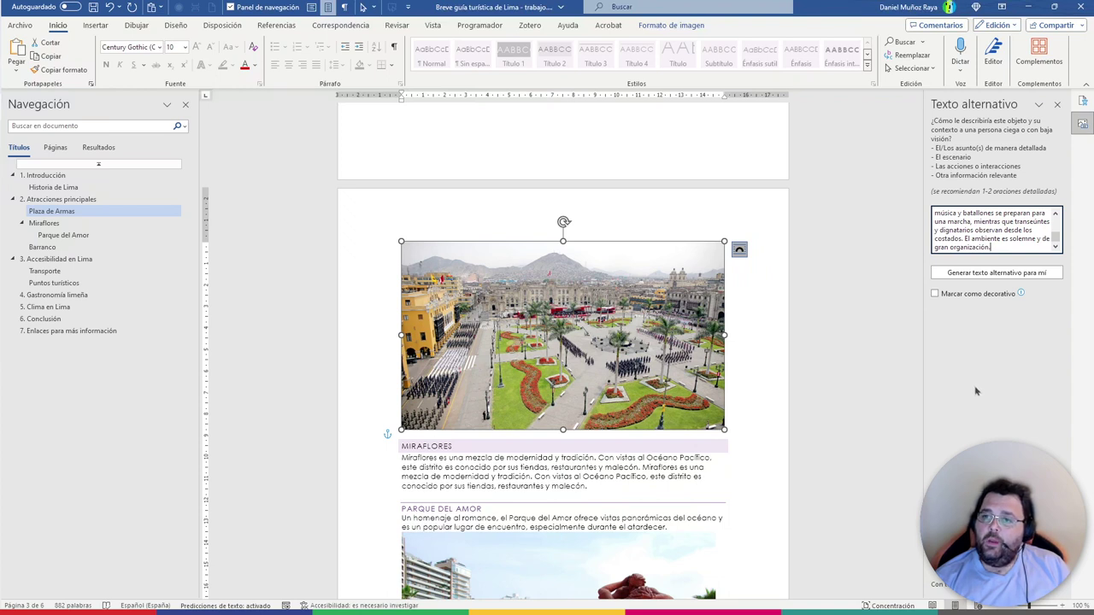
pyautogui.scroll(2, 1000, 242)
pyautogui.scroll(2, 1001, 242)
pyautogui.scroll(2, 1000, 242)
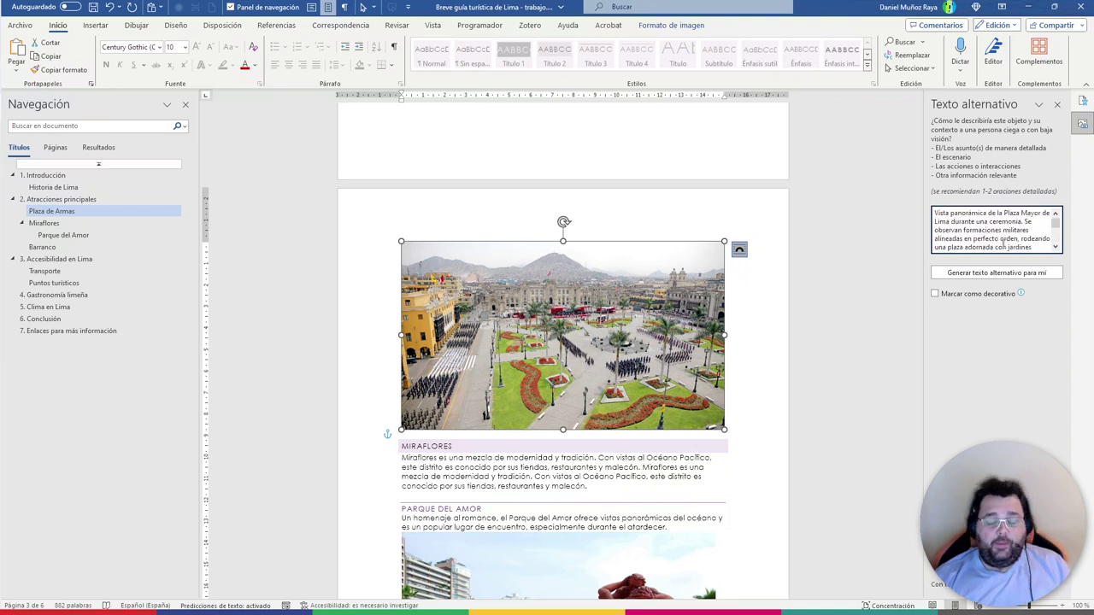
pyautogui.scroll(-5, 1001, 248)
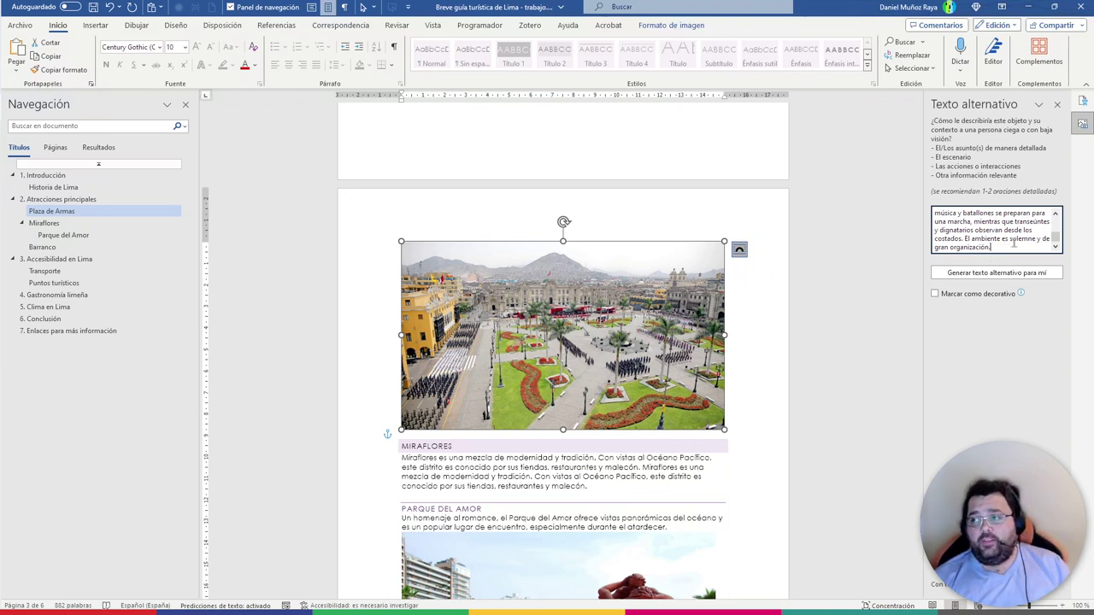
pyautogui.scroll(3, 999, 246)
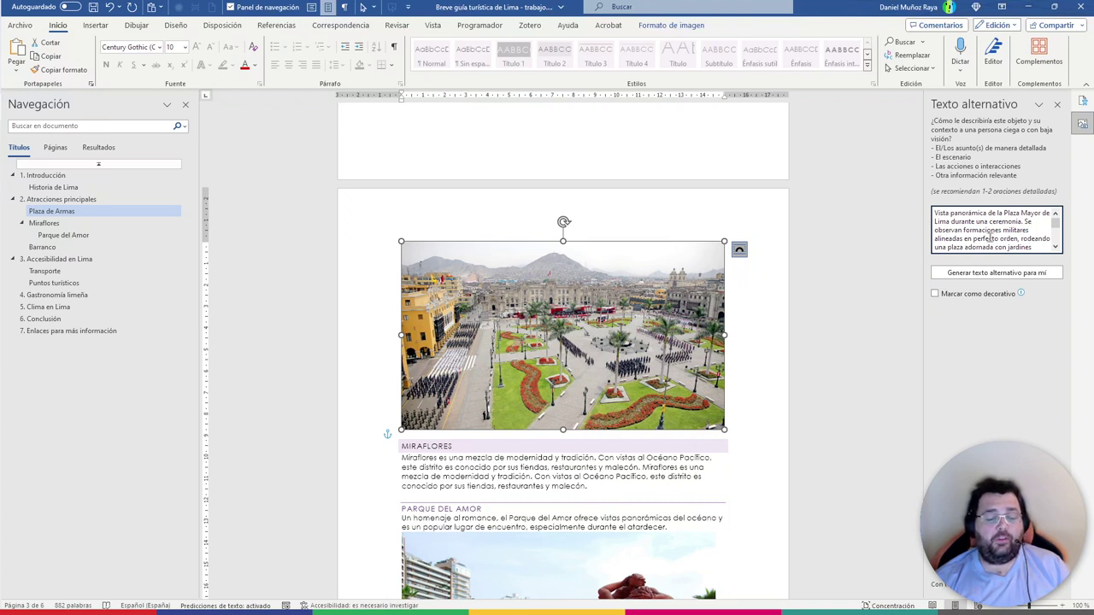
pyautogui.scroll(-2, 990, 237)
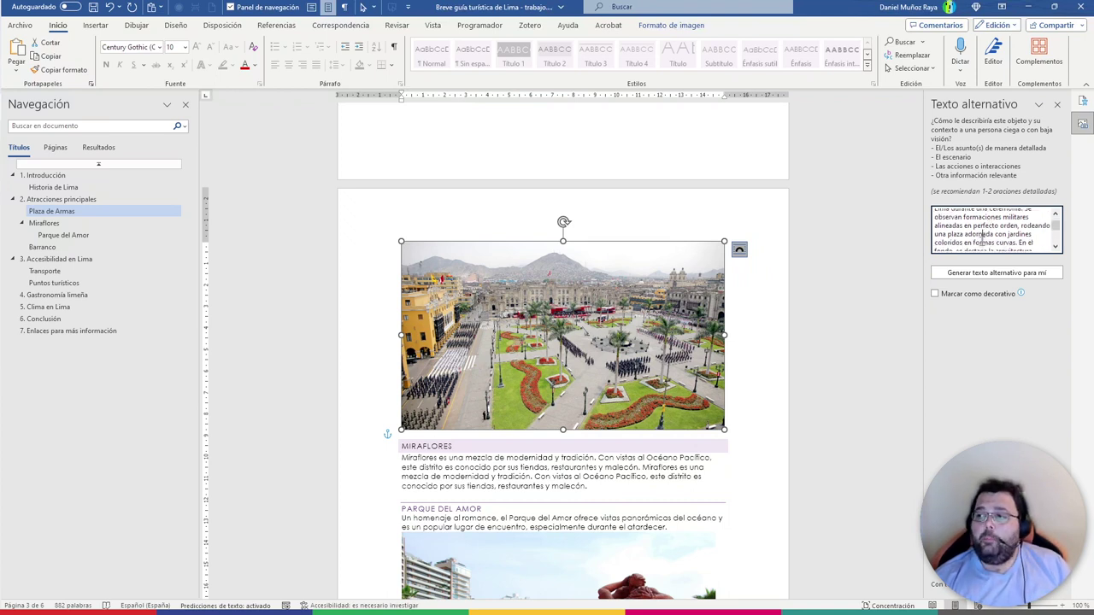
pyautogui.scroll(-2, 984, 244)
pyautogui.scroll(5, 984, 243)
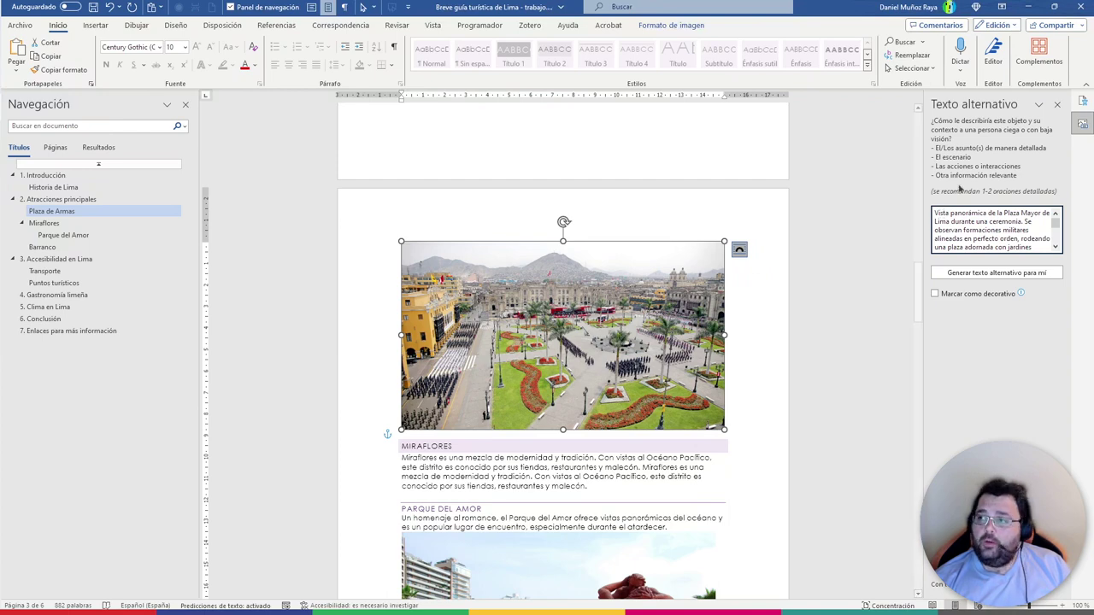
# Paste the prepared alt-text description into the Parque del Amor photo (Imagen 3)
pyautogui.click(1083, 101)
pyautogui.click(983, 165)
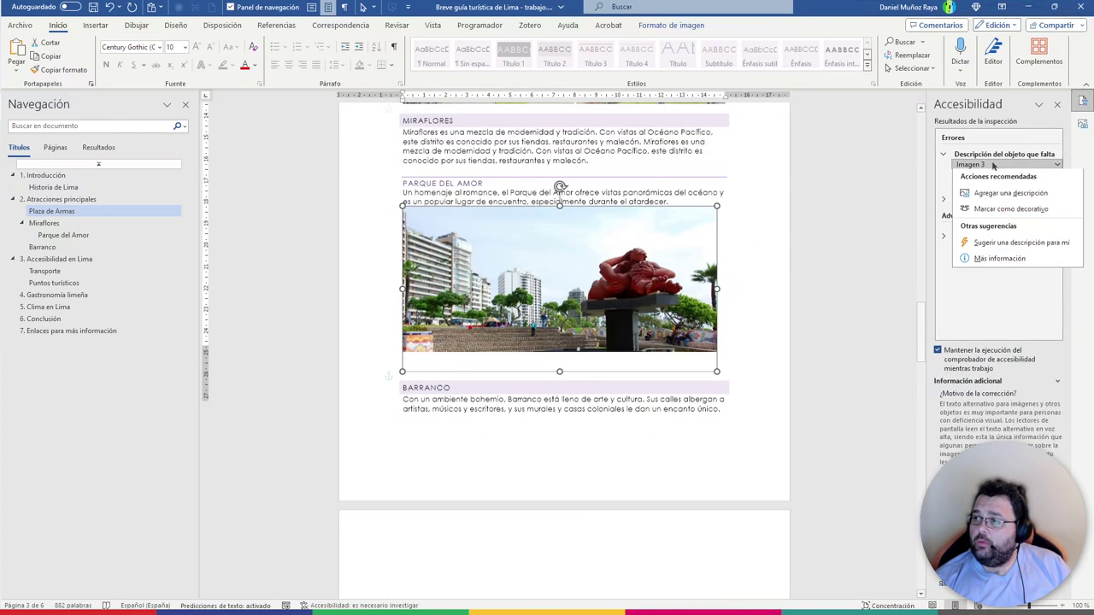
pyautogui.click(998, 195)
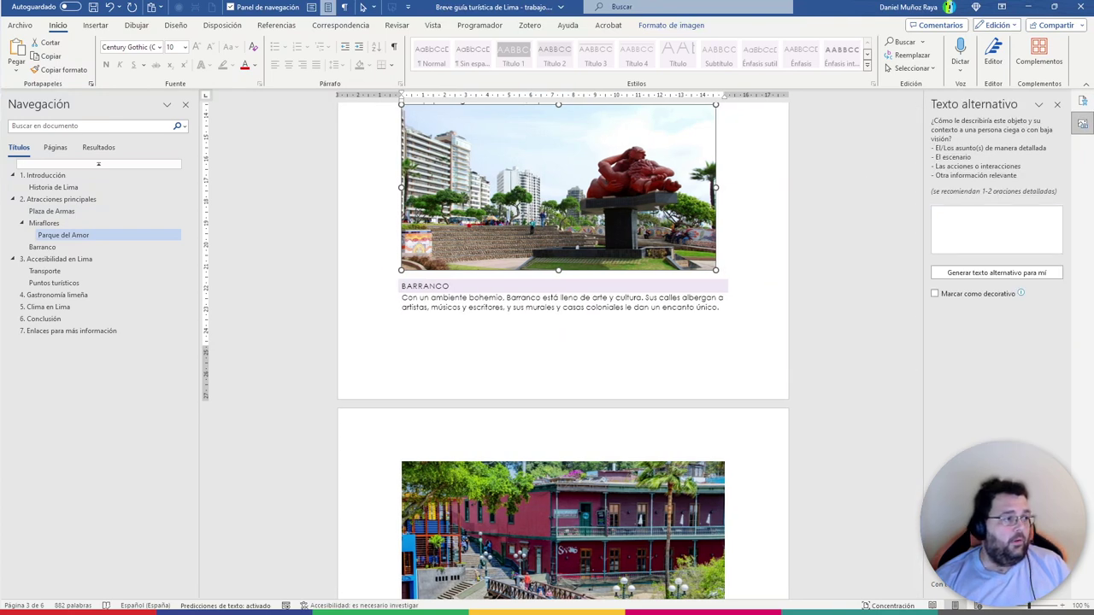
pyautogui.click(944, 216)
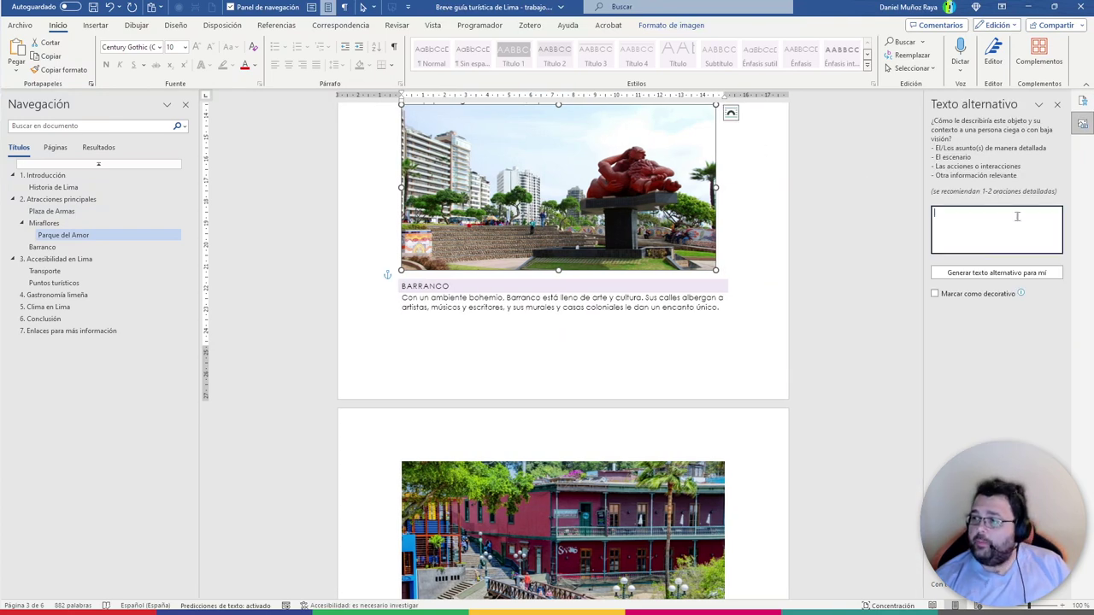
pyautogui.hotkey('ctrl', 'v')
# Paste the prepared alt-text description into the Barranco photo (Imagen 4)
pyautogui.click(1083, 101)
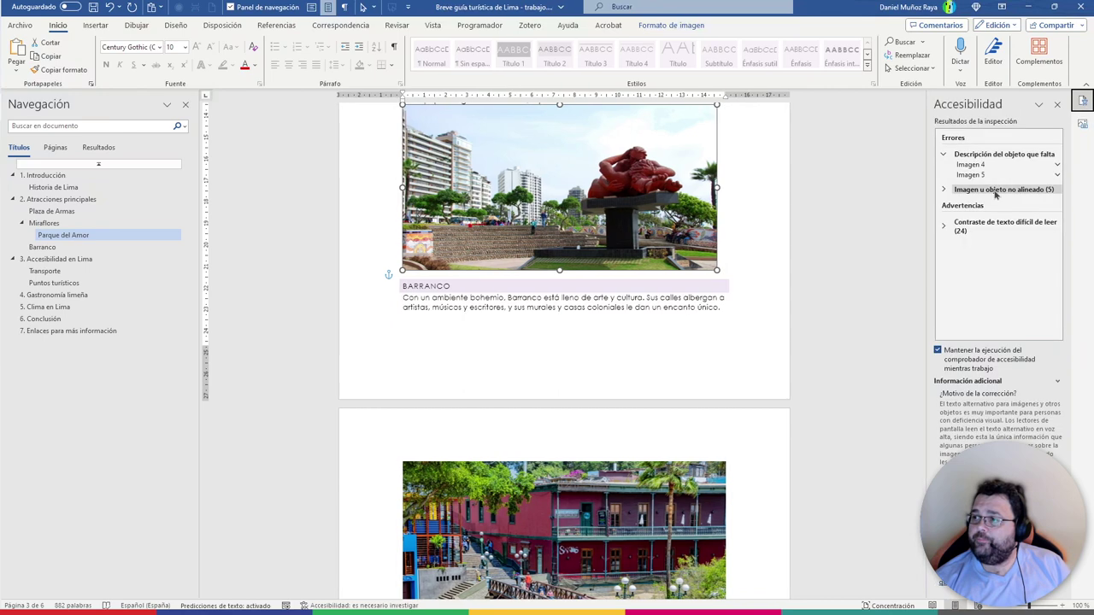
pyautogui.click(983, 164)
pyautogui.click(1010, 194)
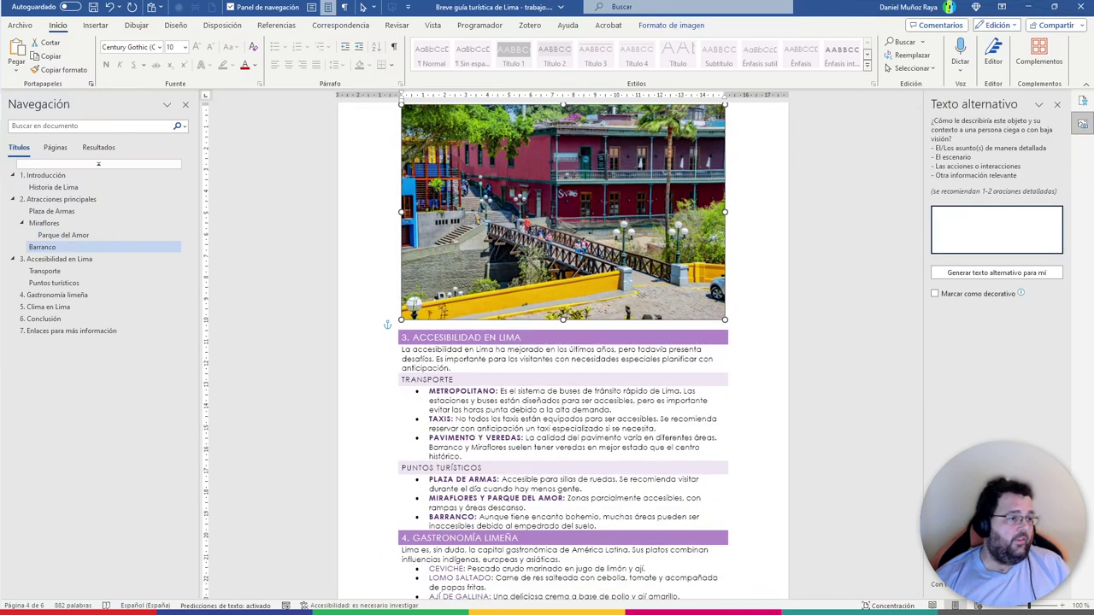
pyautogui.click(1034, 245)
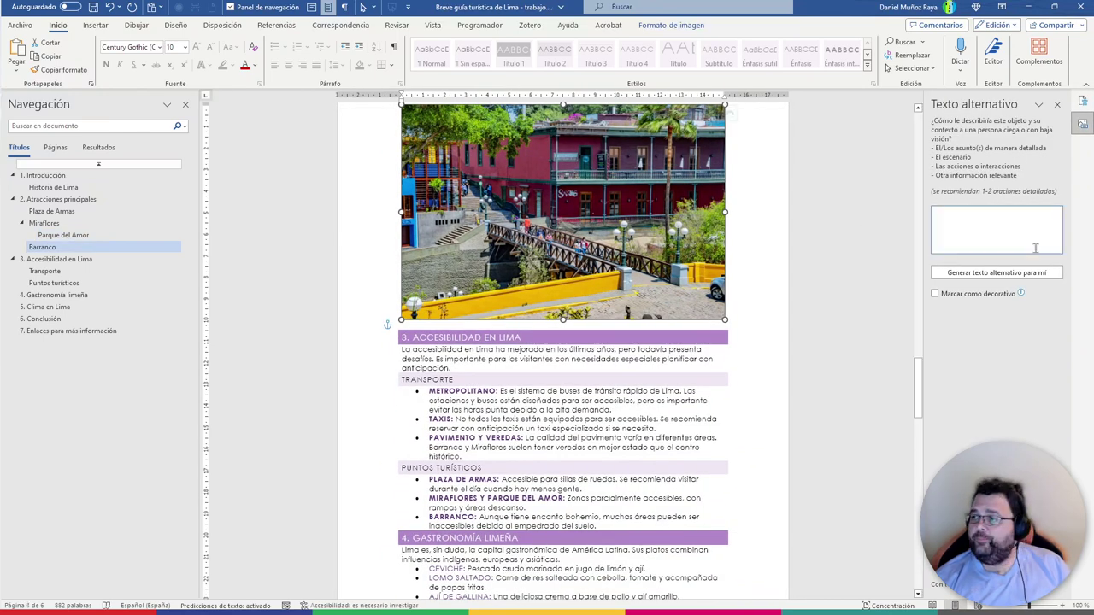
pyautogui.hotkey('ctrl', 'v')
# Give the Lima temperature chart alt text on yearly highs, lows and the cool mid-June–mid-October season
pyautogui.click(1082, 103)
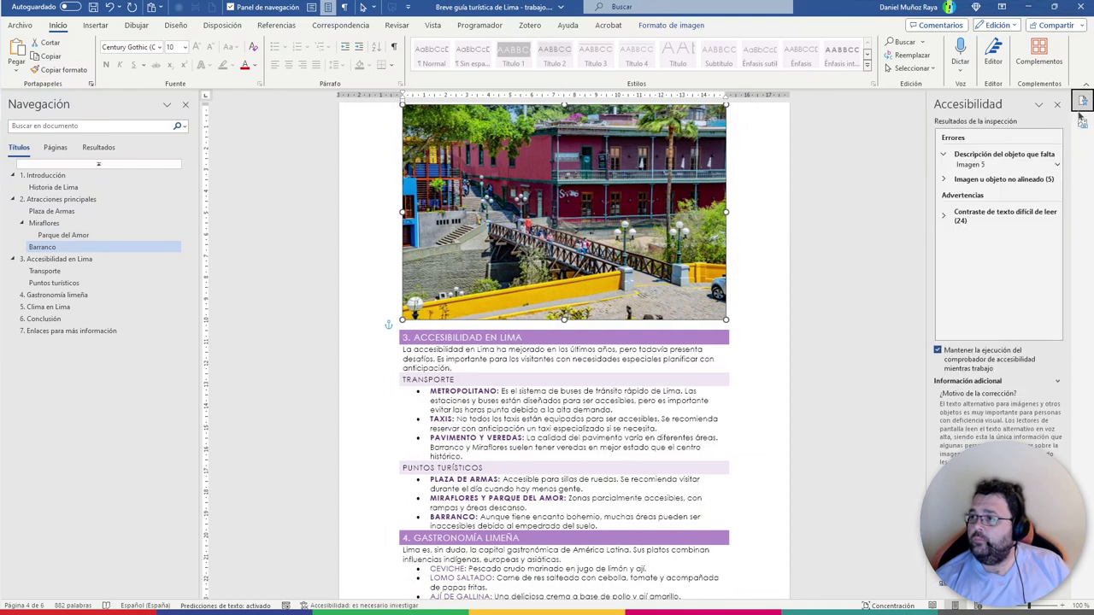
pyautogui.click(1019, 165)
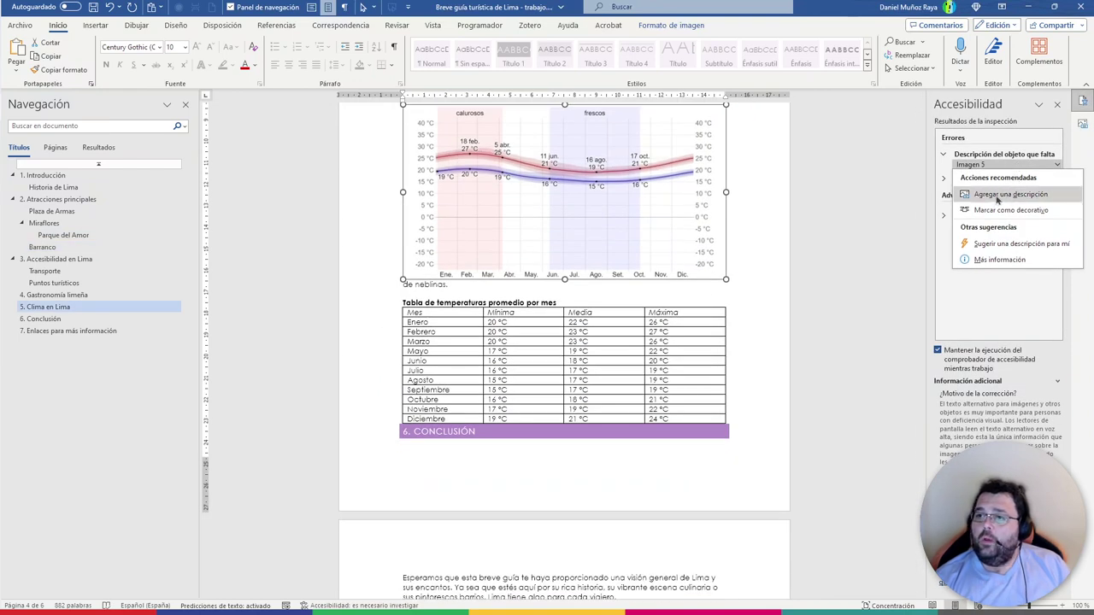
pyautogui.click(1011, 194)
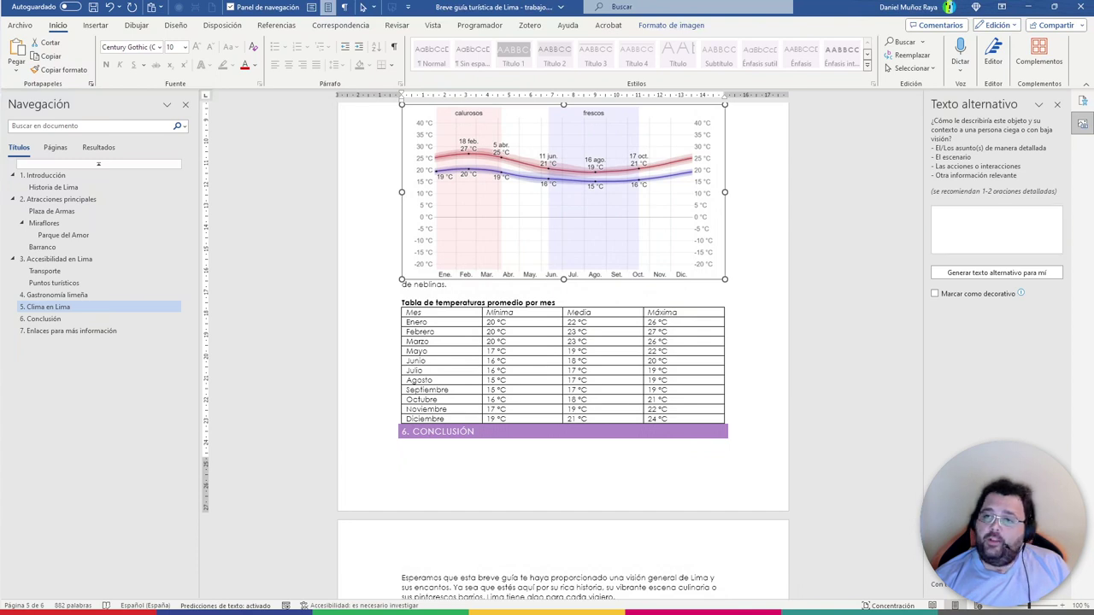
pyautogui.click(971, 231)
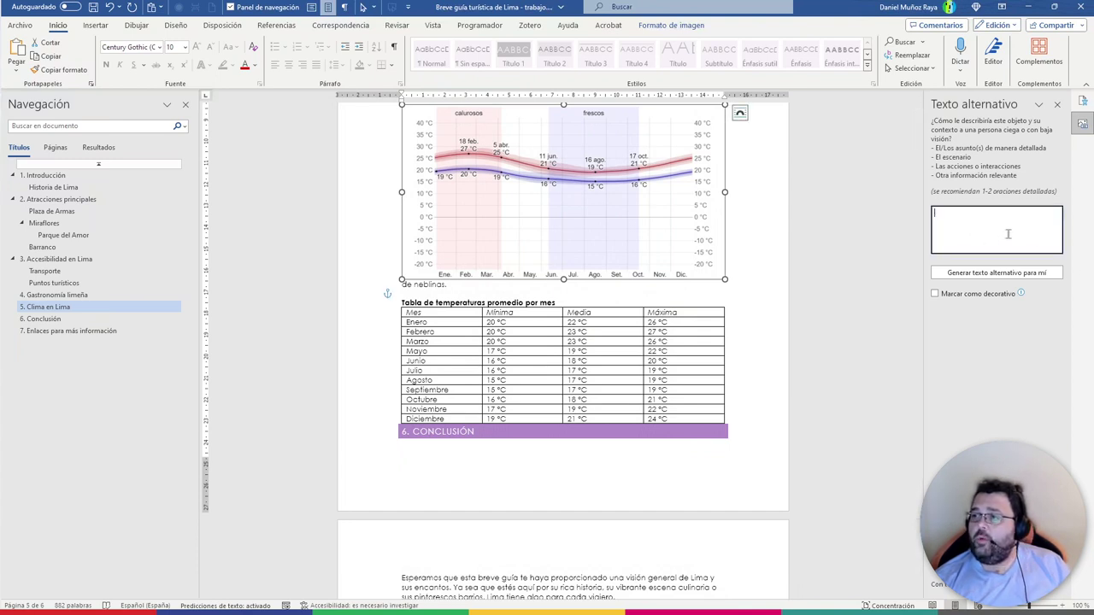
pyautogui.scroll(2, 865, 256)
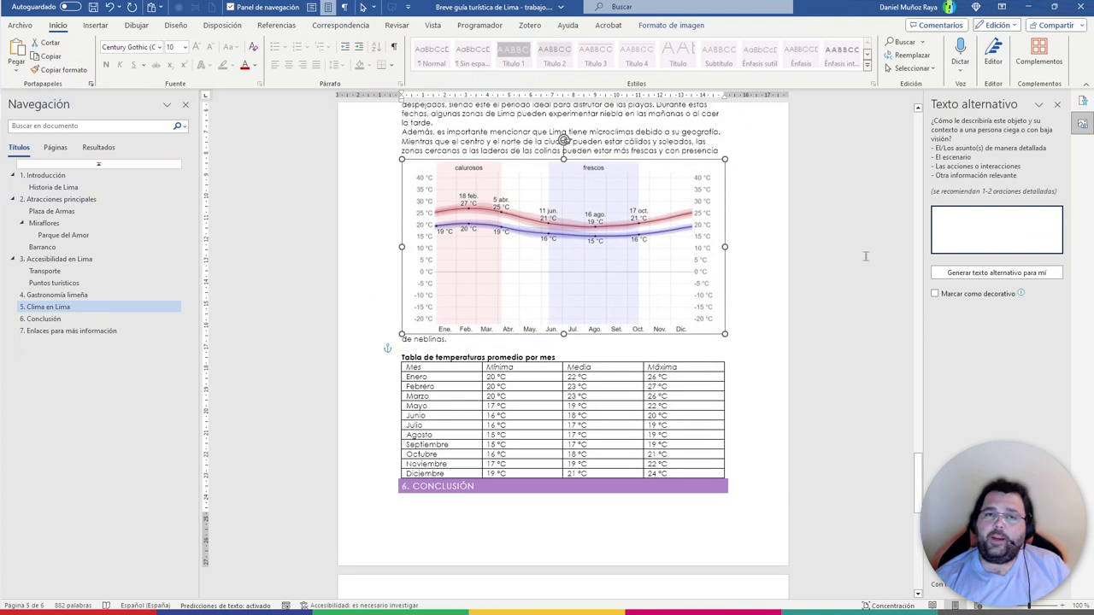
pyautogui.hotkey('ctrl', 'v')
pyautogui.moveTo(1056, 248)
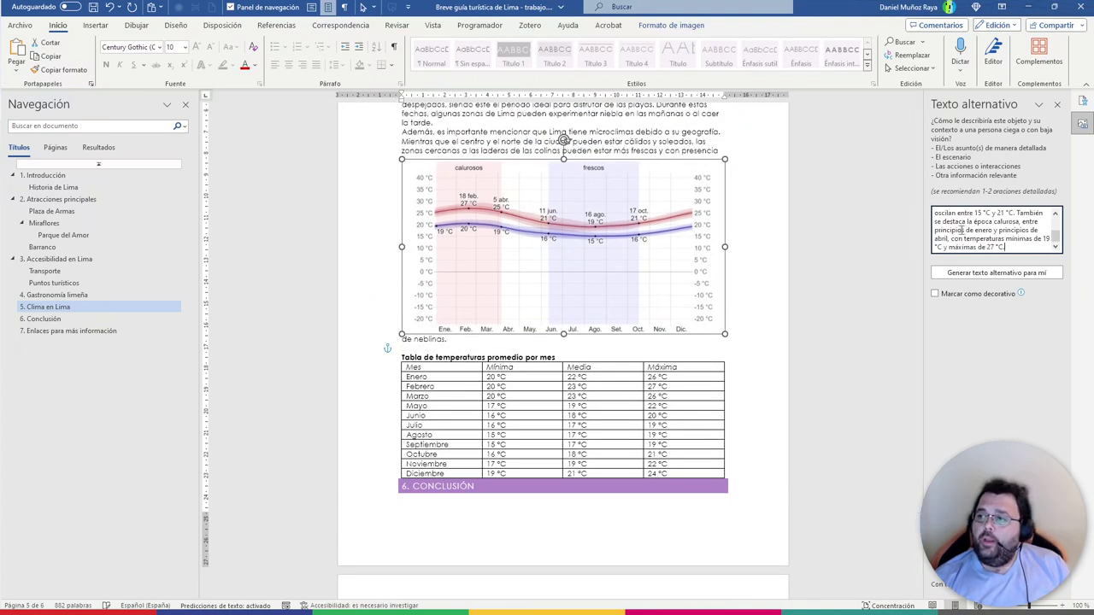
pyautogui.scroll(3, 1000, 231)
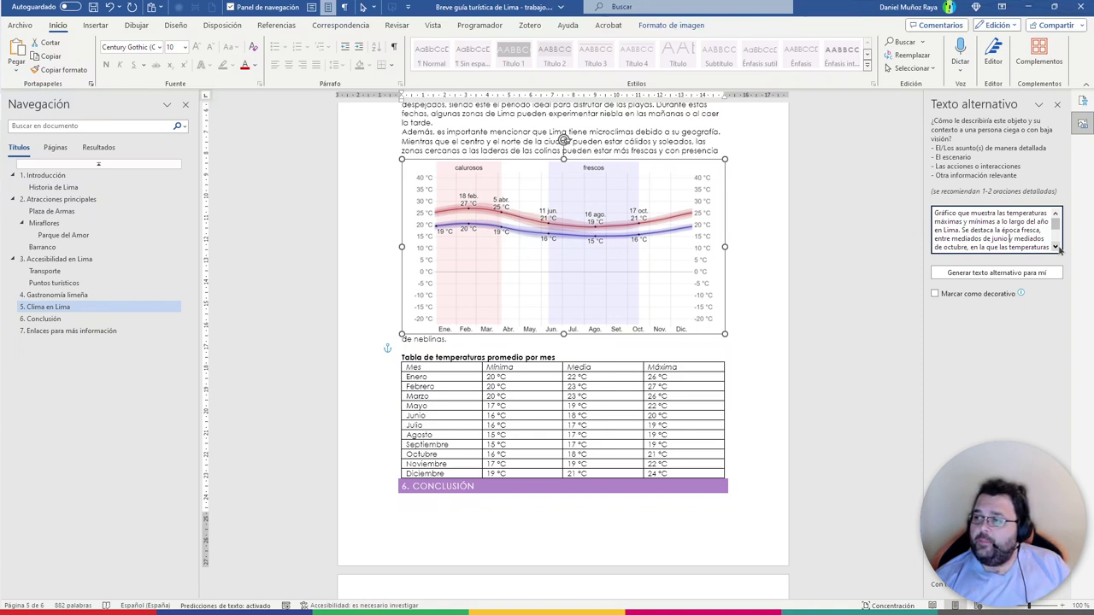
pyautogui.click(1057, 247)
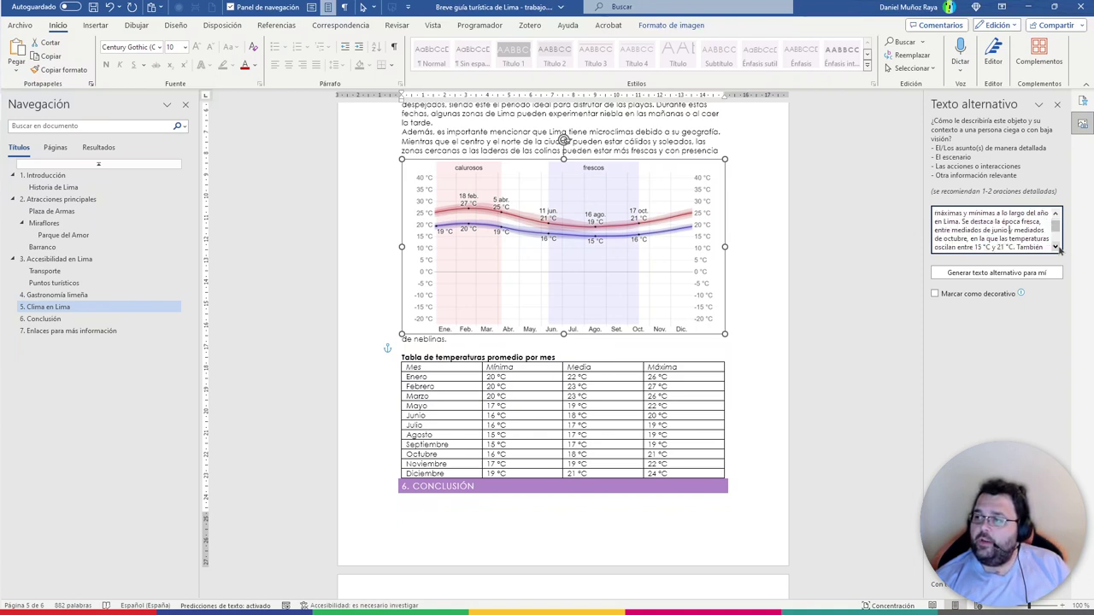
pyautogui.click(1058, 247)
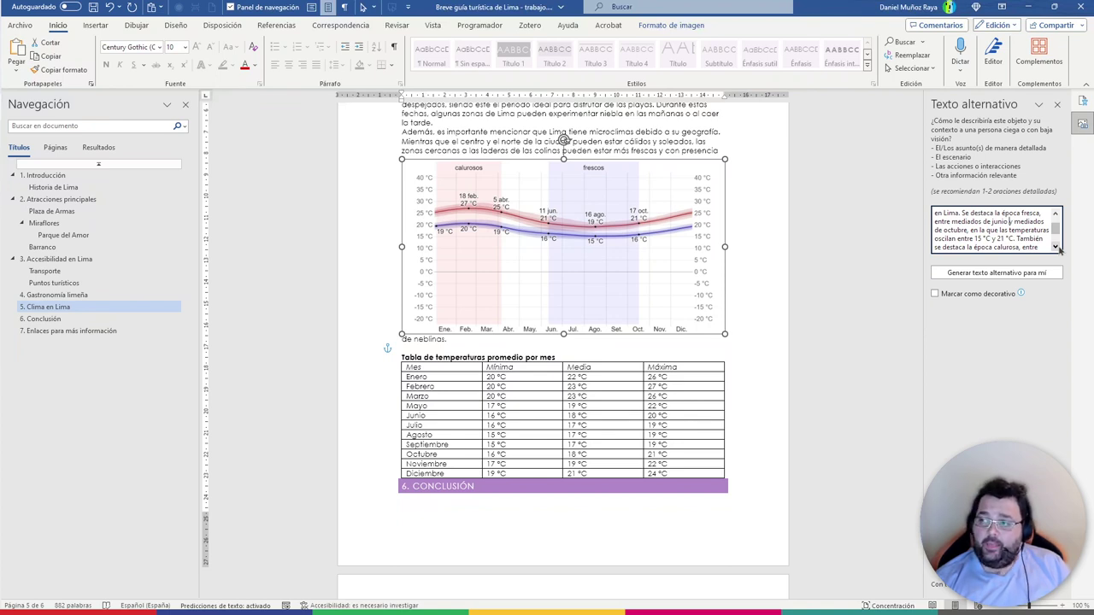
pyautogui.click(1057, 247)
pyautogui.click(1057, 247)
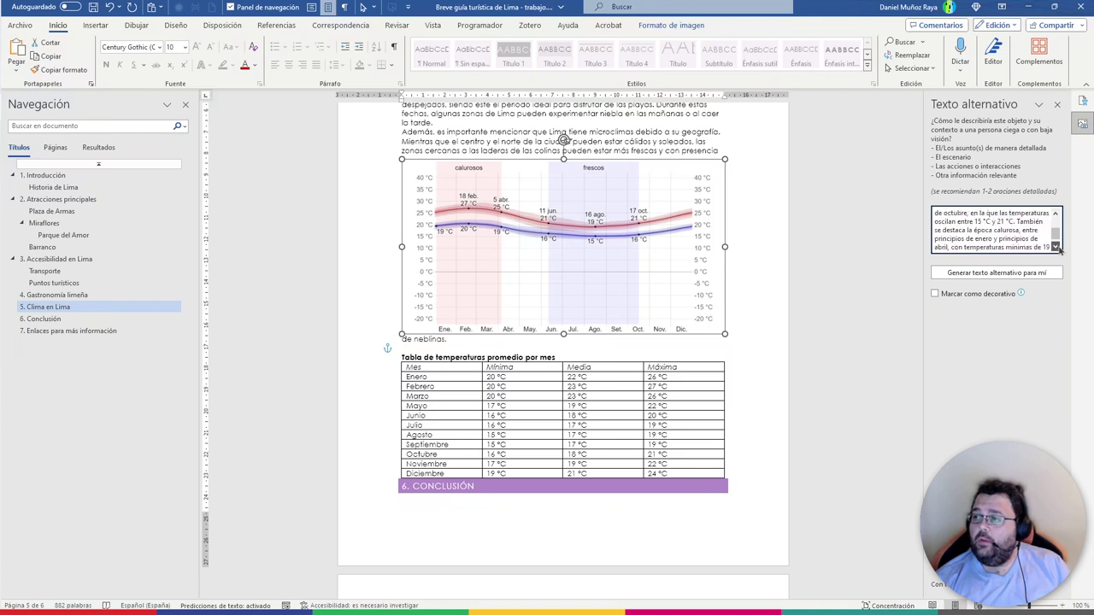
pyautogui.click(1057, 247)
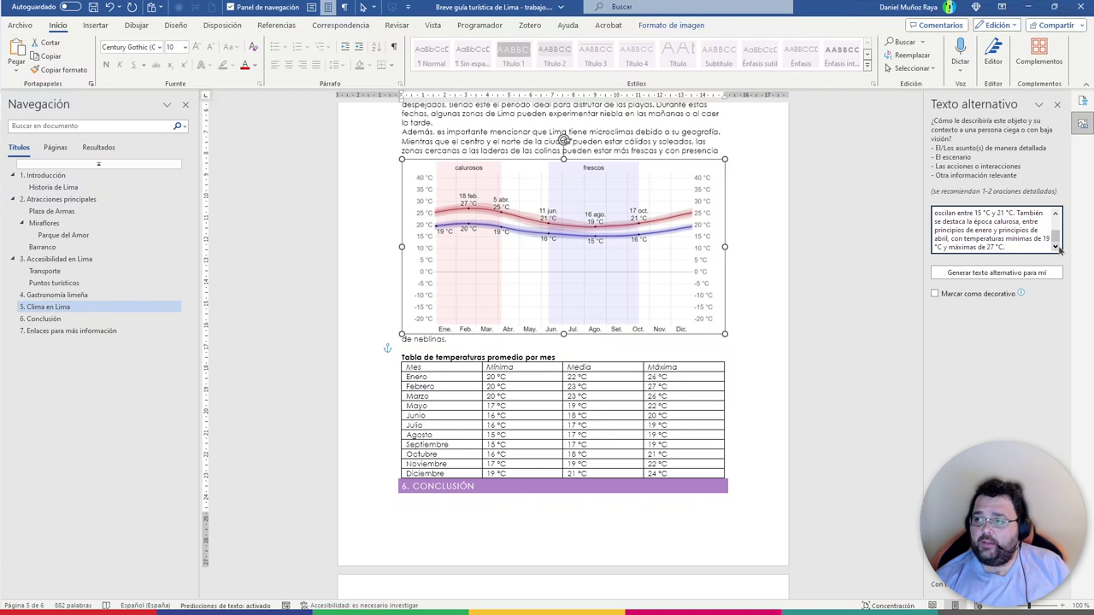
pyautogui.click(769, 268)
pyautogui.click(603, 270)
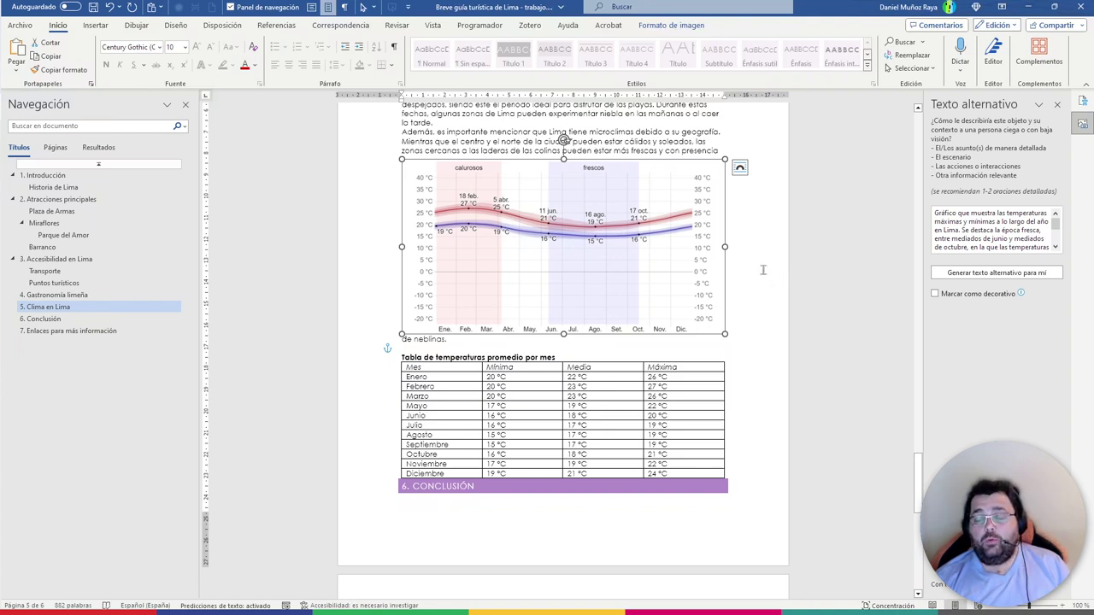
pyautogui.click(764, 270)
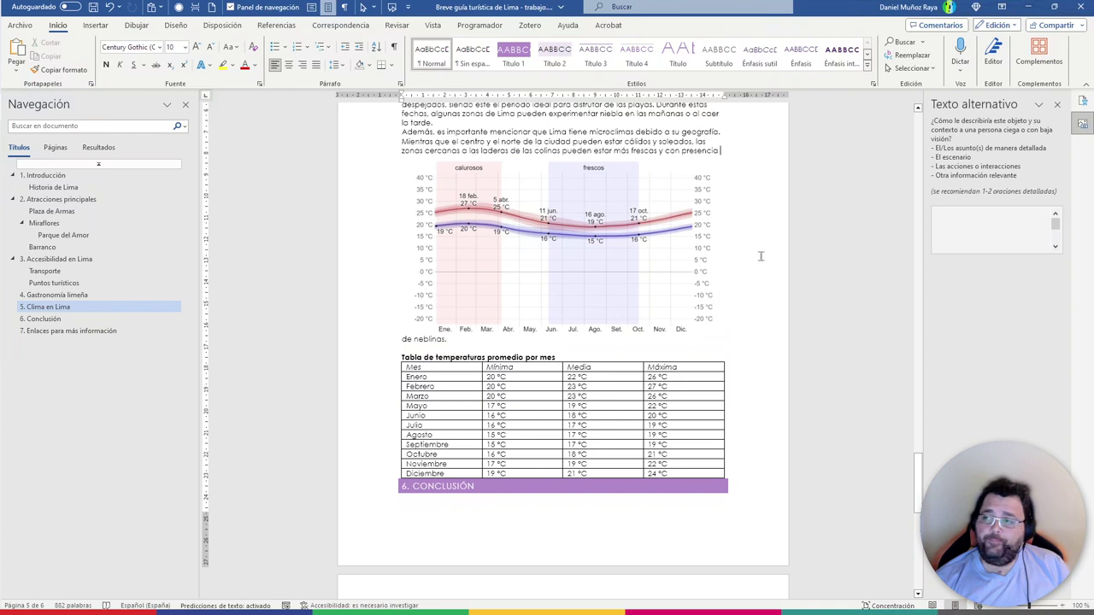
# Refresh the accessibility results and select the cover collage, first of five non-inline images
pyautogui.click(1082, 101)
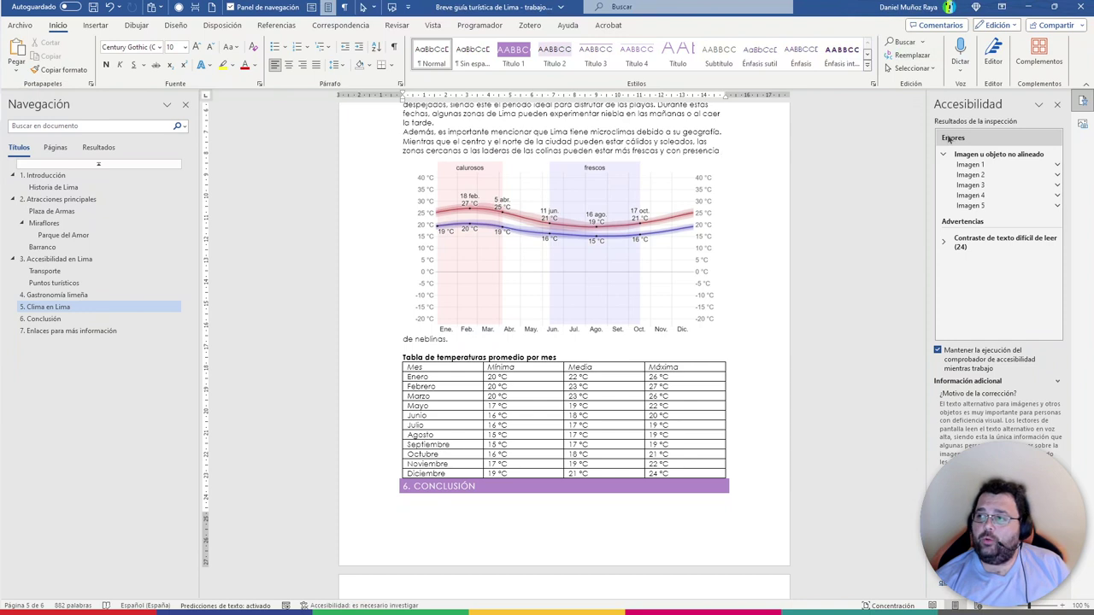
pyautogui.click(969, 165)
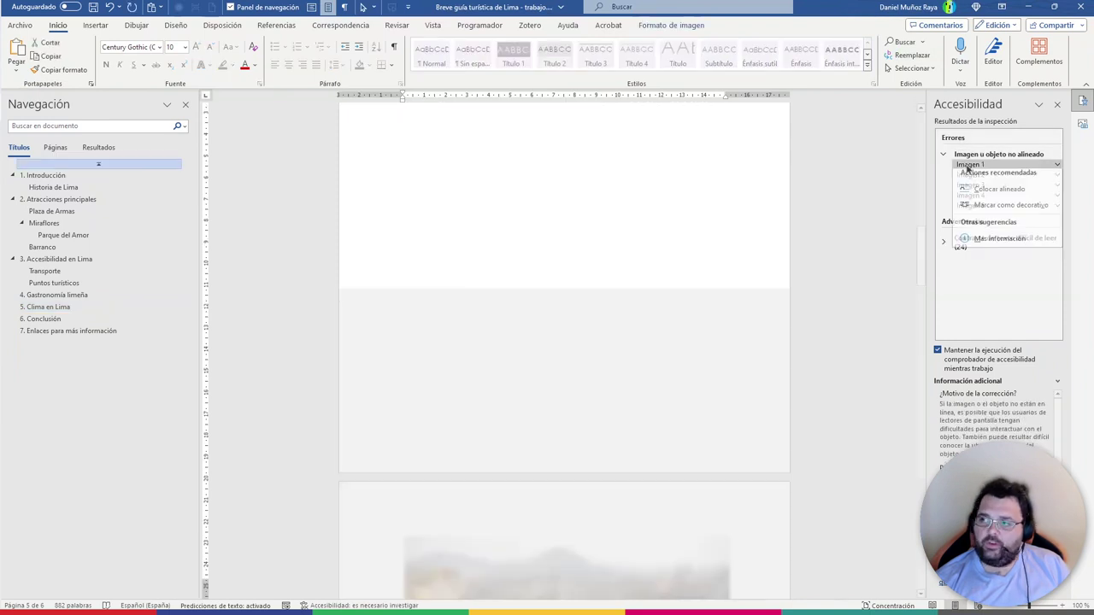
pyautogui.click(970, 165)
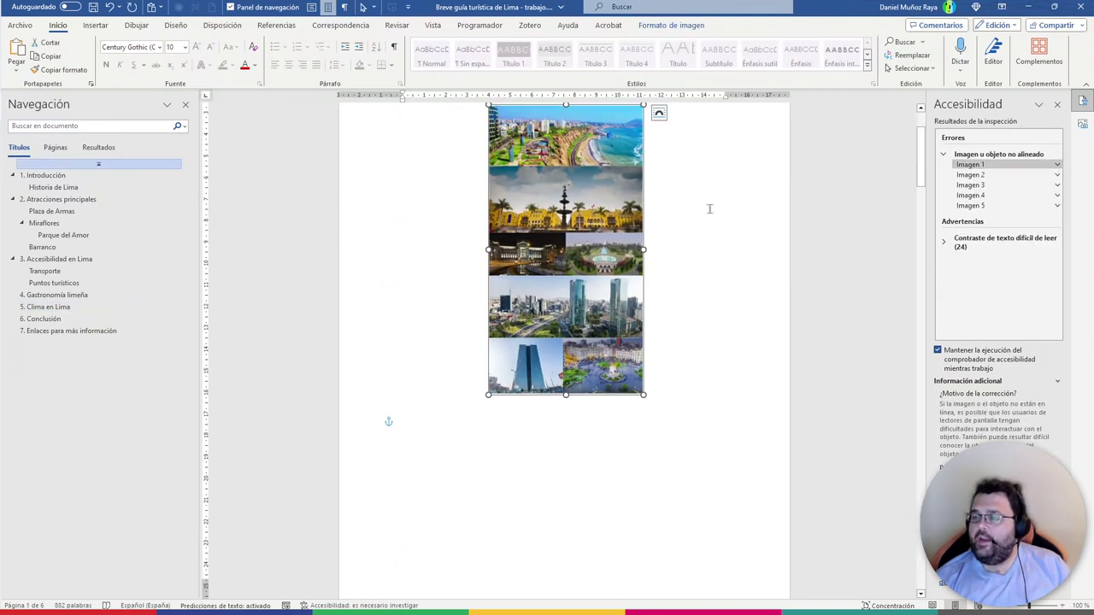
pyautogui.scroll(3, 709, 207)
pyautogui.click(676, 275)
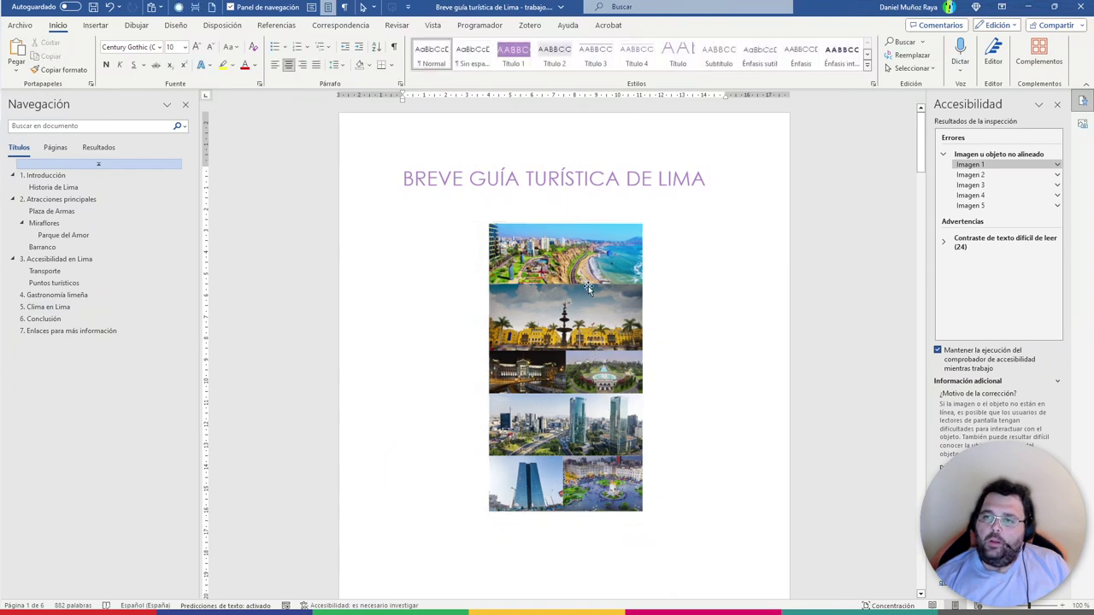
pyautogui.click(590, 289)
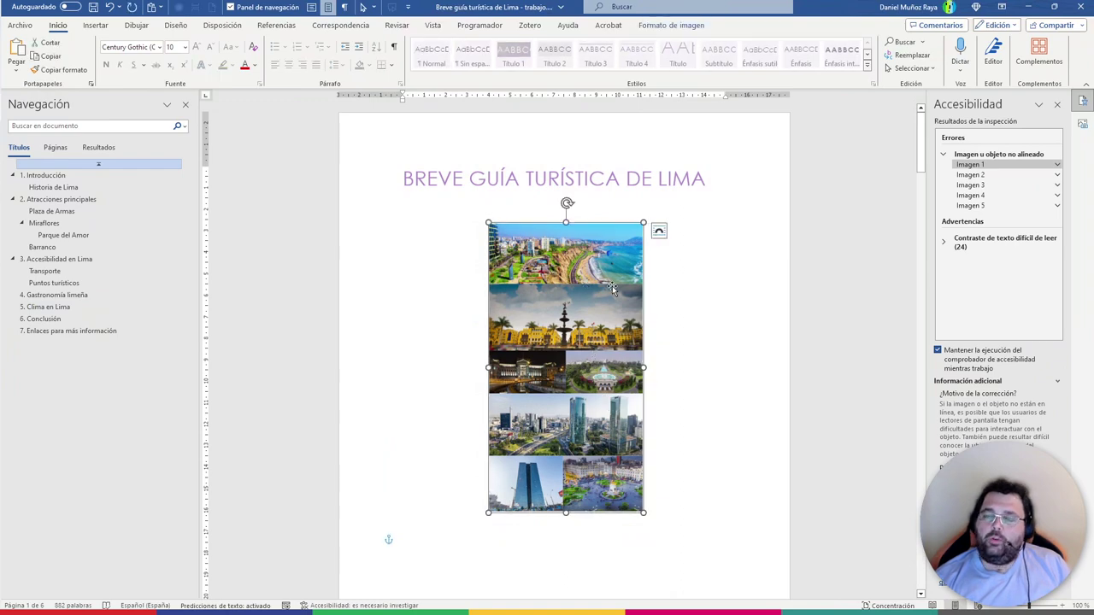
pyautogui.click(706, 297)
# Review the flagged Plaza de Armas, Parque del Amor and Barranco images, then nudge the collage right and down
pyautogui.click(996, 175)
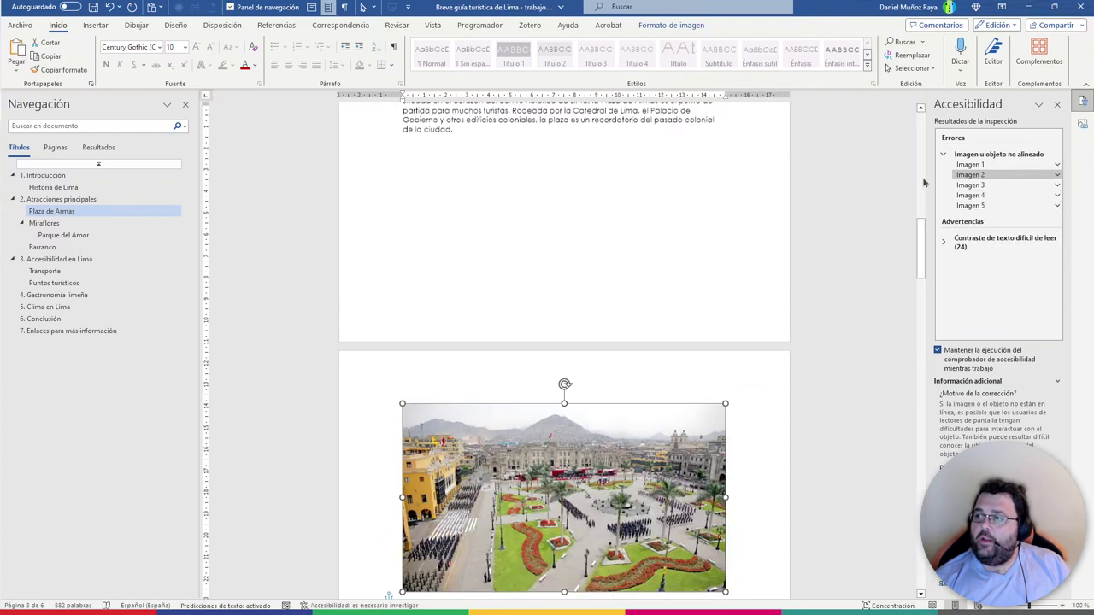
pyautogui.click(975, 185)
pyautogui.click(975, 195)
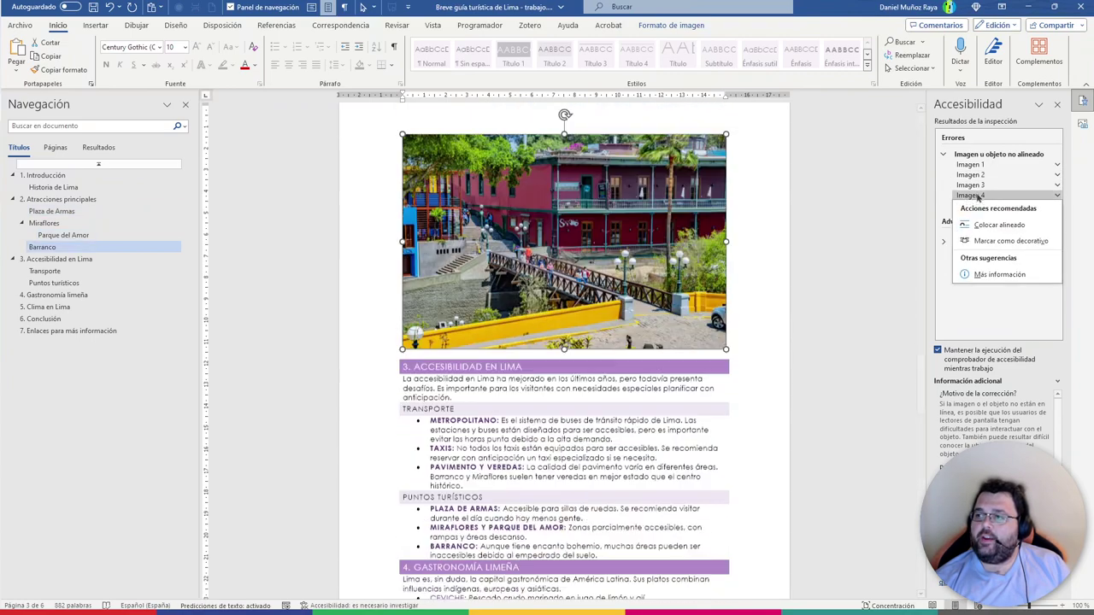
pyautogui.press('Up')
pyautogui.press('Up')
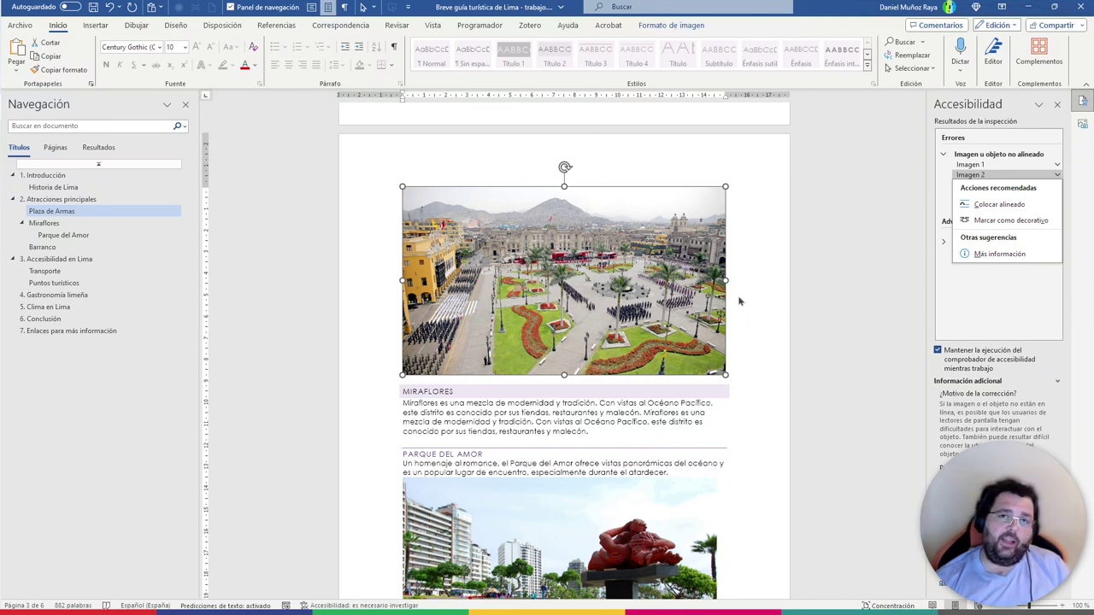
pyautogui.click(991, 164)
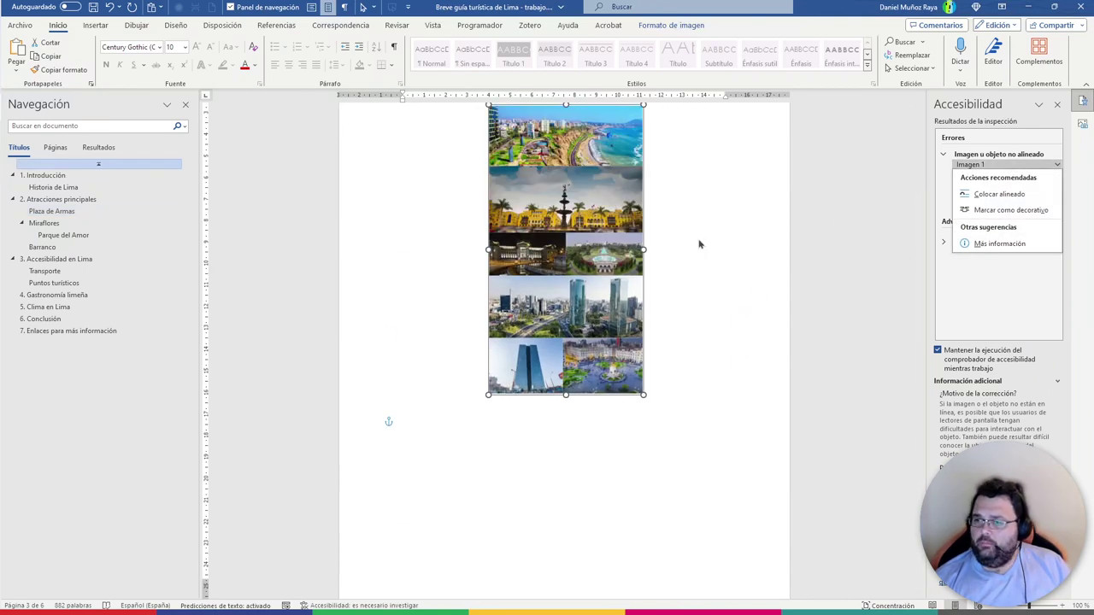
pyautogui.scroll(2, 700, 245)
pyautogui.click(577, 334)
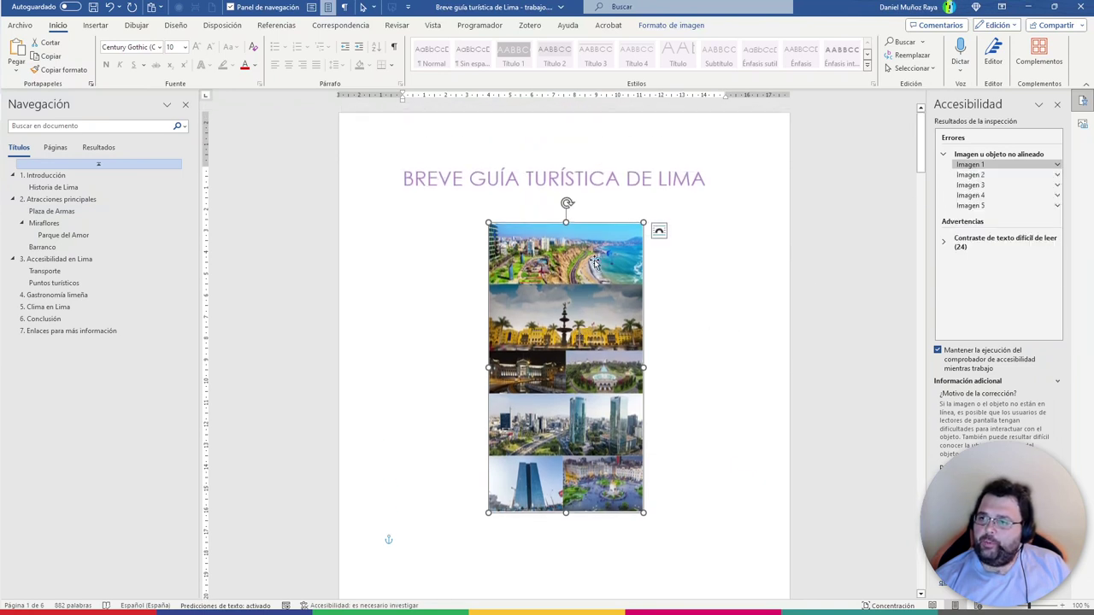
pyautogui.moveTo(596, 263); pyautogui.dragTo(613, 294)
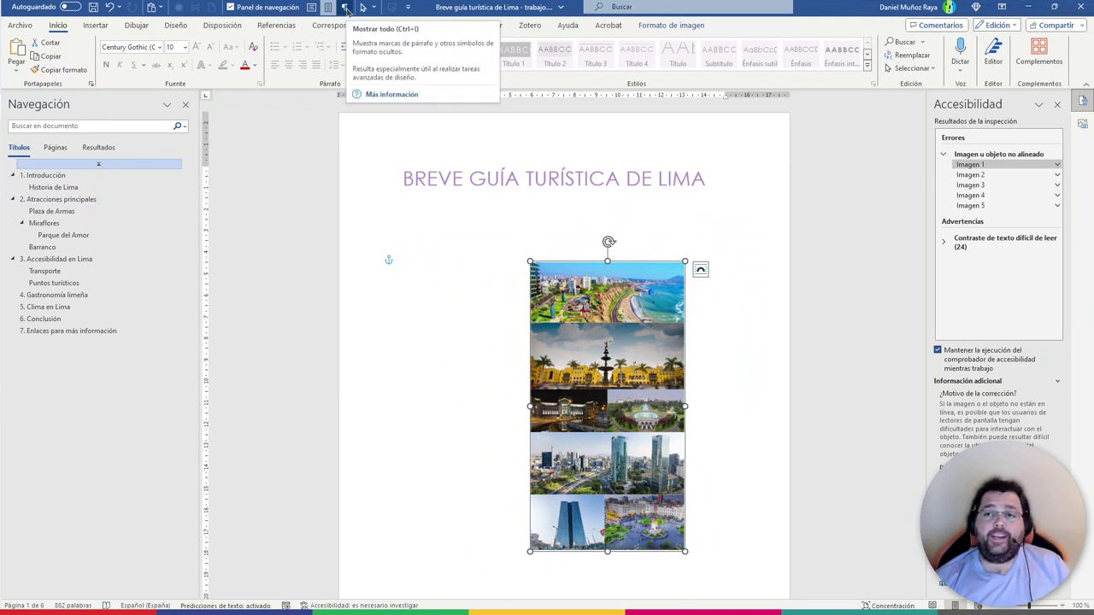
# Turn on formatting marks via the 'mostrar todo' command search
pyautogui.click(345, 7)
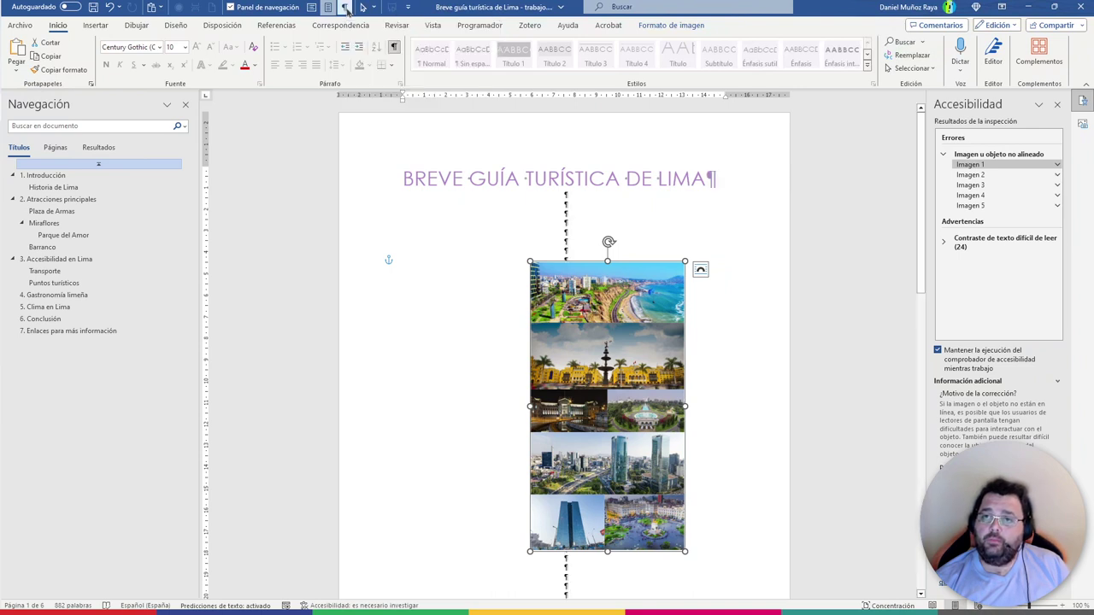
pyautogui.click(619, 8)
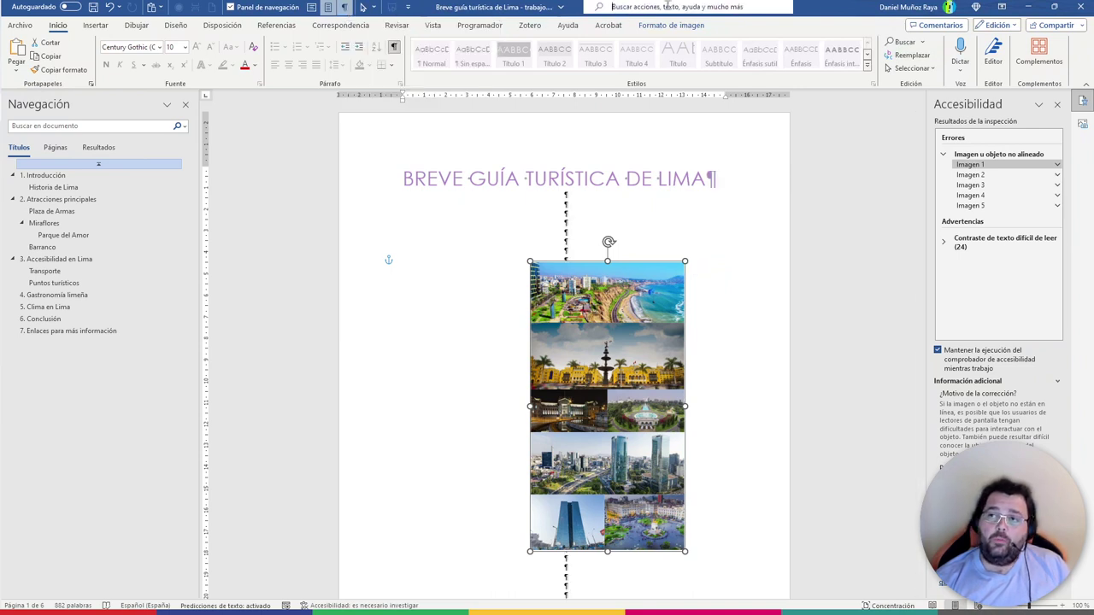
pyautogui.write('mos')
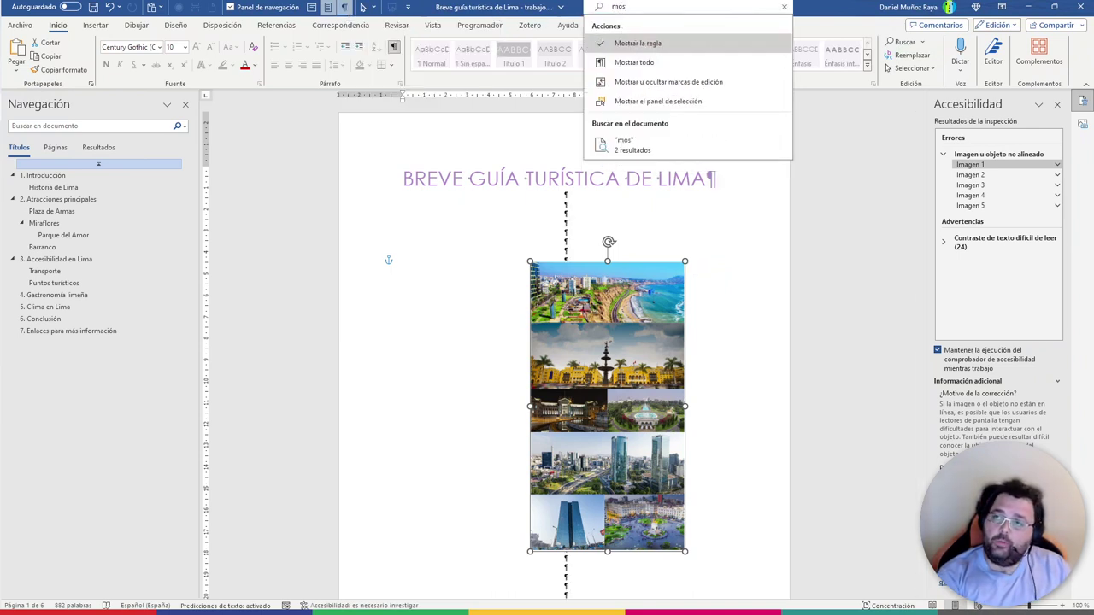
pyautogui.write('trar todo')
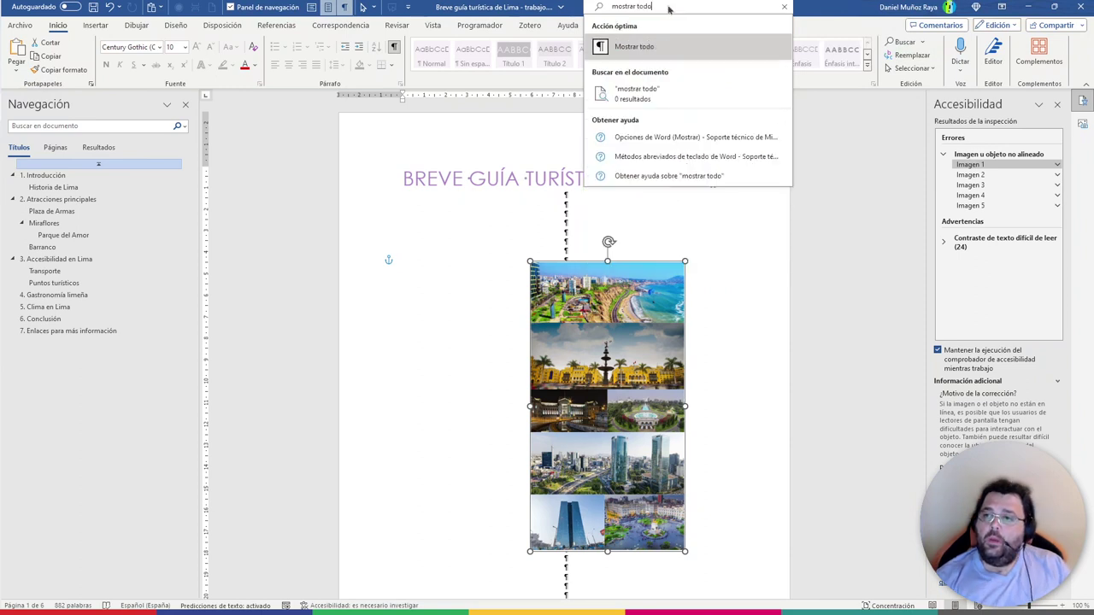
pyautogui.click(572, 201)
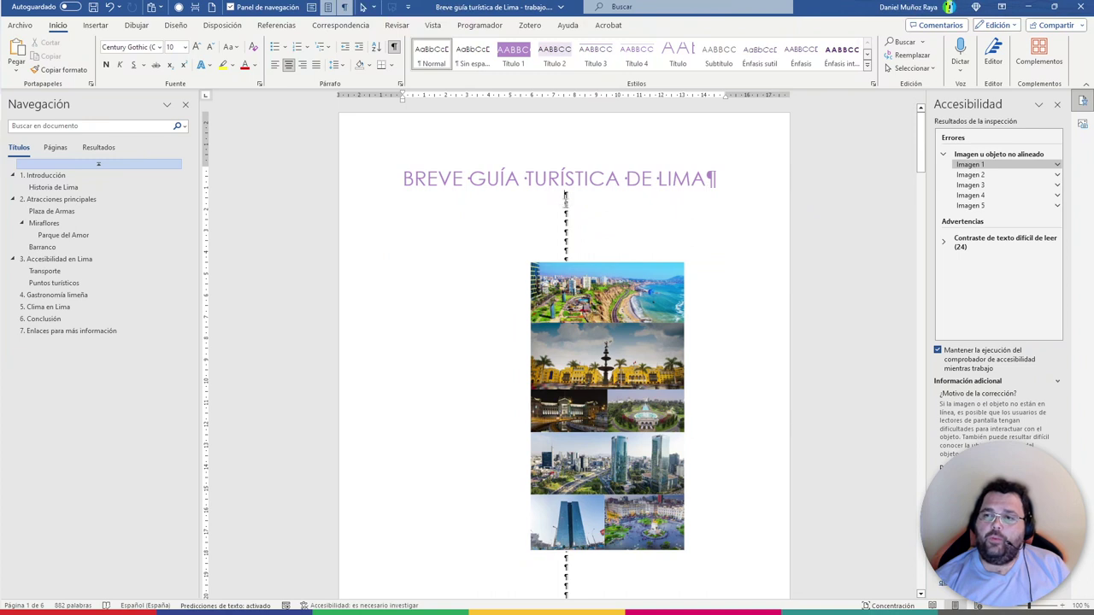
# Select the paragraph mark after LIMA and place the cursor in the empty paragraph below the title
pyautogui.moveTo(705, 177); pyautogui.dragTo(720, 178)
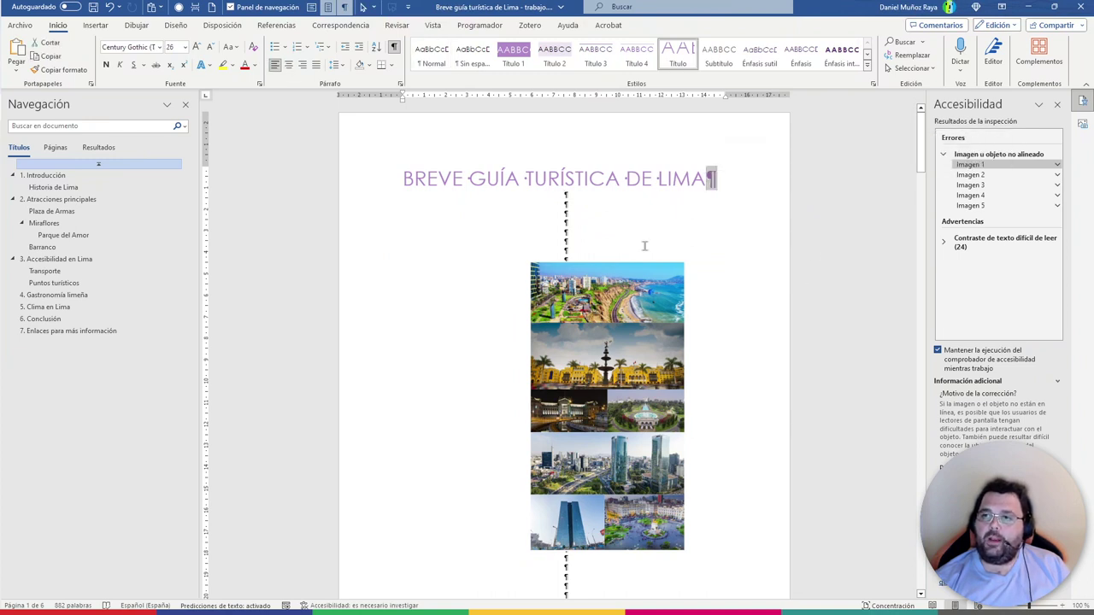
pyautogui.click(568, 198)
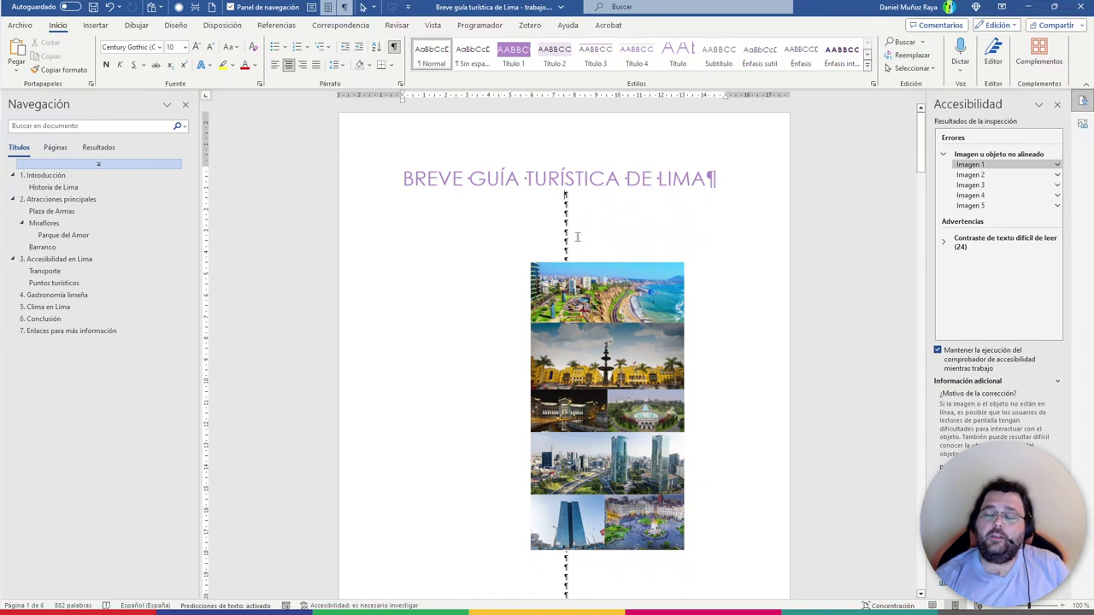
pyautogui.scroll(-5, 650, 235)
pyautogui.scroll(-3, 664, 251)
pyautogui.scroll(-3, 658, 265)
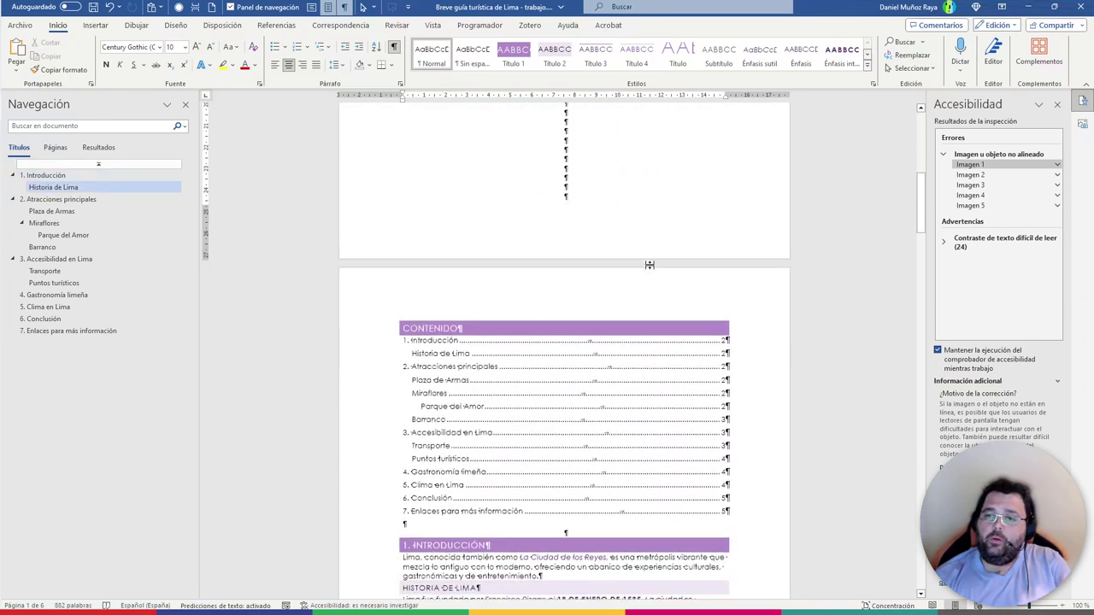
pyautogui.scroll(-2, 650, 278)
pyautogui.scroll(-2, 641, 291)
pyautogui.scroll(1, 777, 291)
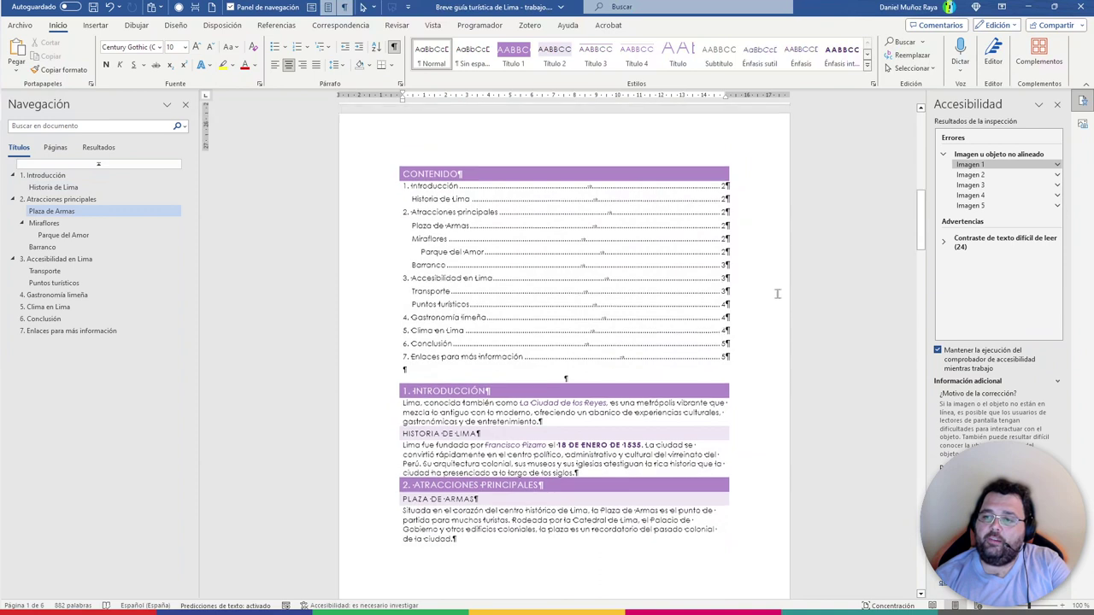
pyautogui.scroll(5, 770, 274)
pyautogui.scroll(5, 753, 260)
pyautogui.scroll(2, 744, 255)
pyautogui.scroll(1, 728, 249)
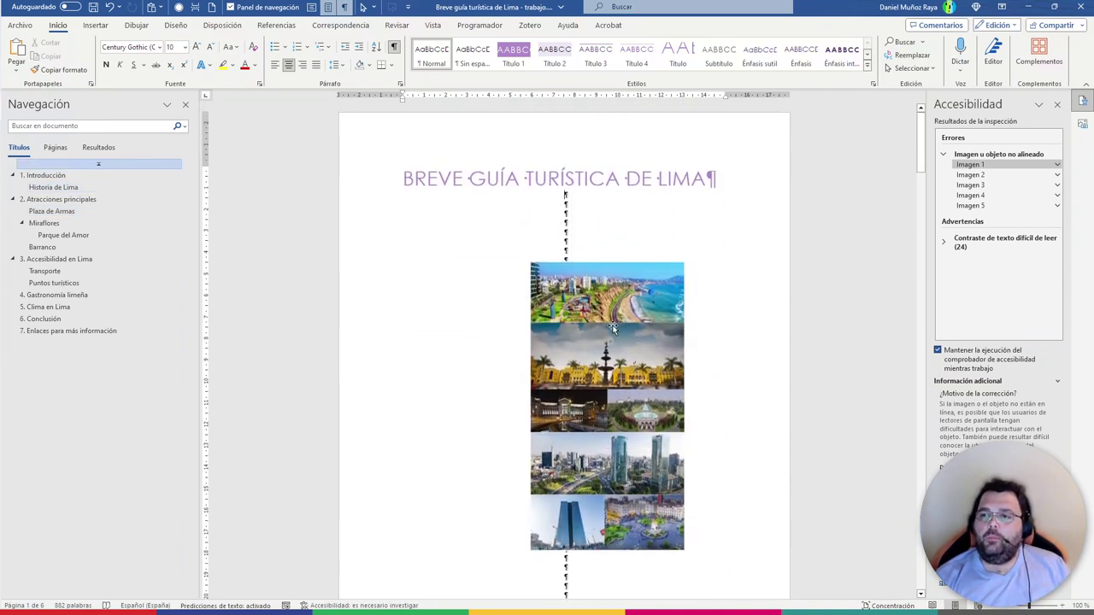
# Drag the photo collage up beside the title and nudge it into position
pyautogui.moveTo(532, 321)
pyautogui.mouseDown()
pyautogui.moveTo(569, 289)
pyautogui.moveTo(488, 262)
pyautogui.moveTo(610, 280)
pyautogui.mouseUp()
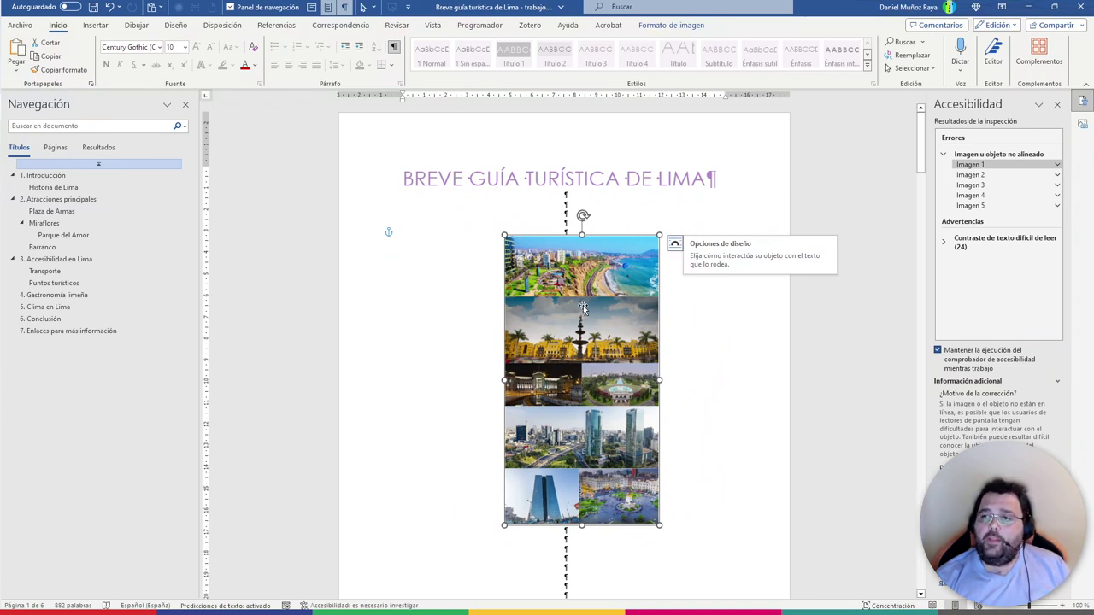
pyautogui.moveTo(573, 429)
pyautogui.mouseDown()
pyautogui.moveTo(660, 163)
pyautogui.moveTo(630, 391)
pyautogui.moveTo(584, 402)
pyautogui.mouseUp()
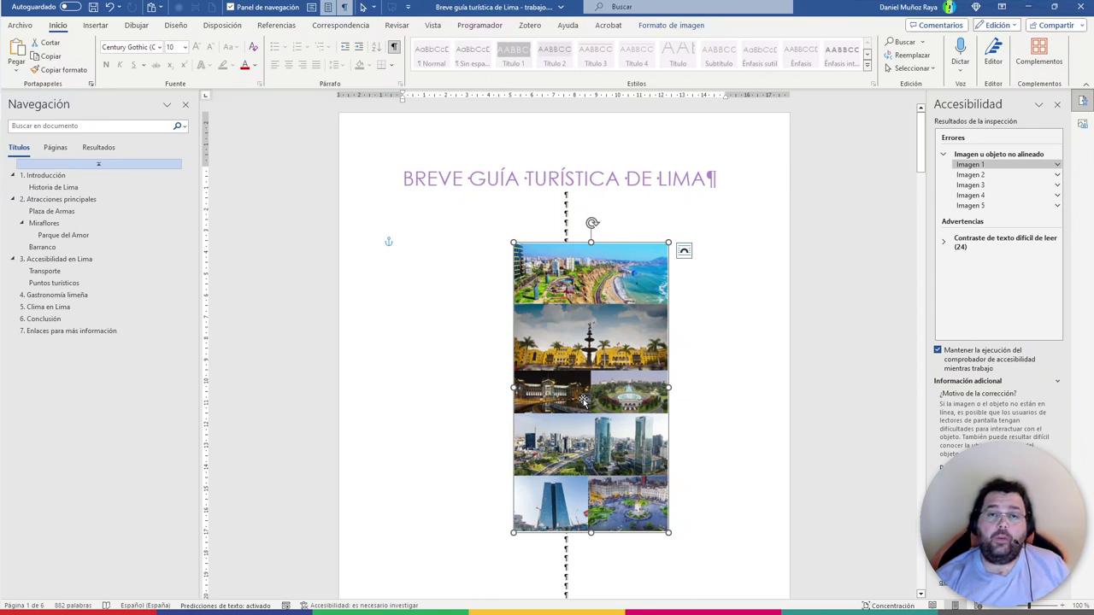
pyautogui.moveTo(593, 376); pyautogui.dragTo(569, 364)
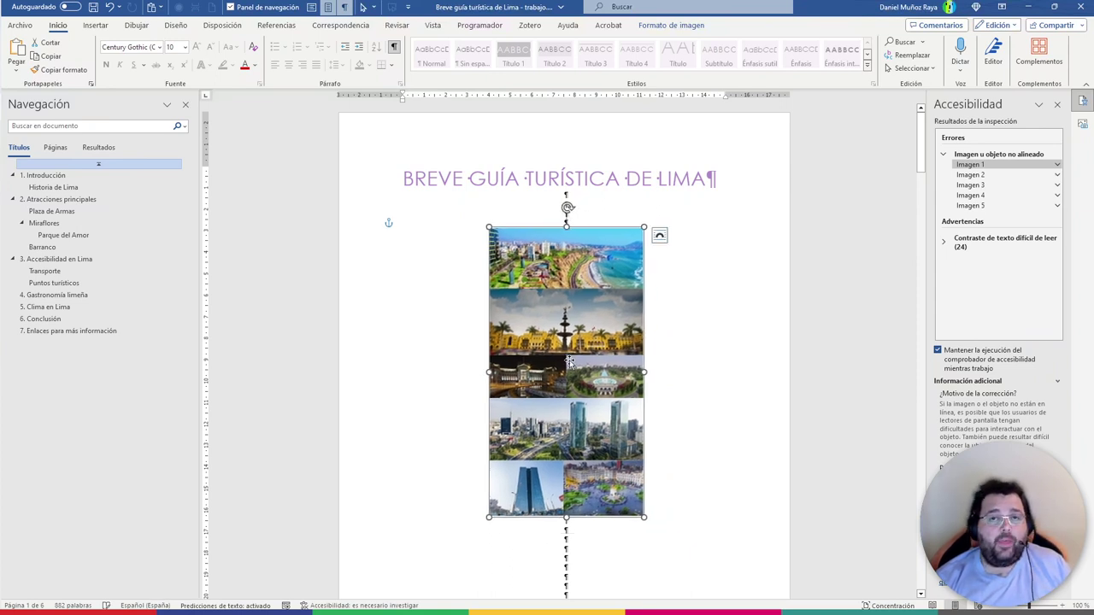
pyautogui.moveTo(568, 363); pyautogui.dragTo(569, 368)
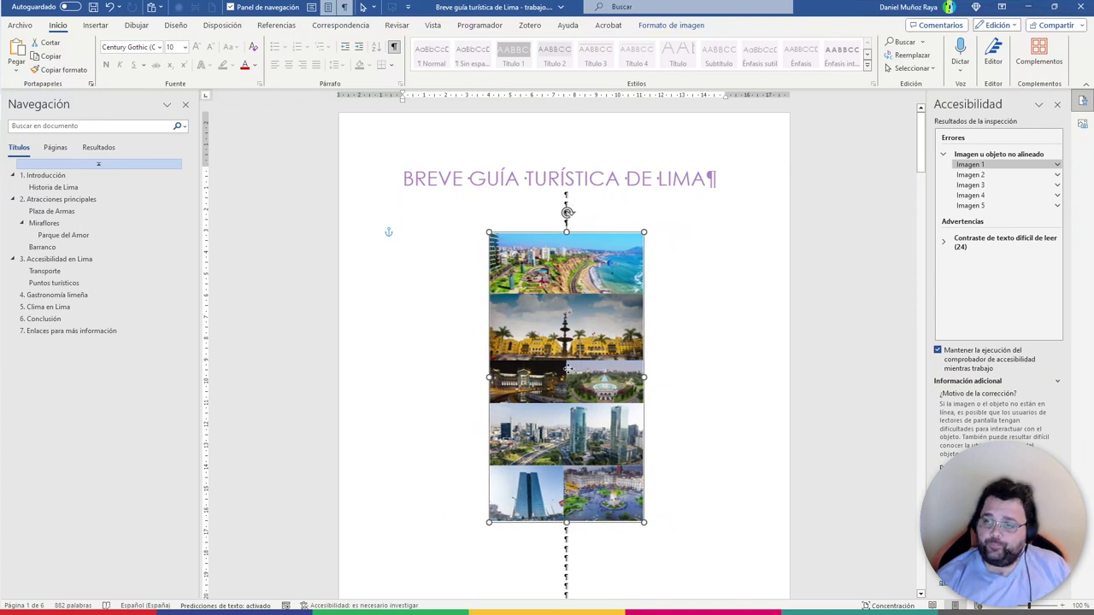
# Set the cover collage in line with text using the accessibility fix for Imagen 1
pyautogui.click(1057, 164)
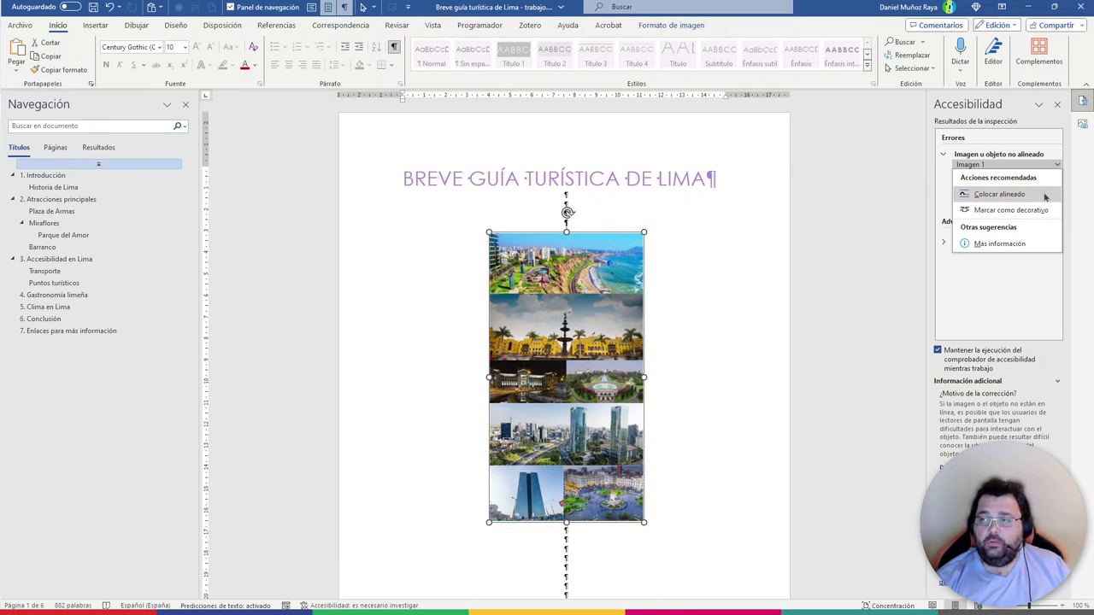
pyautogui.click(999, 194)
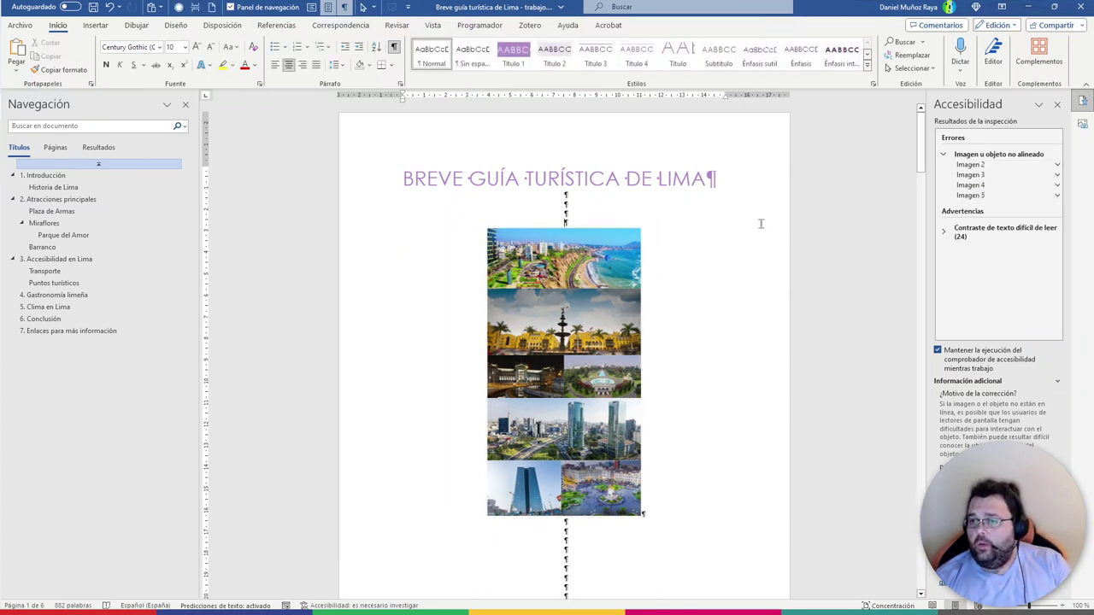
pyautogui.click(587, 270)
pyautogui.click(655, 367)
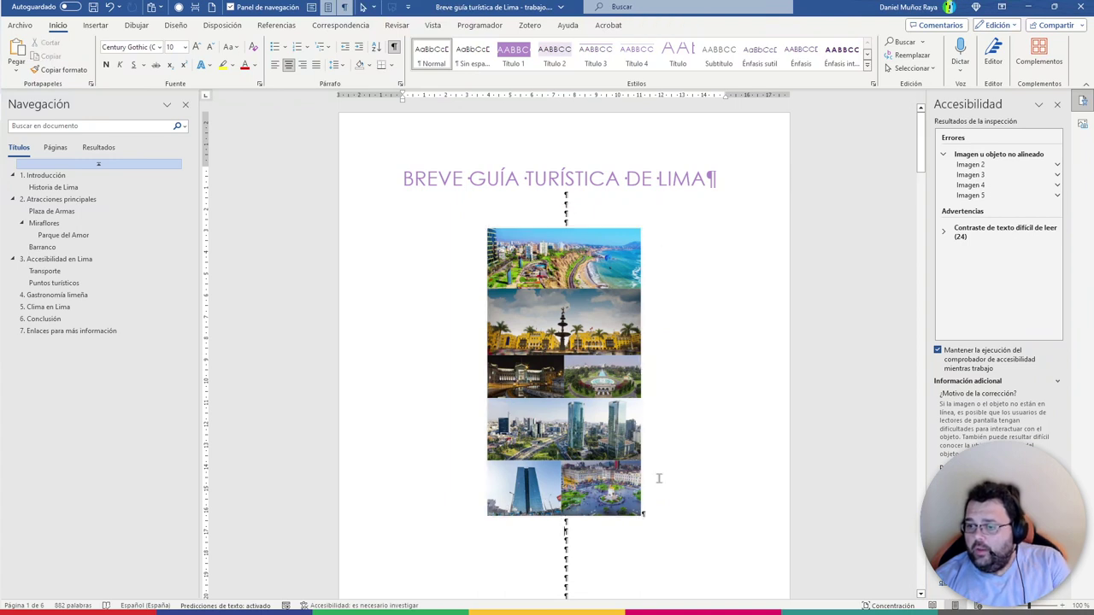
pyautogui.click(643, 515)
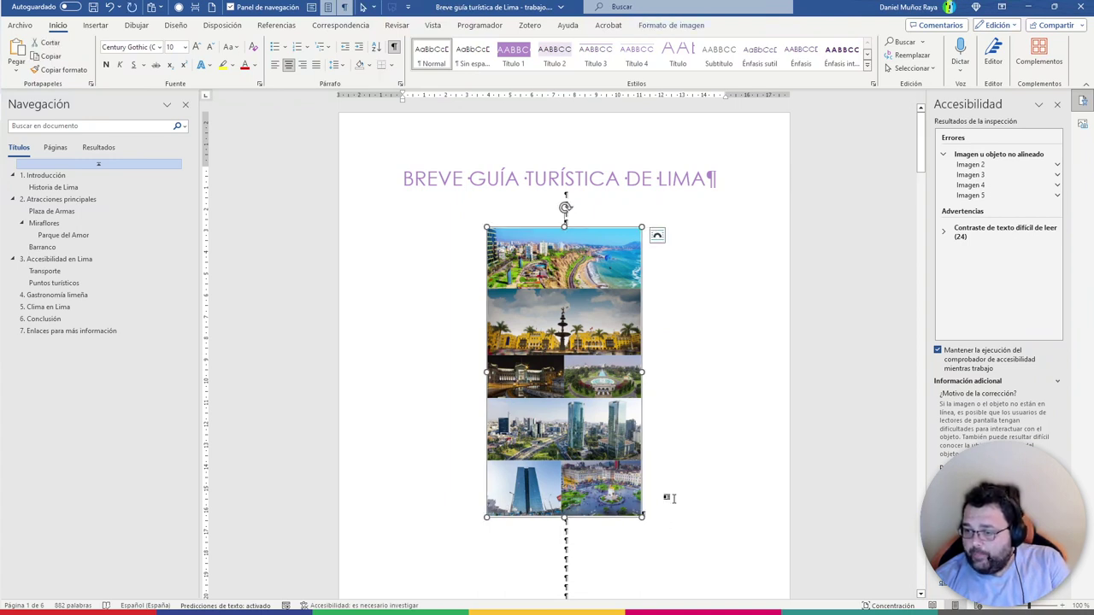
pyautogui.click(667, 498)
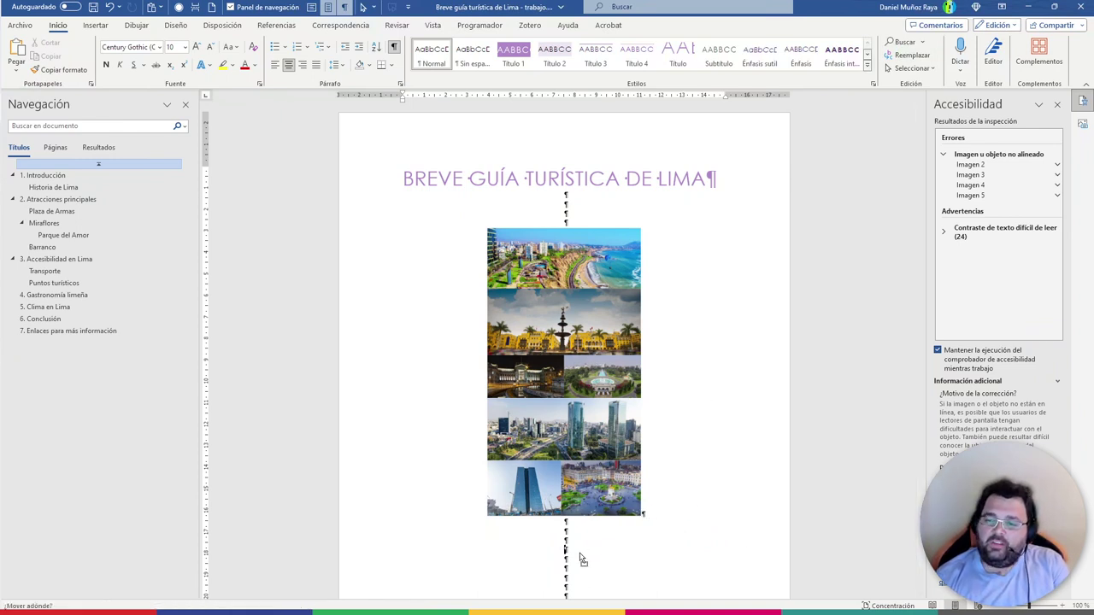
# Reposition the inline collage directly below the title and check its placement on the cover page
pyautogui.moveTo(588, 361); pyautogui.dragTo(581, 555)
pyautogui.moveTo(584, 468); pyautogui.dragTo(589, 277)
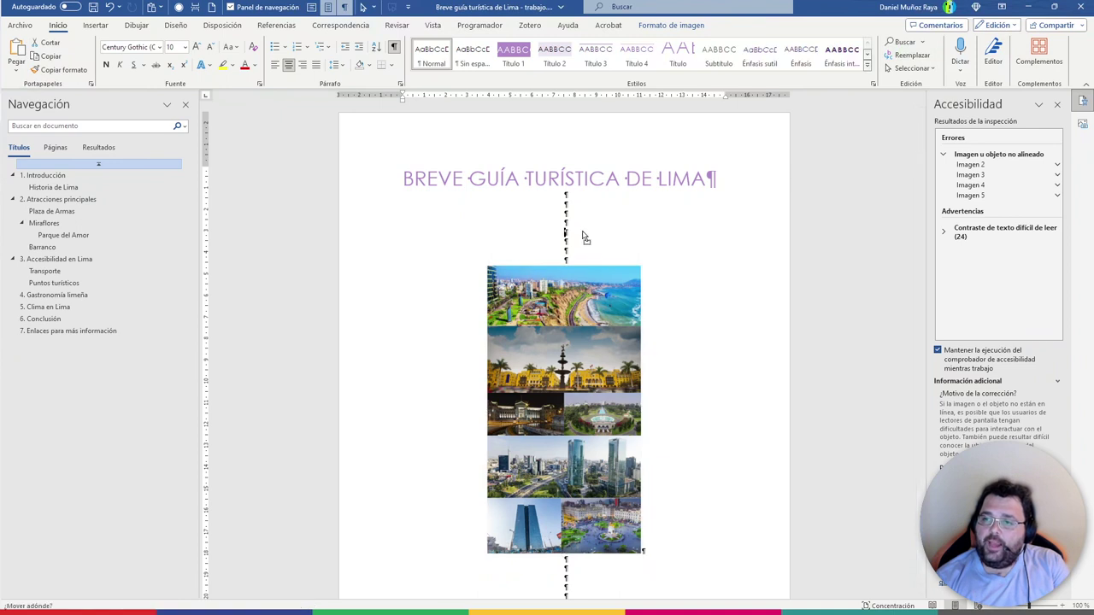
pyautogui.moveTo(585, 238); pyautogui.dragTo(586, 248)
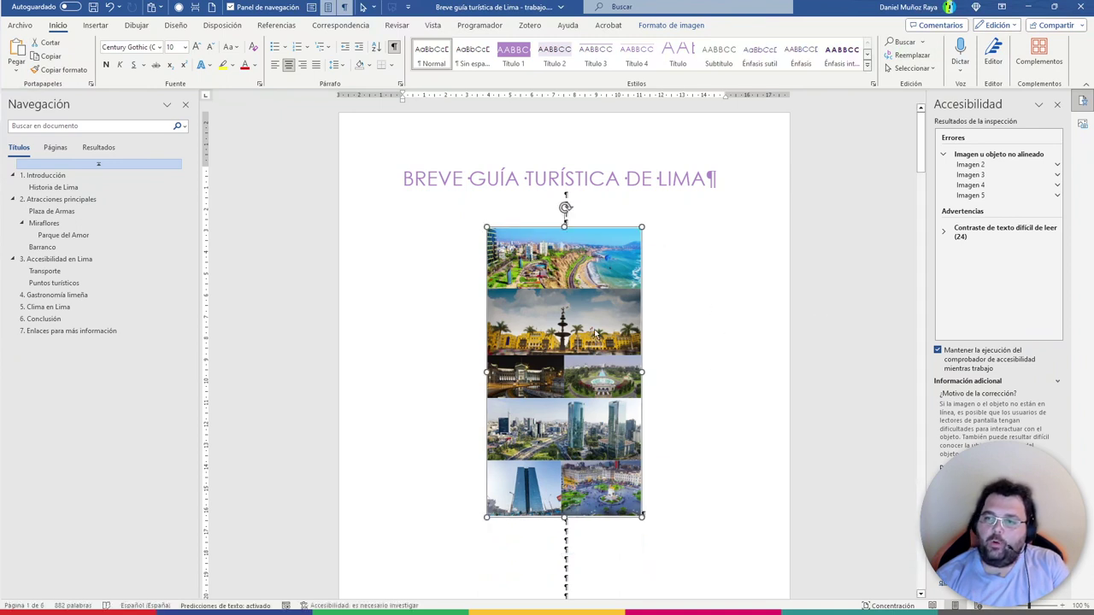
pyautogui.click(449, 337)
pyautogui.click(623, 327)
pyautogui.moveTo(628, 308)
pyautogui.mouseDown()
pyautogui.moveTo(612, 248)
pyautogui.moveTo(589, 266)
pyautogui.moveTo(571, 318)
pyautogui.mouseUp()
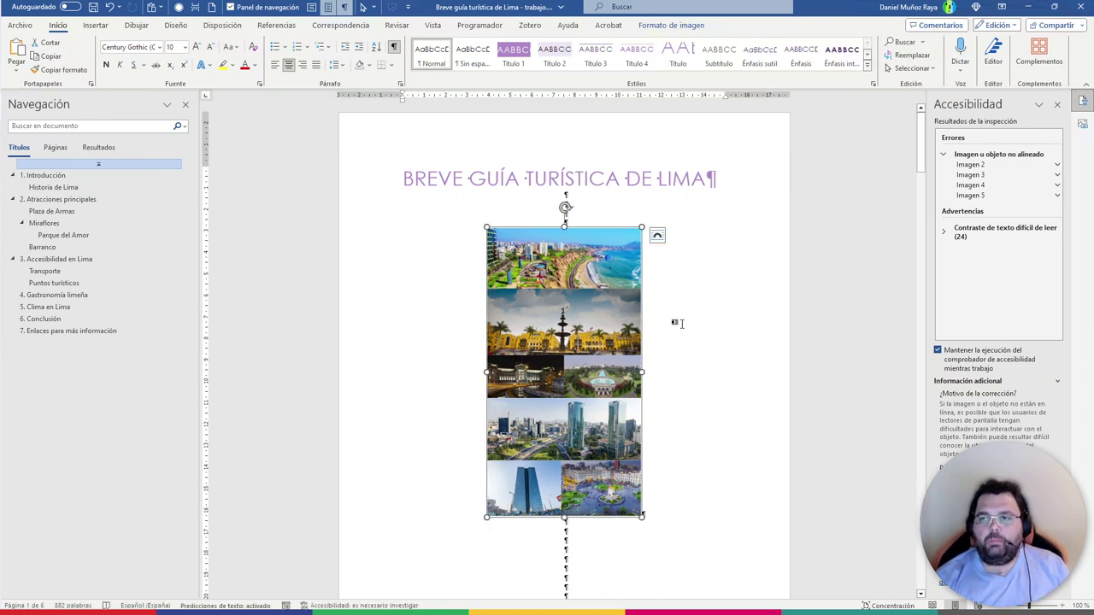
pyautogui.click(688, 320)
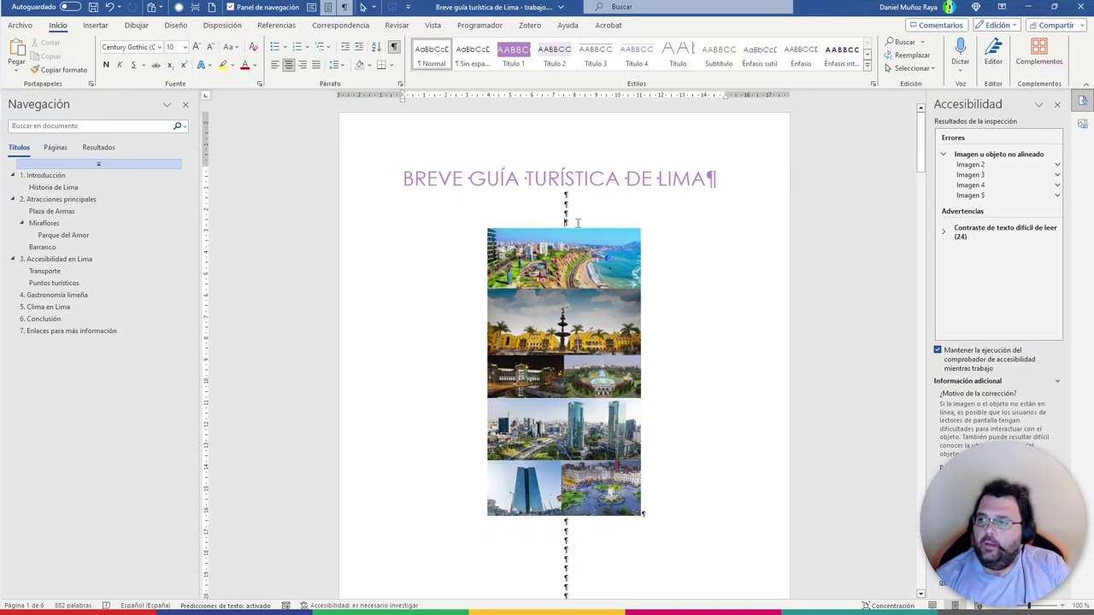
pyautogui.scroll(-3, 694, 359)
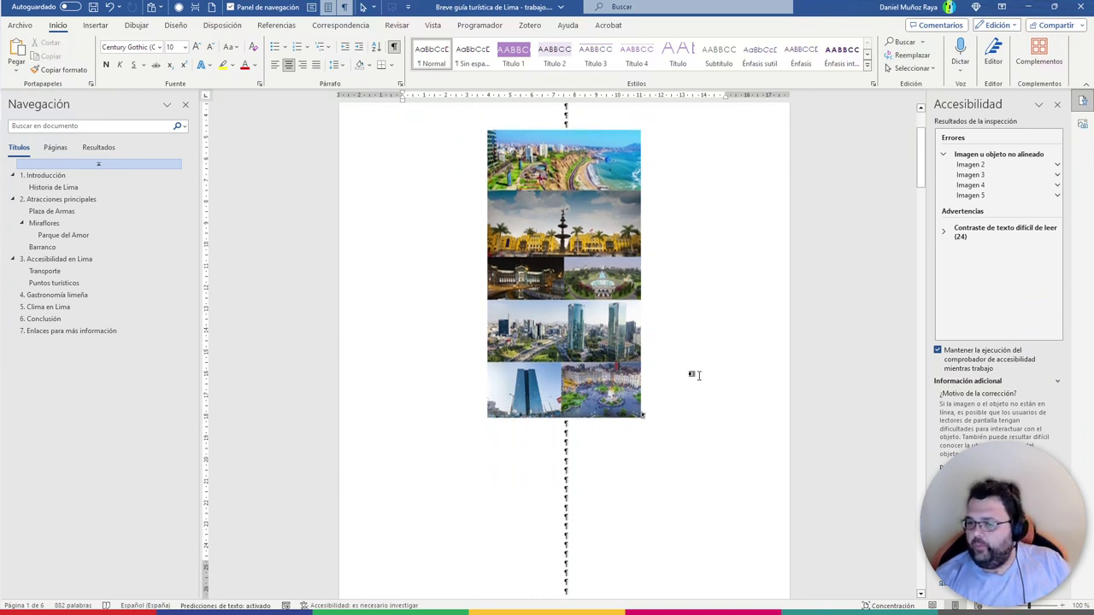
pyautogui.scroll(1, 694, 375)
pyautogui.scroll(-1, 695, 375)
pyautogui.scroll(1, 694, 374)
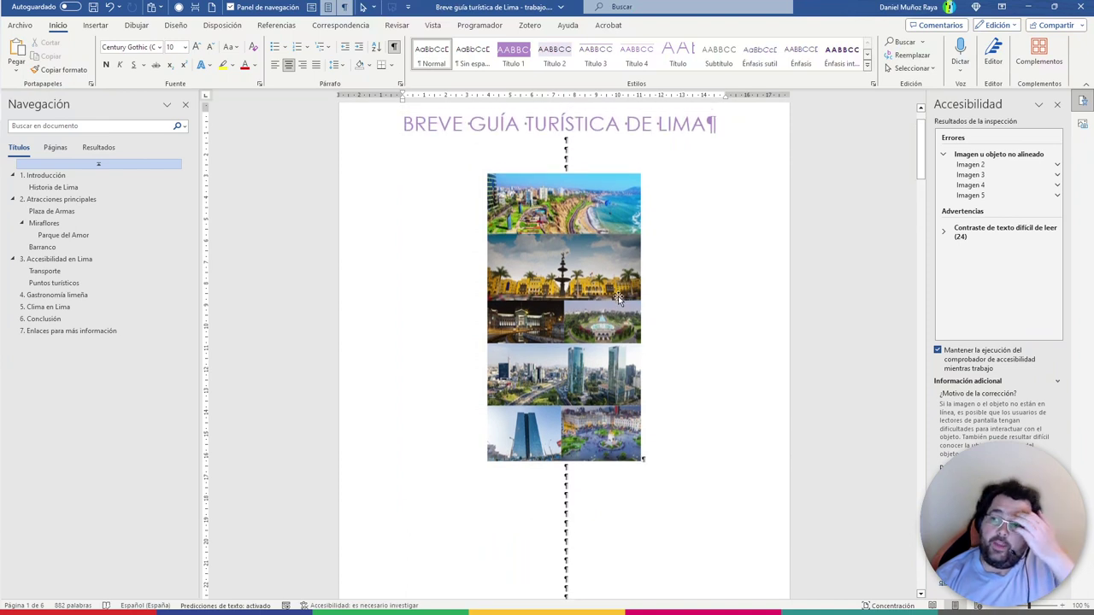
pyautogui.scroll(2, 612, 168)
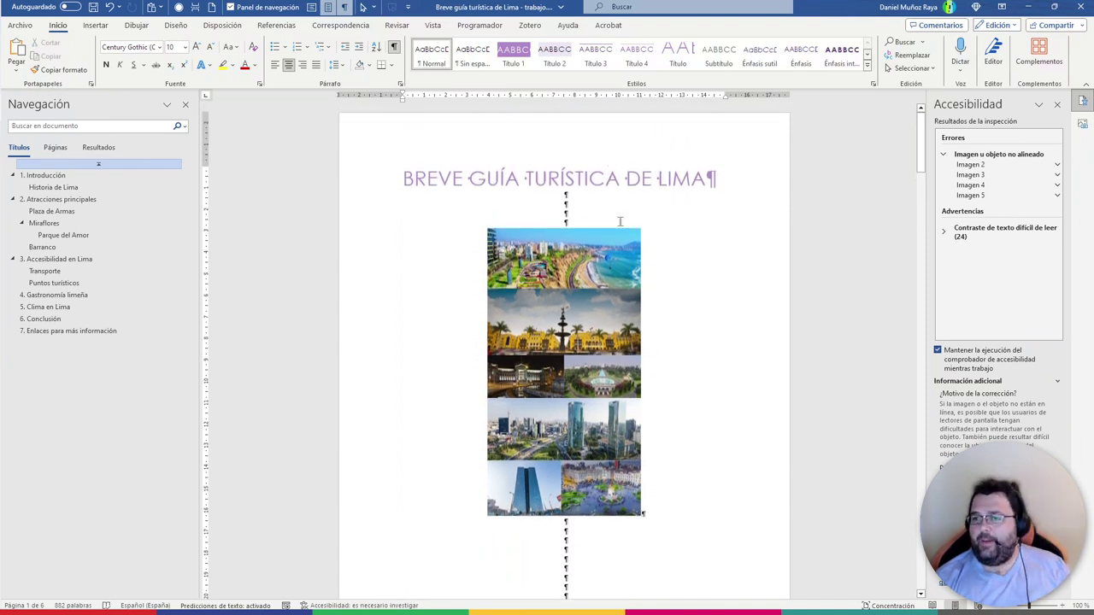
pyautogui.scroll(-1, 582, 210)
pyautogui.scroll(1, 585, 199)
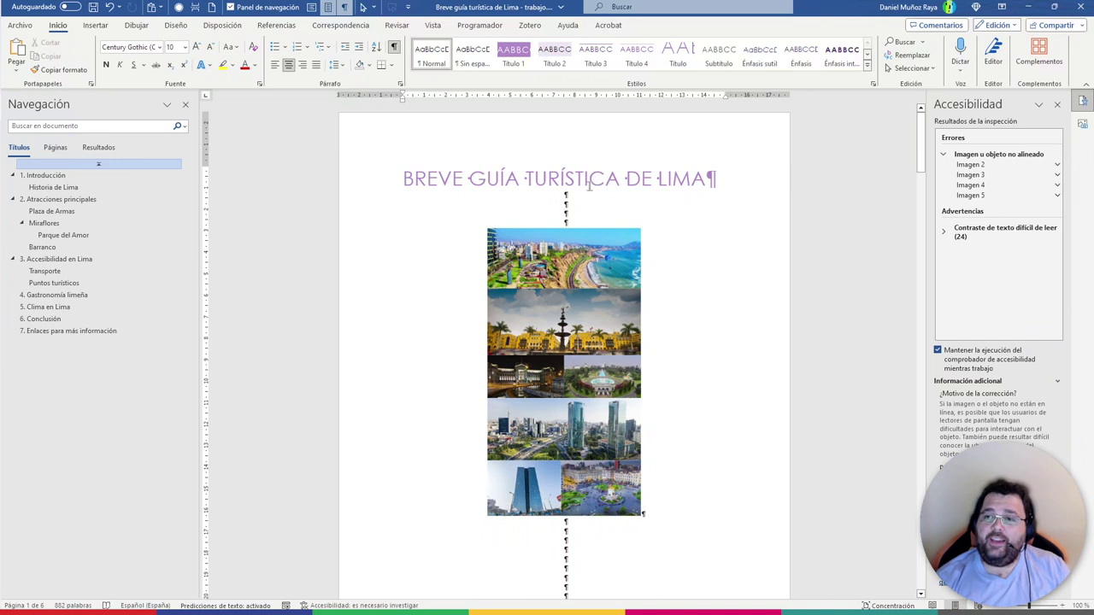
pyautogui.scroll(-5, 657, 235)
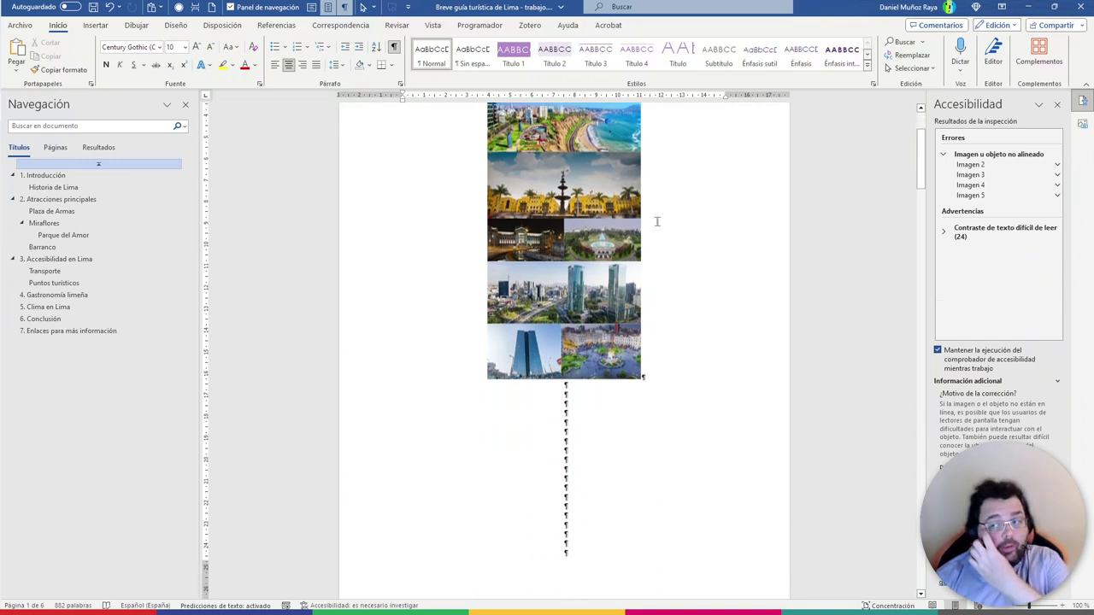
pyautogui.scroll(2, 657, 221)
pyautogui.scroll(3, 654, 229)
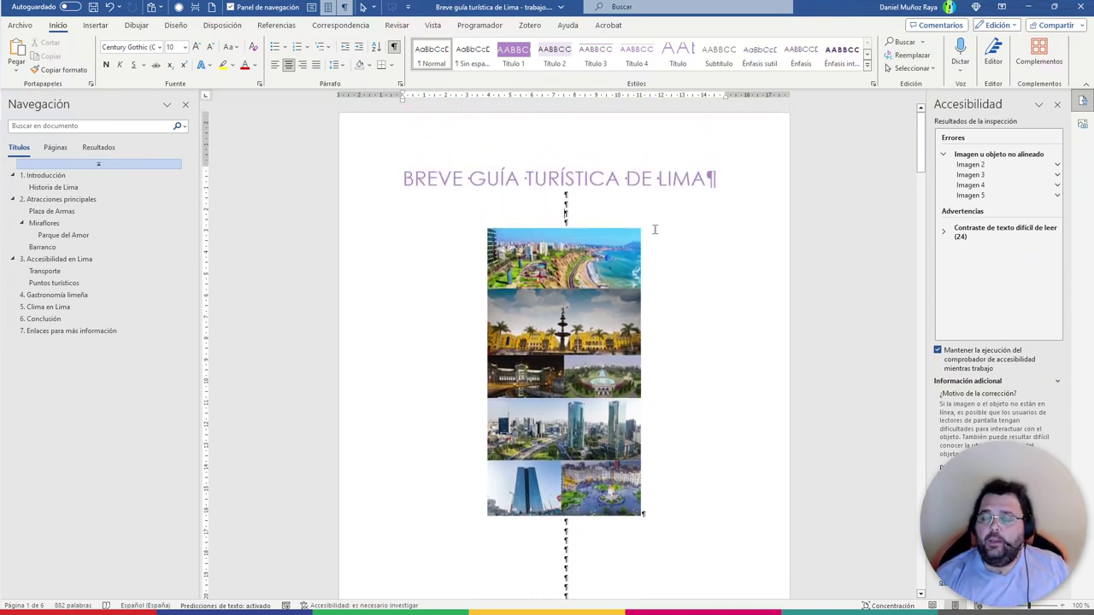
pyautogui.scroll(-2, 655, 229)
pyautogui.scroll(2, 684, 283)
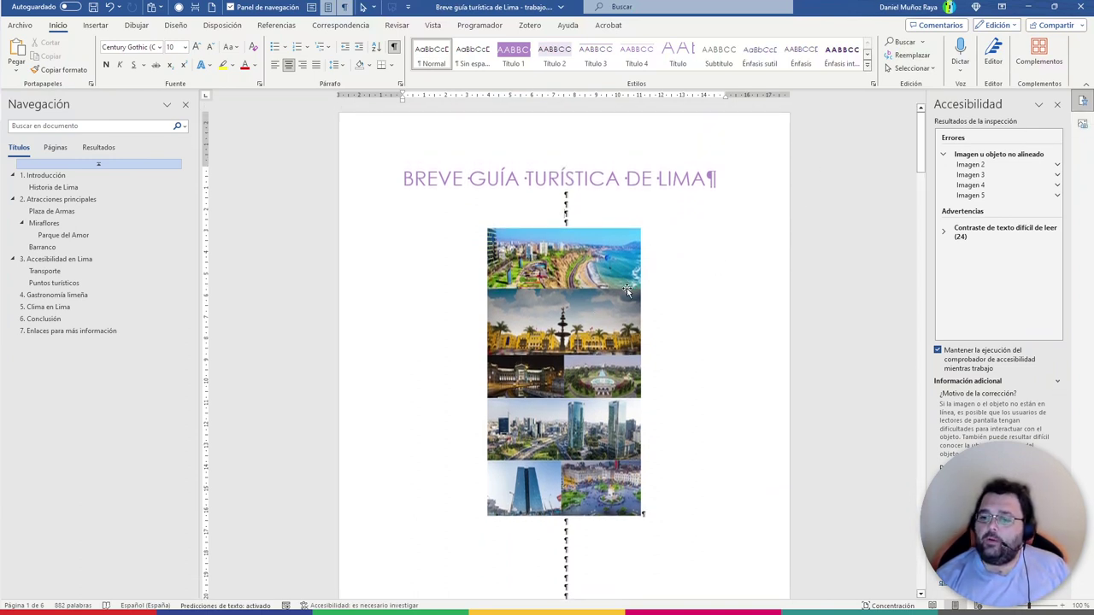
# Show the Estilos pane and switch to One Page view with the cursor in the title
pyautogui.click(873, 84)
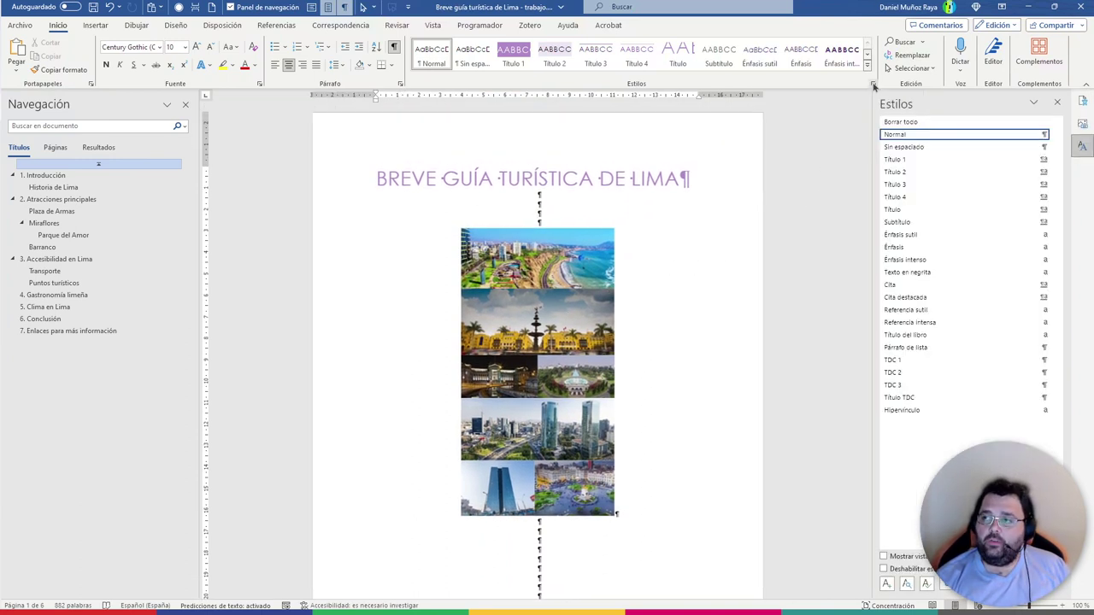
pyautogui.click(606, 177)
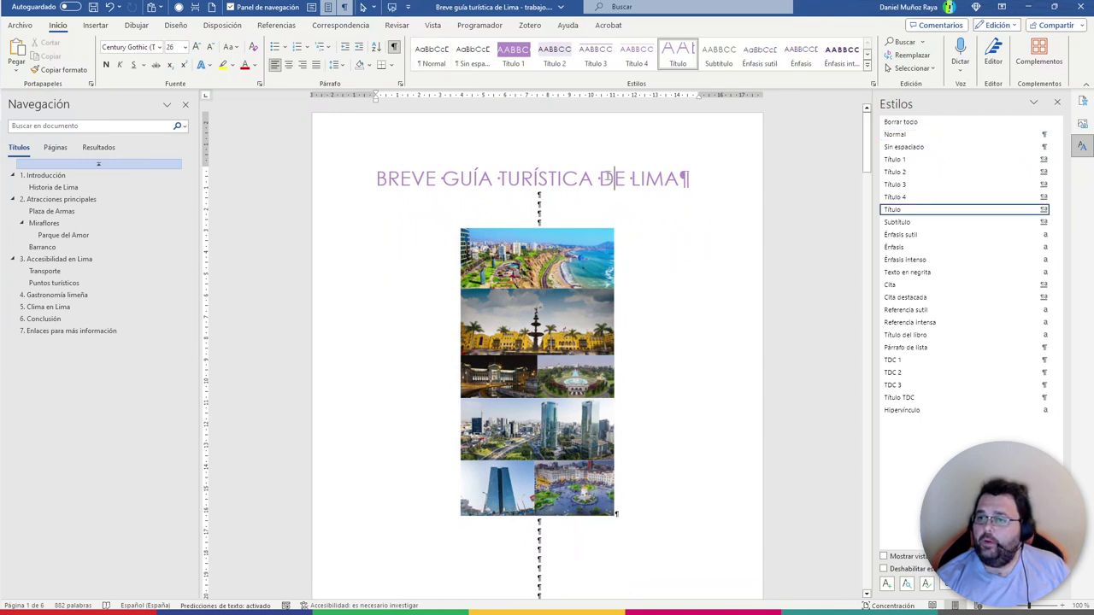
pyautogui.scroll(-1, 826, 319)
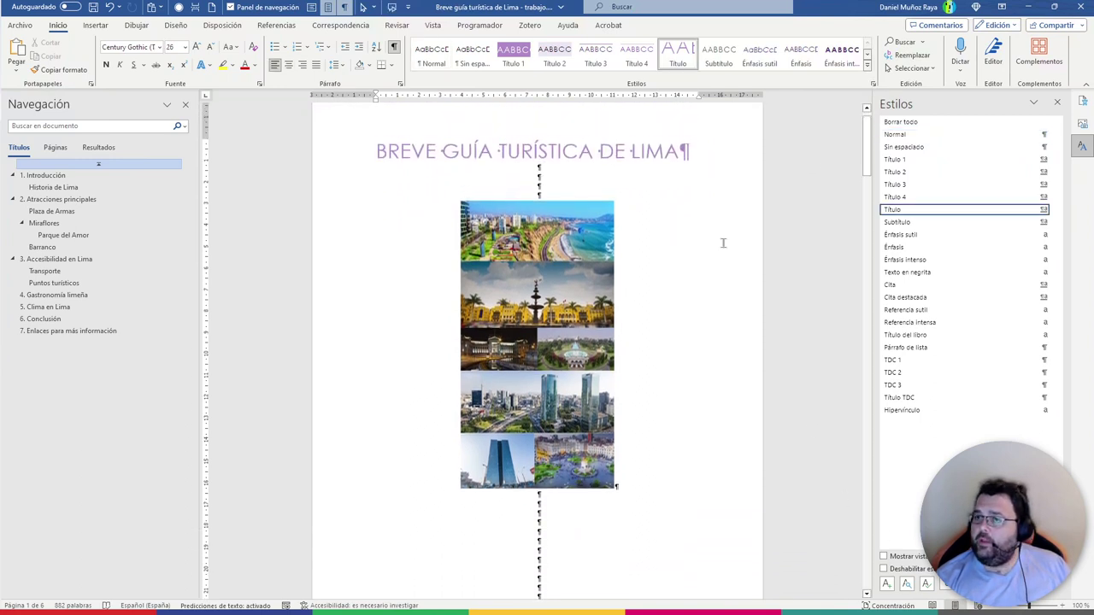
pyautogui.click(433, 25)
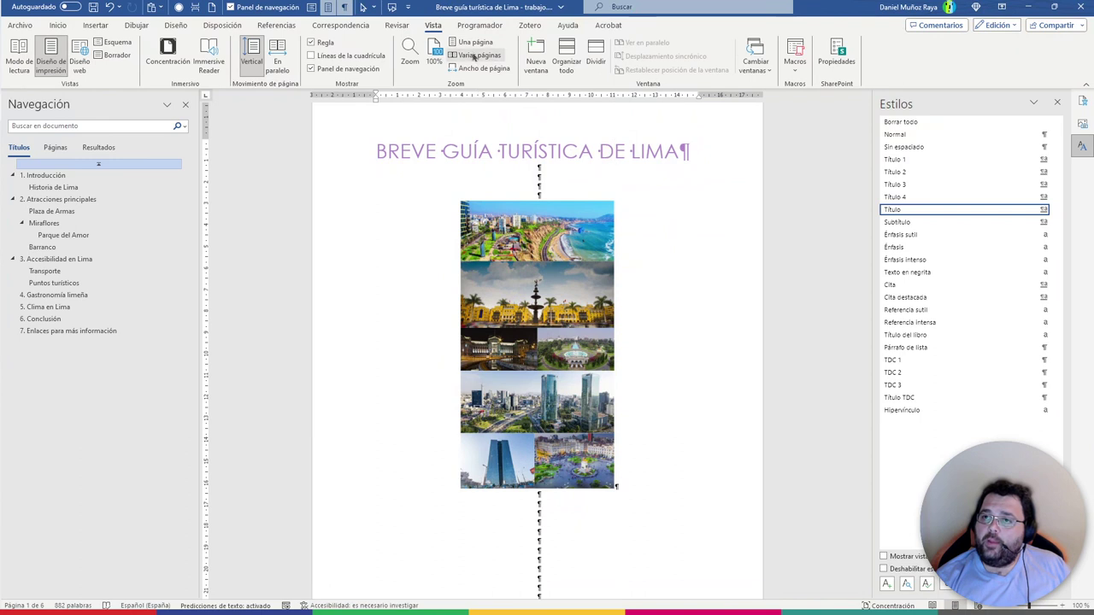
pyautogui.click(463, 45)
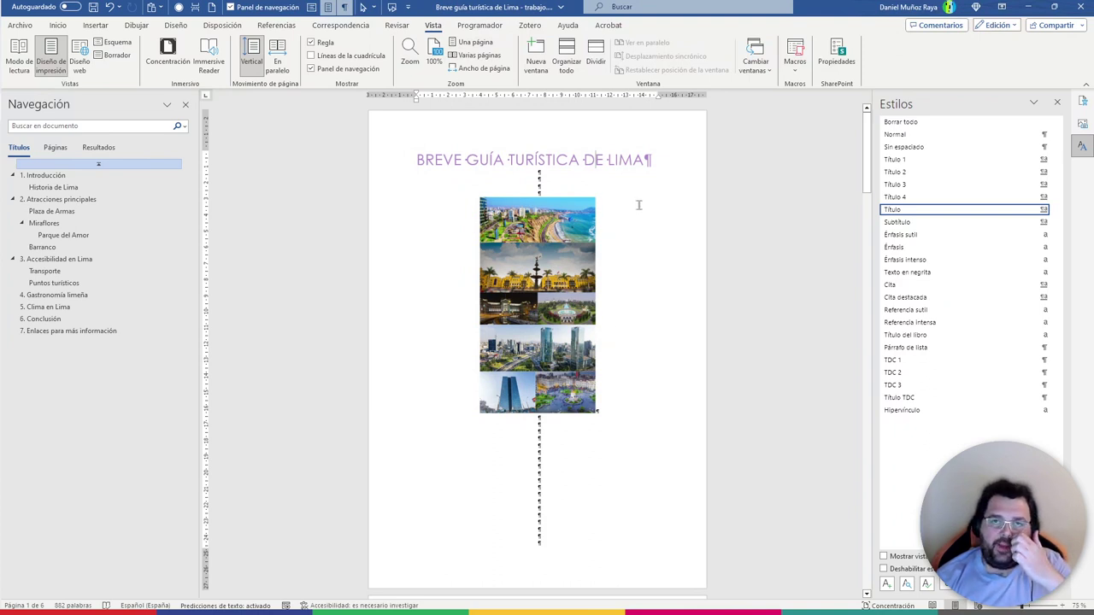
# Open Modificar for the Título style (Century Gothic 26 pt, Énfasis 1, uppercase)
pyautogui.click(1055, 210)
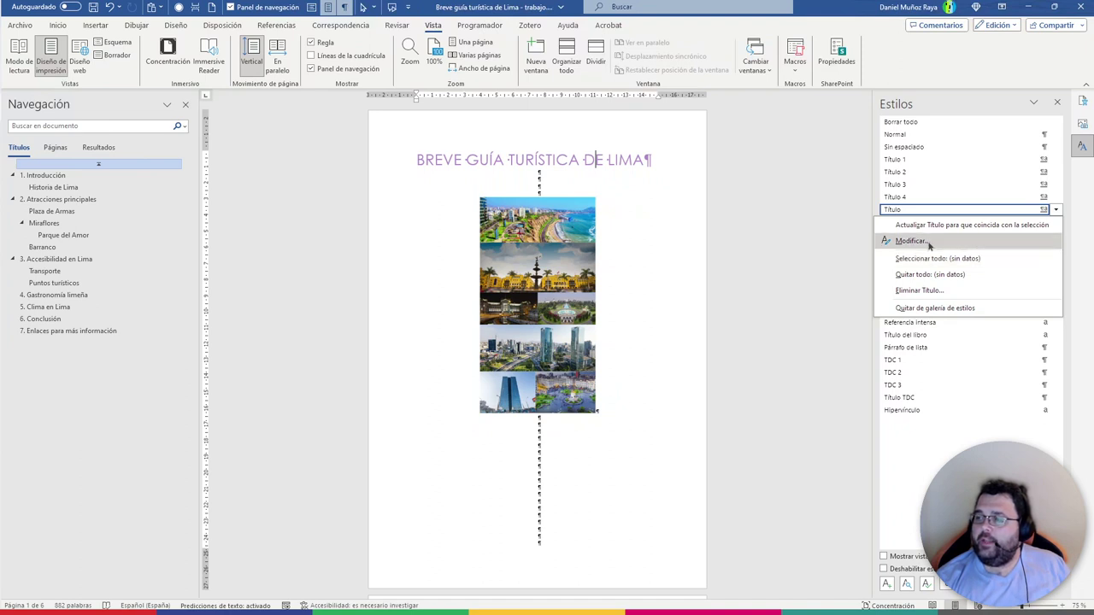
pyautogui.click(575, 154)
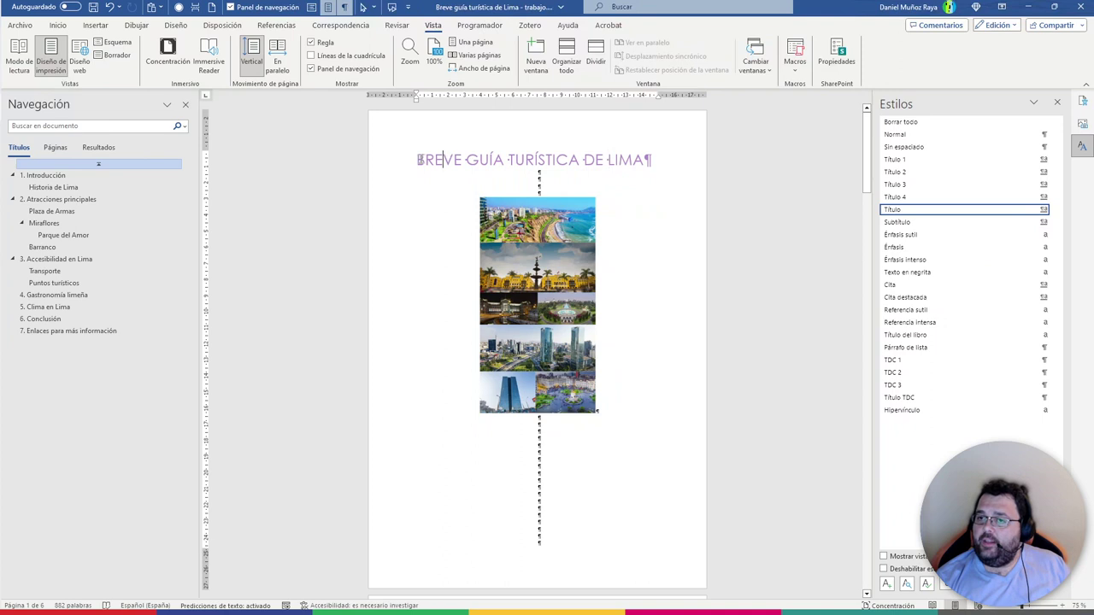
pyautogui.click(1060, 211)
pyautogui.click(994, 239)
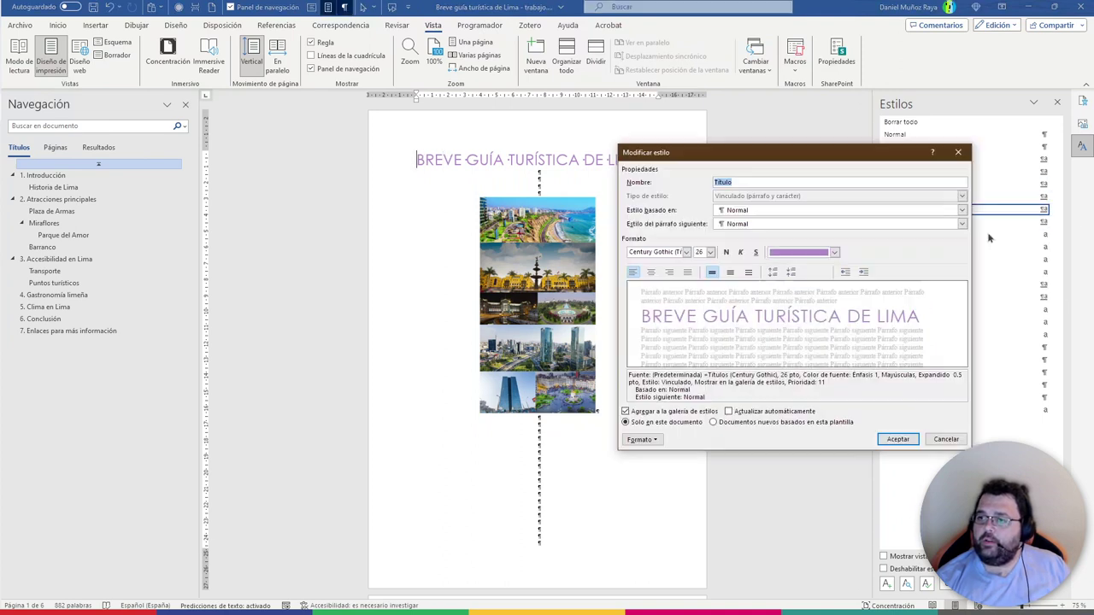
# Centre the Título style and give it 50 pt of space before the paragraph
pyautogui.moveTo(765, 158); pyautogui.dragTo(817, 184)
pyautogui.click(701, 299)
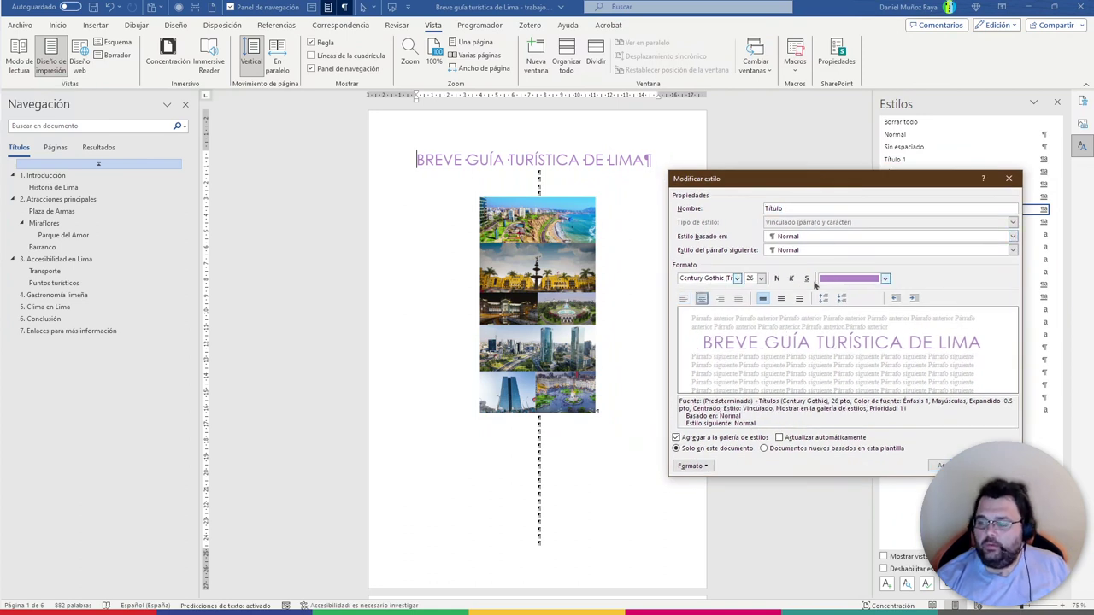
pyautogui.click(699, 466)
pyautogui.click(715, 488)
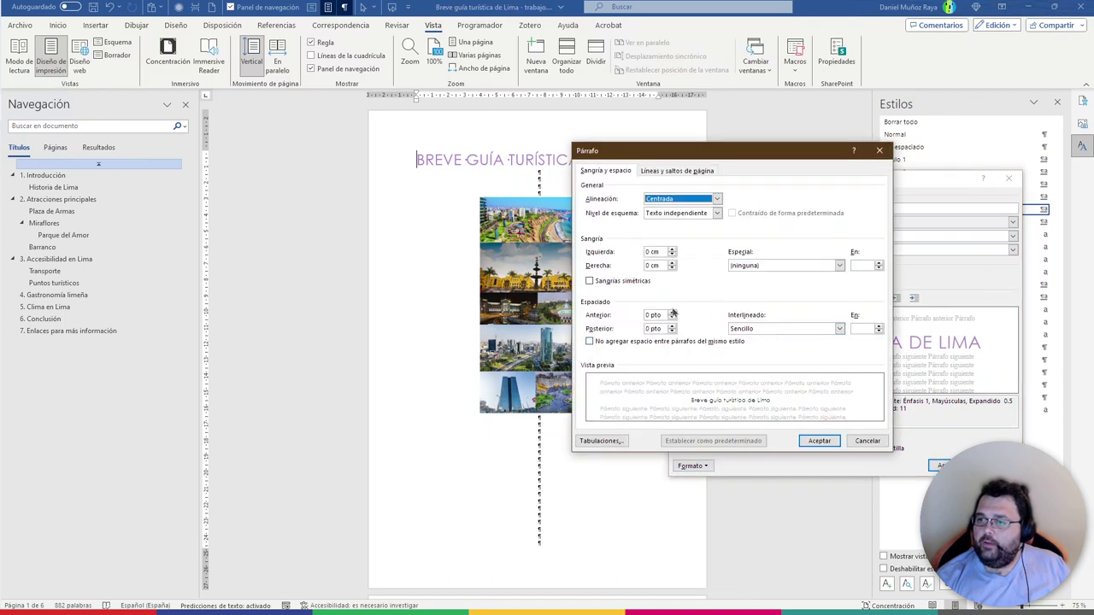
pyautogui.click(666, 316)
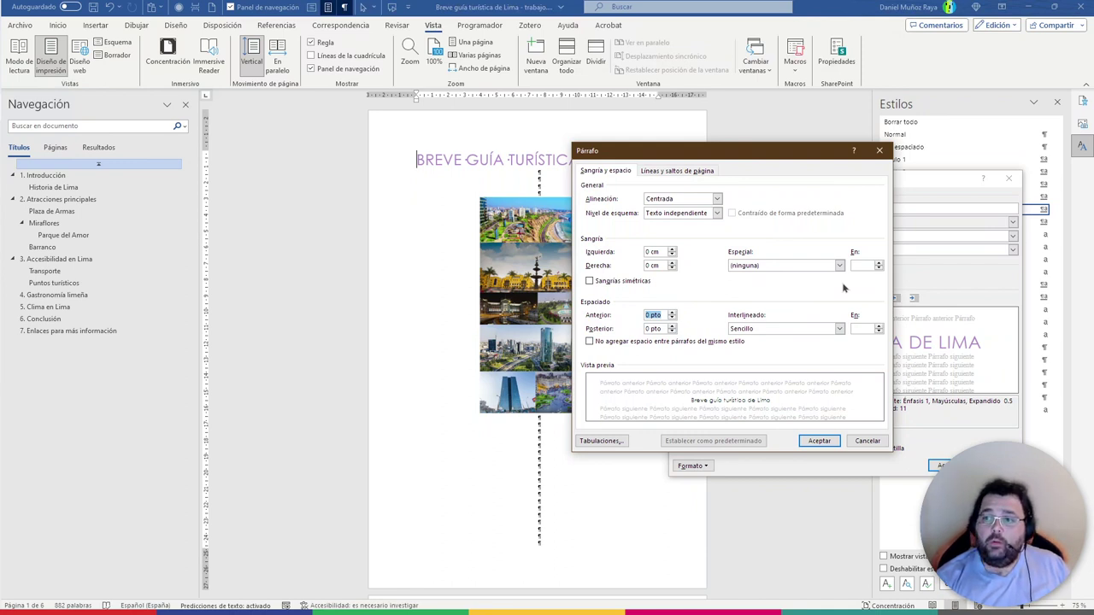
pyautogui.write('50')
pyautogui.press('Tab')
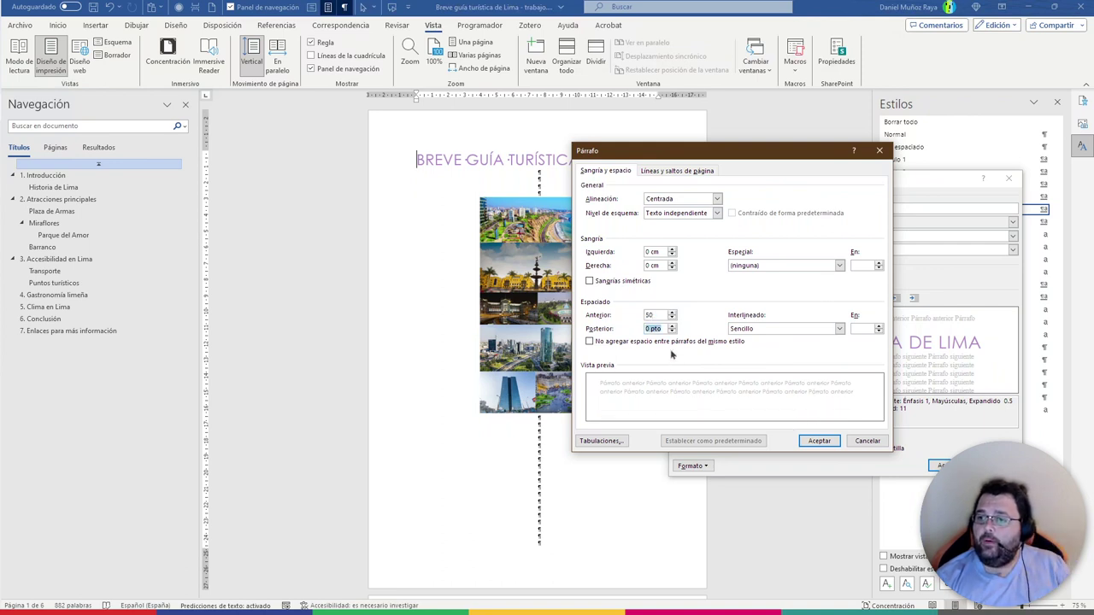
pyautogui.click(819, 440)
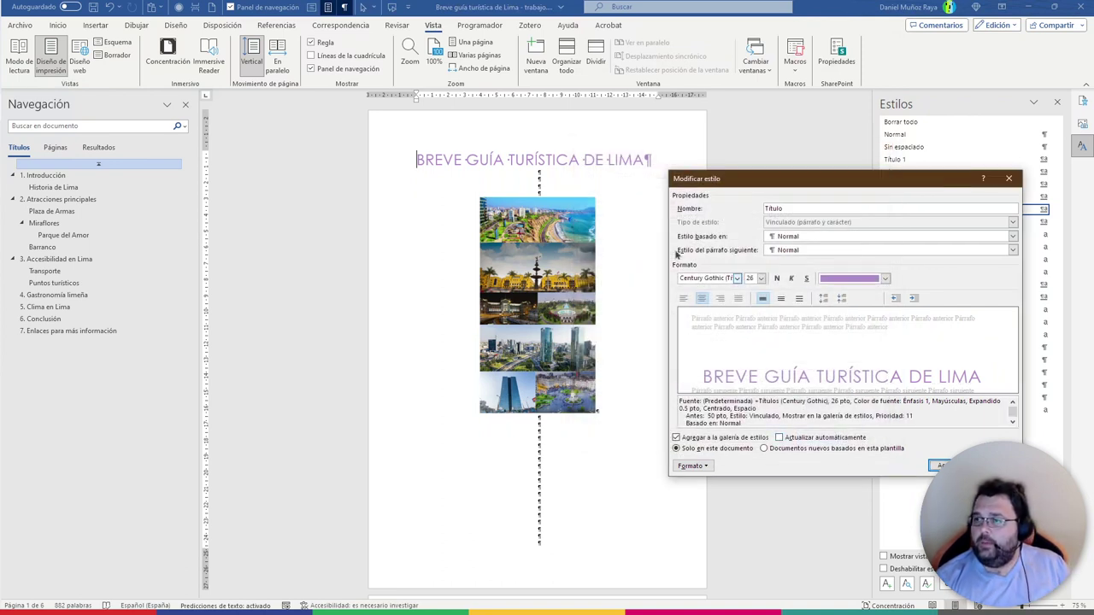
pyautogui.click(940, 466)
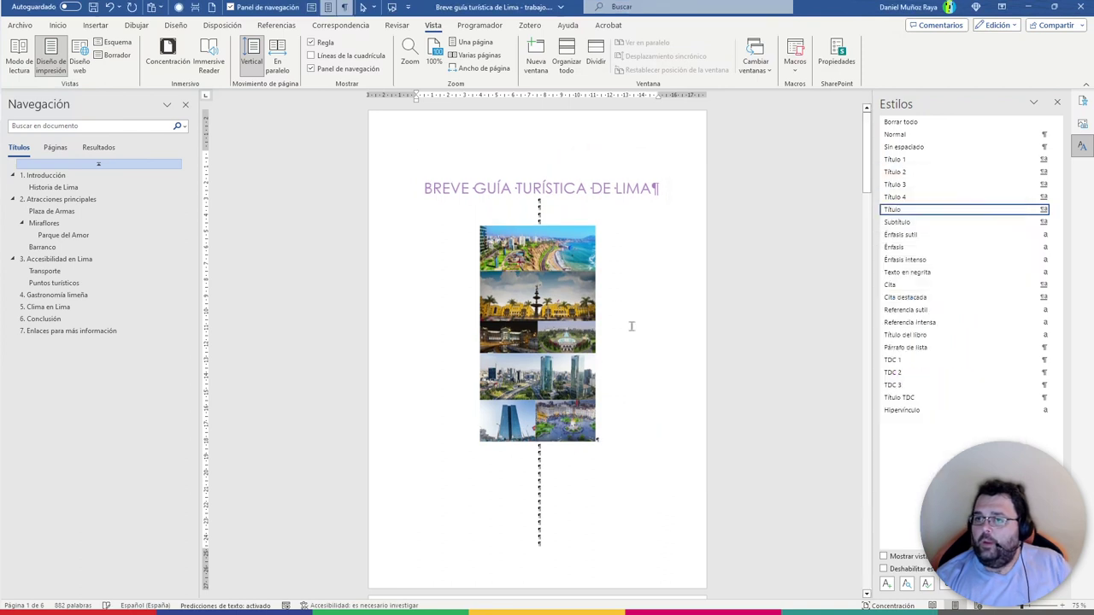
# Delete the empty lines between the title, the image collage and CONTENIDO
pyautogui.click(560, 207)
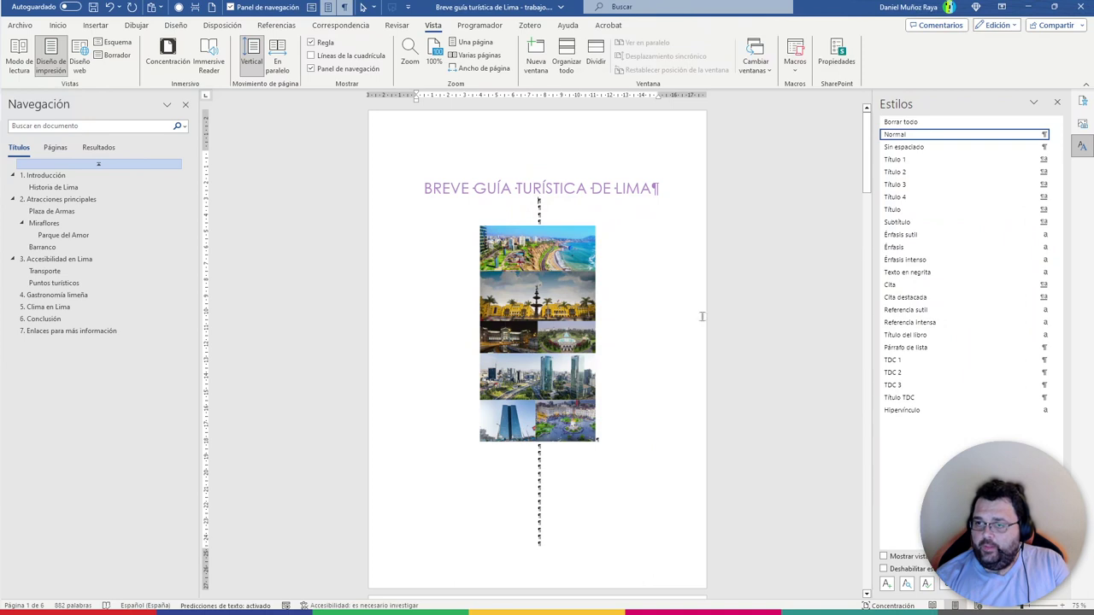
pyautogui.press('Delete')
pyautogui.press('Delete')
pyautogui.press('Delete')
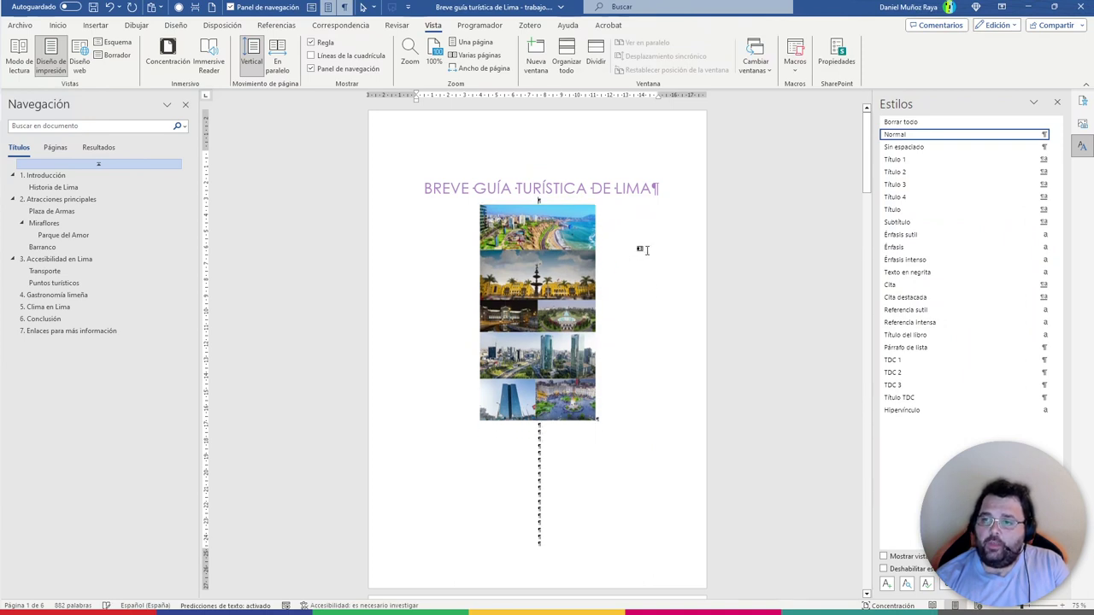
pyautogui.press('Delete')
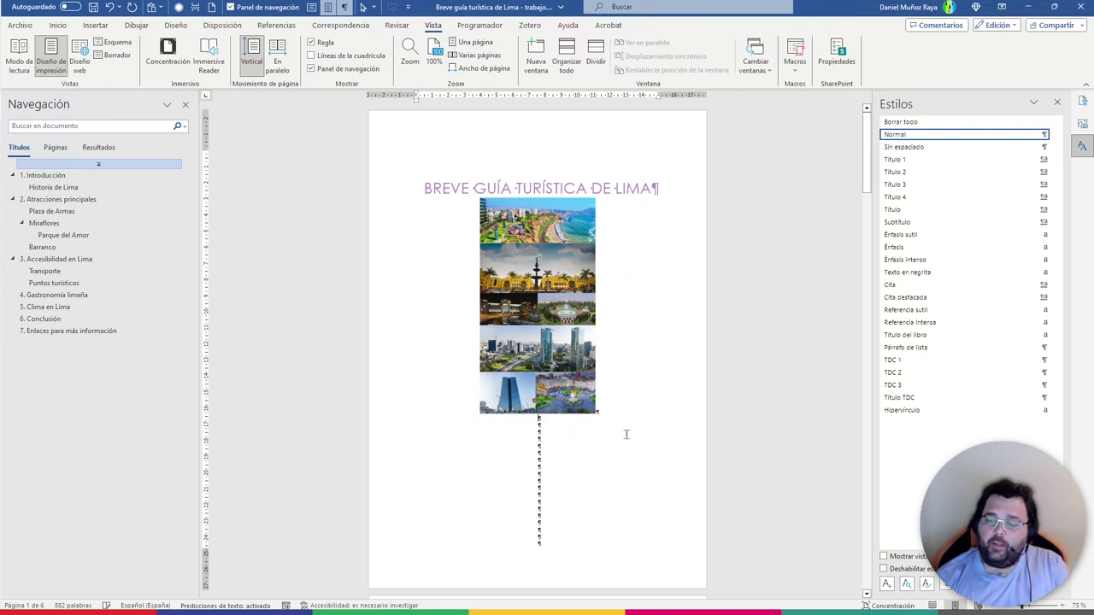
pyautogui.press('Delete')
pyautogui.press('Delete')
pyautogui.press('Delete')
pyautogui.press('Delete')
pyautogui.press('Delete')
pyautogui.press('Delete')
pyautogui.press('Delete')
pyautogui.press('Delete')
pyautogui.press('Delete')
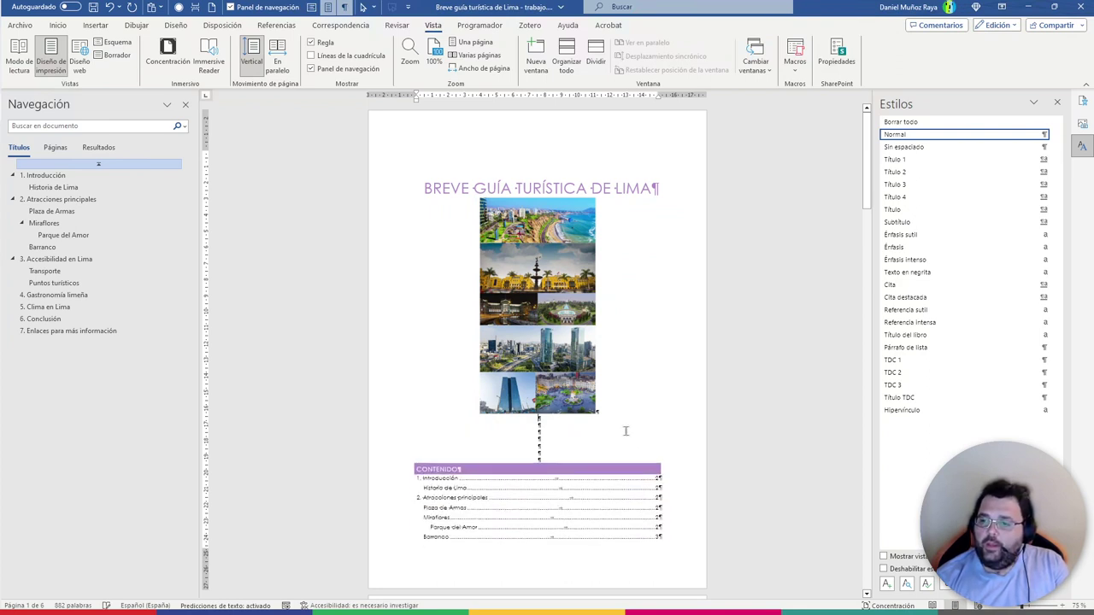
pyautogui.press('Delete')
pyautogui.press('Delete')
pyautogui.press('Delete')
pyautogui.press('Delete')
pyautogui.press('Delete')
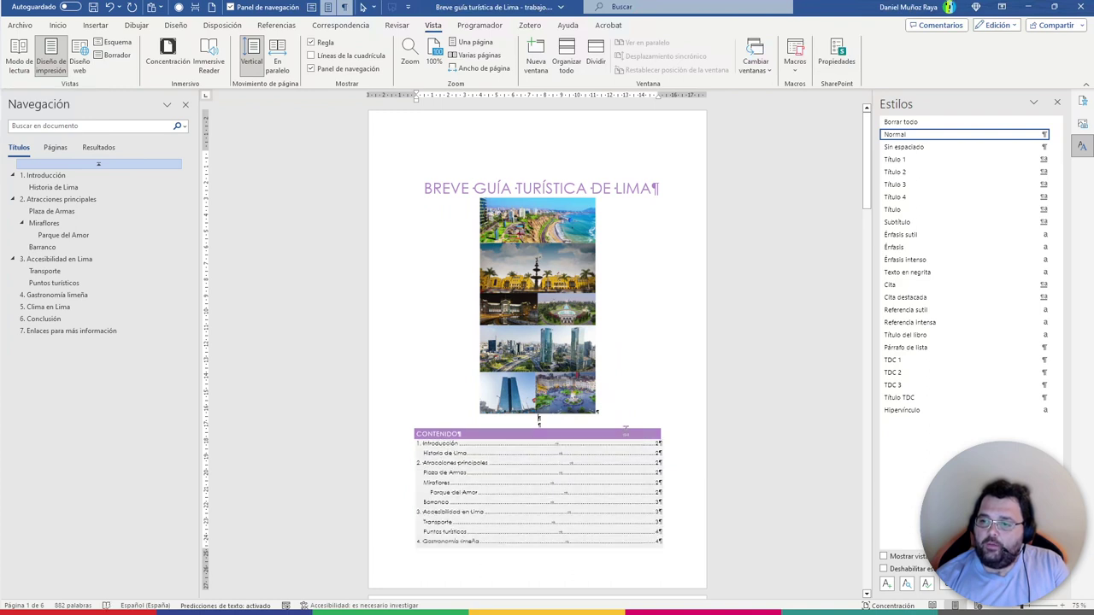
pyautogui.press('Delete')
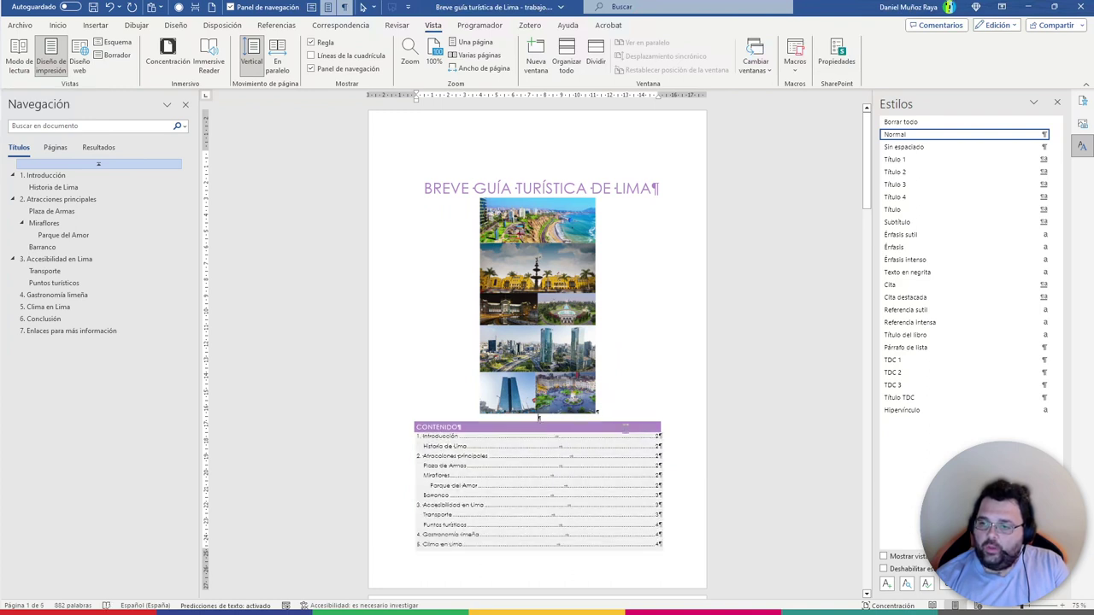
pyautogui.press('Delete')
# Insert a page break after the collage so CONTENIDO starts on a new page
pyautogui.click(616, 415)
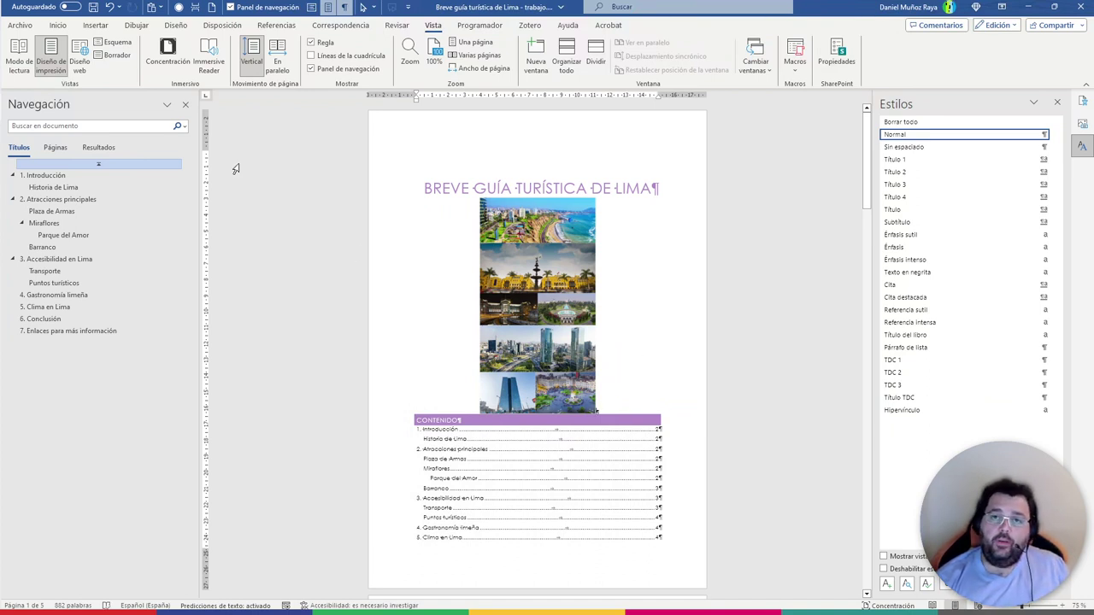
pyautogui.click(95, 26)
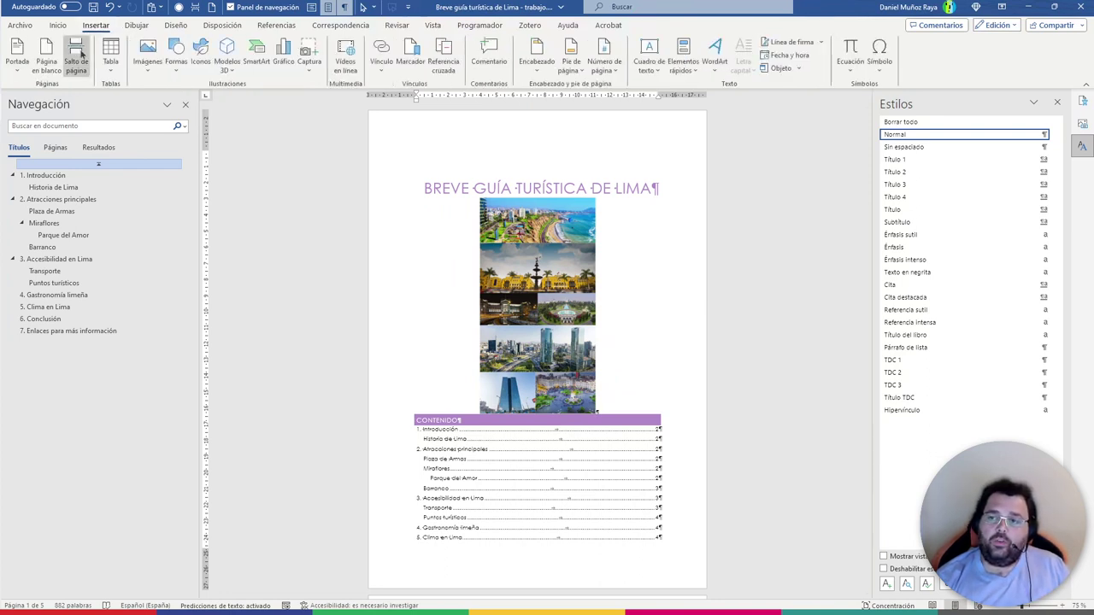
pyautogui.click(79, 55)
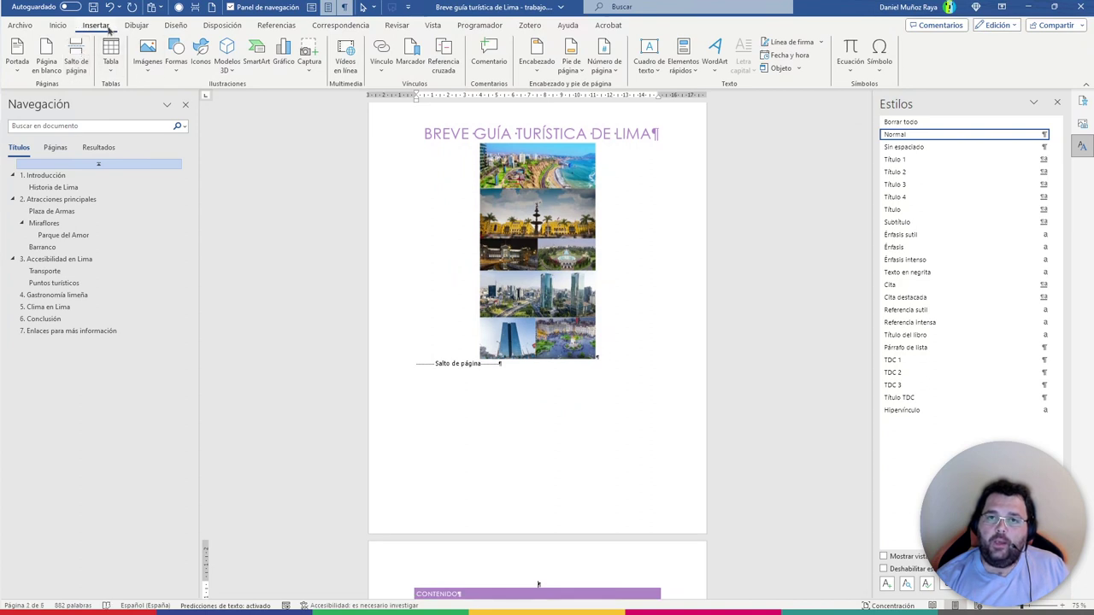
pyautogui.click(77, 61)
pyautogui.scroll(1, 523, 293)
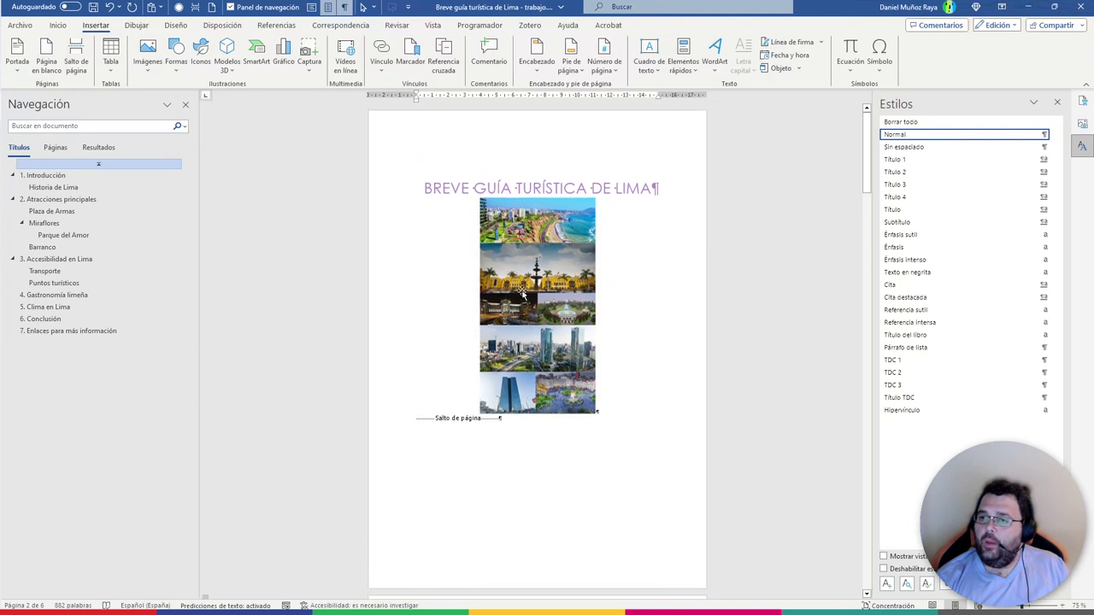
pyautogui.click(520, 287)
pyautogui.click(575, 188)
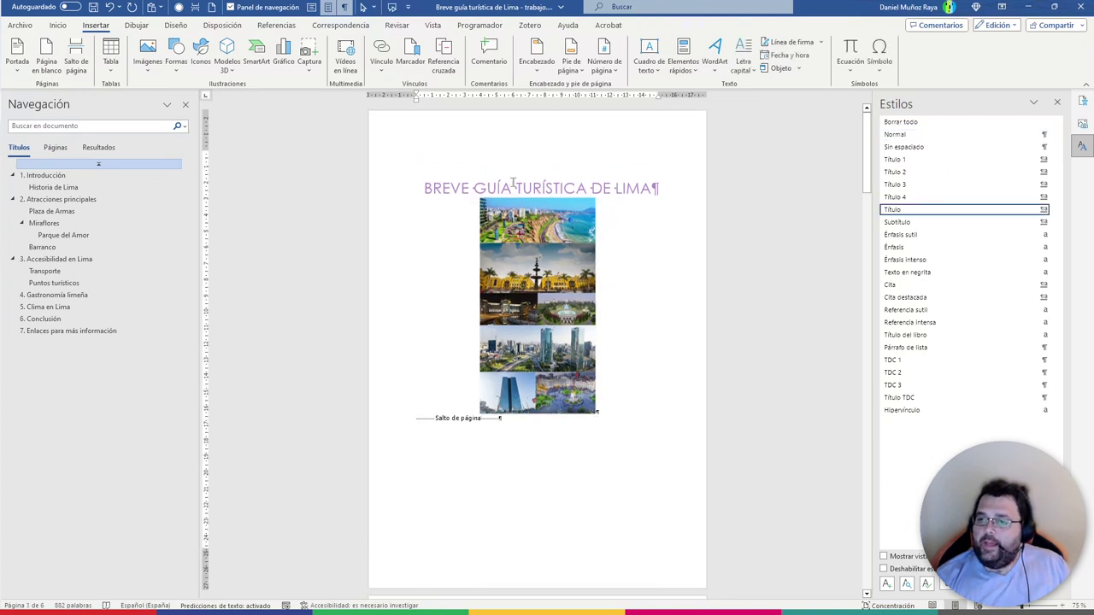
pyautogui.click(544, 219)
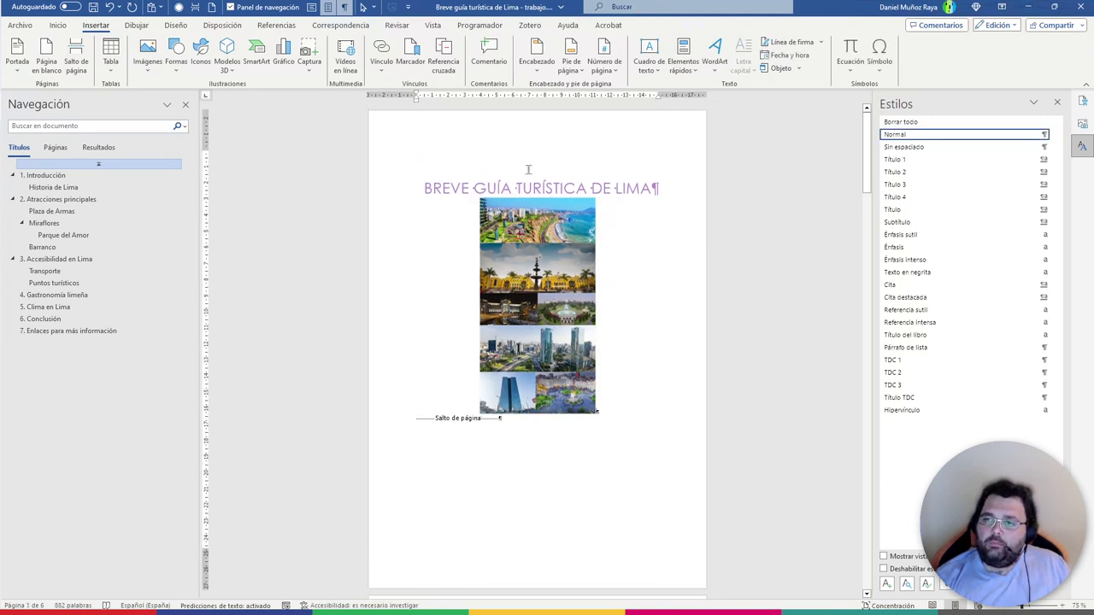
# Modify the Título style to add 20 pt of space after the paragraph
pyautogui.click(537, 200)
pyautogui.click(561, 190)
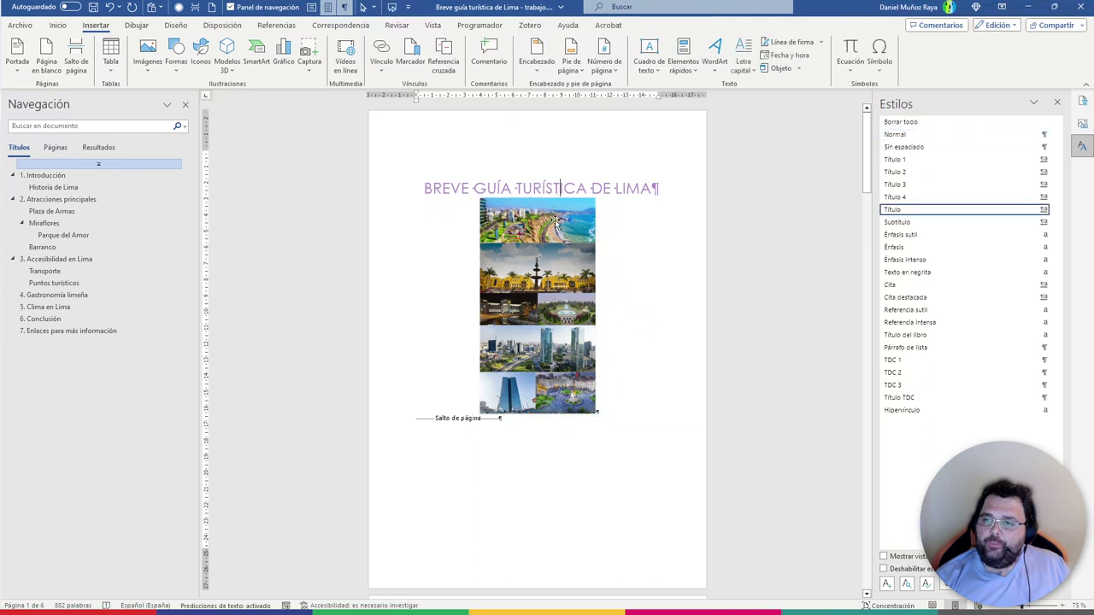
pyautogui.click(575, 200)
pyautogui.click(575, 194)
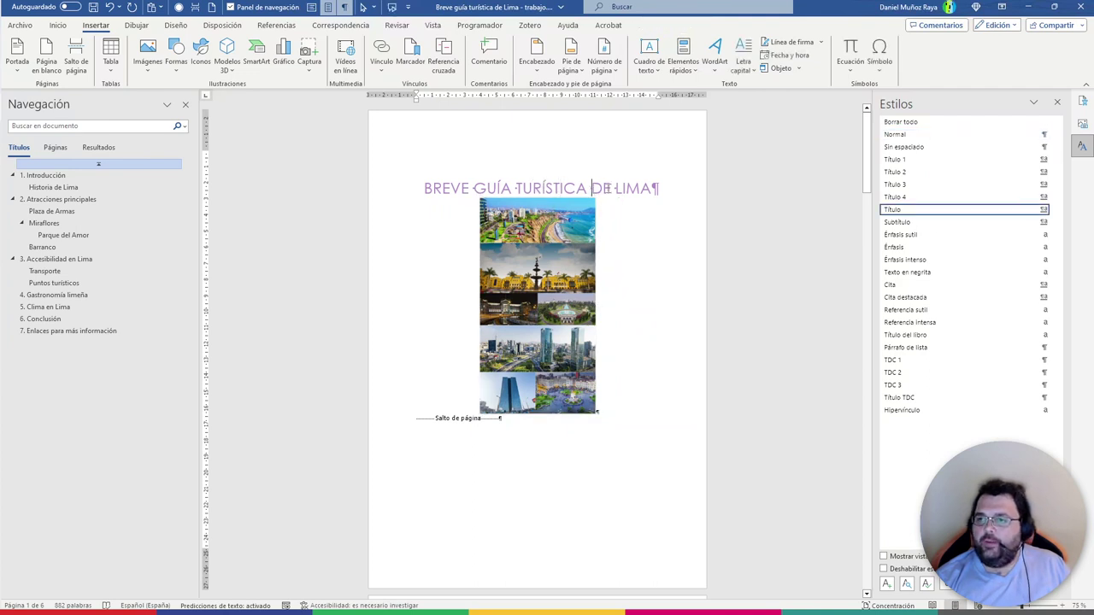
pyautogui.click(1057, 210)
pyautogui.click(1001, 241)
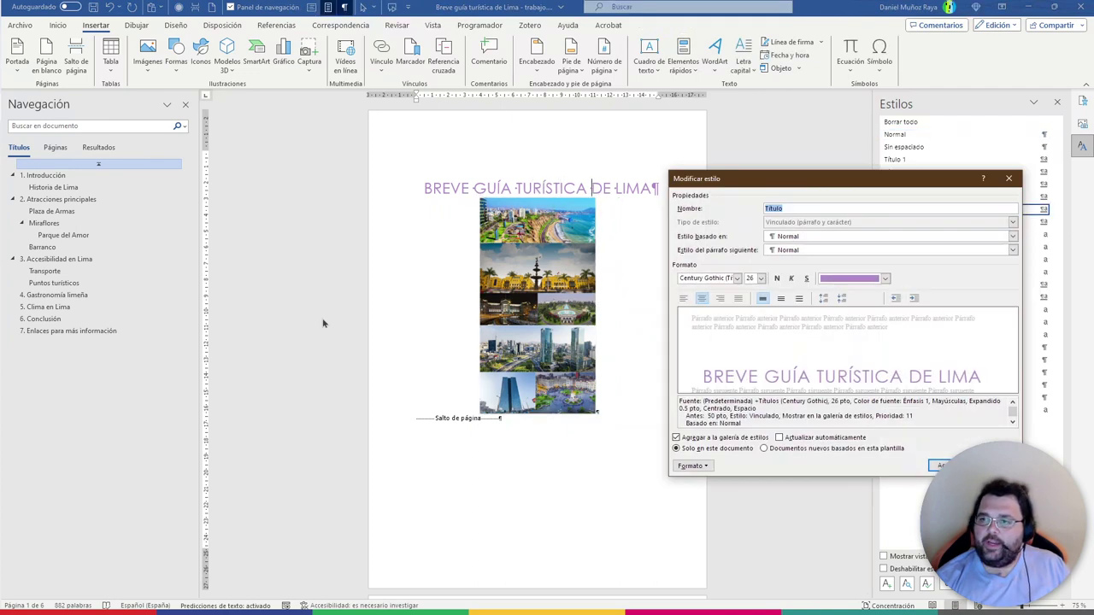
pyautogui.click(693, 465)
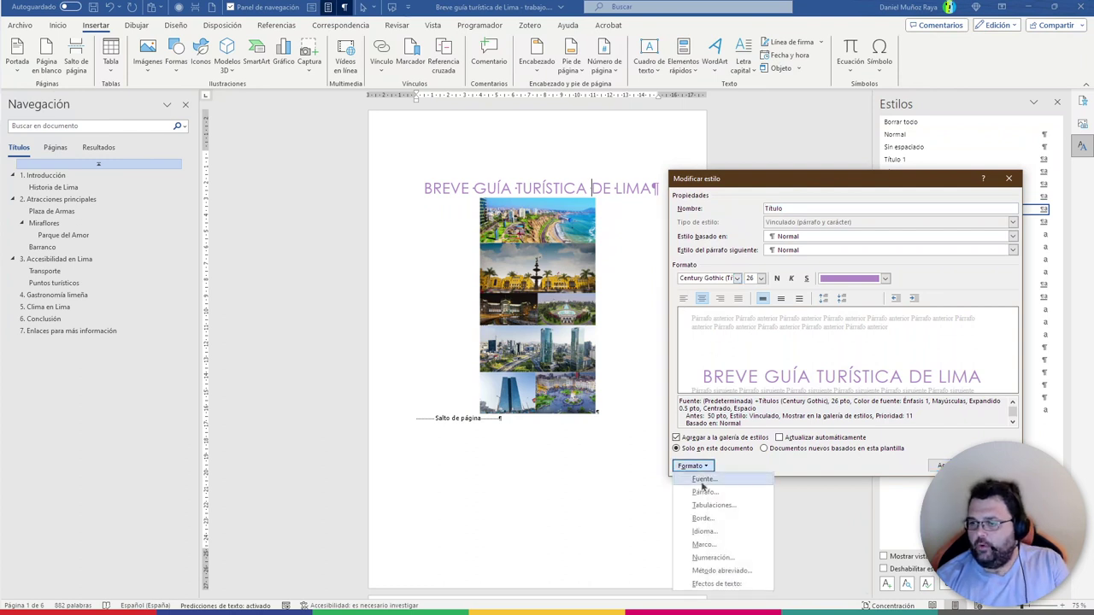
pyautogui.click(705, 493)
pyautogui.click(650, 328)
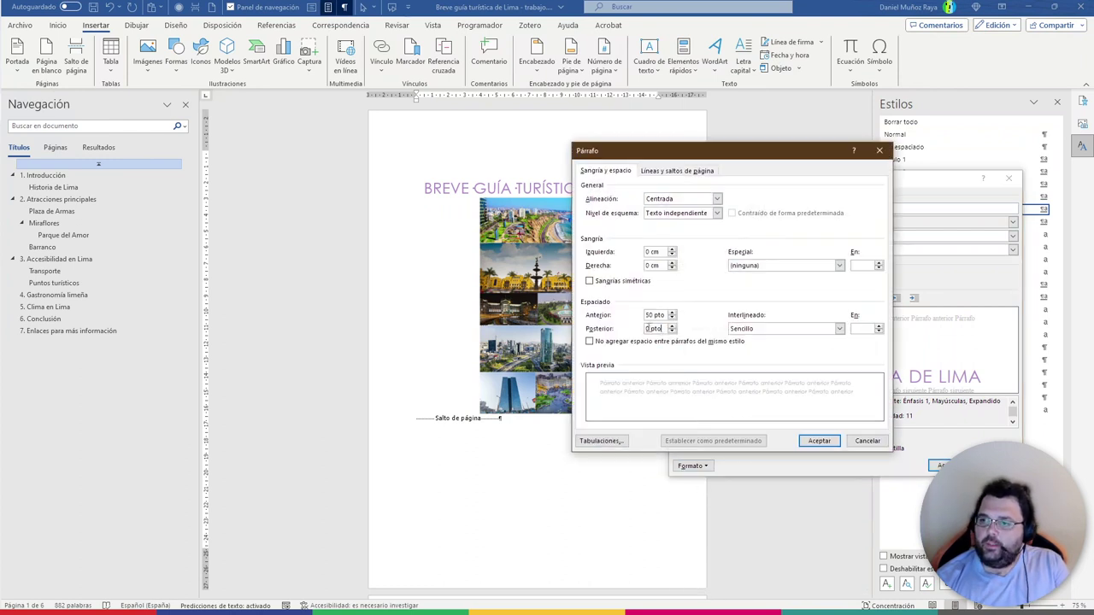
pyautogui.write('20')
pyautogui.click(812, 441)
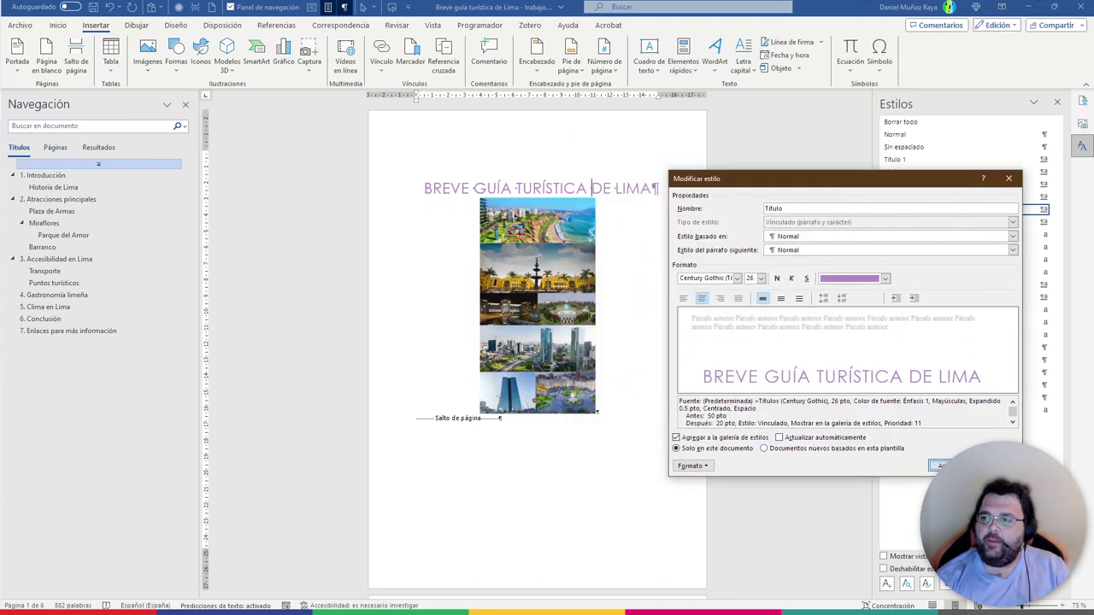
pyautogui.click(940, 466)
pyautogui.click(595, 253)
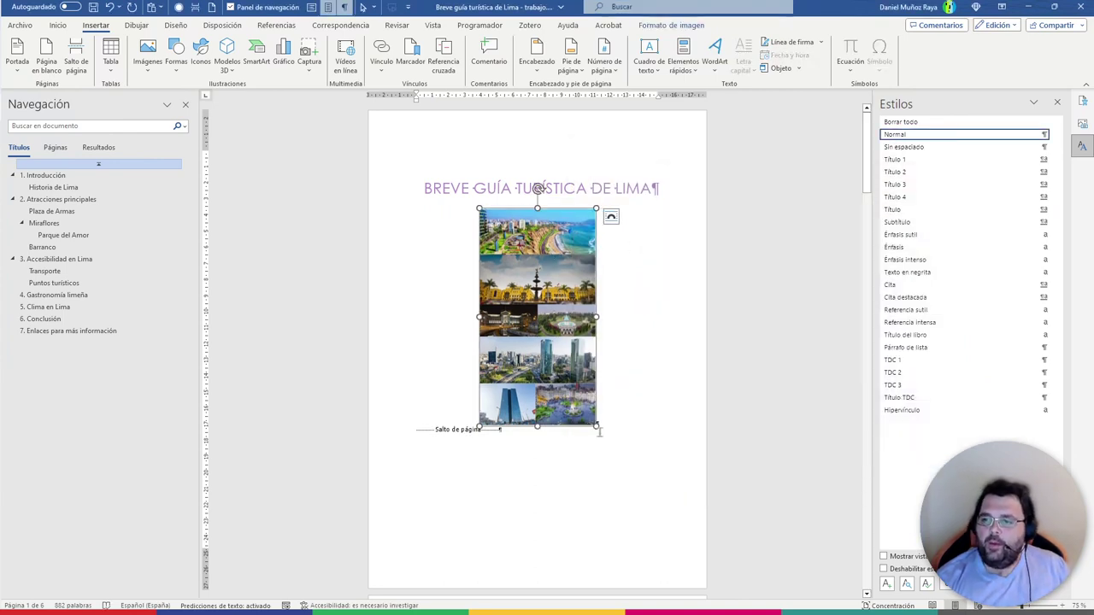
# Give the cover collage a black double-frame picture style and enlarge it
pyautogui.click(671, 25)
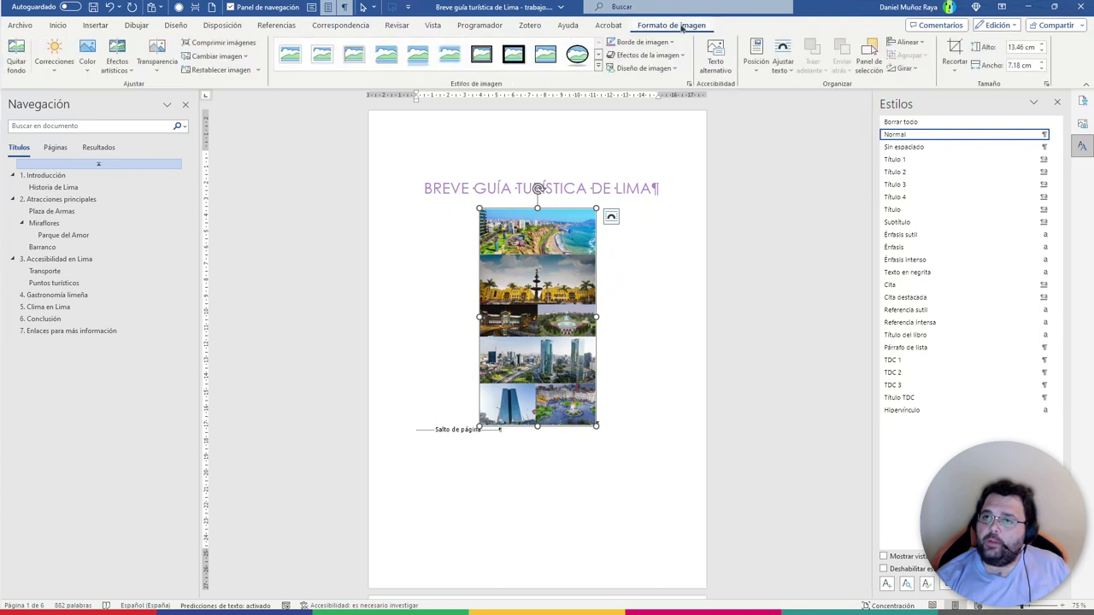
pyautogui.click(481, 55)
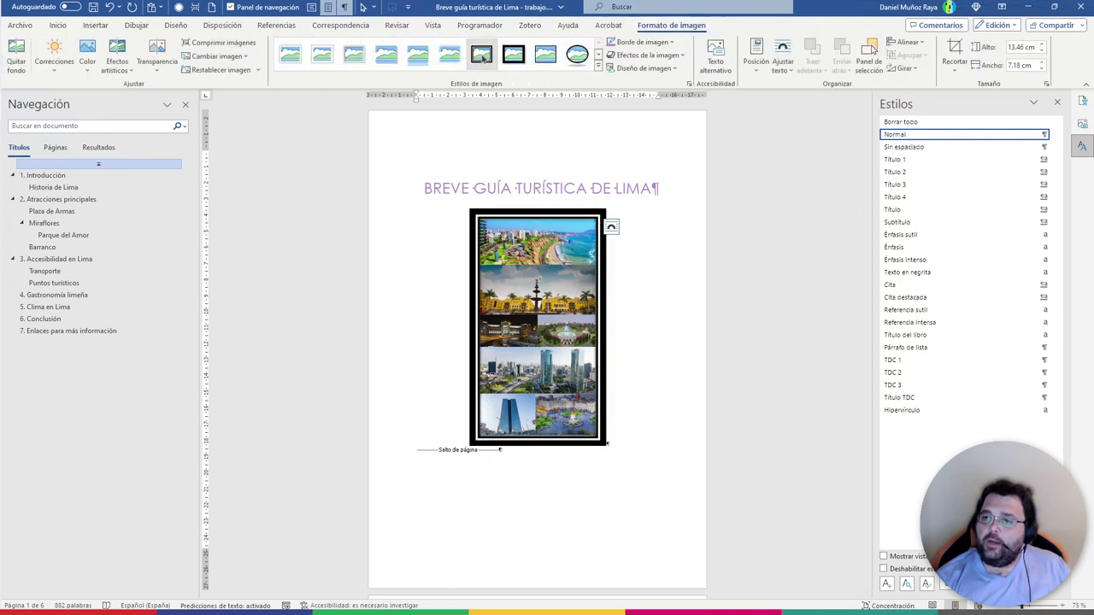
pyautogui.moveTo(607, 444); pyautogui.dragTo(641, 511)
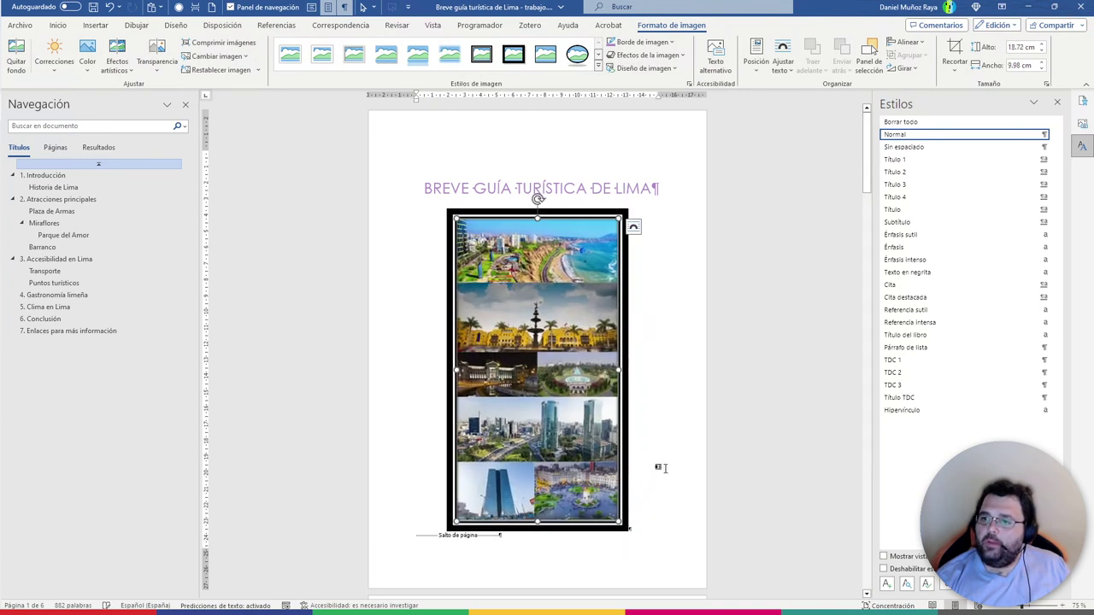
pyautogui.click(771, 385)
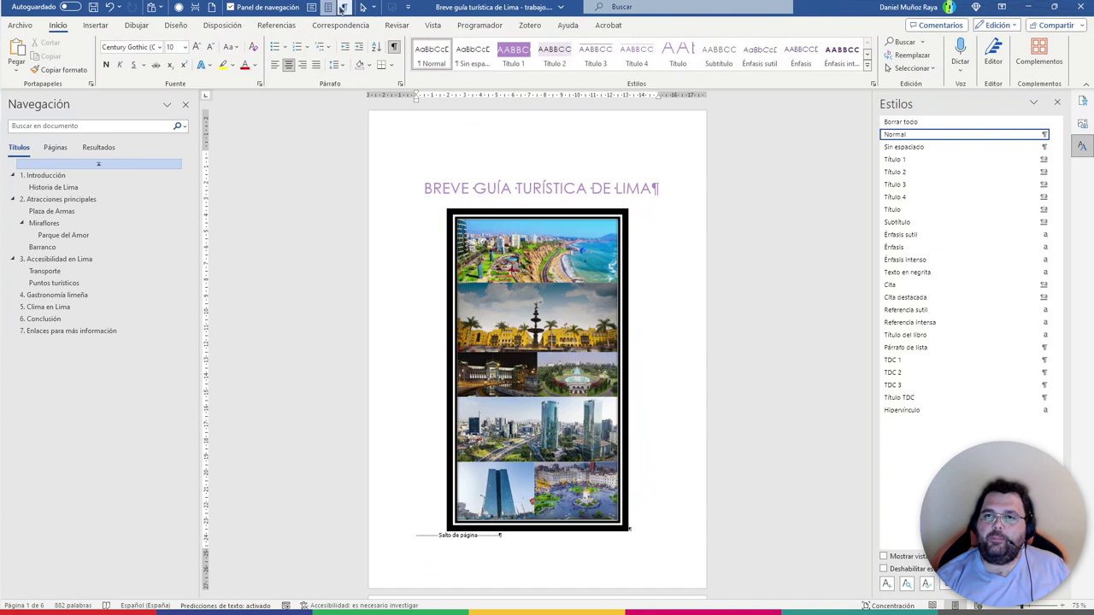
# Hide the formatting marks to view the clean cover page
pyautogui.click(344, 6)
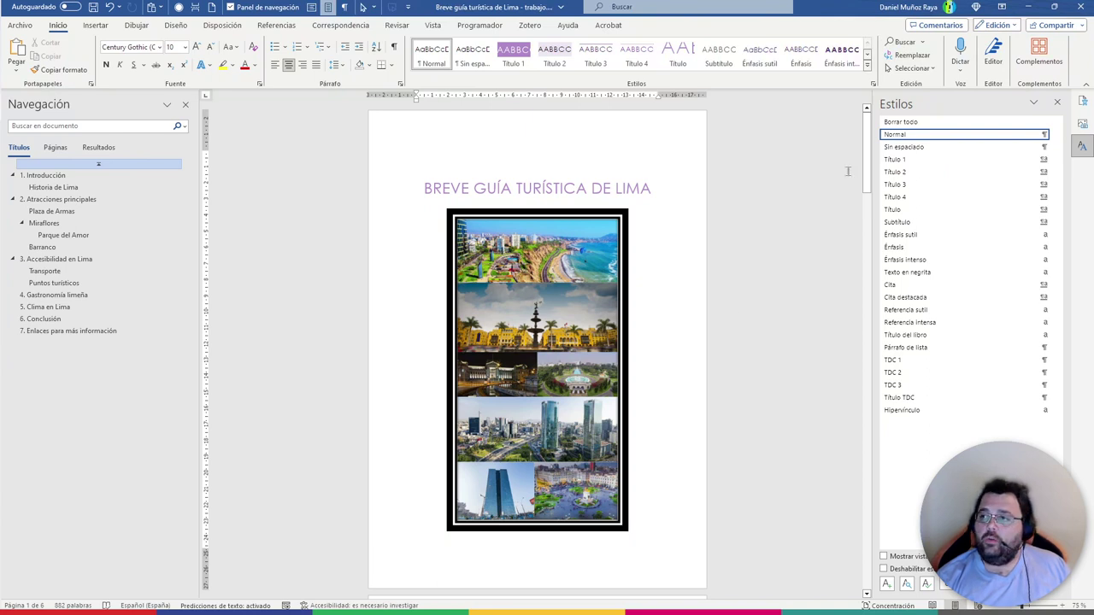
pyautogui.moveTo(866, 155); pyautogui.dragTo(872, 137)
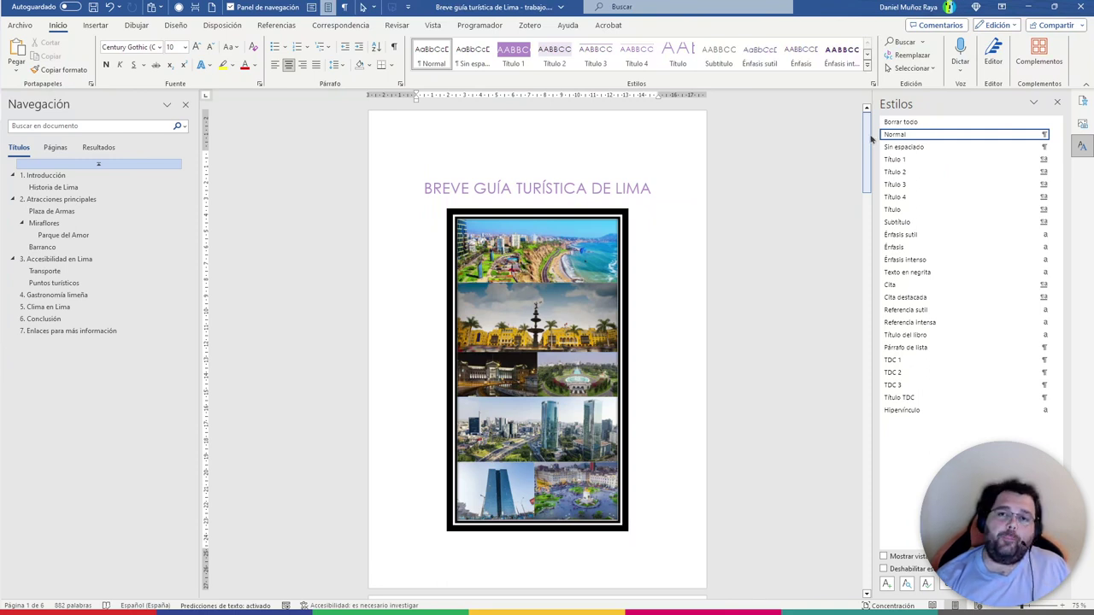
pyautogui.moveTo(866, 139); pyautogui.dragTo(866, 136)
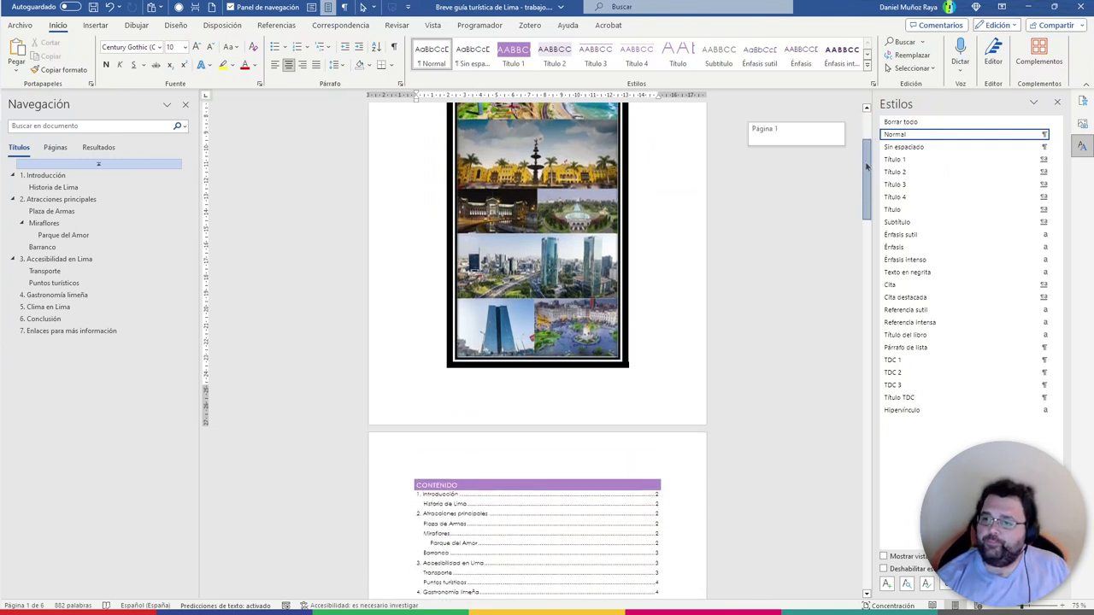
# Zoom to 100% and open the accessibility results to inspect the Imagen 2 error
pyautogui.click(442, 25)
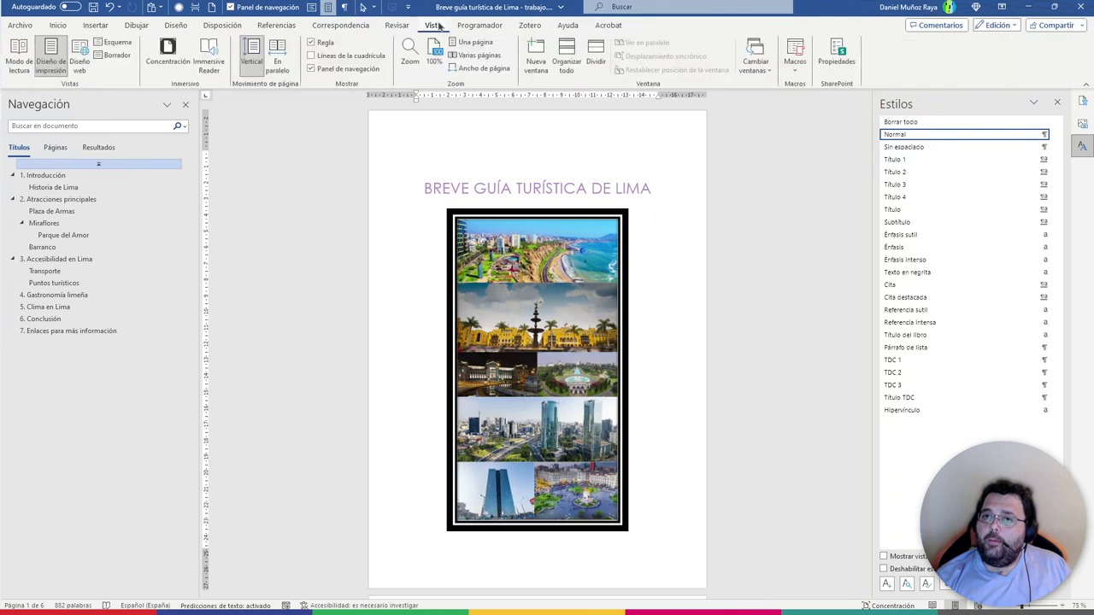
pyautogui.click(435, 60)
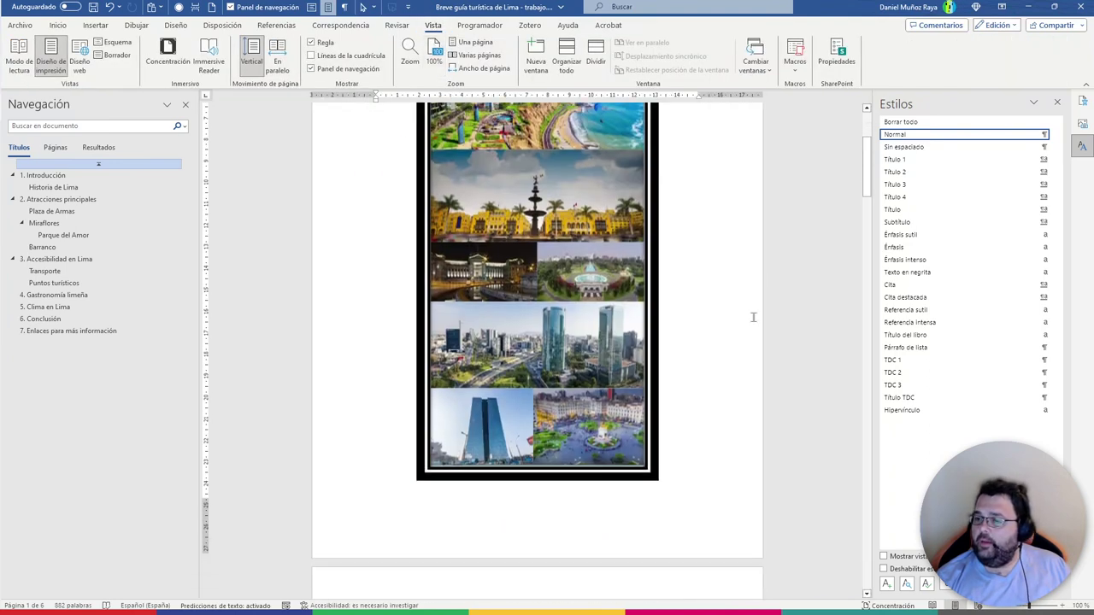
pyautogui.click(1083, 101)
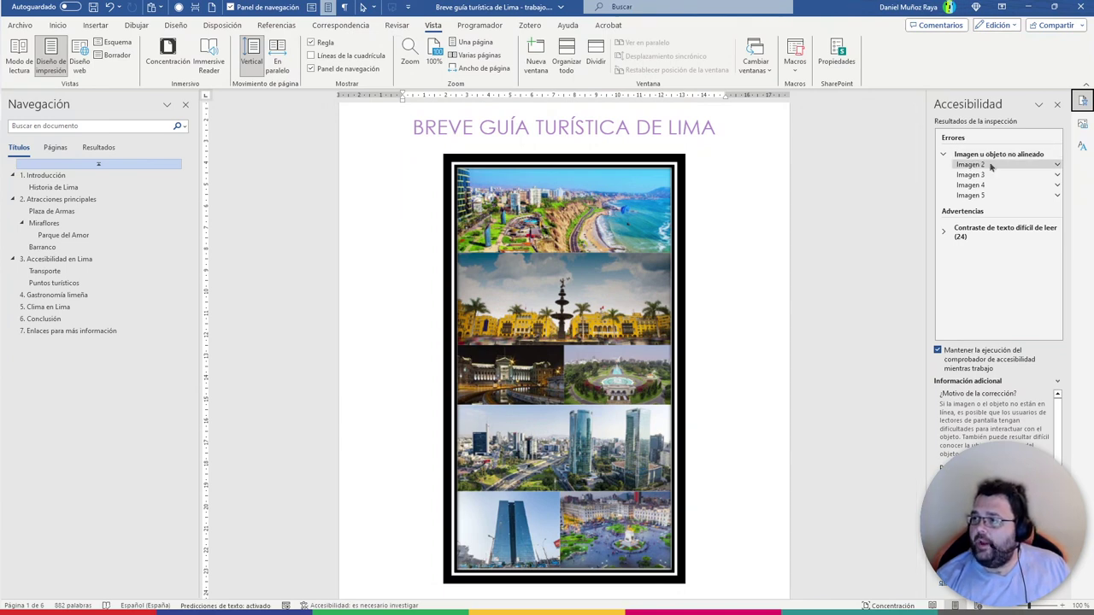
pyautogui.click(980, 166)
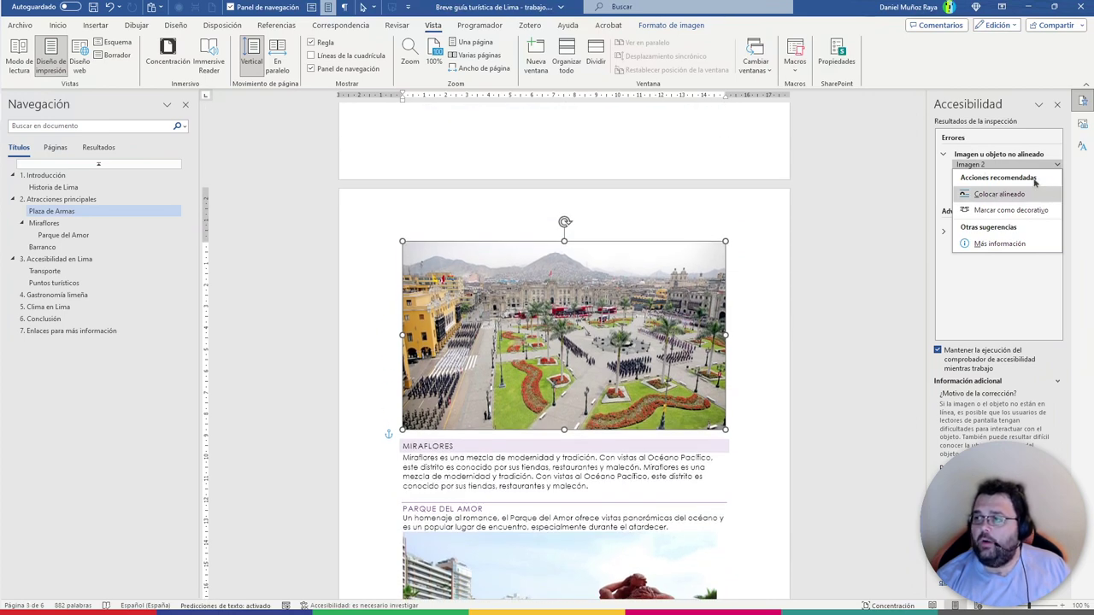
pyautogui.press('Escape')
pyautogui.scroll(1, 707, 293)
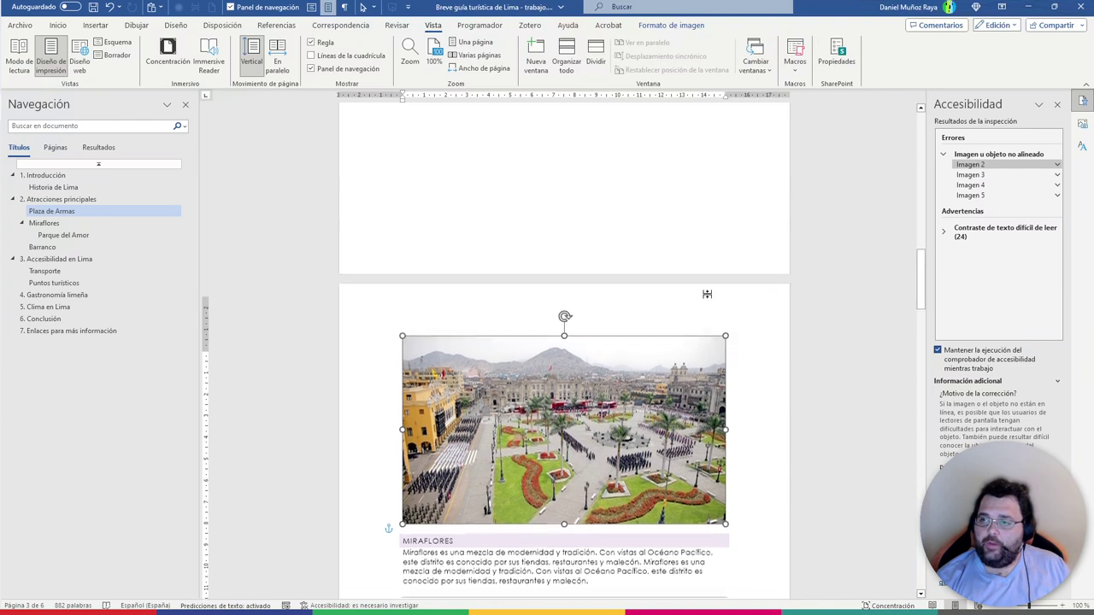
pyautogui.scroll(-1, 709, 297)
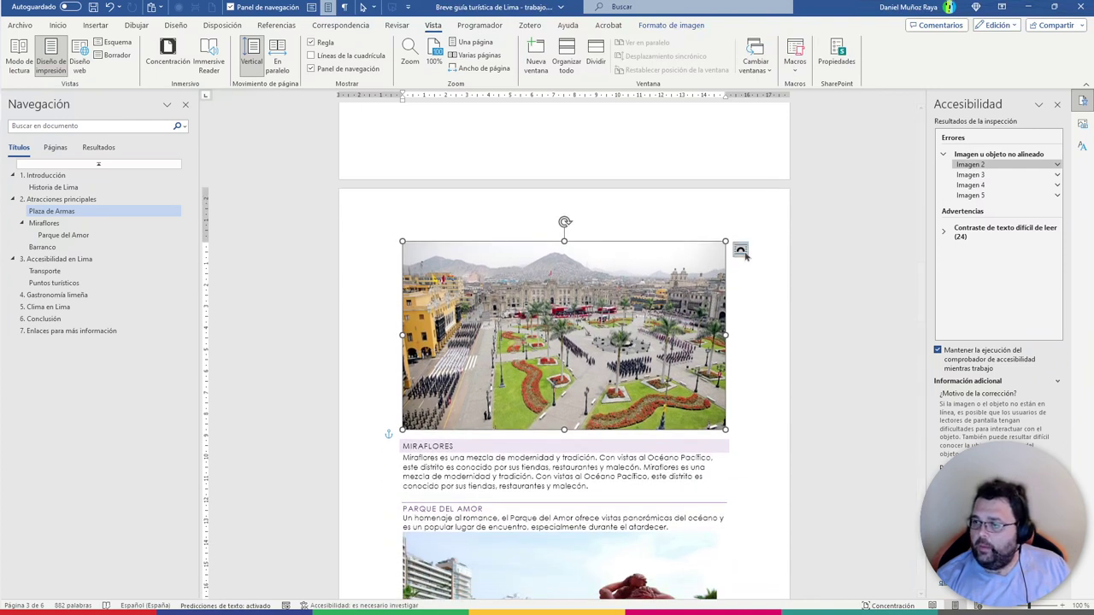
# Set the Plaza de Armas image to square wrapping and move it into the Miraflores paragraph
pyautogui.click(740, 250)
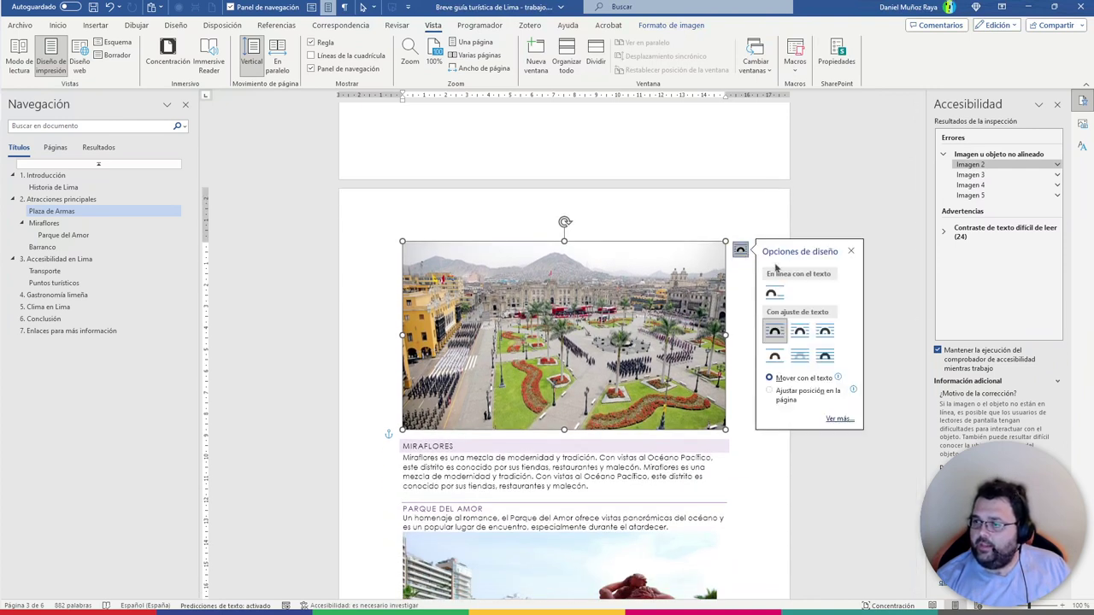
pyautogui.click(775, 334)
pyautogui.moveTo(603, 331); pyautogui.dragTo(668, 425)
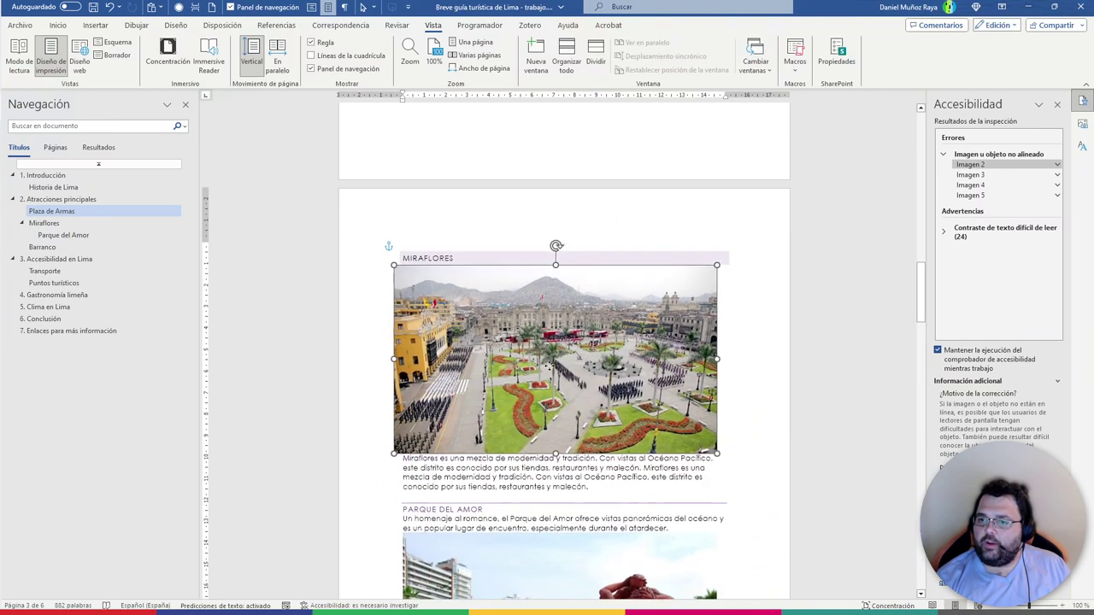
pyautogui.moveTo(668, 425)
pyautogui.mouseDown()
pyautogui.moveTo(708, 366)
pyautogui.moveTo(699, 347)
pyautogui.moveTo(625, 379)
pyautogui.moveTo(652, 387)
pyautogui.mouseUp()
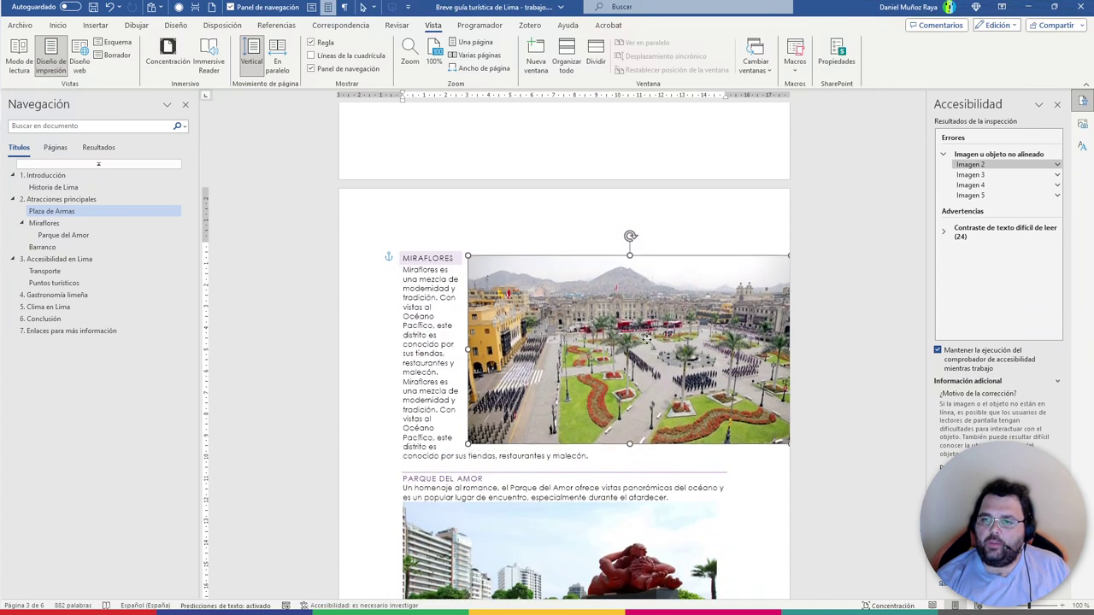
pyautogui.moveTo(629, 280)
pyautogui.mouseDown()
pyautogui.moveTo(604, 272)
pyautogui.moveTo(640, 373)
pyautogui.mouseUp()
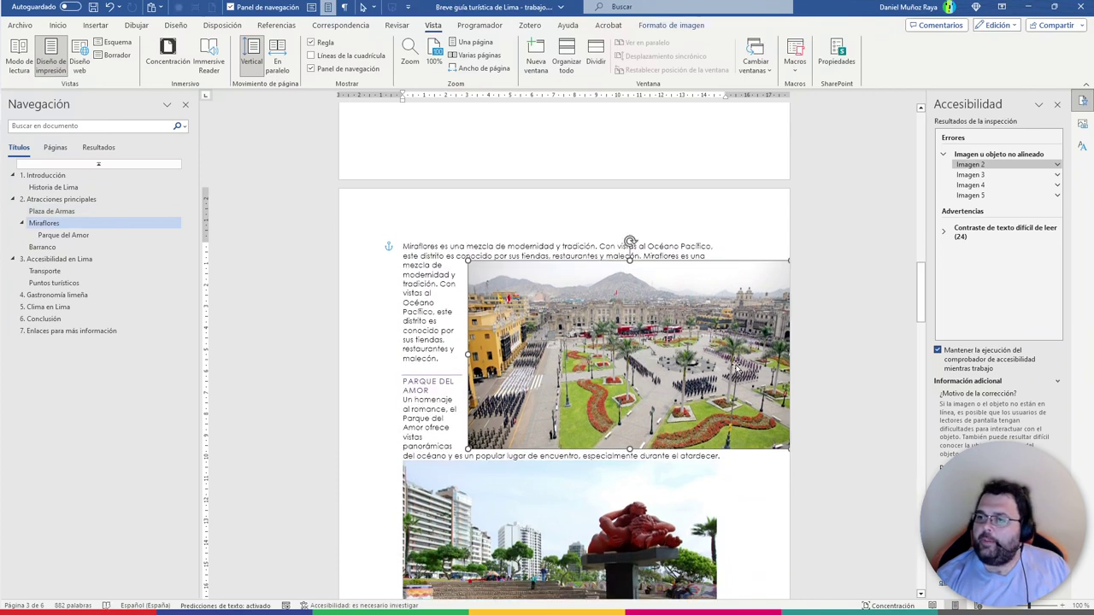
pyautogui.moveTo(639, 374); pyautogui.dragTo(659, 324)
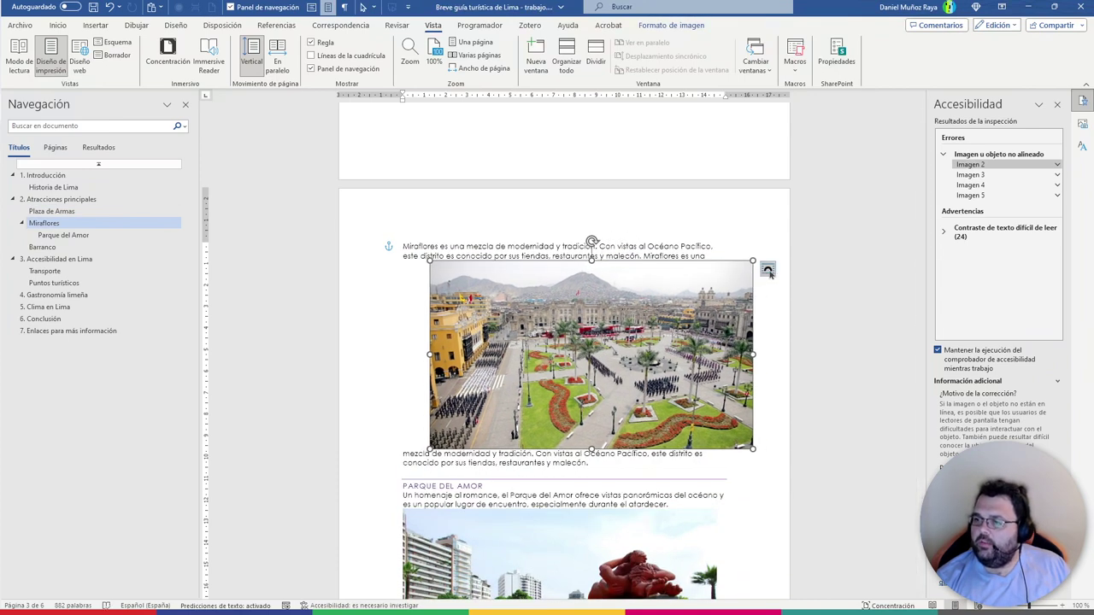
# Switch the Plaza de Armas image to In line with text
pyautogui.click(767, 270)
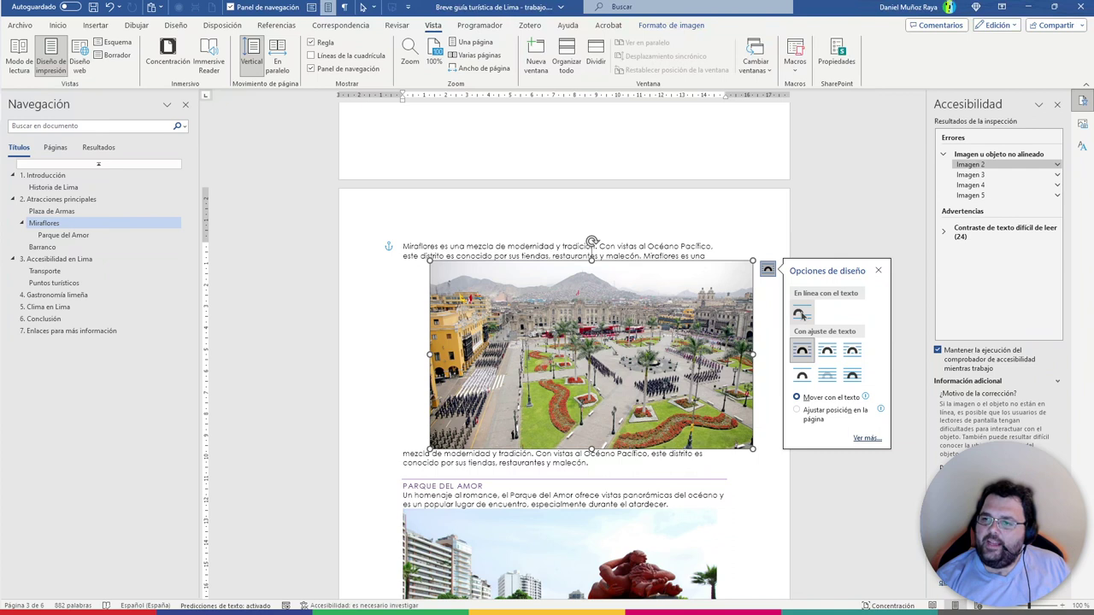
pyautogui.click(801, 314)
pyautogui.scroll(1, 733, 264)
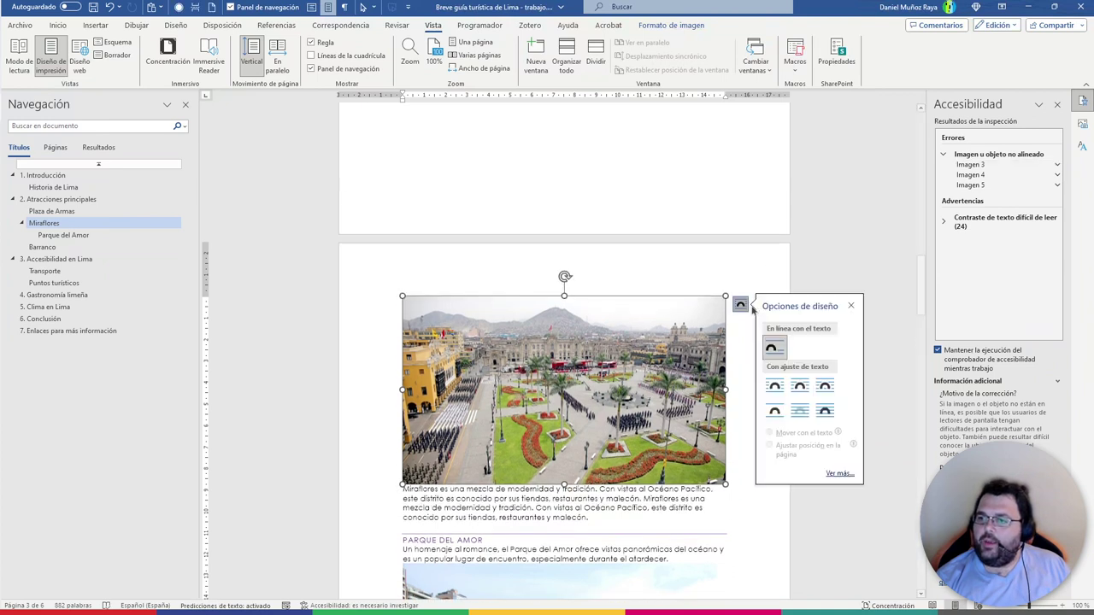
pyautogui.scroll(1, 733, 308)
pyautogui.scroll(1, 684, 282)
pyautogui.click(675, 278)
pyautogui.scroll(-2, 650, 317)
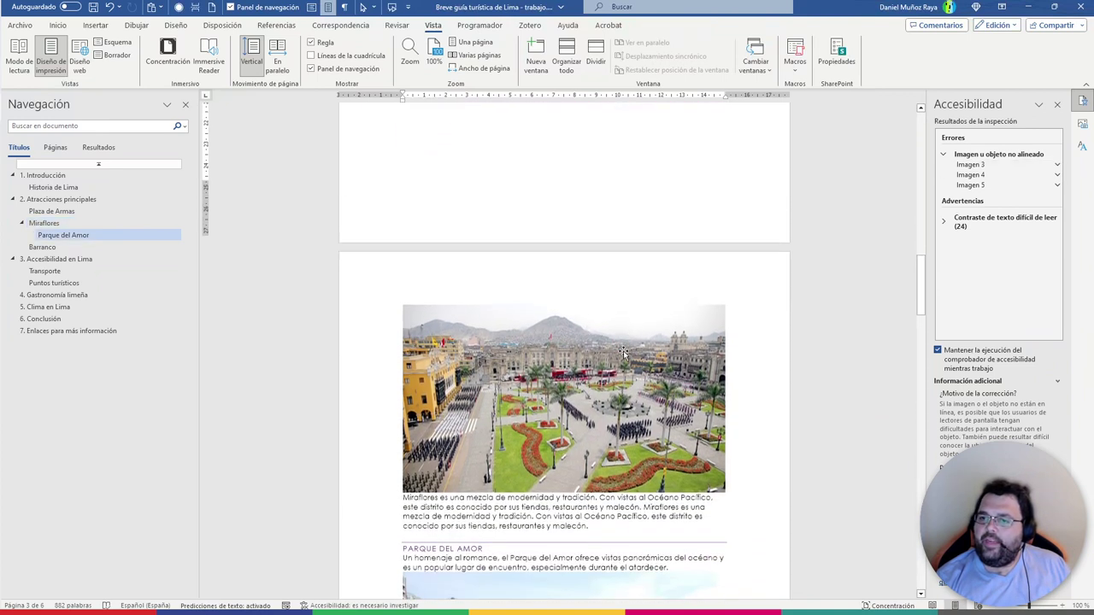
pyautogui.scroll(-2, 624, 353)
pyautogui.moveTo(594, 343); pyautogui.dragTo(599, 416)
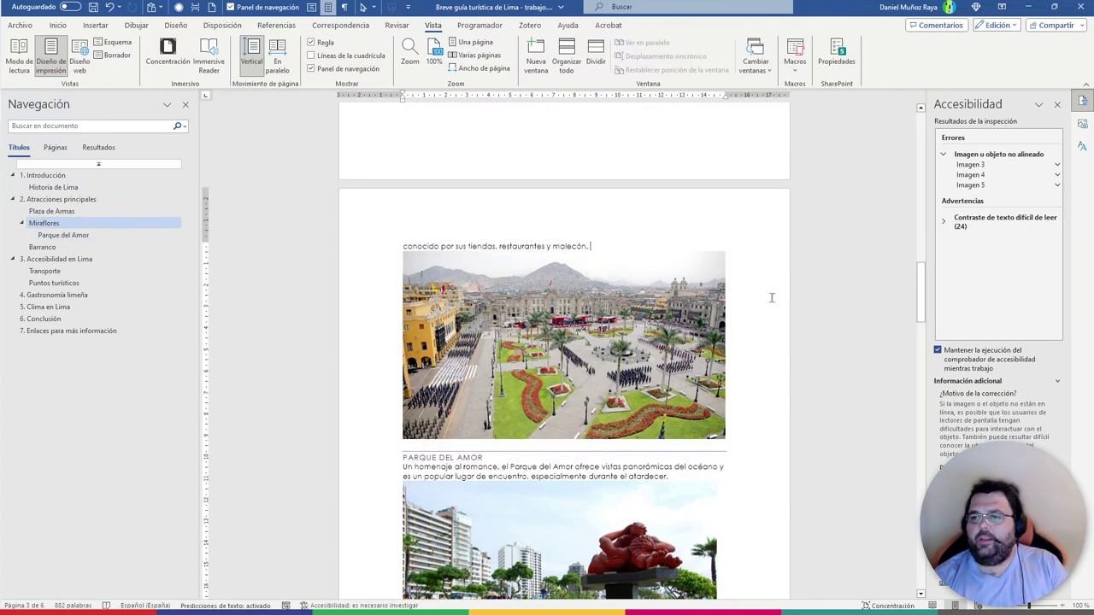
# Place the Parque del Amor image (Imagen 3) in line with text from the checker
pyautogui.scroll(-2, 771, 301)
pyautogui.scroll(-2, 795, 308)
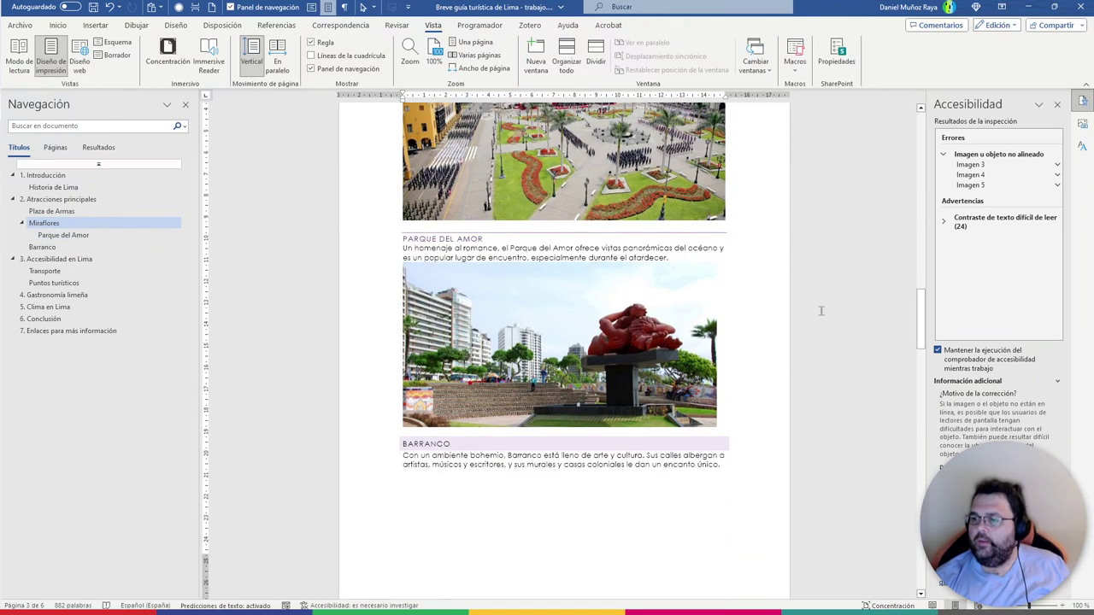
pyautogui.scroll(3, 821, 310)
pyautogui.scroll(3, 795, 310)
pyautogui.scroll(3, 768, 310)
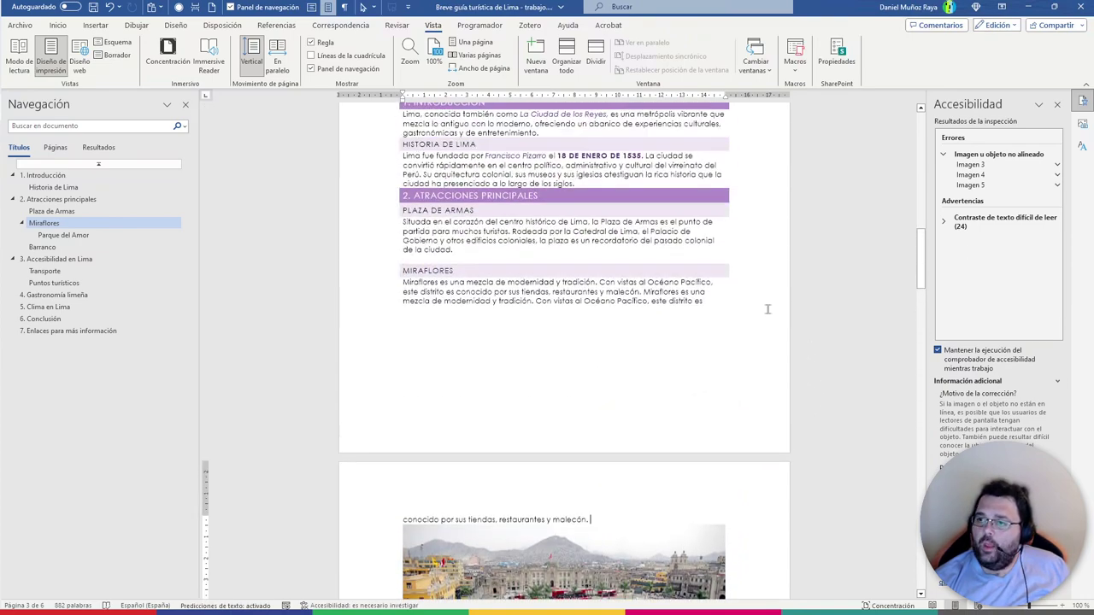
pyautogui.scroll(4, 765, 311)
pyautogui.scroll(-1, 764, 312)
pyautogui.scroll(-4, 770, 320)
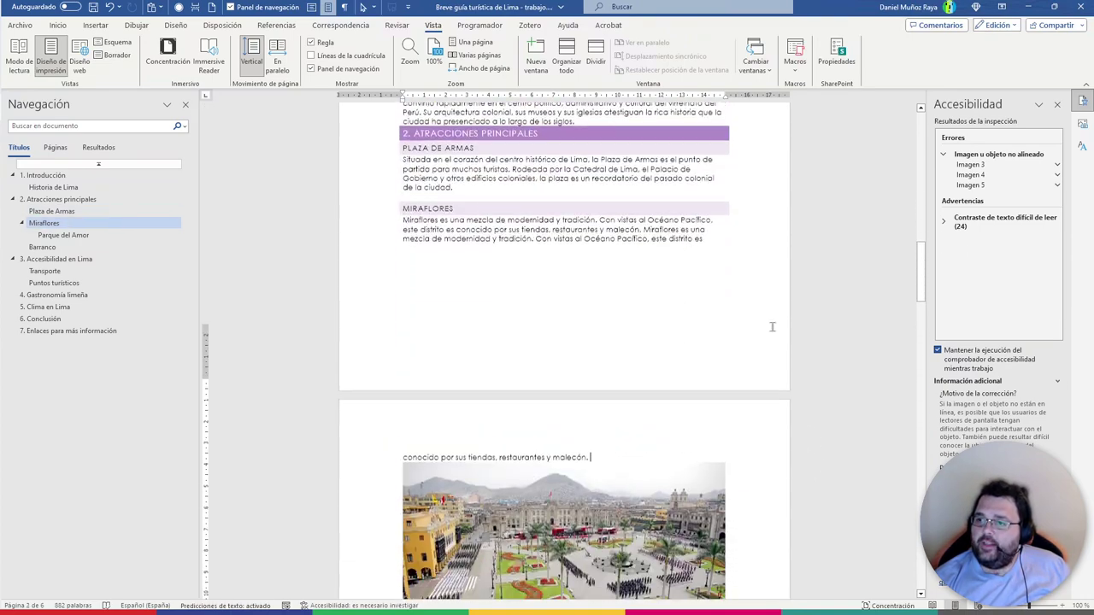
pyautogui.scroll(-3, 772, 327)
pyautogui.click(638, 298)
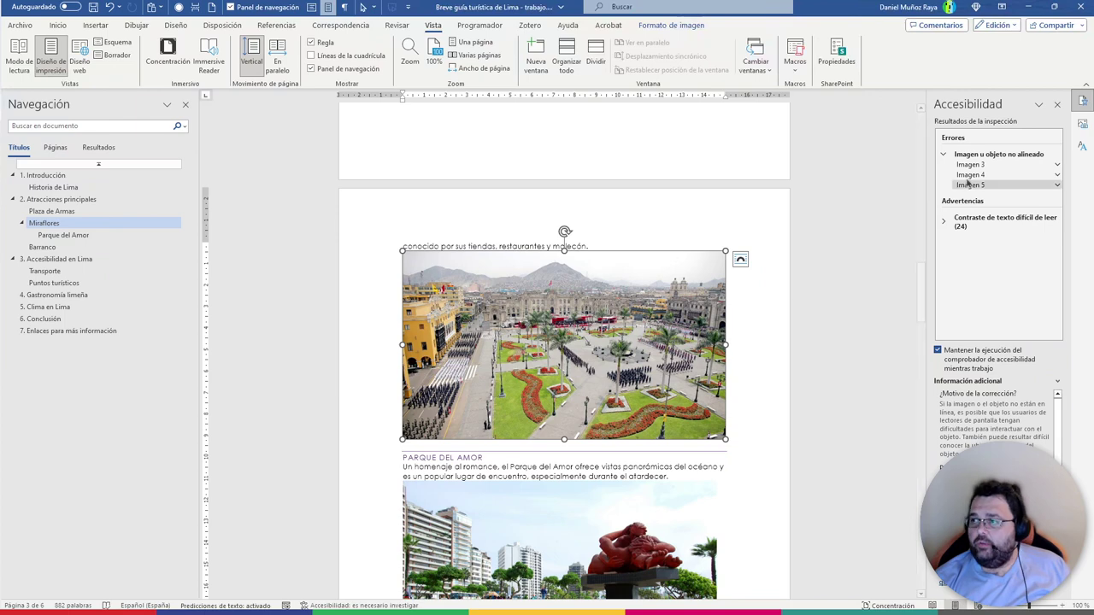
pyautogui.click(997, 168)
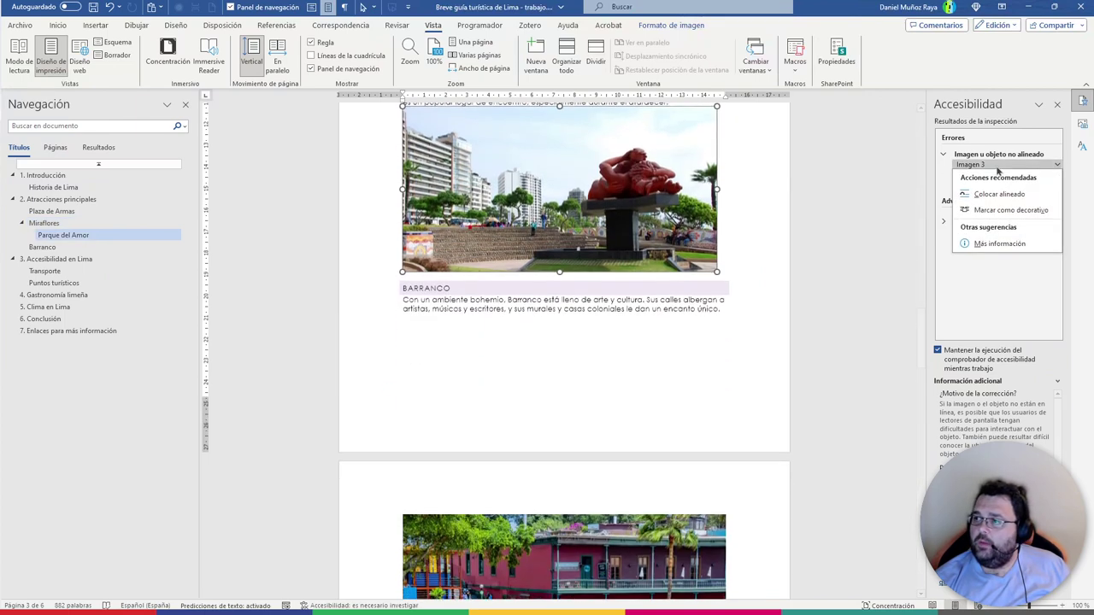
pyautogui.click(1002, 193)
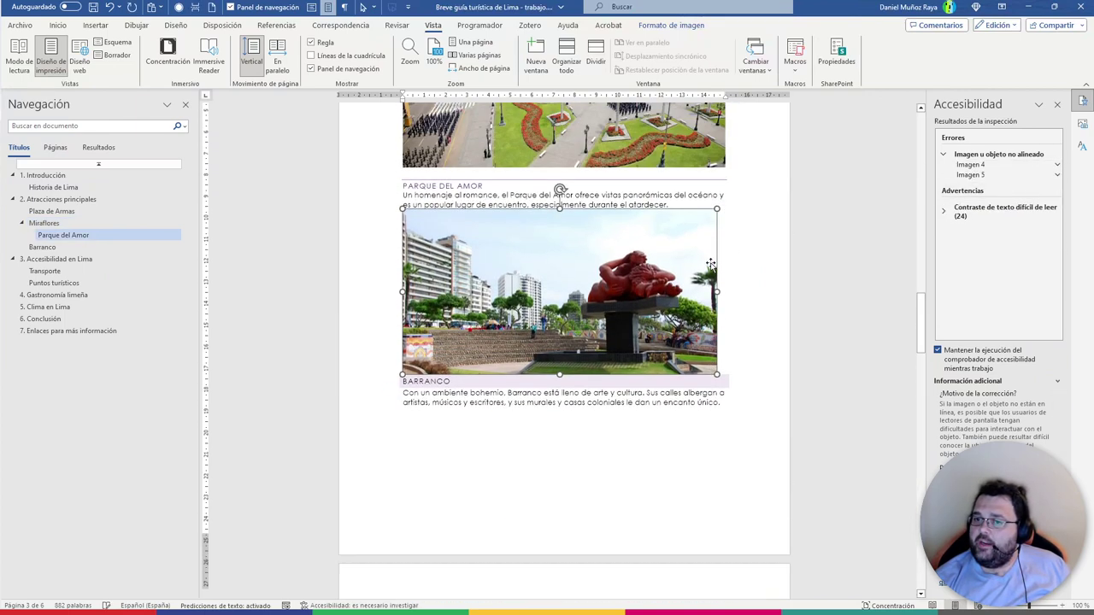
# Place the Barranco image (Imagen 4) and climate chart (Imagen 5) in line with text
pyautogui.click(983, 165)
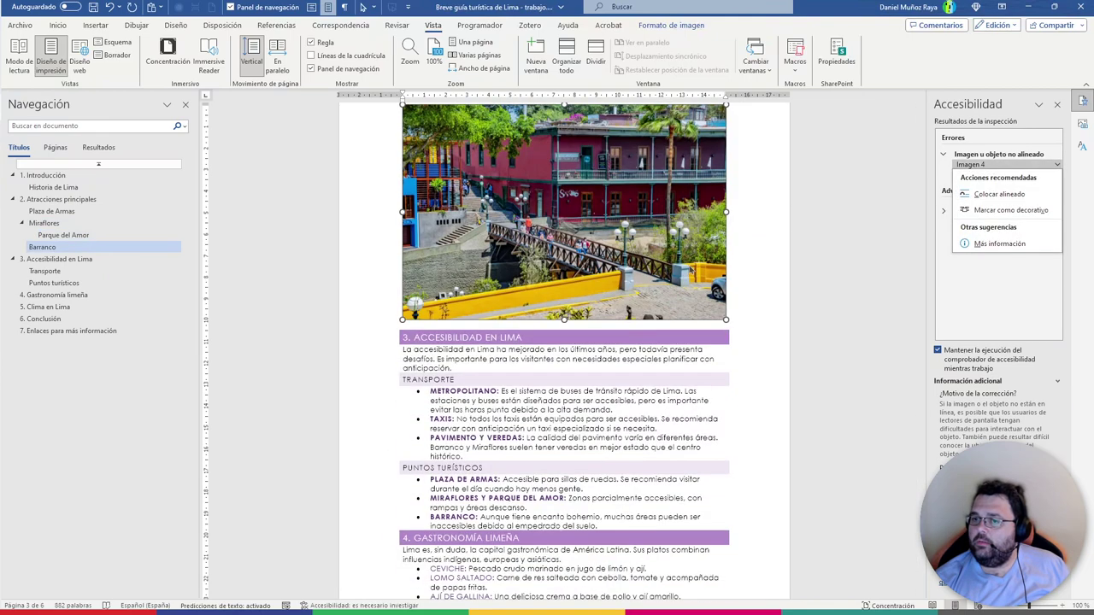
pyautogui.click(997, 195)
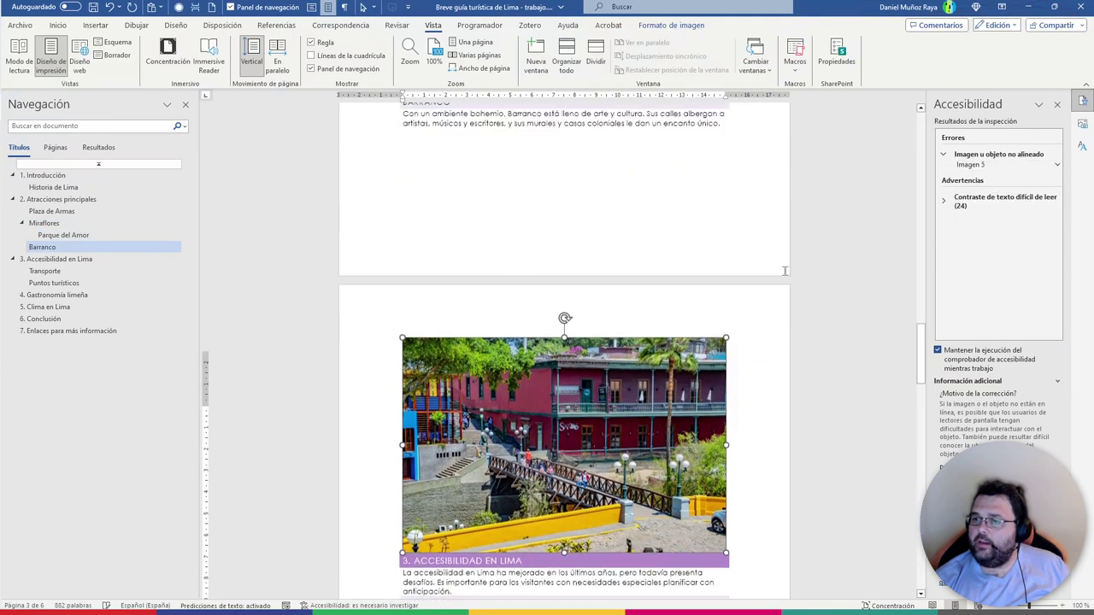
pyautogui.click(976, 168)
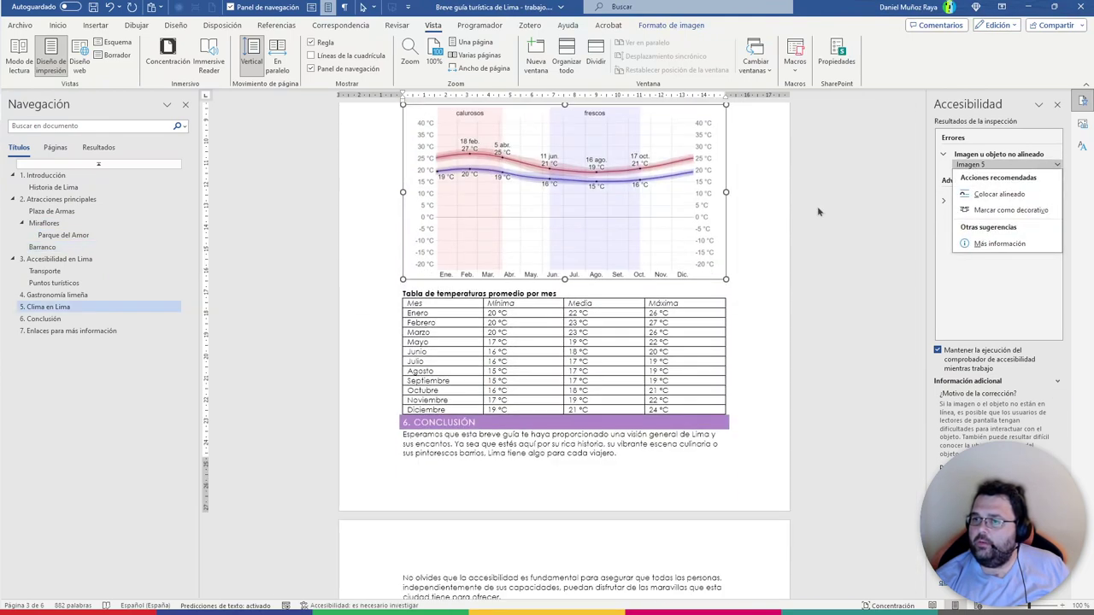
pyautogui.click(999, 194)
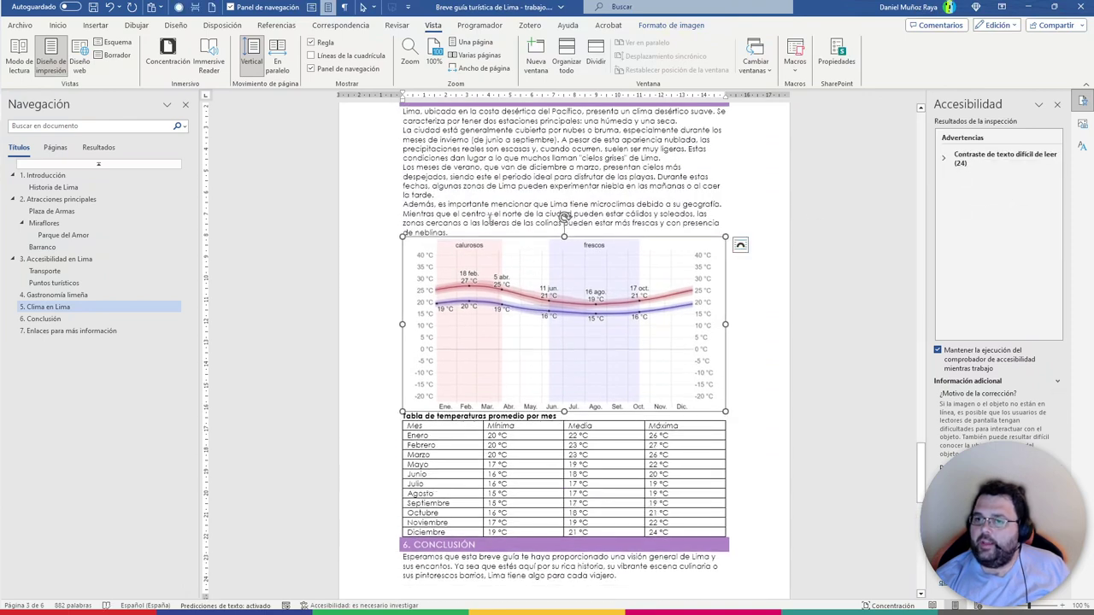
pyautogui.click(486, 231)
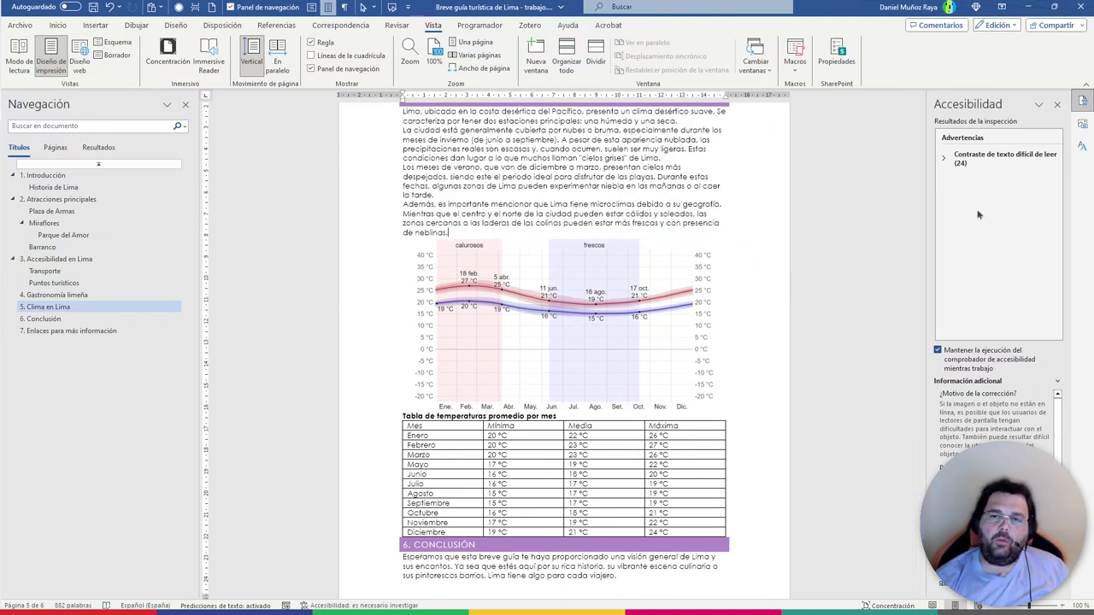
# Expand the hard-to-read text contrast warnings and jump to the flagged pale green link
pyautogui.click(945, 160)
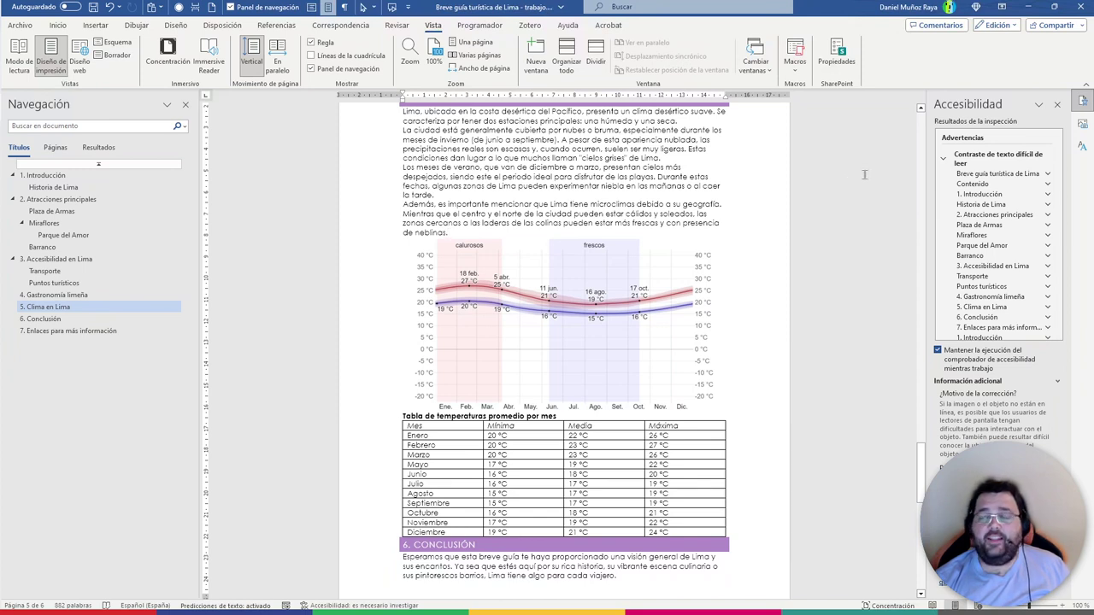
pyautogui.scroll(2, 865, 175)
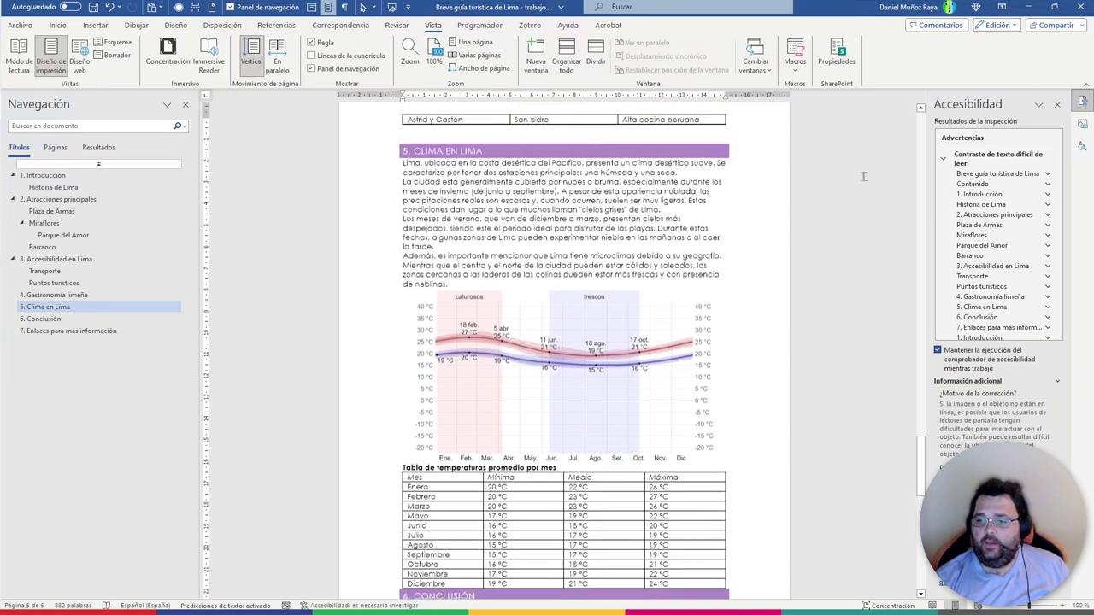
pyautogui.scroll(-3, 991, 257)
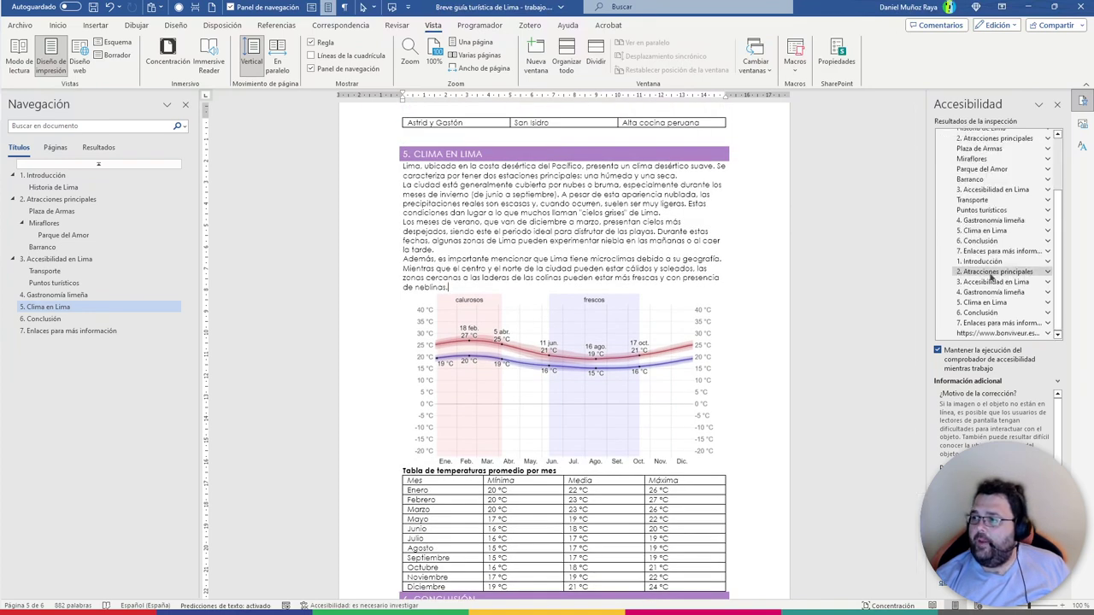
pyautogui.click(995, 333)
pyautogui.click(727, 183)
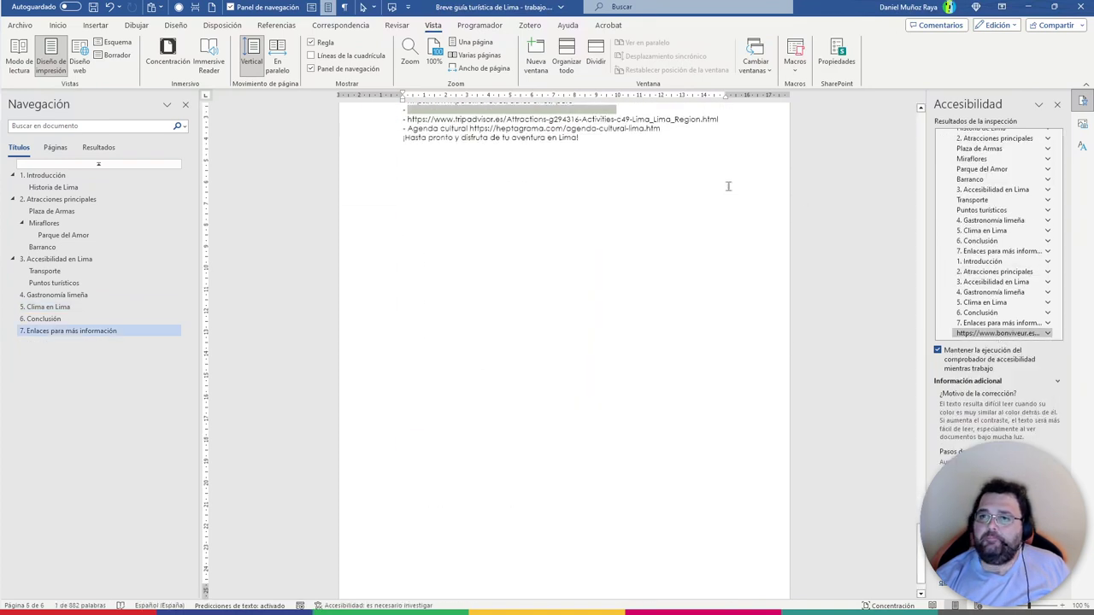
# Zoom to 200% on section 7's links and bring up Colour Contrast Analyser
pyautogui.scroll(5, 703, 257)
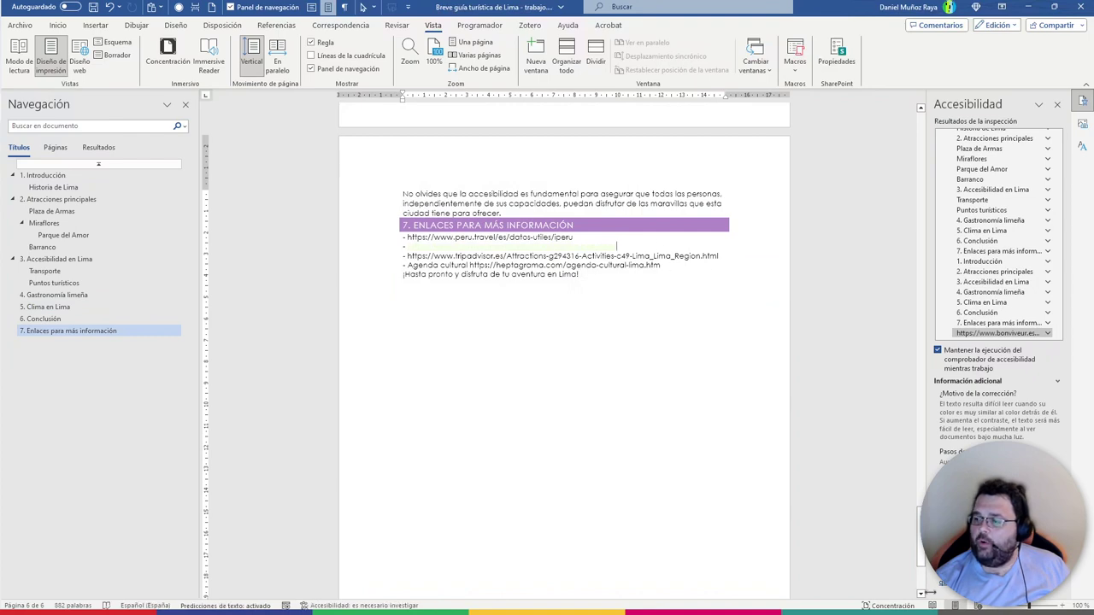
pyautogui.scroll(8, 564, 342)
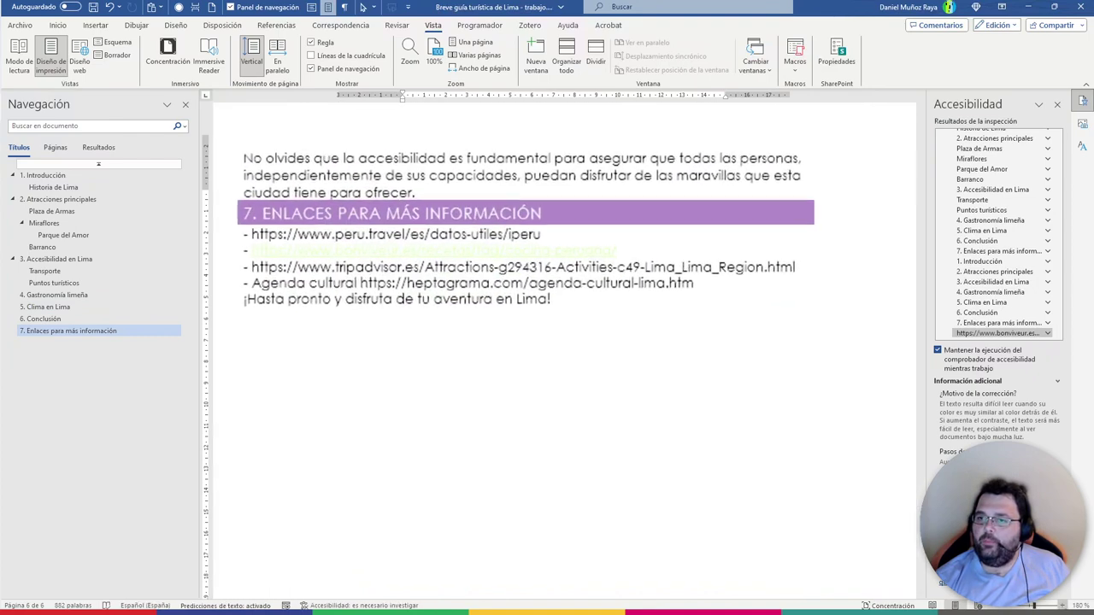
pyautogui.scroll(2, 620, 410)
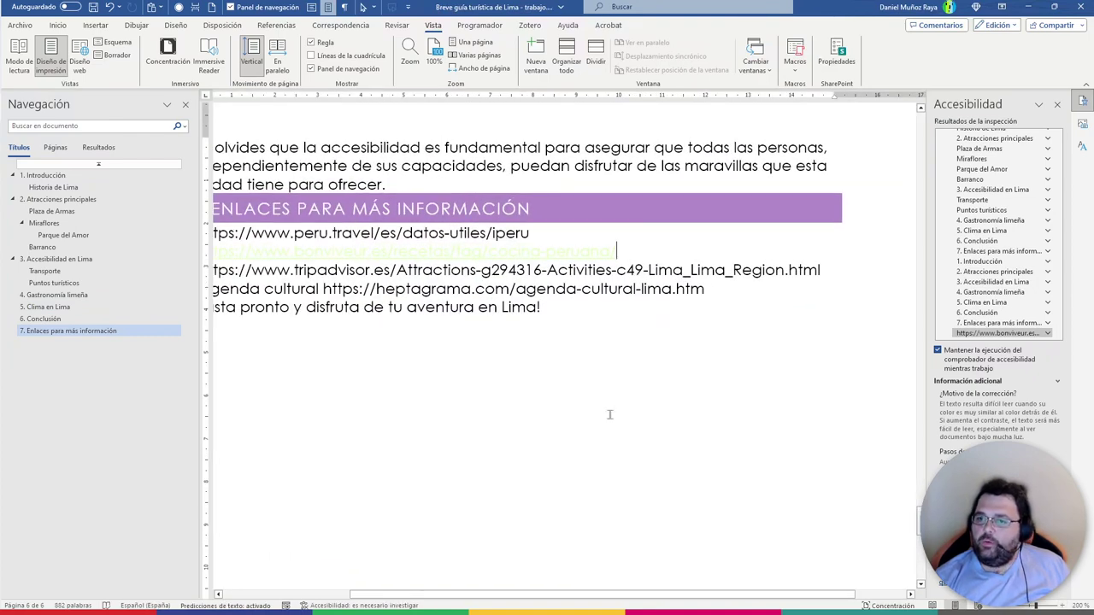
pyautogui.moveTo(538, 594); pyautogui.dragTo(478, 595)
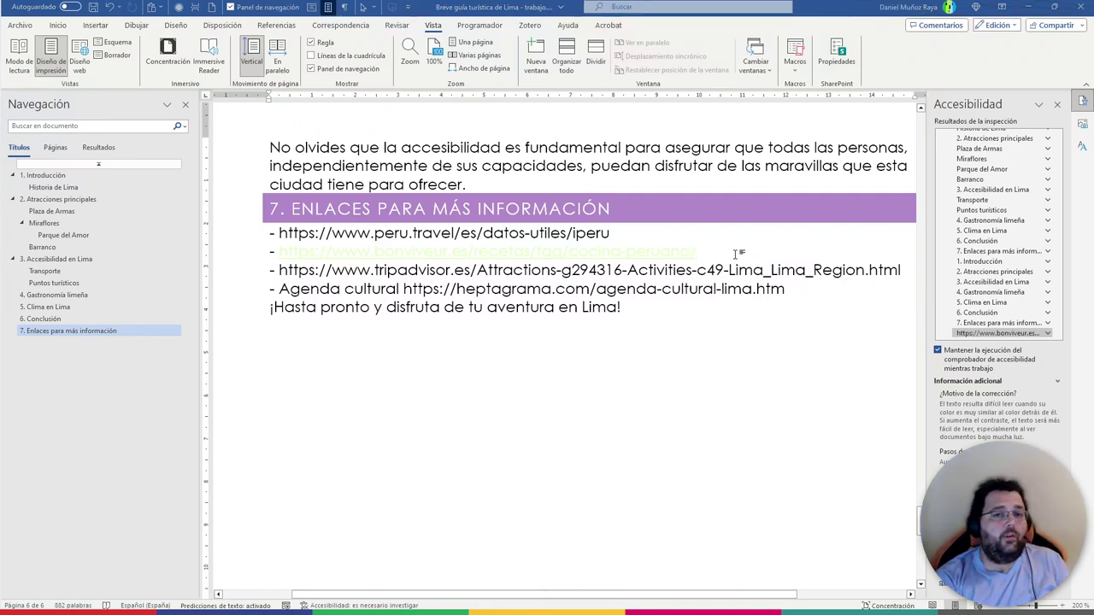
pyautogui.hotkey('alt', 'Tab')
pyautogui.moveTo(170, 65)
pyautogui.mouseDown()
pyautogui.moveTo(259, 65)
pyautogui.moveTo(120, 63)
pyautogui.moveTo(169, 57)
pyautogui.mouseUp()
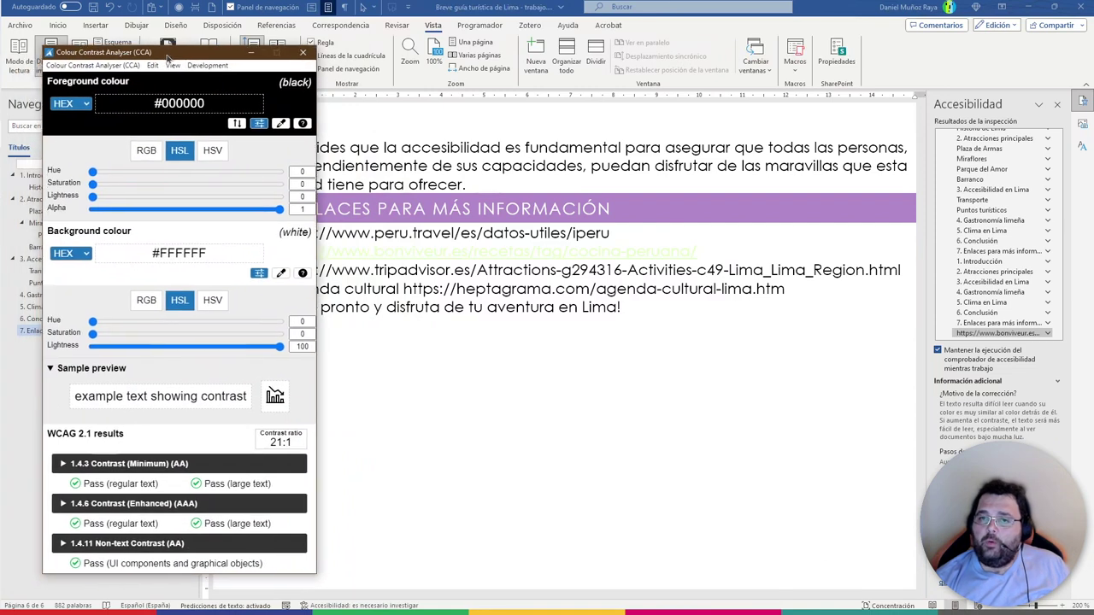
# Sample the link's green and darken it to #396303 for 7.1:1 contrast, copying the hex
pyautogui.click(281, 124)
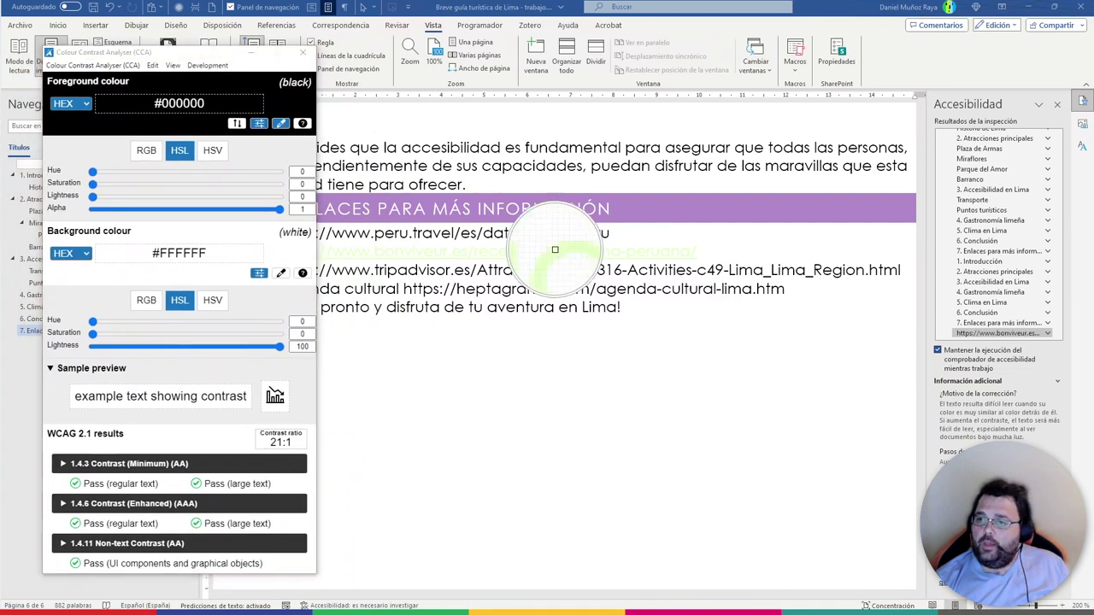
pyautogui.click(557, 250)
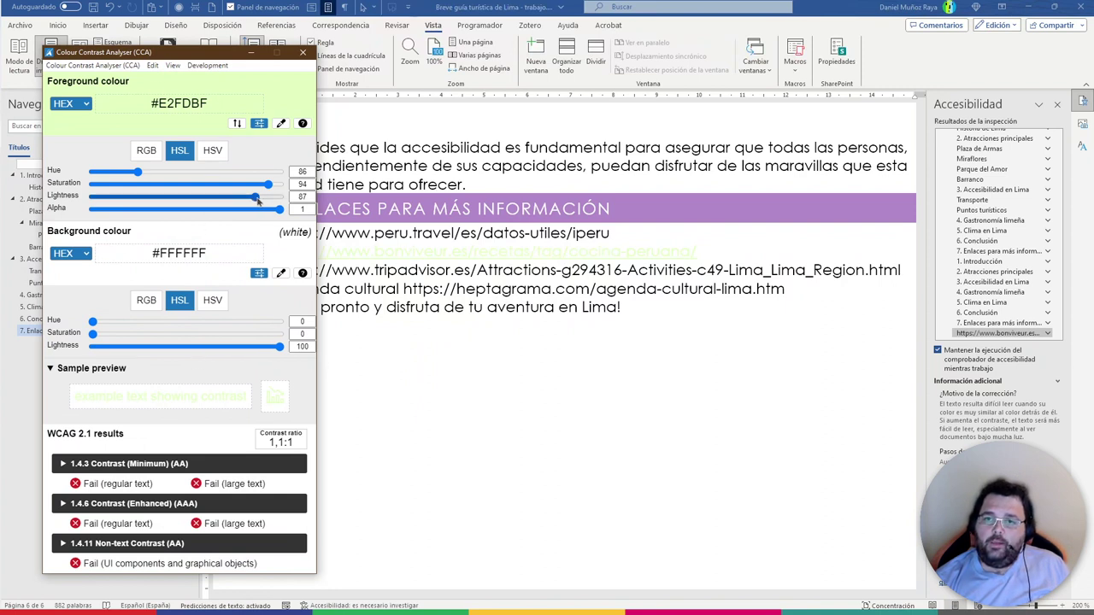
pyautogui.moveTo(257, 199); pyautogui.dragTo(142, 197)
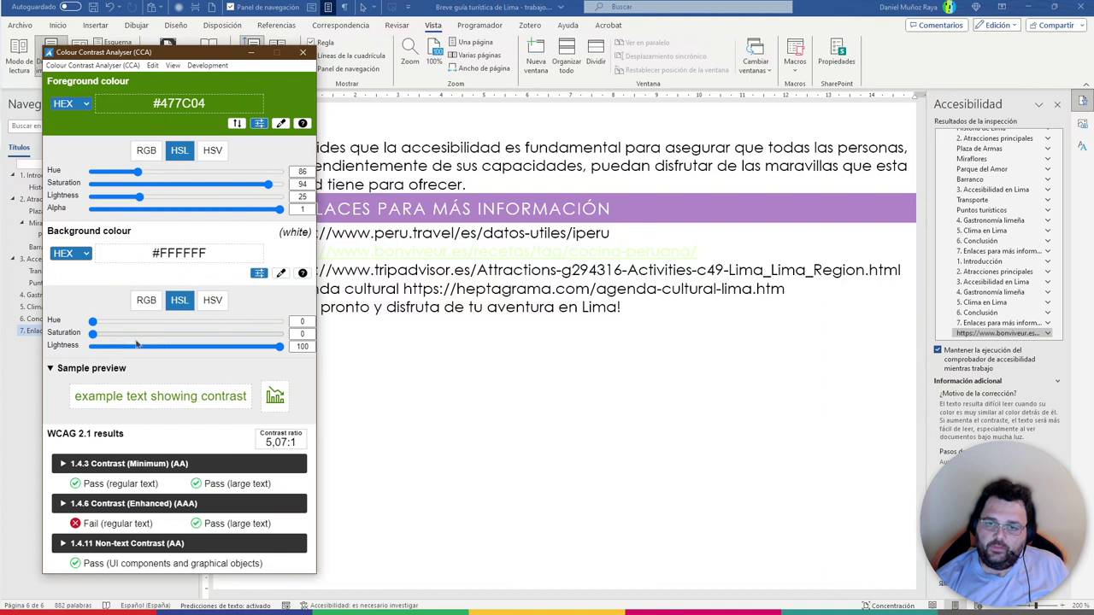
pyautogui.moveTo(139, 197); pyautogui.dragTo(132, 198)
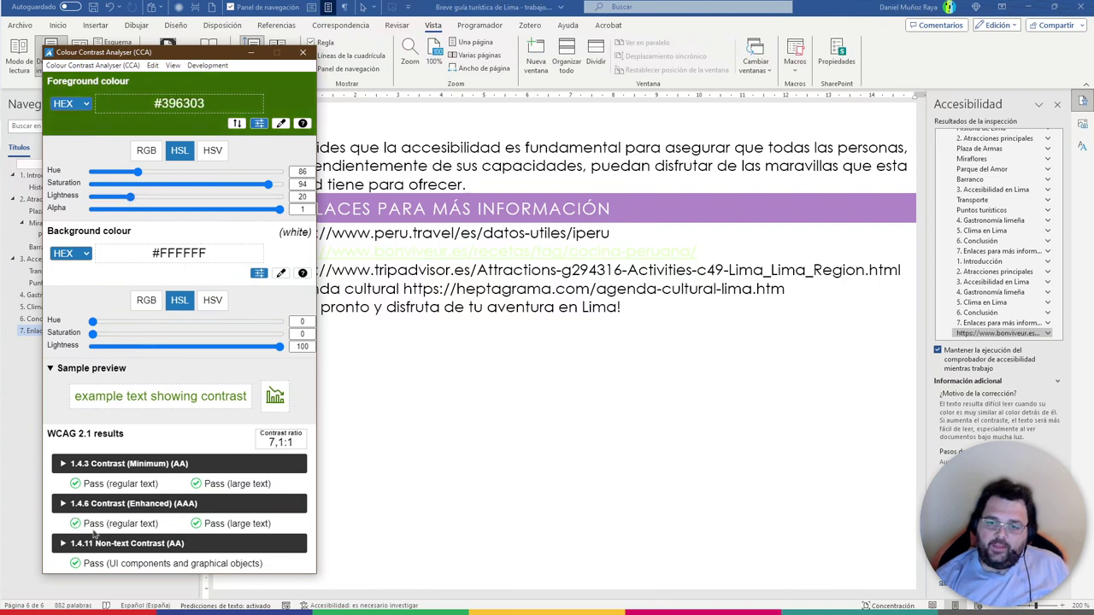
pyautogui.click(179, 104)
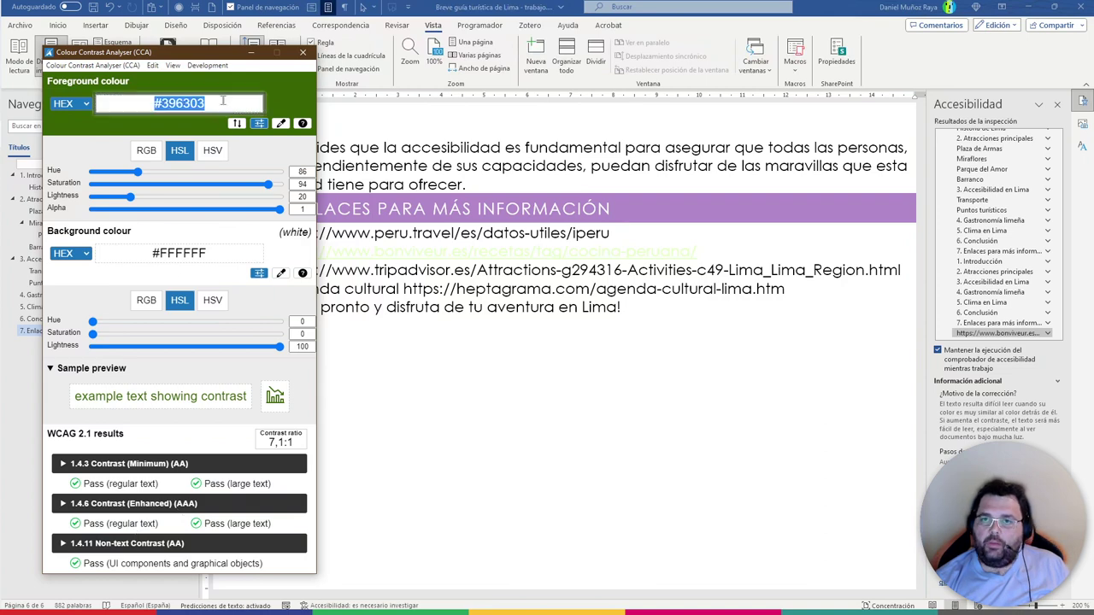
pyautogui.click(252, 53)
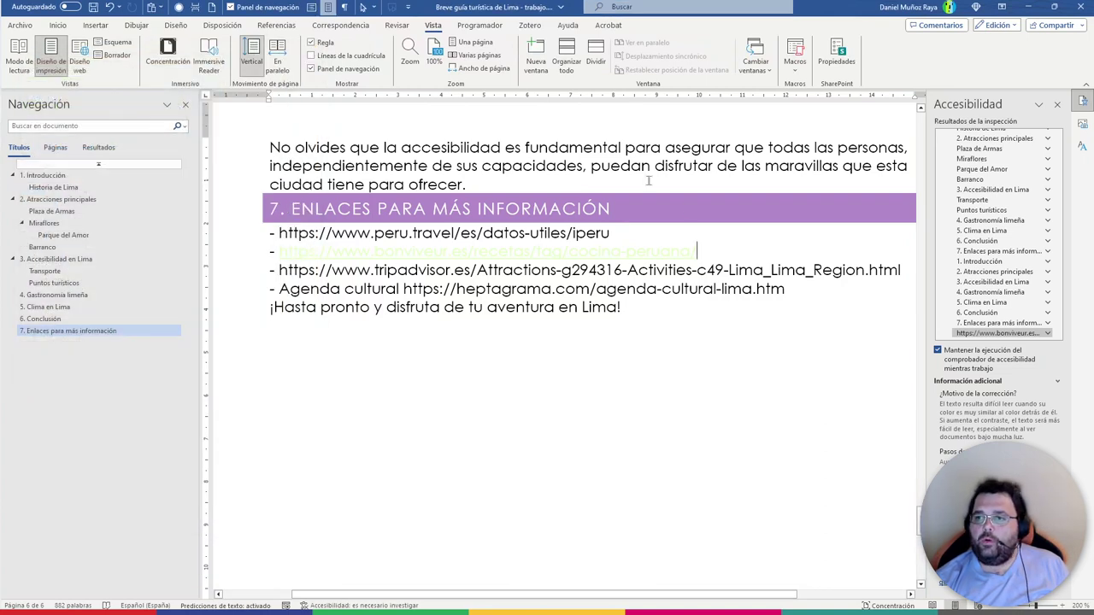
# Change the Hipervínculo style's font colour to #396303 and check the bonviveur link uses it
pyautogui.click(1083, 146)
pyautogui.moveTo(963, 410)
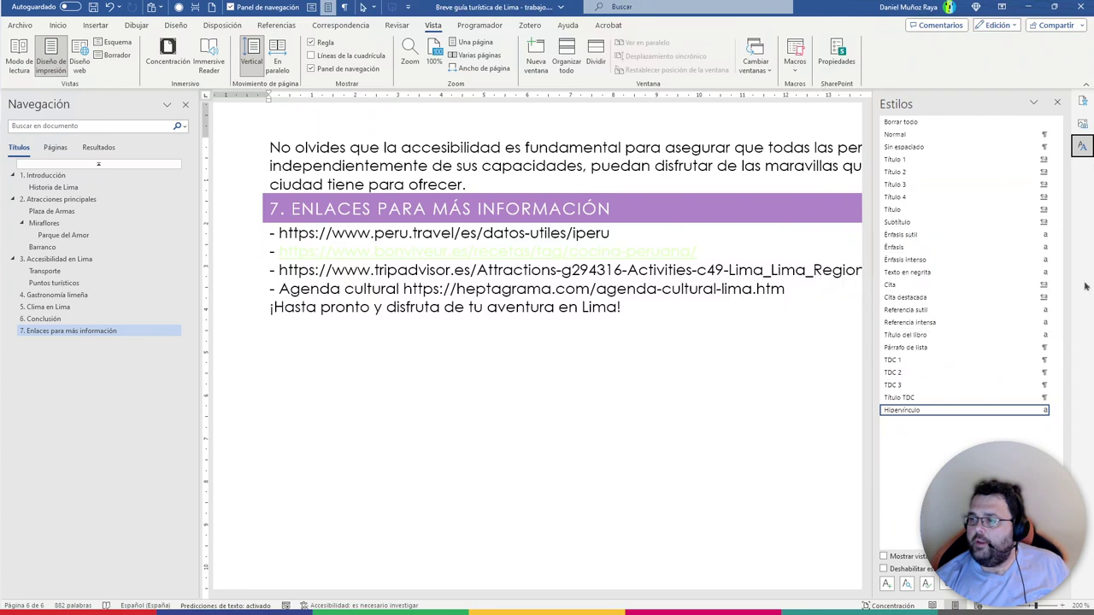
pyautogui.click(1045, 410)
pyautogui.click(894, 442)
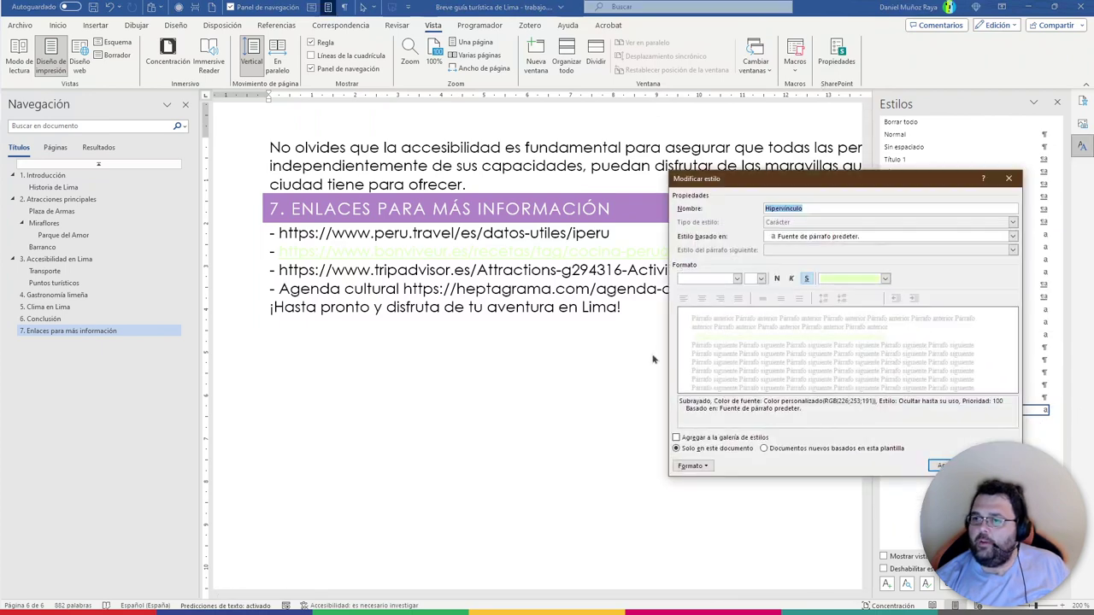
pyautogui.click(847, 279)
pyautogui.click(858, 421)
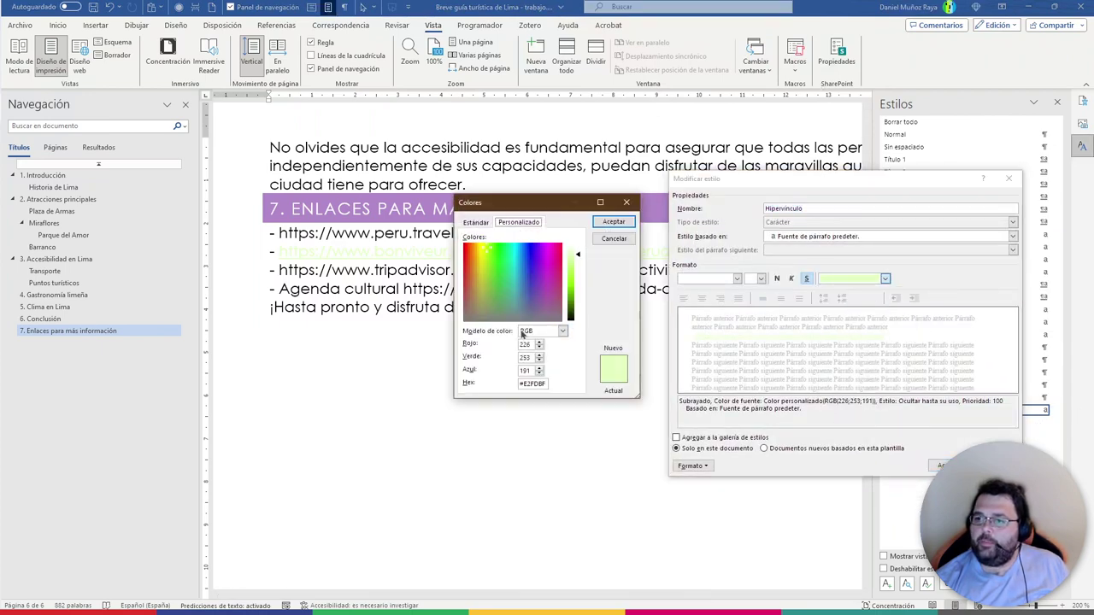
pyautogui.moveTo(521, 384); pyautogui.dragTo(560, 384)
pyautogui.write('396303')
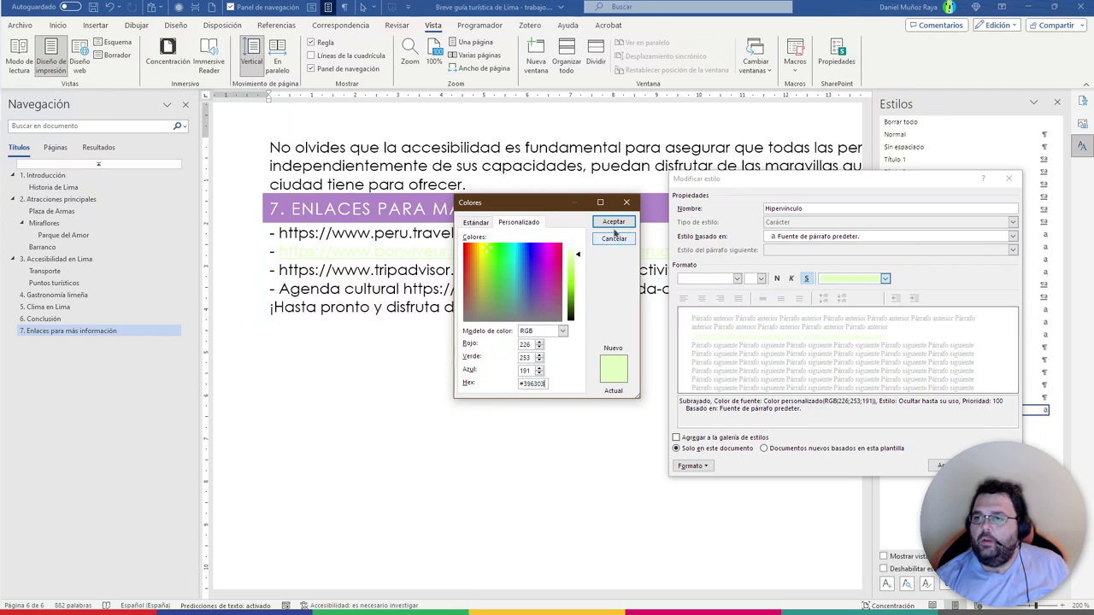
pyautogui.click(614, 221)
pyautogui.click(940, 466)
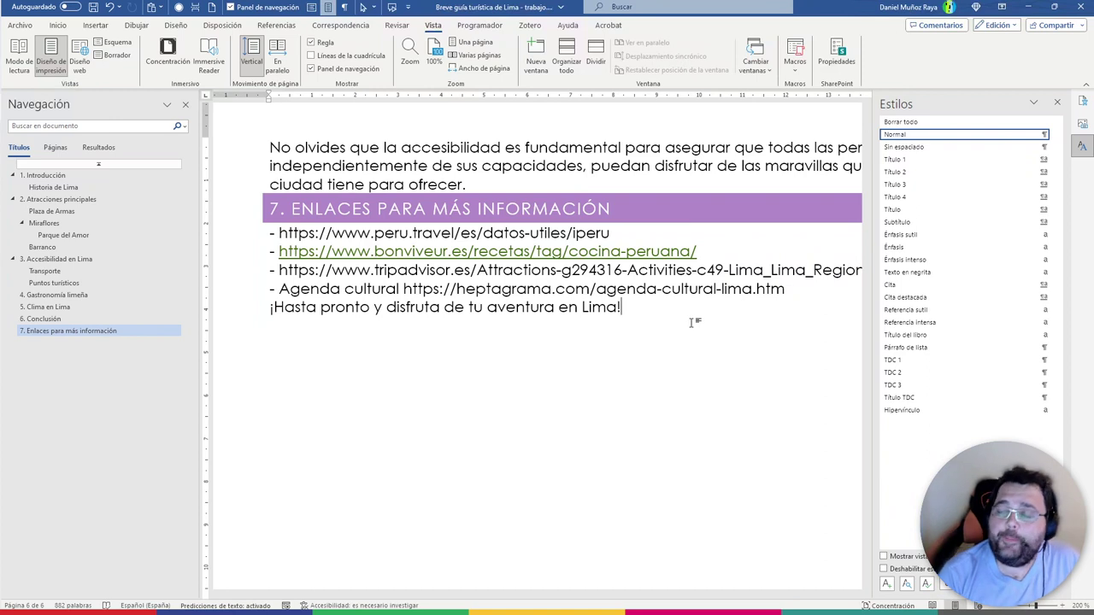
pyautogui.click(733, 260)
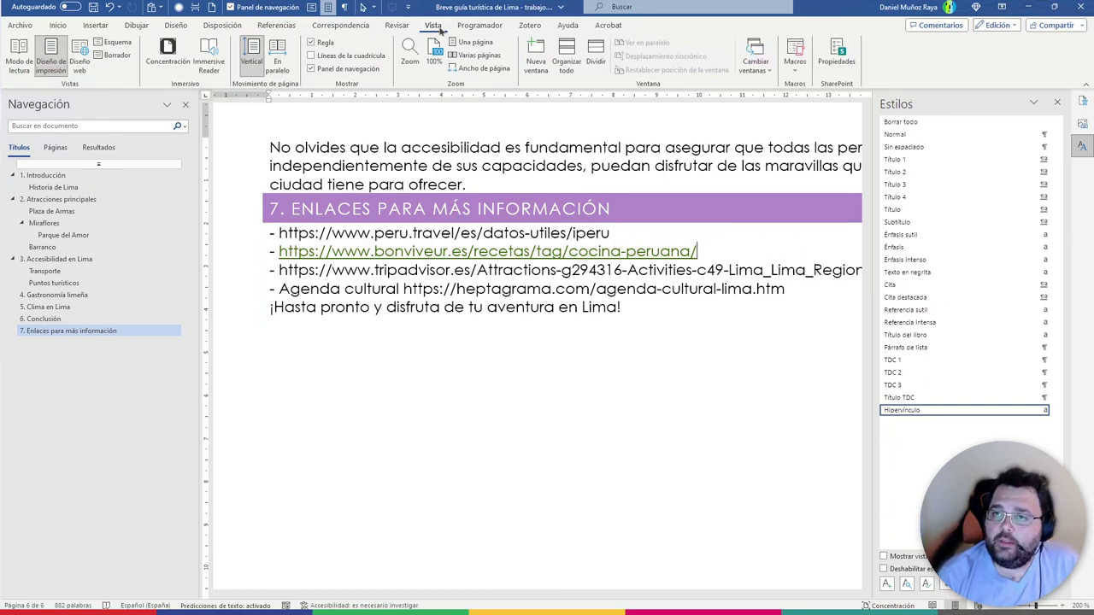
pyautogui.keyDown('ctrl'); pyautogui.scroll(-1, 630, 317); pyautogui.keyUp('ctrl')
pyautogui.keyDown('ctrl'); pyautogui.scroll(-6, 630, 317); pyautogui.keyUp('ctrl')
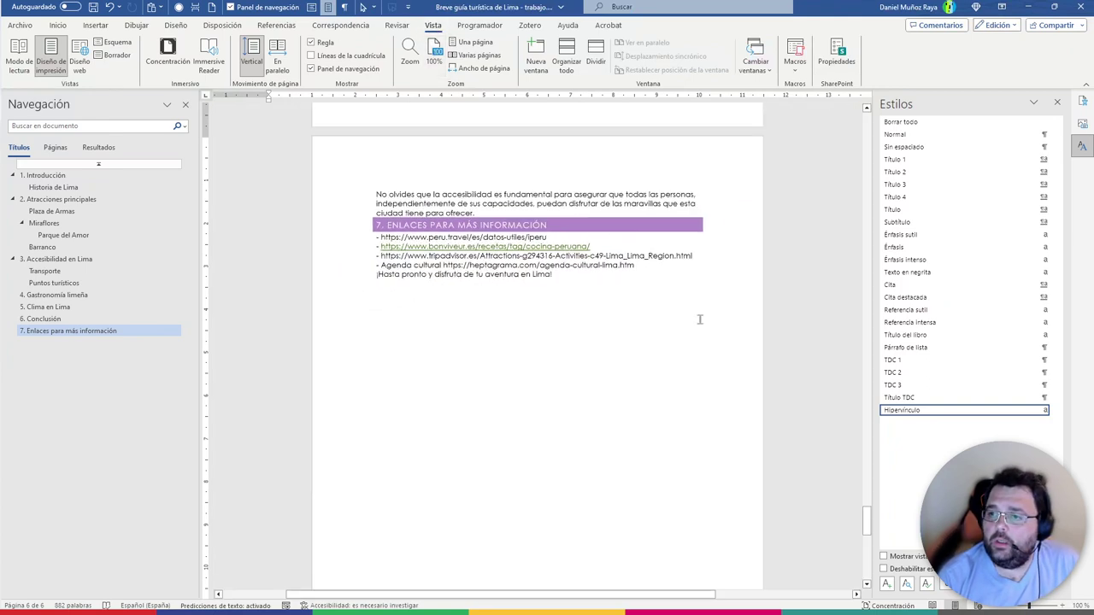
pyautogui.click(630, 317)
pyautogui.keyDown('ctrl'); pyautogui.scroll(-3, 681, 323); pyautogui.keyUp('ctrl')
pyautogui.scroll(1, 650, 359)
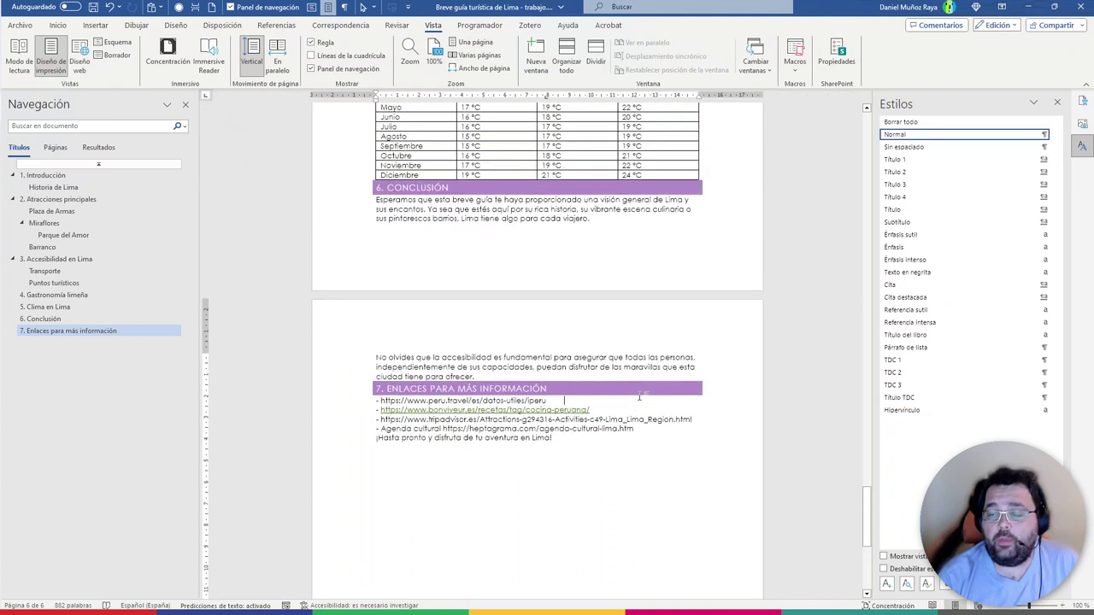
pyautogui.click(613, 410)
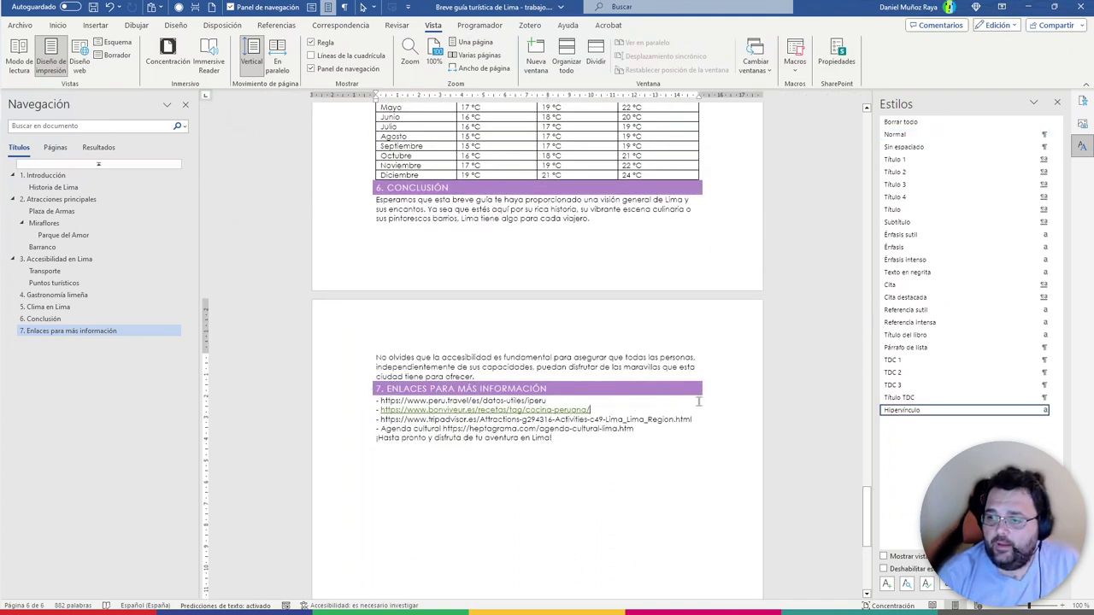
pyautogui.click(699, 401)
pyautogui.click(699, 410)
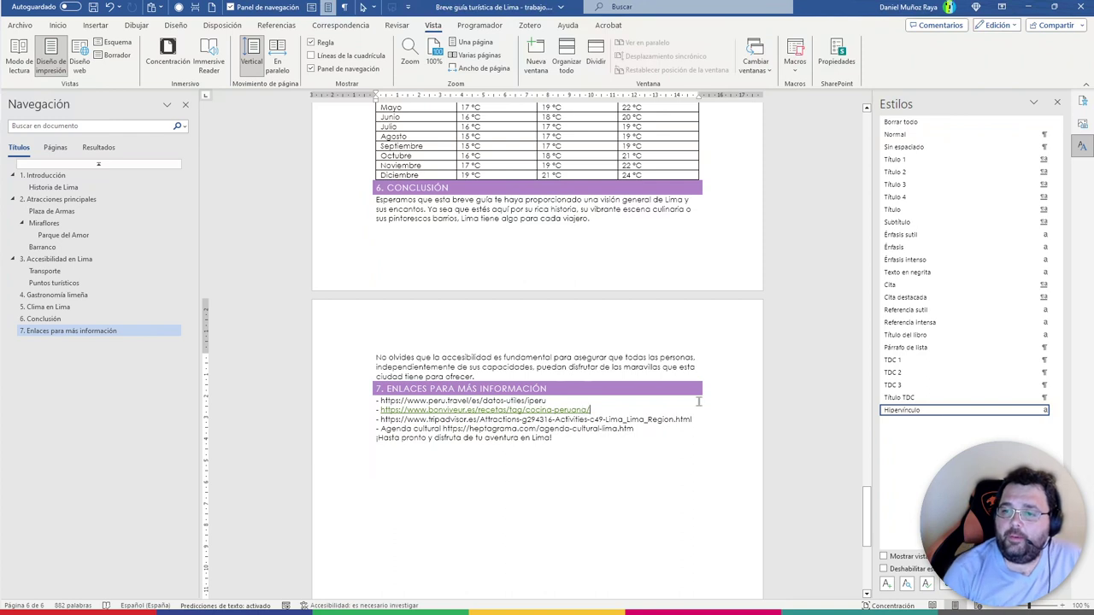
pyautogui.scroll(-1, 643, 391)
pyautogui.click(635, 389)
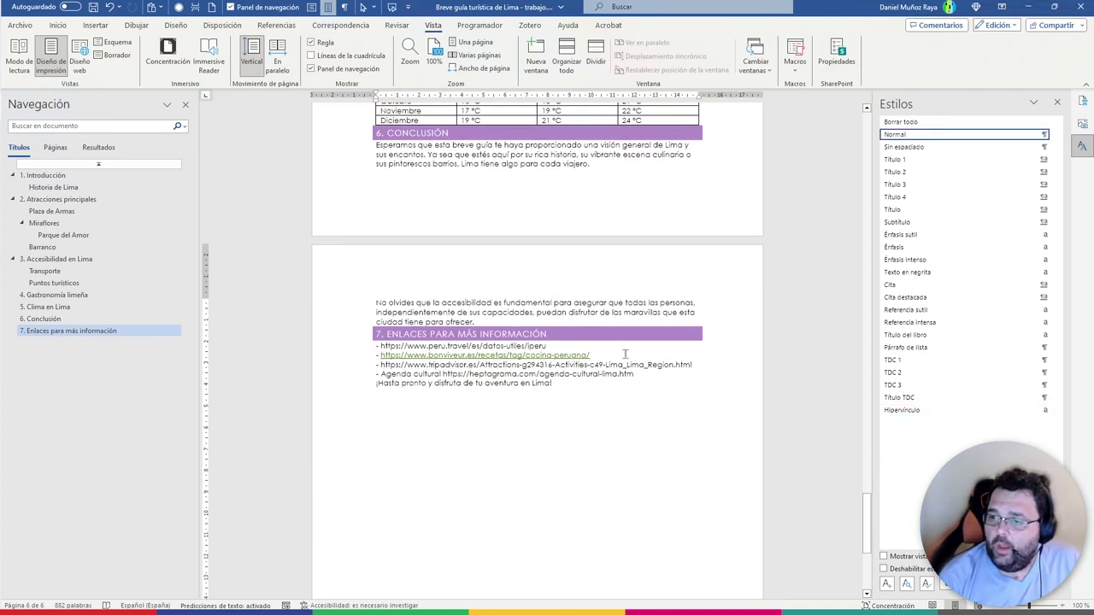
pyautogui.click(625, 354)
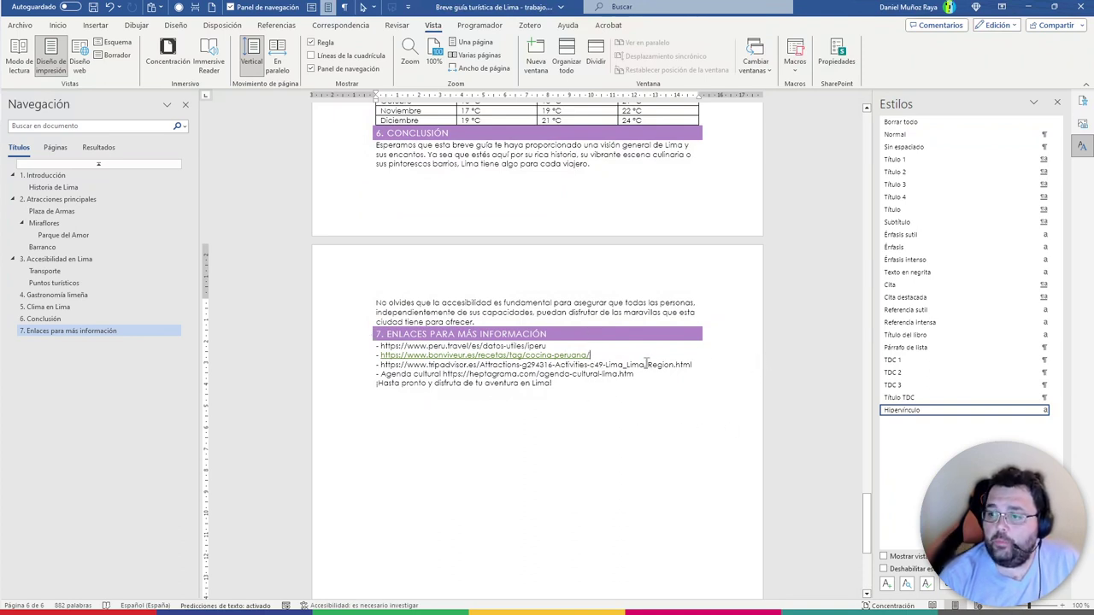
pyautogui.click(1055, 411)
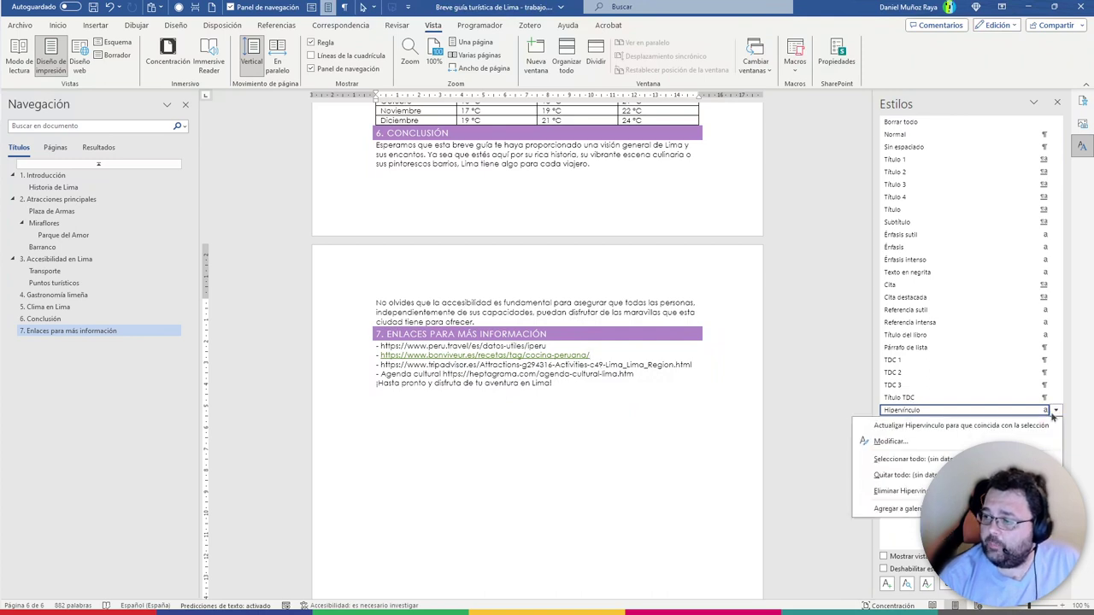
pyautogui.click(890, 441)
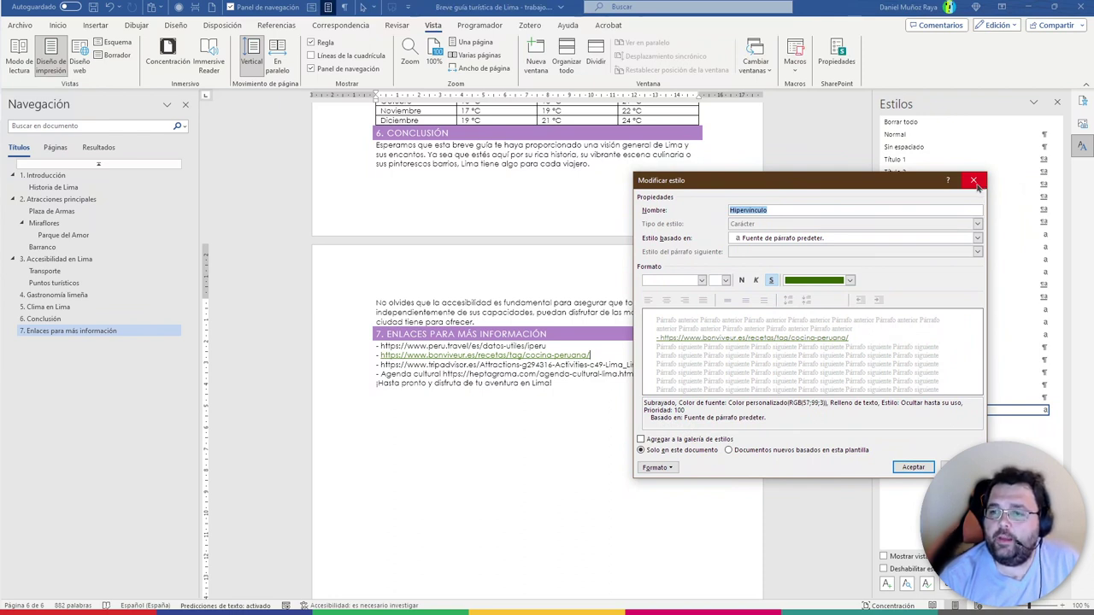
pyautogui.click(975, 182)
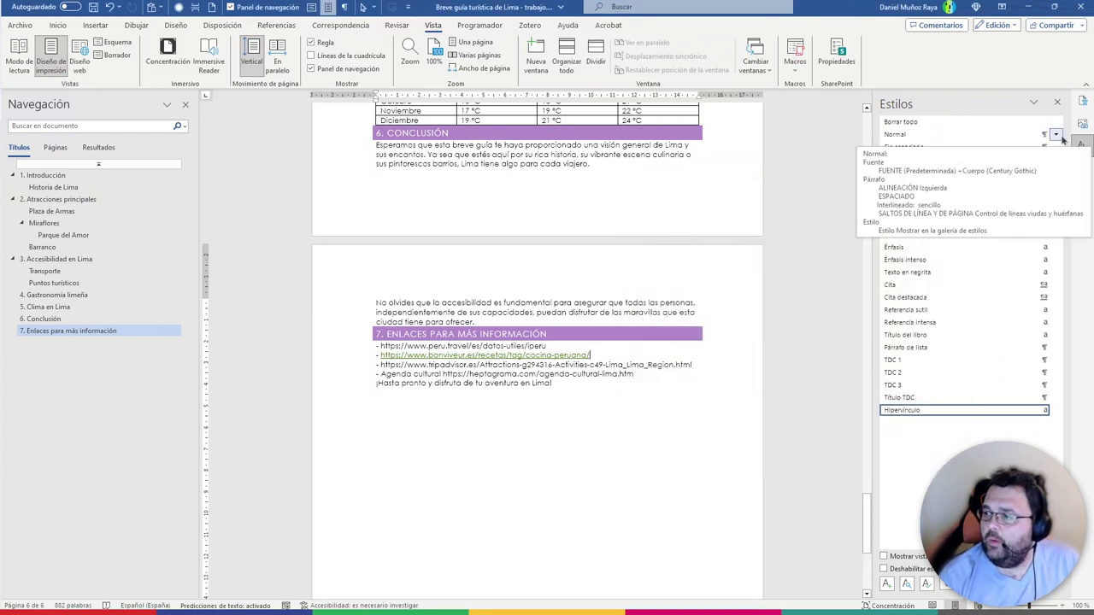
# Review the section 7 heading's contrast suggestions, then return to Colour Contrast Analyser
pyautogui.click(1082, 101)
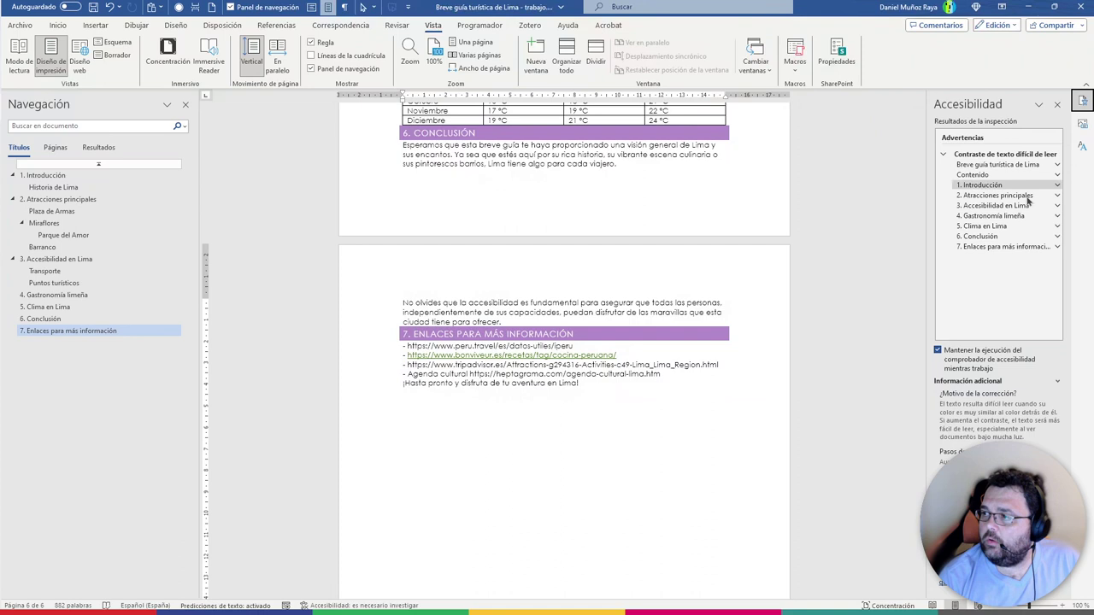
pyautogui.click(976, 247)
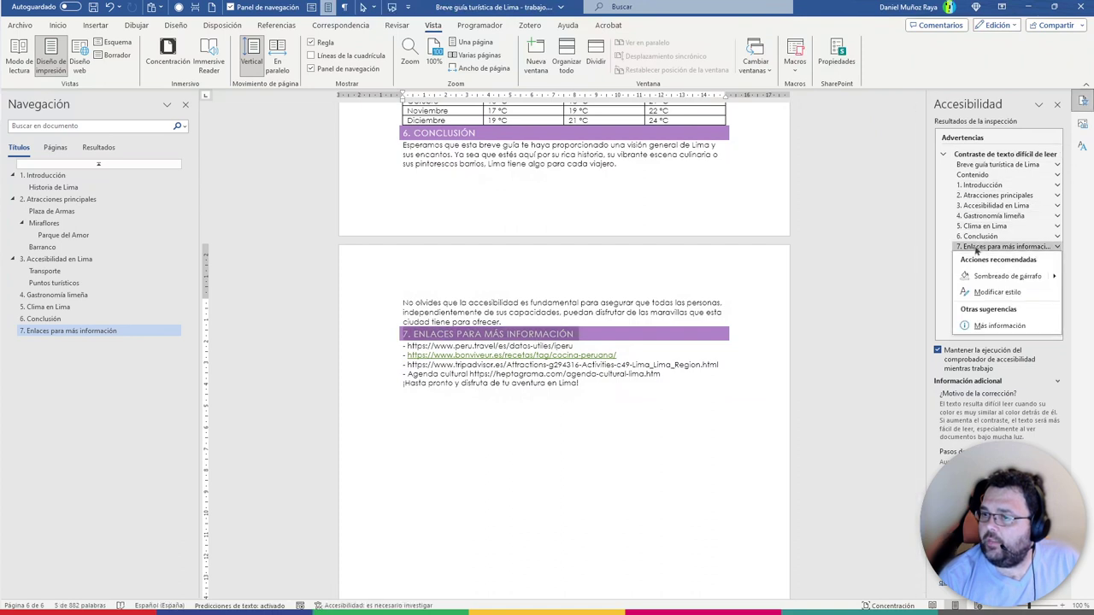
pyautogui.click(626, 342)
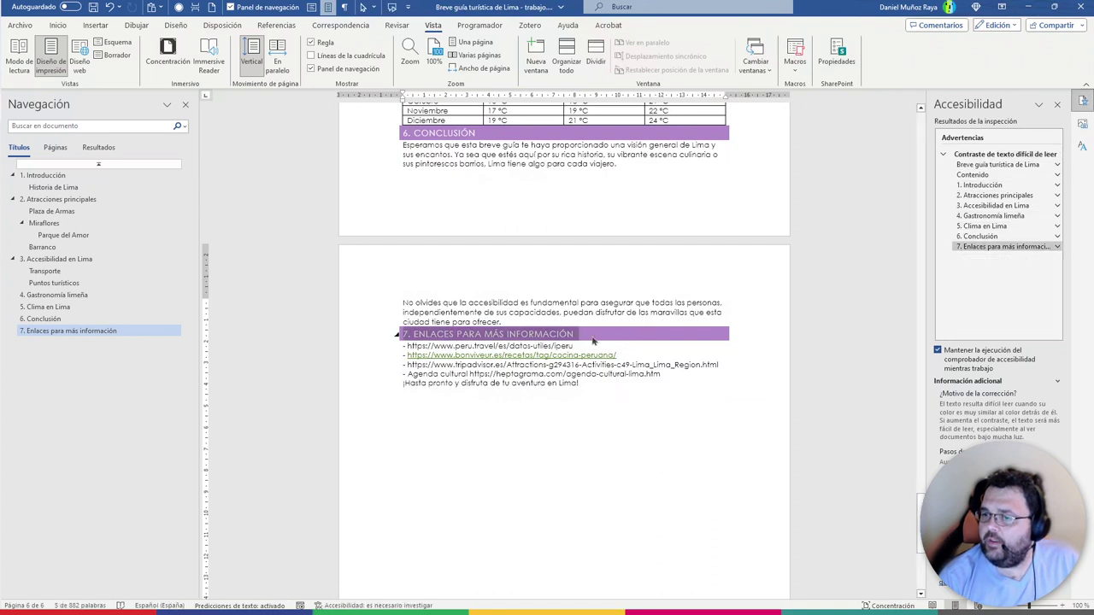
pyautogui.click(979, 247)
pyautogui.click(978, 249)
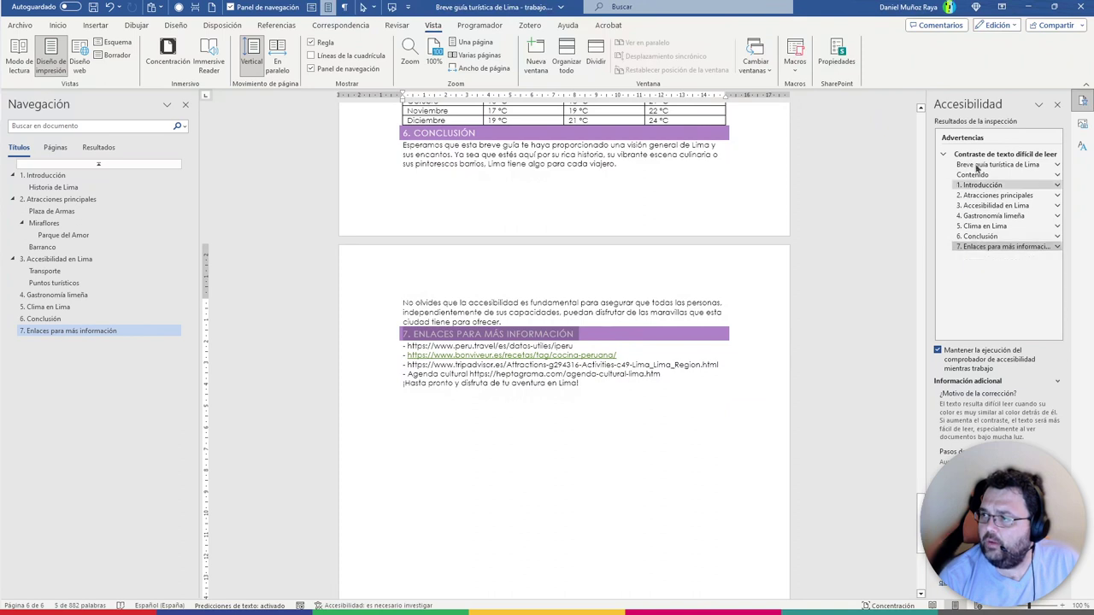
pyautogui.click(611, 338)
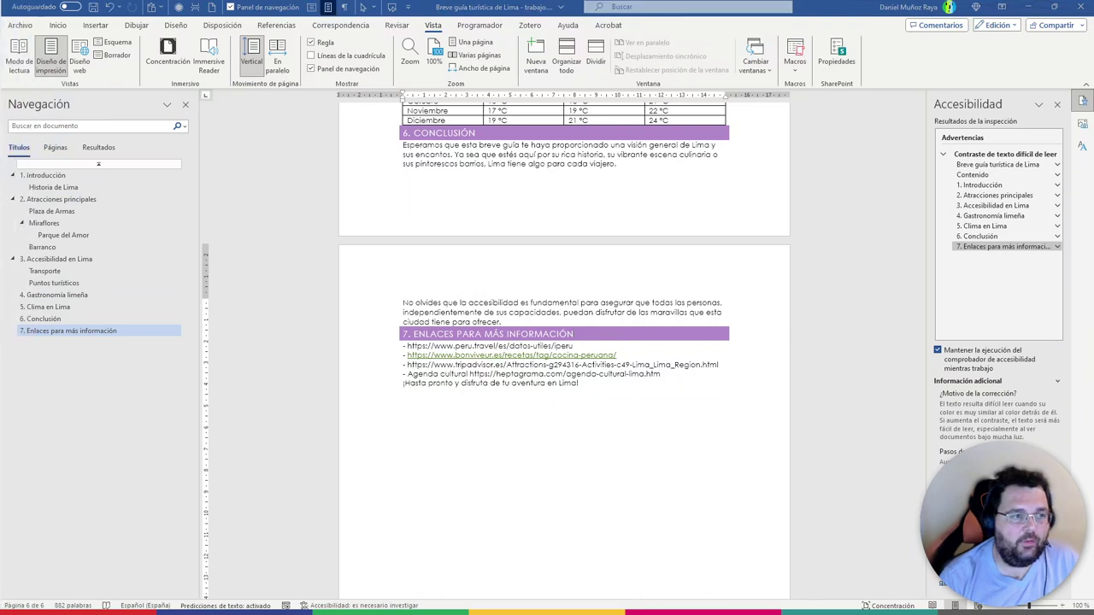
pyautogui.hotkey('alt', 'Tab')
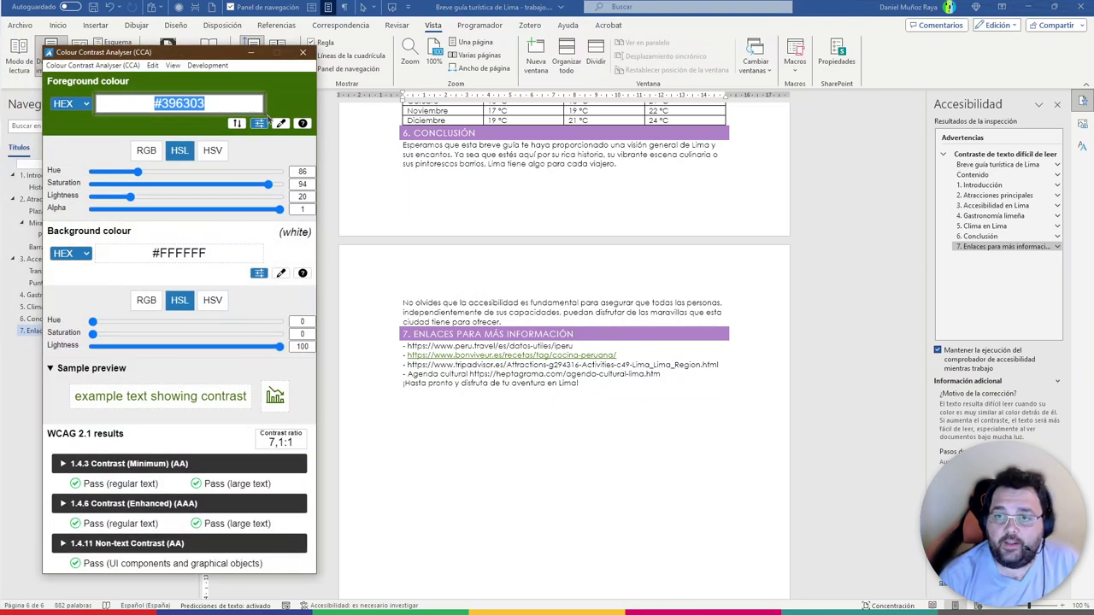
# Eyedrop the purple heading bar as background and its white text as foreground
pyautogui.click(280, 273)
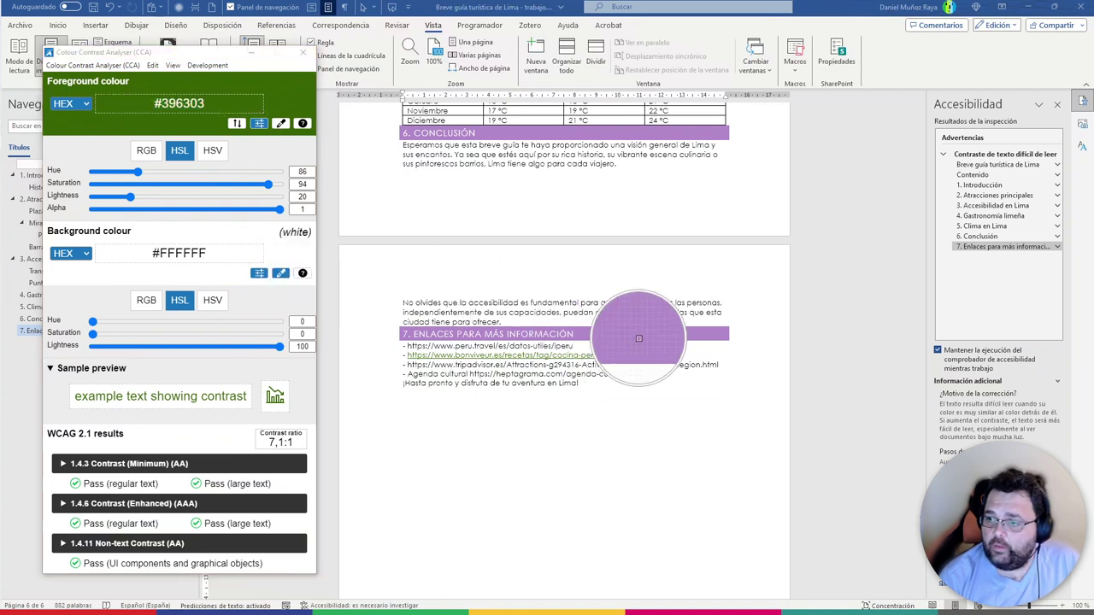
pyautogui.click(639, 339)
pyautogui.click(280, 123)
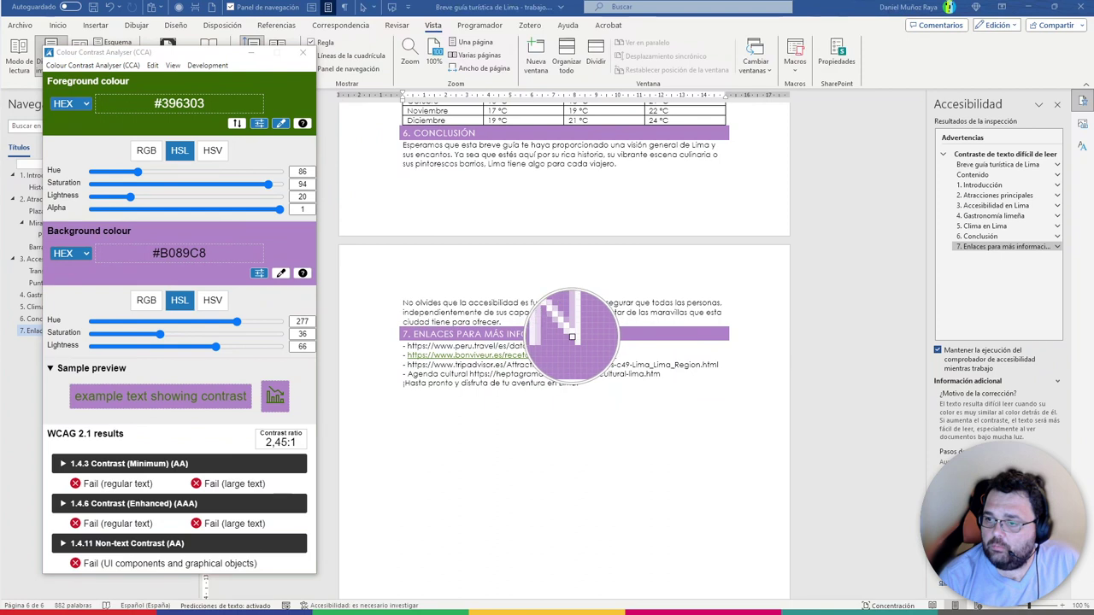
pyautogui.click(572, 336)
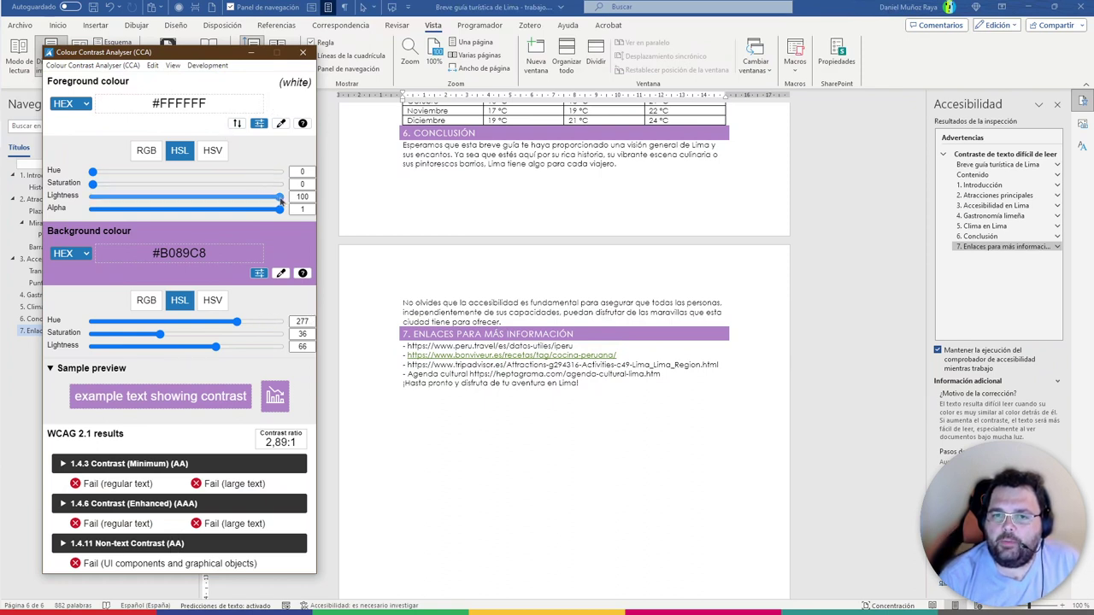
# Adjust the background lightness to #925CB3, which gives white text 4.8:1 and passes AA, and select its hex code
pyautogui.moveTo(281, 200); pyautogui.dragTo(66, 208)
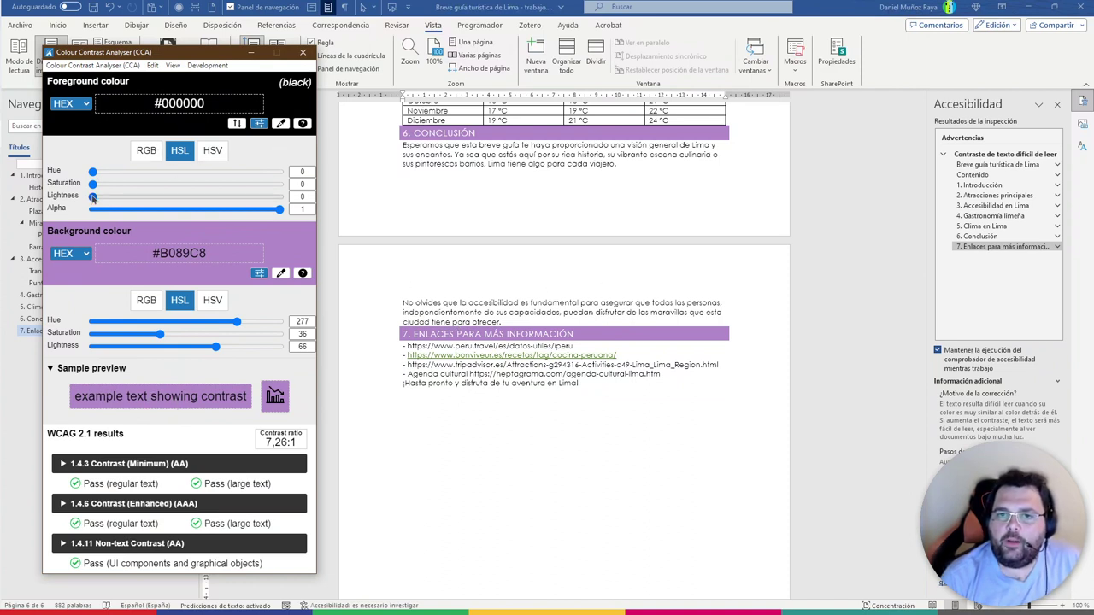
pyautogui.moveTo(92, 197); pyautogui.dragTo(328, 196)
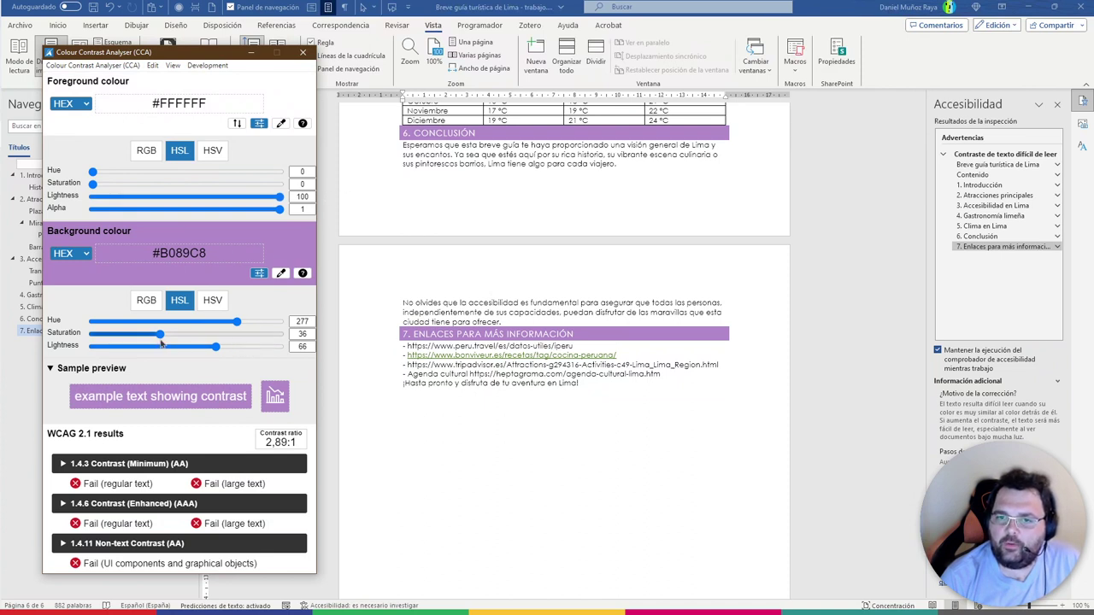
pyautogui.moveTo(215, 347); pyautogui.dragTo(194, 350)
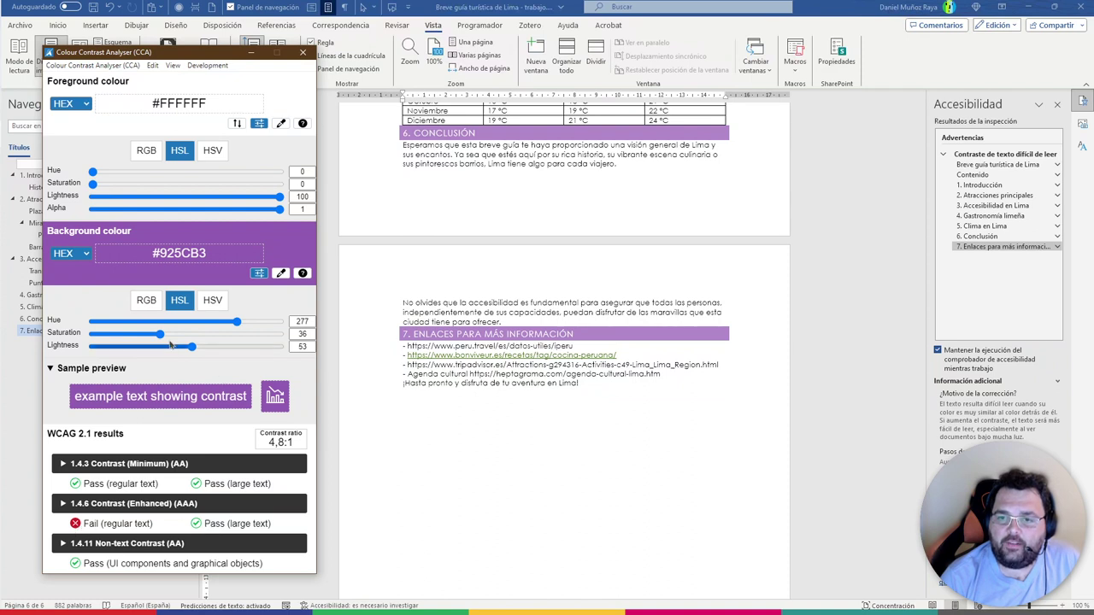
pyautogui.moveTo(192, 346); pyautogui.dragTo(164, 347)
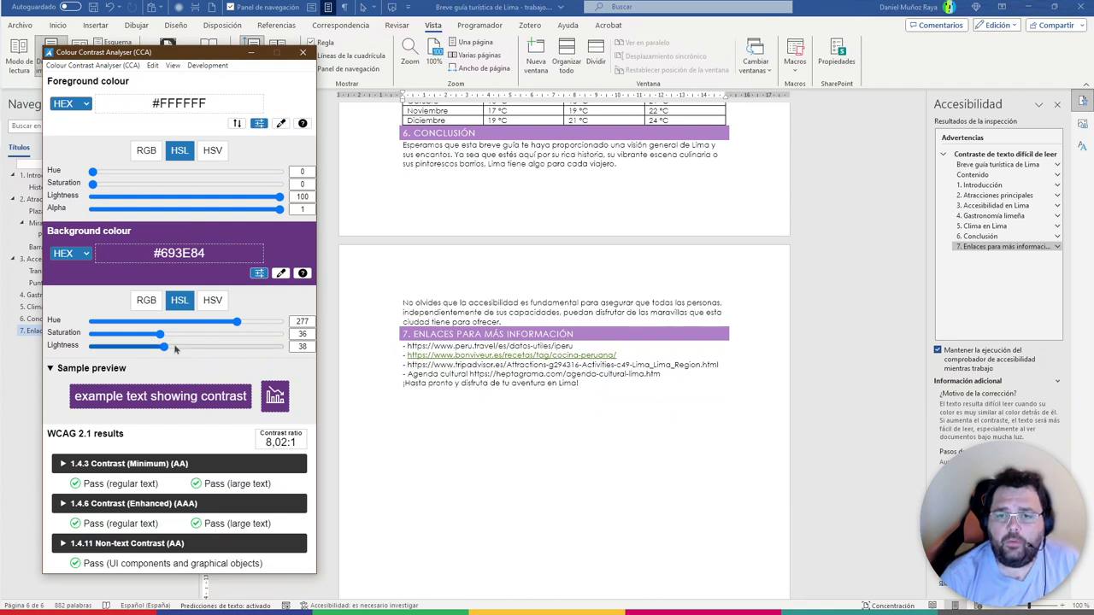
pyautogui.moveTo(165, 350); pyautogui.dragTo(193, 351)
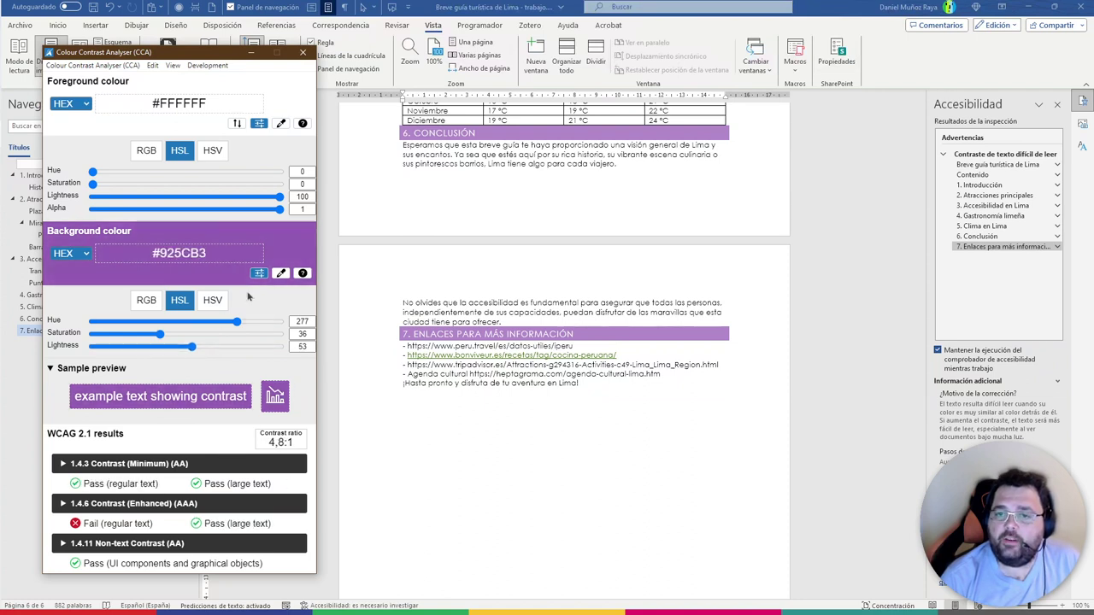
pyautogui.click(229, 254)
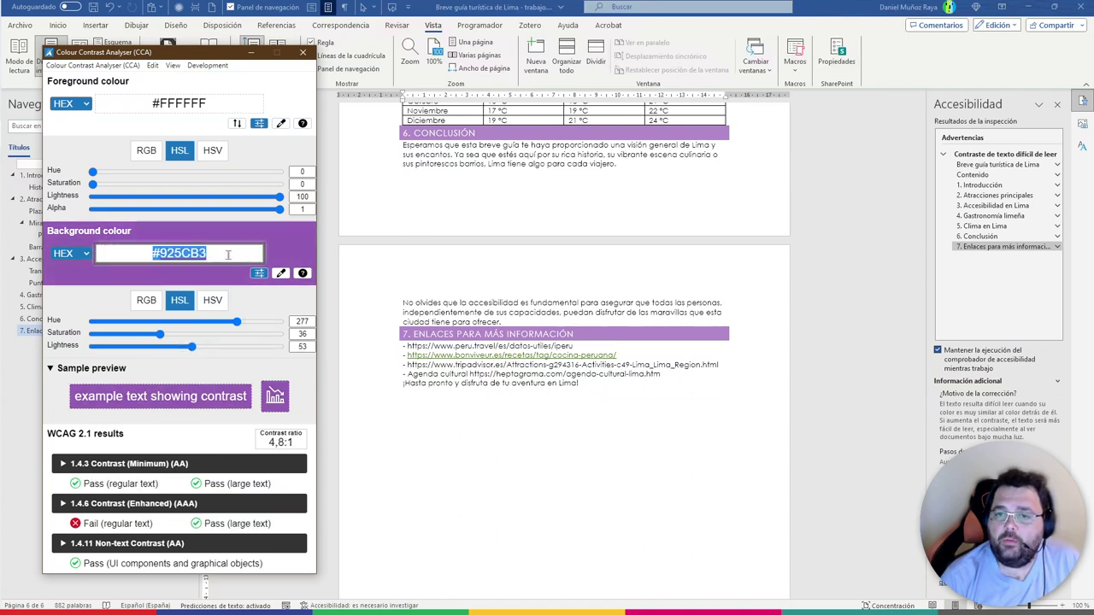
pyautogui.click(250, 52)
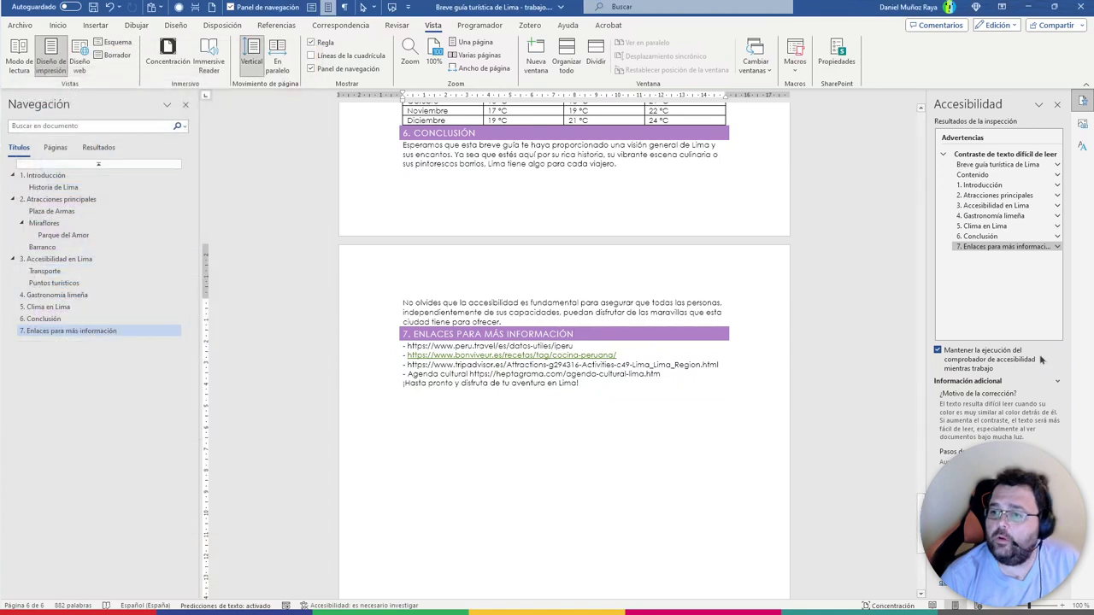
# Set the Título 1 style's border colour to the darker purple RGB 146/92/179
pyautogui.click(1082, 147)
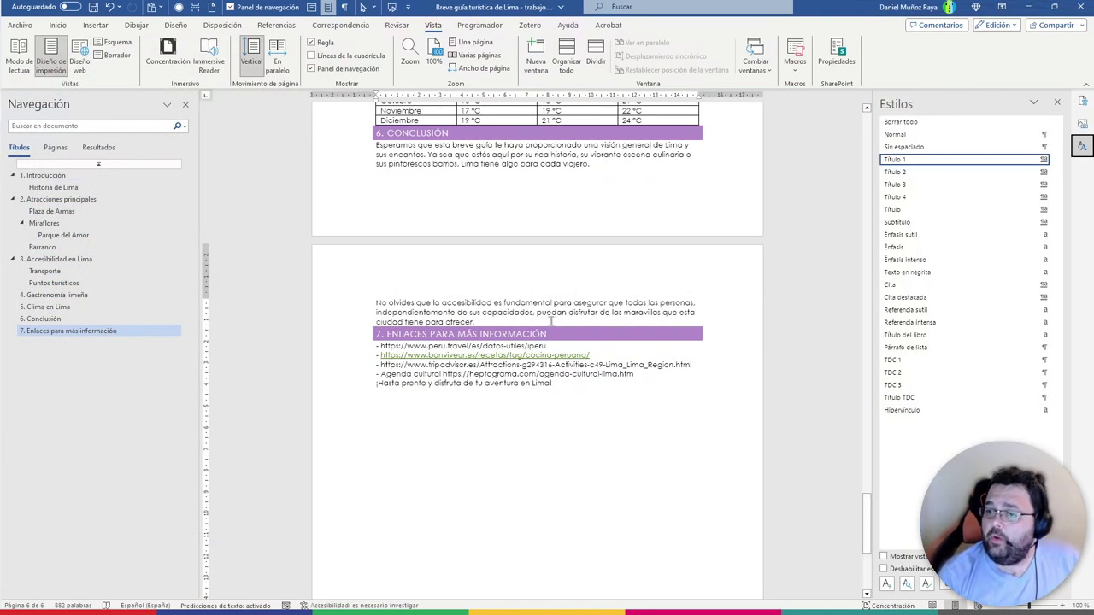
pyautogui.scroll(3, 559, 319)
pyautogui.scroll(1, 560, 320)
pyautogui.scroll(4, 551, 299)
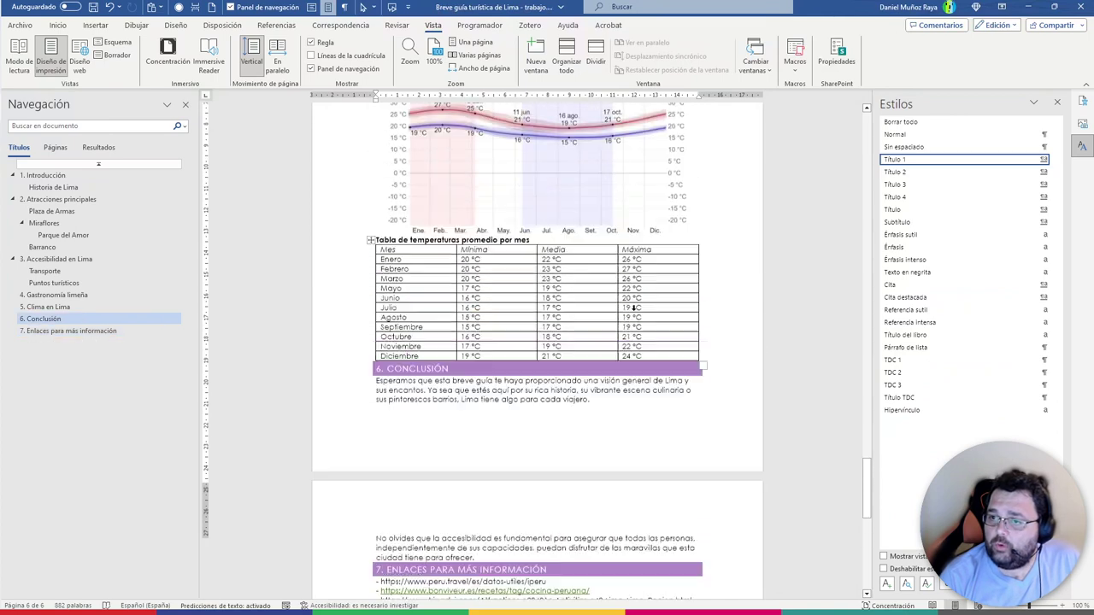
pyautogui.scroll(2, 538, 273)
pyautogui.scroll(10, 526, 248)
pyautogui.scroll(1, 521, 243)
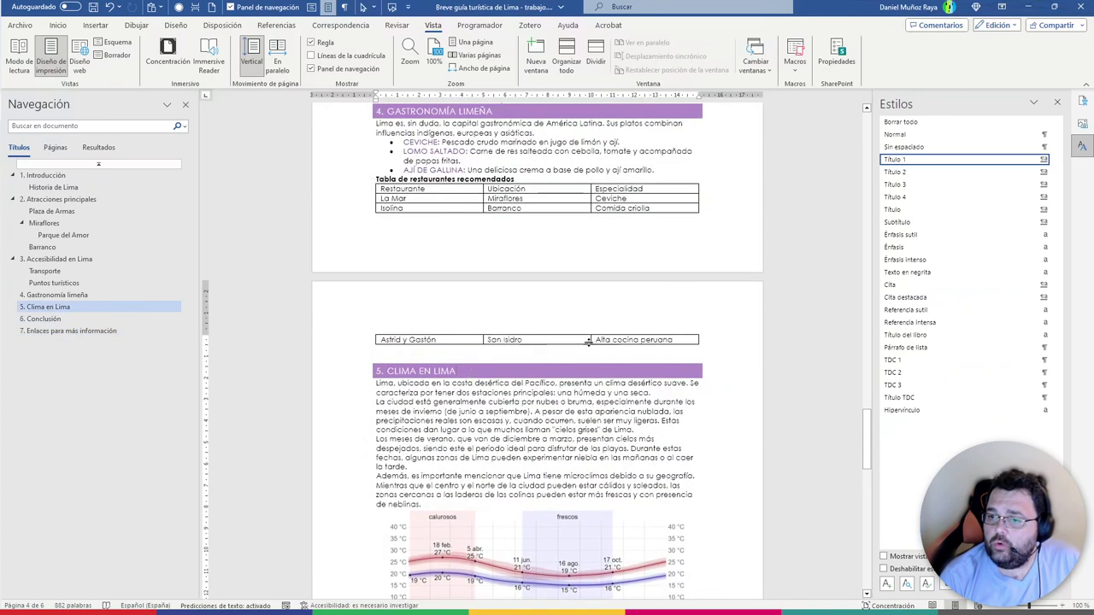
pyautogui.click(1057, 160)
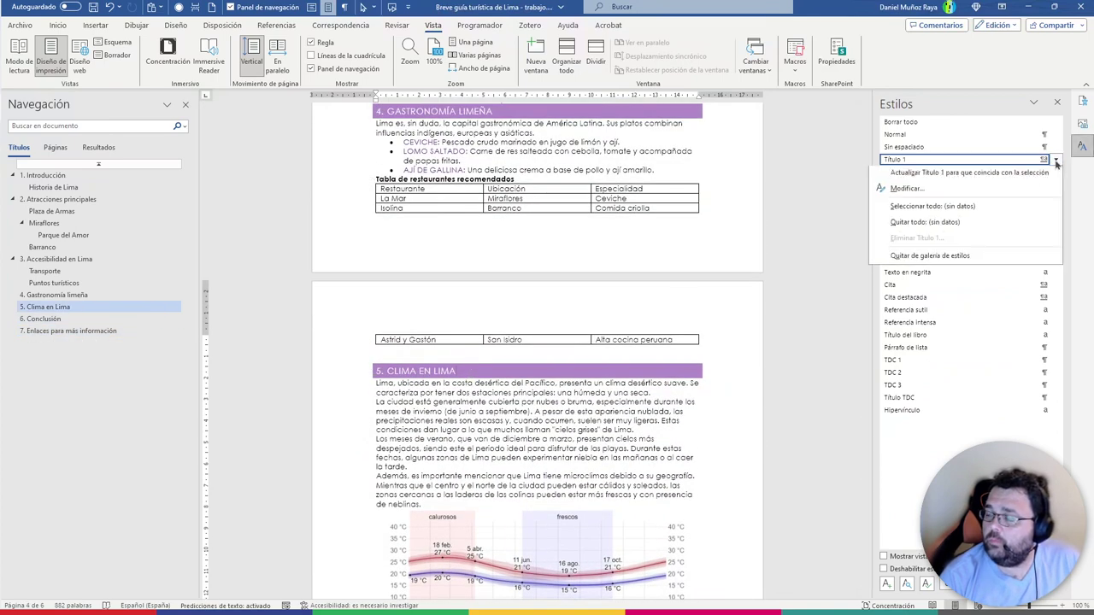
pyautogui.click(981, 195)
pyautogui.click(657, 468)
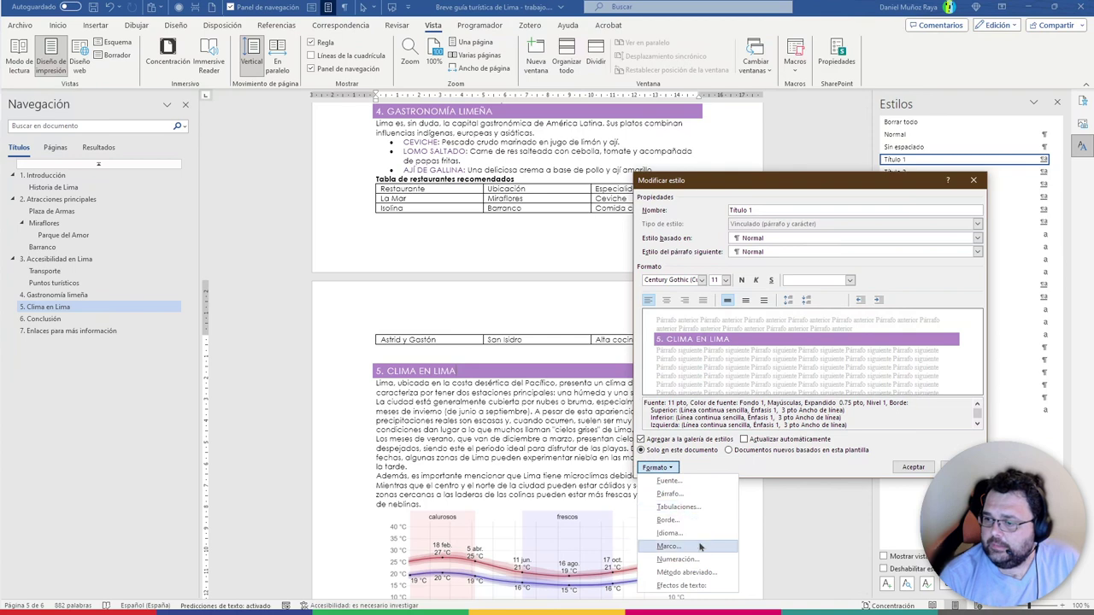
pyautogui.click(671, 519)
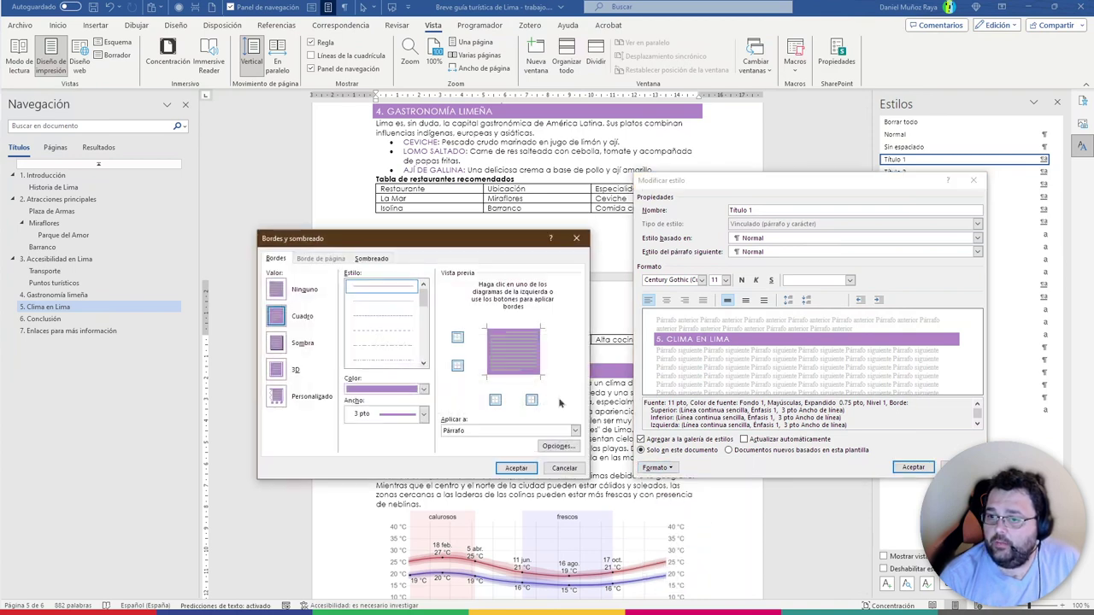
pyautogui.click(423, 389)
pyautogui.click(395, 565)
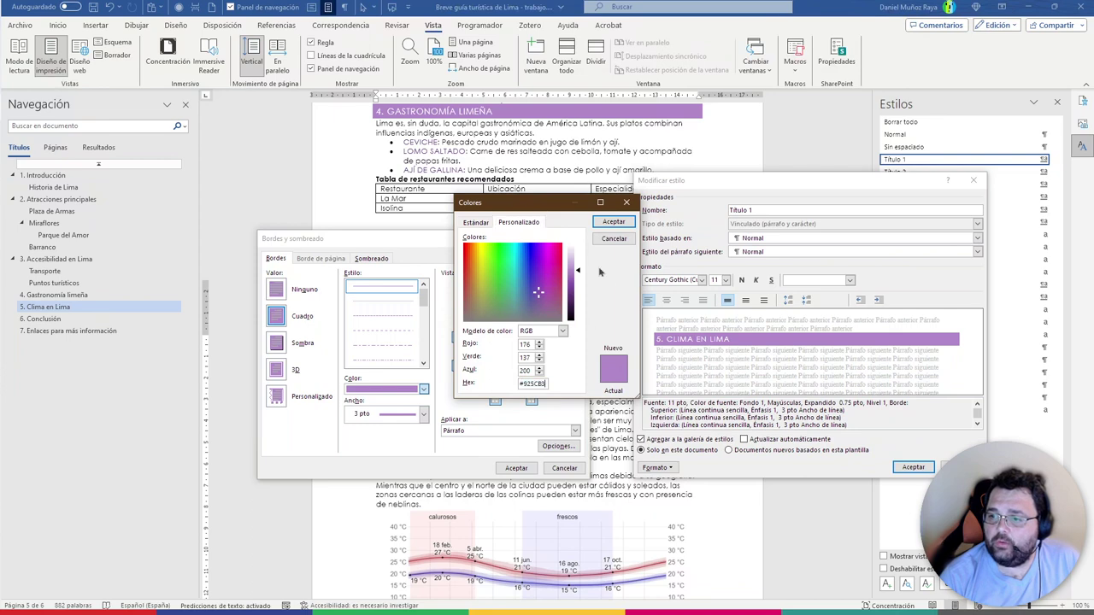
pyautogui.click(614, 222)
pyautogui.click(276, 259)
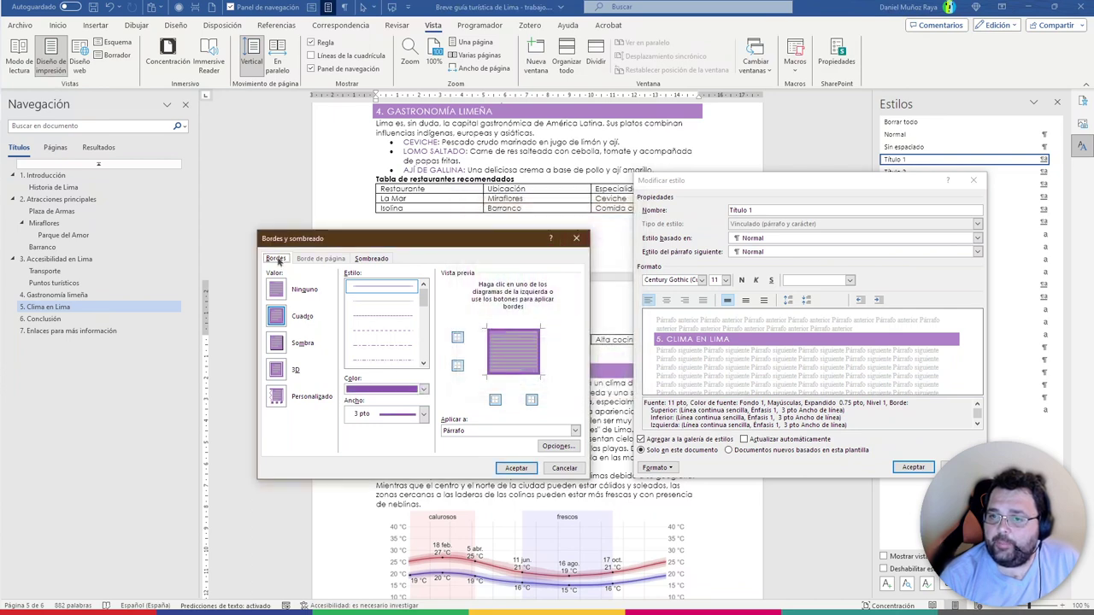
# Give Título 1 the same 146/92/179 shading fill, save the style, and show accessibility results
pyautogui.click(371, 258)
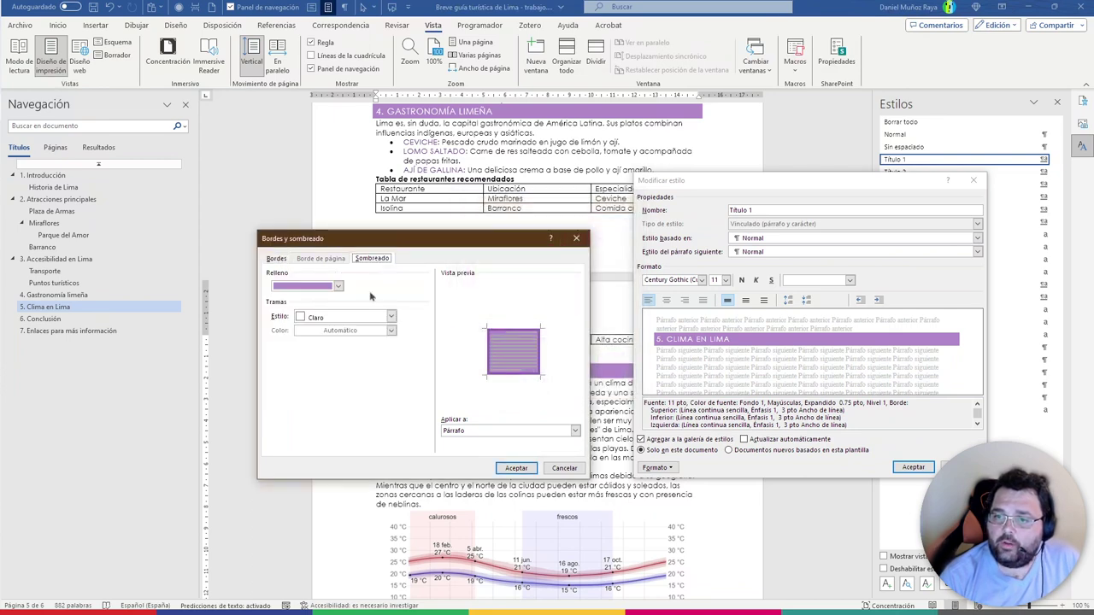
pyautogui.click(312, 288)
pyautogui.click(312, 461)
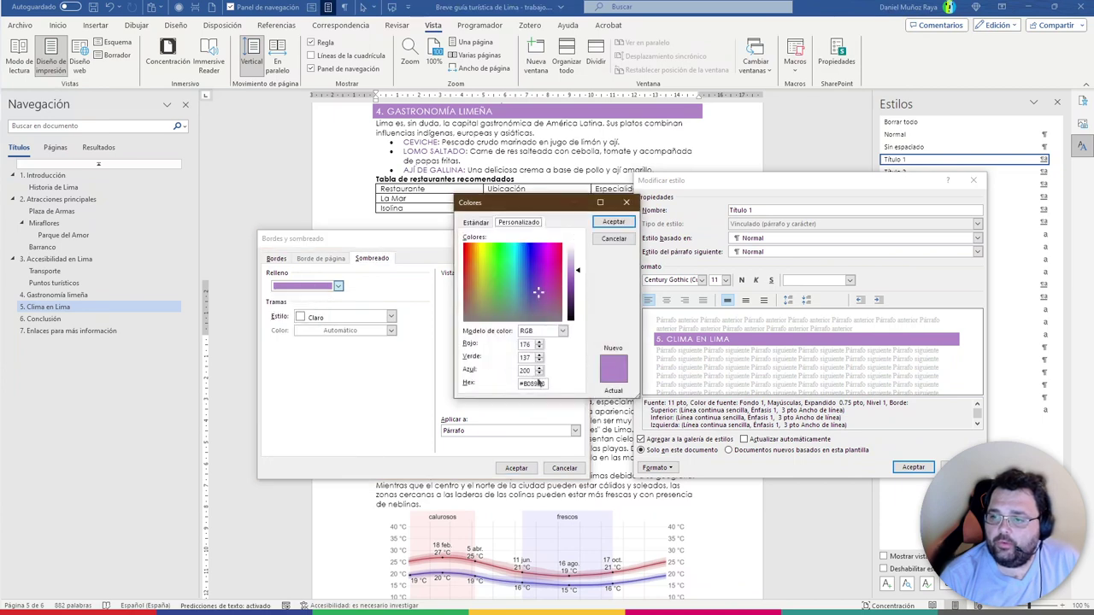
pyautogui.click(613, 222)
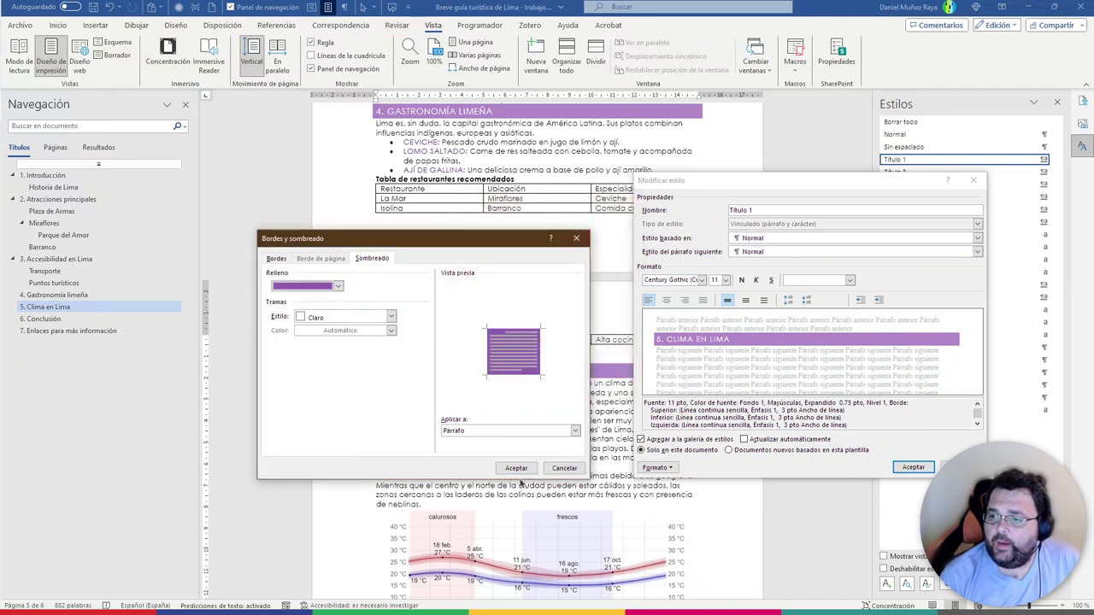
pyautogui.click(517, 468)
pyautogui.click(913, 467)
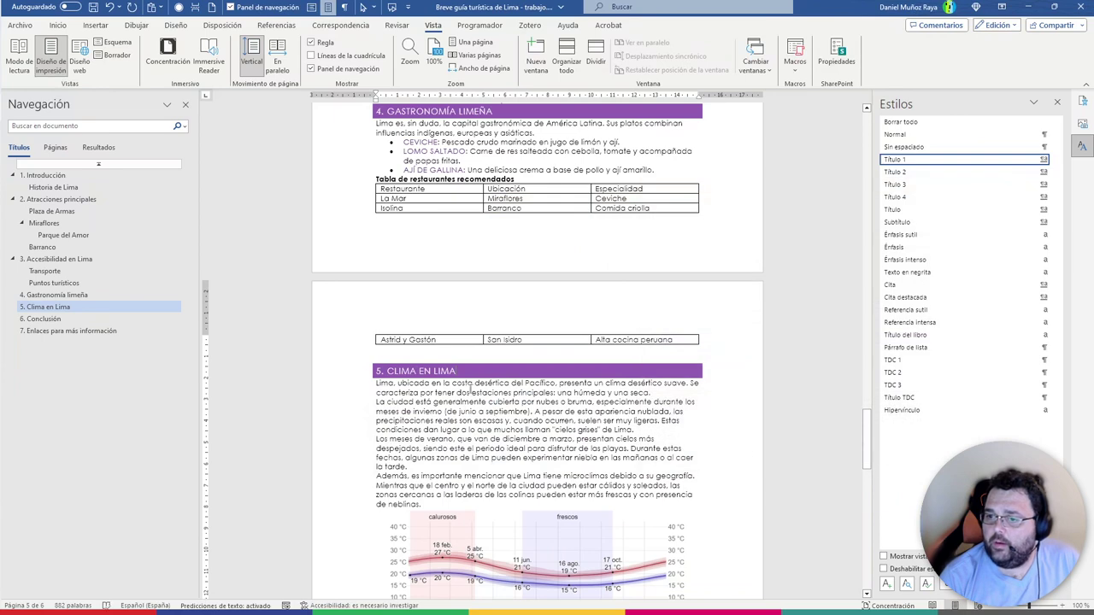
pyautogui.click(1082, 101)
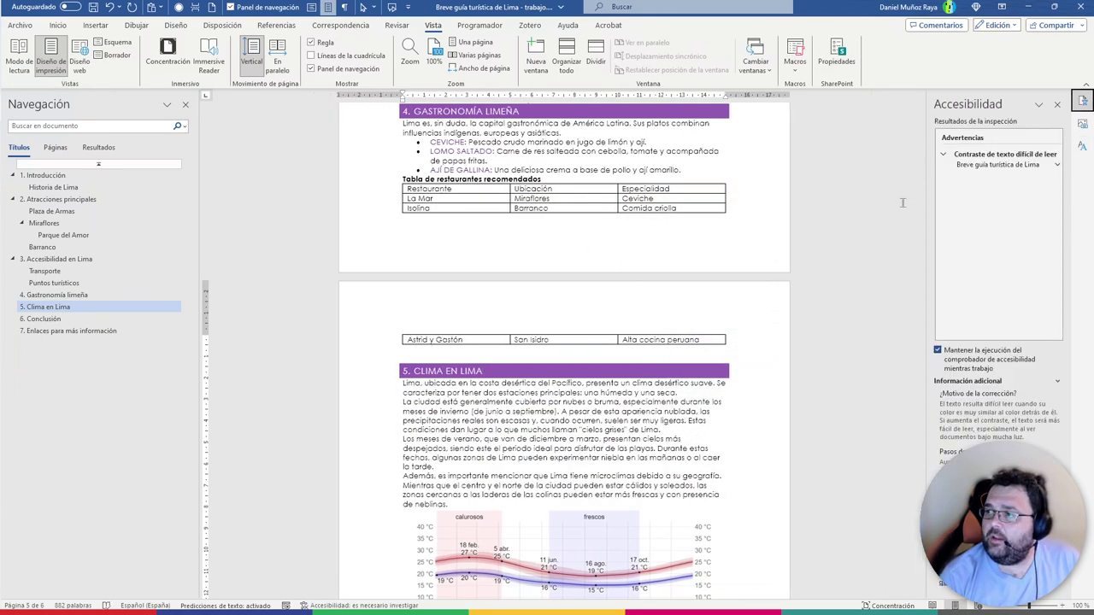
# Scroll up to the cover and pick the 'Breve guía turística de Lima' contrast warning to see its fixes
pyautogui.moveTo(564, 212)
pyautogui.scroll(1, 596, 177)
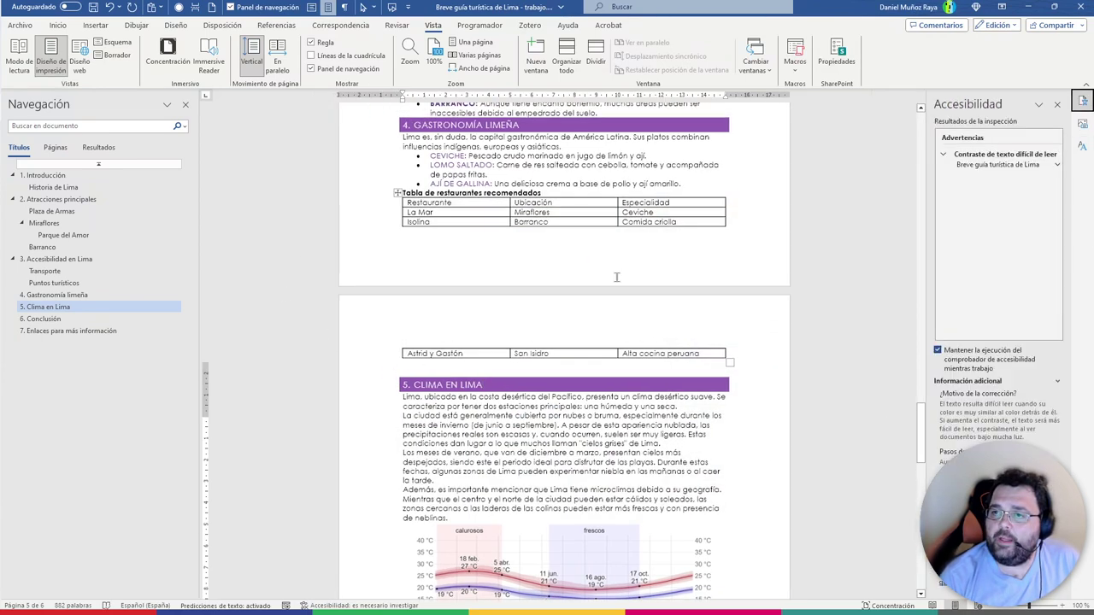
pyautogui.scroll(3, 524, 295)
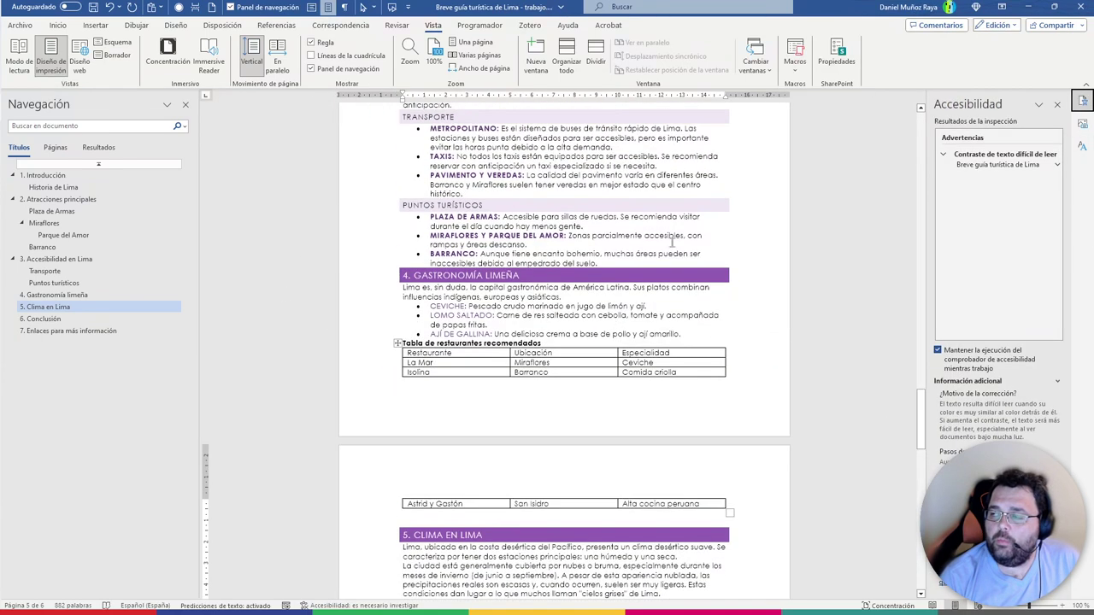
pyautogui.tripleClick(543, 277)
pyautogui.click(562, 276)
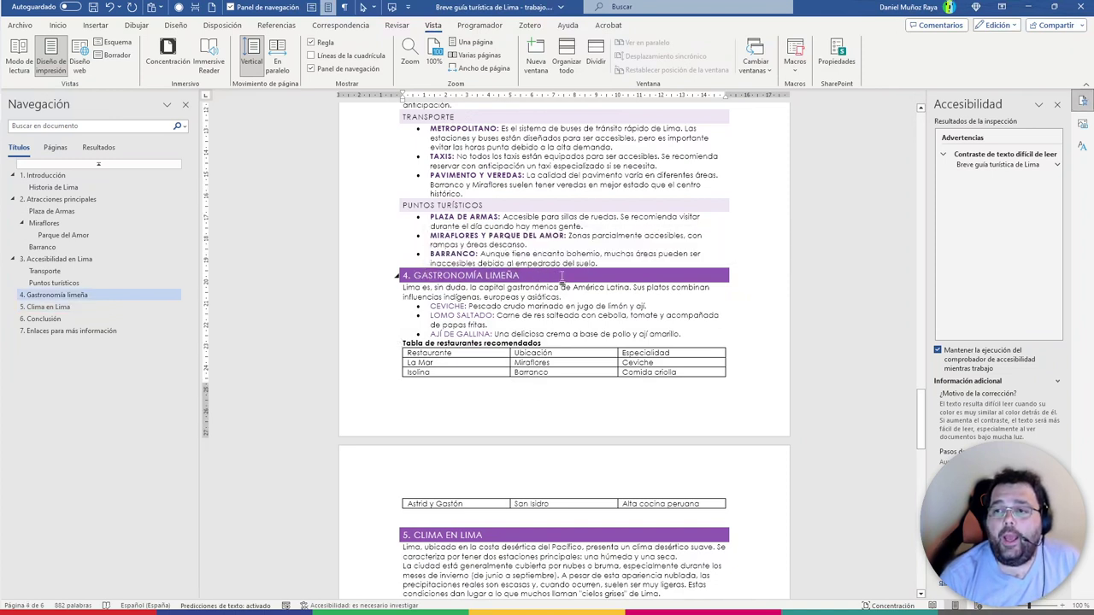
pyautogui.scroll(4, 561, 276)
pyautogui.scroll(4, 547, 360)
pyautogui.scroll(2, 528, 457)
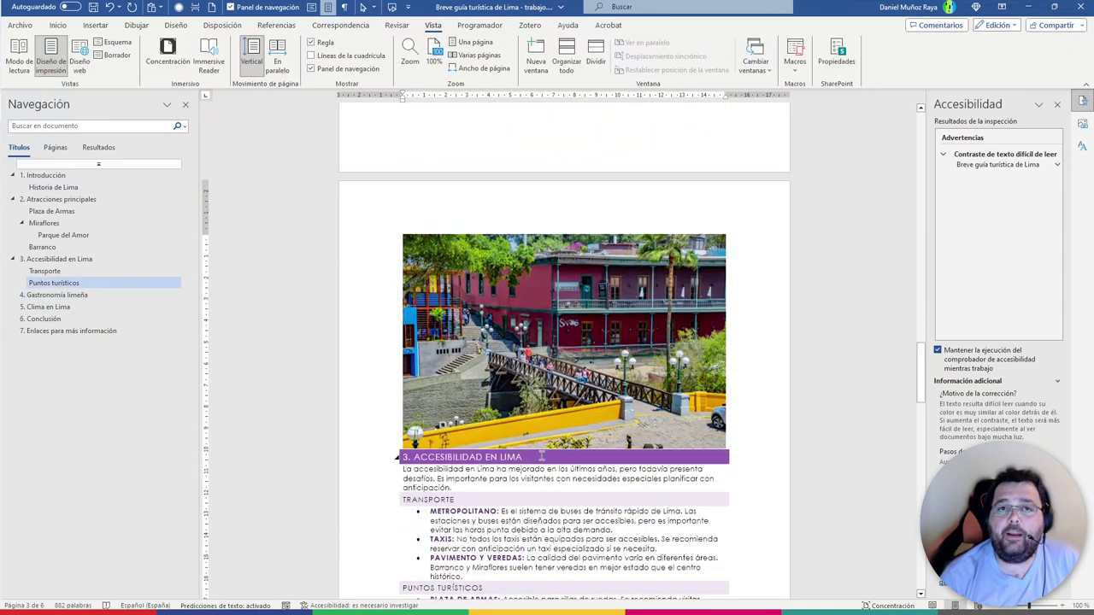
pyautogui.scroll(3, 710, 334)
pyautogui.scroll(1, 737, 325)
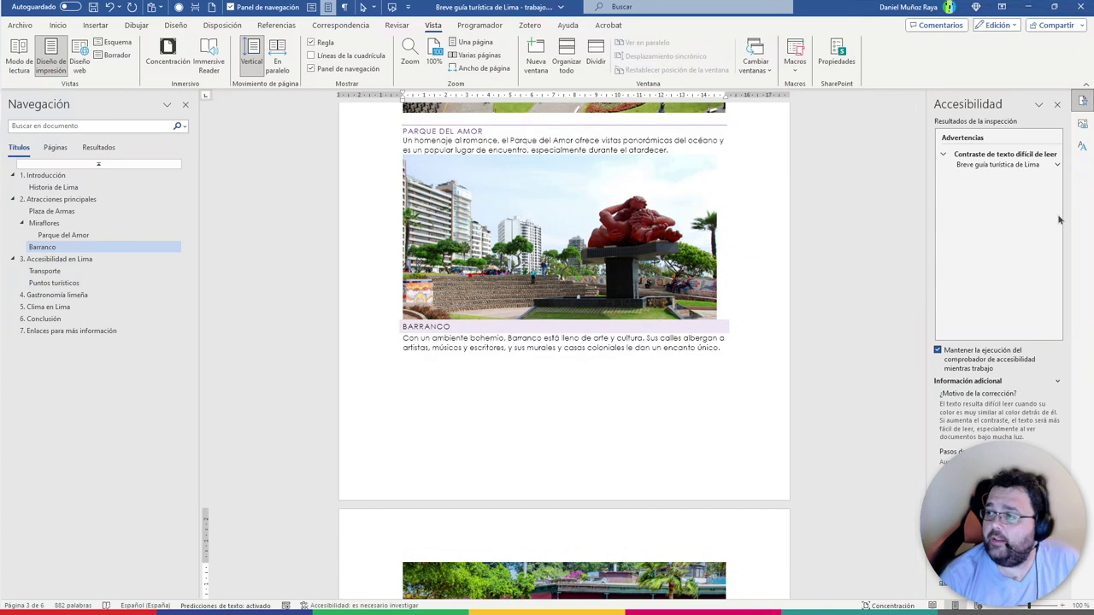
pyautogui.click(996, 166)
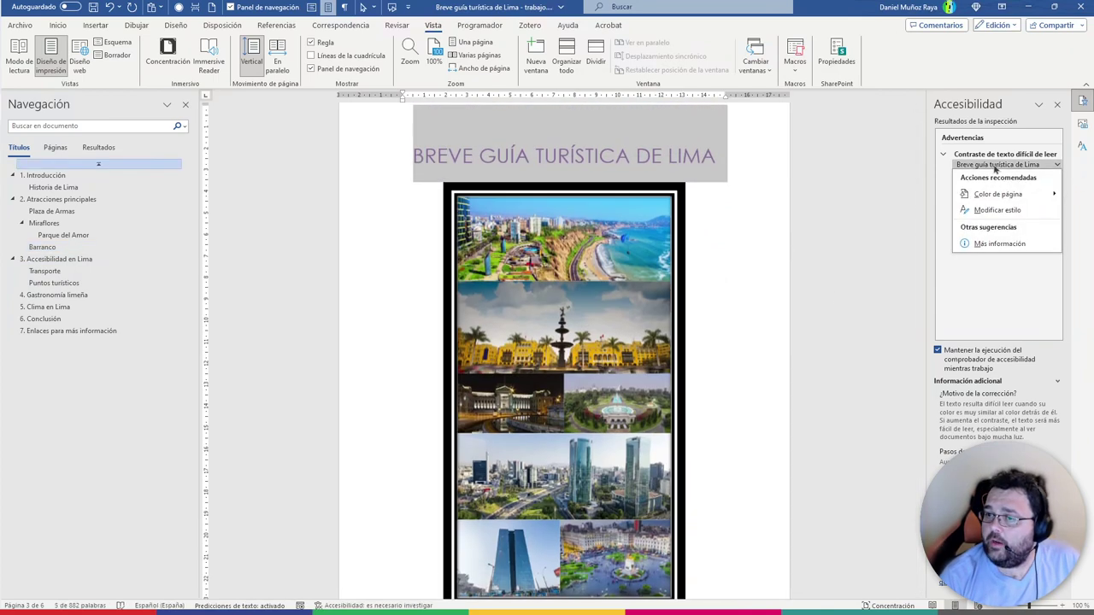
# Check the cover title line and bring back its recommended contrast fixes
pyautogui.press('Escape')
pyautogui.click(718, 155)
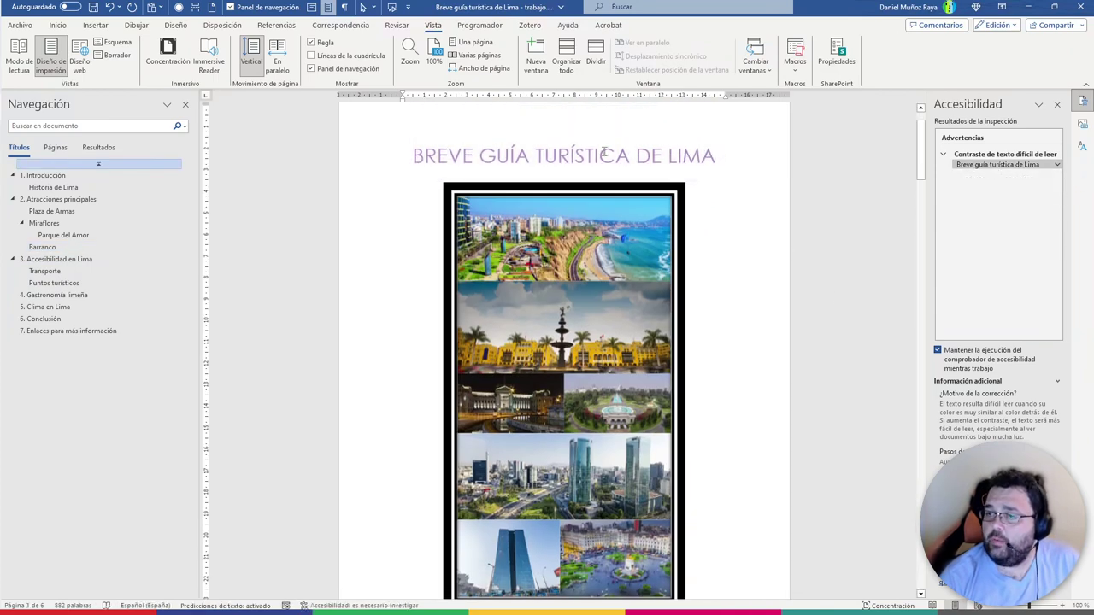
pyautogui.tripleClick(731, 156)
pyautogui.click(733, 173)
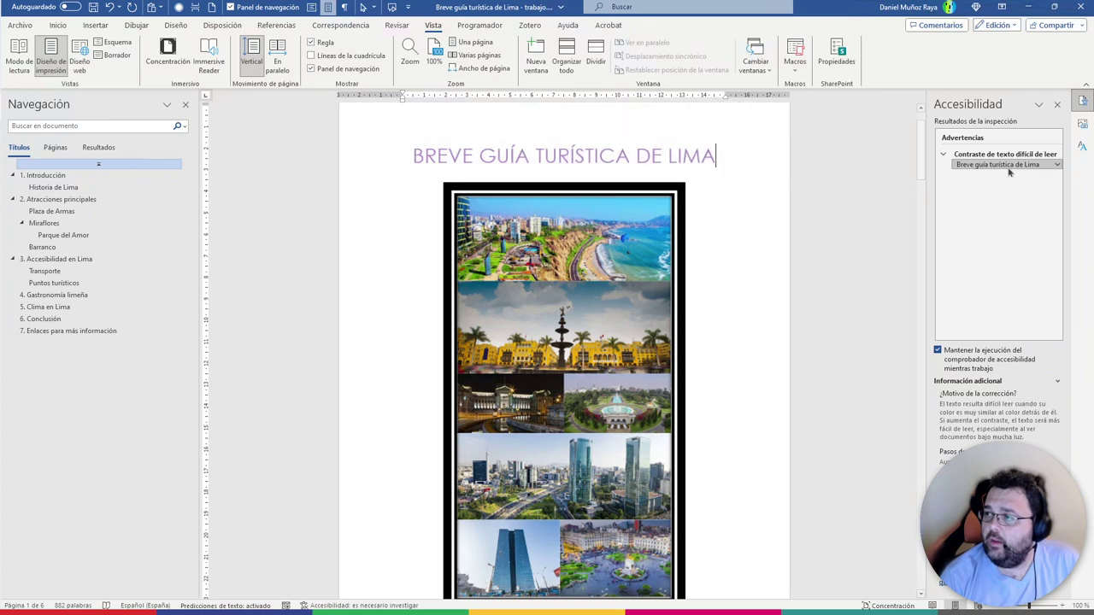
pyautogui.click(1008, 167)
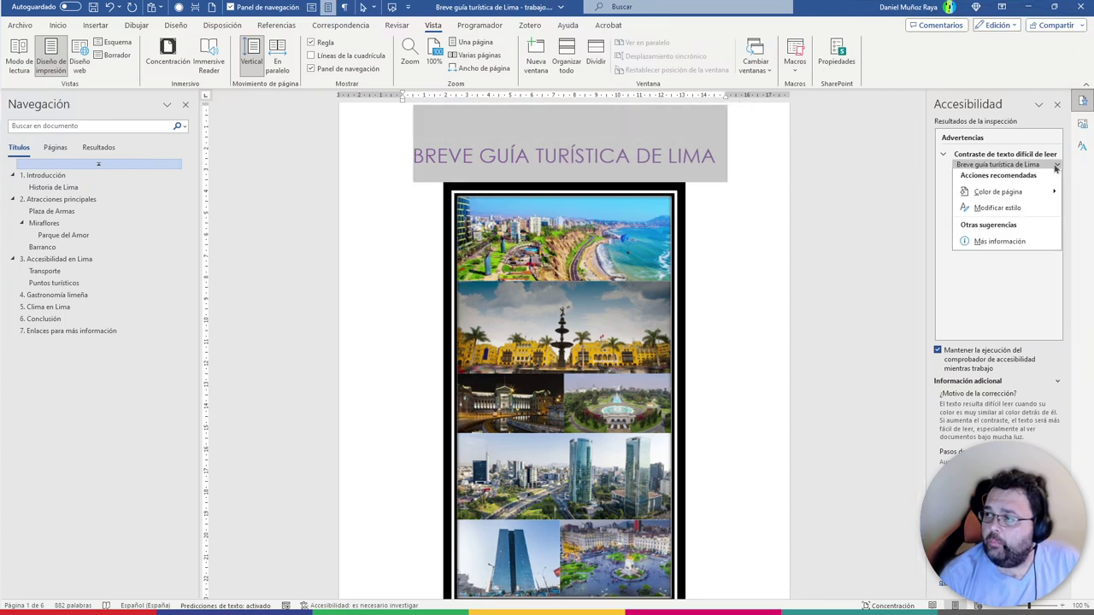
# Change the Título style's font colour to the recent dark purple and save it
pyautogui.click(1017, 214)
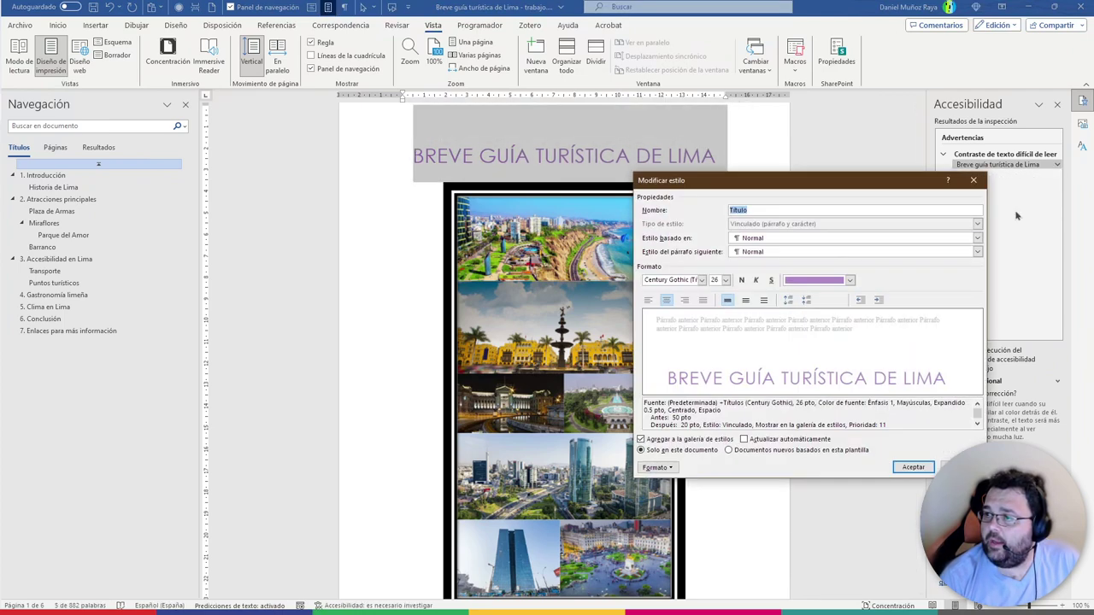
pyautogui.click(816, 280)
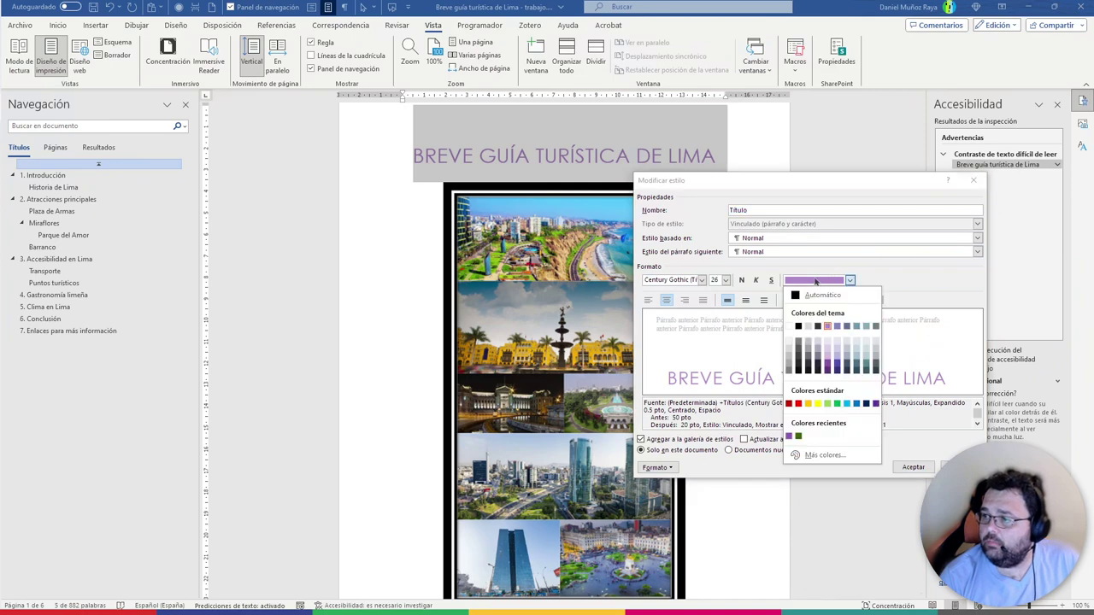
pyautogui.click(789, 437)
pyautogui.click(913, 467)
pyautogui.scroll(-1, 836, 333)
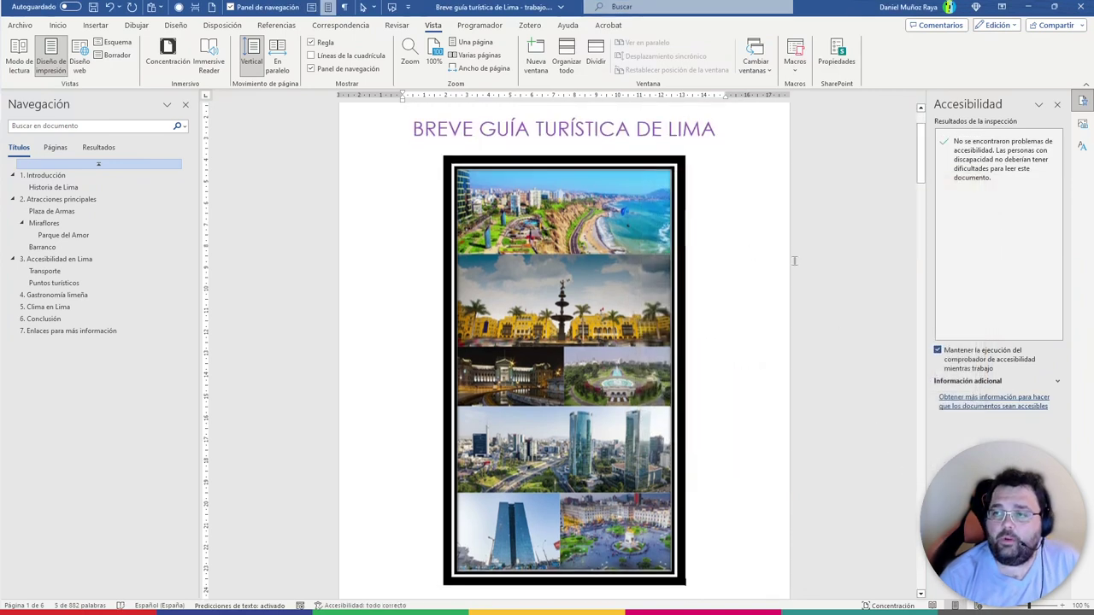
pyautogui.scroll(-3, 831, 328)
pyautogui.scroll(-4, 831, 325)
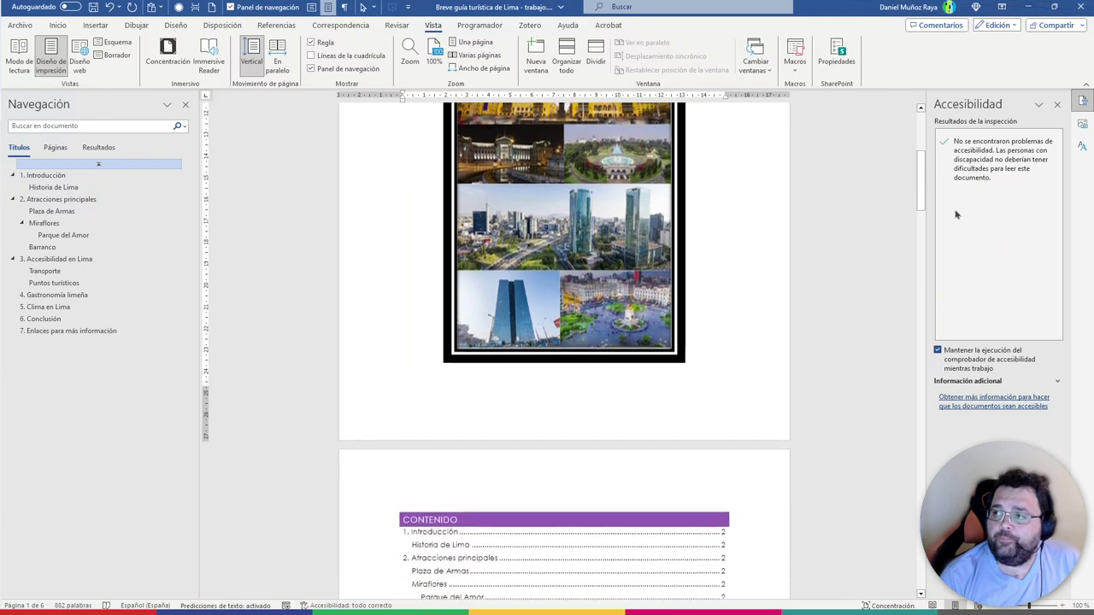
pyautogui.scroll(-3, 949, 227)
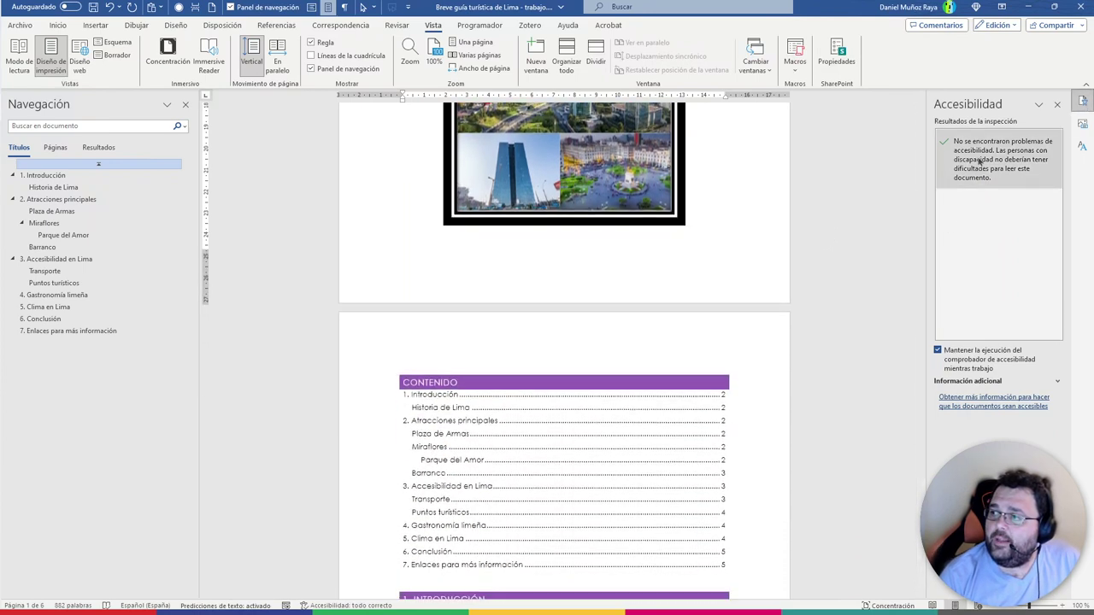
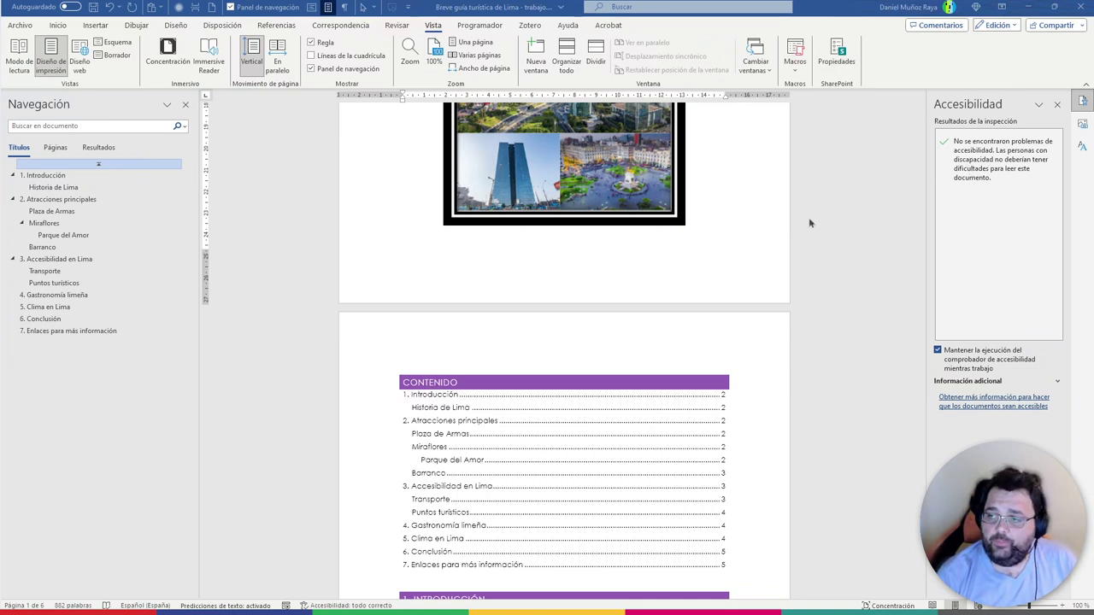
# Review the guide and place the insertion point in the introduction paragraph
pyautogui.scroll(1, 812, 219)
pyautogui.scroll(-3, 825, 218)
pyautogui.scroll(-2, 828, 218)
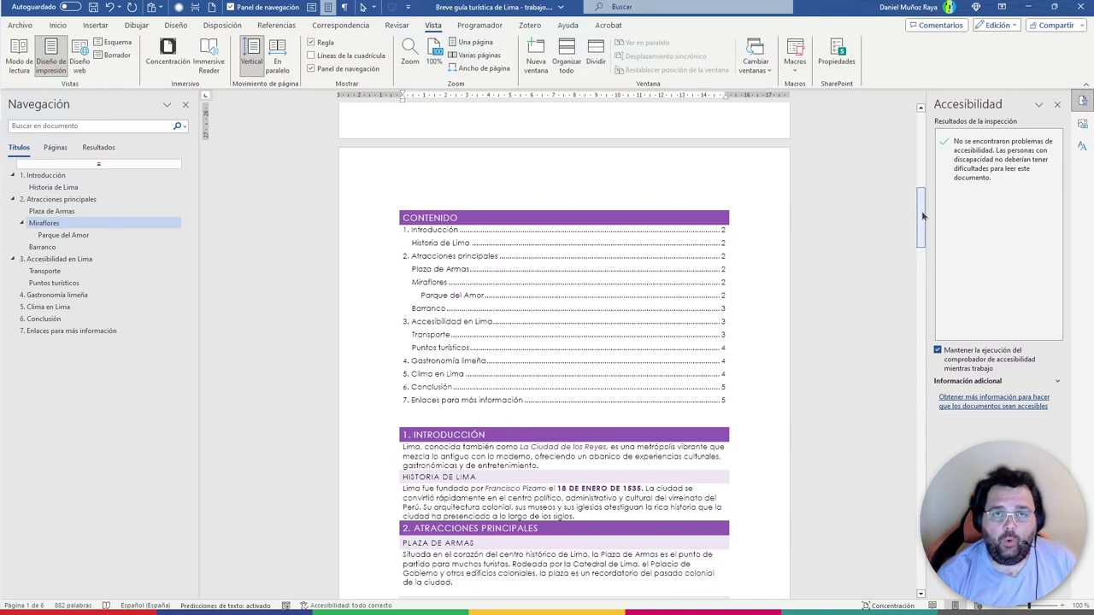
pyautogui.moveTo(922, 216)
pyautogui.mouseDown()
pyautogui.moveTo(925, 175)
pyautogui.moveTo(921, 220)
pyautogui.mouseUp()
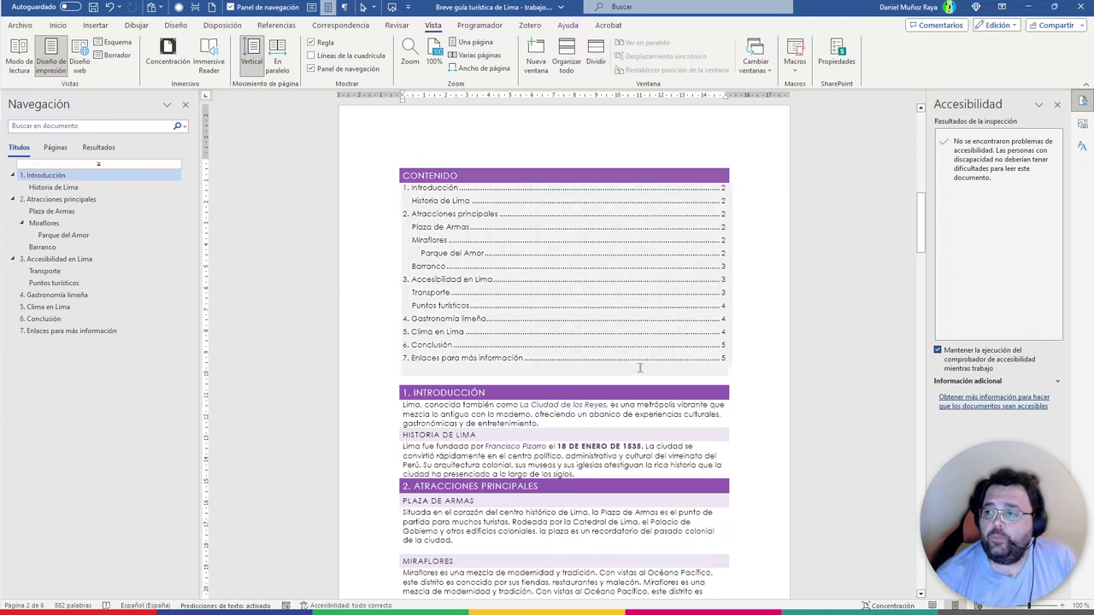
pyautogui.scroll(-1, 570, 411)
pyautogui.scroll(1, 564, 398)
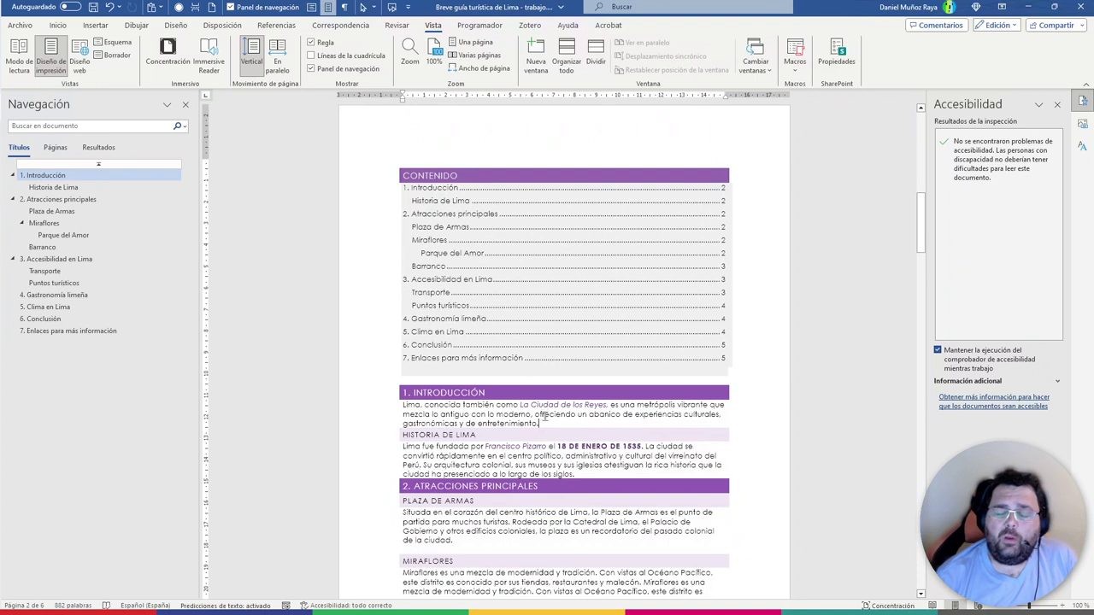
pyautogui.tripleClick(546, 419)
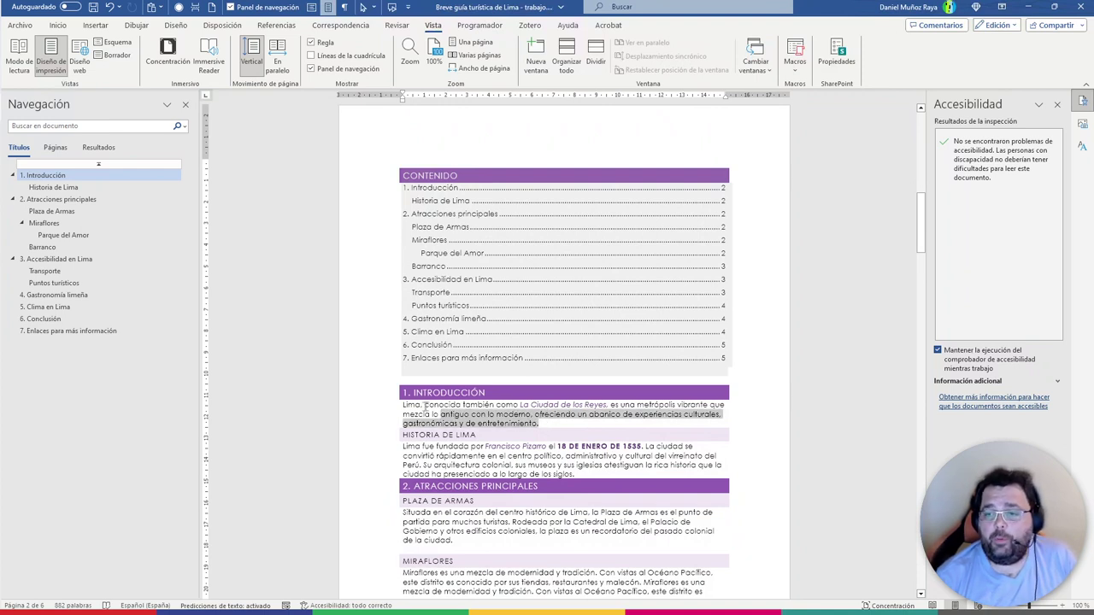
pyautogui.click(532, 415)
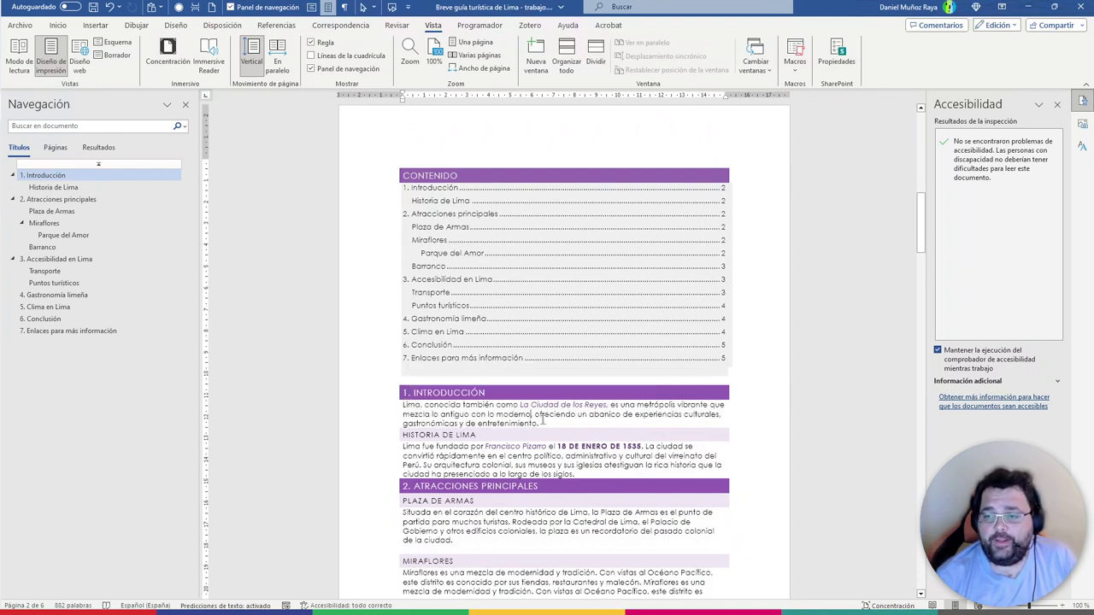
pyautogui.click(561, 419)
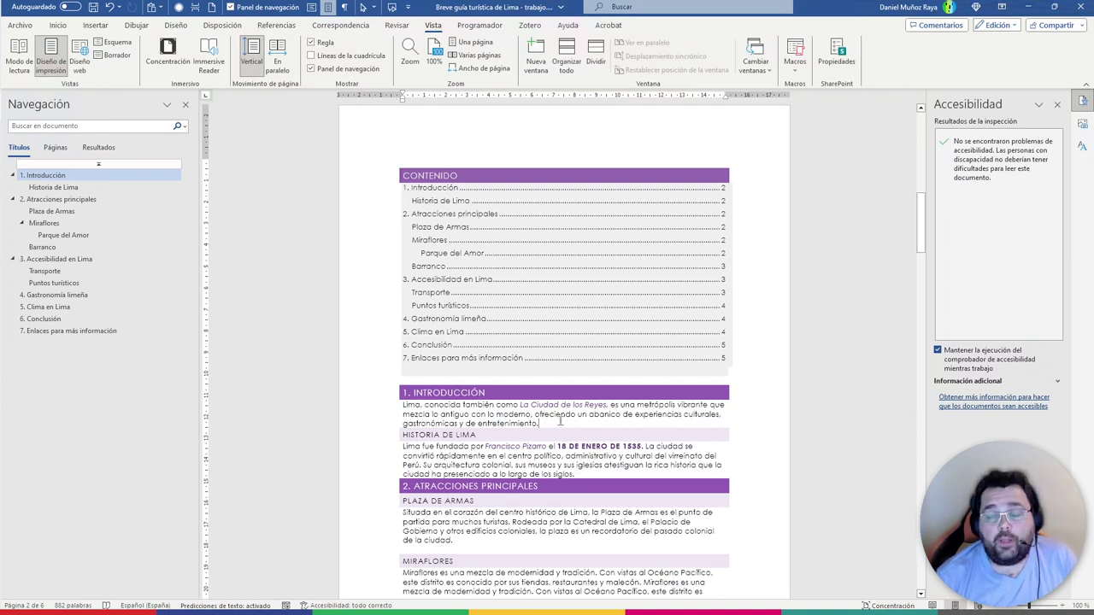
pyautogui.scroll(-3, 598, 385)
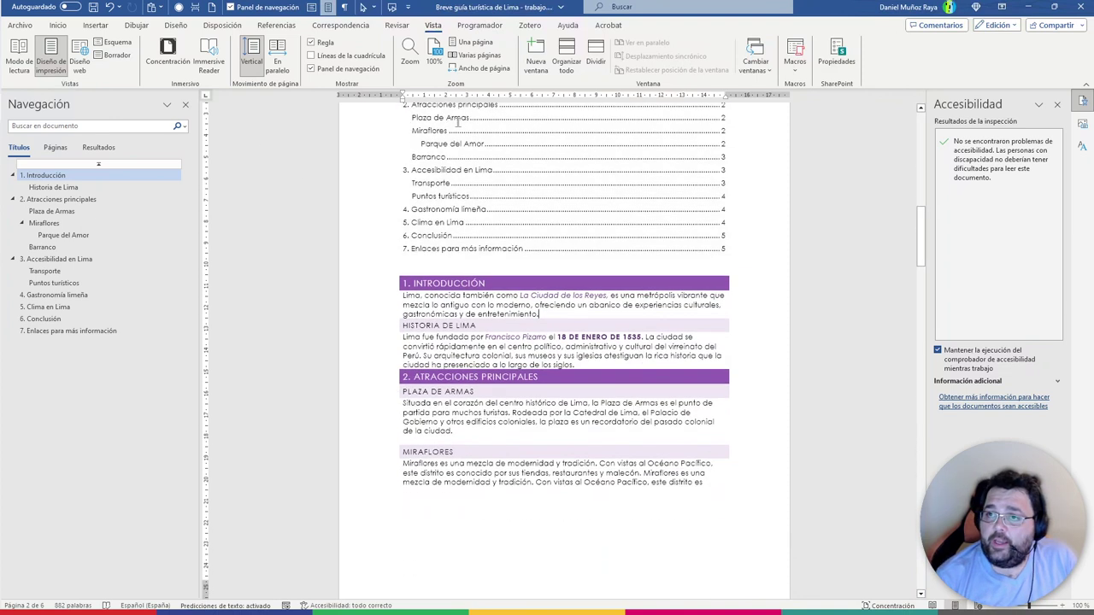
pyautogui.click(56, 26)
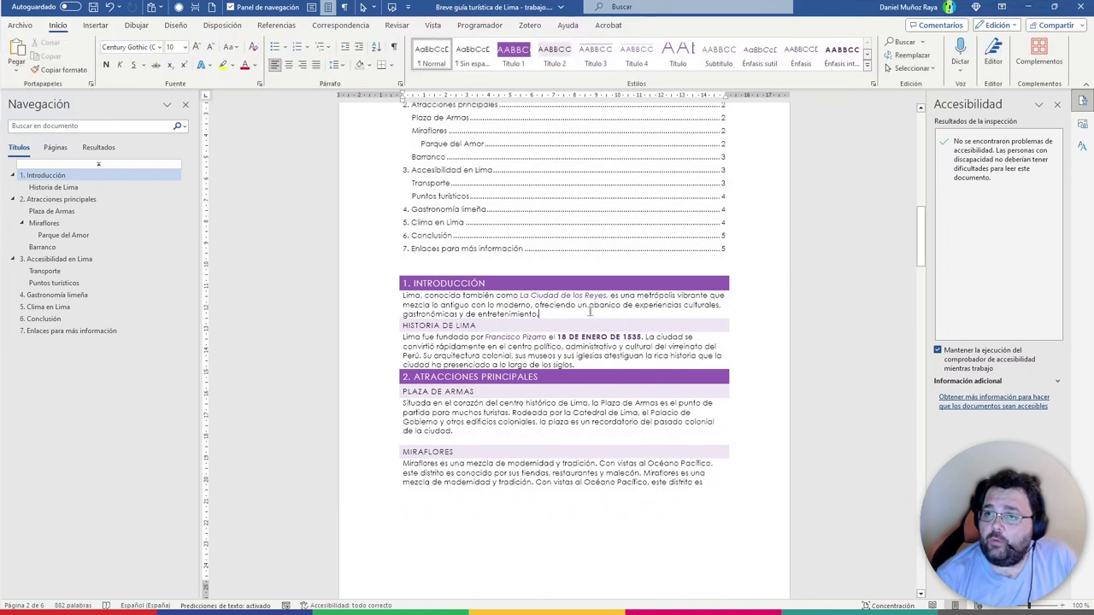
pyautogui.moveTo(488, 326)
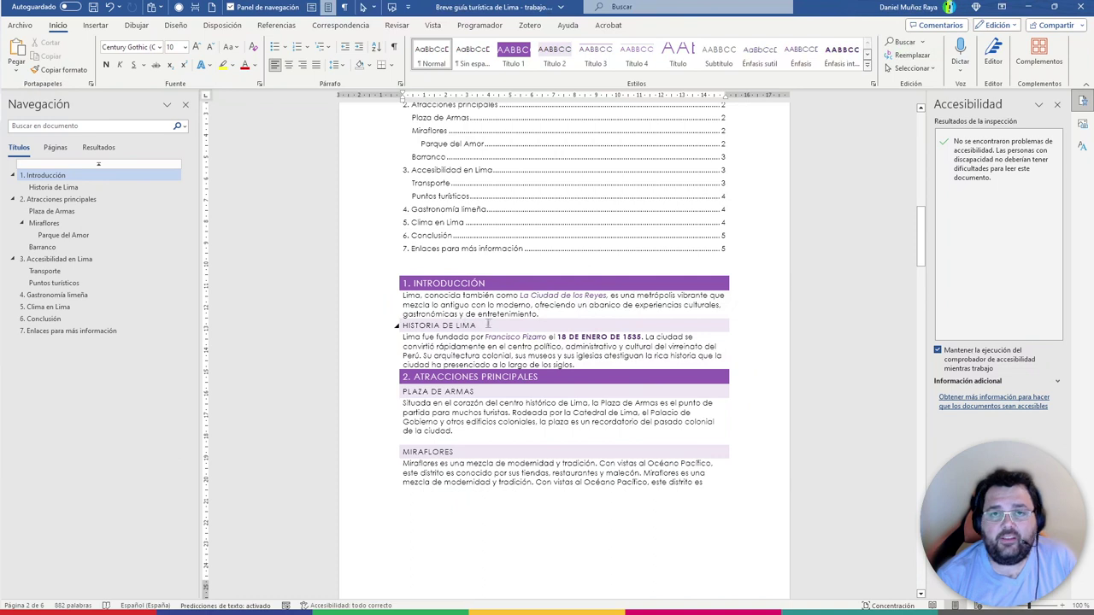
pyautogui.click(509, 305)
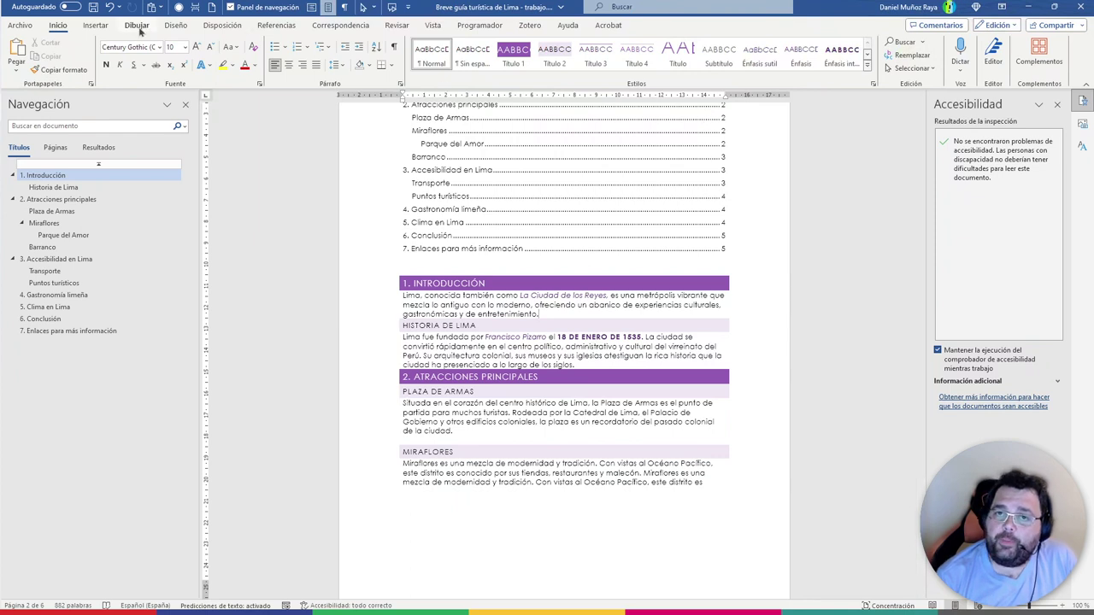
# Choose the Accesible MSO 1 font set from Diseño > Fuentes
pyautogui.click(173, 26)
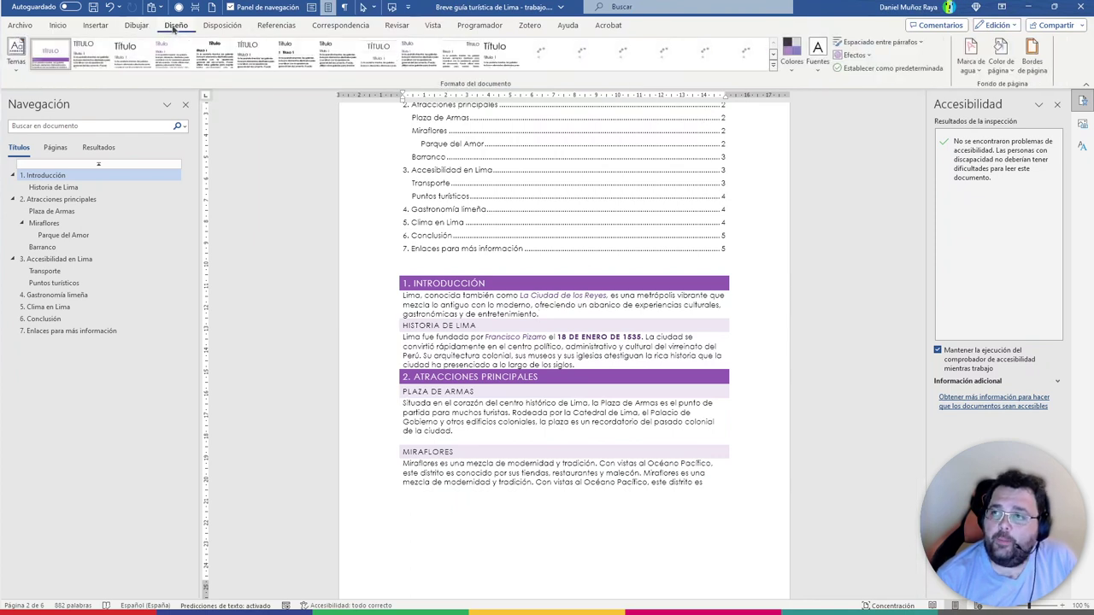
pyautogui.click(821, 69)
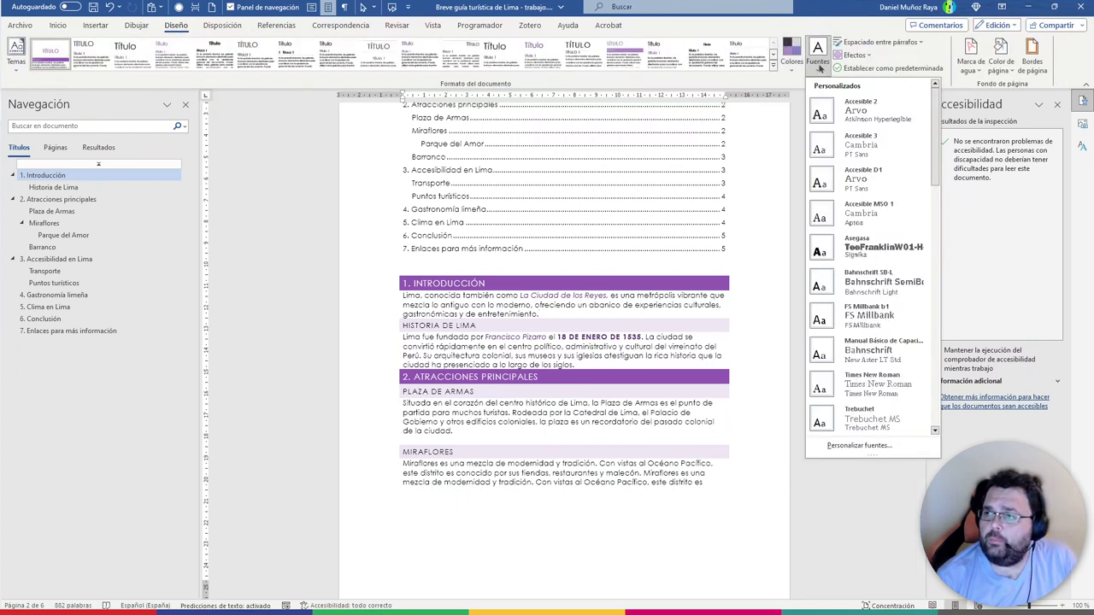
pyautogui.scroll(-3, 863, 222)
pyautogui.scroll(-3, 864, 223)
pyautogui.scroll(-3, 863, 221)
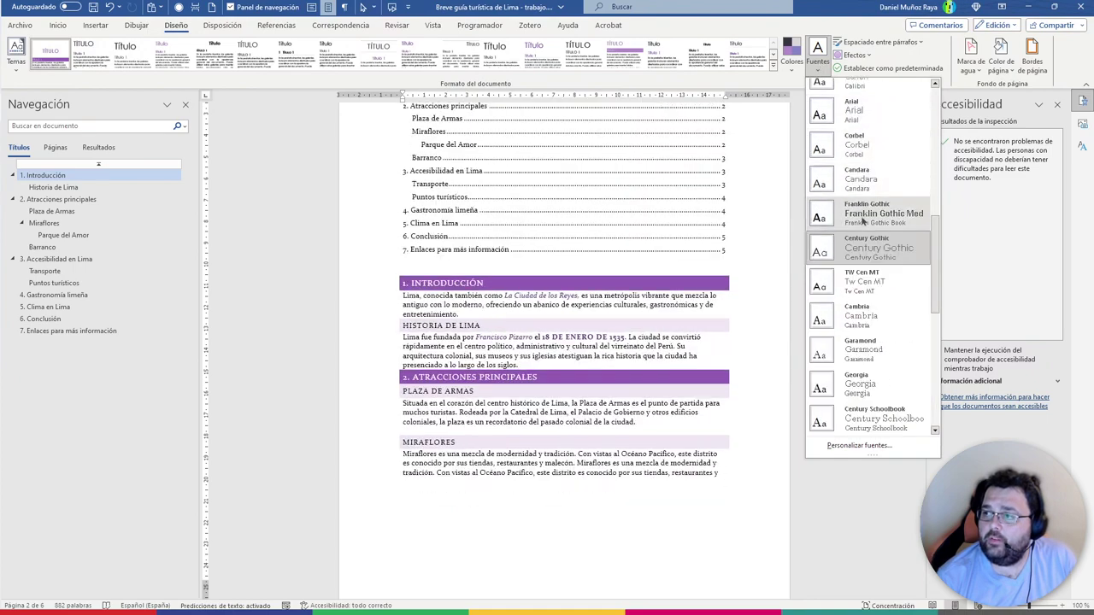
pyautogui.scroll(-5, 864, 221)
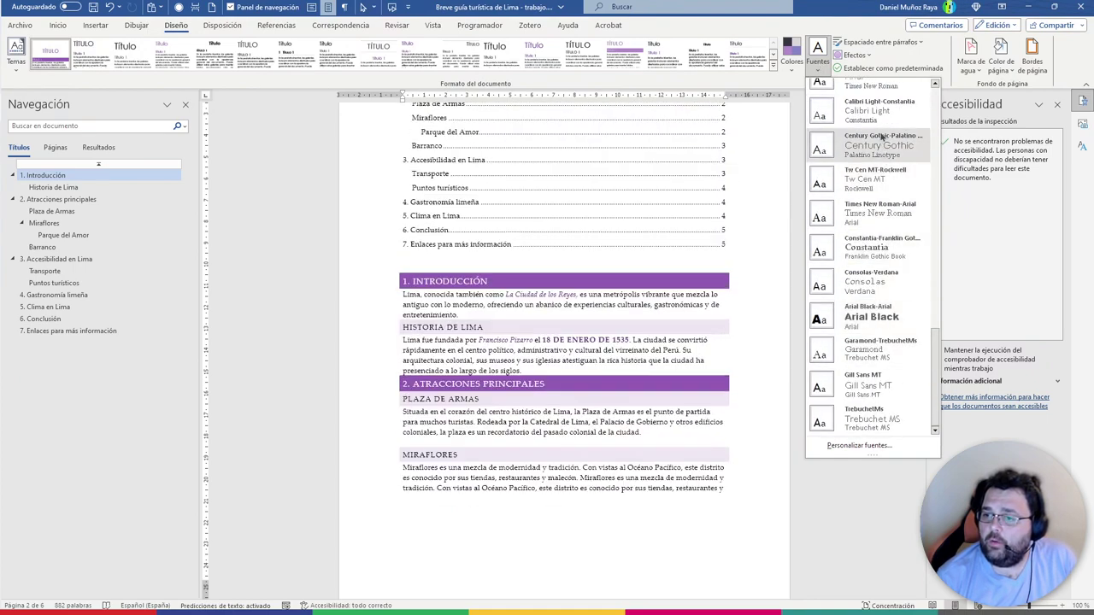
pyautogui.scroll(7, 864, 427)
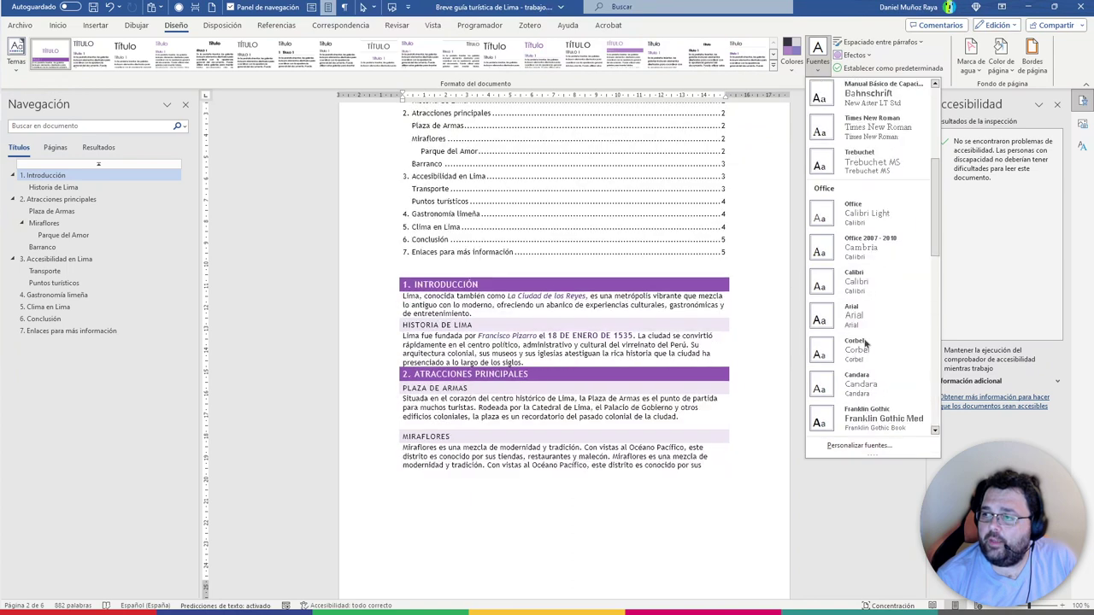
pyautogui.scroll(7, 868, 419)
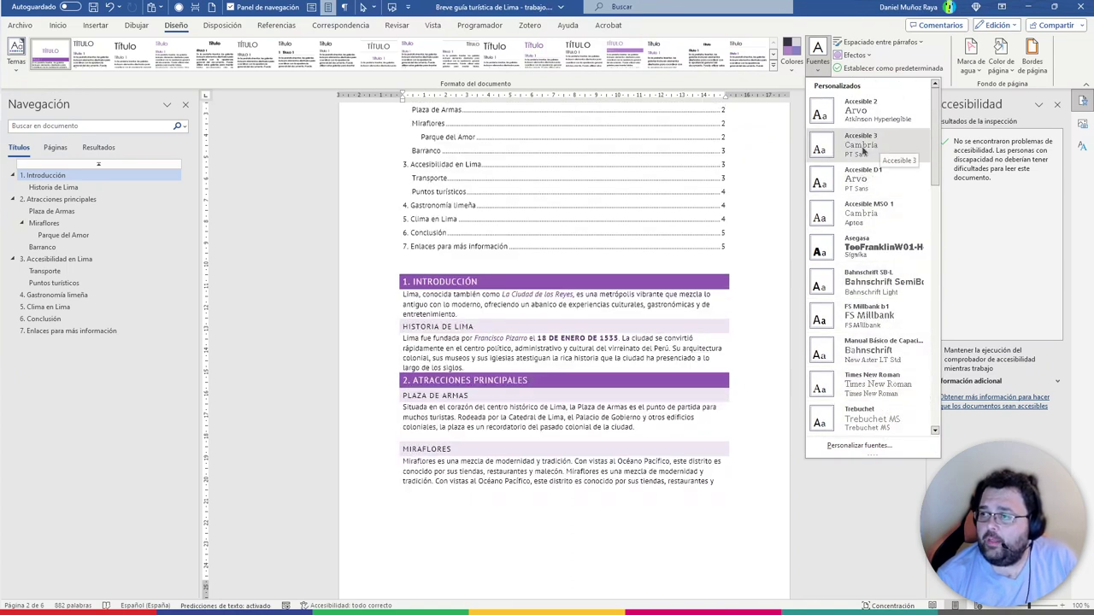
pyautogui.click(874, 221)
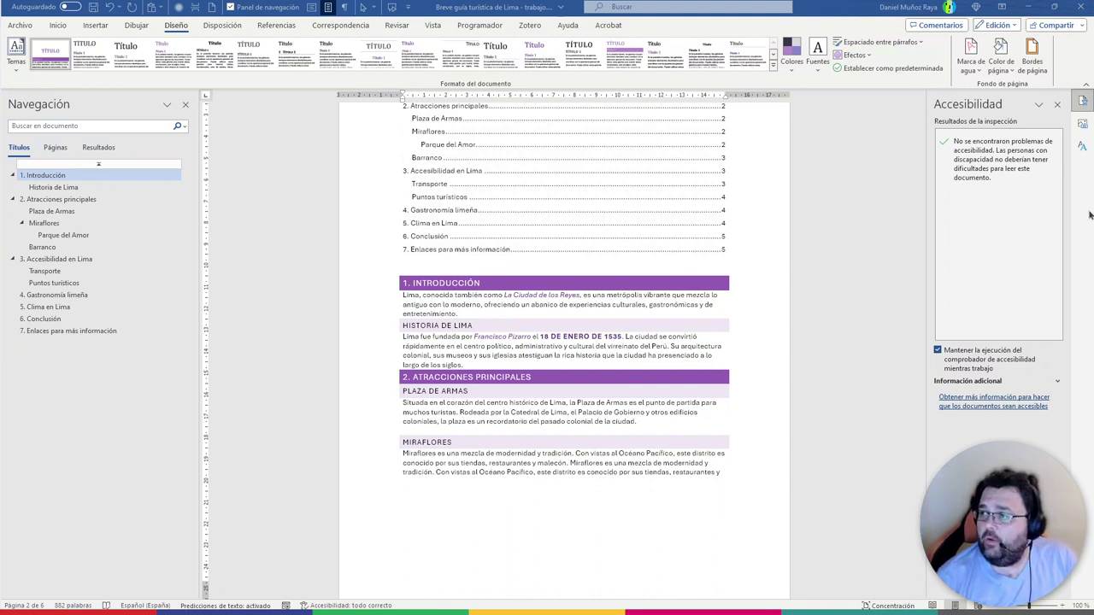
# Close the accessibility results, show the Estilos pane and go to the Enlaces section
pyautogui.click(1081, 142)
pyautogui.click(1079, 104)
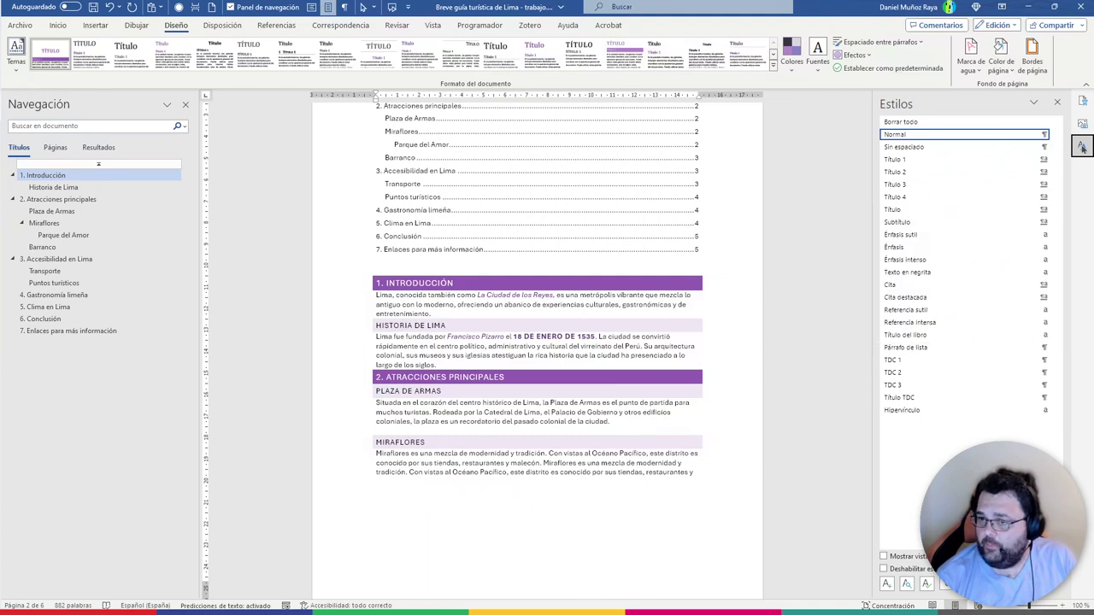
pyautogui.click(73, 334)
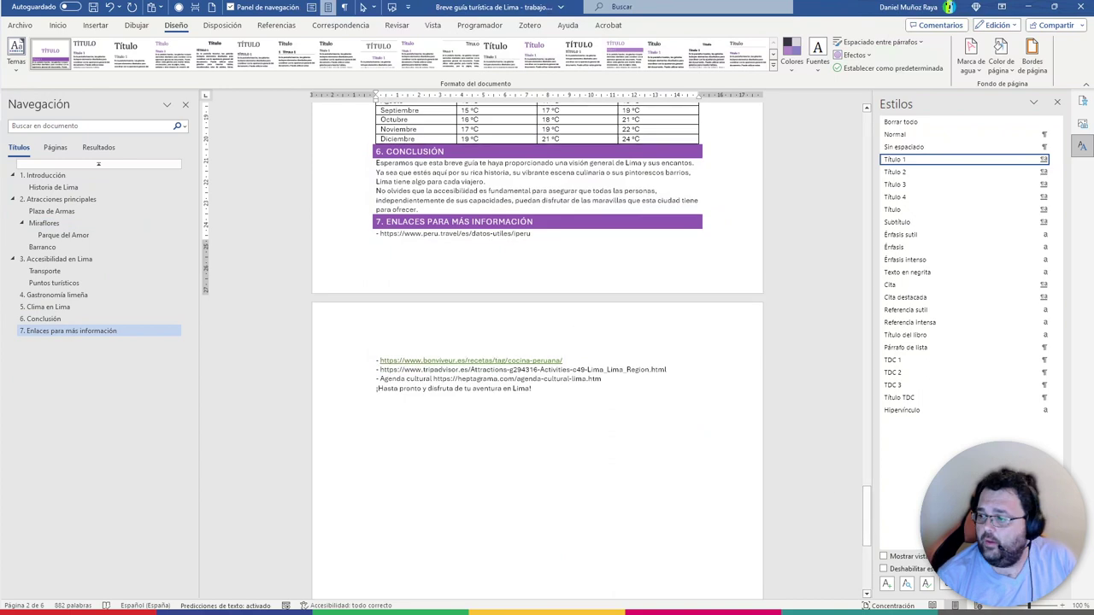
pyautogui.scroll(2, 855, 555)
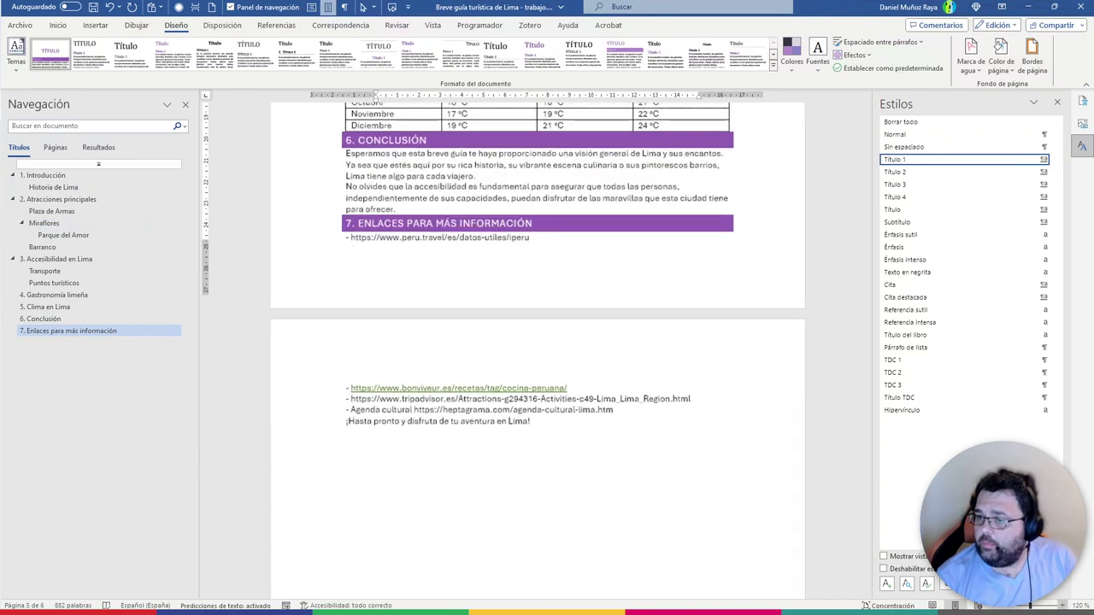
pyautogui.click(540, 240)
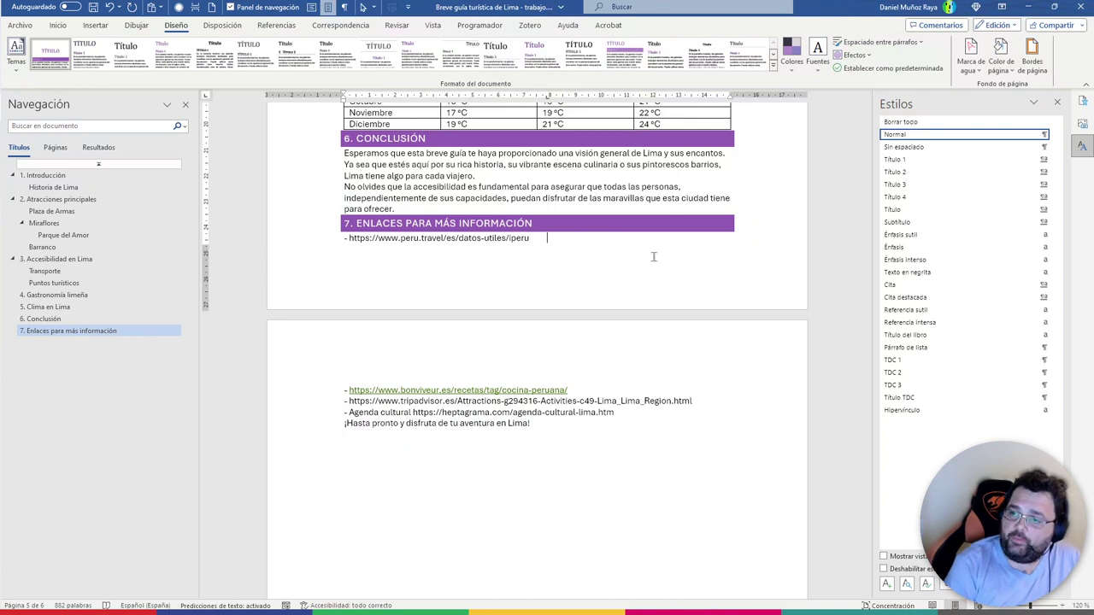
# Autoformat the peru.travel, tripadvisor and heptagrama addresses as hyperlinks, deleting the extra blank lines
pyautogui.press('Return')
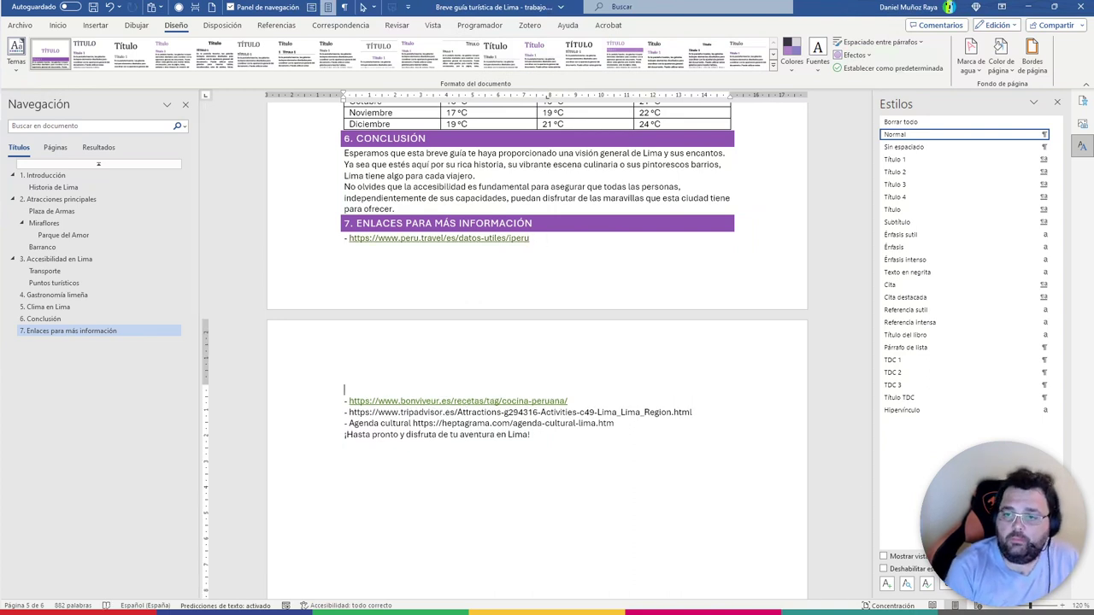
pyautogui.click(345, 7)
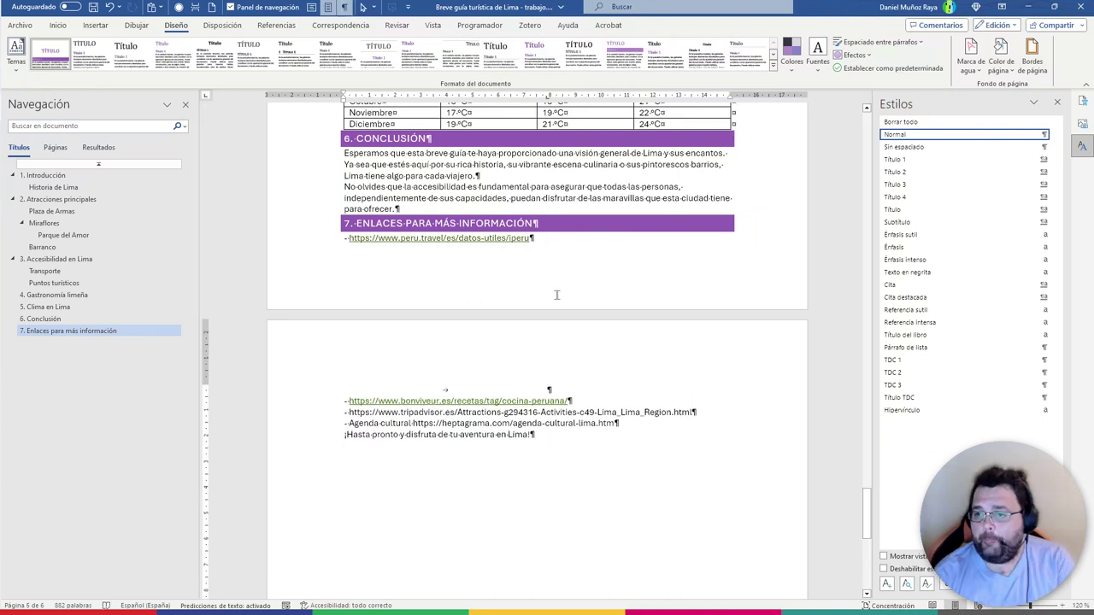
pyautogui.press('BackSpace')
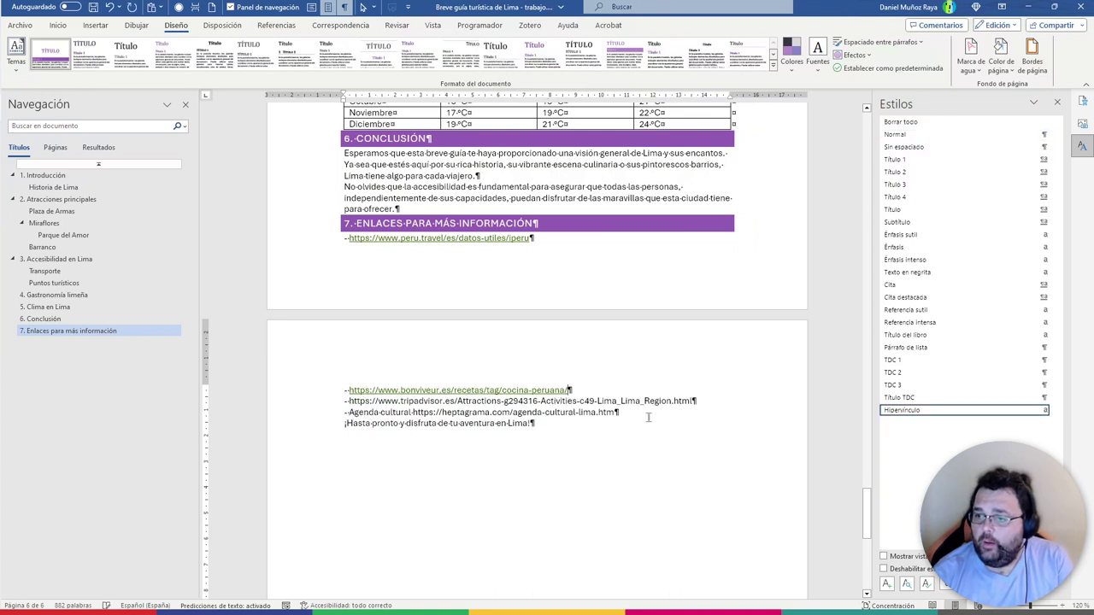
pyautogui.press('Down')
pyautogui.press('End')
pyautogui.press('Return')
pyautogui.press('BackSpace')
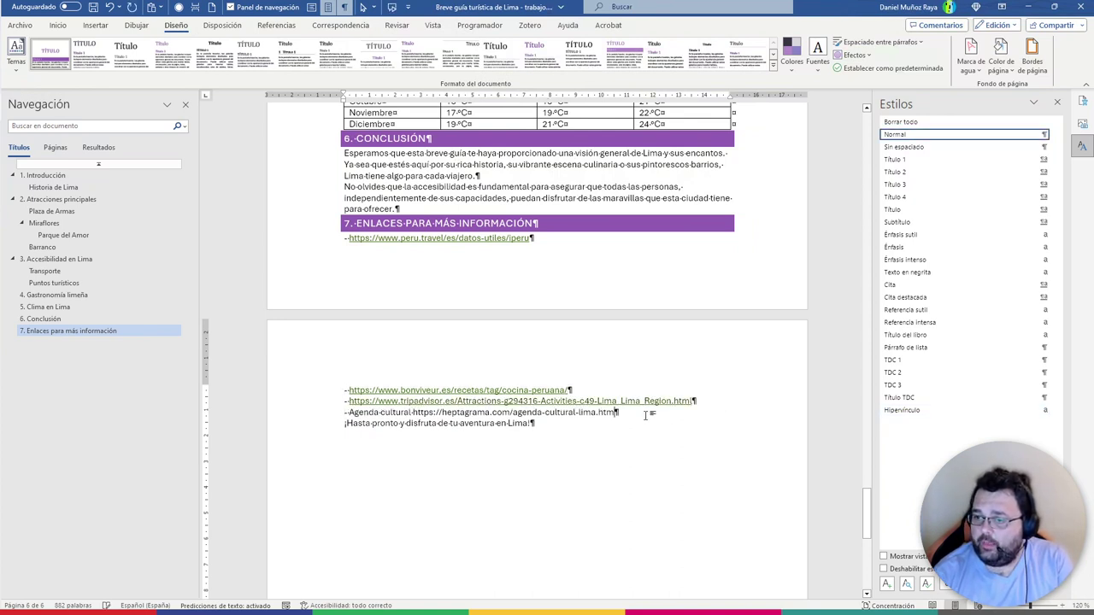
pyautogui.press('Return')
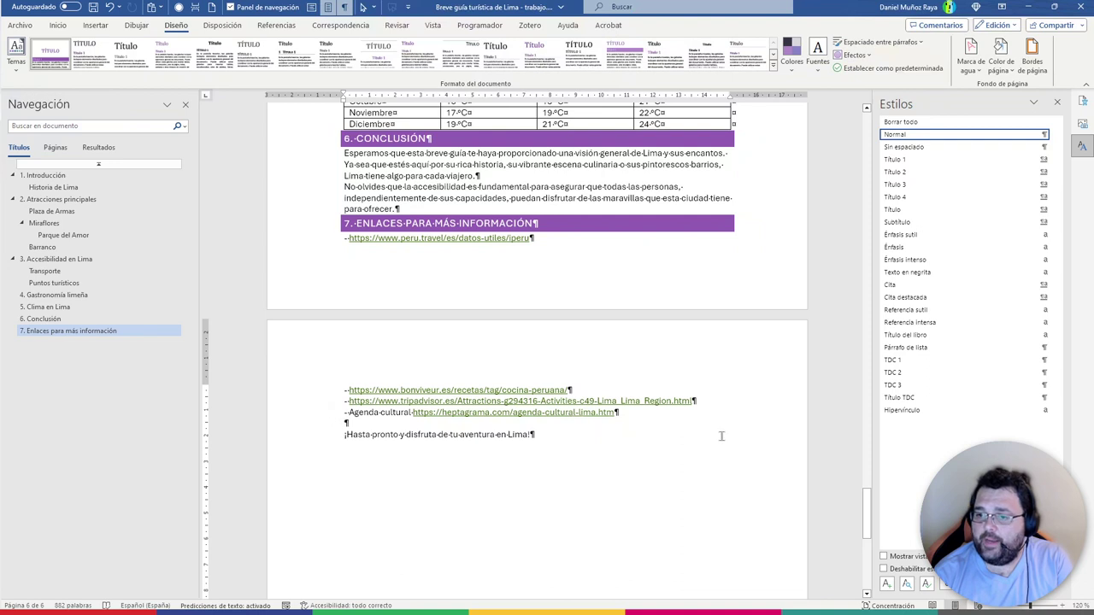
pyautogui.press('BackSpace')
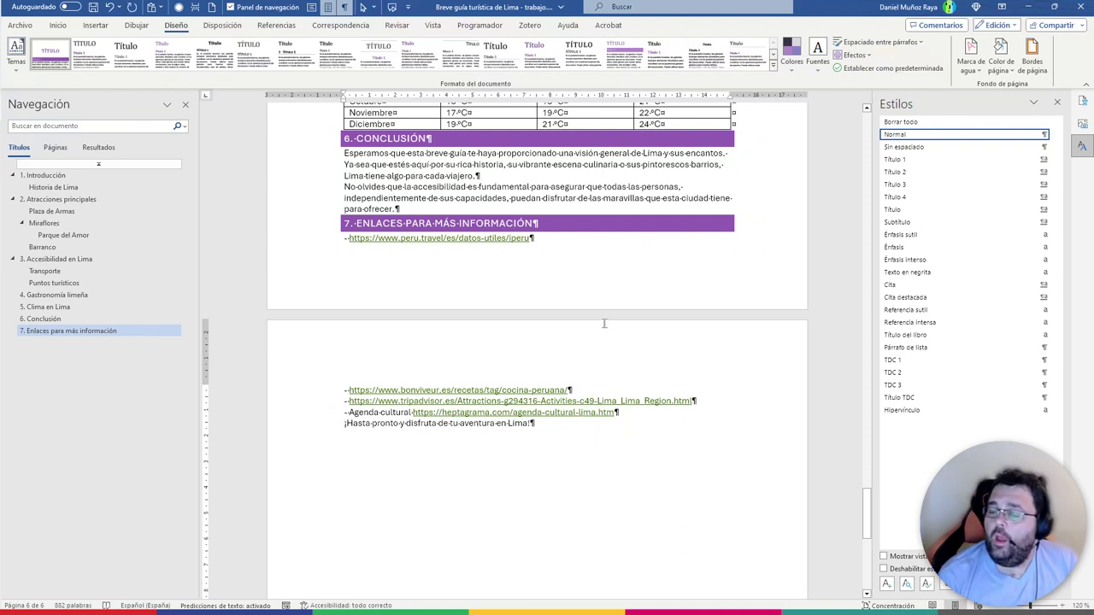
pyautogui.click(551, 237)
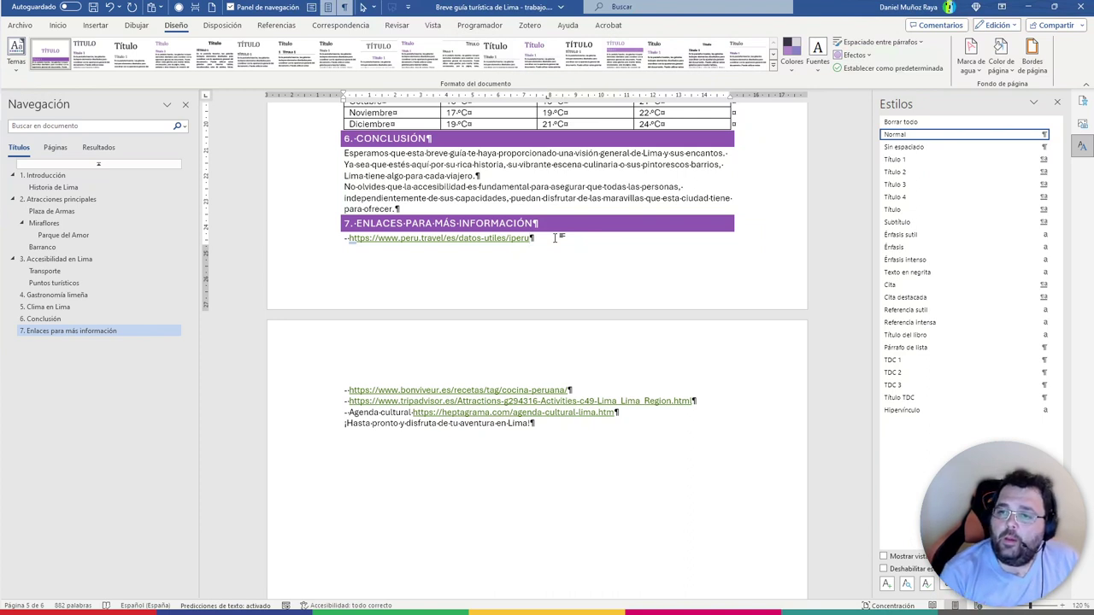
# Change the iperu link's display text to 'iPerú: Información Turística'
pyautogui.rightClick(475, 238)
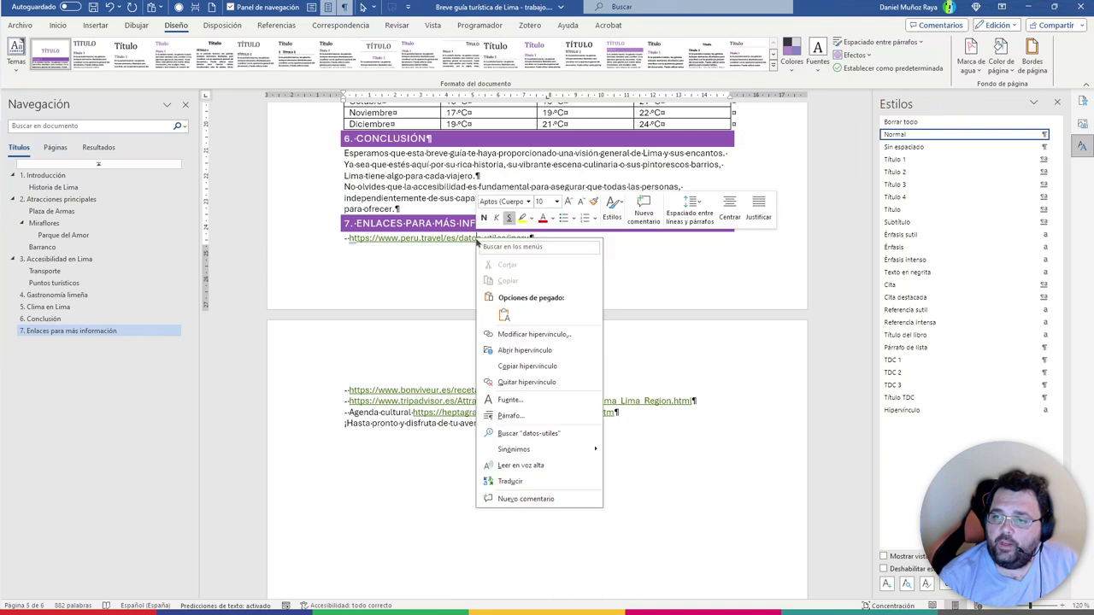
pyautogui.click(538, 334)
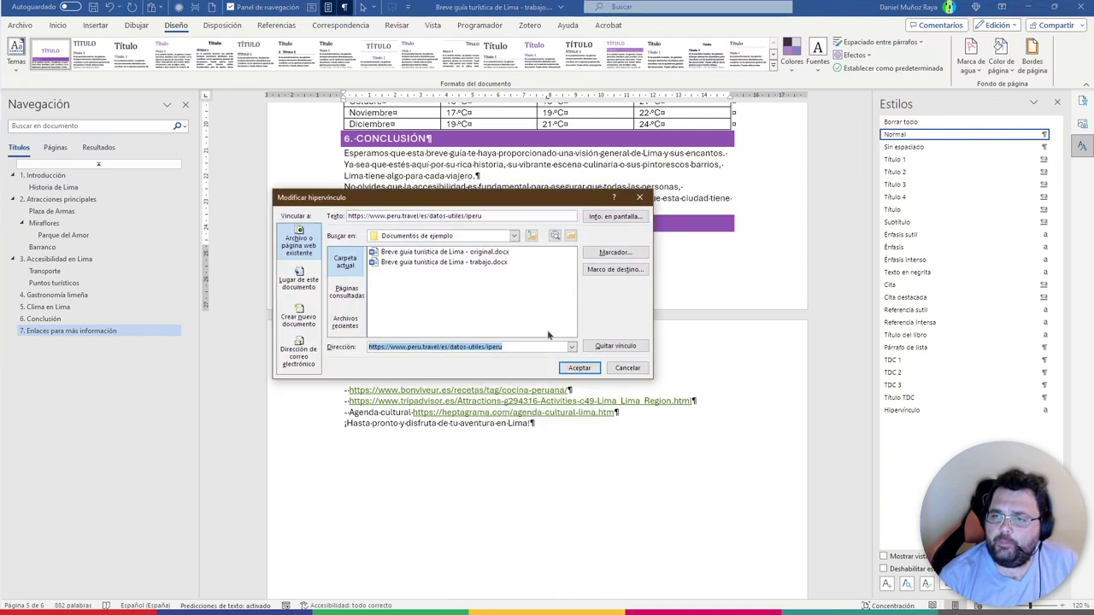
pyautogui.moveTo(441, 203); pyautogui.dragTo(406, 237)
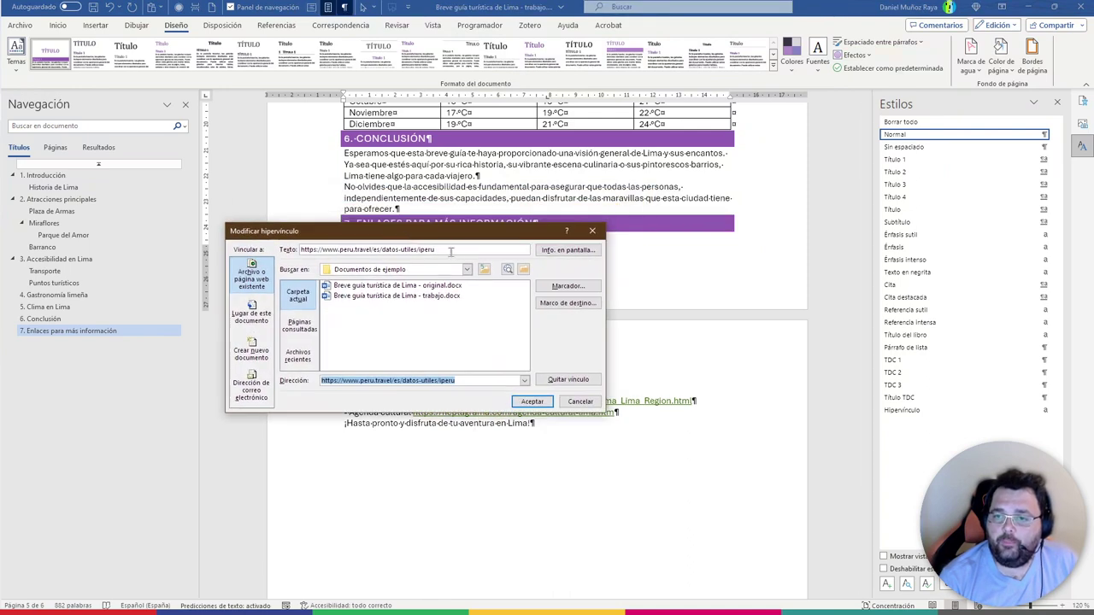
pyautogui.click(474, 380)
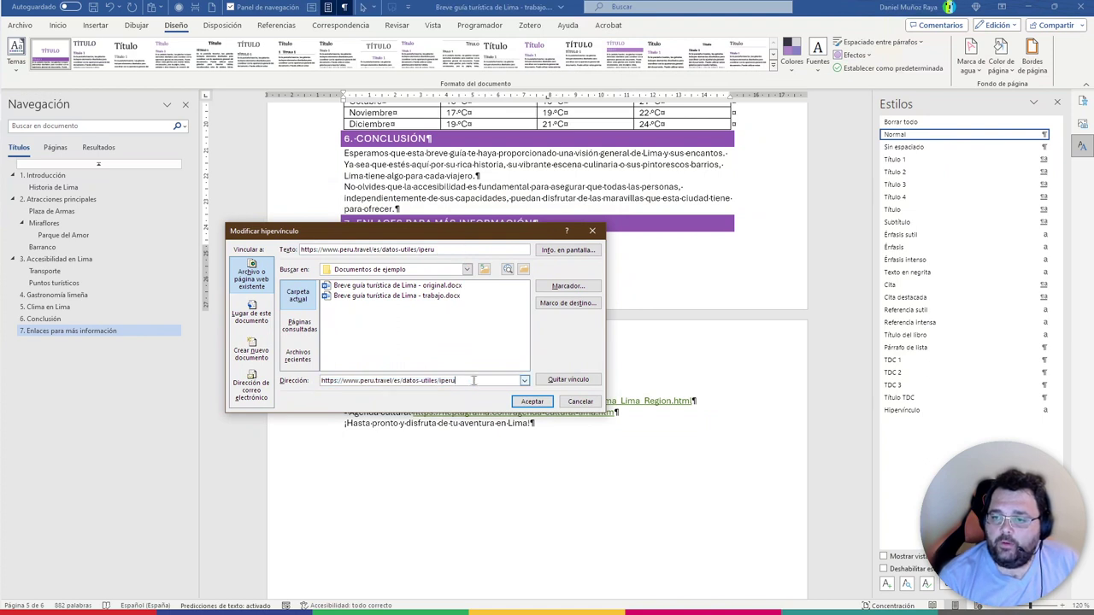
pyautogui.moveTo(473, 380); pyautogui.dragTo(316, 378)
pyautogui.click(487, 380)
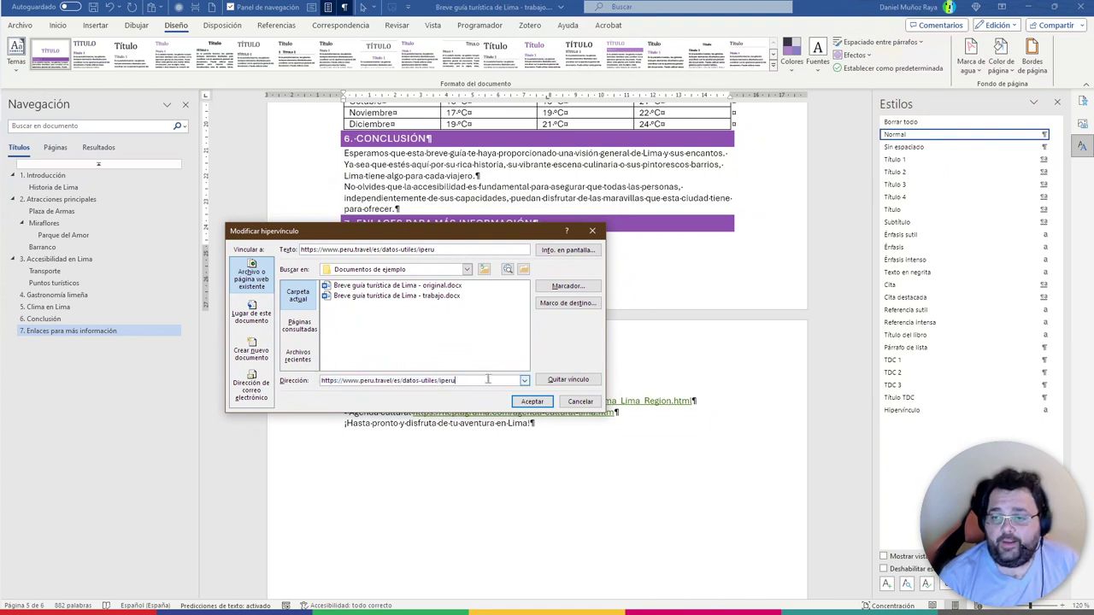
pyautogui.moveTo(487, 380); pyautogui.dragTo(311, 381)
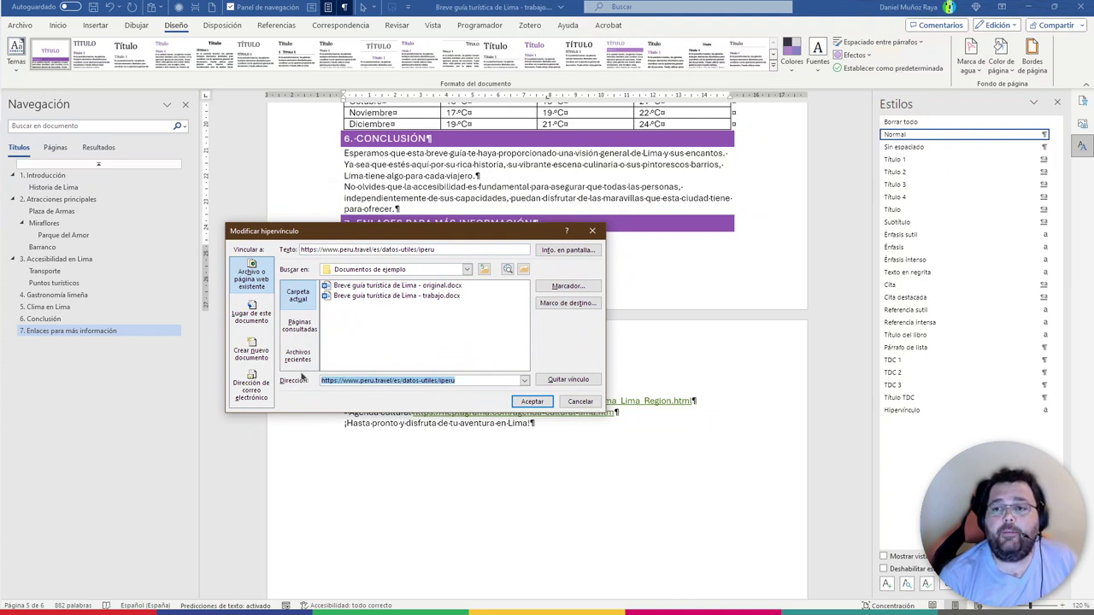
pyautogui.moveTo(441, 250); pyautogui.dragTo(248, 249)
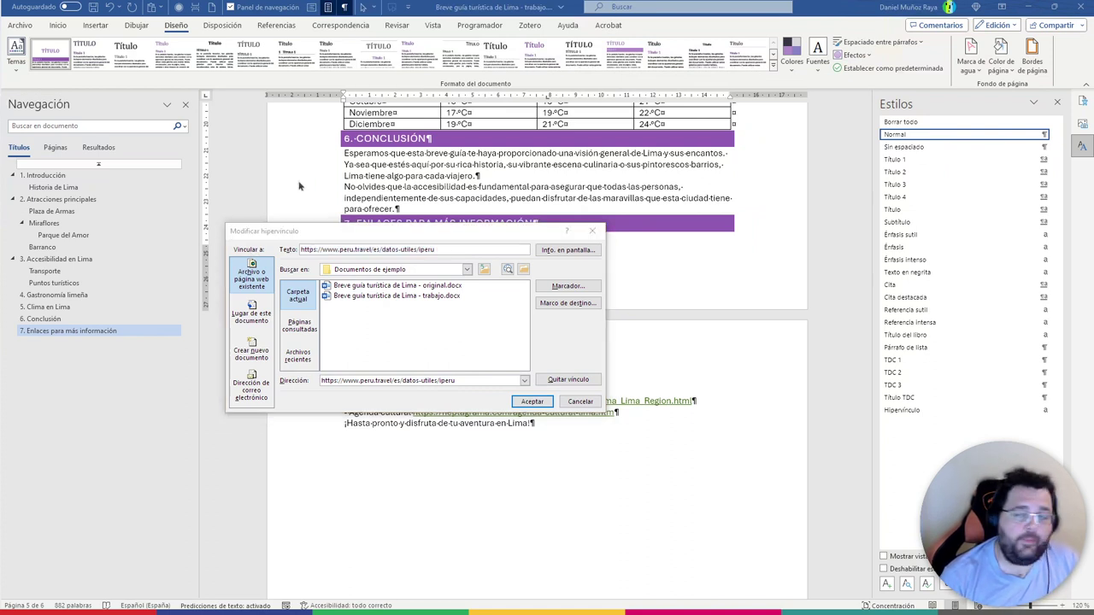
pyautogui.click(444, 251)
pyautogui.write('iPerú: Información Turística')
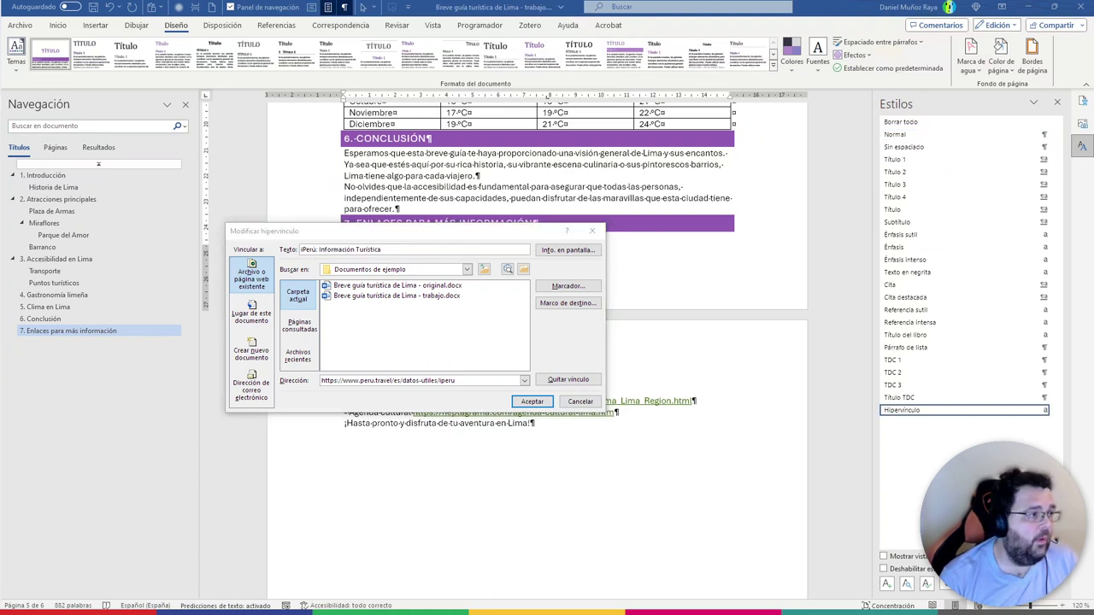
pyautogui.click(466, 232)
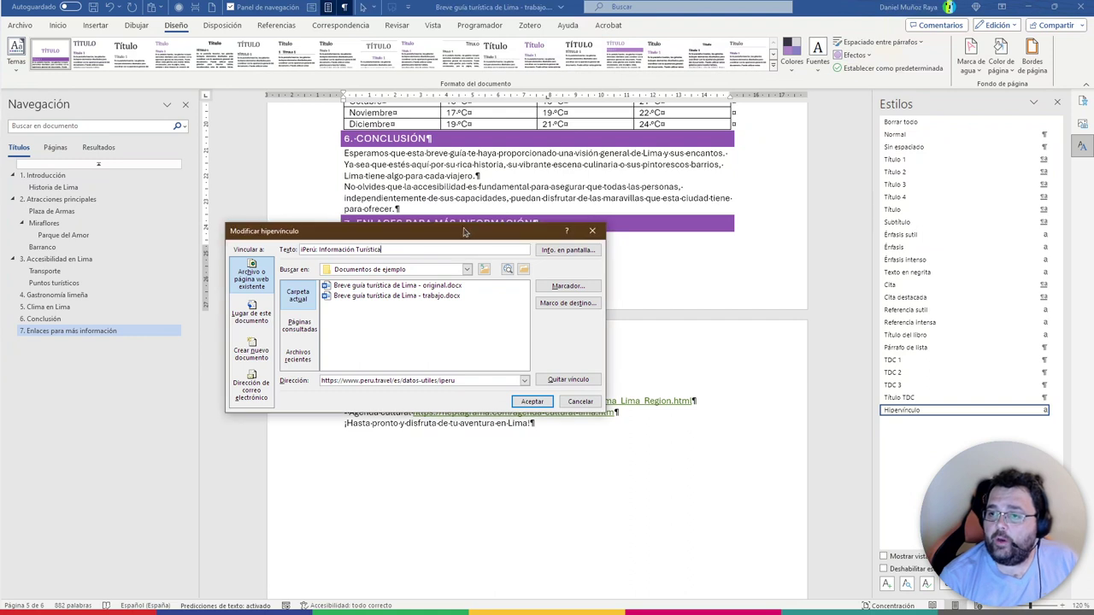
# Add a screen tip describing Peru's official tourism information service and apply the link changes
pyautogui.click(571, 250)
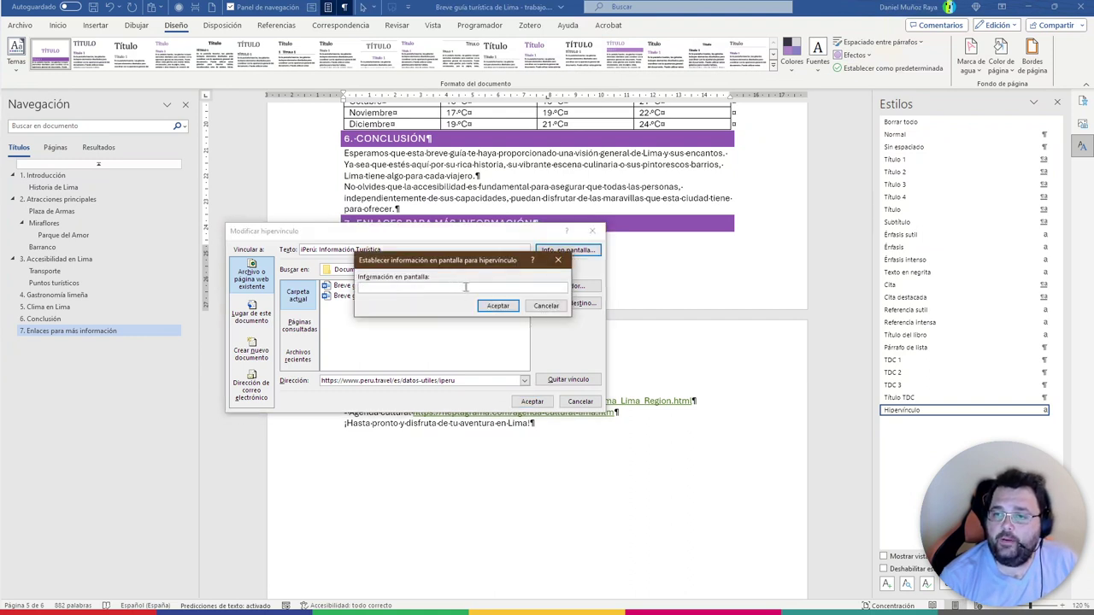
pyautogui.write('Servicio oficial de información turística en Perú.')
pyautogui.click(498, 305)
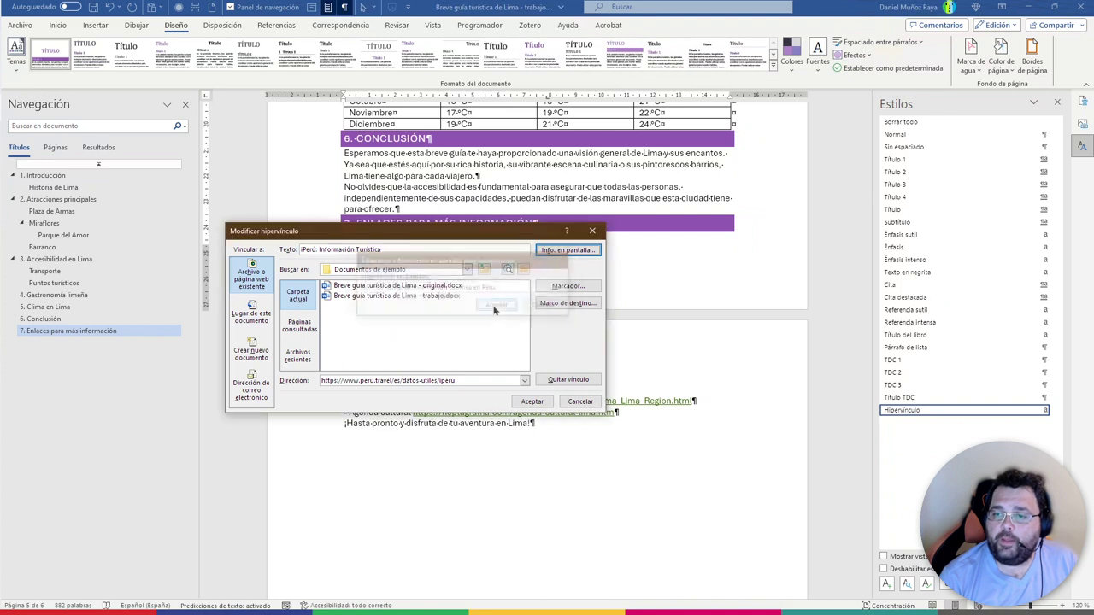
pyautogui.click(534, 402)
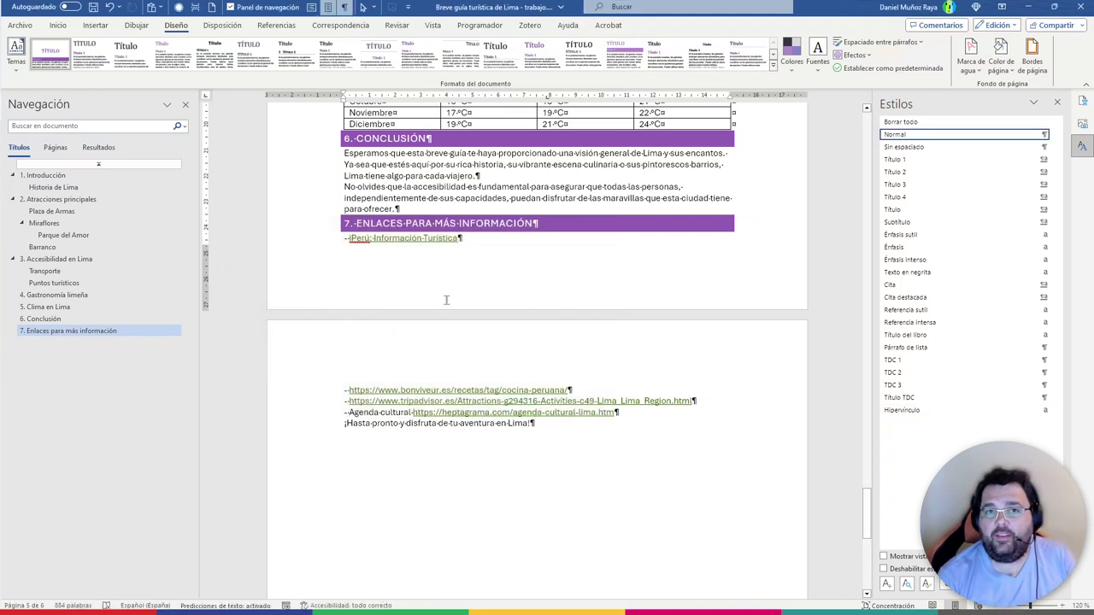
pyautogui.moveTo(407, 238)
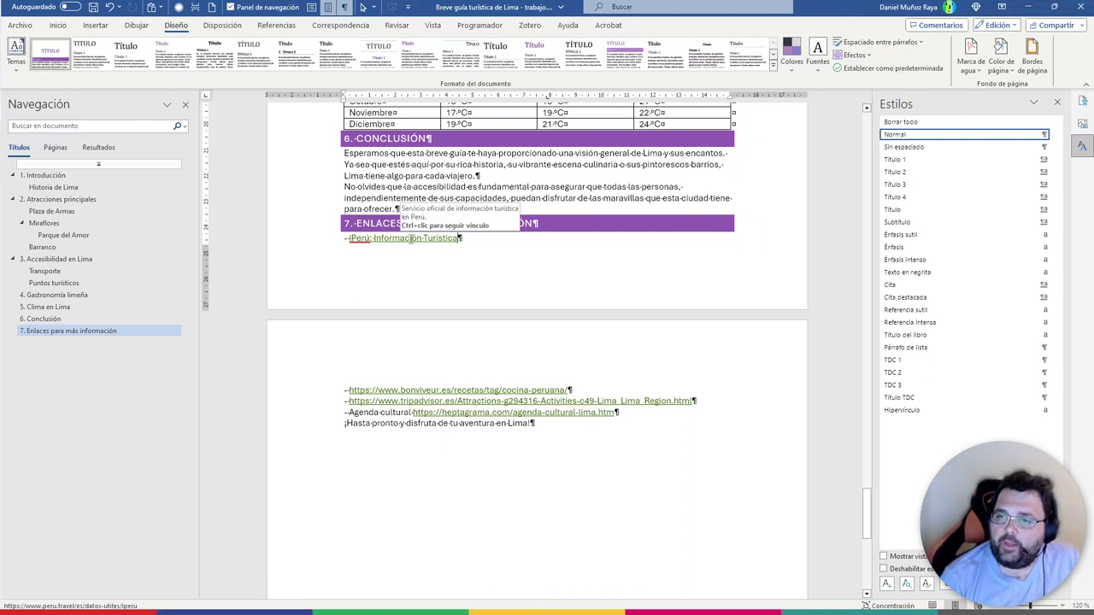
pyautogui.moveTo(480, 243); pyautogui.dragTo(349, 243)
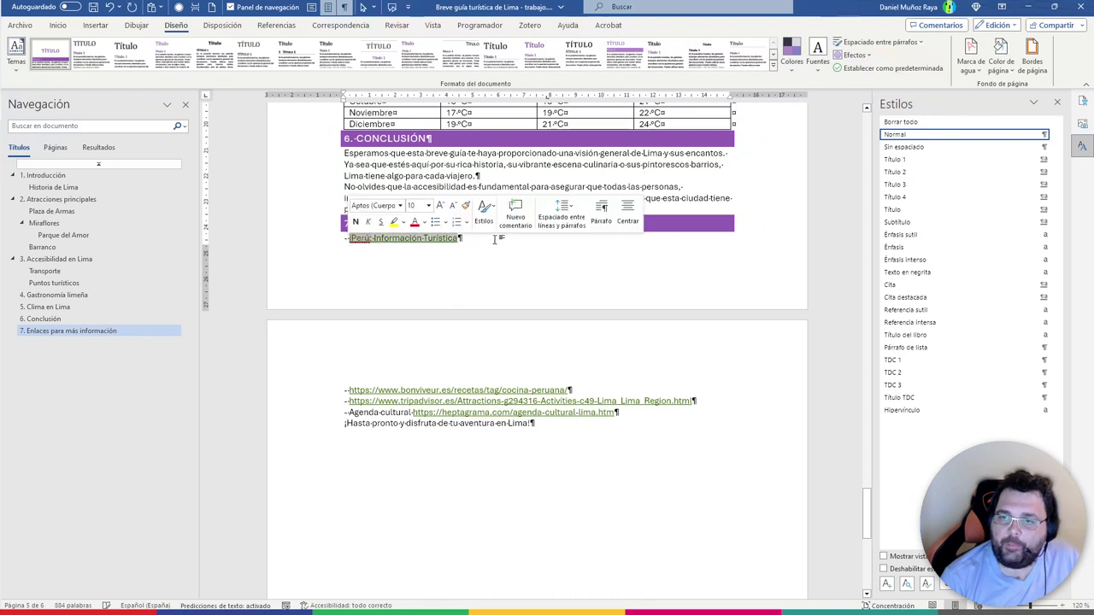
pyautogui.click(407, 240)
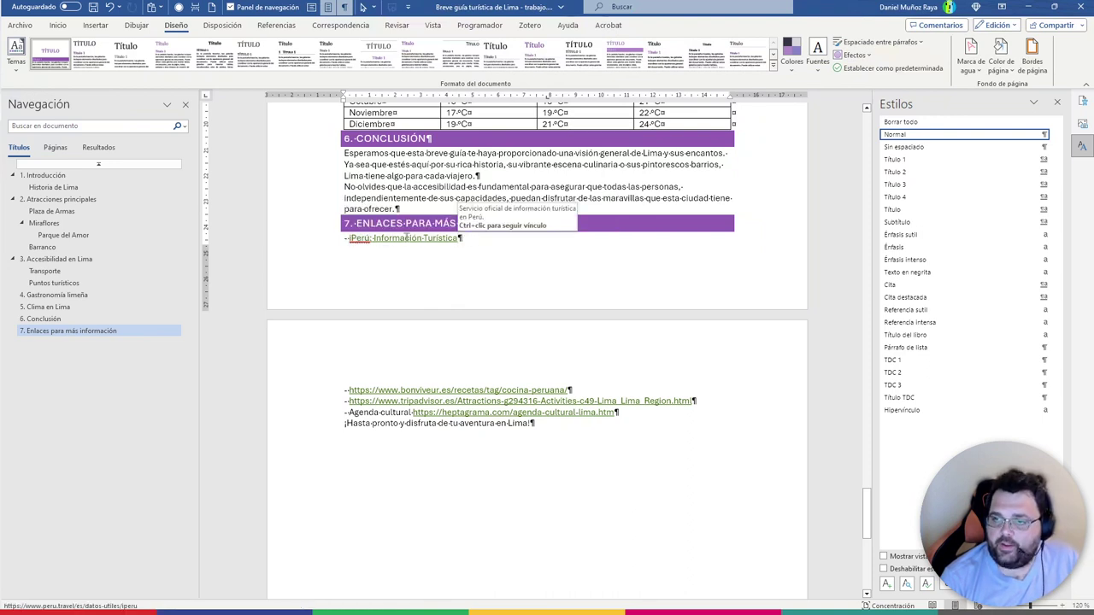
pyautogui.click(462, 239)
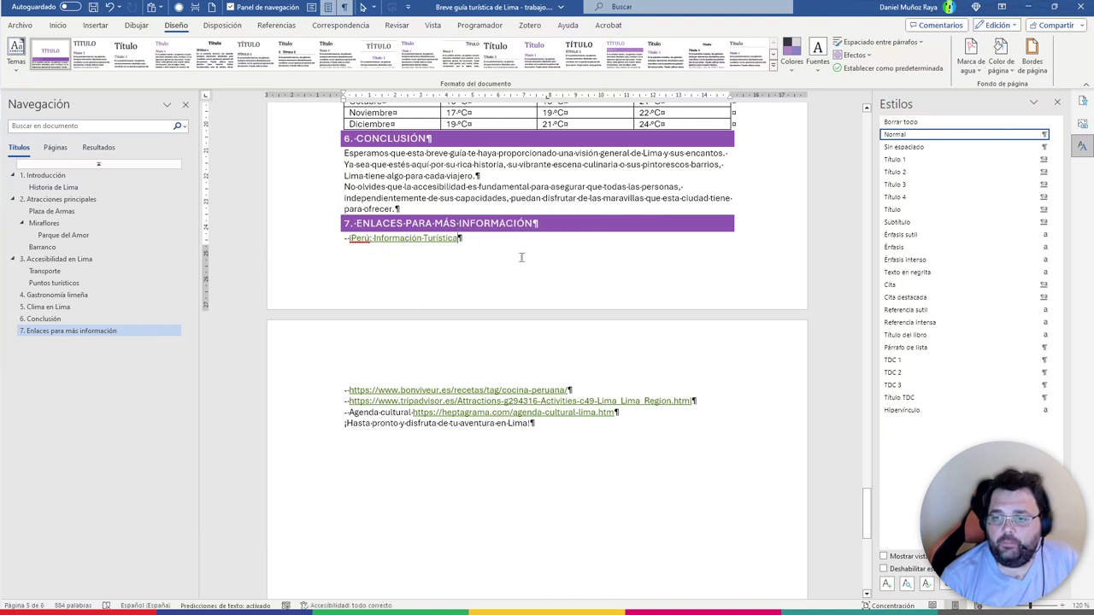
# Relabel the Bon Viveur link 'Recetas de Cocina Peruana en Bon Viveur' with a Peruvian recipes screen tip
pyautogui.click(598, 387)
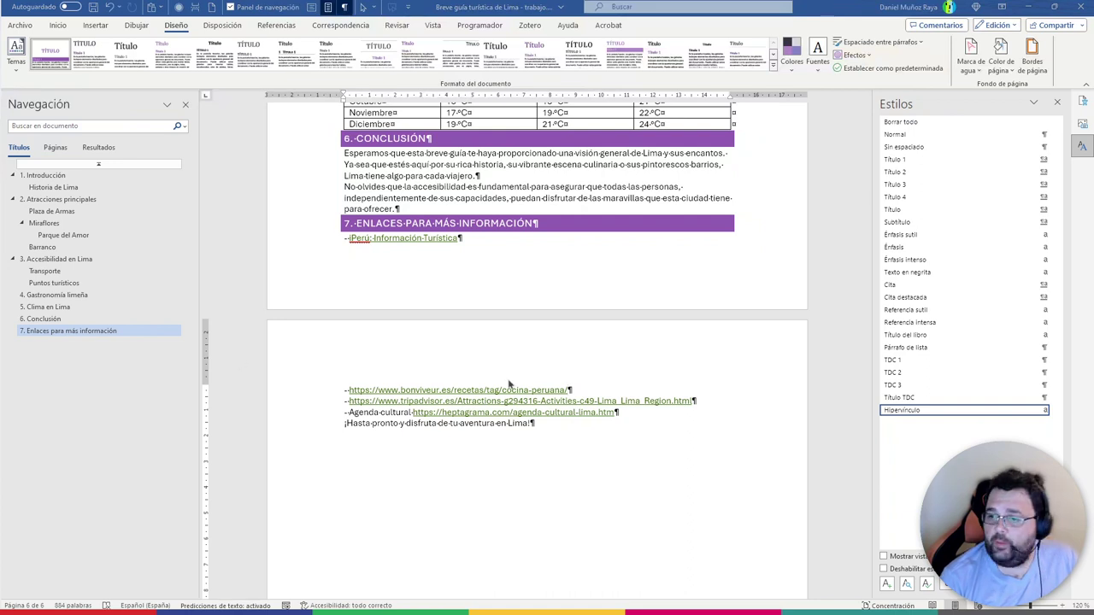
pyautogui.rightClick(530, 391)
pyautogui.click(582, 218)
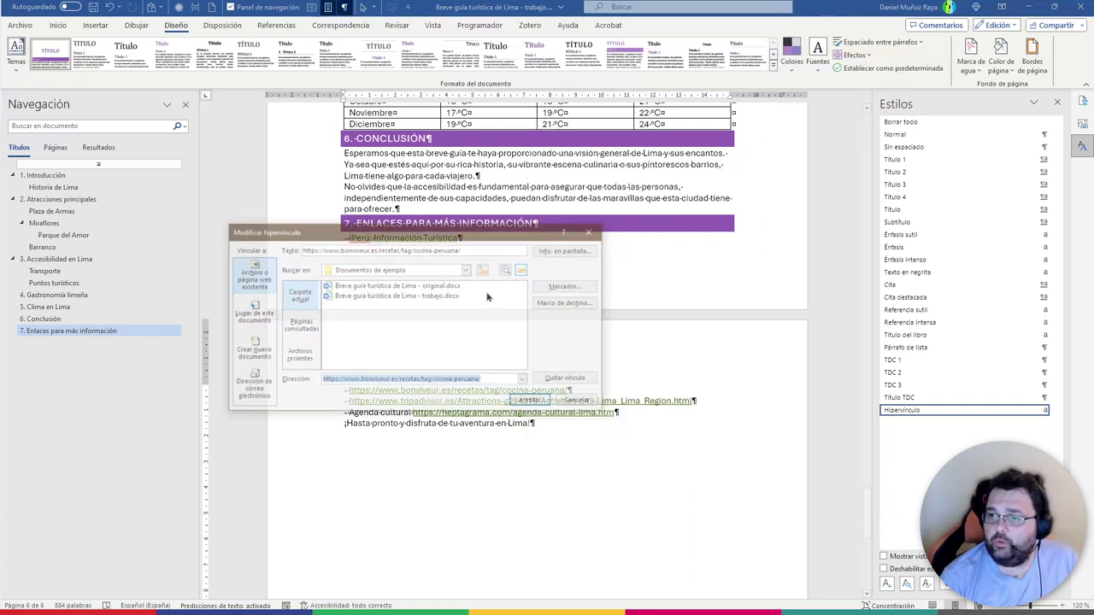
pyautogui.tripleClick(470, 249)
pyautogui.write('Recetas de Cocina Peruana en Bon Viveur')
pyautogui.click(569, 250)
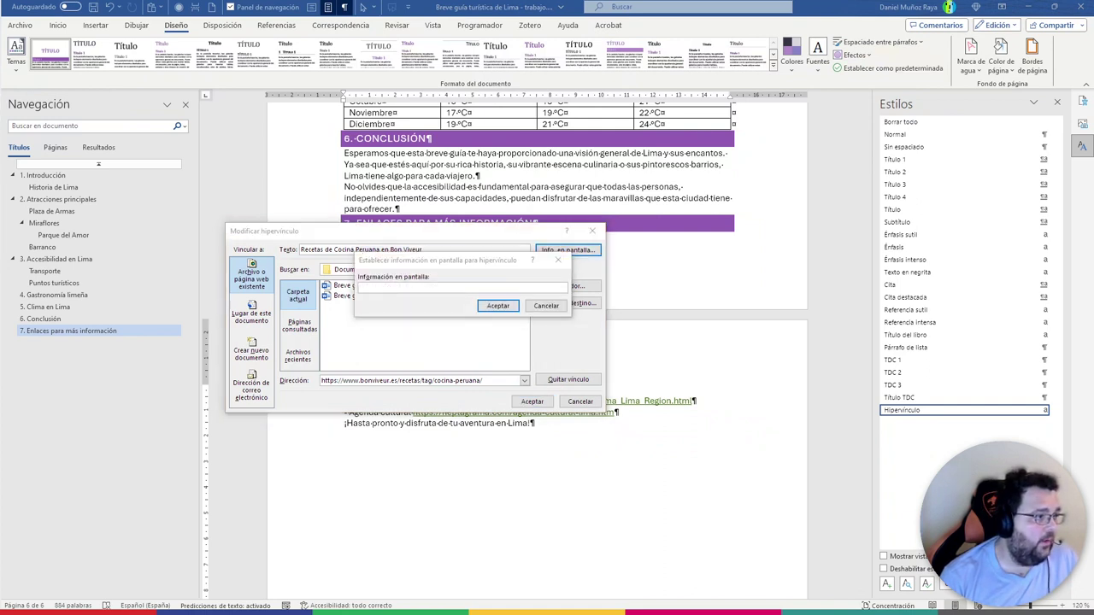
pyautogui.click(481, 286)
pyautogui.write('Colección de recetas peruanas tradicionales y modernas.')
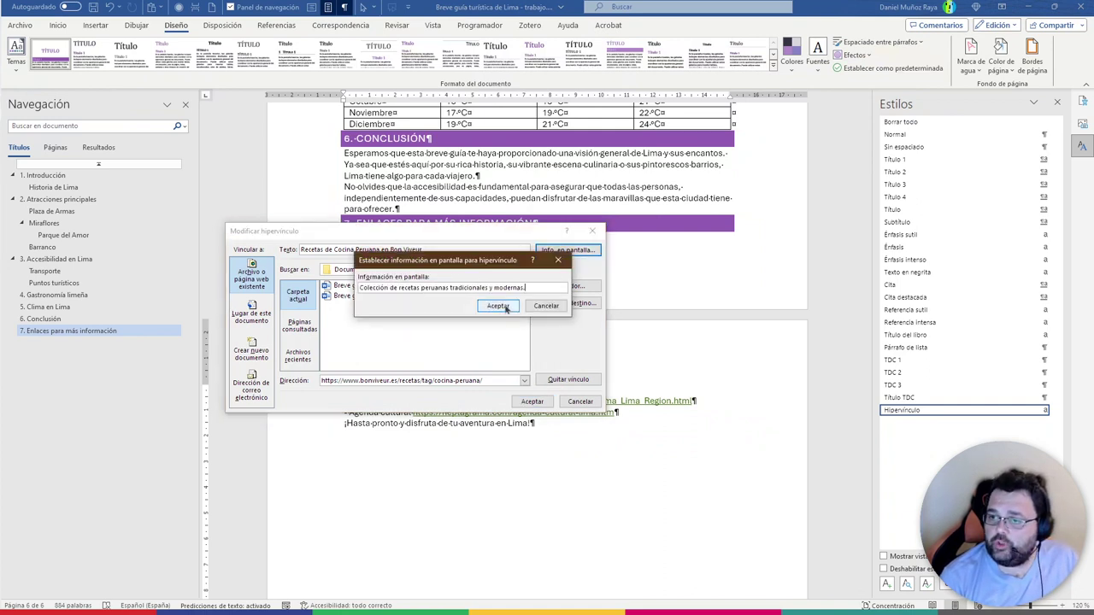
pyautogui.click(498, 305)
pyautogui.click(533, 402)
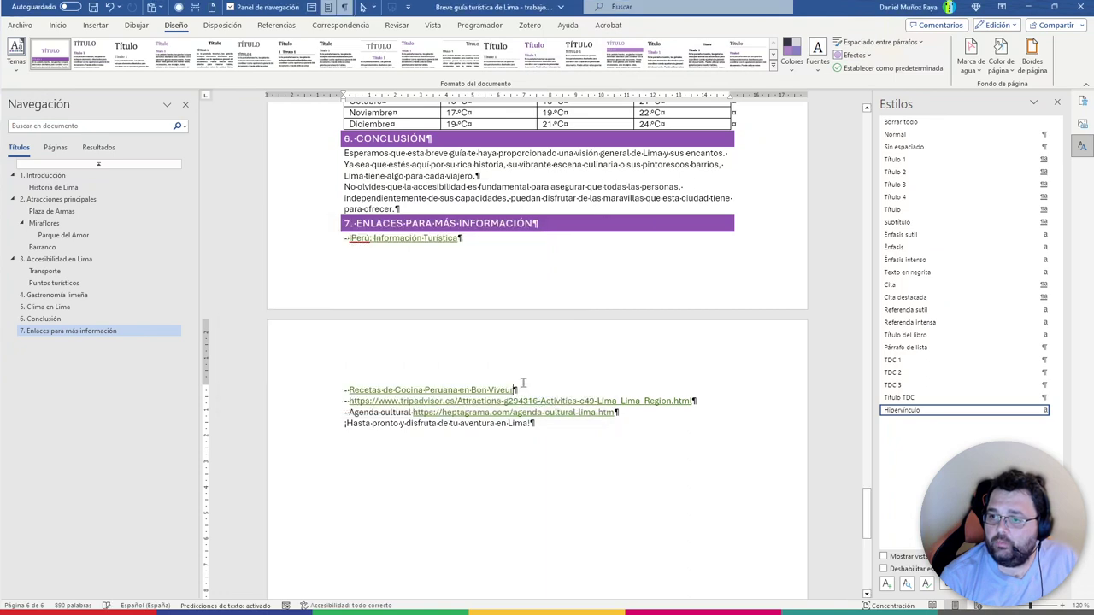
# Relabel the TripAdvisor link 'Los diez mejores museos de Lima en Tripadvisor' with a matching screen tip
pyautogui.rightClick(579, 402)
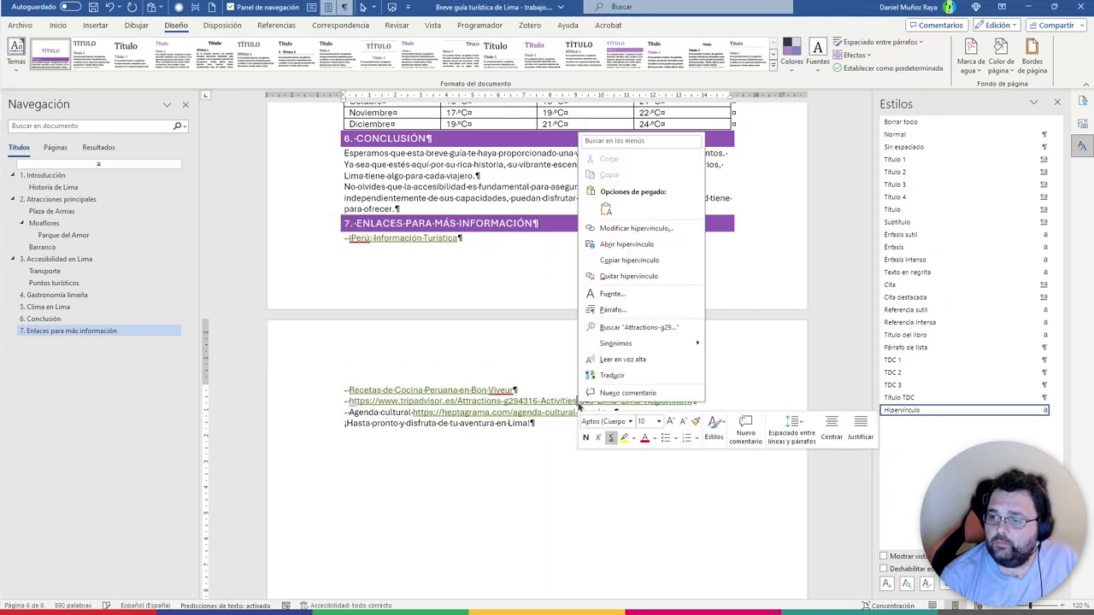
pyautogui.click(655, 232)
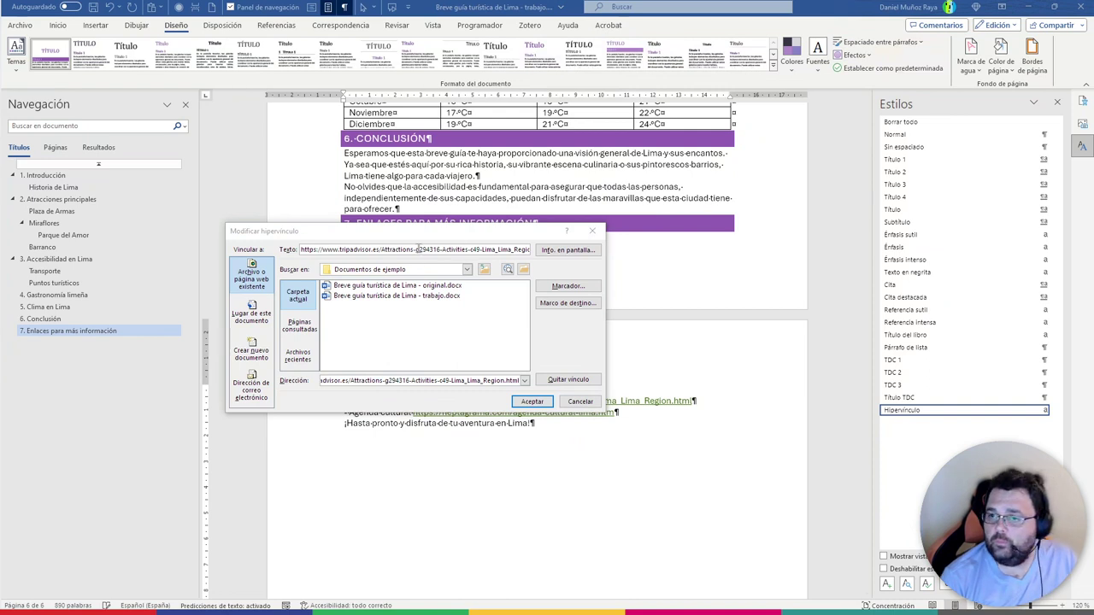
pyautogui.write('Los diez mejores museos de Lima en Tripadvisor')
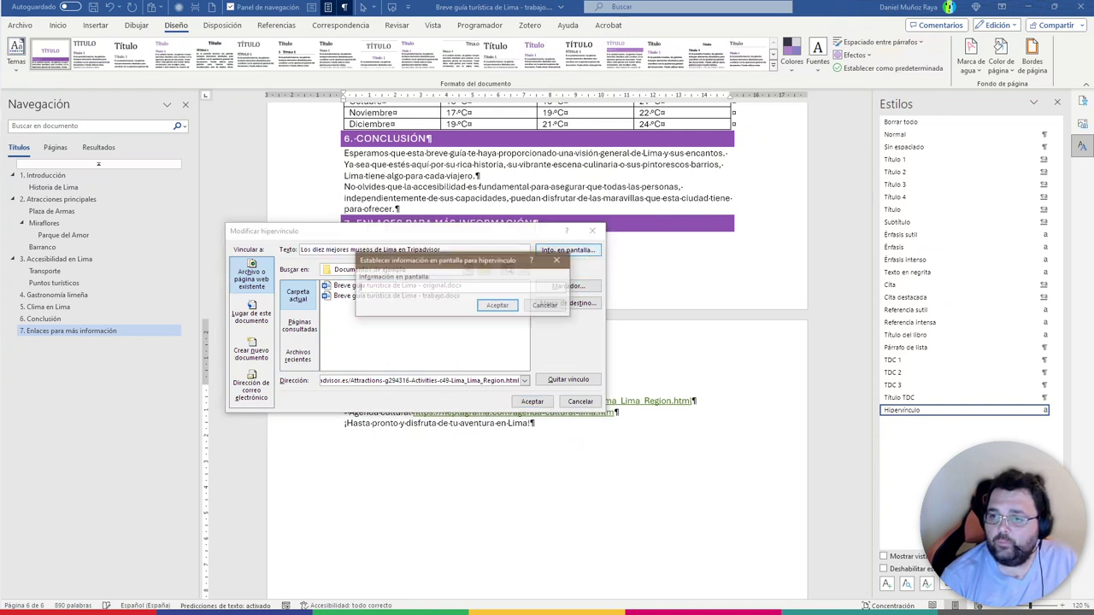
pyautogui.click(567, 249)
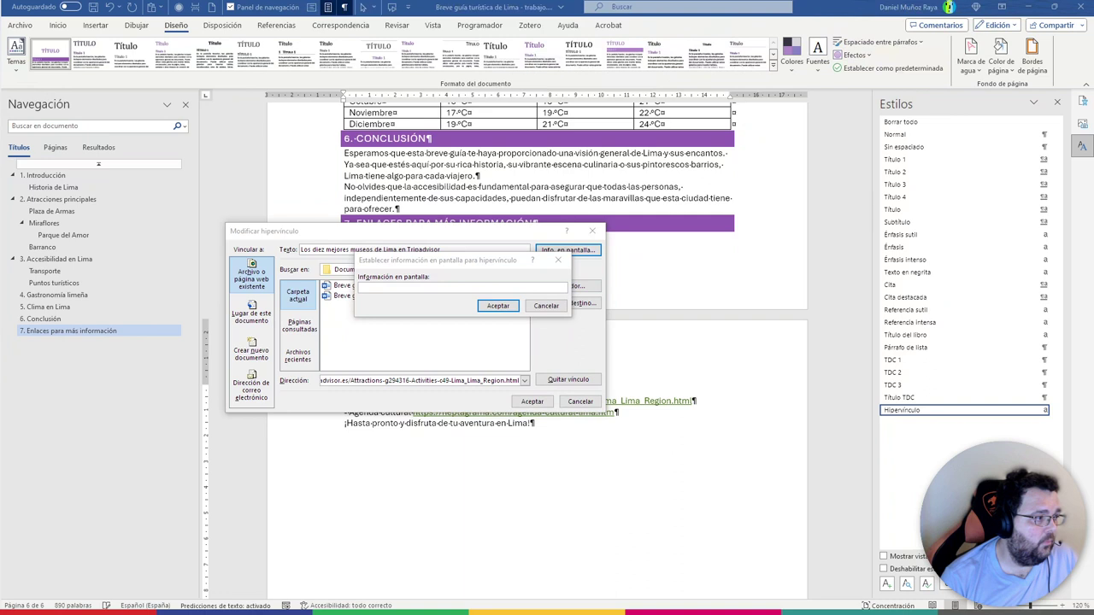
pyautogui.write('Los diez mejores museos de Lima en Tripadvisor')
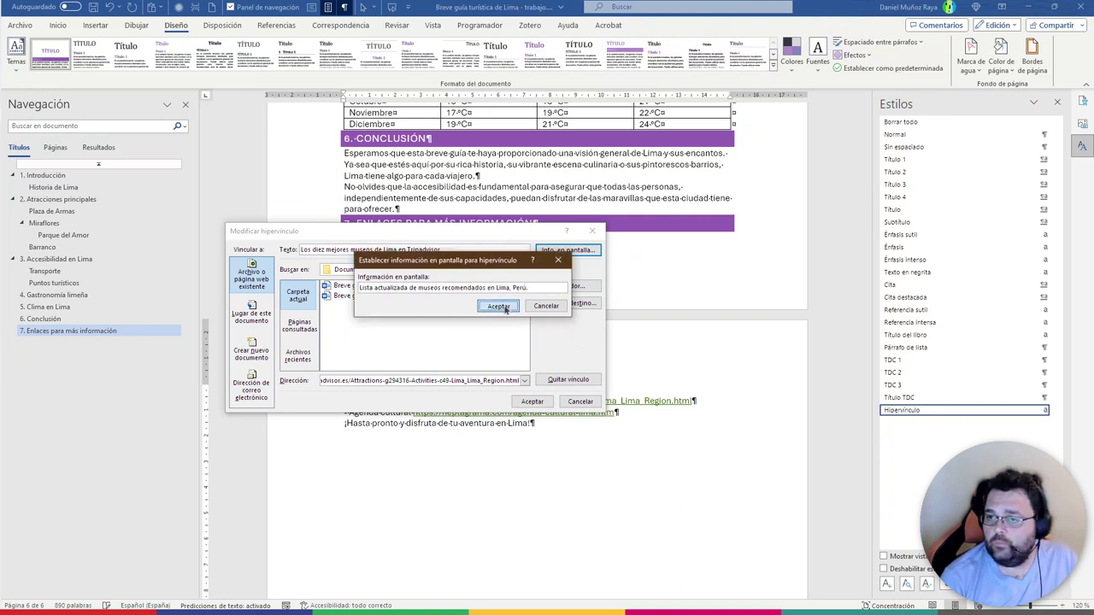
pyautogui.click(498, 305)
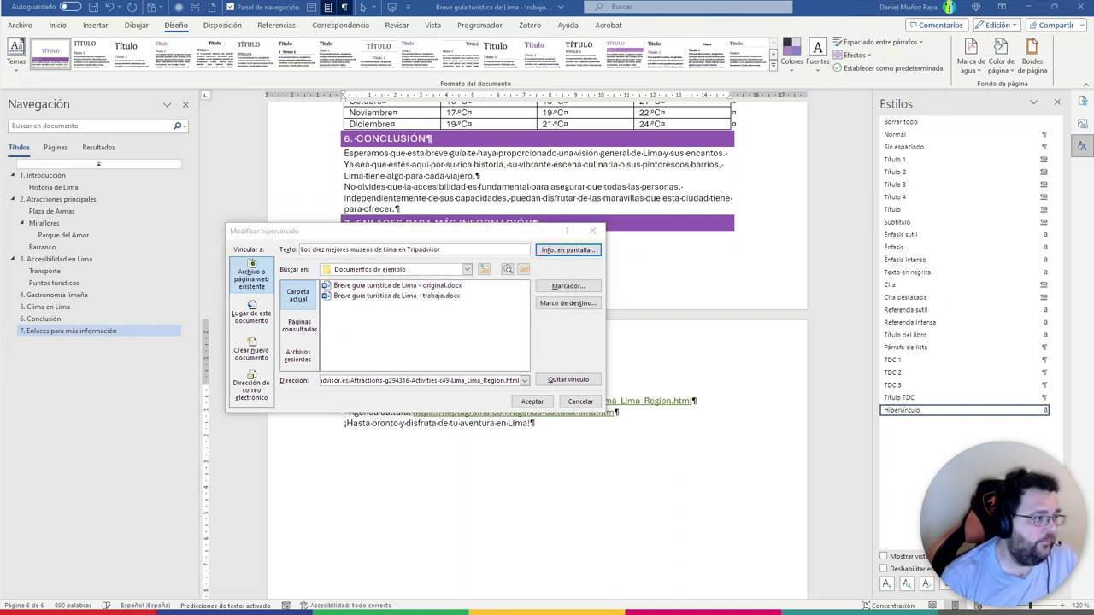
pyautogui.click(531, 401)
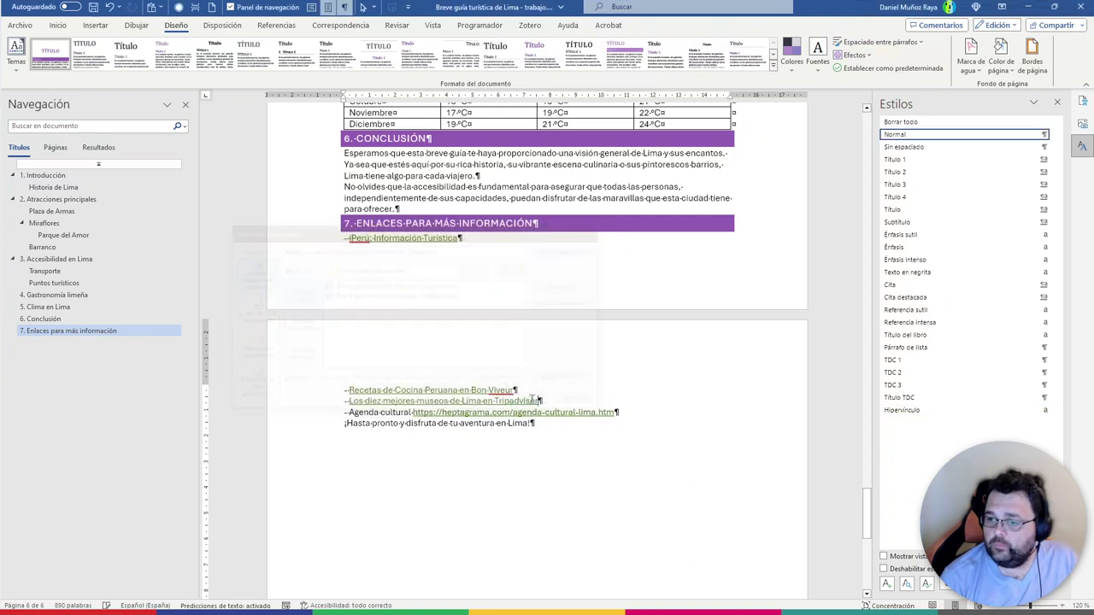
# Hide formatting marks and delete the 'Agenda cultural' label before the heptagrama link
pyautogui.rightClick(452, 412)
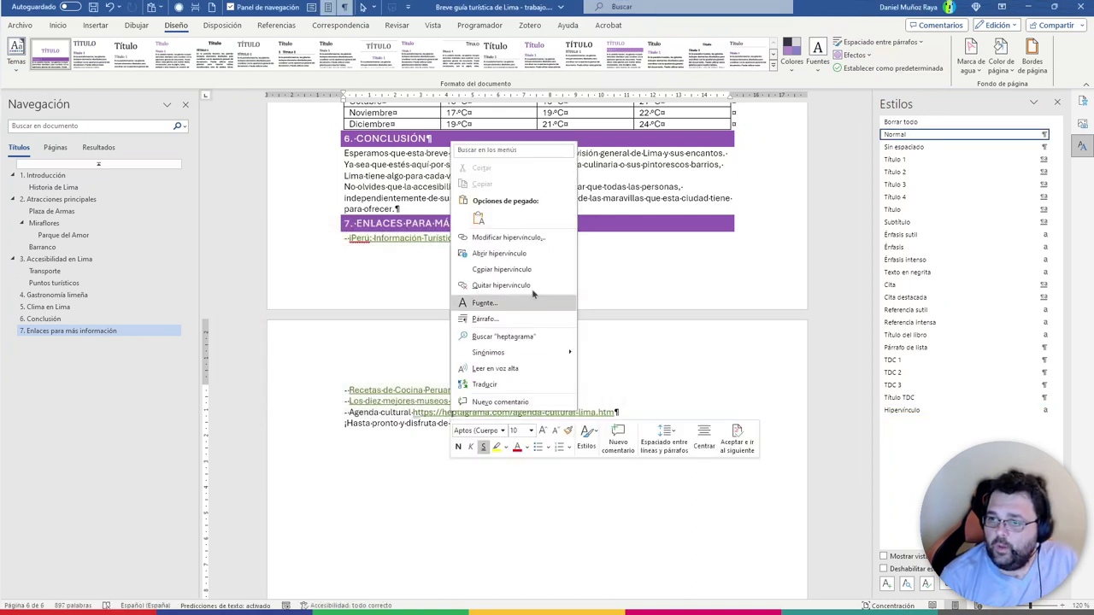
pyautogui.press('Escape')
pyautogui.click(630, 412)
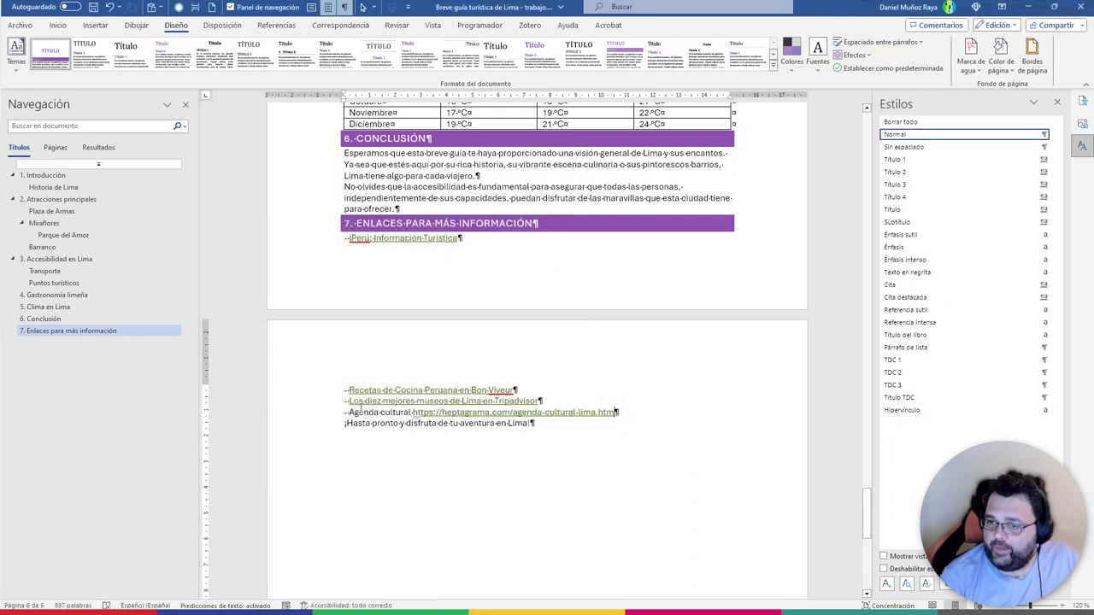
pyautogui.moveTo(349, 412); pyautogui.dragTo(406, 414)
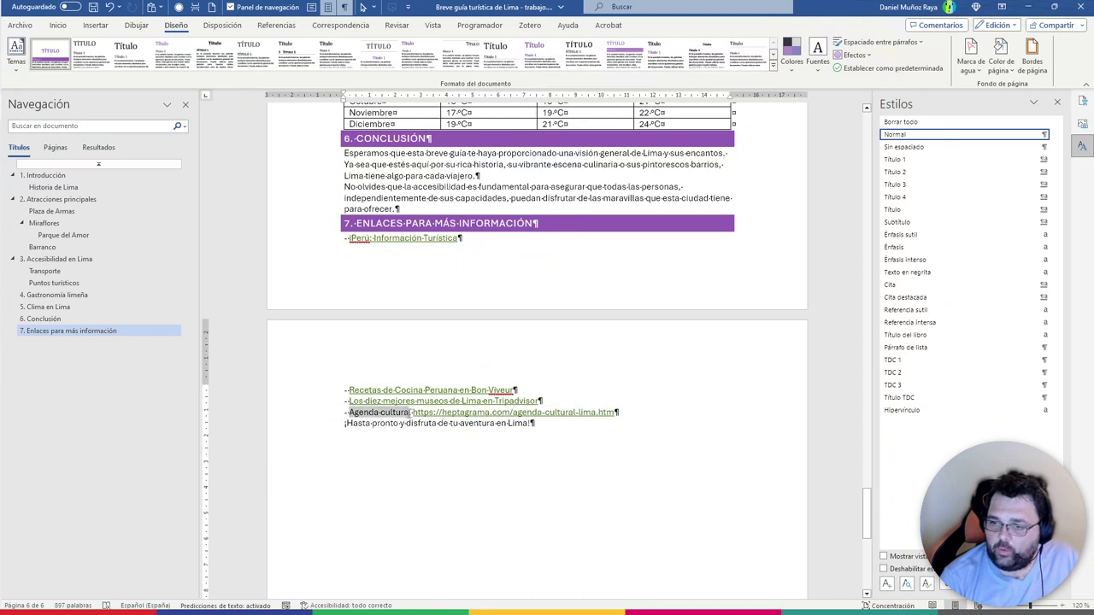
pyautogui.click(345, 6)
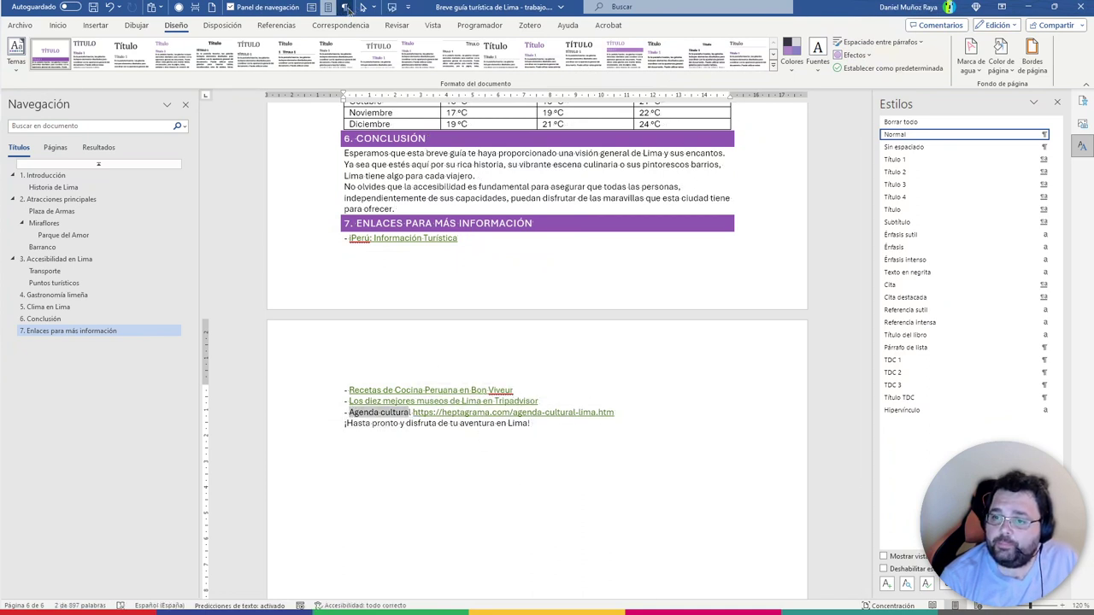
pyautogui.click(378, 411)
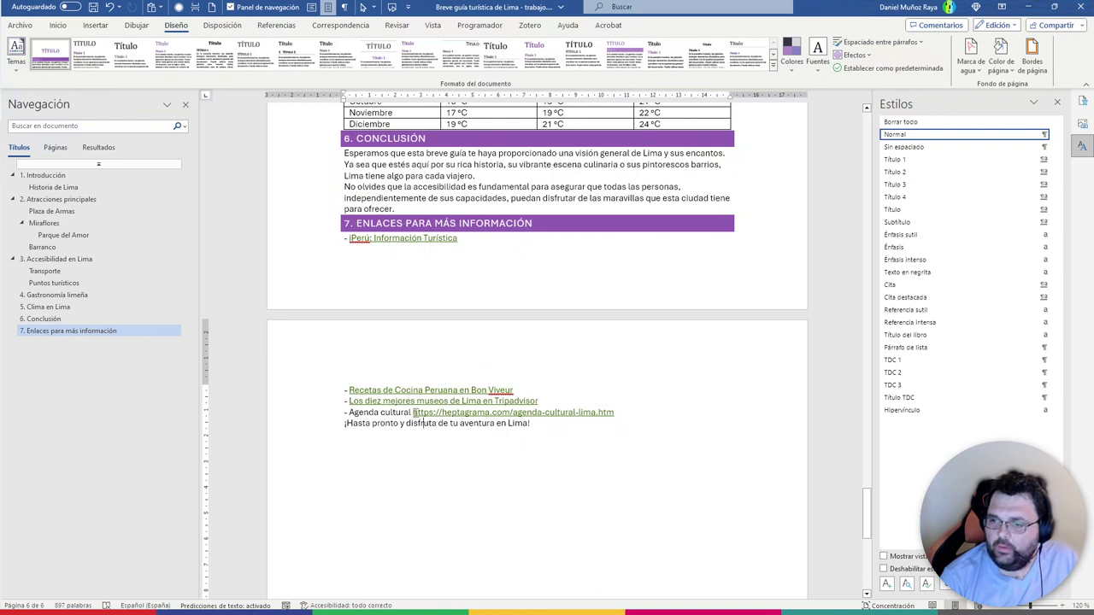
pyautogui.hotkey('shift', 'Home')
pyautogui.press('BackSpace')
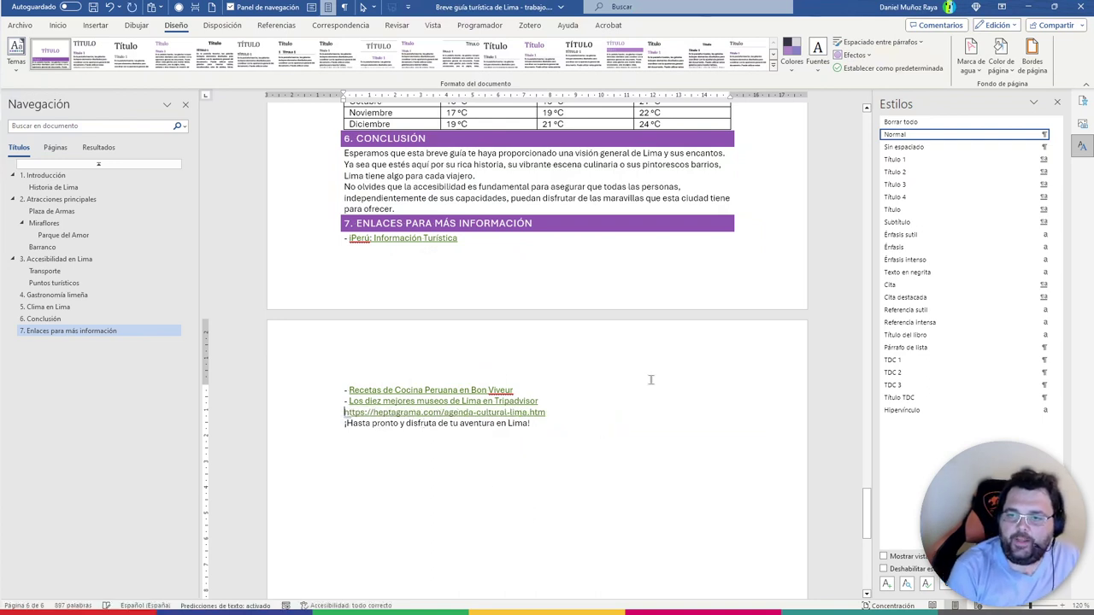
pyautogui.hotkey('ctrl', 'z')
pyautogui.press('Right')
pyautogui.hotkey('ctrl', 'shift', 'Left')
pyautogui.hotkey('ctrl', 'shift', 'Left')
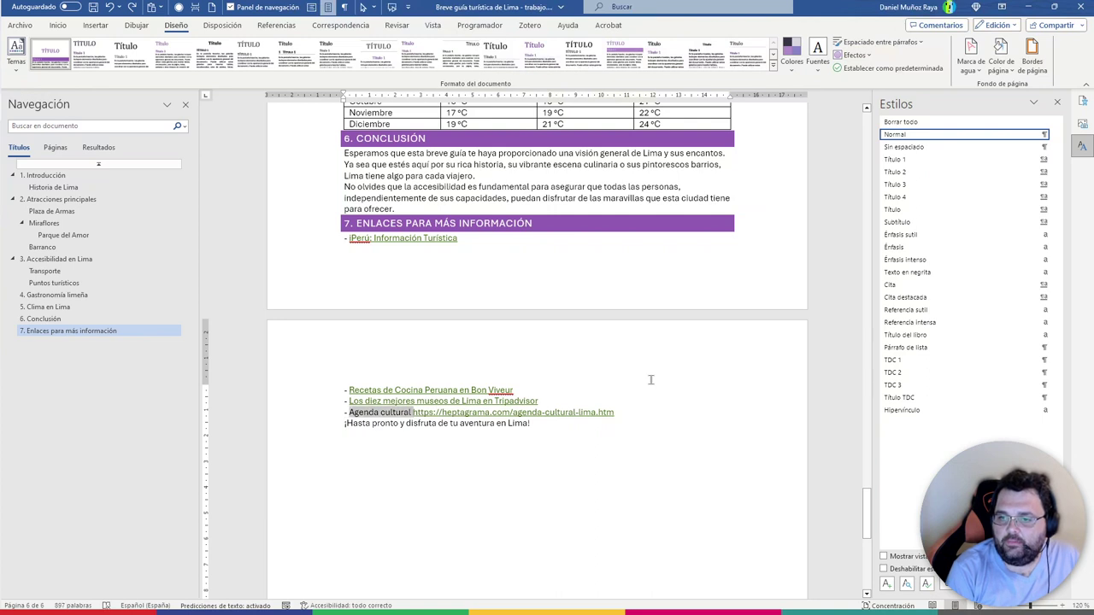
pyautogui.press('BackSpace')
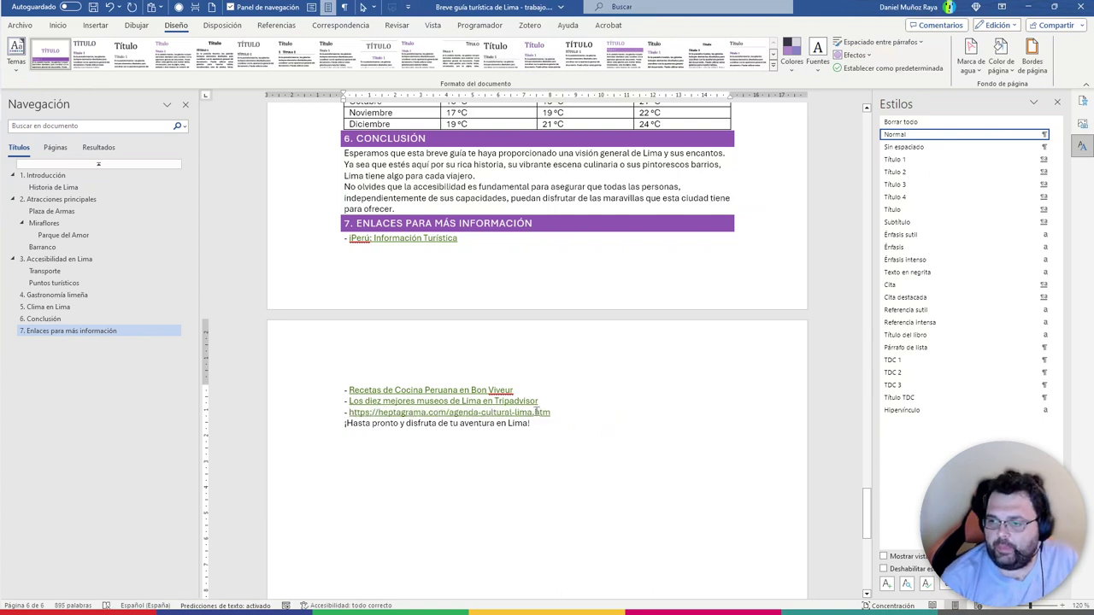
# Change the heptagrama link's display text to 'Agenda cultural de Lima en Heptagrama', with no screen tip
pyautogui.rightClick(537, 412)
pyautogui.click(568, 235)
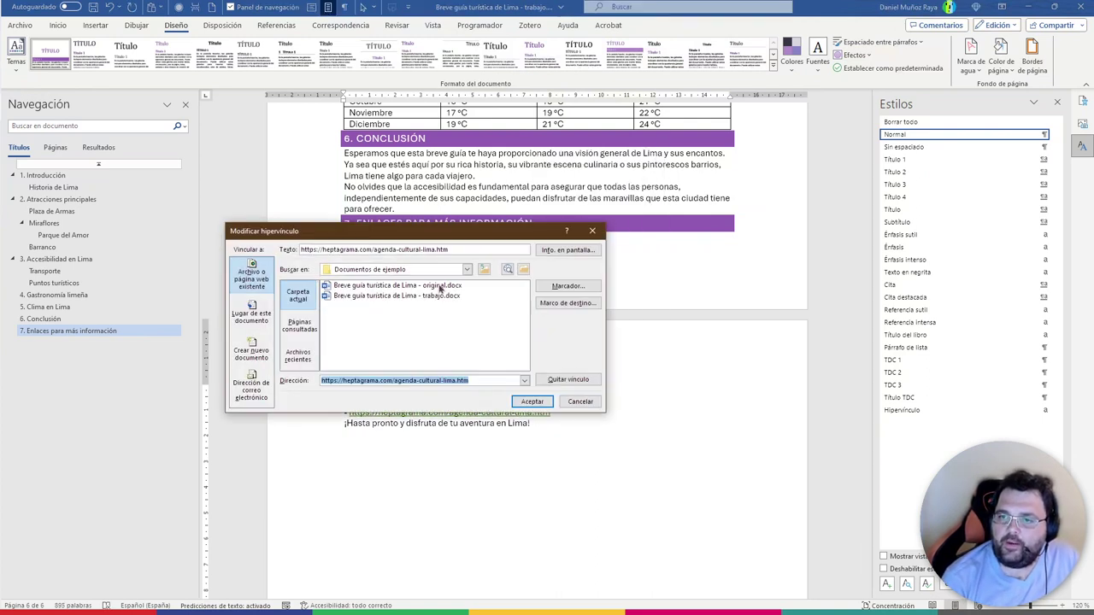
pyautogui.moveTo(455, 248); pyautogui.dragTo(232, 253)
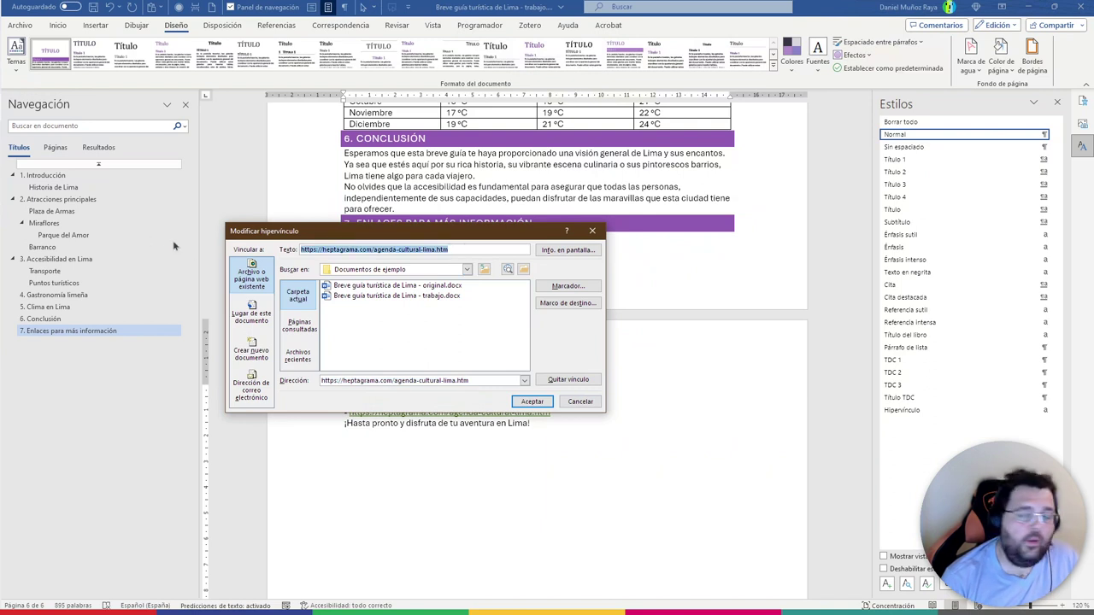
pyautogui.write('Agenda cultural de Lima en Heptagrama')
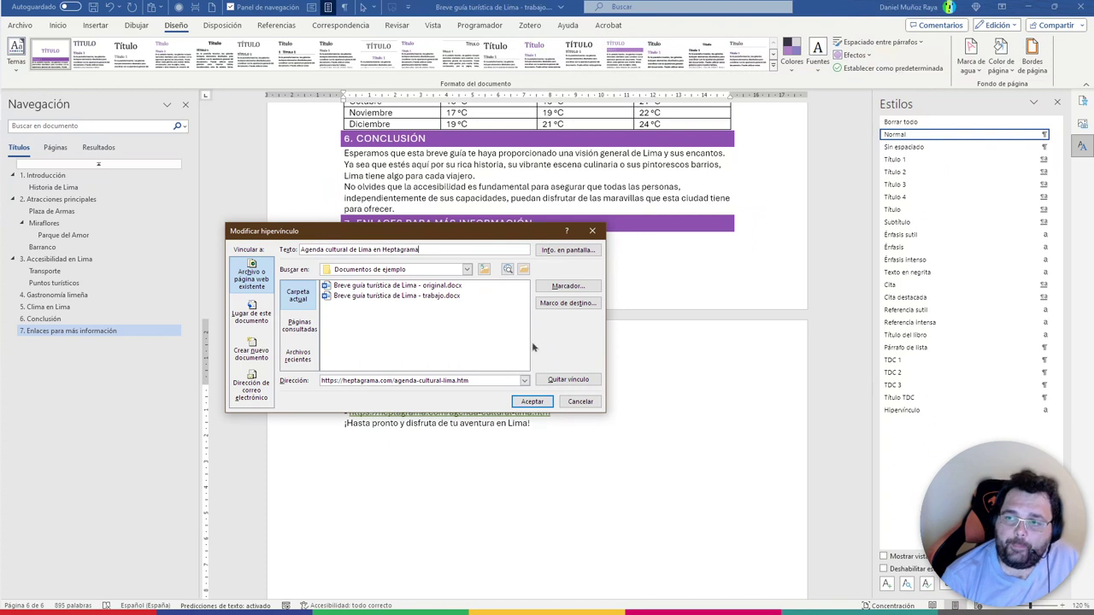
pyautogui.click(568, 250)
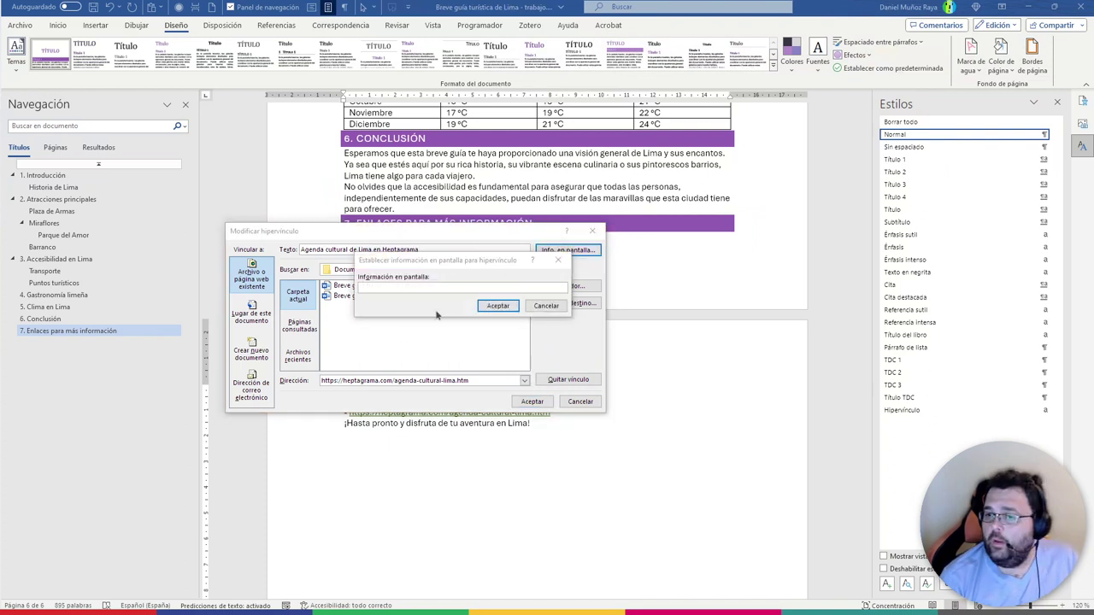
pyautogui.click(497, 305)
pyautogui.click(535, 402)
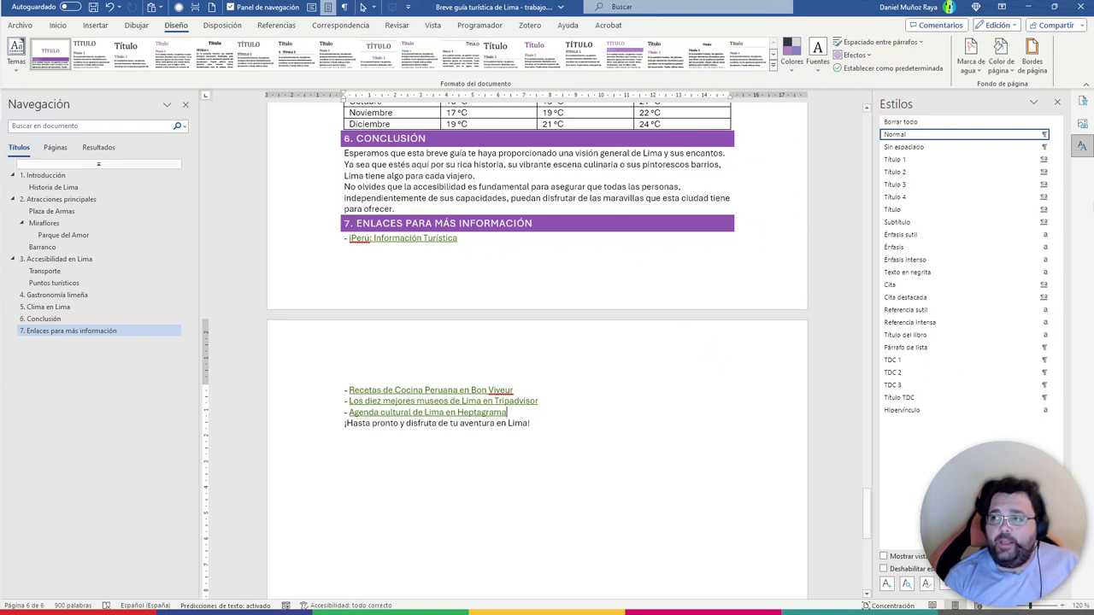
# Modify the Normal style to use a 12 pt font size
pyautogui.click(1057, 134)
pyautogui.click(966, 166)
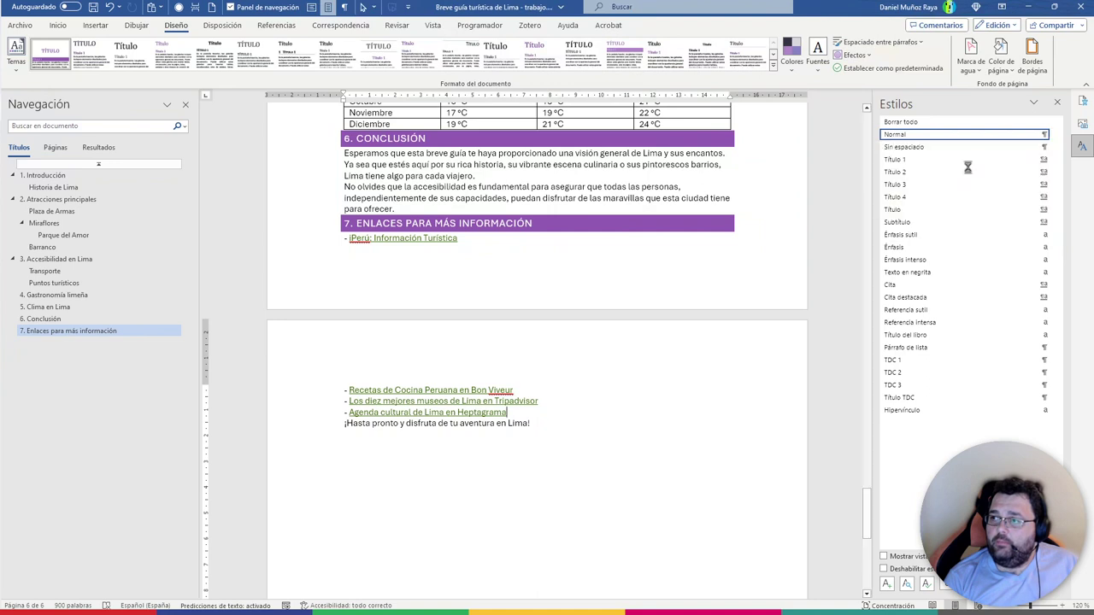
pyautogui.click(725, 281)
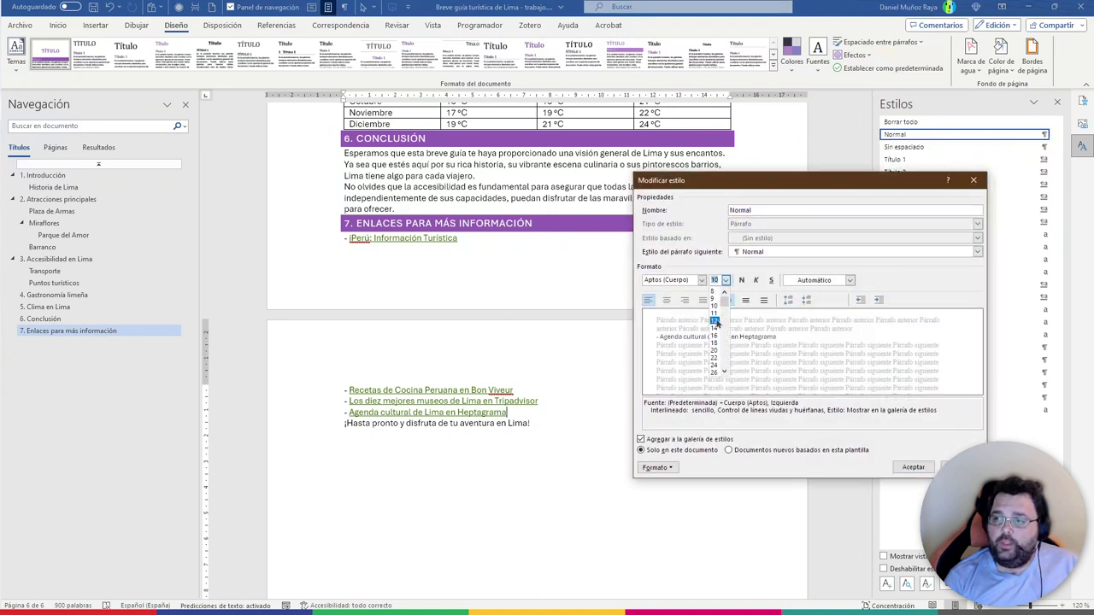
pyautogui.click(719, 322)
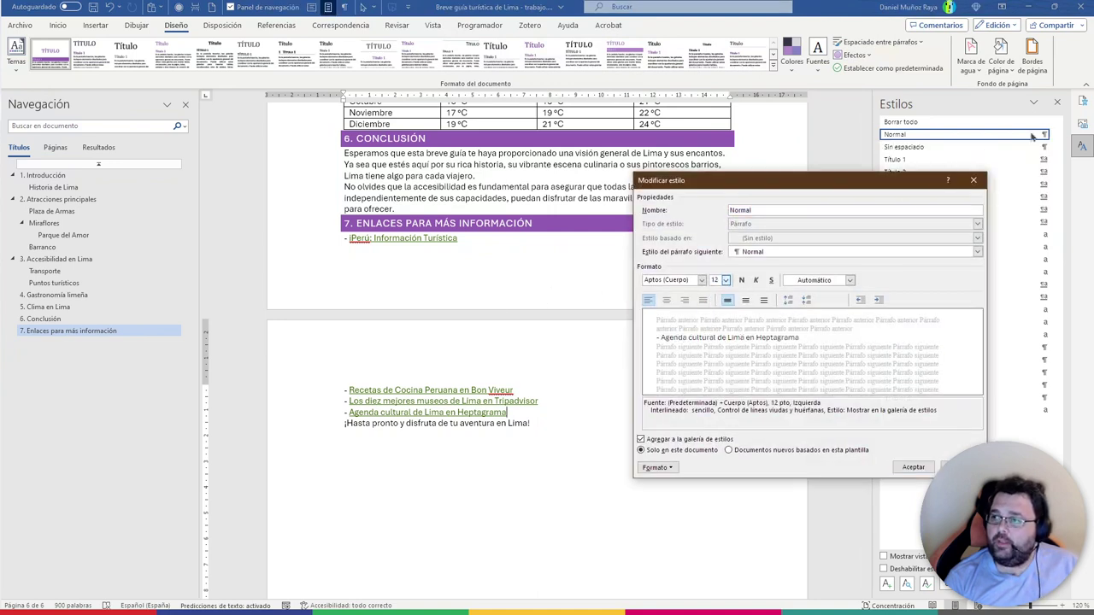
pyautogui.click(913, 468)
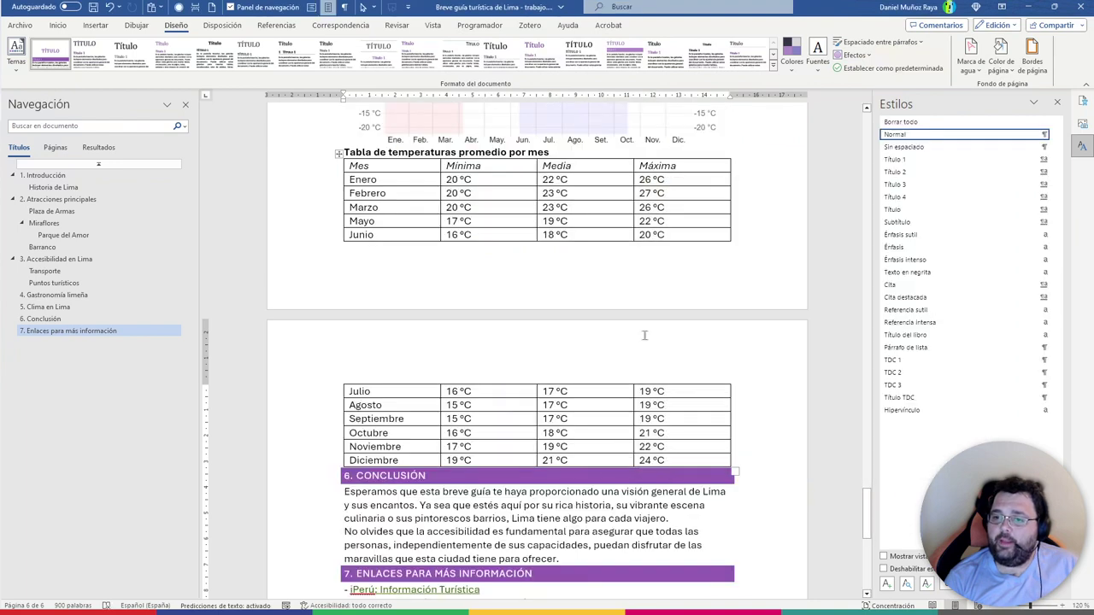
# Check the Conclusión paragraph and put the insertion point in heading 7
pyautogui.scroll(-5, 692, 376)
pyautogui.scroll(-3, 703, 393)
pyautogui.scroll(2, 704, 396)
pyautogui.scroll(3, 653, 330)
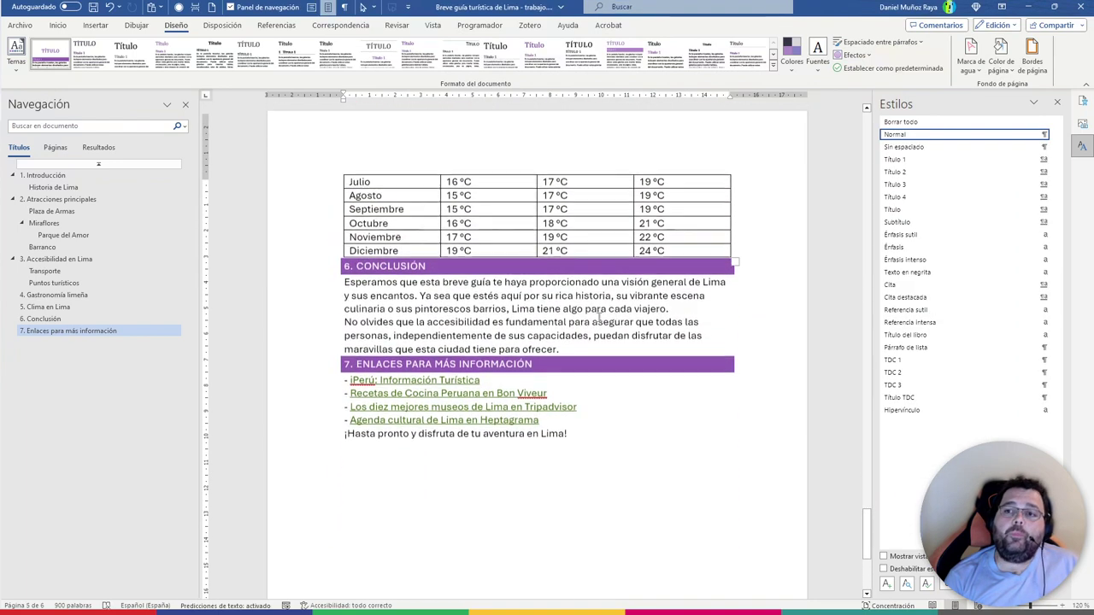
pyautogui.click(717, 330)
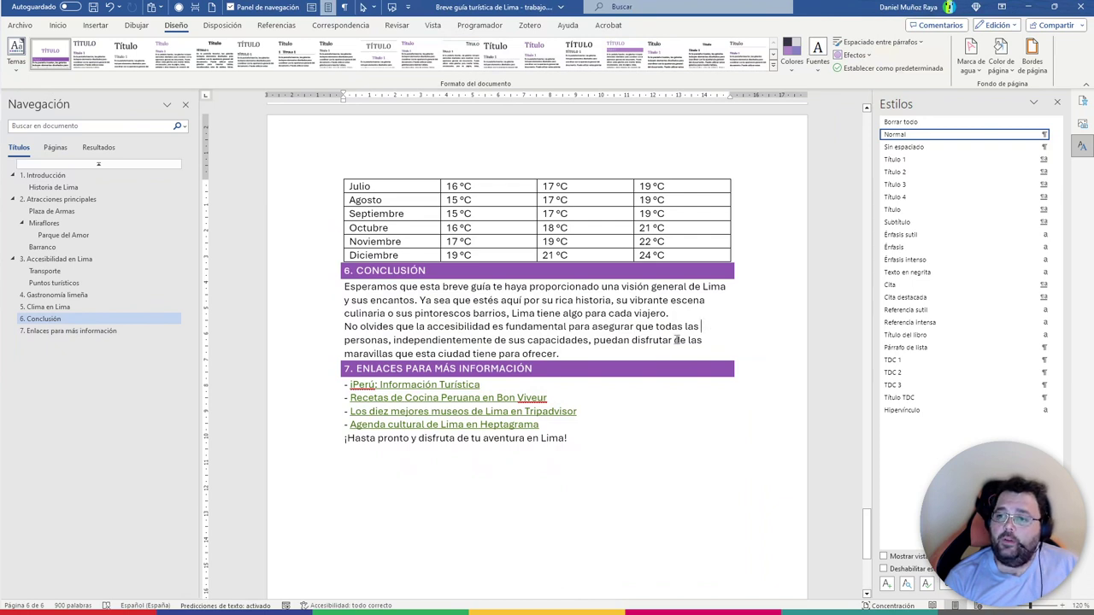
pyautogui.click(615, 350)
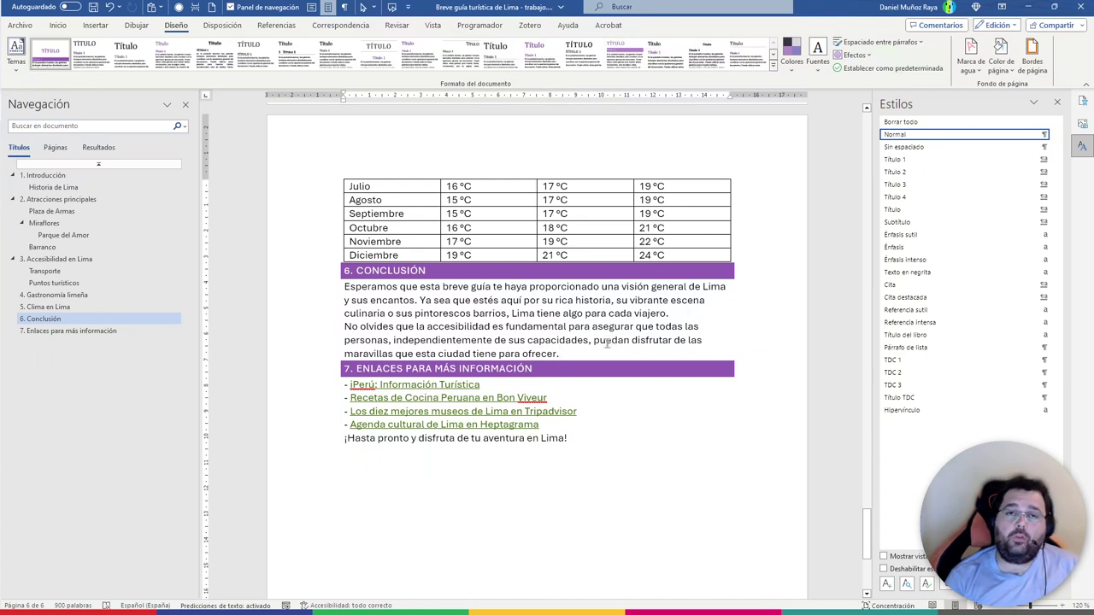
pyautogui.click(604, 370)
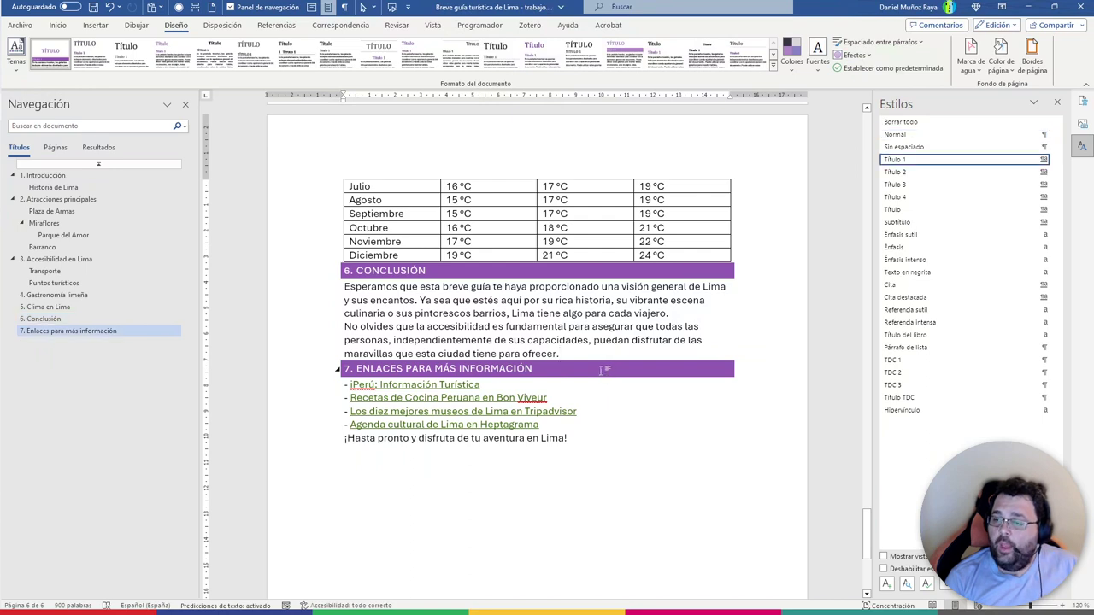
# Modify the Hipervínculo style to use a 14 pt font size
pyautogui.click(1056, 411)
pyautogui.click(891, 441)
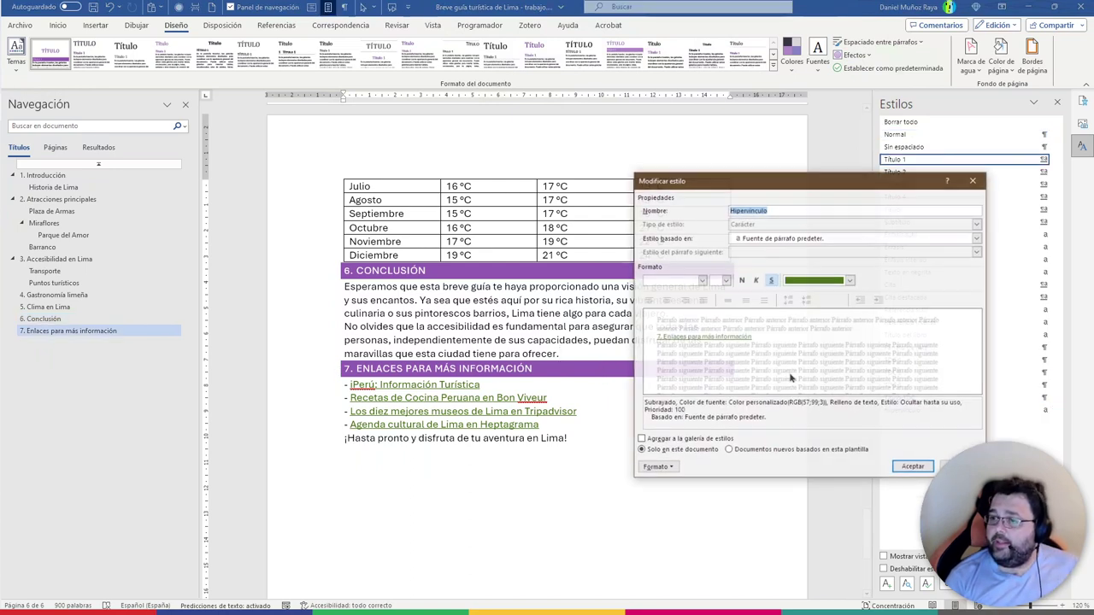
pyautogui.click(660, 467)
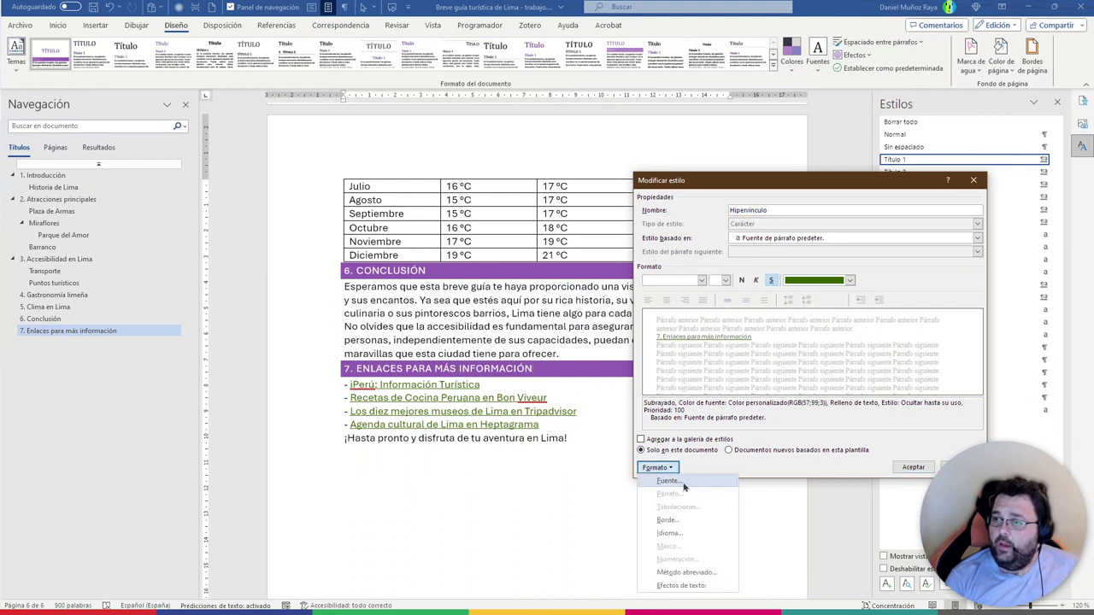
pyautogui.click(726, 280)
pyautogui.click(726, 280)
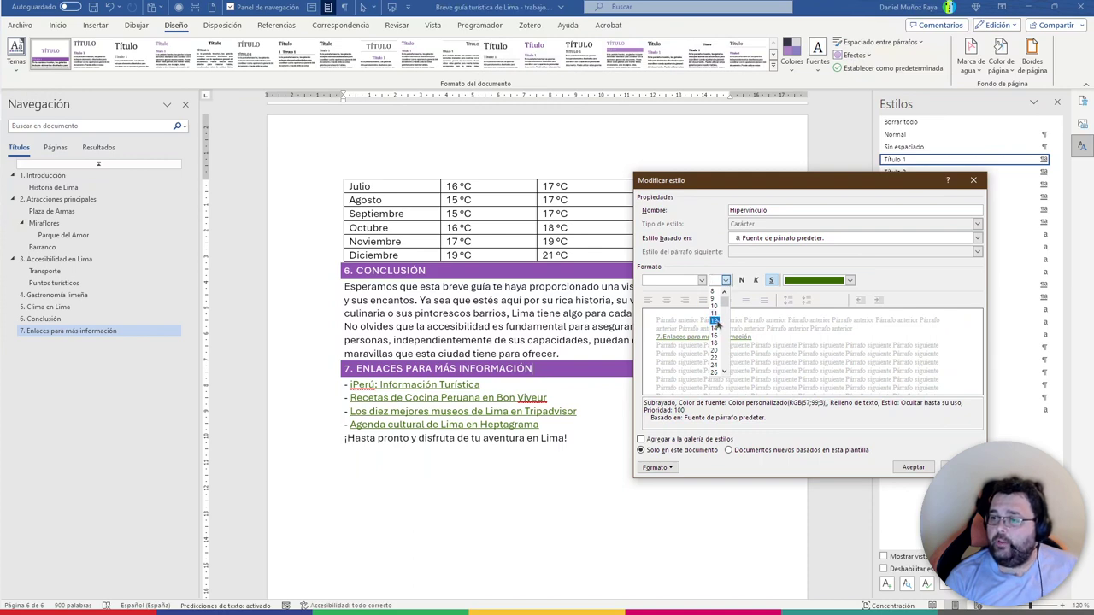
pyautogui.click(716, 321)
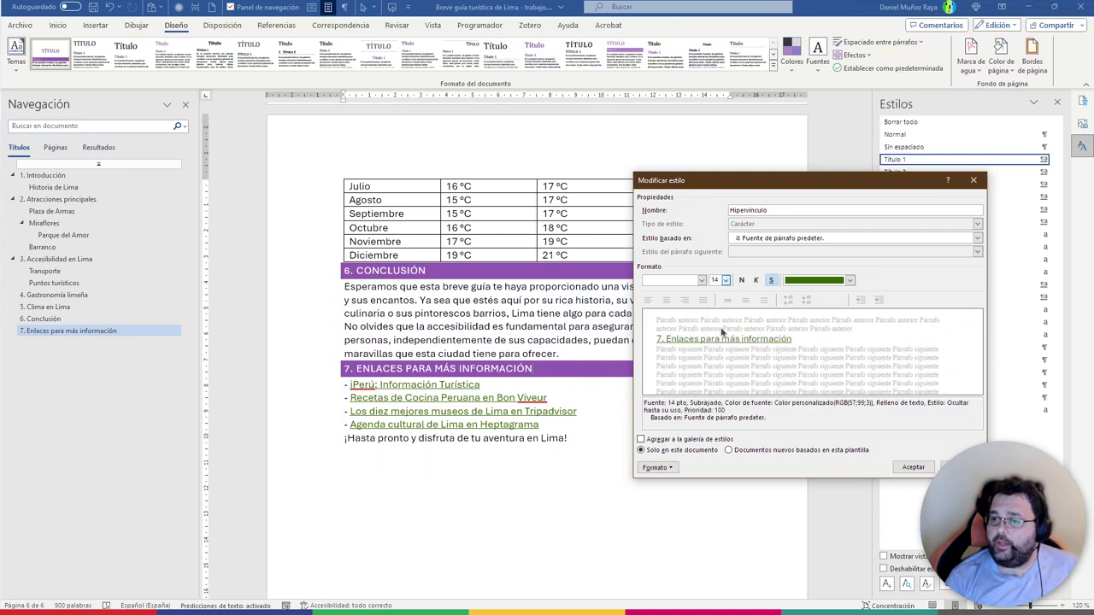
pyautogui.click(914, 468)
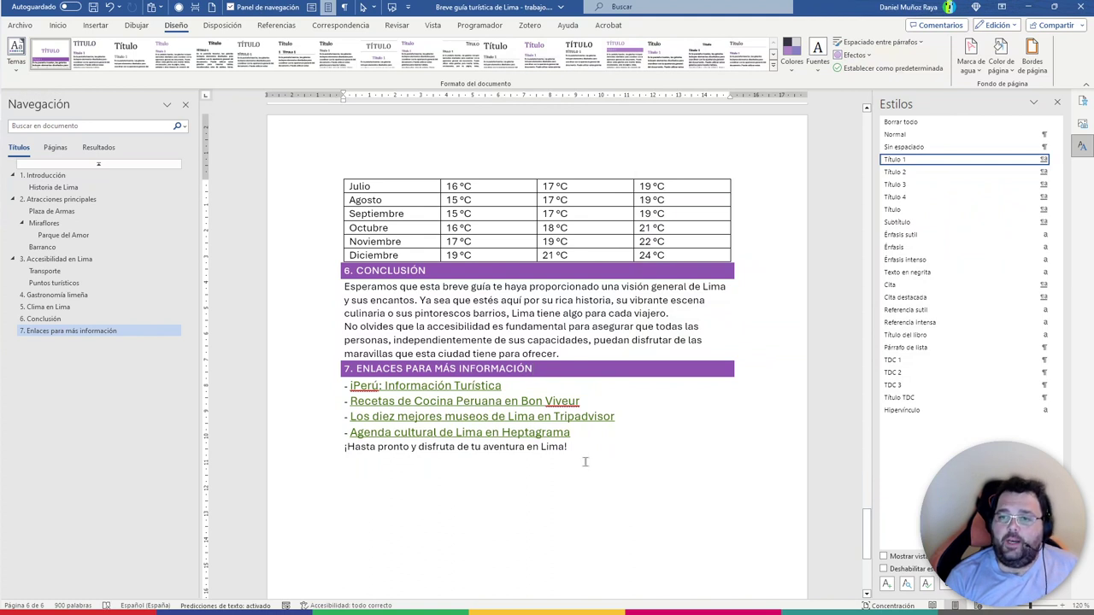
pyautogui.click(618, 447)
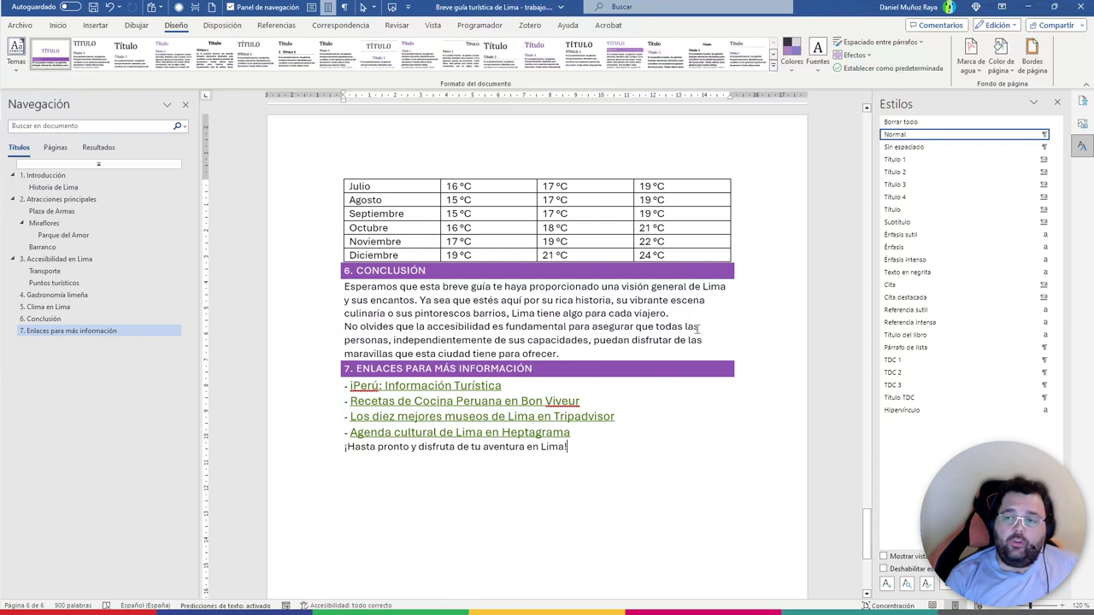
pyautogui.click(698, 327)
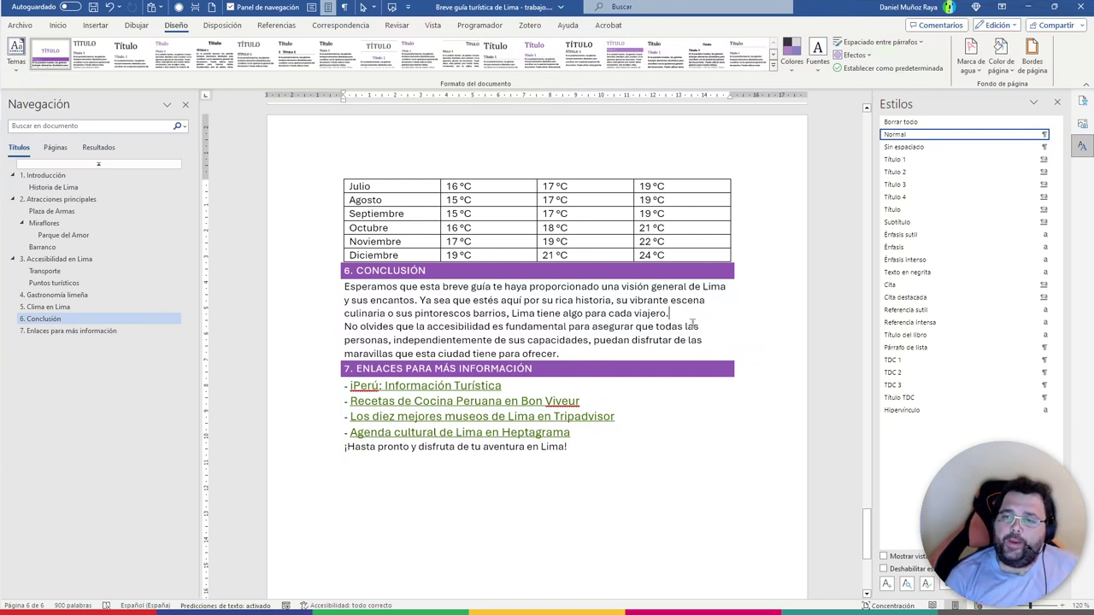
pyautogui.click(584, 350)
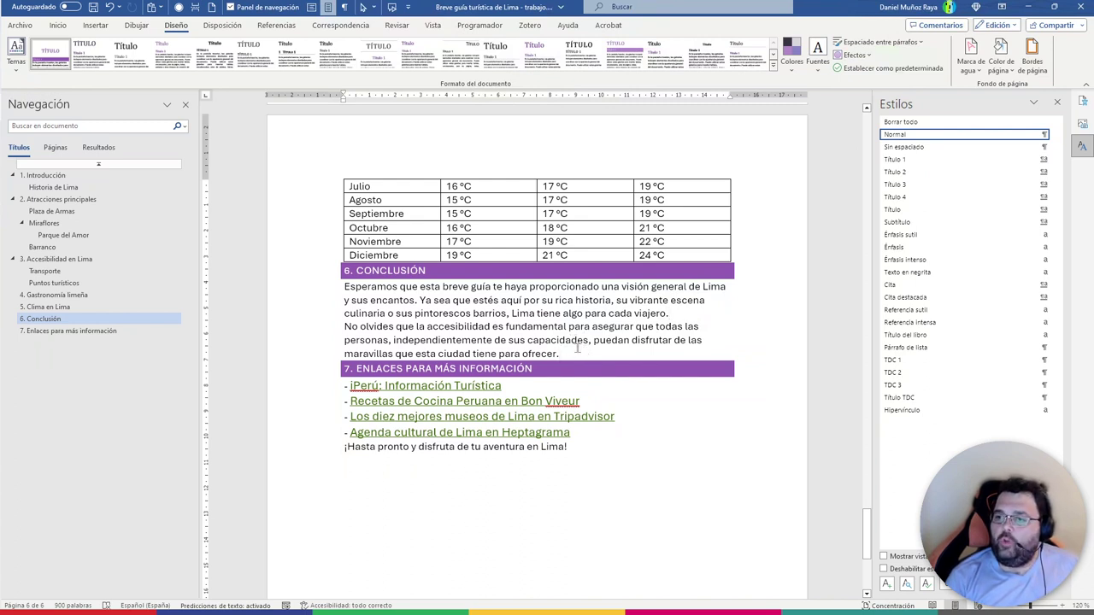
pyautogui.moveTo(577, 347); pyautogui.dragTo(345, 287)
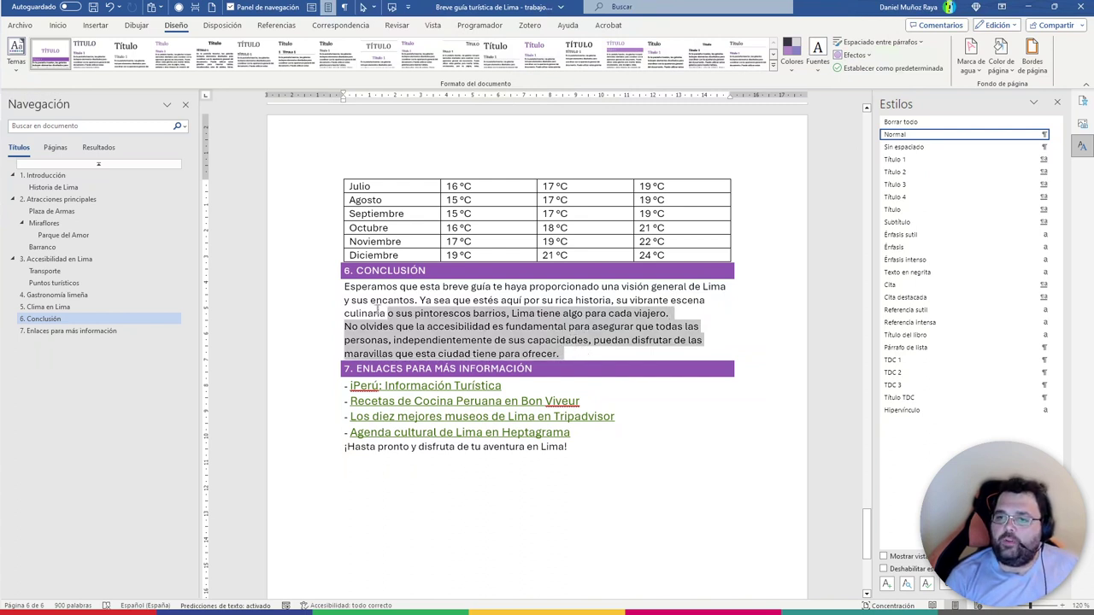
pyautogui.click(579, 341)
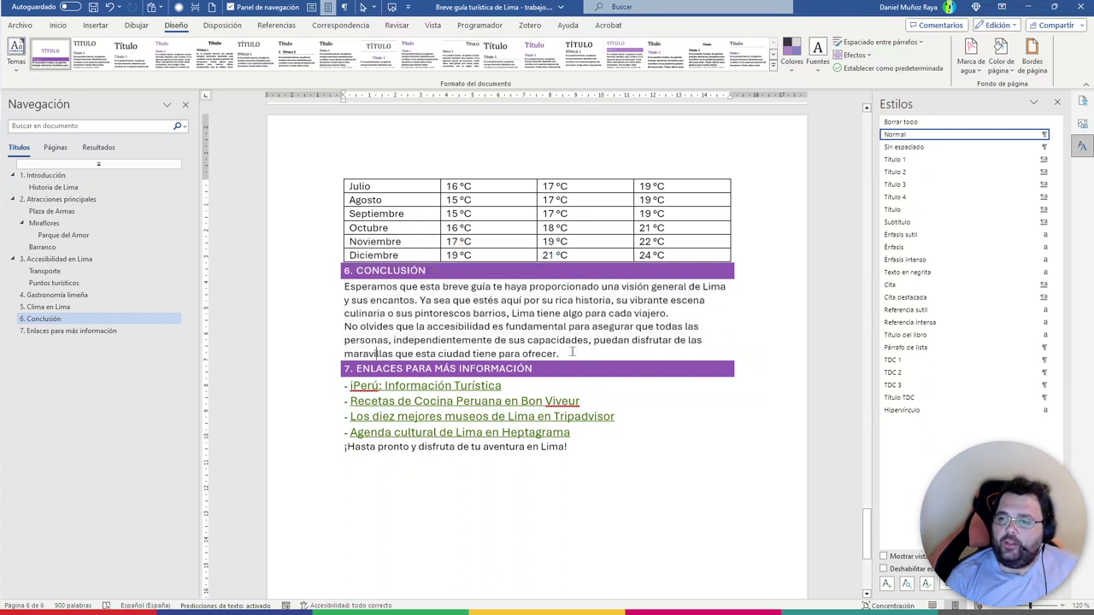
pyautogui.moveTo(571, 351); pyautogui.dragTo(345, 313)
pyautogui.click(554, 326)
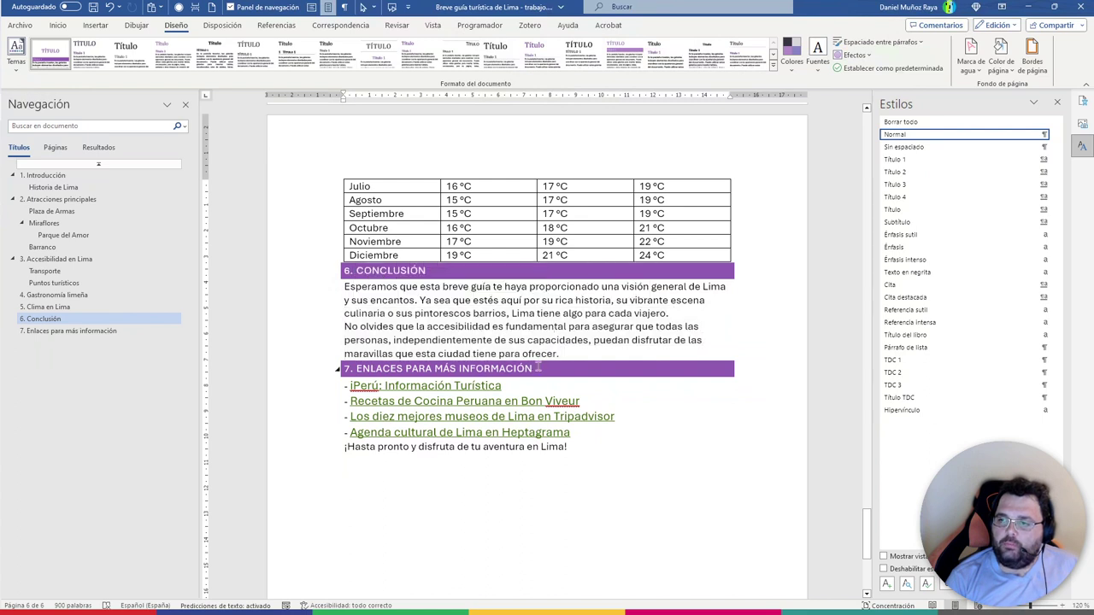
pyautogui.moveTo(534, 368); pyautogui.dragTo(343, 370)
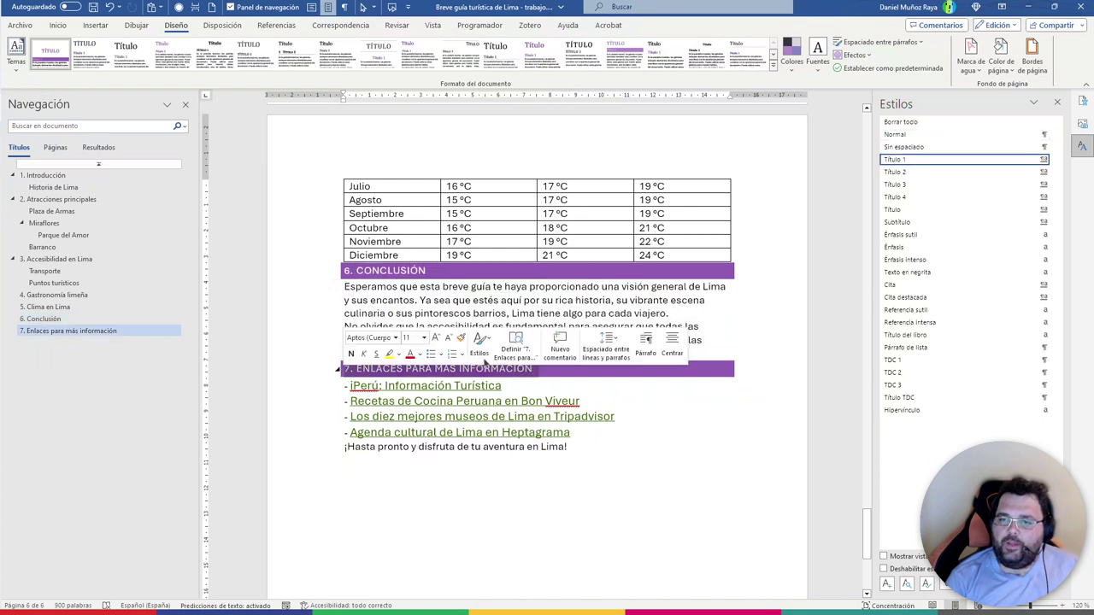
pyautogui.click(688, 406)
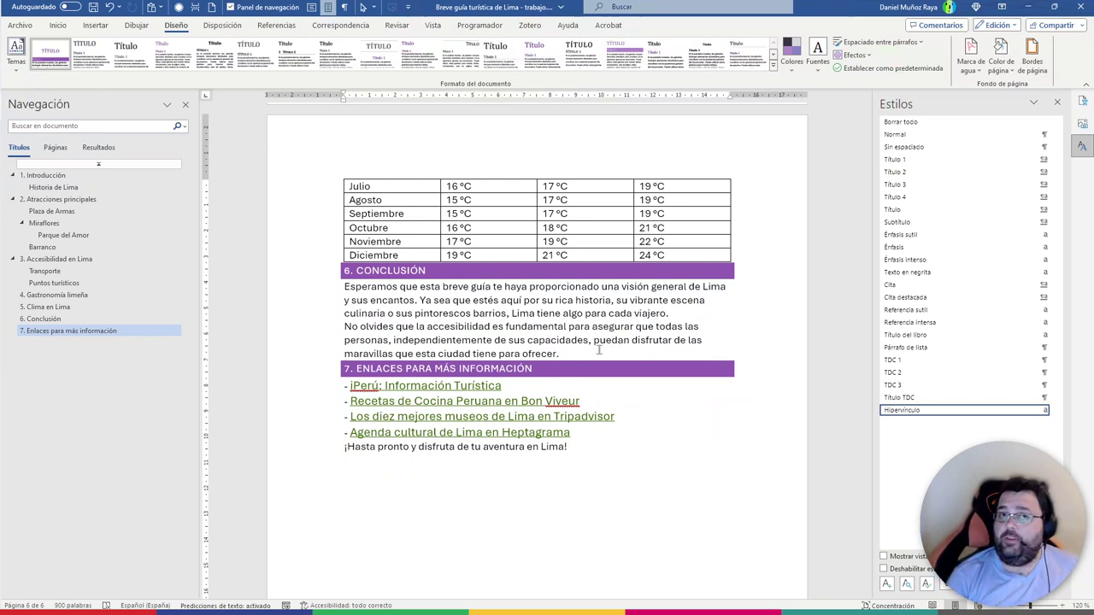
pyautogui.click(566, 343)
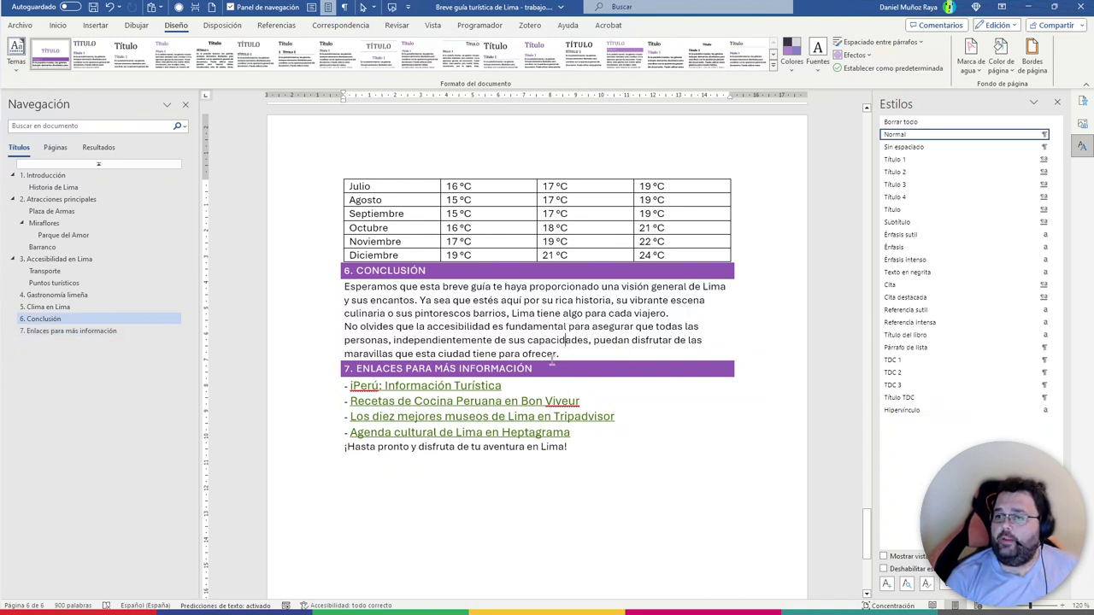
pyautogui.moveTo(548, 368)
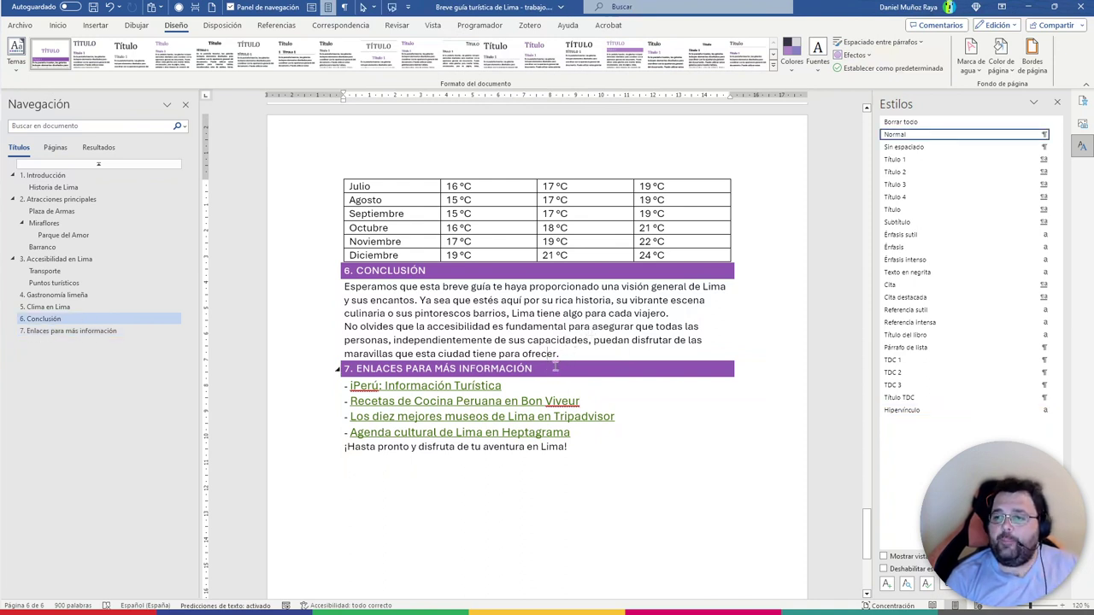
pyautogui.moveTo(555, 367); pyautogui.dragTo(355, 368)
pyautogui.click(617, 373)
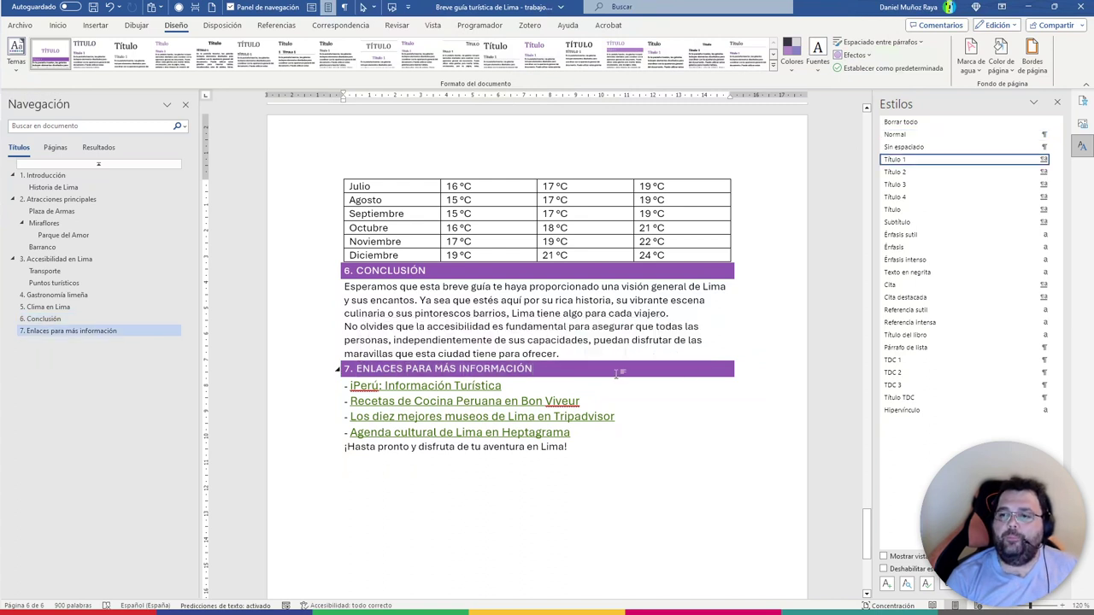
pyautogui.moveTo(965, 159)
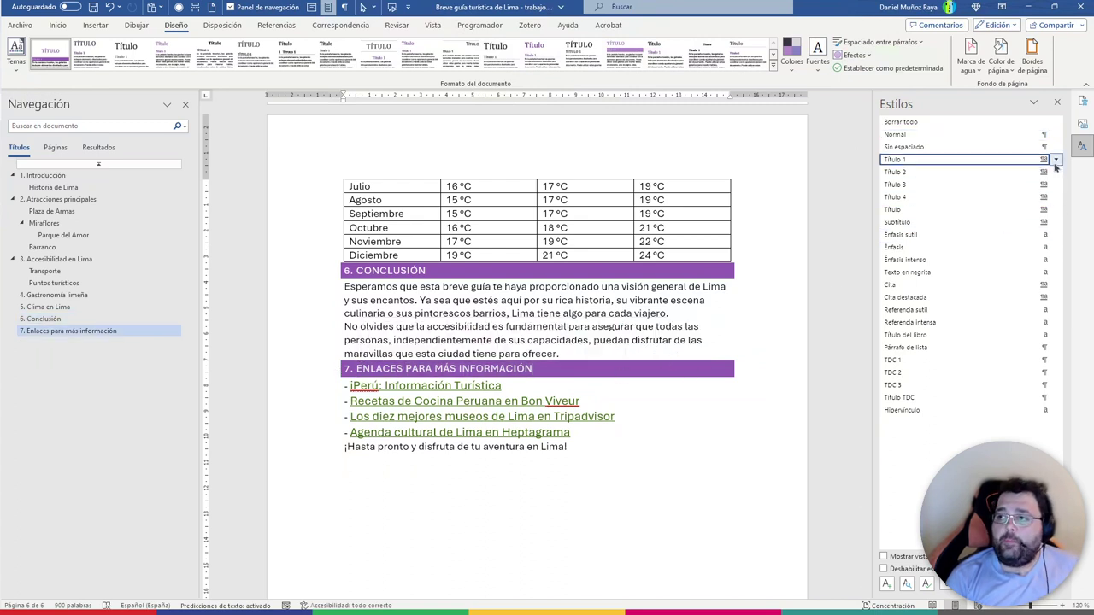
pyautogui.click(1056, 159)
# Set Título 1 to 18 pt and turn off Mayúsculas in its font settings
pyautogui.click(905, 191)
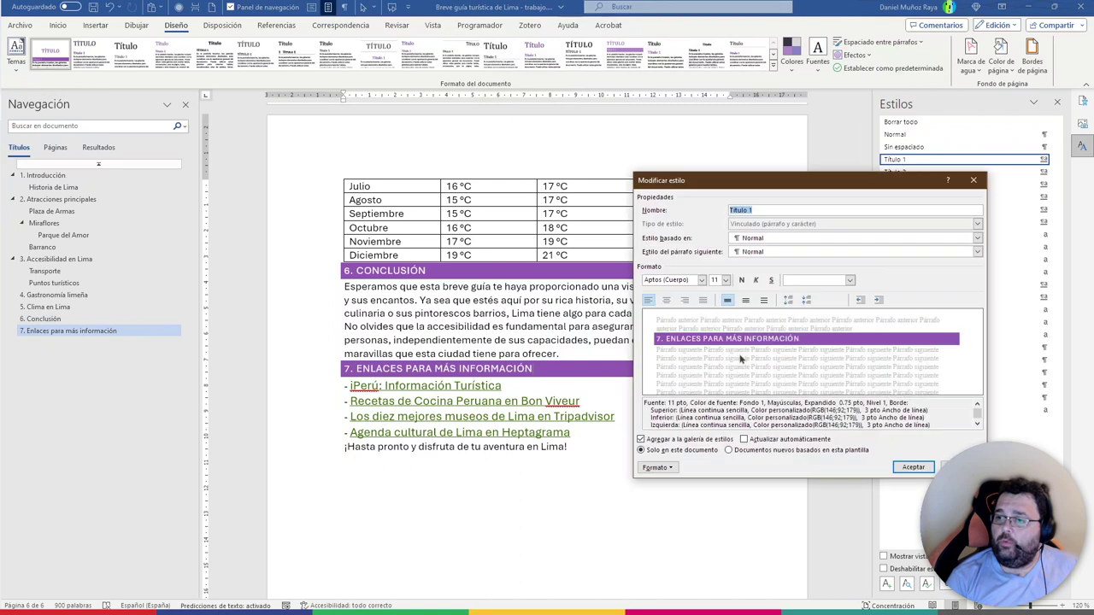
pyautogui.click(726, 281)
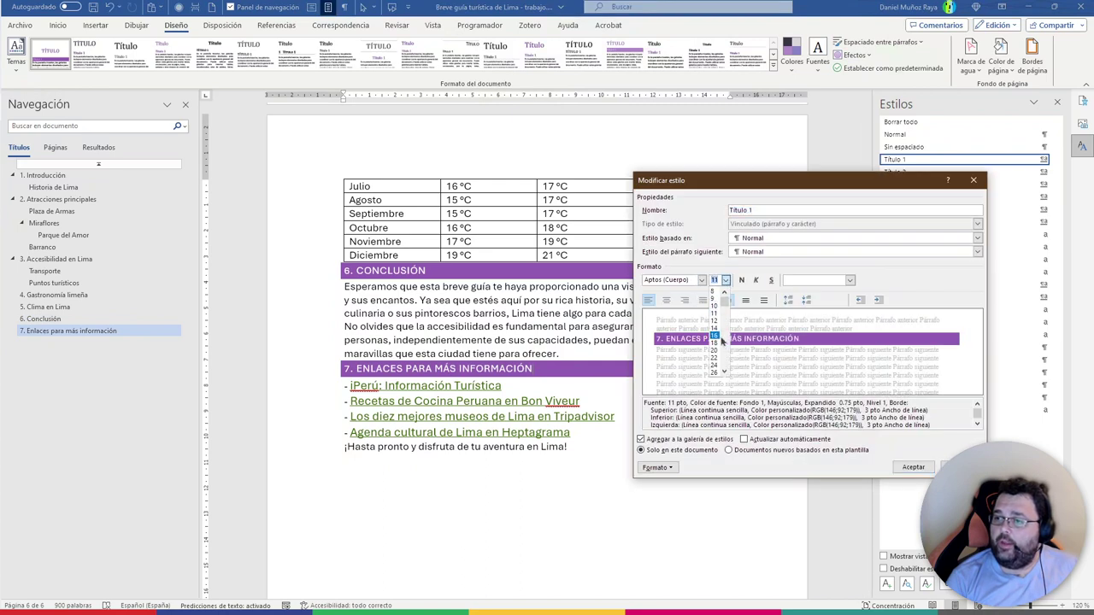
pyautogui.click(718, 342)
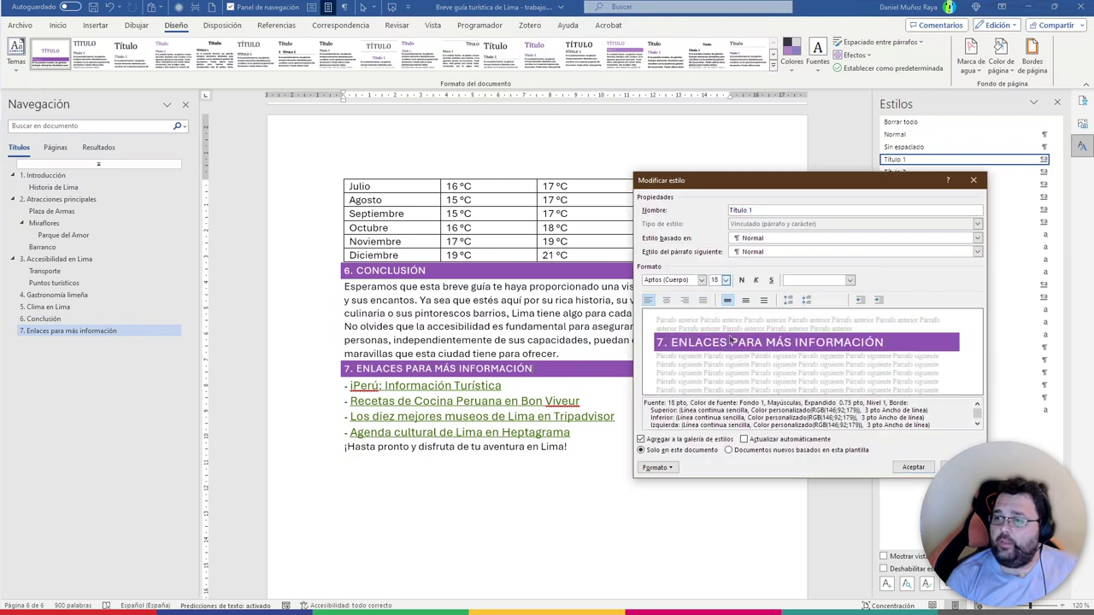
pyautogui.click(660, 469)
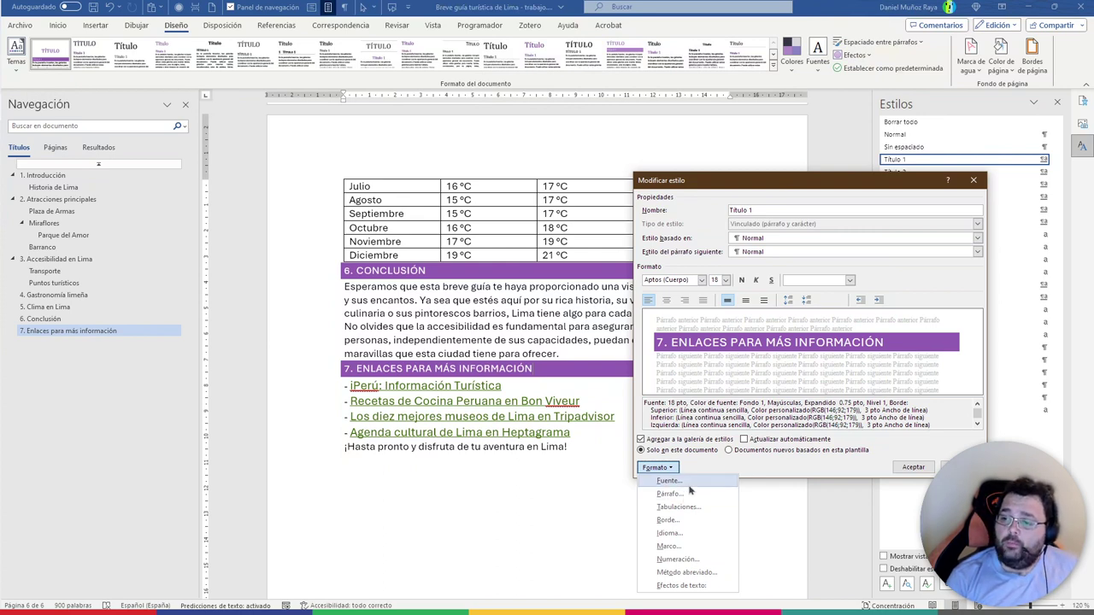
pyautogui.click(687, 483)
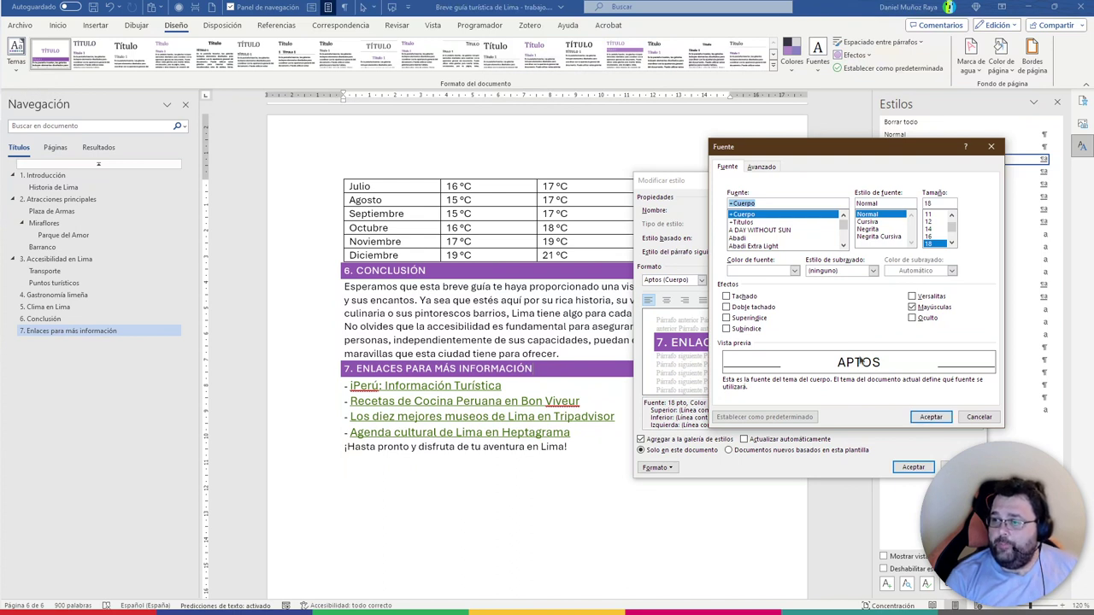
pyautogui.click(922, 311)
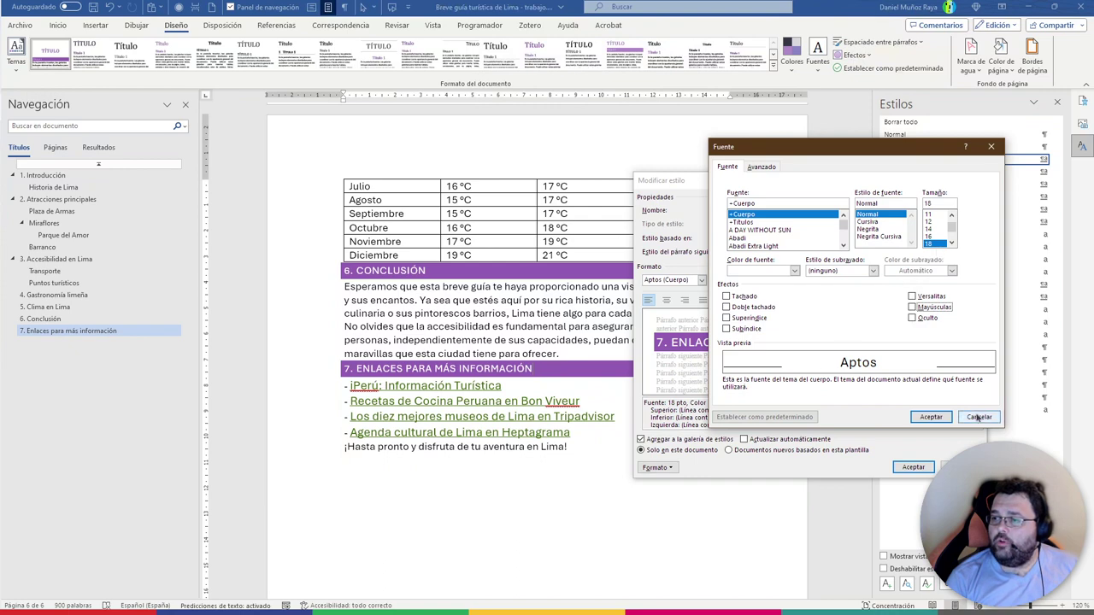
pyautogui.click(932, 417)
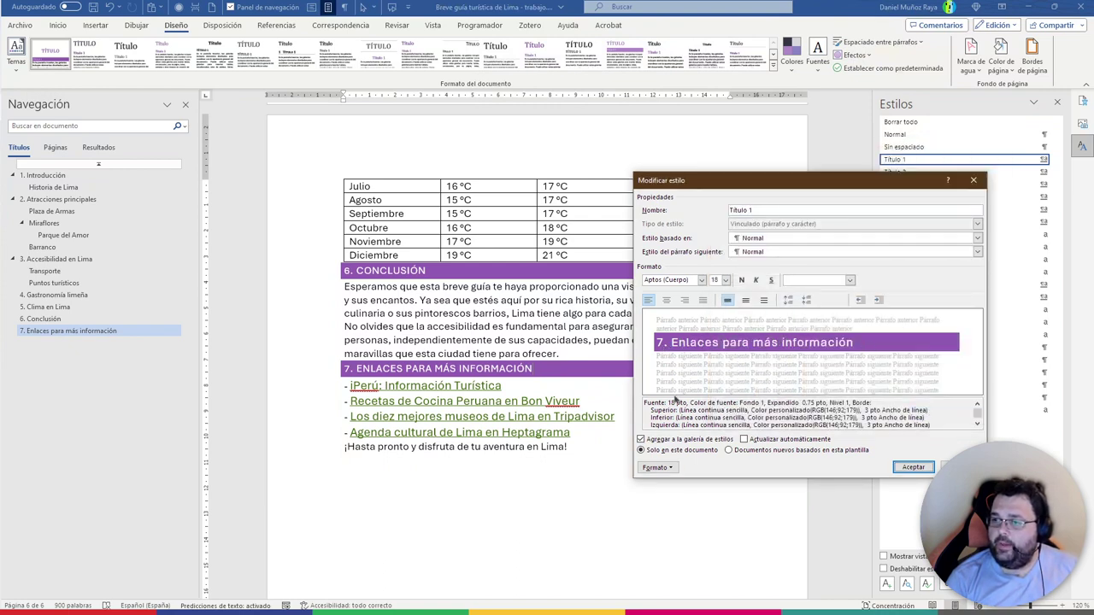
# Give Título 1 20 pt spacing before and 10 pt after, then apply the style
pyautogui.click(657, 467)
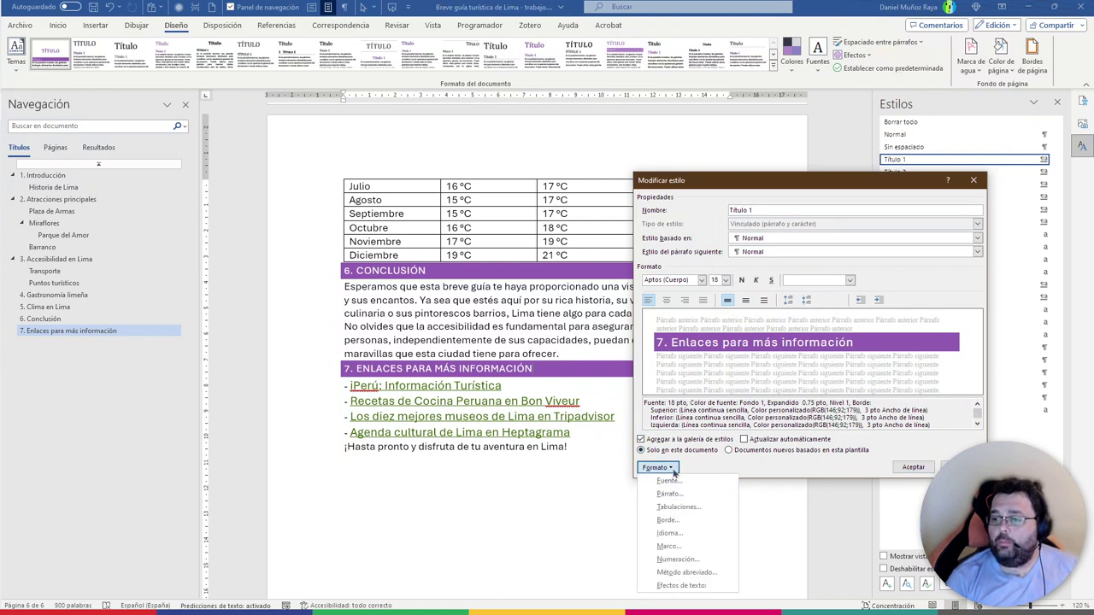
pyautogui.click(671, 495)
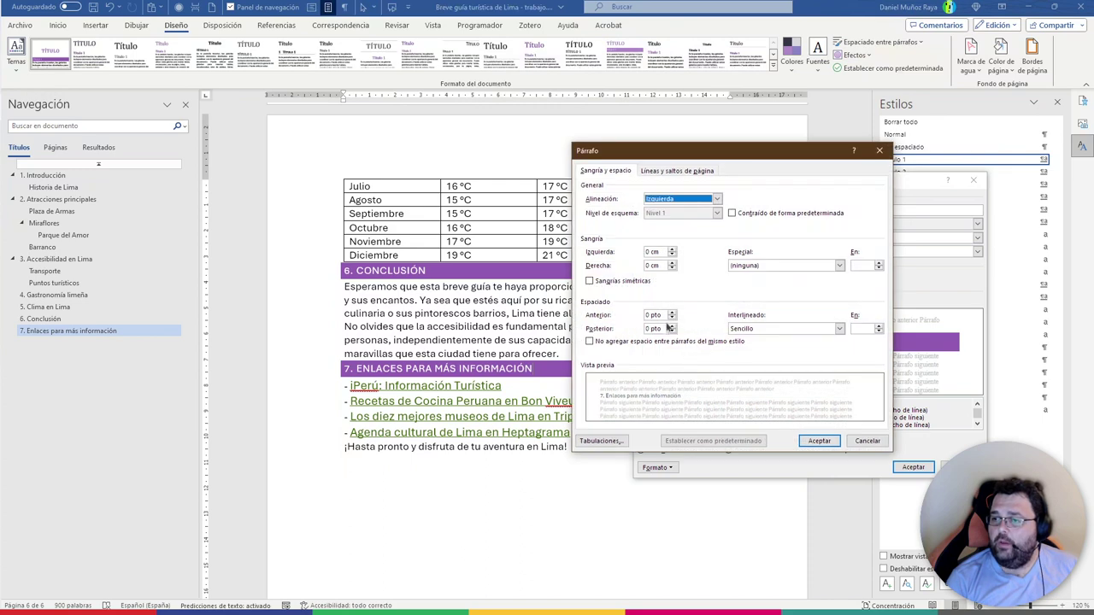
pyautogui.click(658, 315)
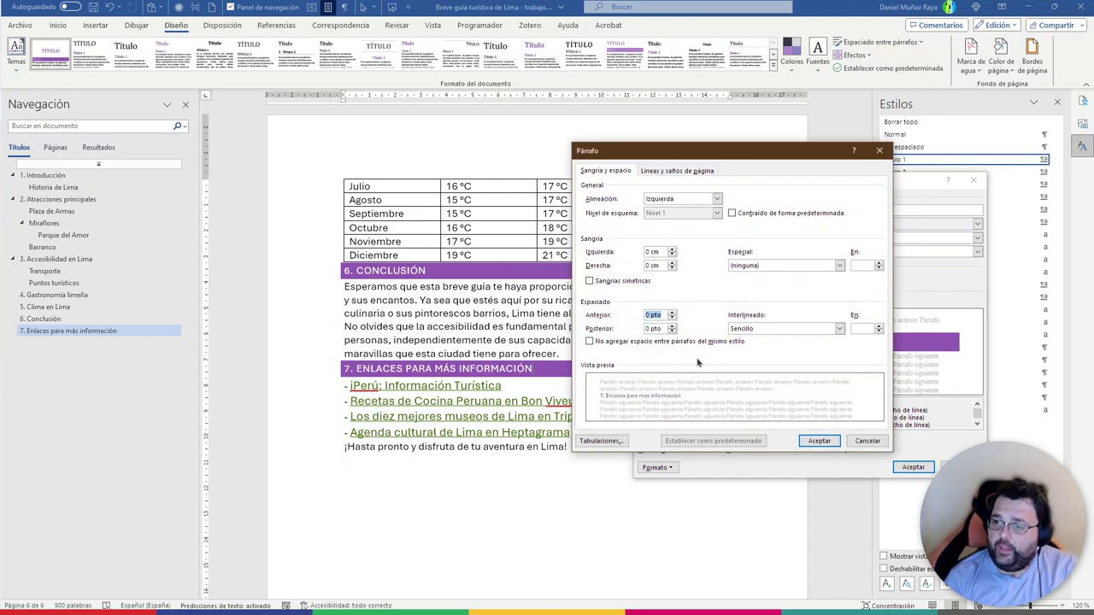
pyautogui.write('20')
pyautogui.doubleClick(663, 329)
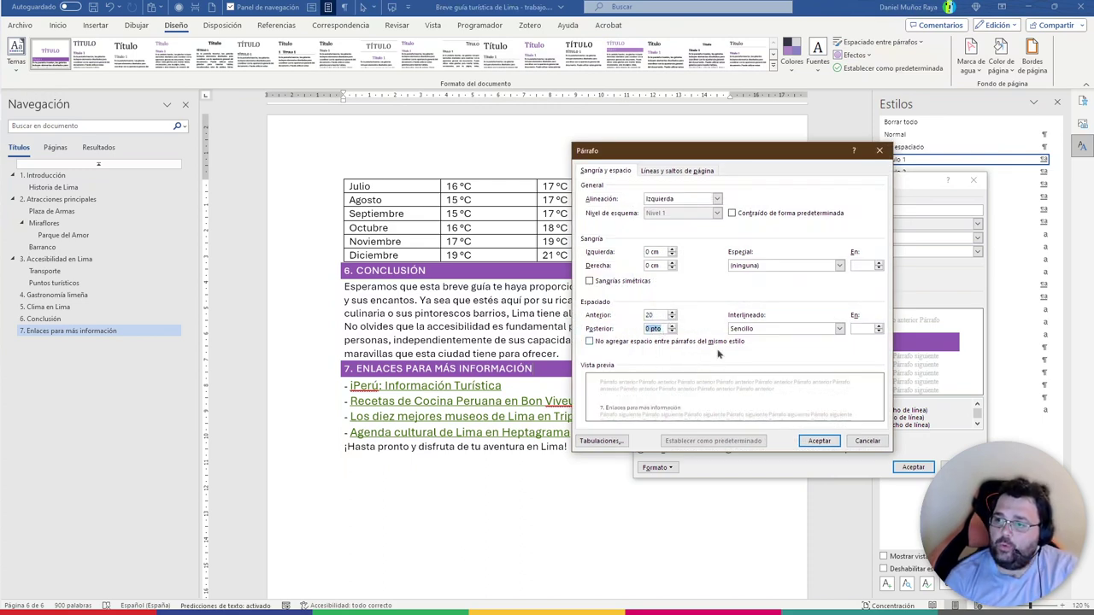
pyautogui.write('10')
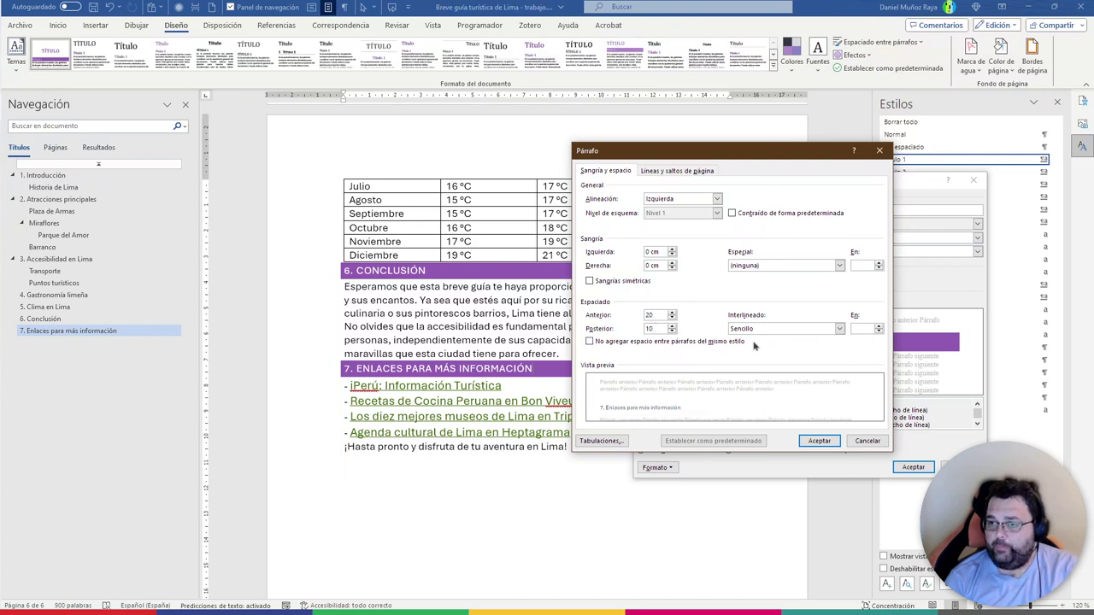
pyautogui.click(818, 440)
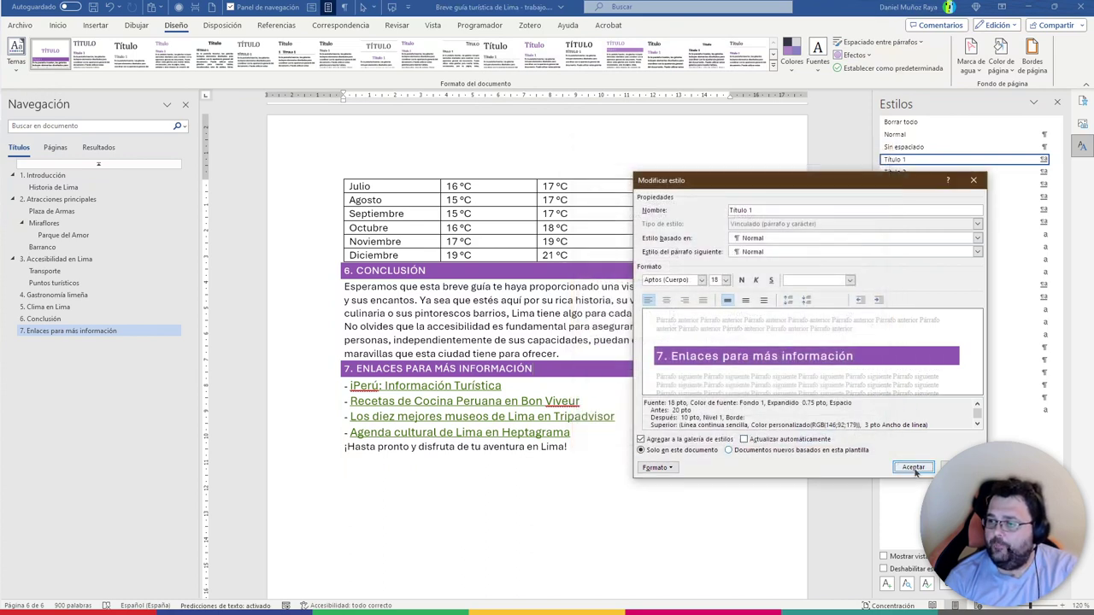
pyautogui.click(913, 468)
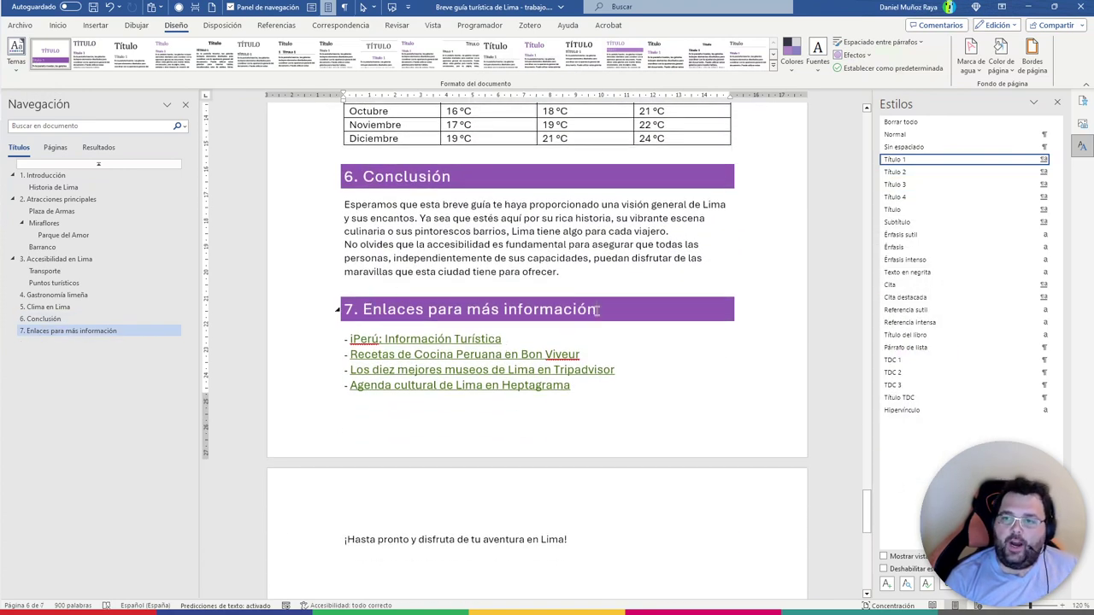
pyautogui.click(348, 176)
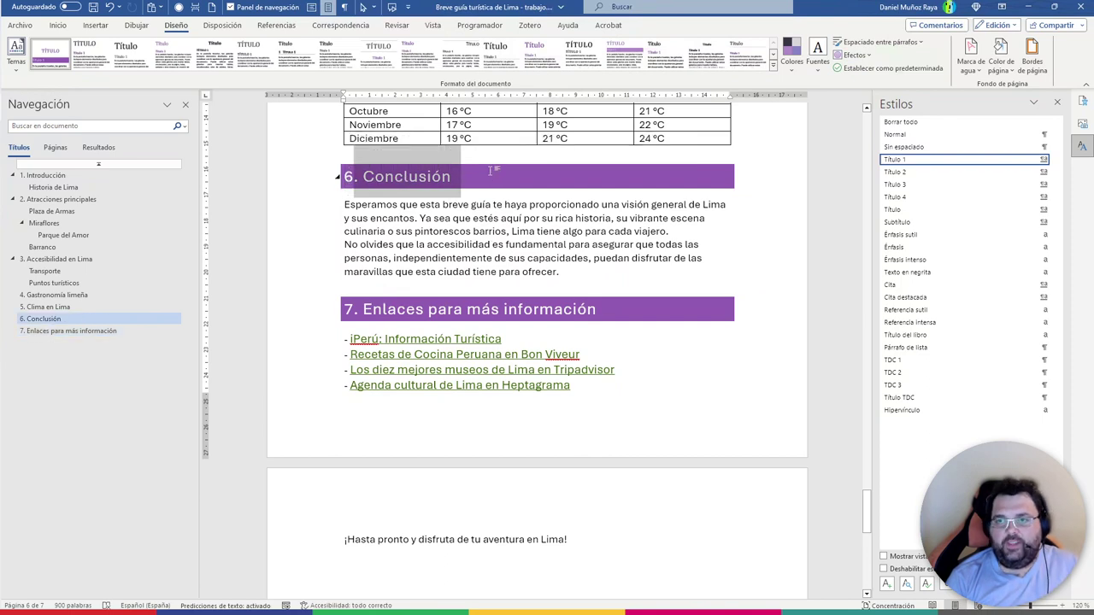
# Set the Título 2 style's font size to 16
pyautogui.click(77, 200)
pyautogui.scroll(2, 530, 282)
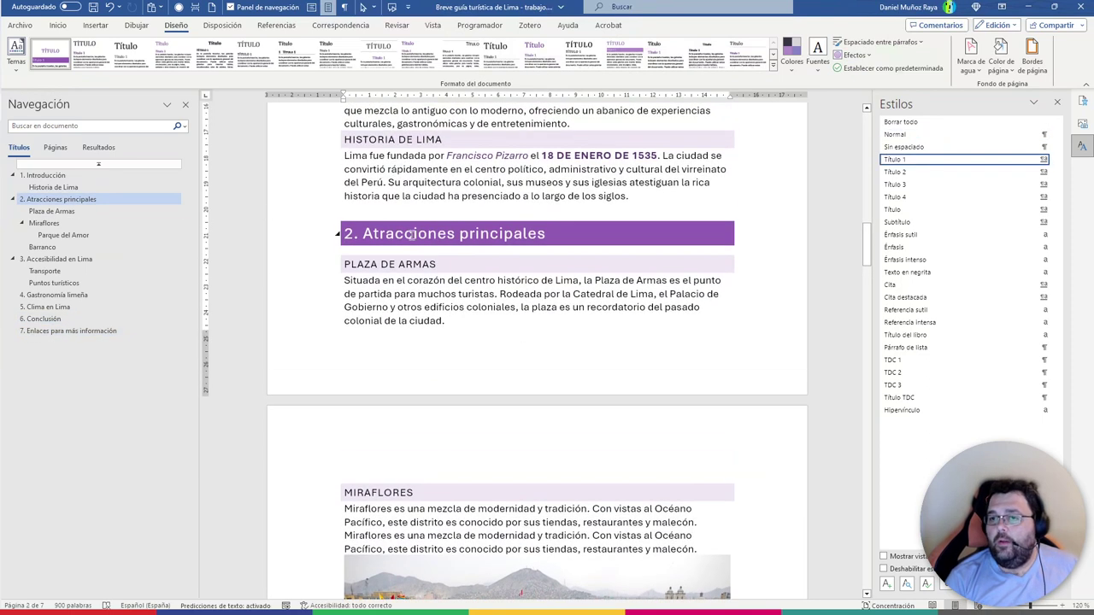
pyautogui.scroll(2, 513, 300)
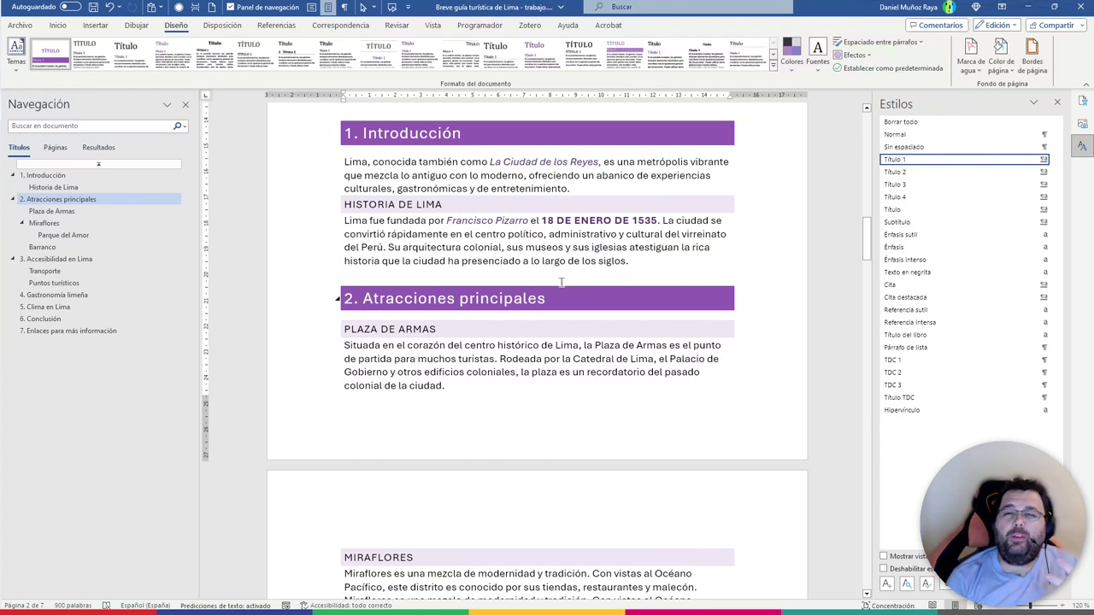
pyautogui.moveTo(966, 159)
pyautogui.click(1057, 172)
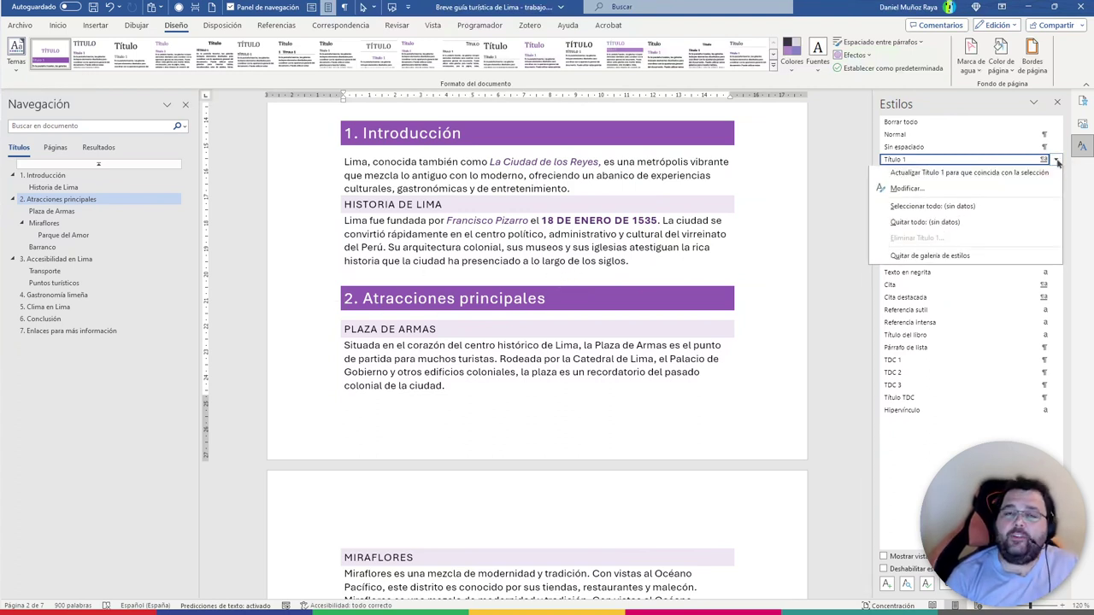
pyautogui.click(1056, 172)
pyautogui.click(1057, 173)
pyautogui.click(906, 204)
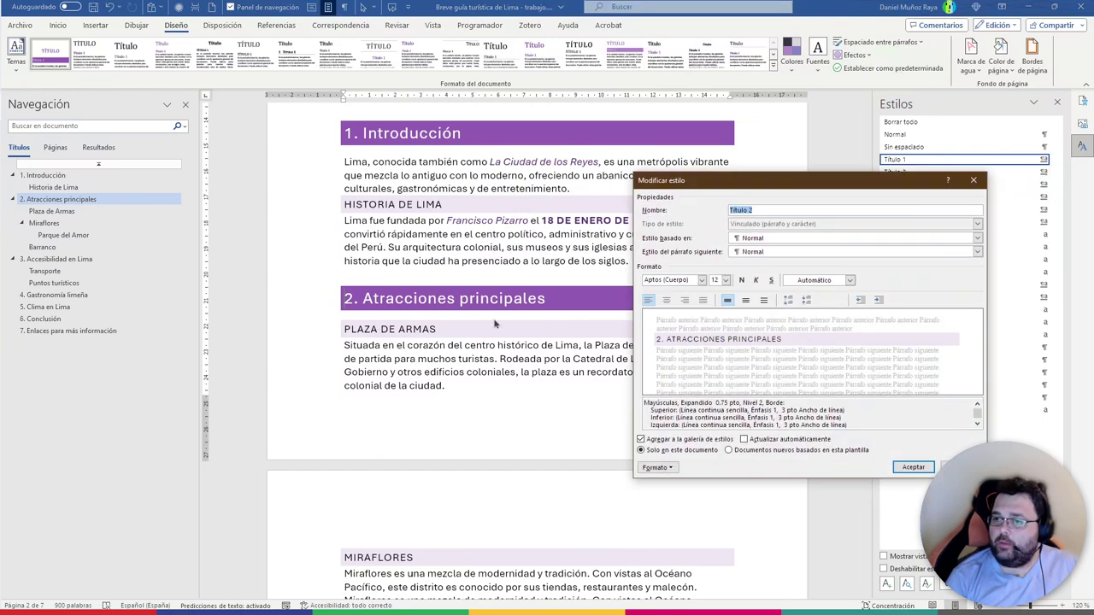
pyautogui.click(725, 280)
pyautogui.click(716, 336)
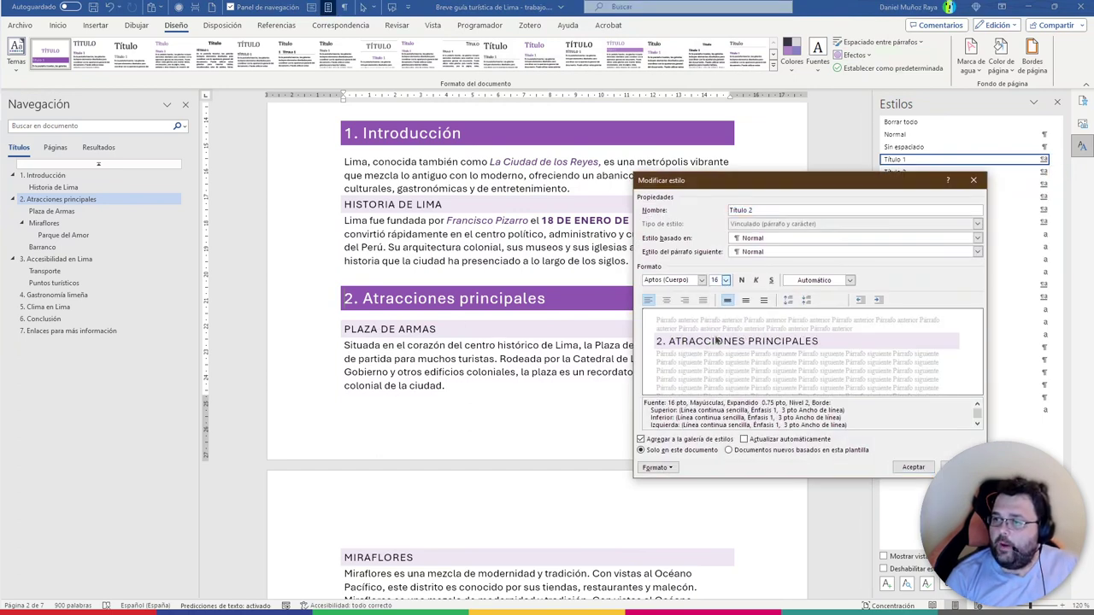
# Give the Título 2 style 10 pt spacing before and after
pyautogui.click(671, 468)
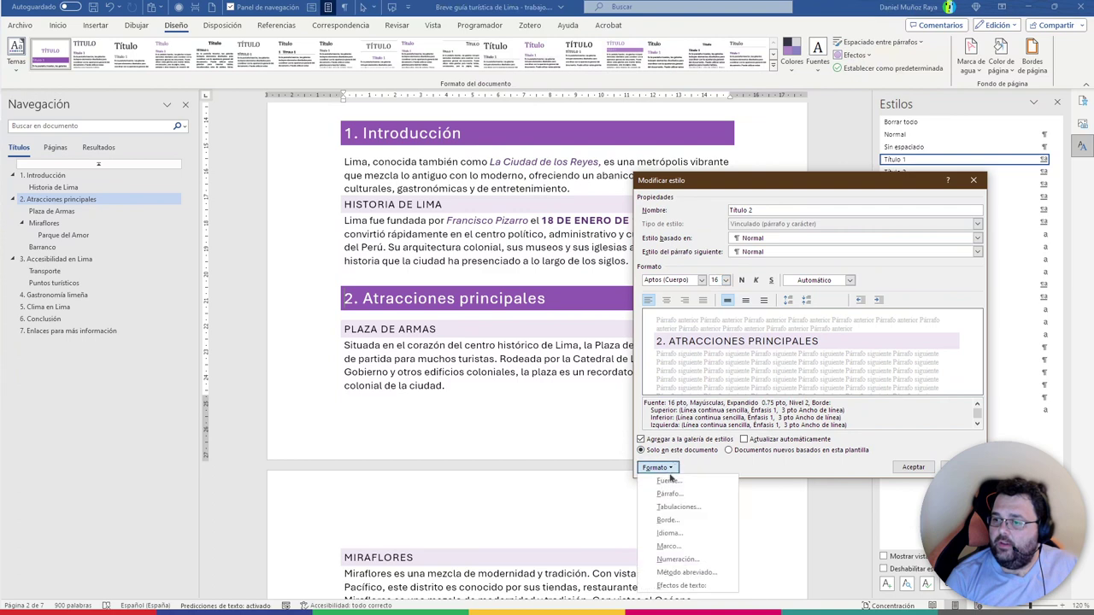
pyautogui.click(682, 494)
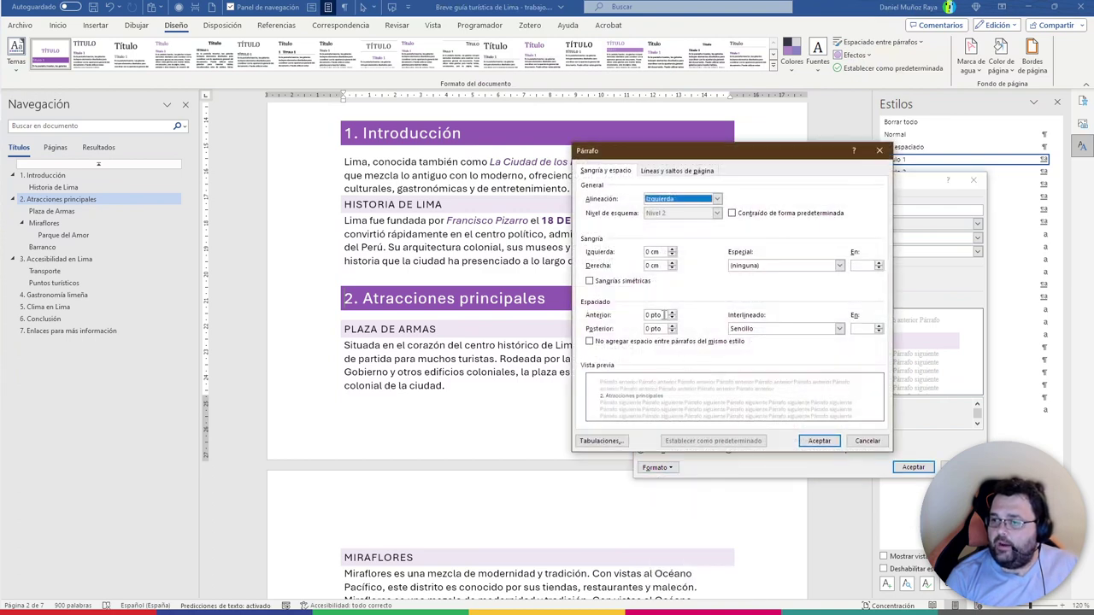
pyautogui.doubleClick(665, 314)
pyautogui.write('10')
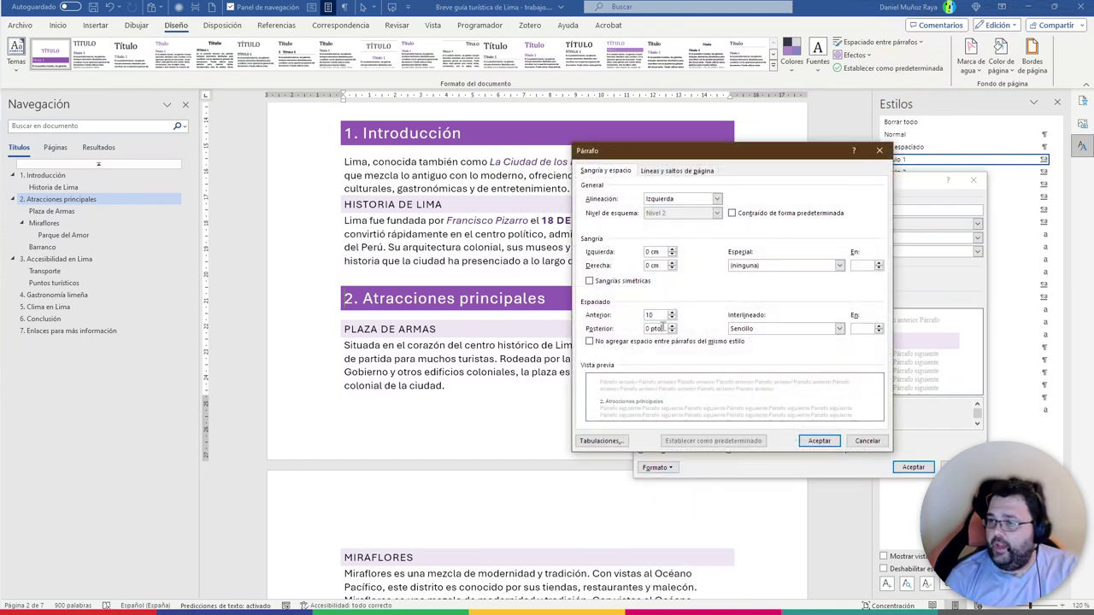
pyautogui.doubleClick(663, 327)
pyautogui.write('10')
pyautogui.click(819, 440)
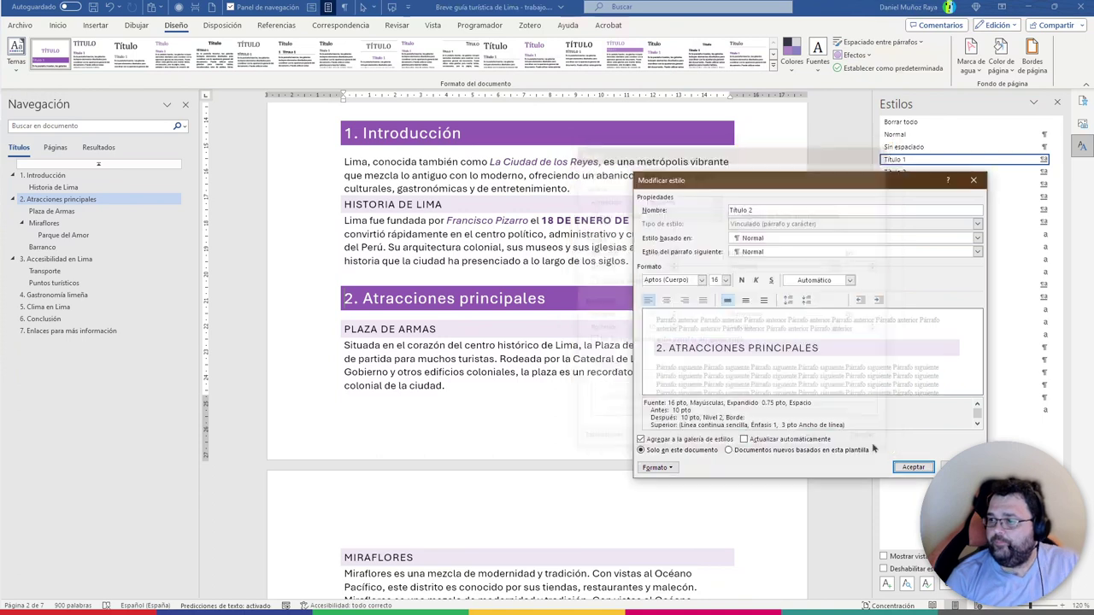
pyautogui.click(913, 468)
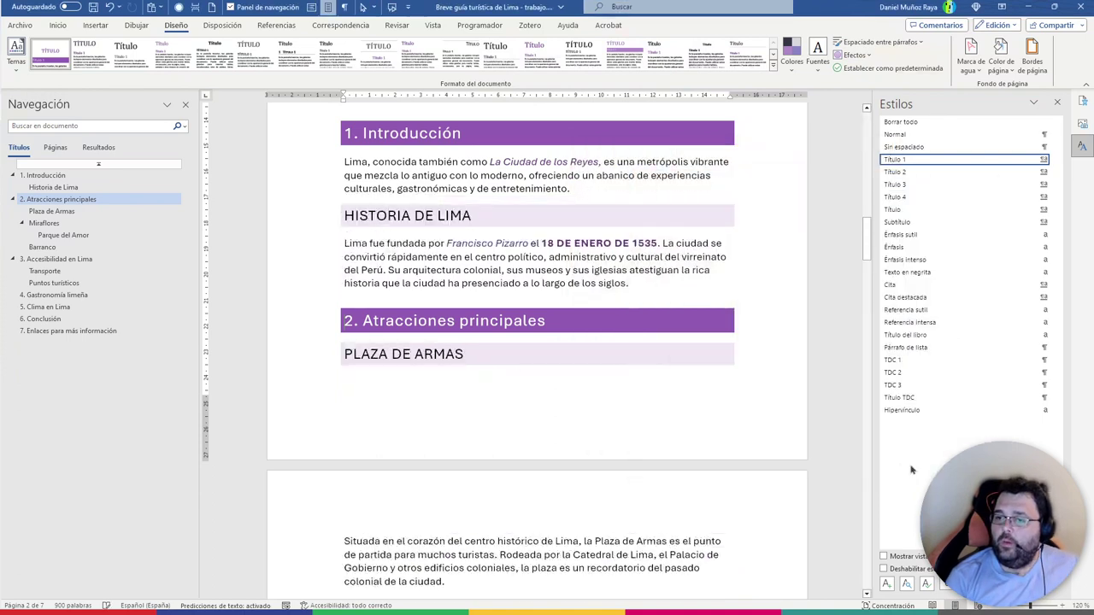
# Uncheck All caps in the Título 2 font so headings like 'Plaza de Armas' show mixed case
pyautogui.click(1044, 172)
pyautogui.click(907, 206)
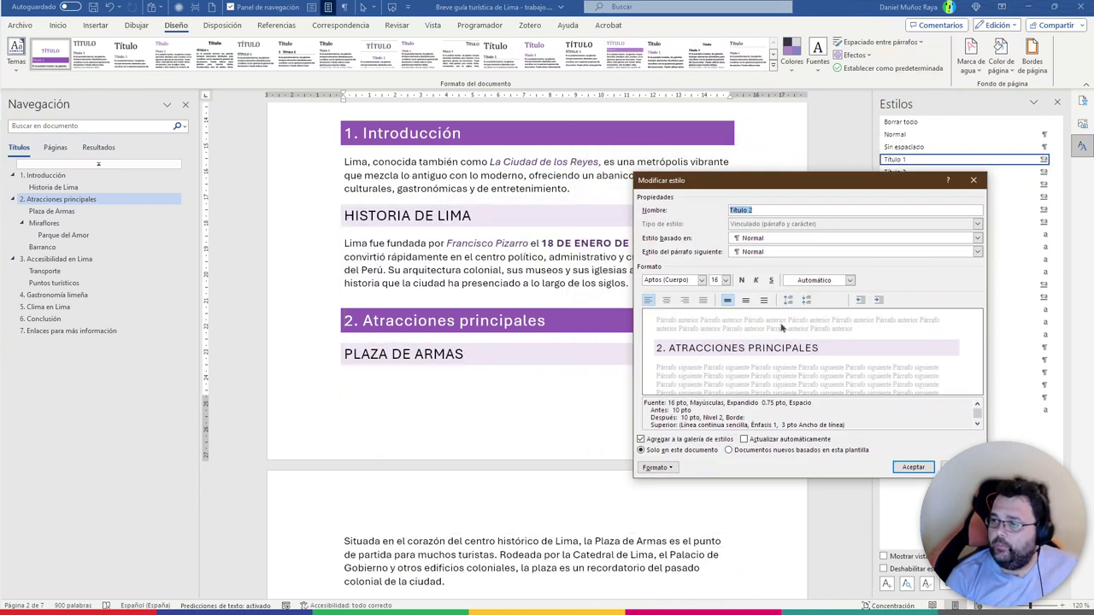
pyautogui.click(657, 467)
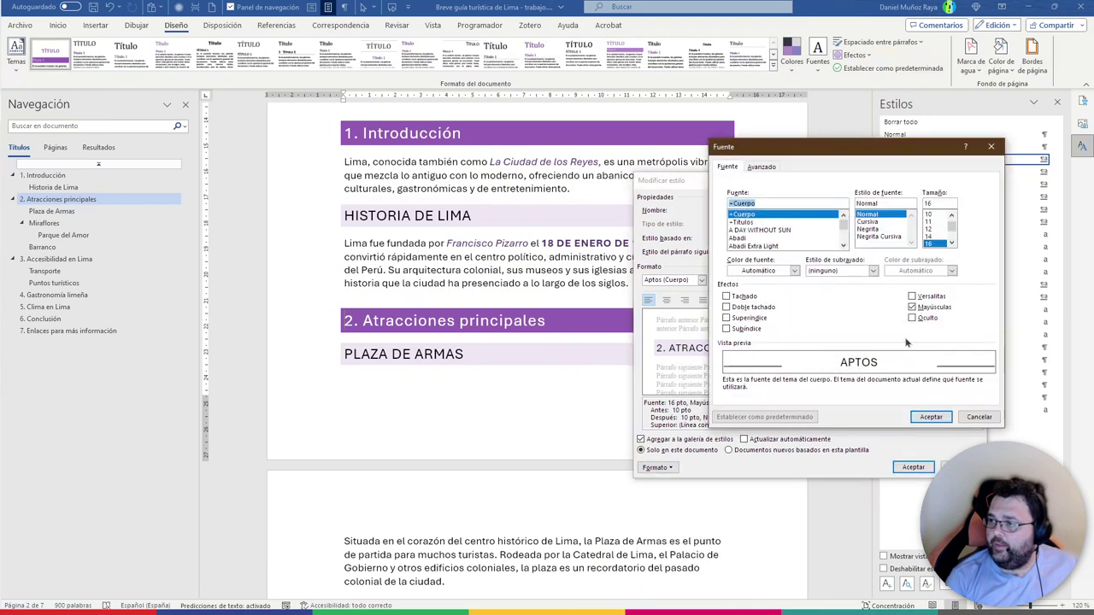
pyautogui.click(921, 316)
pyautogui.click(931, 419)
pyautogui.click(913, 467)
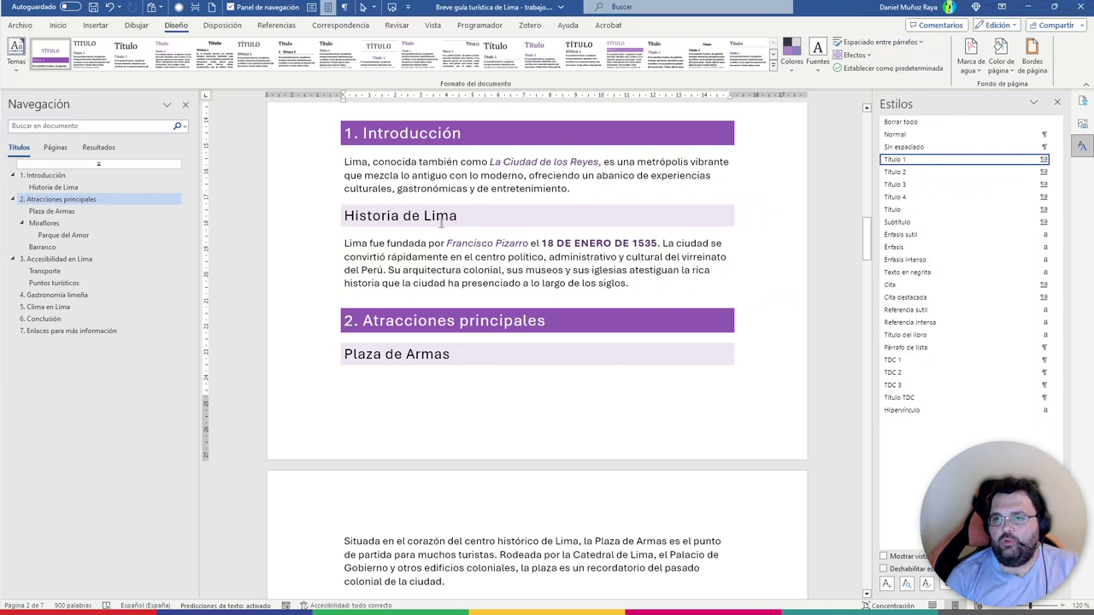
pyautogui.scroll(1, 502, 160)
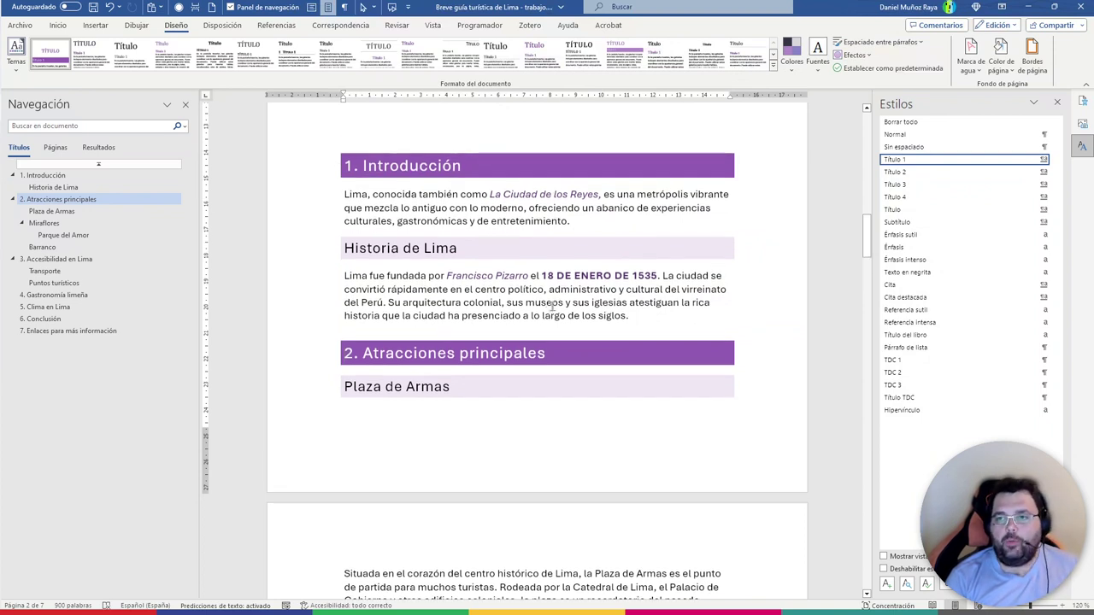
pyautogui.moveTo(962, 184)
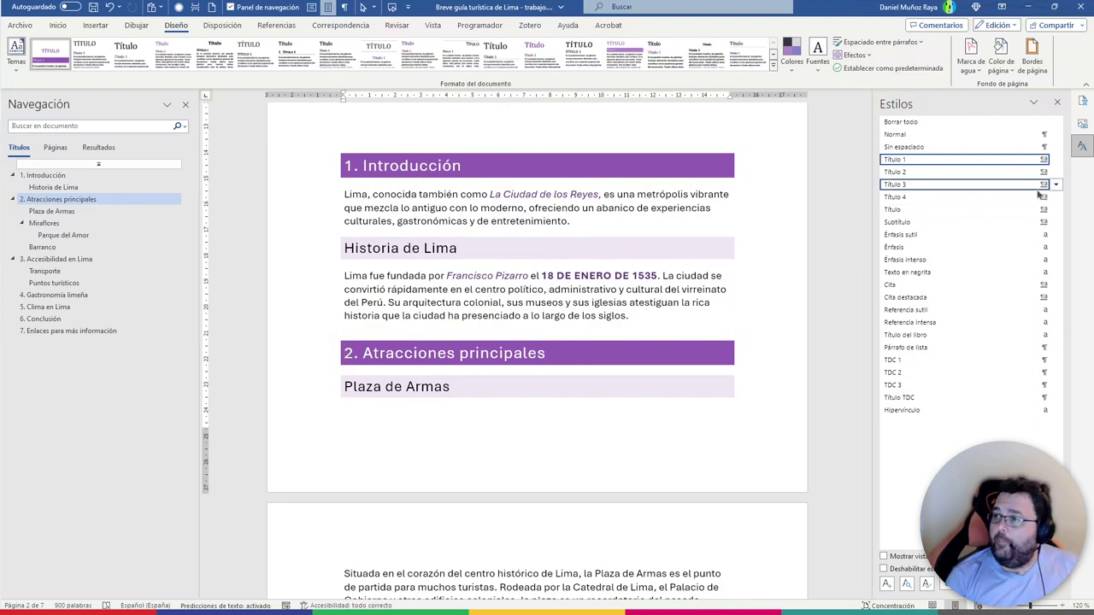
# Set the Título 3 font to 14 pt bold with All caps turned off
pyautogui.scroll(-3, 692, 279)
pyautogui.scroll(-2, 693, 279)
pyautogui.scroll(-3, 693, 280)
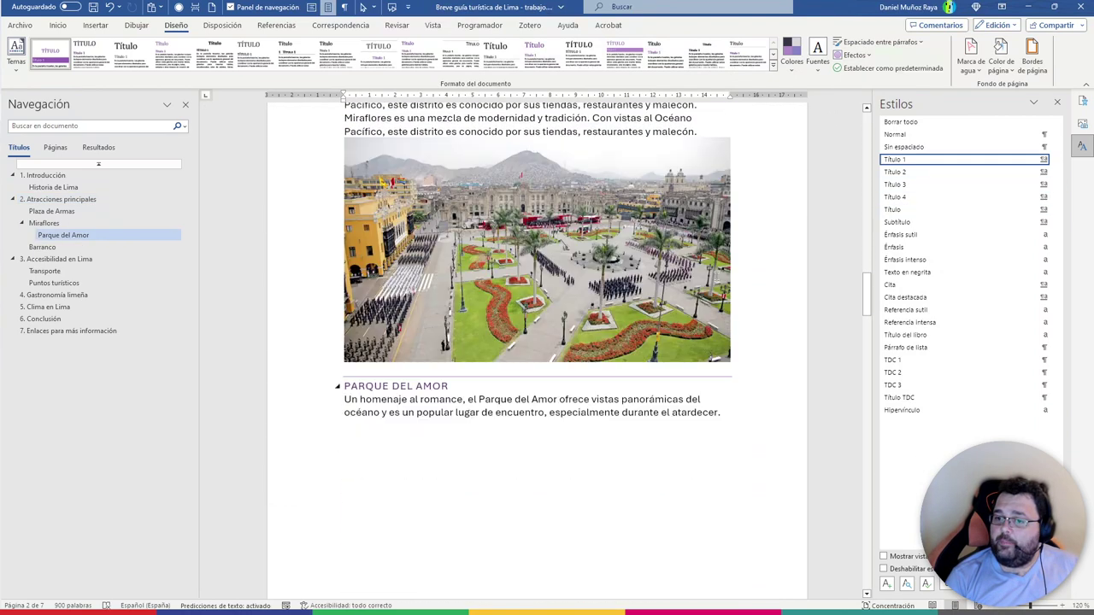
pyautogui.scroll(-2, 692, 279)
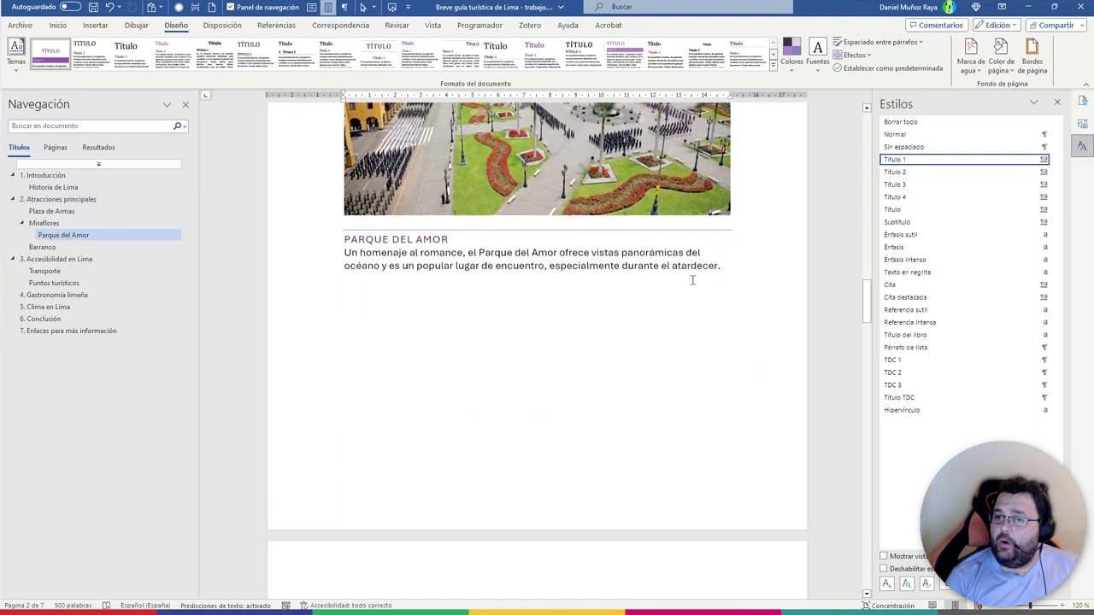
pyautogui.click(512, 231)
pyautogui.click(1056, 184)
pyautogui.click(970, 219)
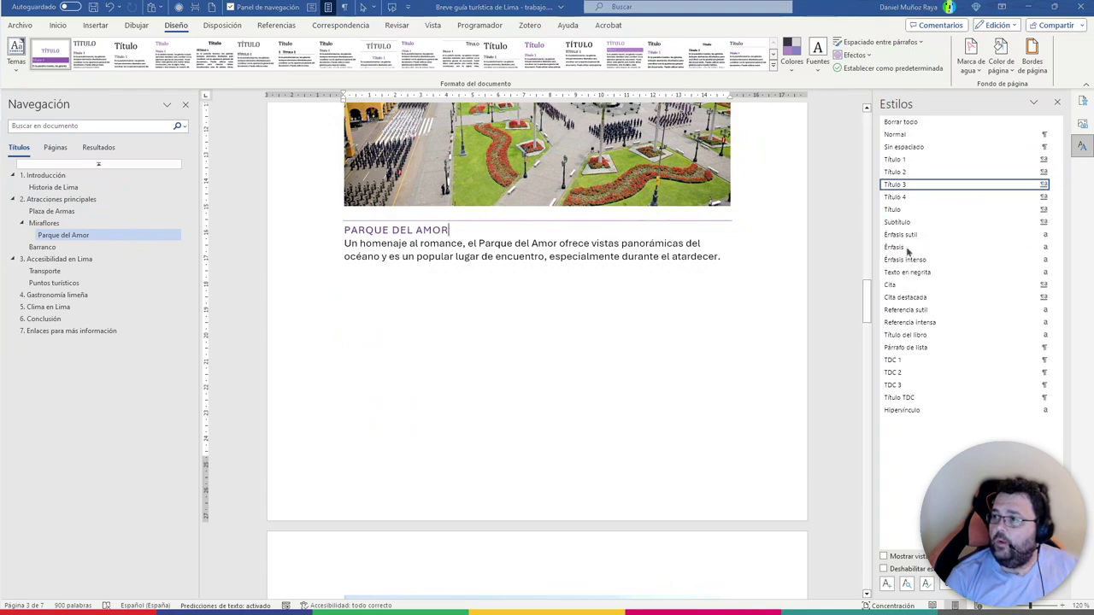
pyautogui.click(658, 468)
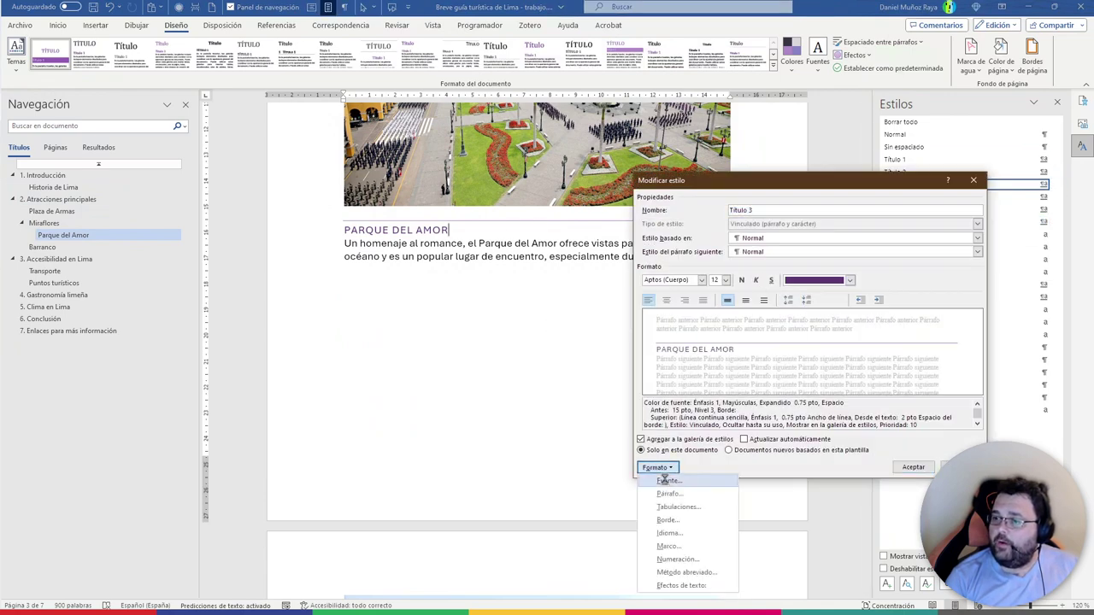
pyautogui.click(668, 479)
pyautogui.click(912, 307)
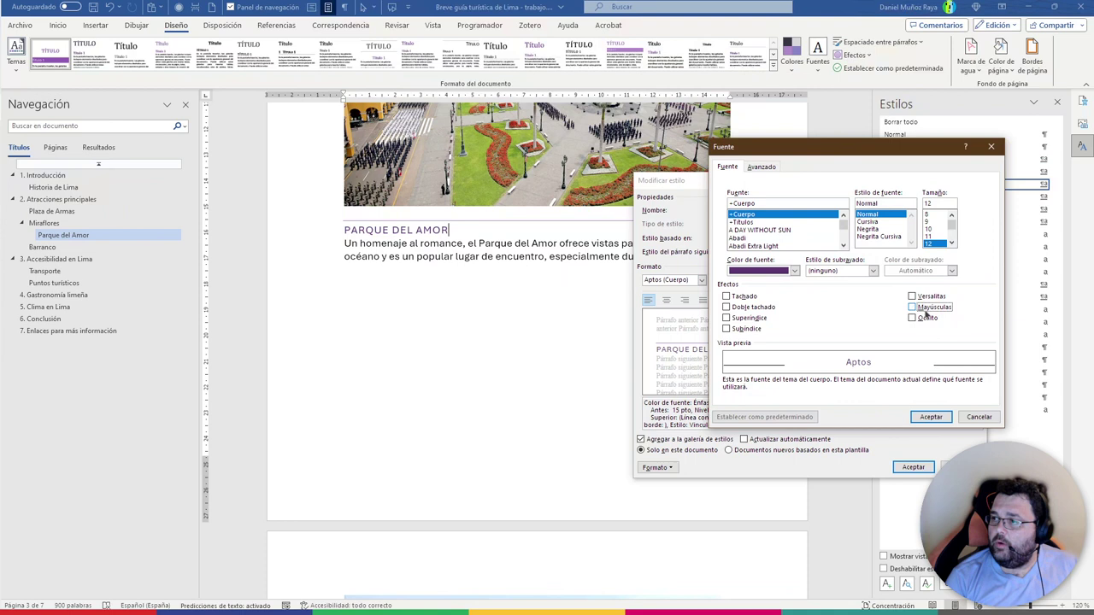
pyautogui.click(952, 243)
pyautogui.click(951, 244)
pyautogui.click(951, 244)
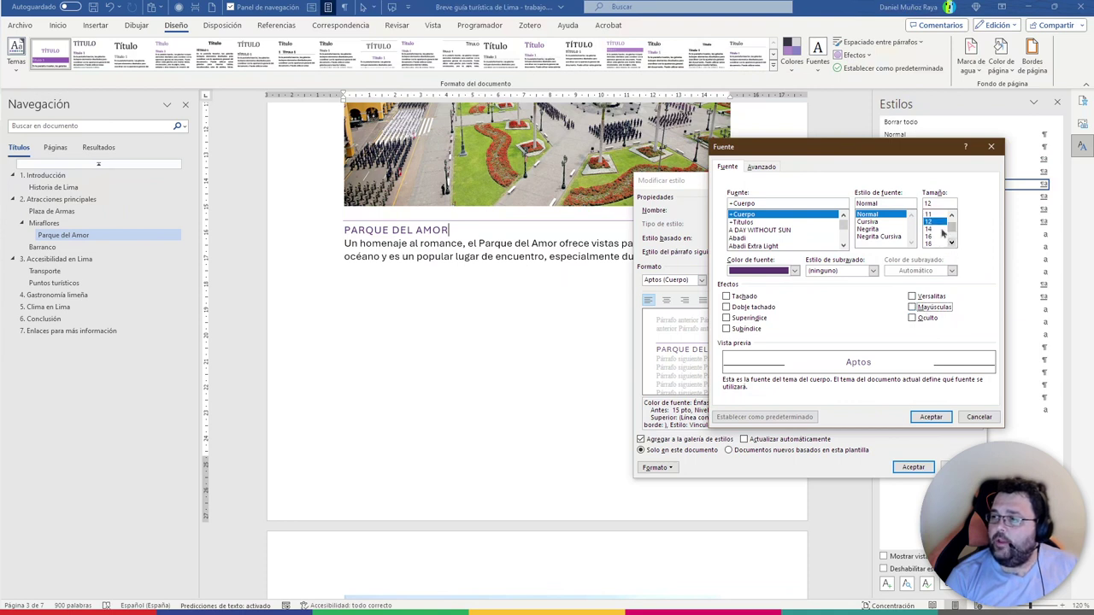
pyautogui.click(937, 229)
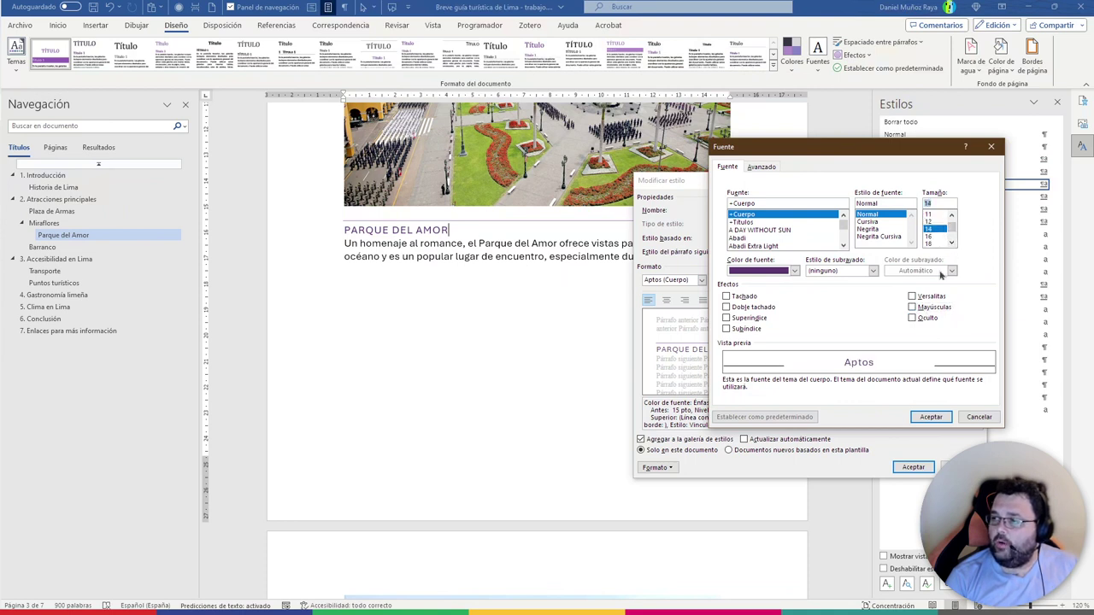
pyautogui.click(931, 417)
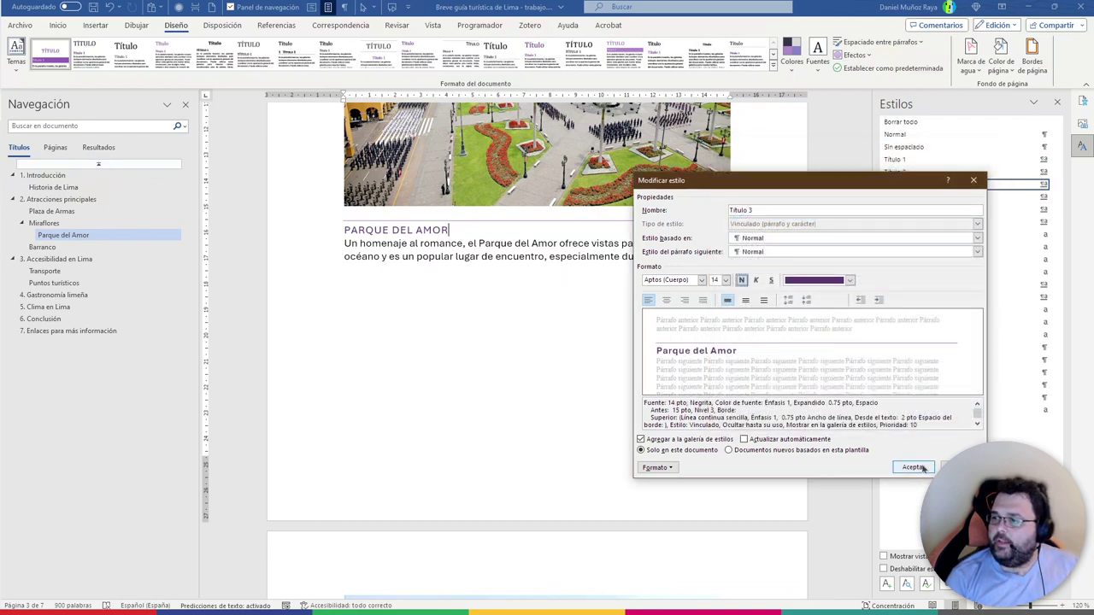
pyautogui.press('Return')
# Give the Título 3 style 10 pt spacing before and after
pyautogui.scroll(3, 772, 435)
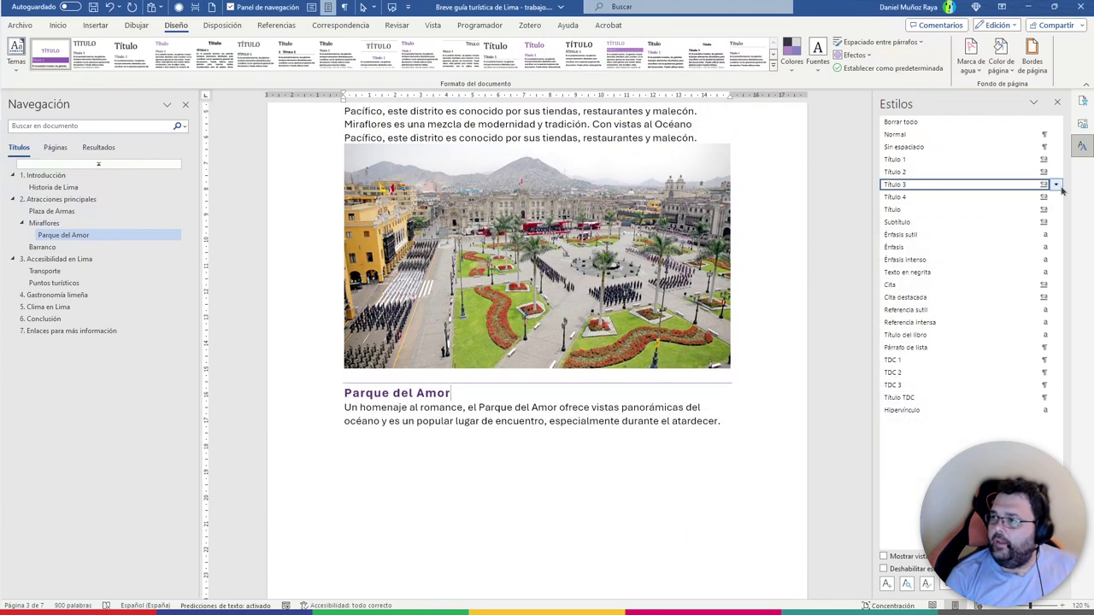
pyautogui.click(1056, 185)
pyautogui.click(904, 219)
pyautogui.click(657, 468)
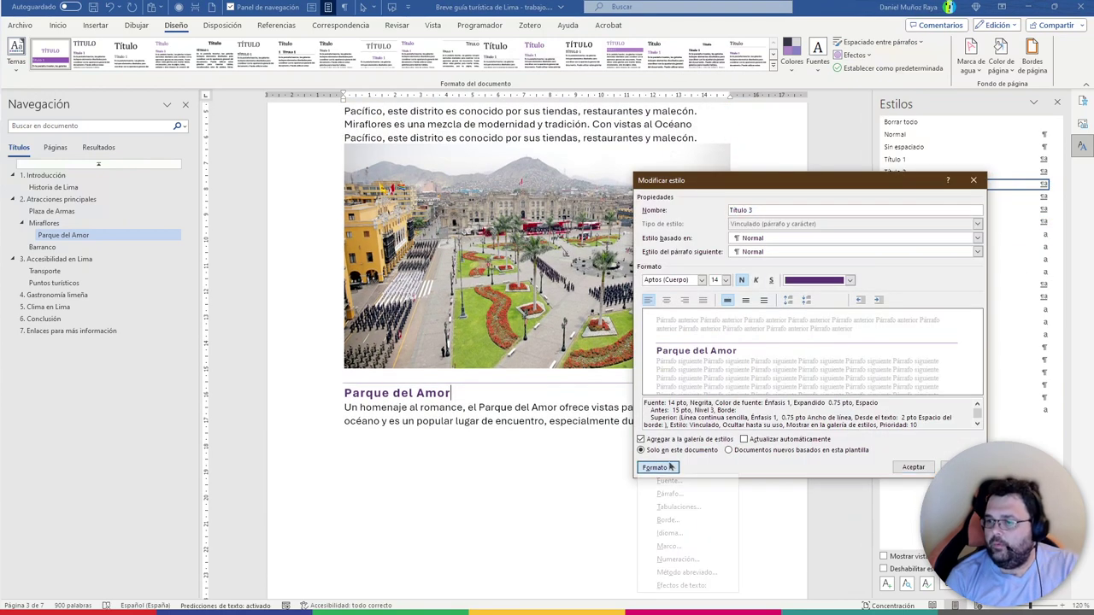
pyautogui.click(671, 495)
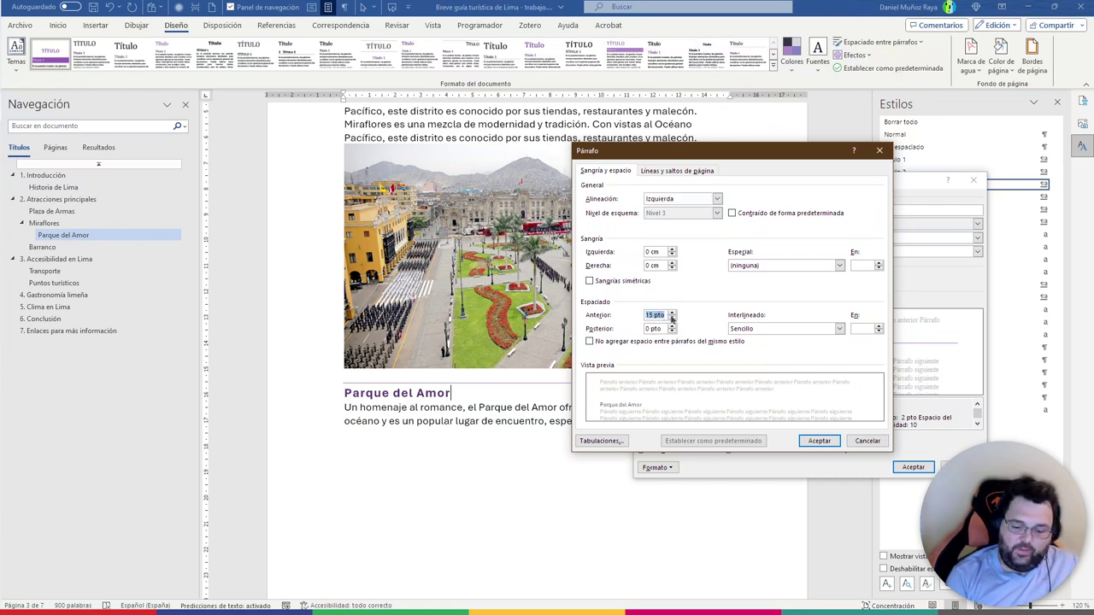
pyautogui.write('10')
pyautogui.press('Tab')
pyautogui.write('10')
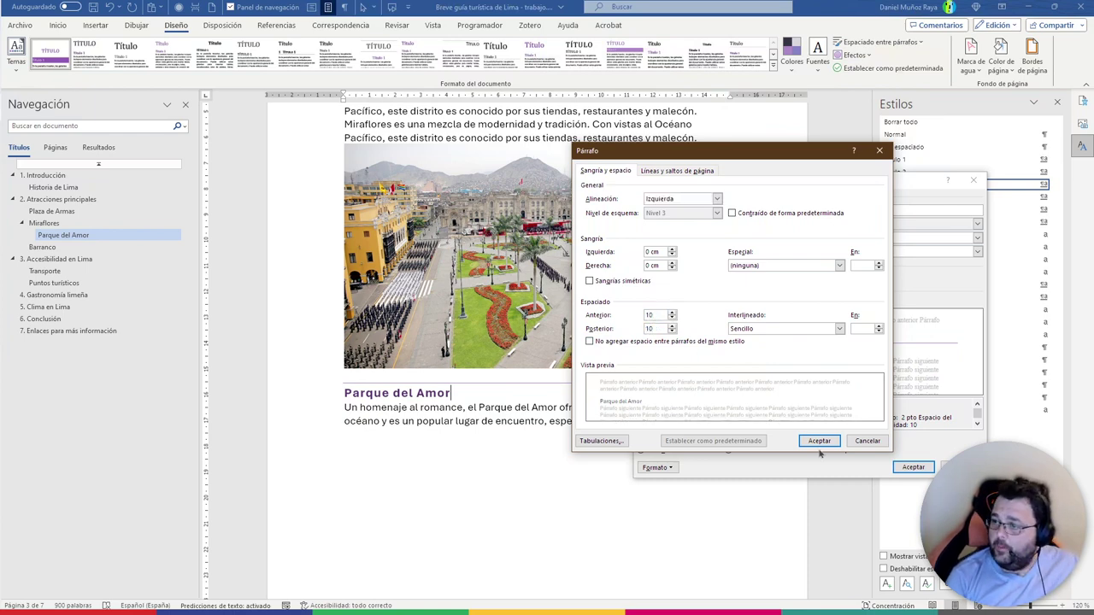
pyautogui.click(819, 441)
pyautogui.click(913, 468)
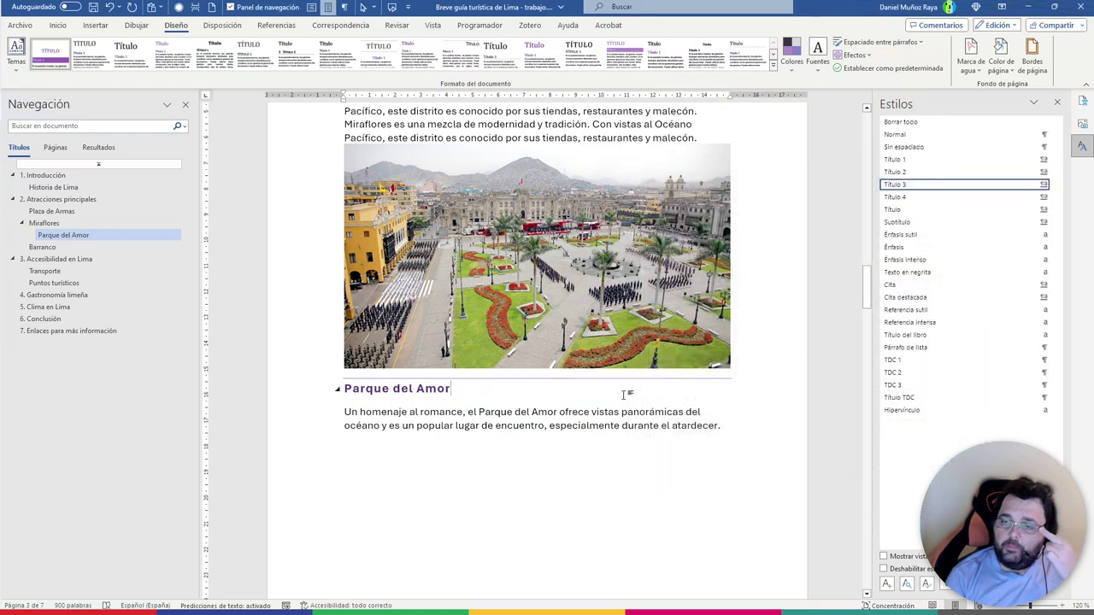
pyautogui.scroll(2, 776, 403)
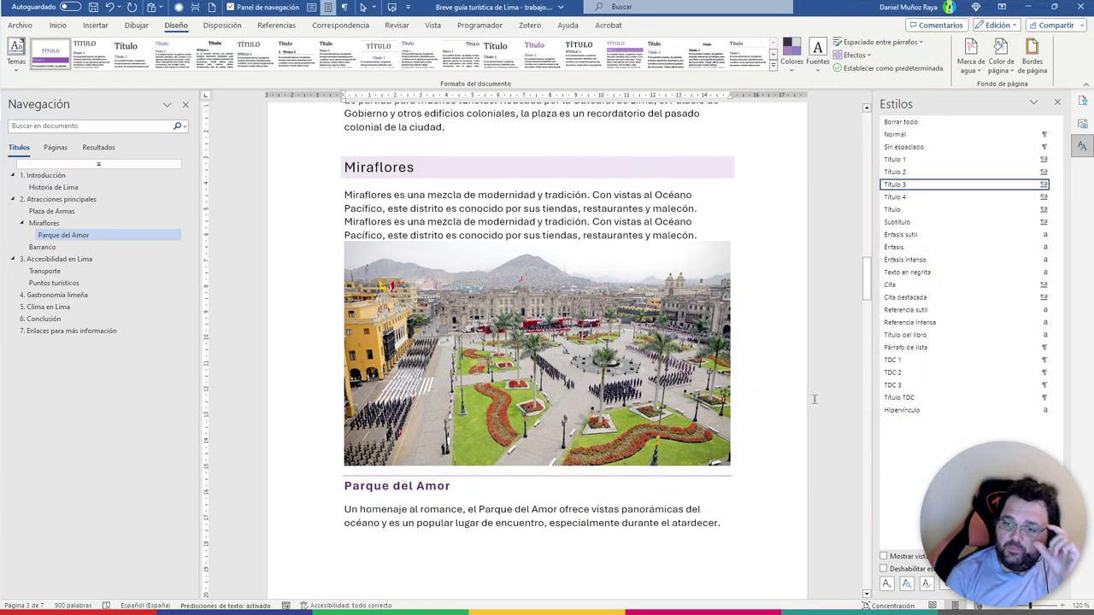
pyautogui.scroll(3, 815, 400)
pyautogui.scroll(2, 812, 400)
pyautogui.scroll(-1, 795, 404)
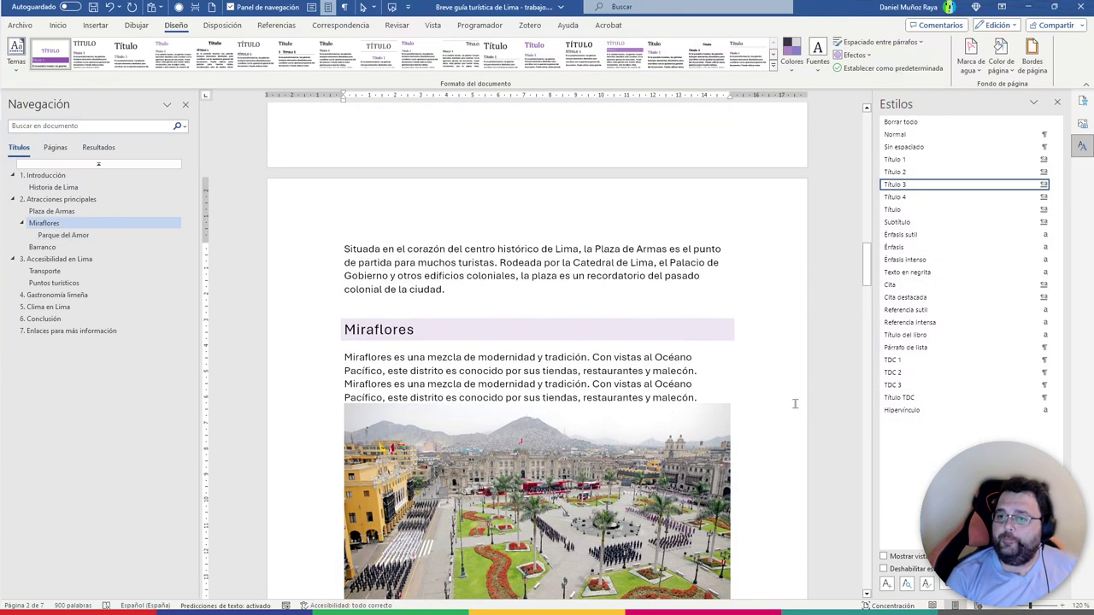
pyautogui.scroll(-7, 795, 403)
pyautogui.scroll(-2, 791, 401)
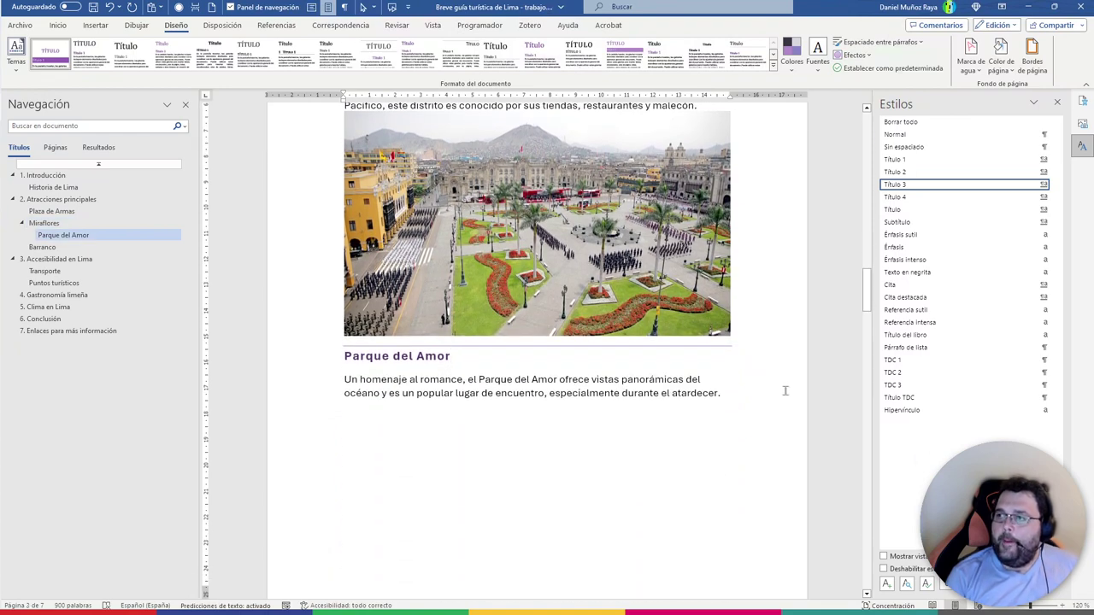
pyautogui.scroll(6, 781, 384)
pyautogui.scroll(7, 781, 385)
pyautogui.scroll(12, 773, 386)
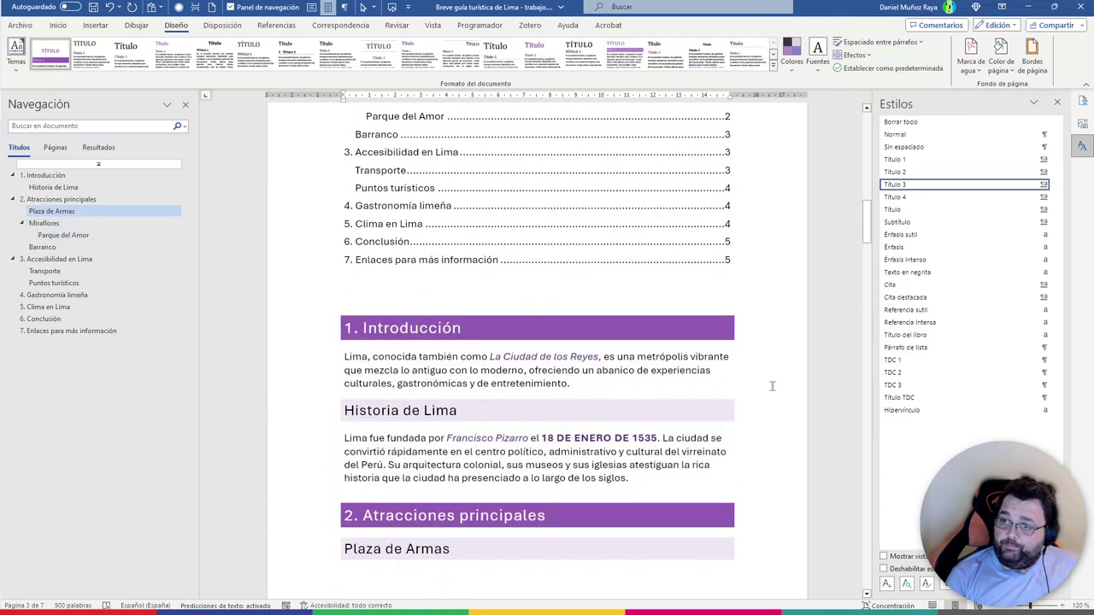
pyautogui.scroll(7, 744, 378)
pyautogui.scroll(-10, 684, 350)
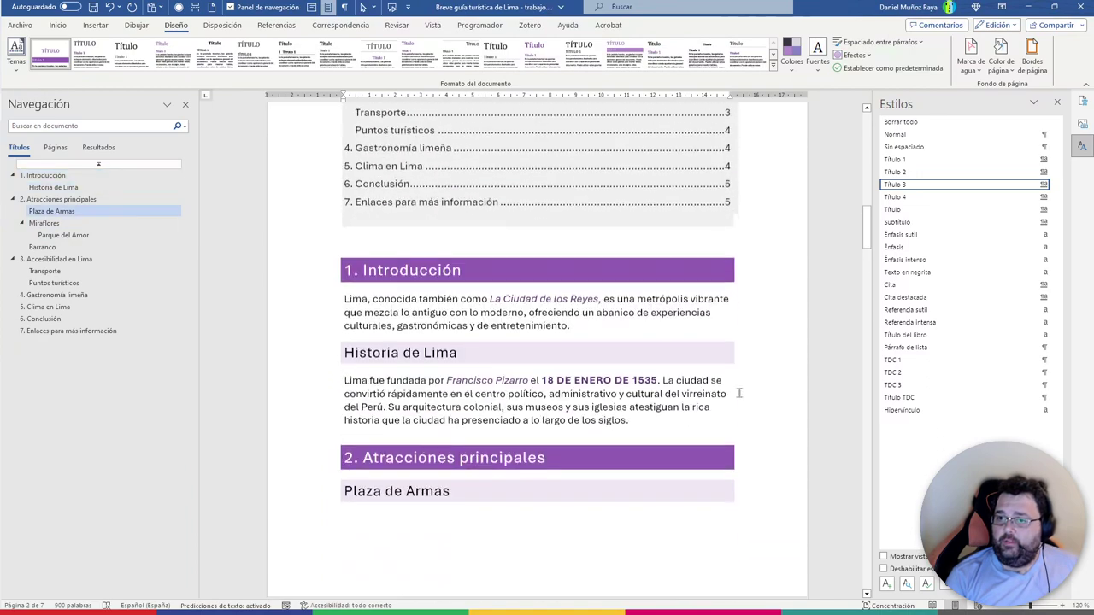
pyautogui.scroll(-9, 598, 324)
pyautogui.scroll(-4, 512, 294)
pyautogui.click(400, 189)
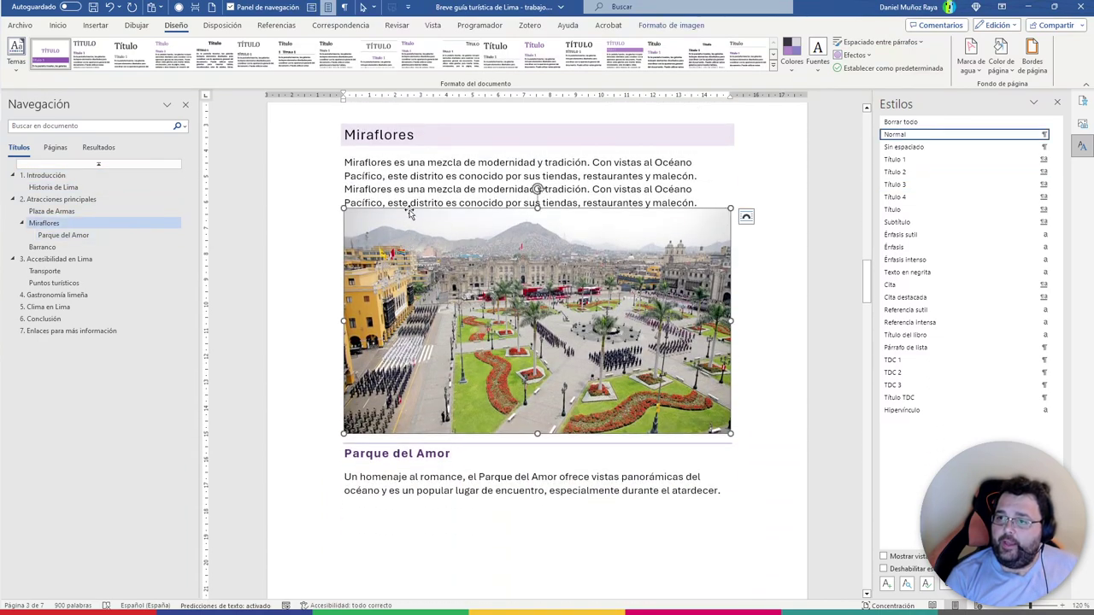
pyautogui.scroll(-4, 539, 329)
pyautogui.scroll(-2, 534, 342)
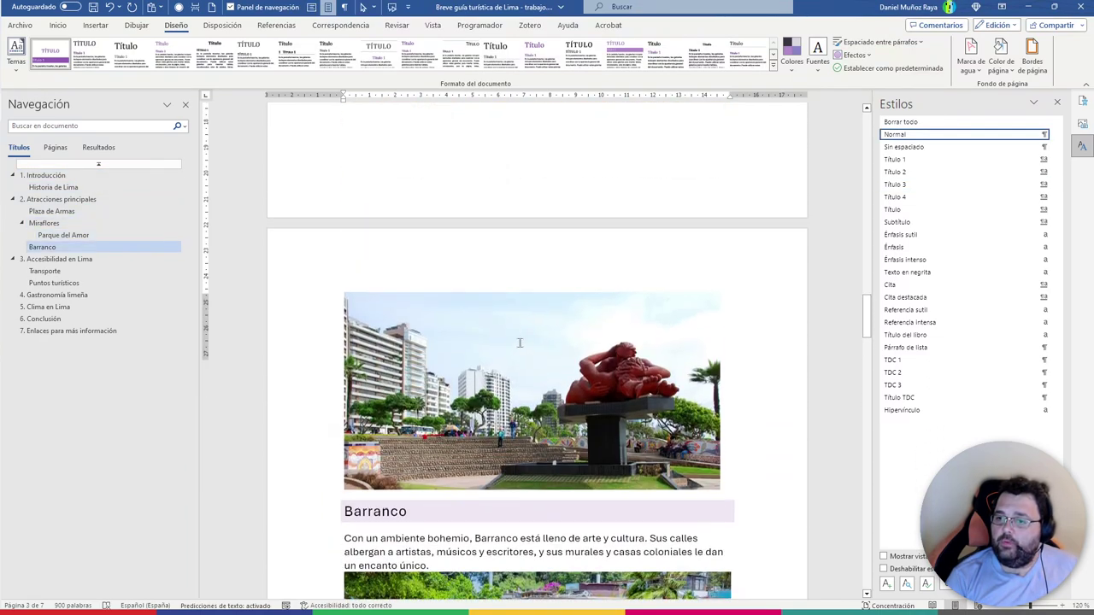
pyautogui.scroll(5, 538, 333)
pyautogui.scroll(2, 556, 308)
pyautogui.scroll(1, 560, 300)
pyautogui.moveTo(699, 268); pyautogui.dragTo(333, 255)
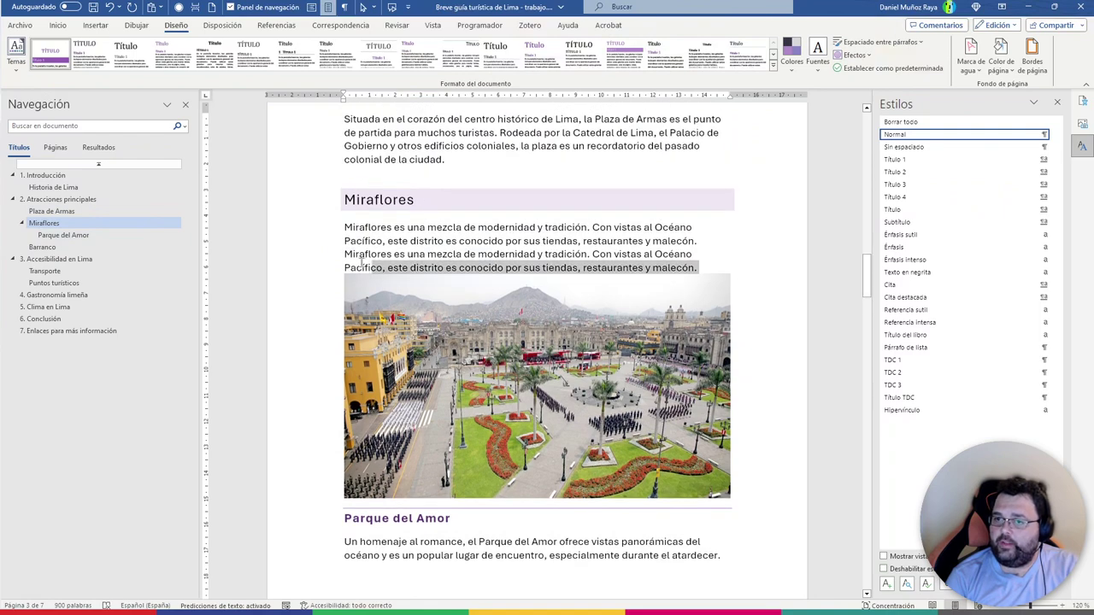
pyautogui.press('Delete')
pyautogui.scroll(-1, 615, 329)
pyautogui.scroll(-3, 598, 342)
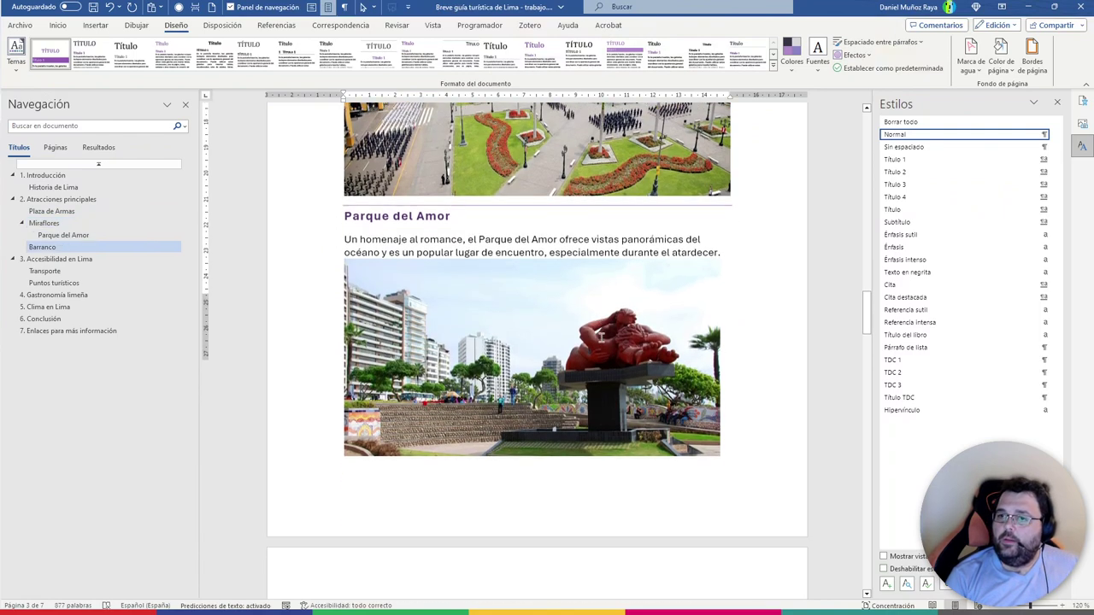
pyautogui.scroll(-4, 513, 385)
pyautogui.scroll(-2, 338, 462)
pyautogui.scroll(1, 427, 385)
pyautogui.click(530, 257)
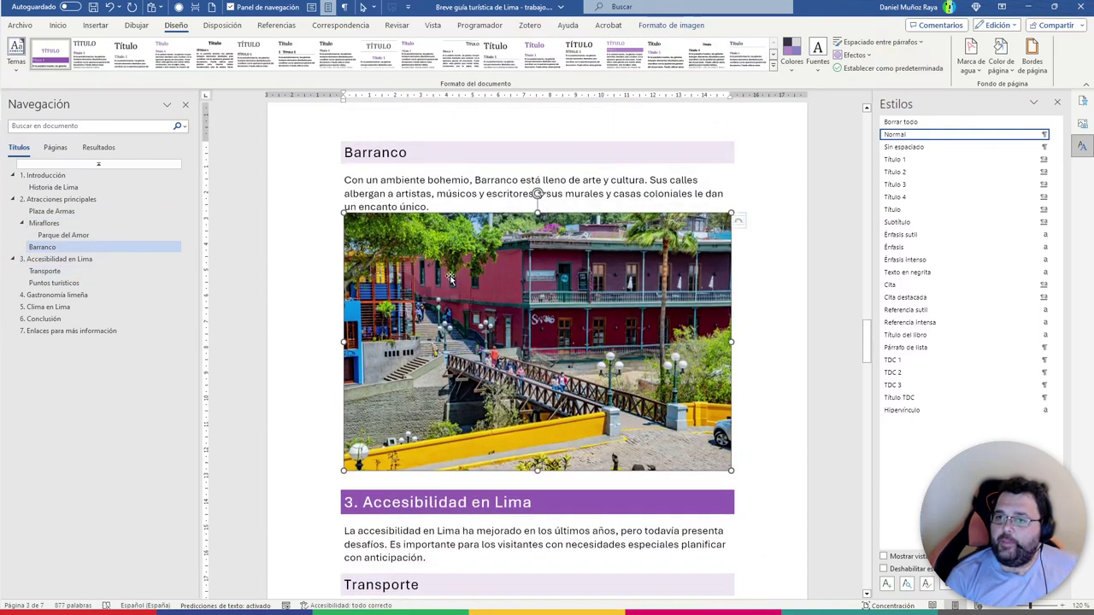
pyautogui.scroll(-3, 586, 453)
pyautogui.scroll(-5, 586, 453)
pyautogui.scroll(-3, 513, 368)
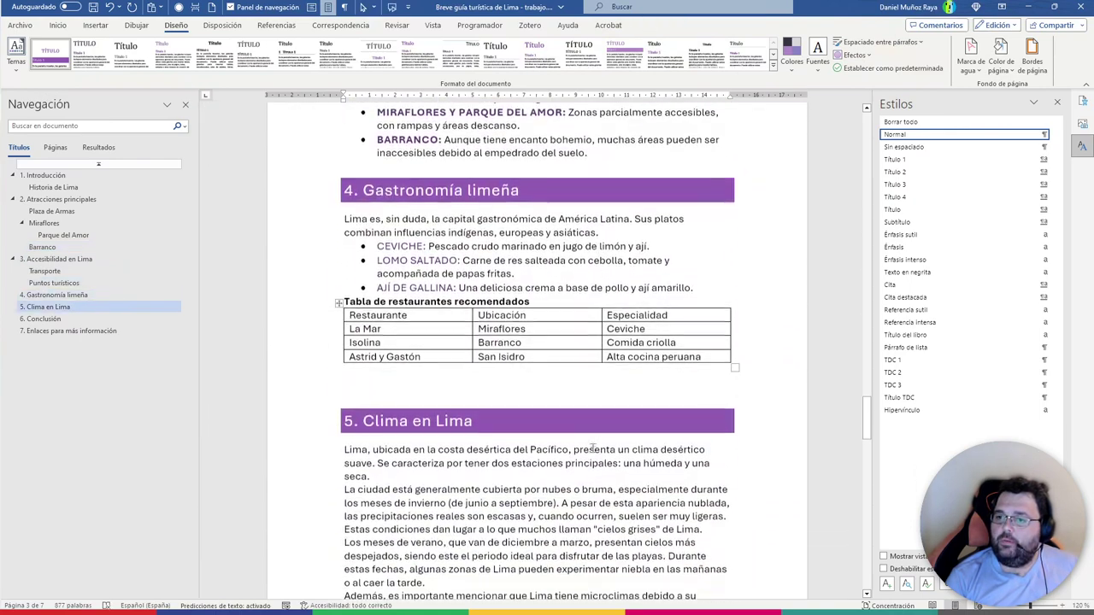
pyautogui.scroll(-2, 426, 276)
pyautogui.scroll(-2, 590, 526)
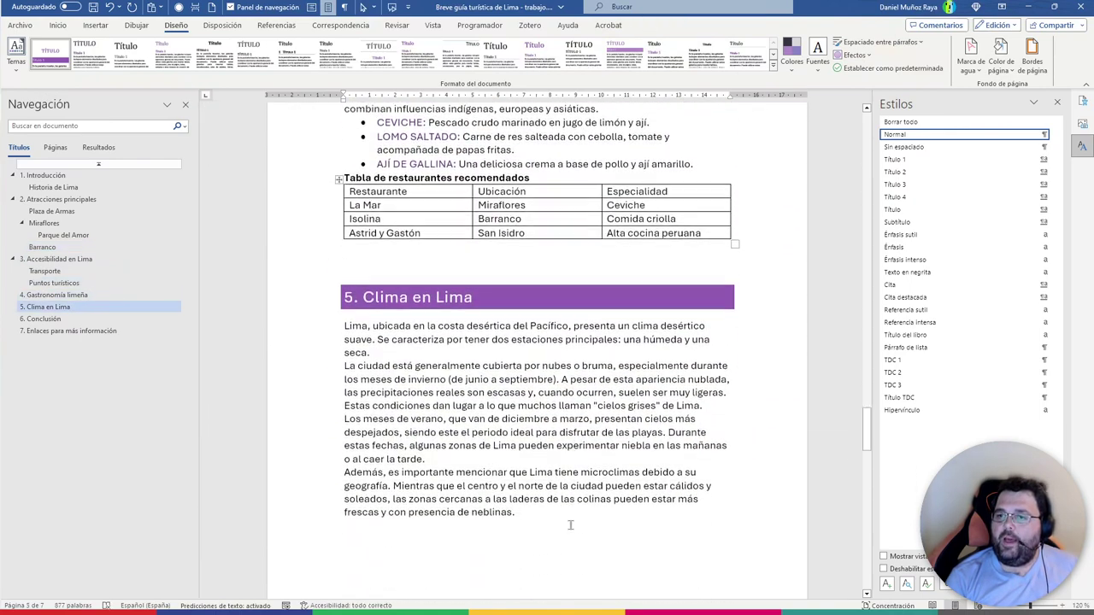
pyautogui.scroll(-3, 556, 513)
pyautogui.scroll(-3, 539, 470)
pyautogui.scroll(-3, 520, 417)
pyautogui.scroll(-1, 521, 416)
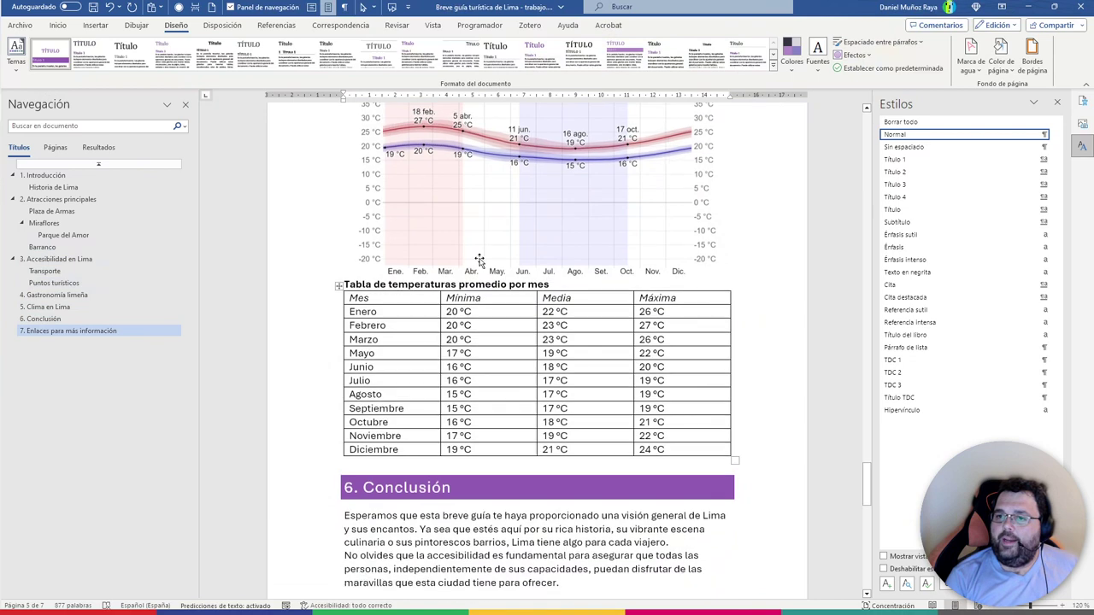
pyautogui.click(477, 257)
pyautogui.click(561, 285)
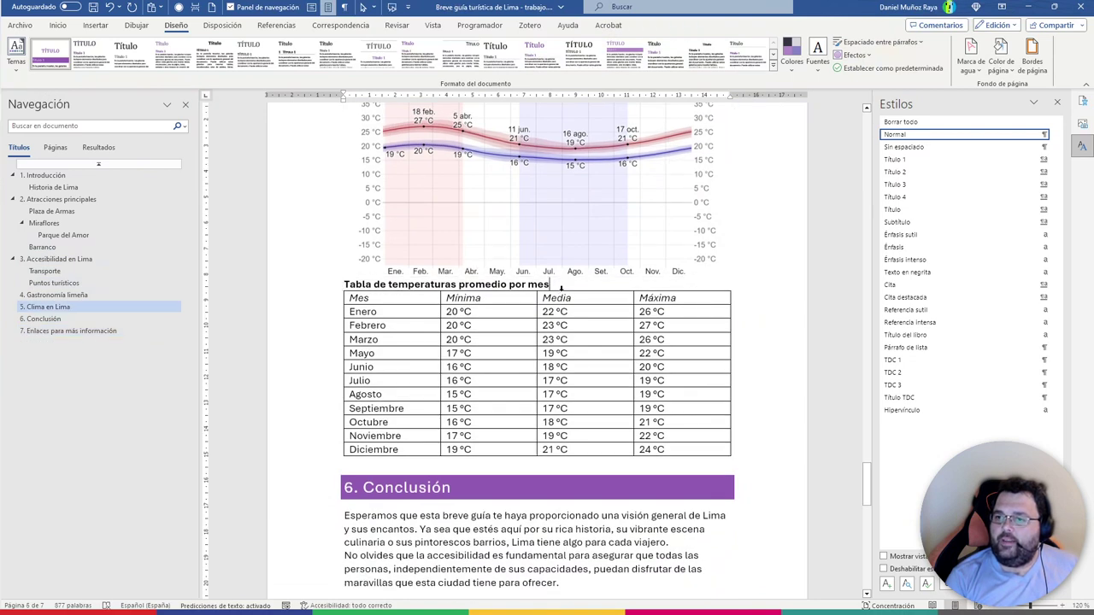
pyautogui.click(554, 226)
pyautogui.scroll(2, 564, 239)
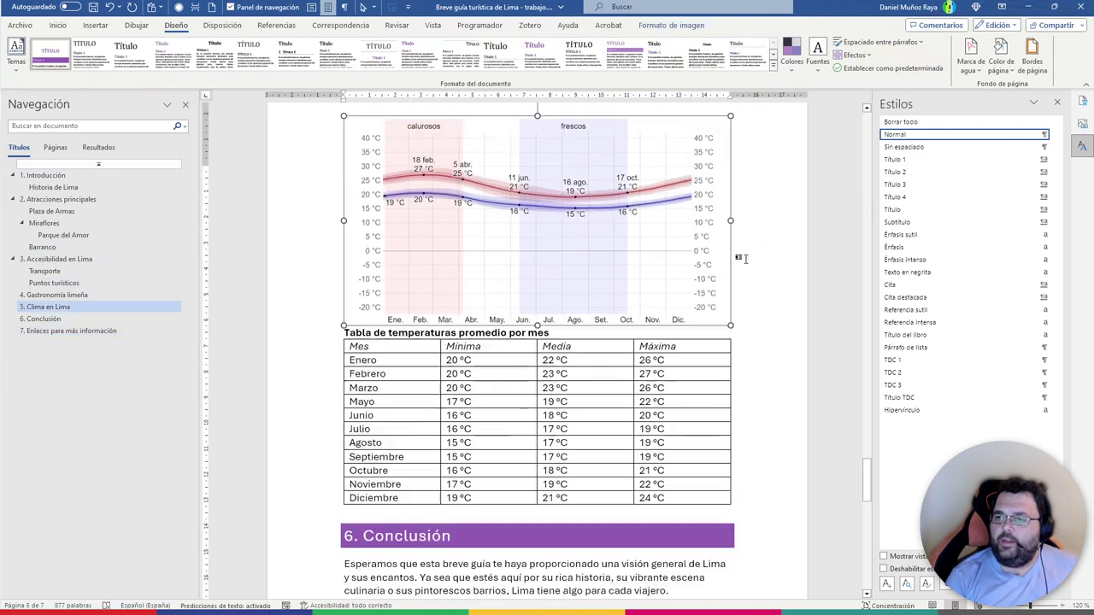
pyautogui.click(572, 381)
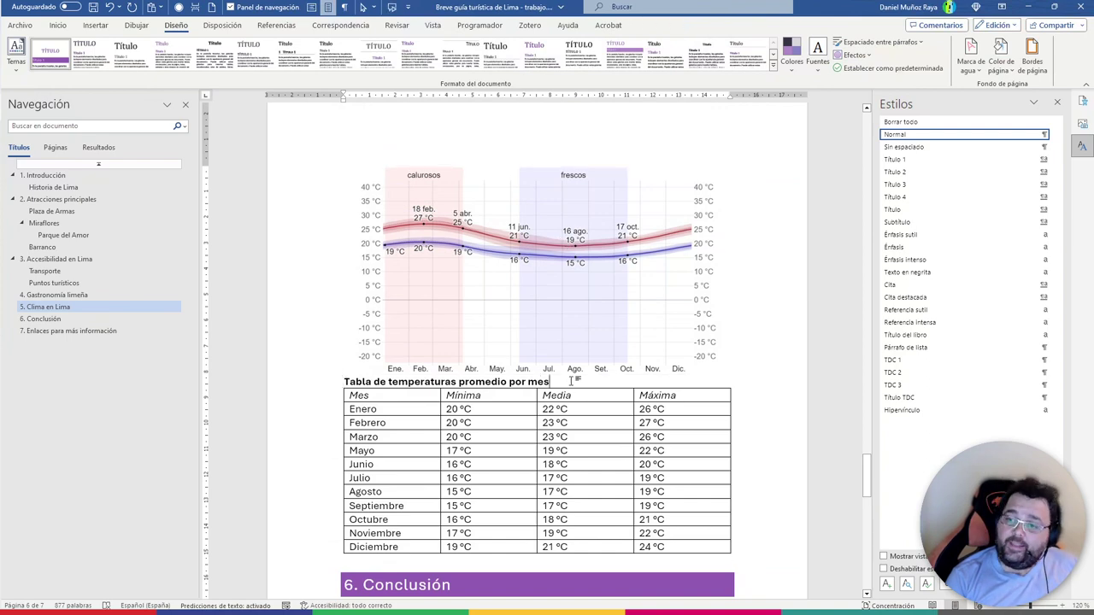
pyautogui.moveTo(963, 134)
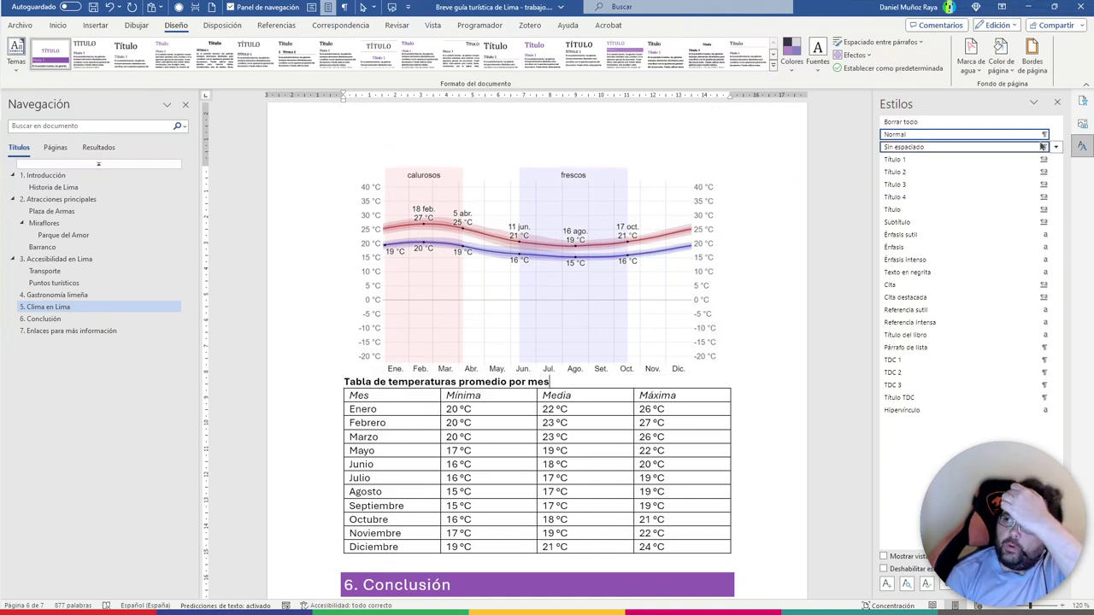
# Change the Normal style's paragraph spacing before and after, entering 6 pt for spacing after
pyautogui.click(1057, 136)
pyautogui.click(911, 201)
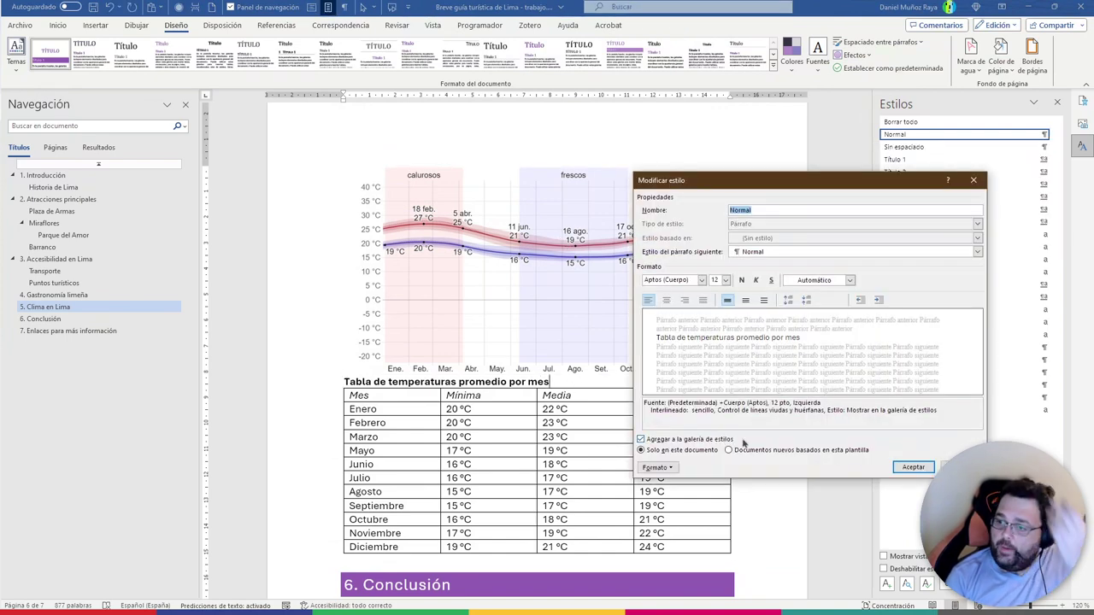
pyautogui.click(655, 468)
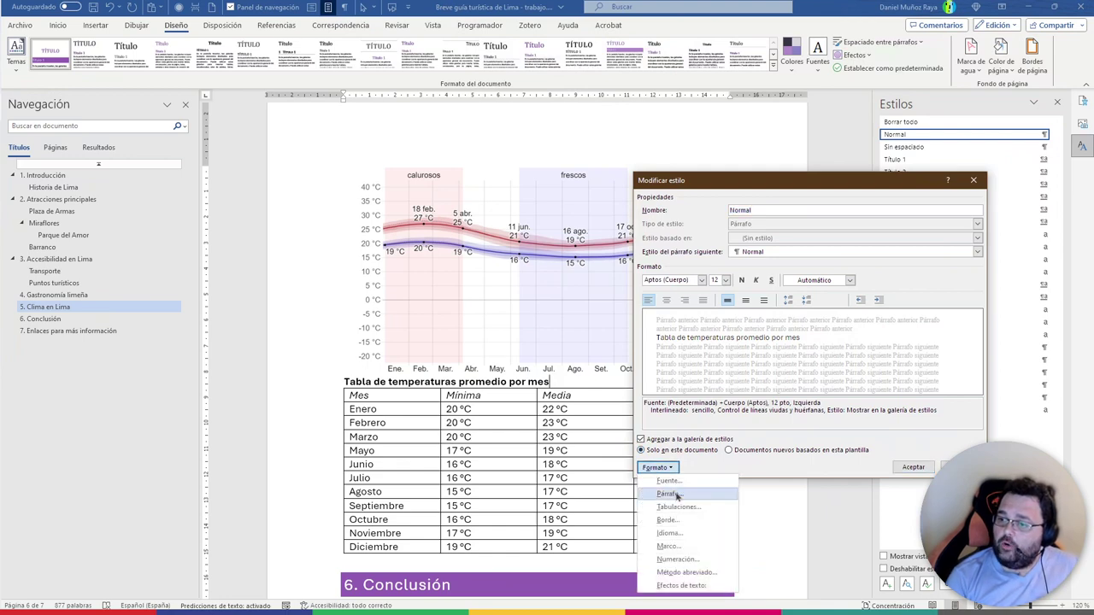
pyautogui.click(667, 494)
pyautogui.click(664, 315)
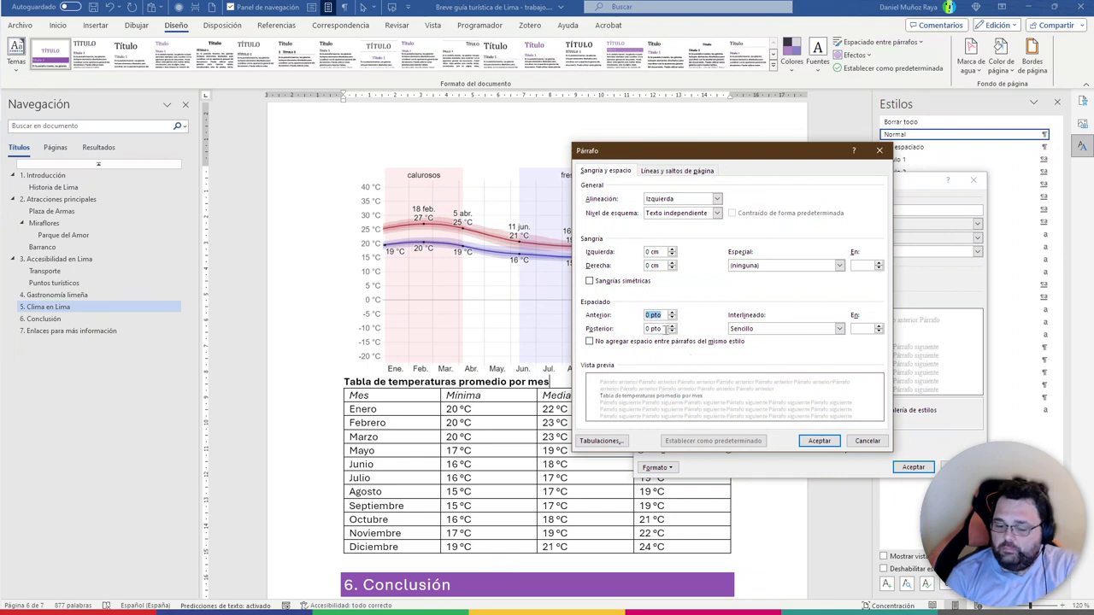
pyautogui.click(663, 329)
pyautogui.write('6')
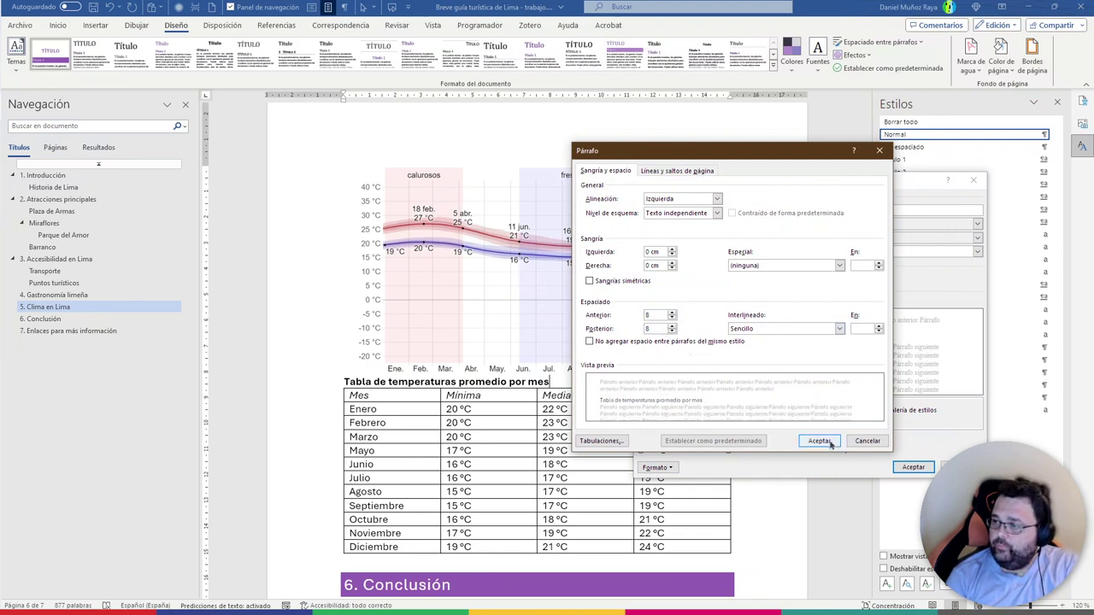
pyautogui.click(828, 441)
pyautogui.click(913, 467)
pyautogui.scroll(-5, 726, 395)
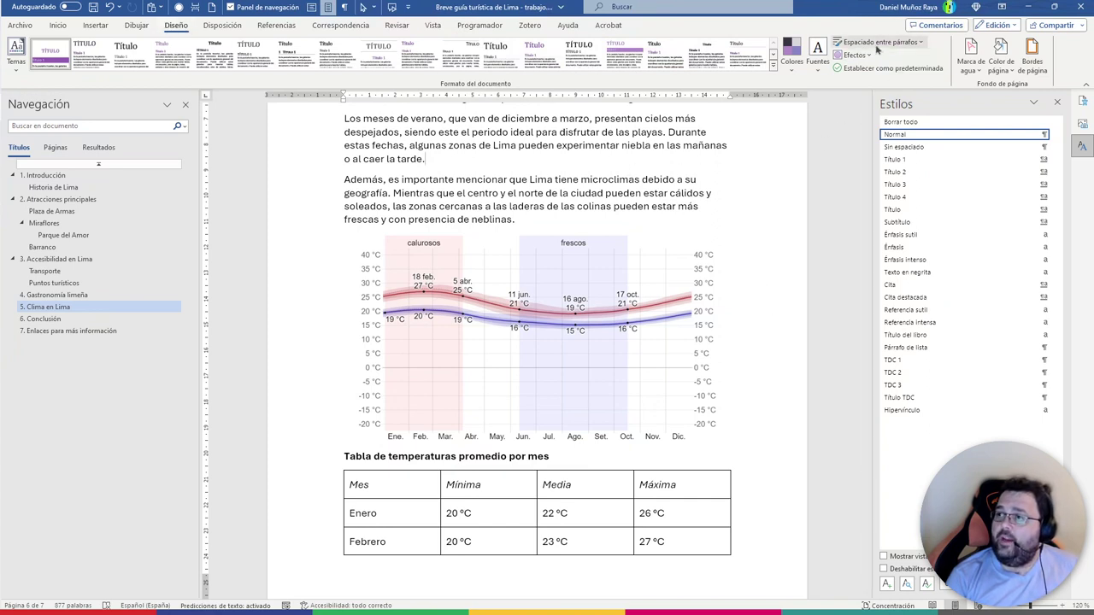
pyautogui.click(920, 44)
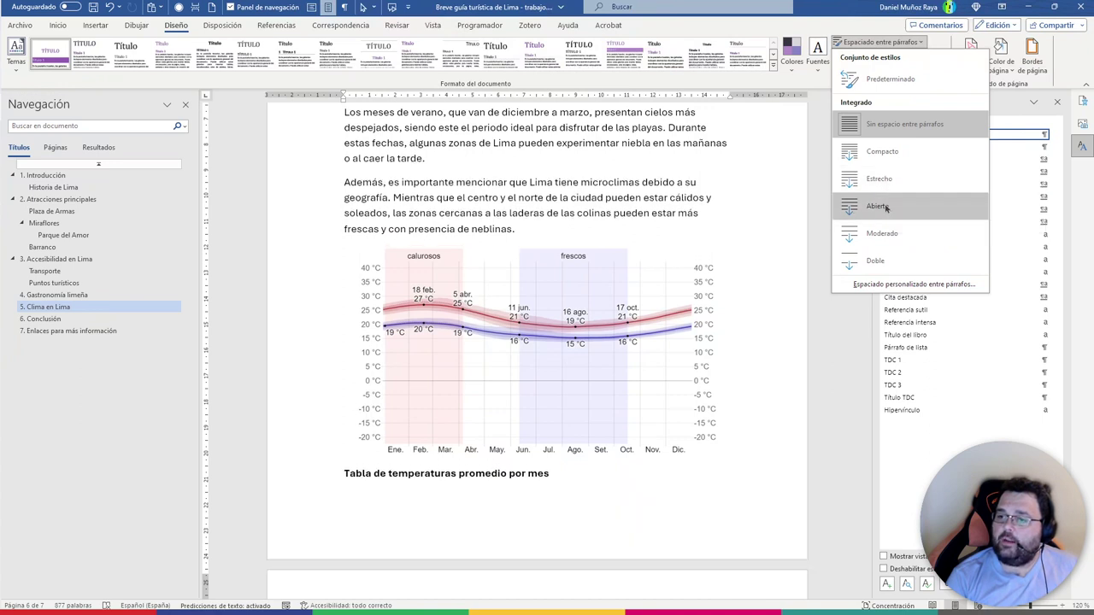
pyautogui.click(696, 145)
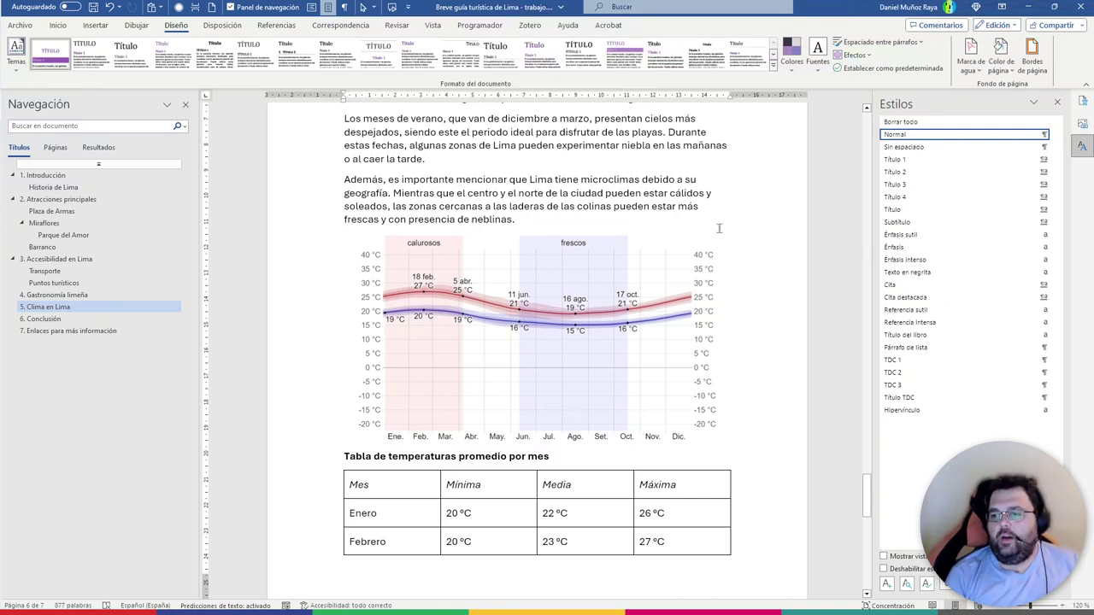
pyautogui.scroll(3, 693, 231)
pyautogui.scroll(-5, 692, 222)
pyautogui.scroll(-5, 696, 232)
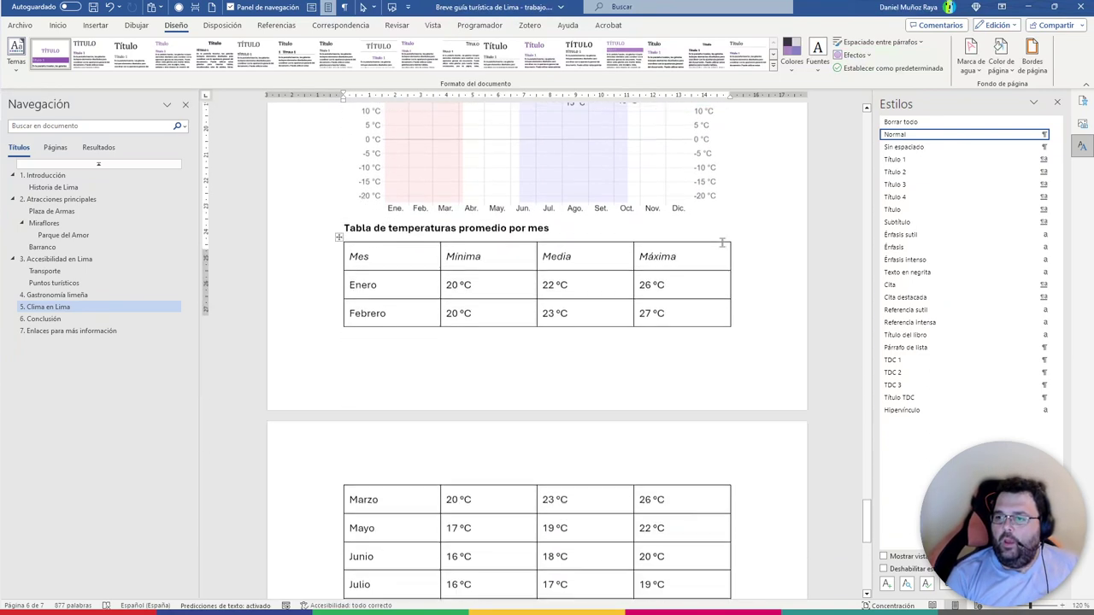
pyautogui.scroll(-5, 723, 244)
pyautogui.scroll(-5, 733, 251)
pyautogui.scroll(-1, 740, 260)
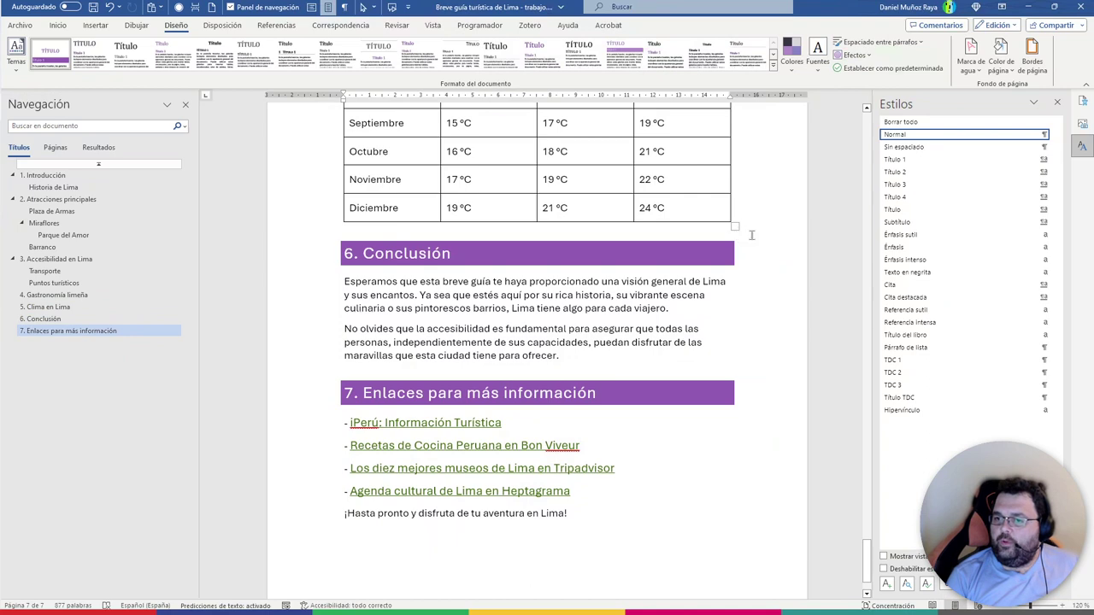
pyautogui.scroll(5, 757, 233)
pyautogui.scroll(2, 756, 233)
pyautogui.scroll(3, 756, 232)
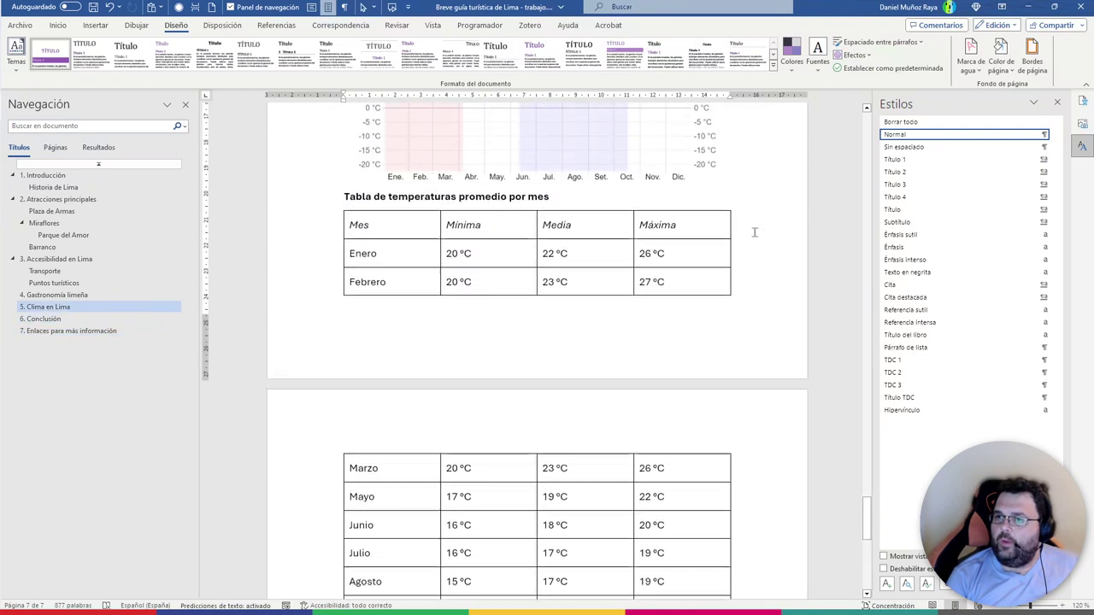
pyautogui.scroll(-2, 754, 232)
pyautogui.scroll(1, 754, 231)
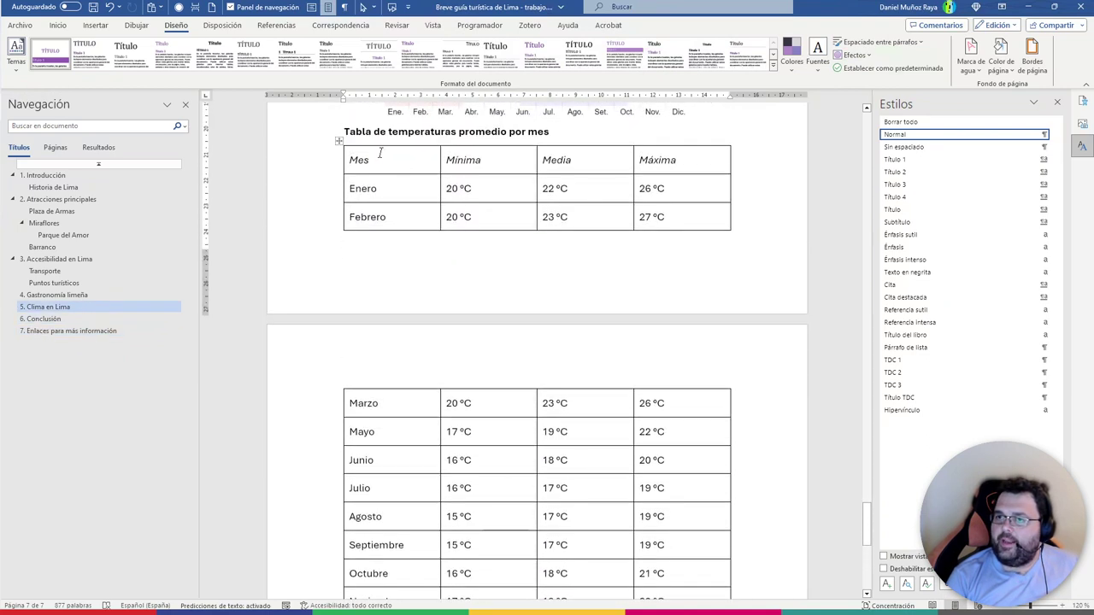
pyautogui.click(391, 197)
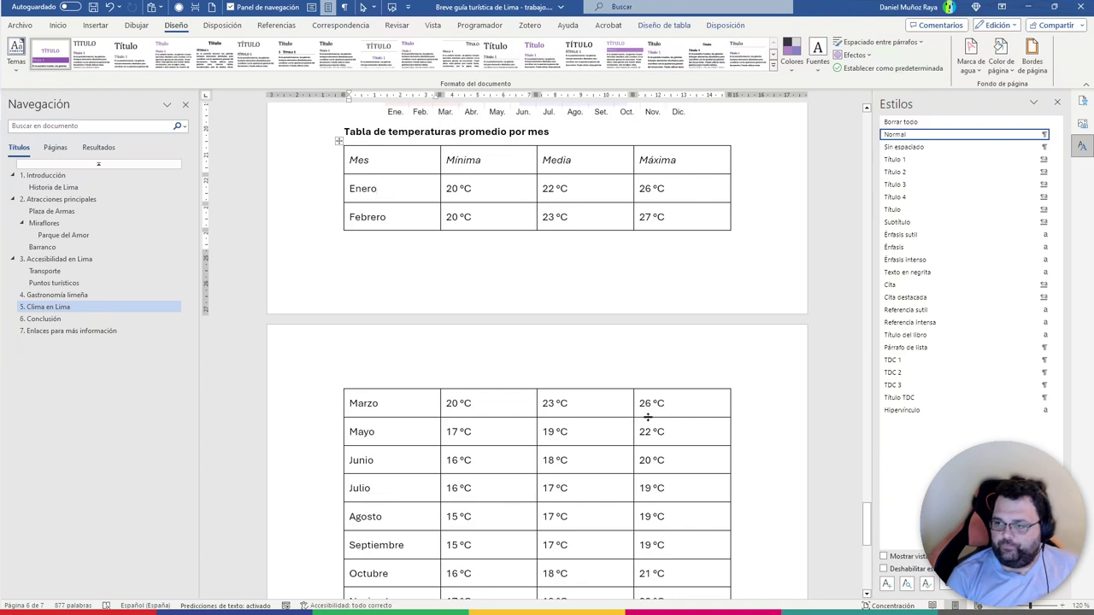
pyautogui.scroll(-3, 480, 457)
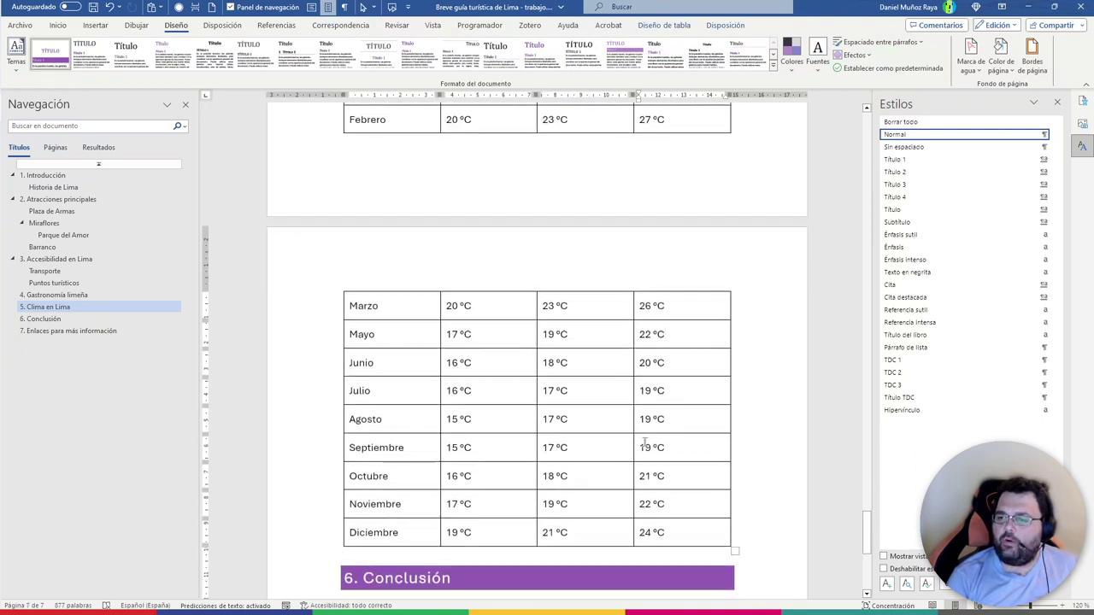
pyautogui.scroll(-3, 570, 420)
pyautogui.scroll(3, 681, 398)
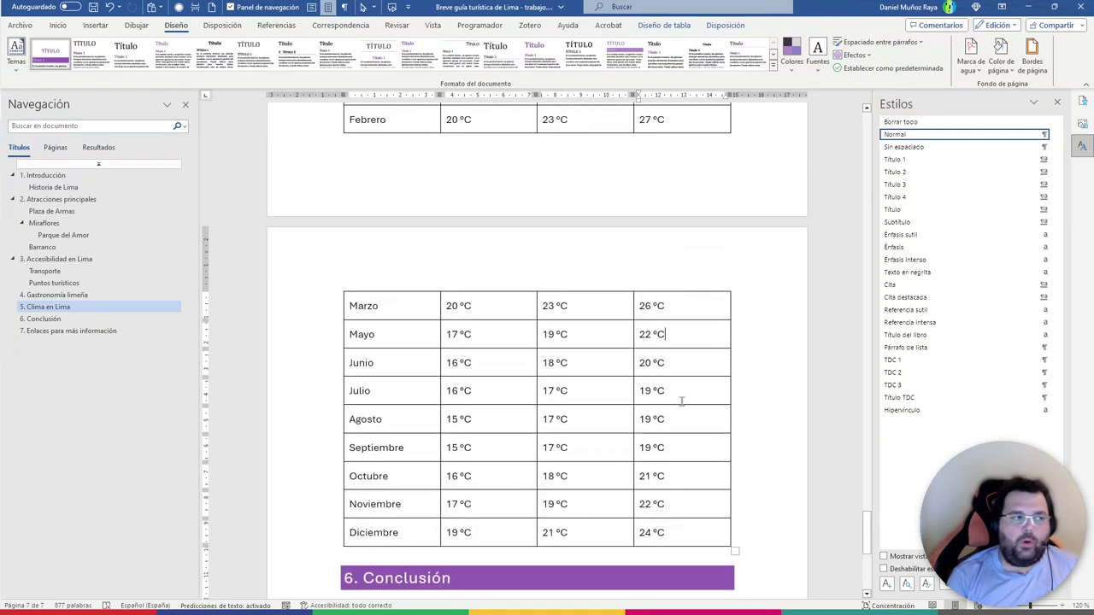
pyautogui.scroll(-10, 779, 240)
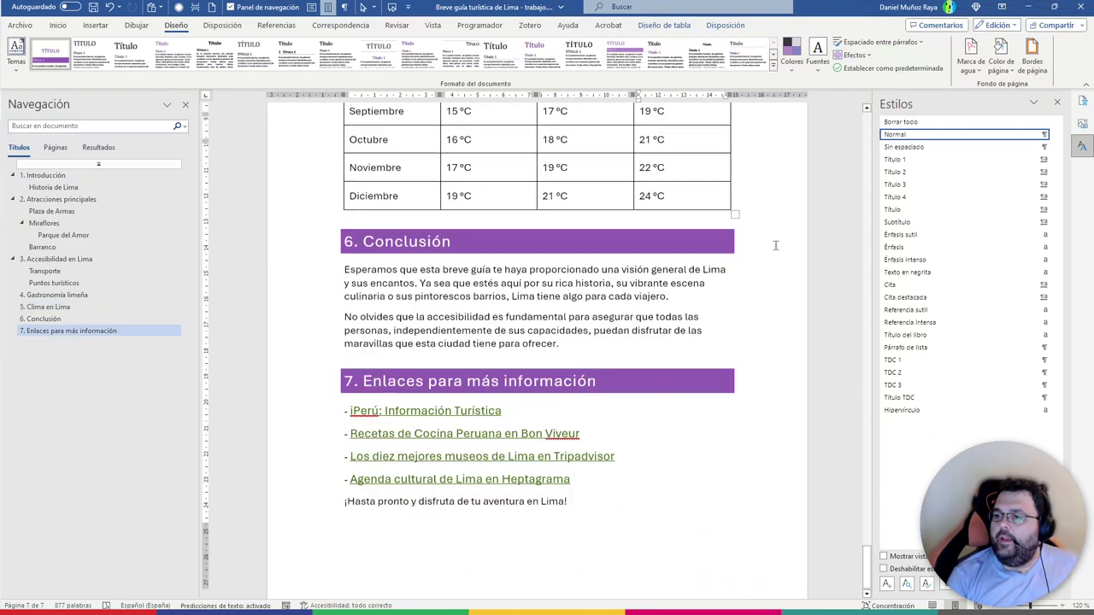
pyautogui.scroll(-3, 766, 247)
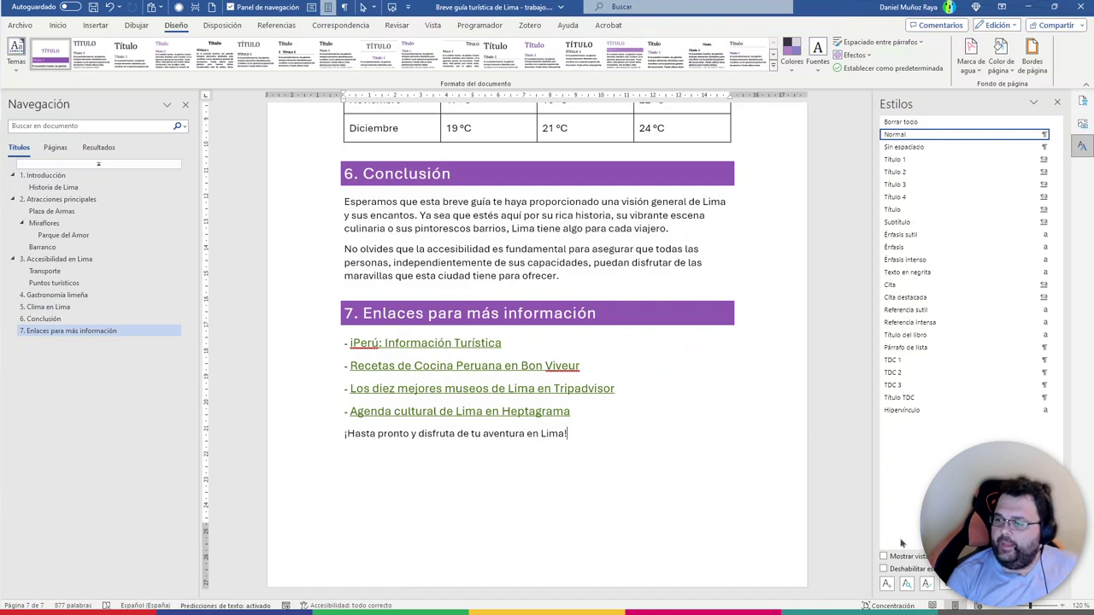
pyautogui.moveTo(868, 573); pyautogui.dragTo(889, 256)
# Set the Normal style's alignment to Justified and review the reflowed guide
pyautogui.click(1057, 135)
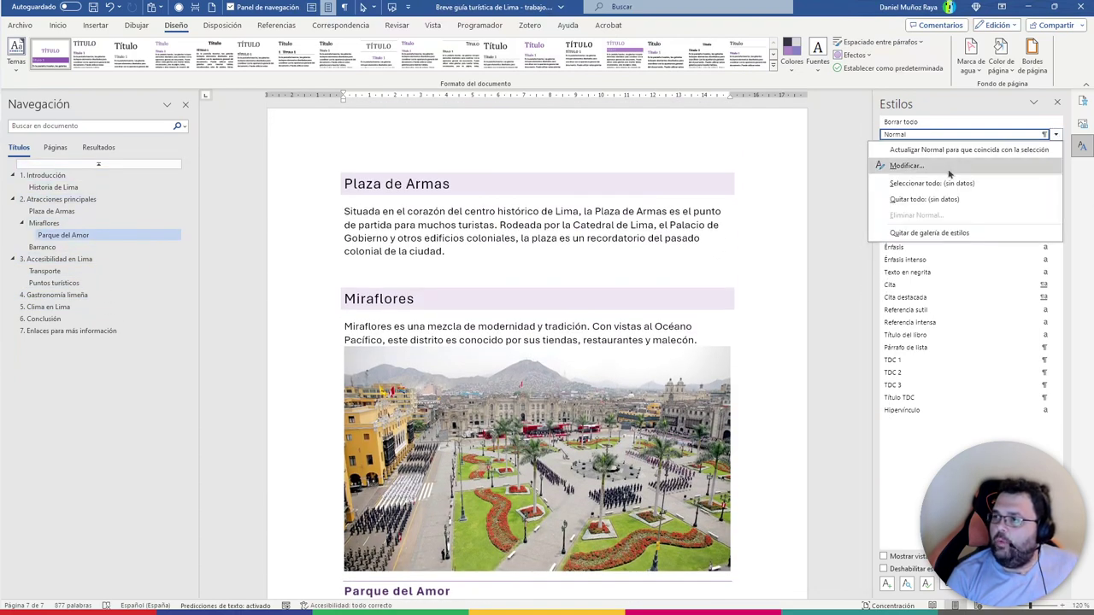
pyautogui.click(949, 166)
pyautogui.click(701, 301)
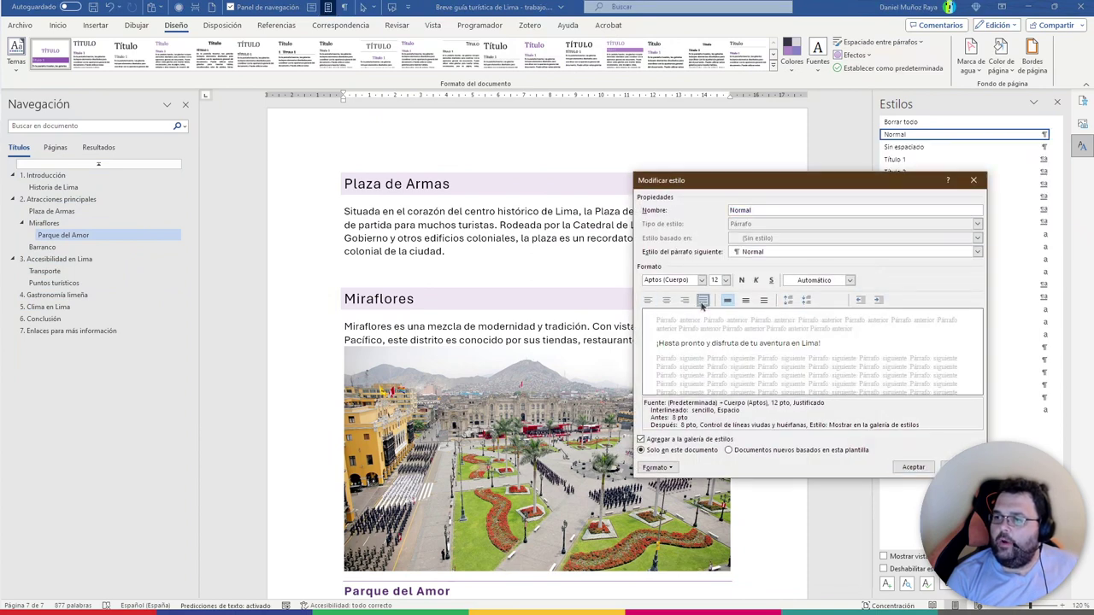
pyautogui.click(913, 467)
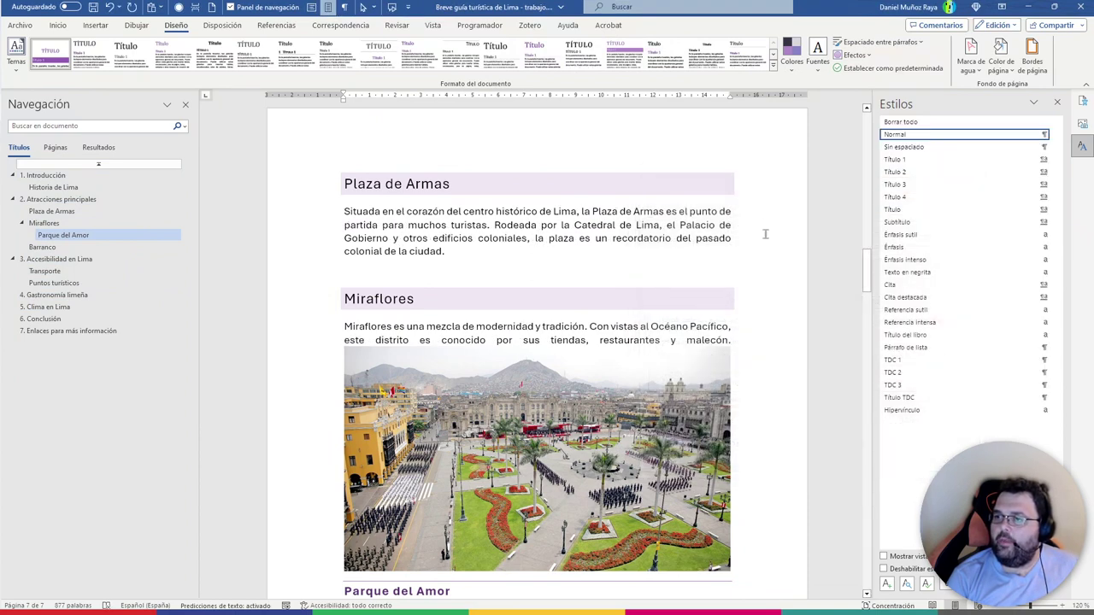
pyautogui.scroll(-4, 766, 234)
pyautogui.scroll(-6, 770, 237)
pyautogui.scroll(-5, 769, 247)
pyautogui.scroll(-6, 770, 247)
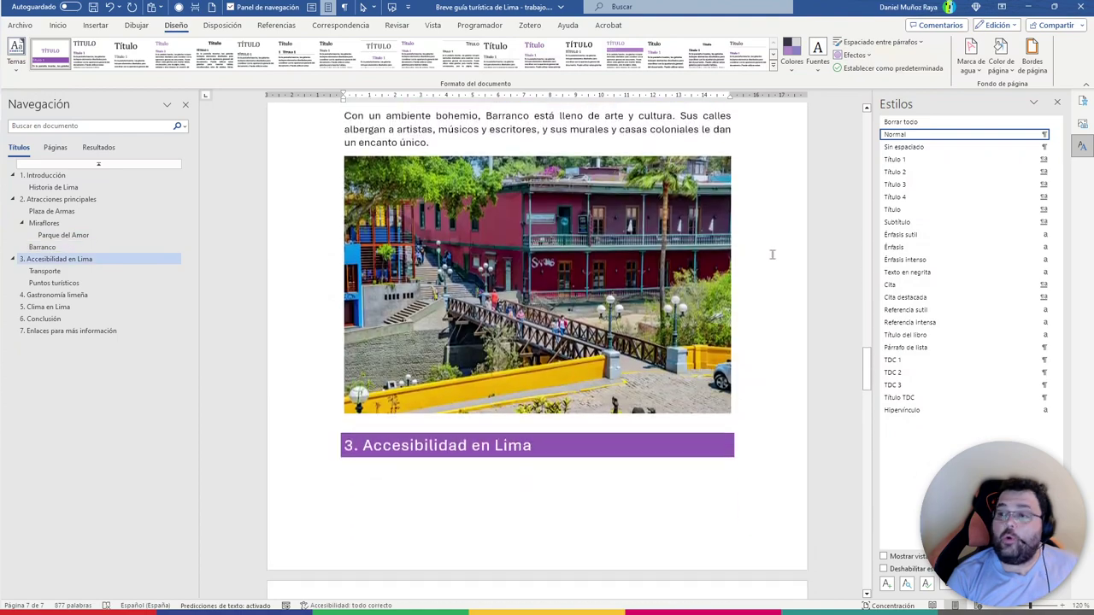
pyautogui.scroll(-5, 772, 254)
pyautogui.scroll(-5, 778, 255)
pyautogui.scroll(-1, 783, 255)
pyautogui.scroll(-4, 785, 257)
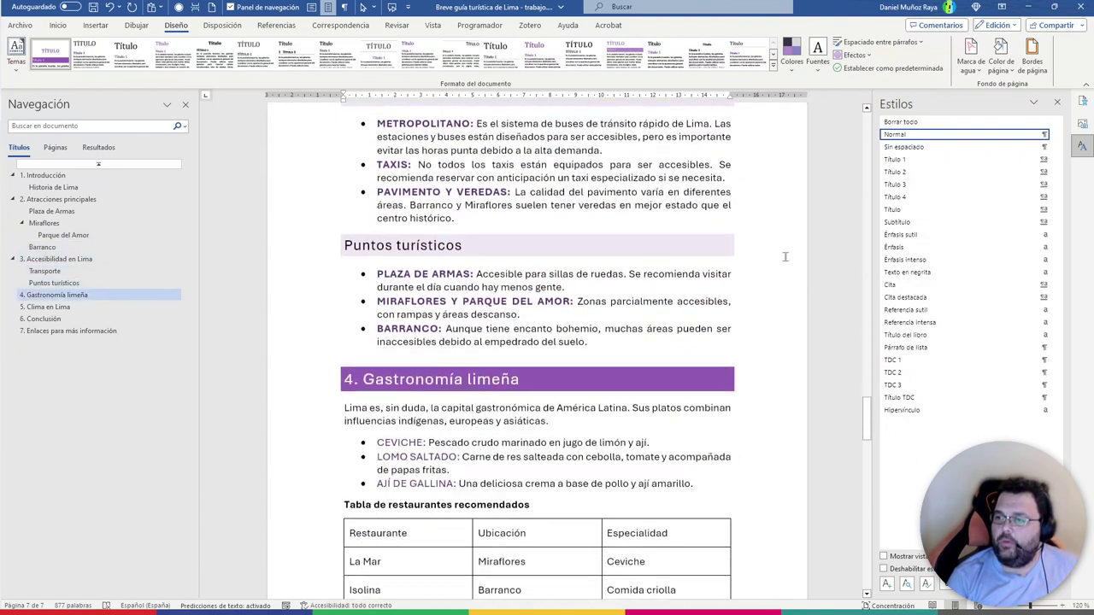
pyautogui.scroll(-2, 785, 257)
pyautogui.scroll(-2, 783, 258)
pyautogui.scroll(4, 783, 258)
pyautogui.scroll(-3, 782, 259)
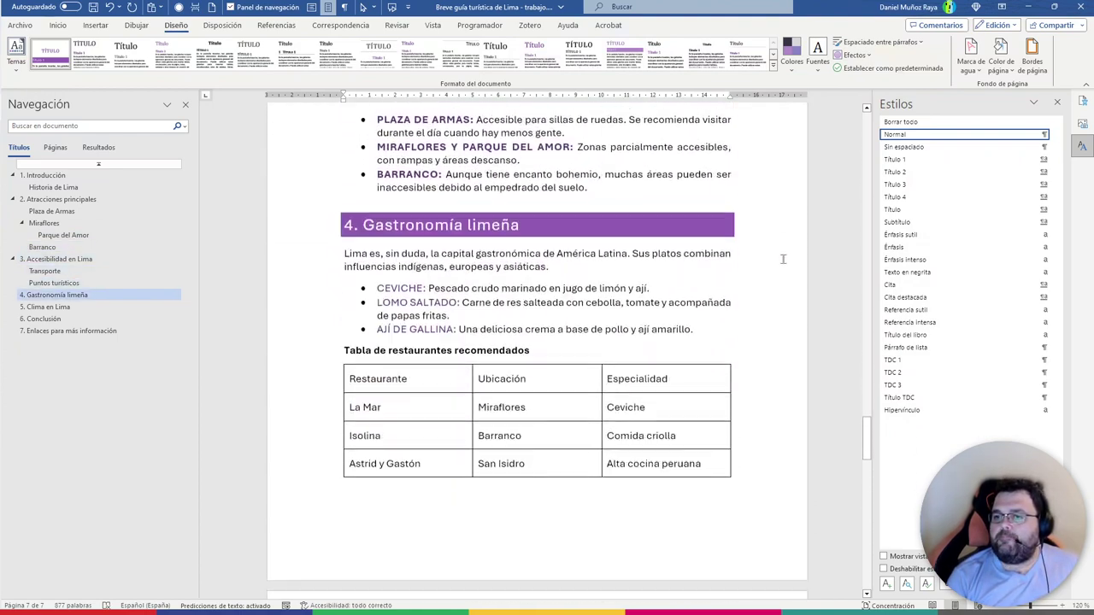
pyautogui.scroll(-5, 783, 259)
pyautogui.scroll(-5, 782, 262)
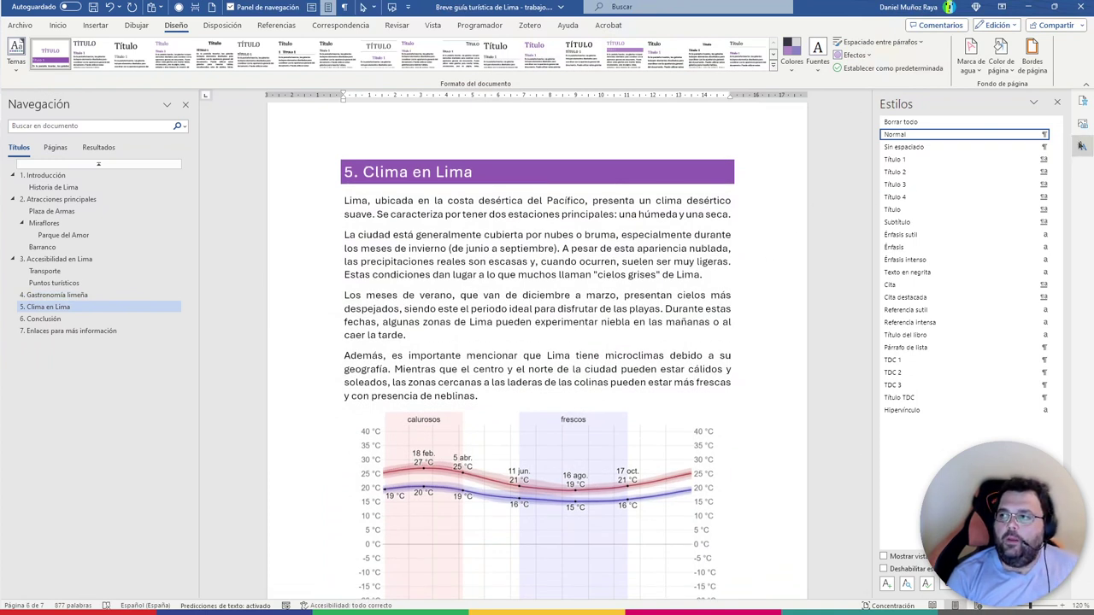
# Return the Normal style's alignment to left-aligned
pyautogui.click(1057, 134)
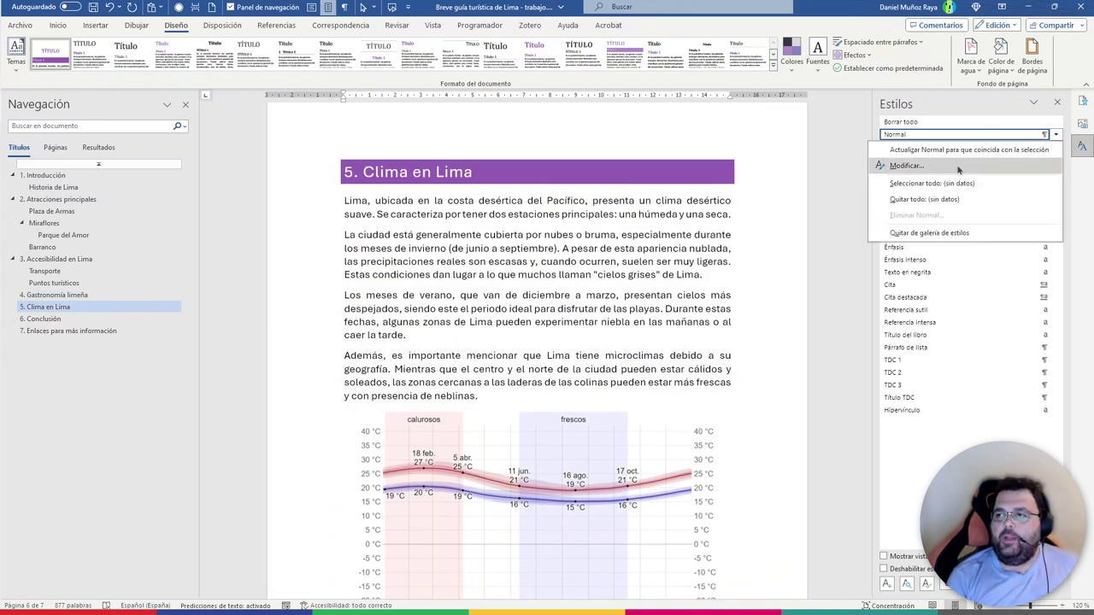
pyautogui.click(958, 168)
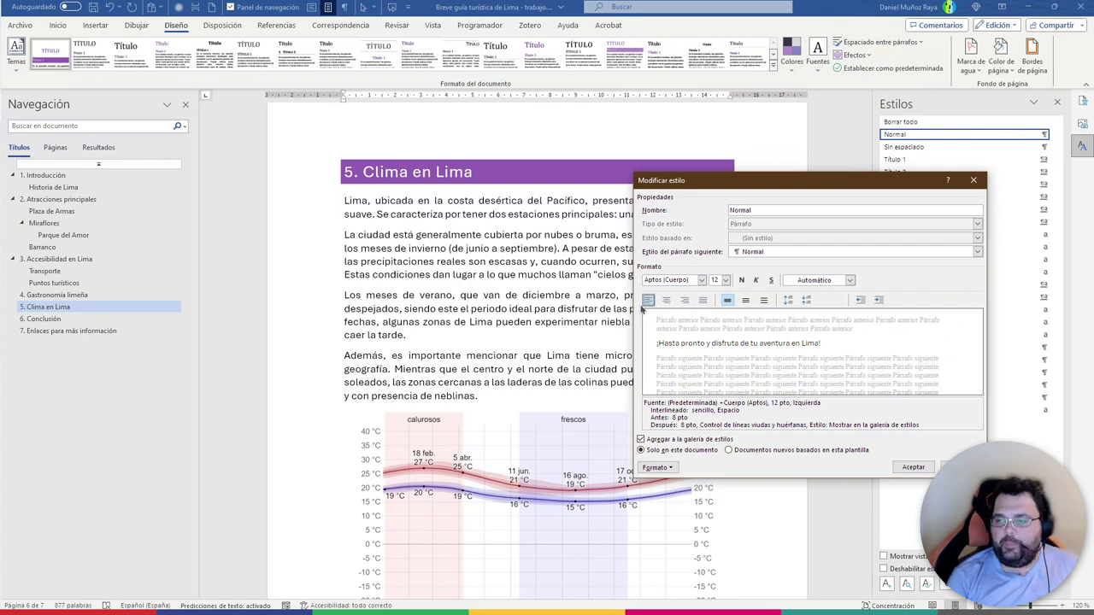
pyautogui.click(913, 467)
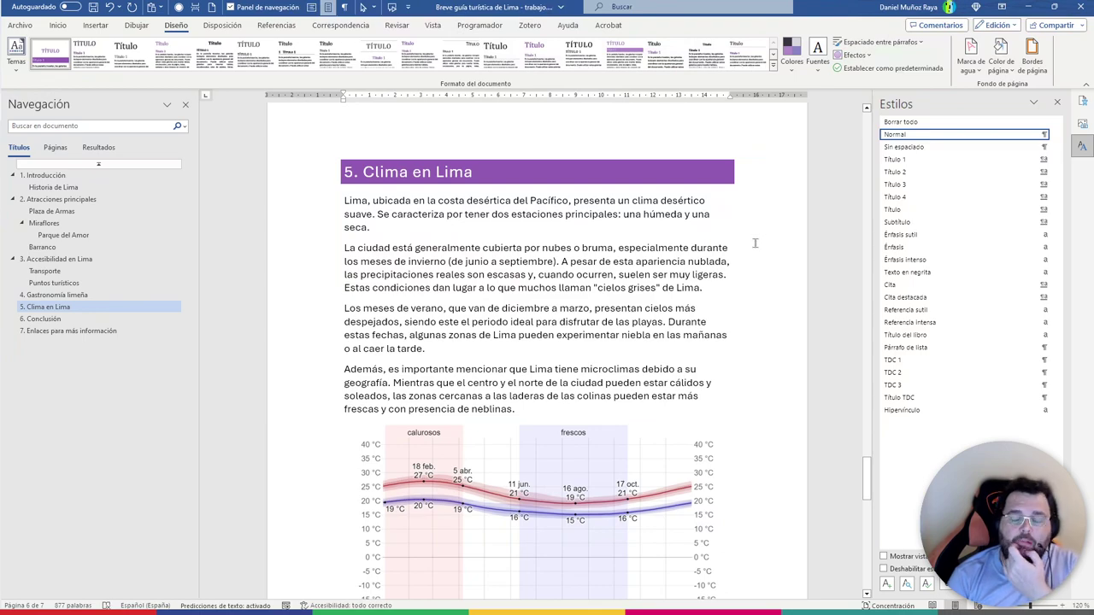
# Place the cursor in the '3. Accesibilidad en Lima' heading
pyautogui.scroll(5, 755, 240)
pyautogui.scroll(5, 755, 231)
pyautogui.scroll(5, 755, 222)
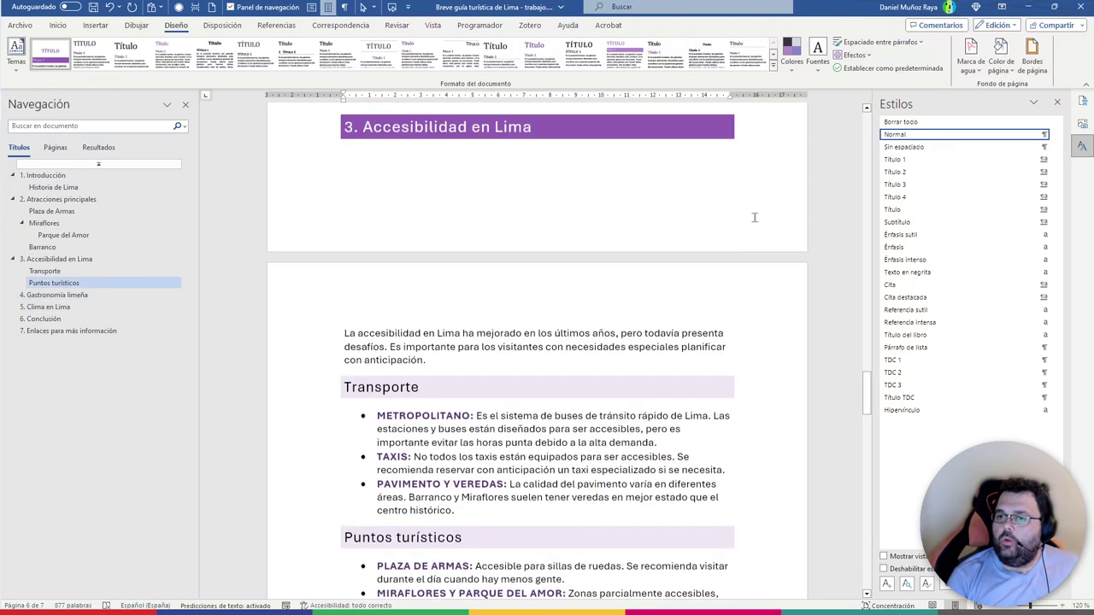
pyautogui.scroll(4, 754, 217)
pyautogui.scroll(-3, 743, 214)
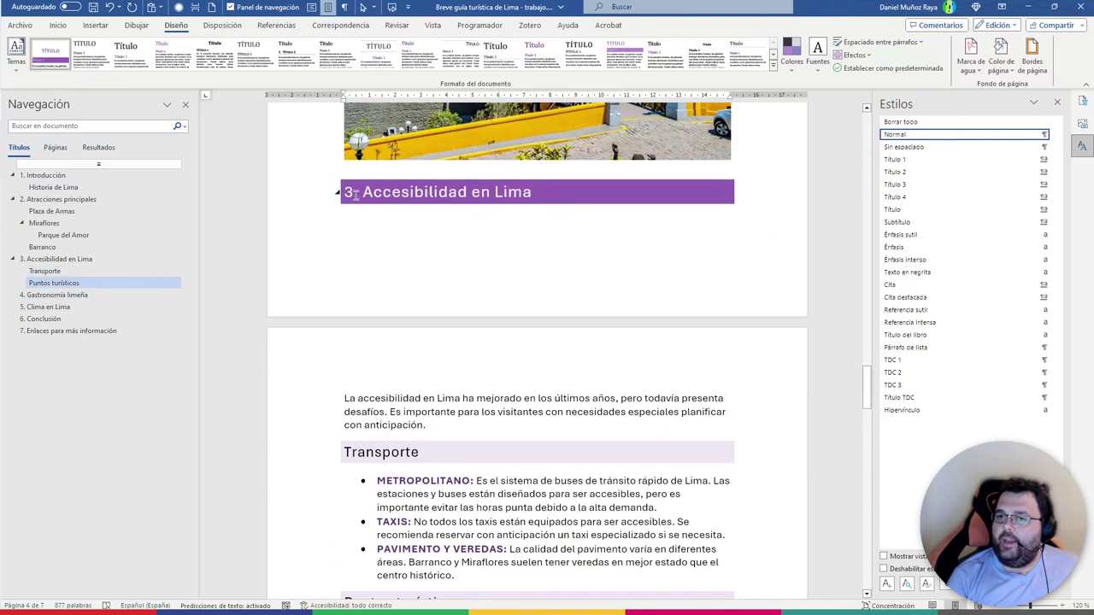
pyautogui.click(351, 193)
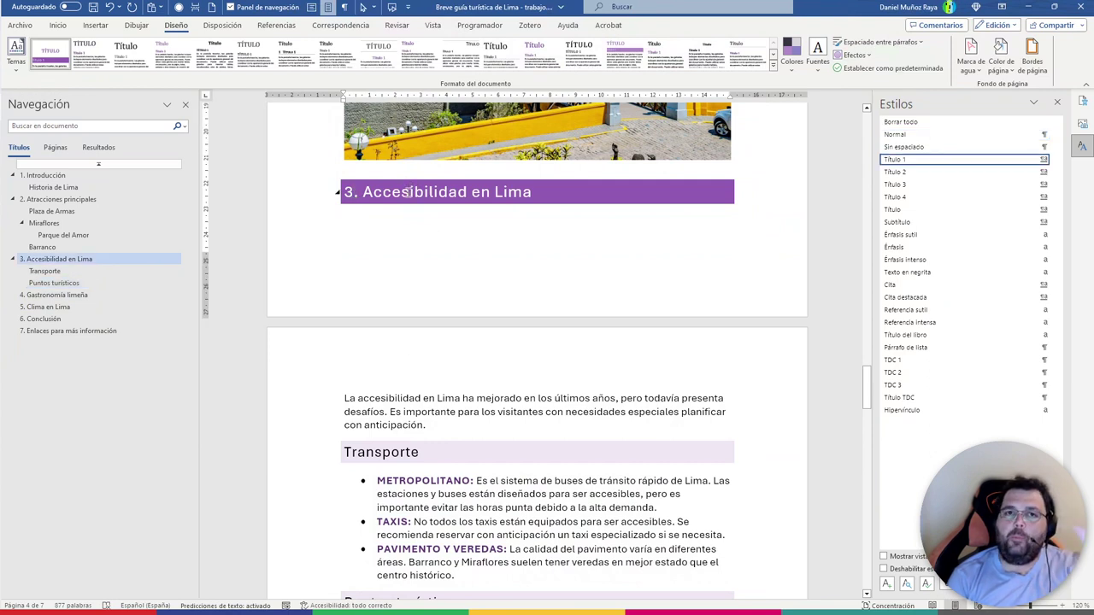
# Turn on Keep with next in the Título 1 style's paragraph settings
pyautogui.click(1057, 159)
pyautogui.click(983, 190)
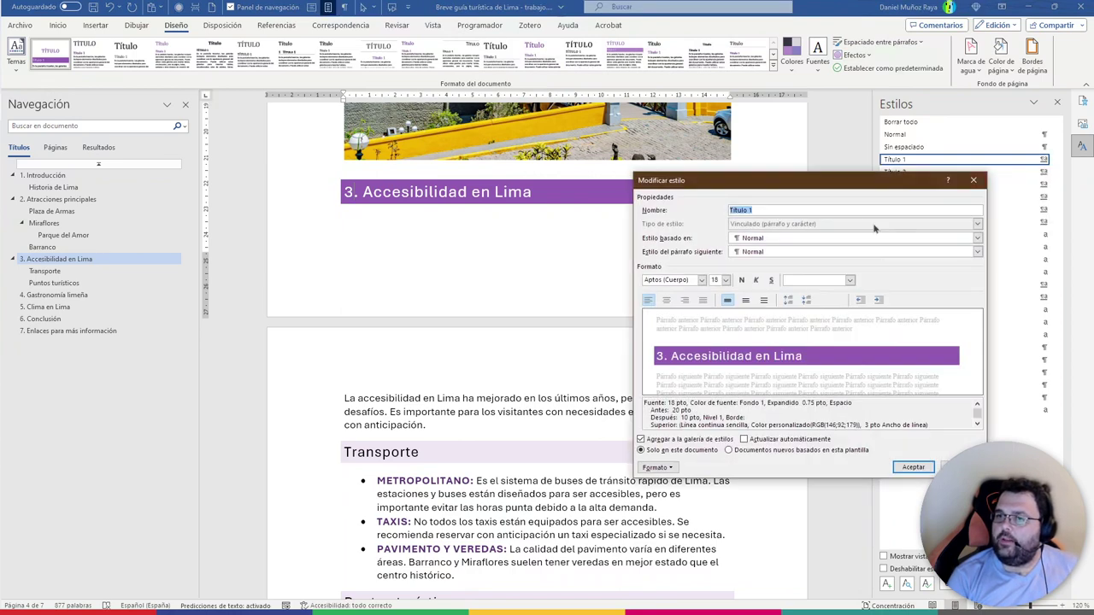
pyautogui.click(656, 467)
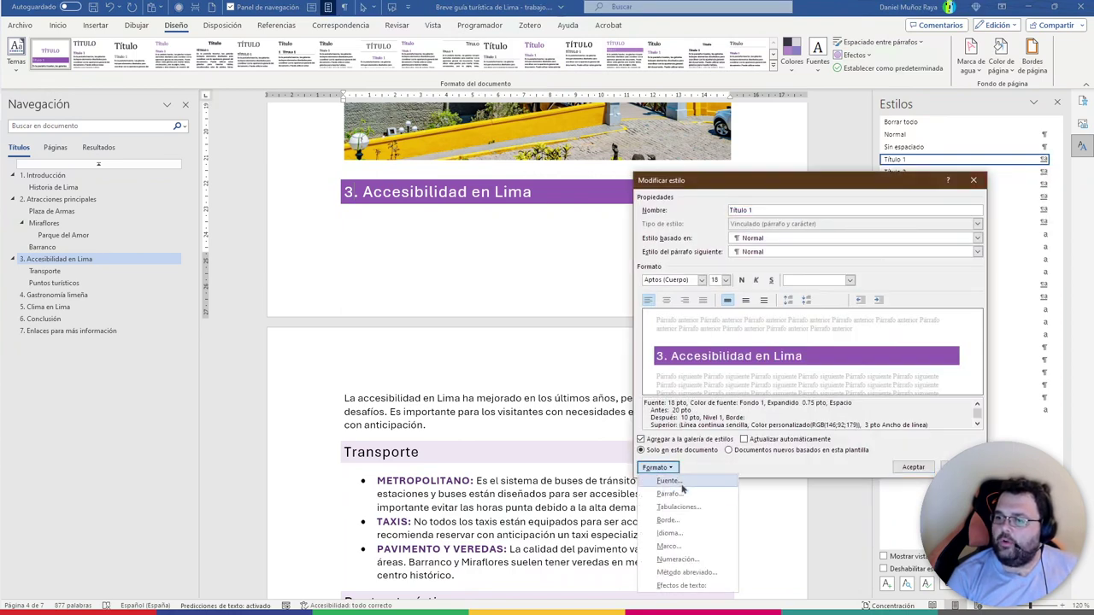
pyautogui.click(684, 494)
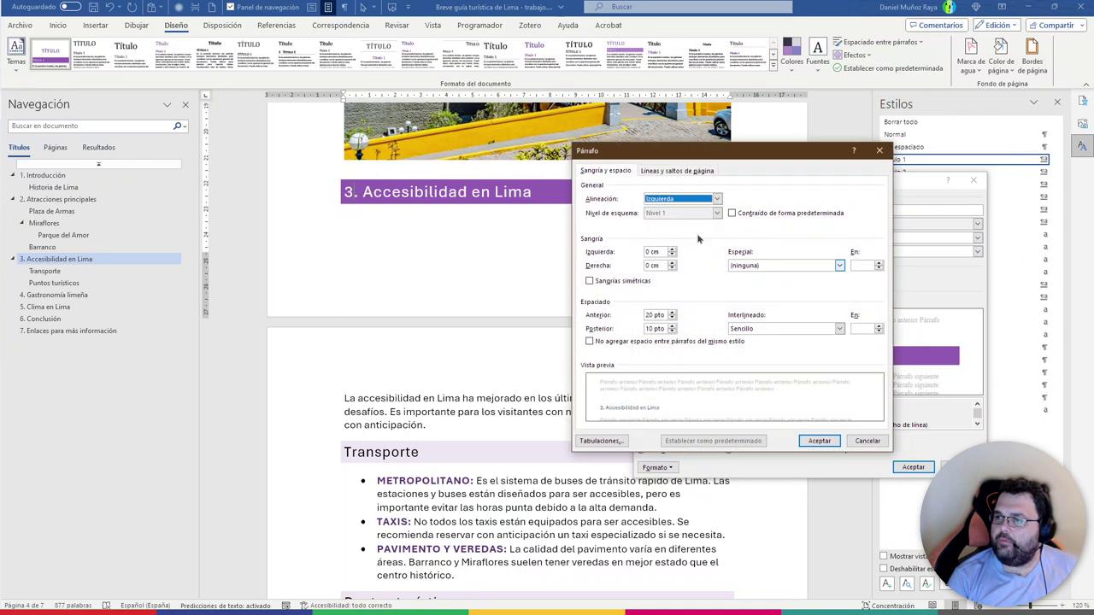
pyautogui.click(664, 173)
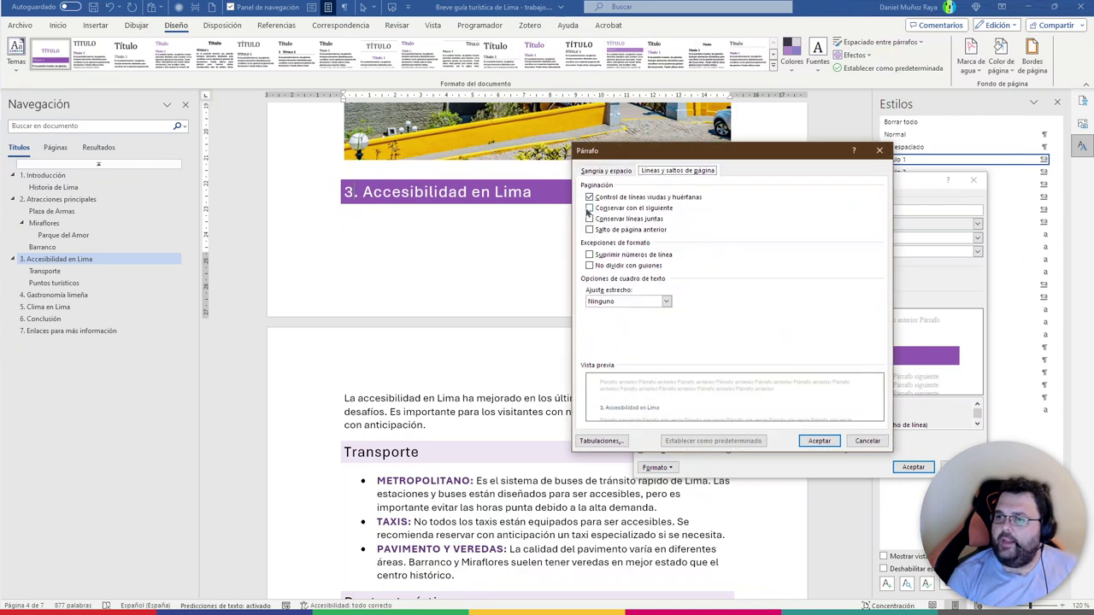
pyautogui.click(589, 208)
pyautogui.click(812, 439)
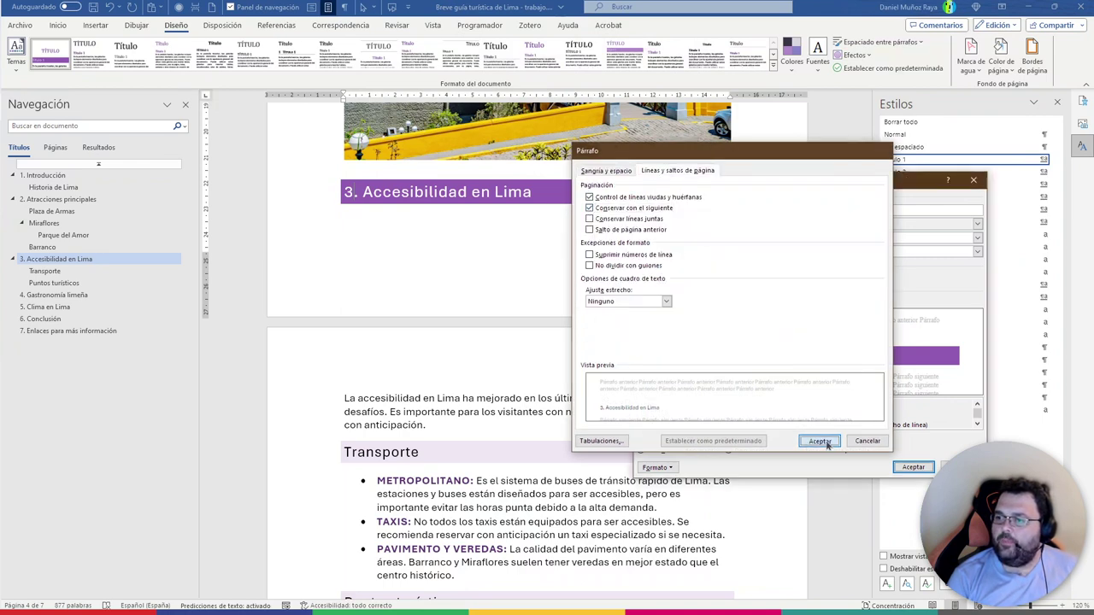
pyautogui.click(913, 468)
pyautogui.scroll(-1, 452, 345)
pyautogui.moveTo(438, 340)
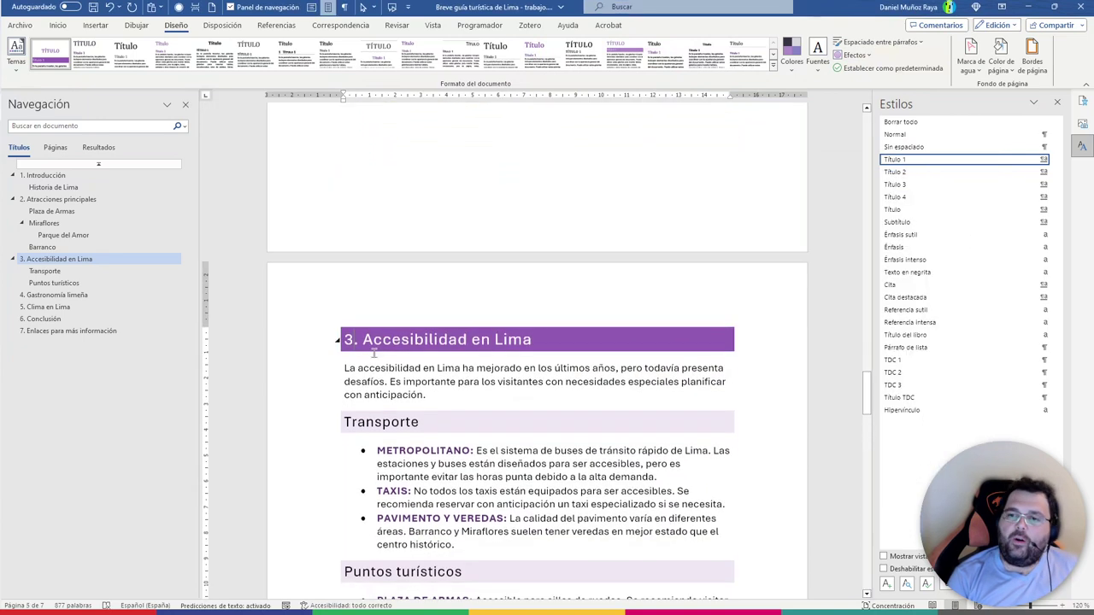
pyautogui.scroll(2, 452, 345)
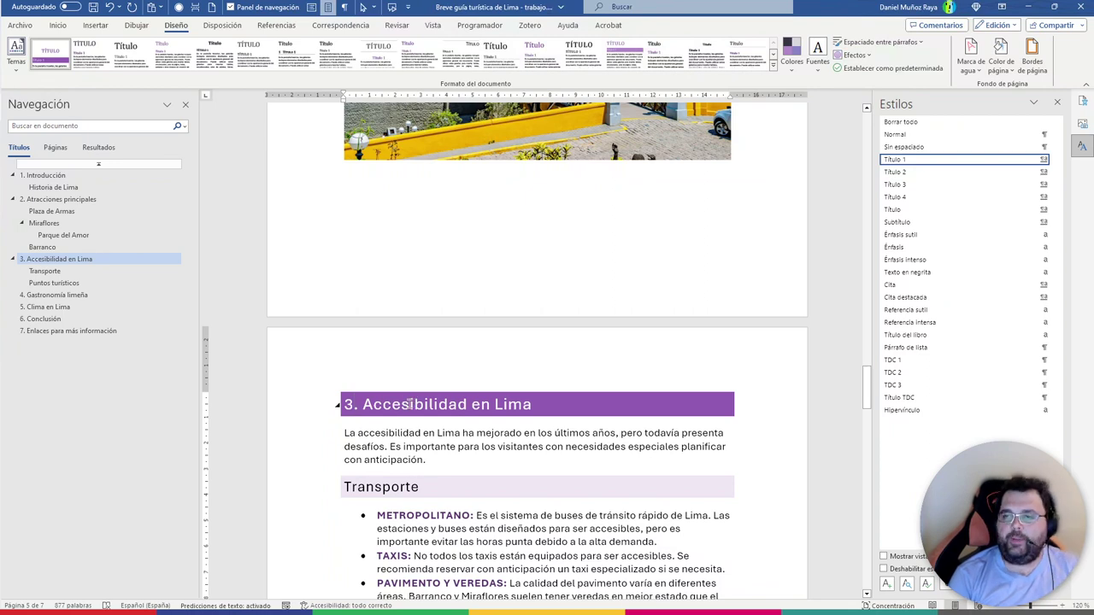
pyautogui.scroll(-3, 496, 395)
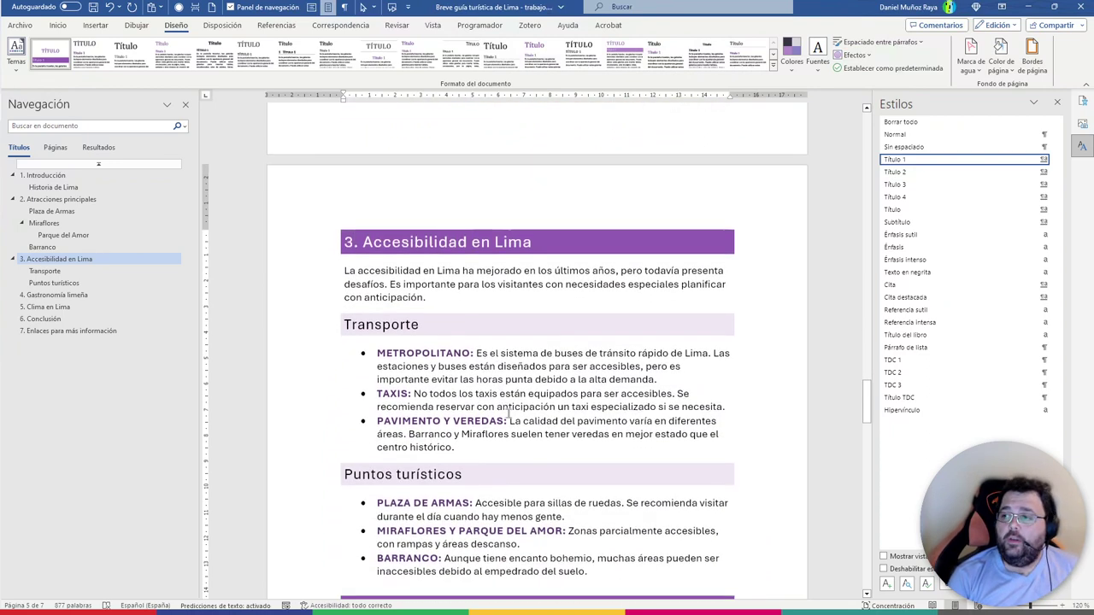
pyautogui.scroll(-3, 513, 410)
pyautogui.scroll(1, 556, 428)
pyautogui.scroll(3, 558, 423)
pyautogui.scroll(-2, 626, 321)
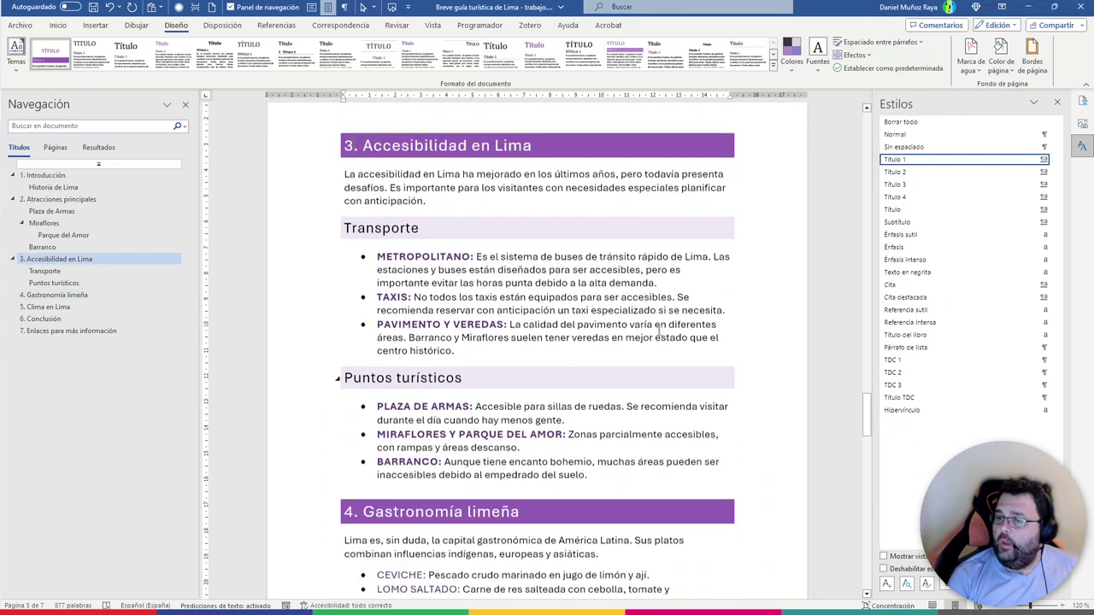
pyautogui.scroll(-2, 626, 321)
# Turn on Keep with next for the Título 2 style
pyautogui.click(1058, 173)
pyautogui.click(983, 207)
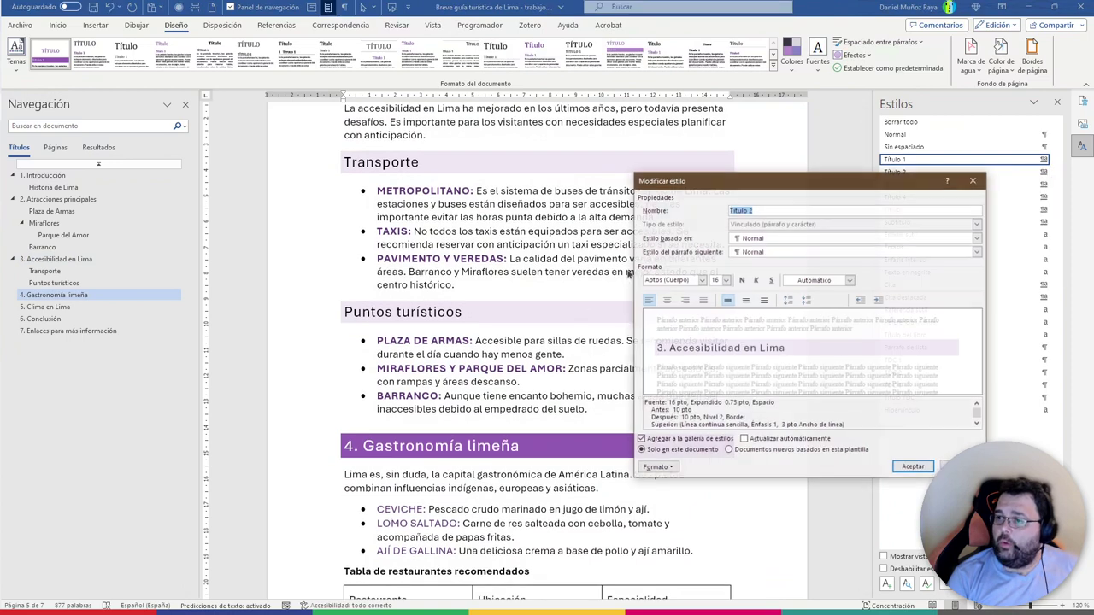
pyautogui.click(656, 469)
pyautogui.click(667, 494)
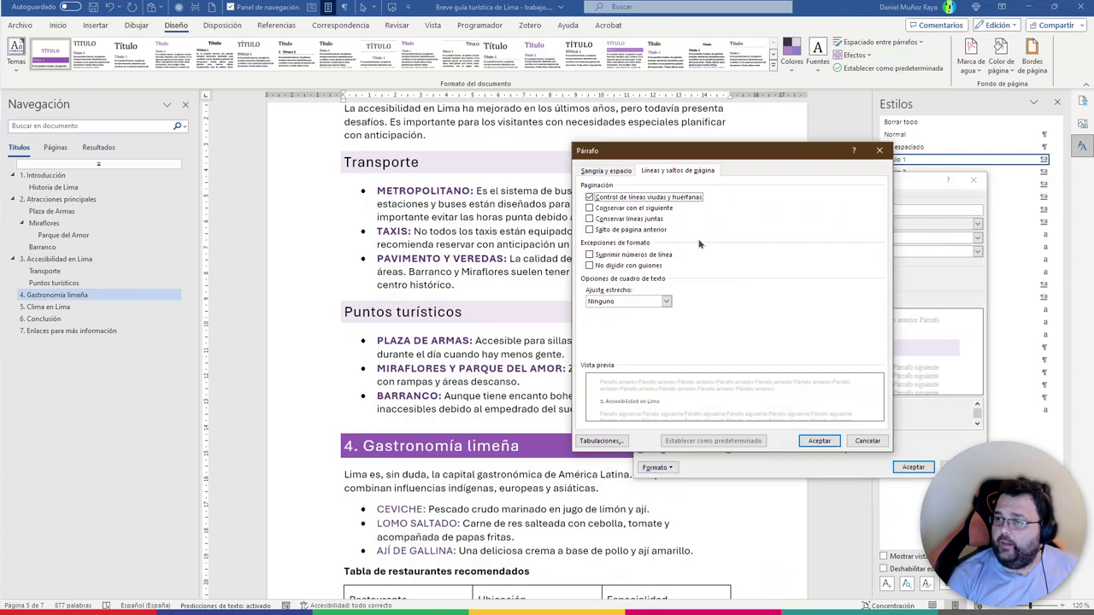
pyautogui.click(624, 210)
pyautogui.click(819, 440)
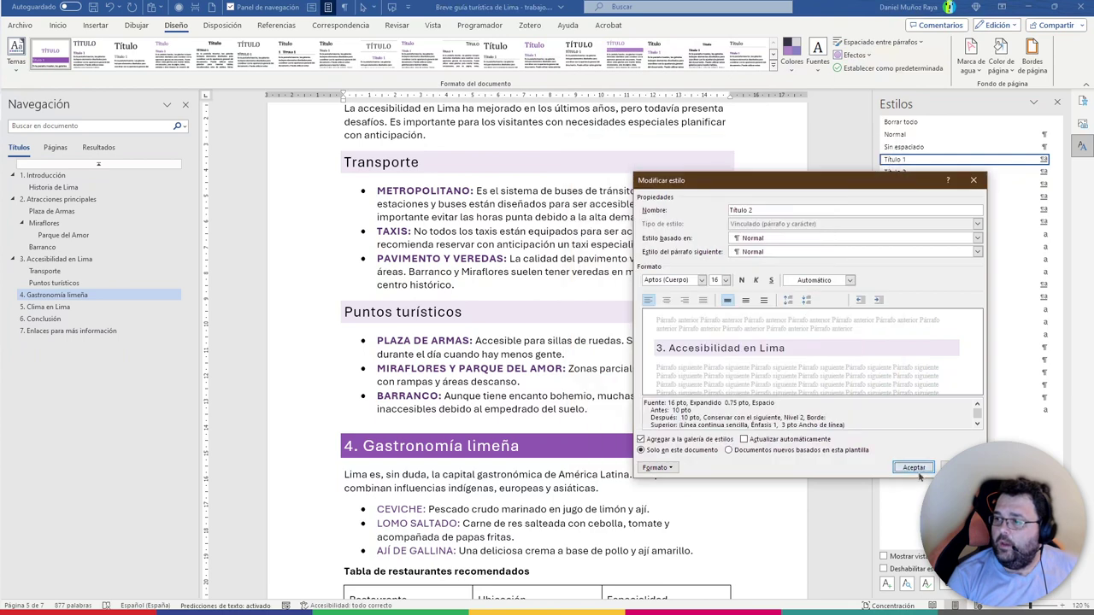
pyautogui.click(913, 468)
# Turn on Keep with next for the Título 3 style
pyautogui.click(1055, 186)
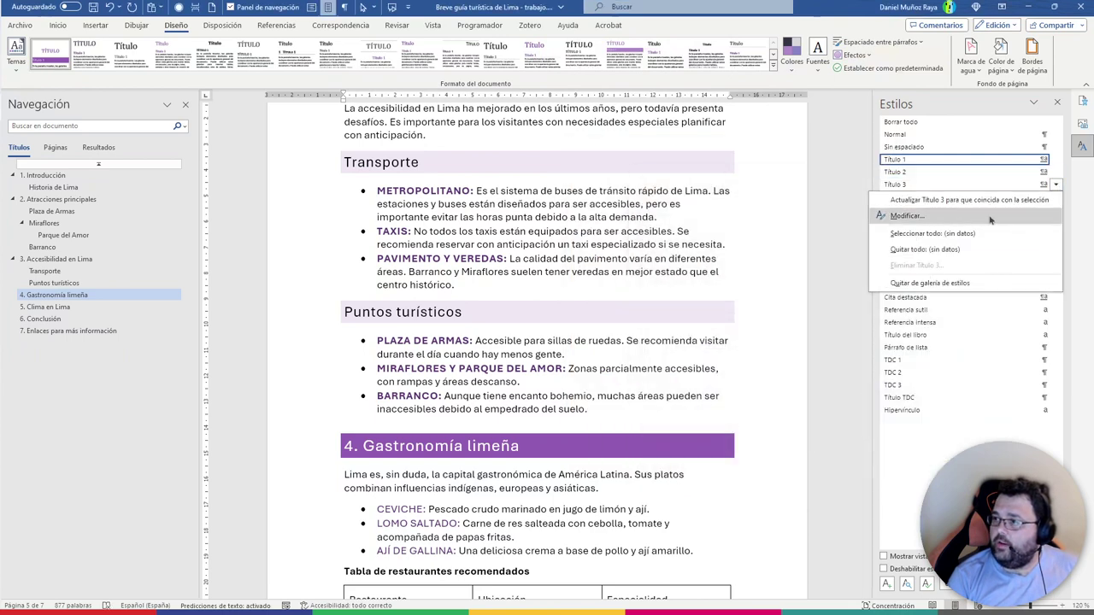
pyautogui.click(906, 216)
pyautogui.click(655, 468)
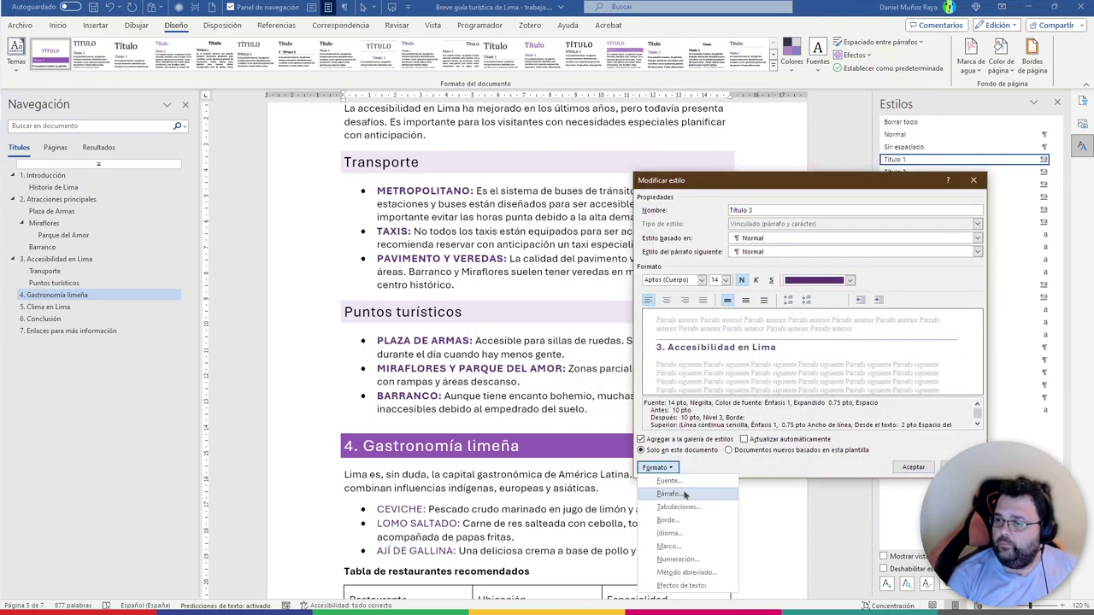
pyautogui.click(671, 494)
pyautogui.click(629, 208)
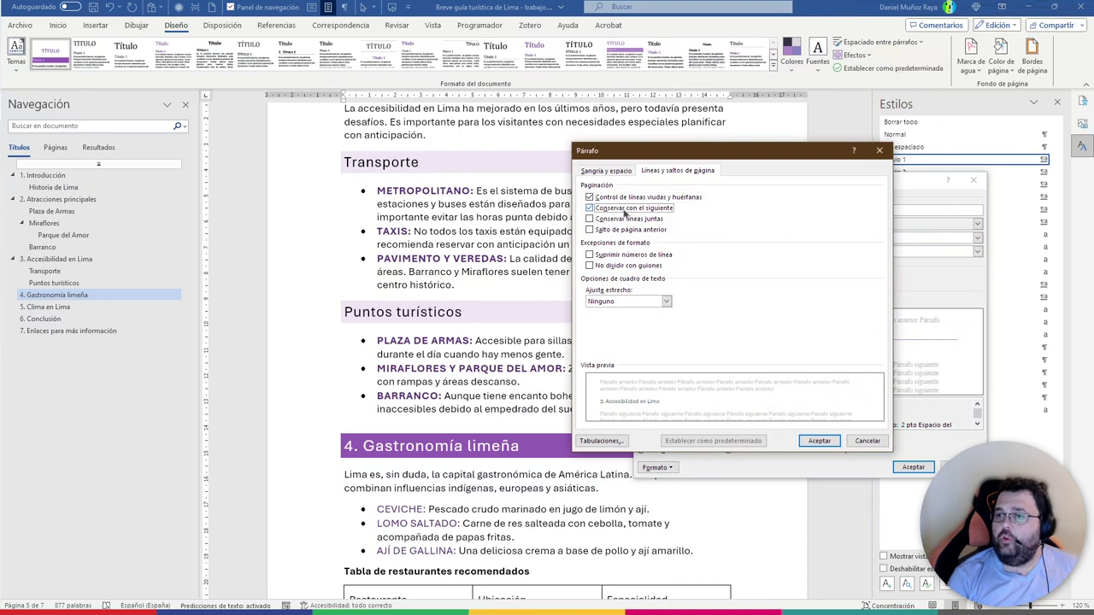
pyautogui.click(818, 444)
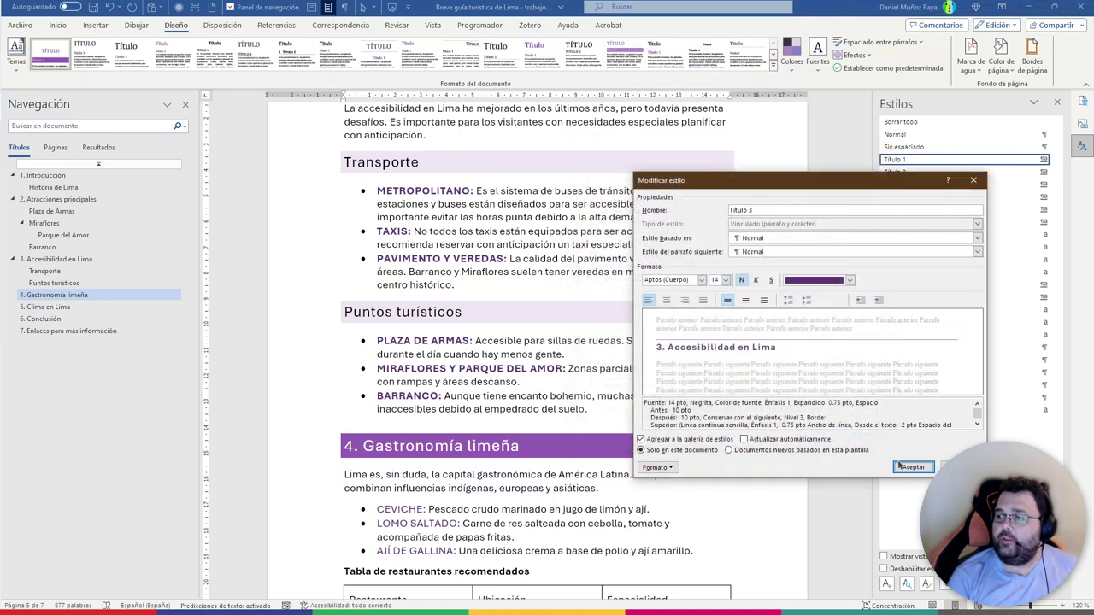
pyautogui.click(911, 466)
# Check that headings stay with their text, then click the restaurant table's first cell
pyautogui.scroll(-1, 803, 380)
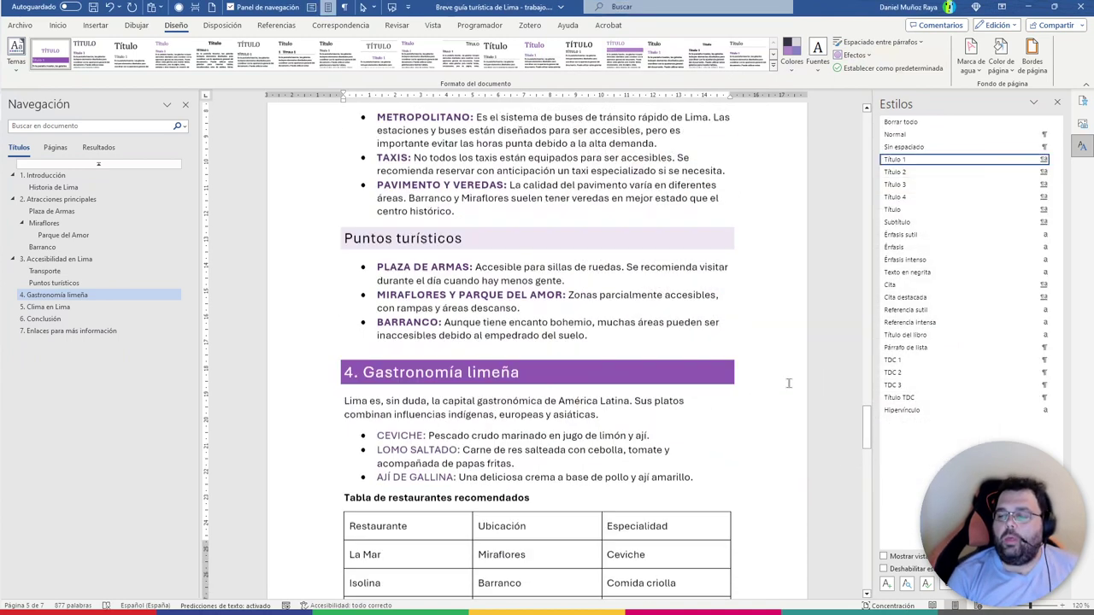
pyautogui.scroll(-5, 799, 386)
pyautogui.scroll(-2, 797, 391)
pyautogui.scroll(-3, 794, 397)
pyautogui.scroll(-2, 795, 395)
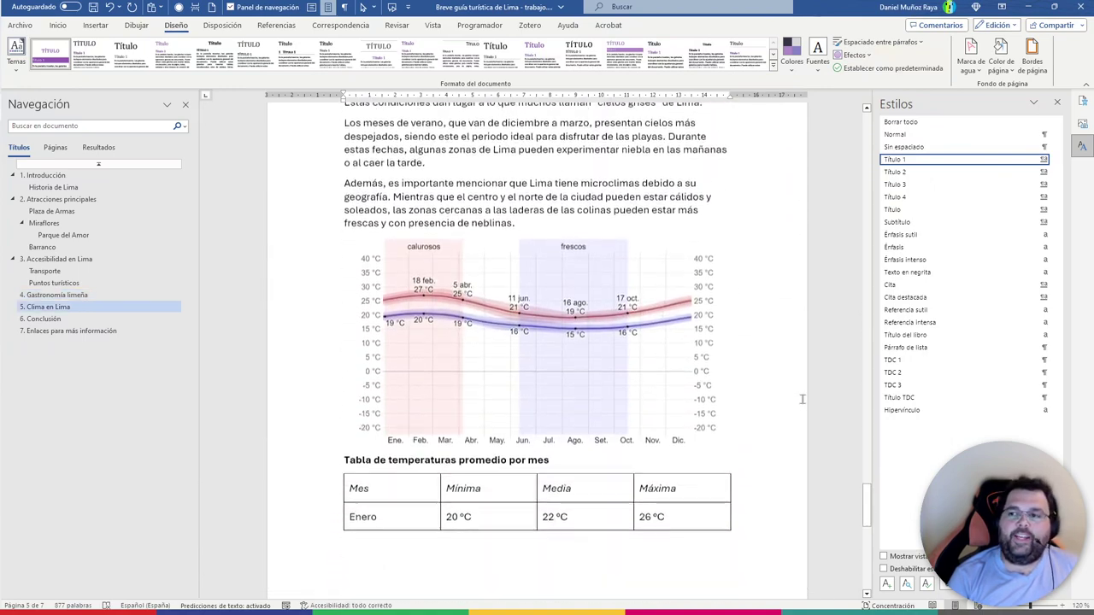
pyautogui.scroll(-3, 798, 391)
pyautogui.scroll(-2, 800, 385)
pyautogui.scroll(3, 803, 379)
pyautogui.scroll(-1, 801, 386)
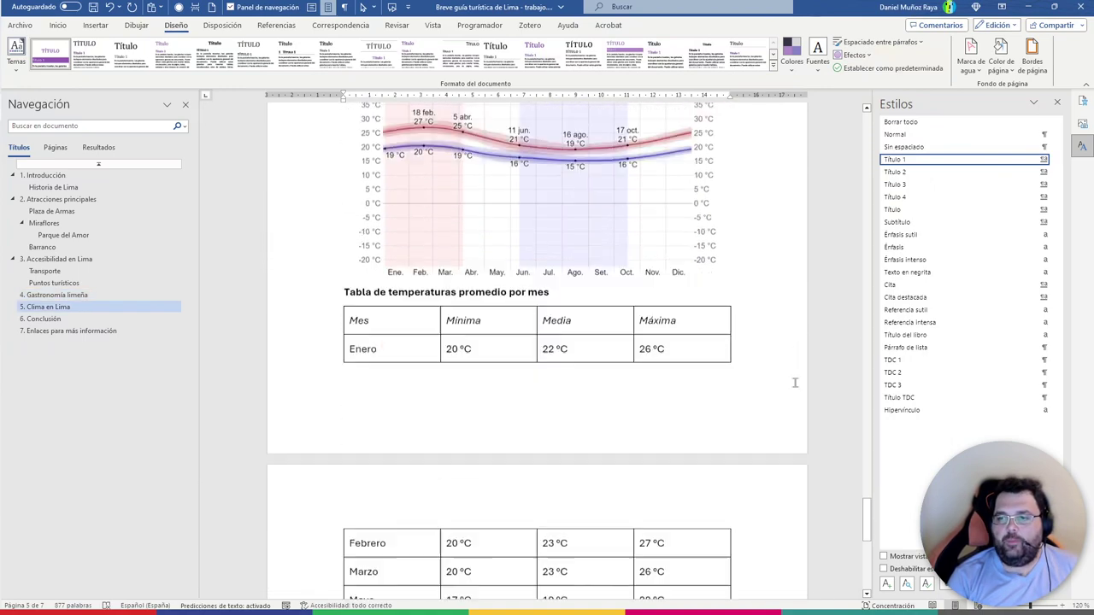
pyautogui.scroll(-3, 798, 395)
pyautogui.scroll(-3, 795, 403)
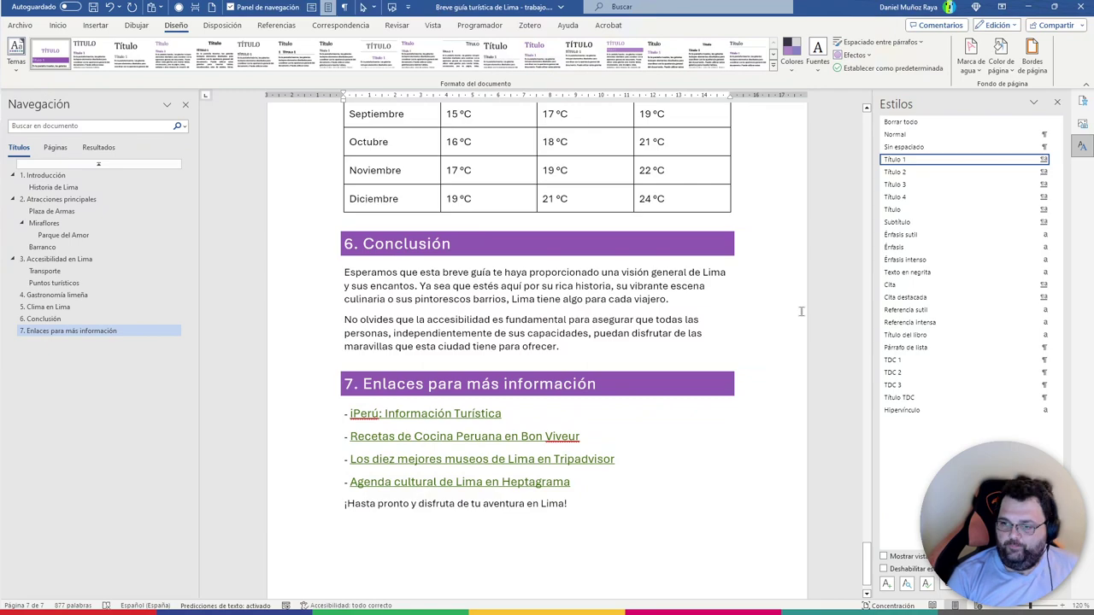
pyautogui.scroll(1, 801, 308)
pyautogui.scroll(7, 799, 299)
pyautogui.scroll(7, 798, 289)
pyautogui.scroll(7, 796, 281)
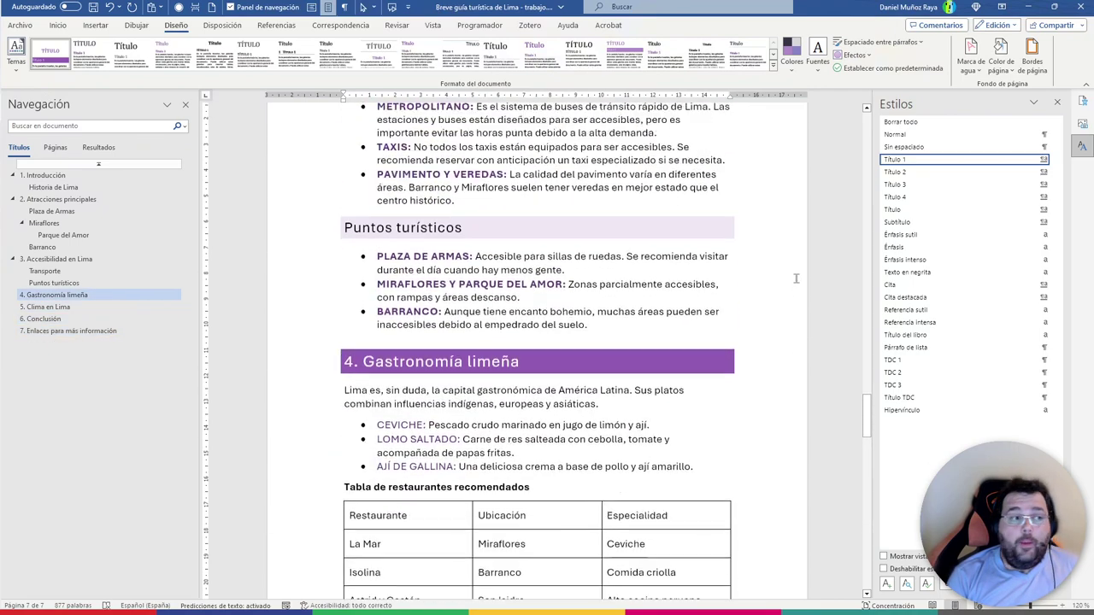
pyautogui.scroll(2, 796, 279)
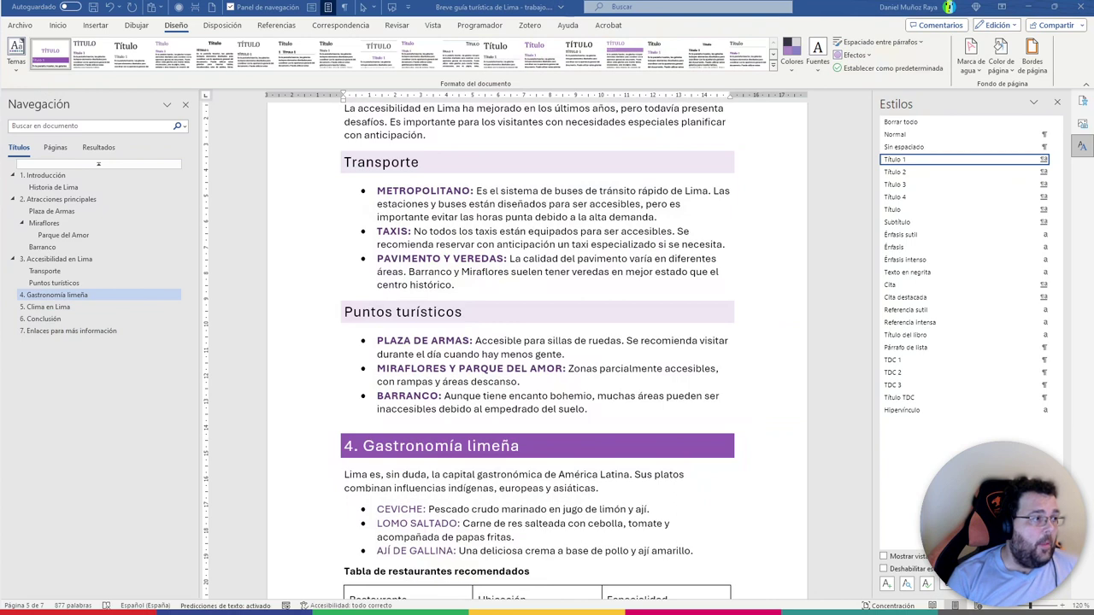
pyautogui.scroll(-10, 690, 330)
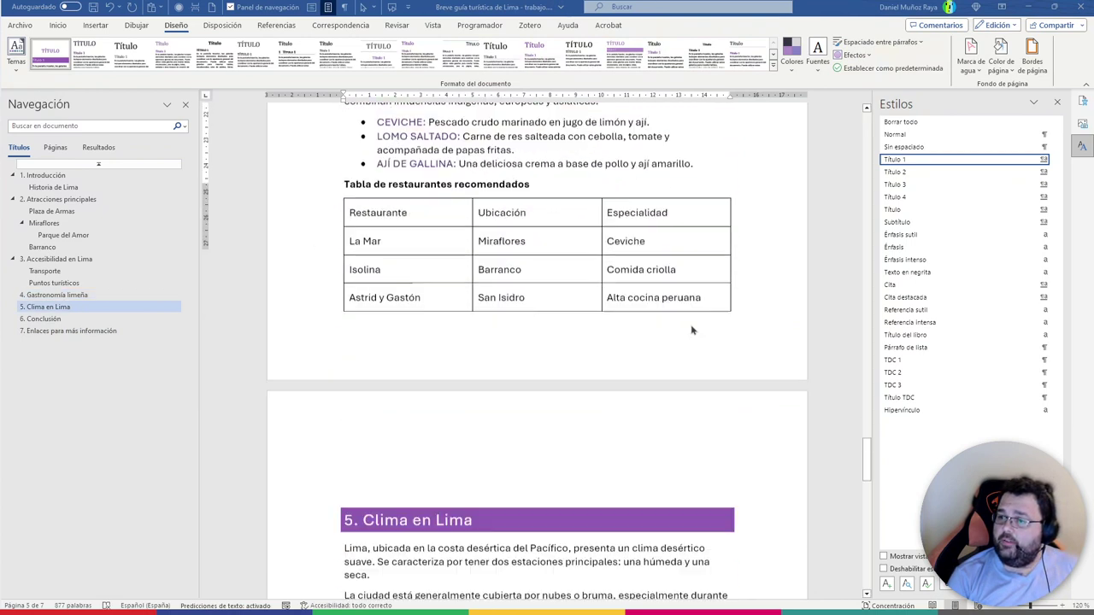
pyautogui.scroll(5, 699, 334)
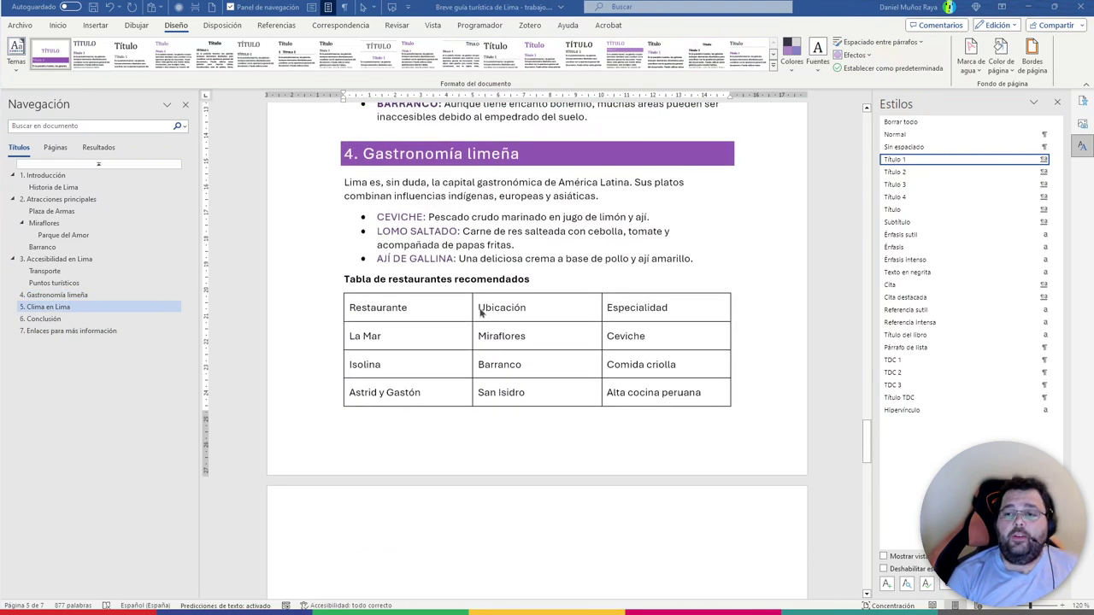
pyautogui.click(426, 308)
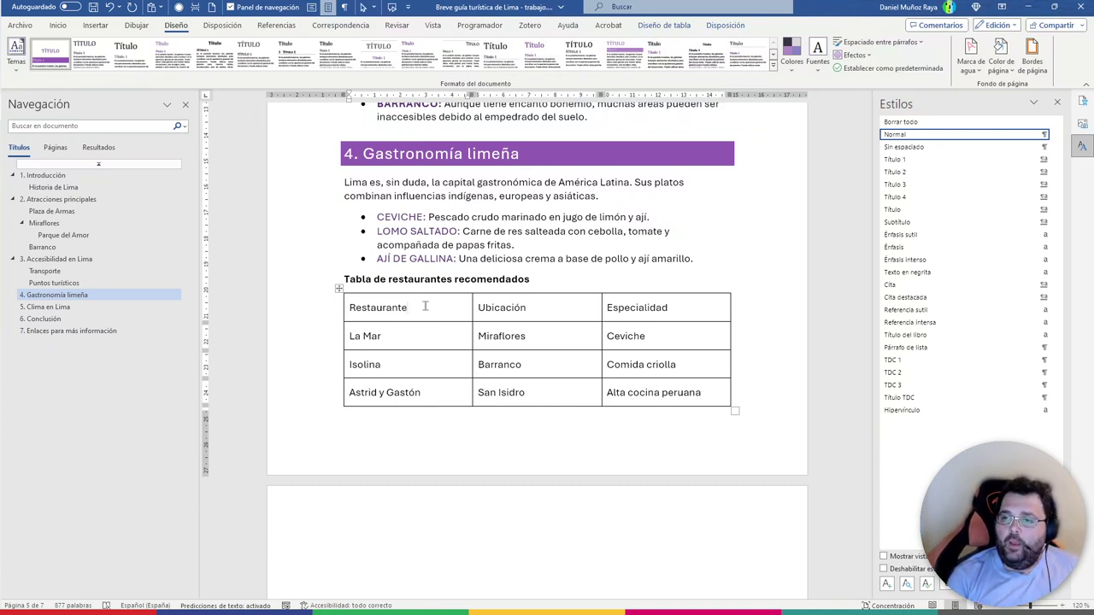
pyautogui.click(345, 314)
pyautogui.click(390, 308)
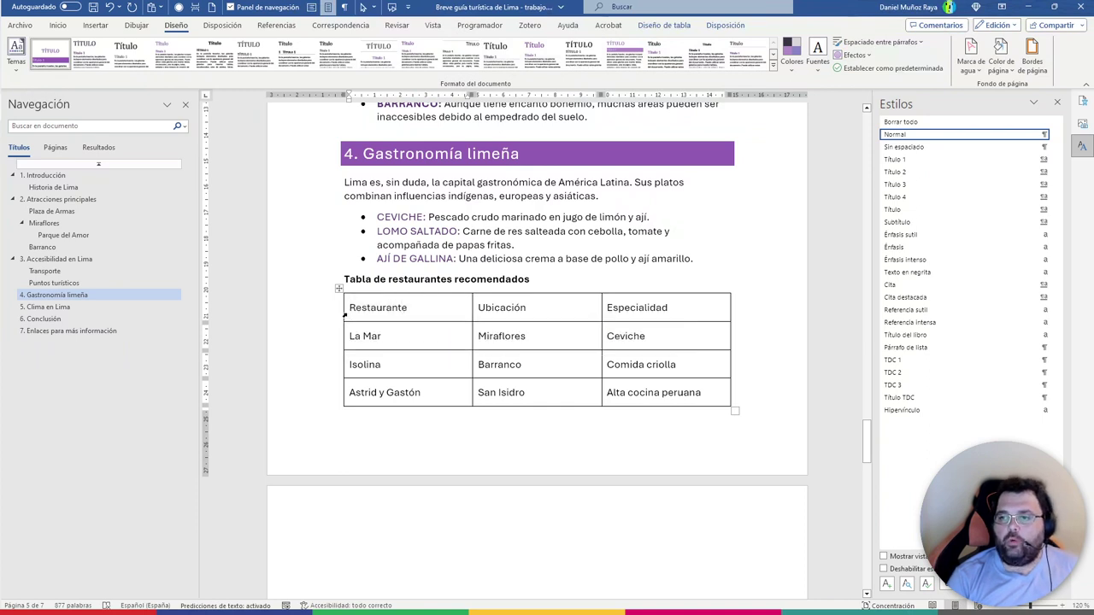
pyautogui.moveTo(345, 313); pyautogui.dragTo(624, 310)
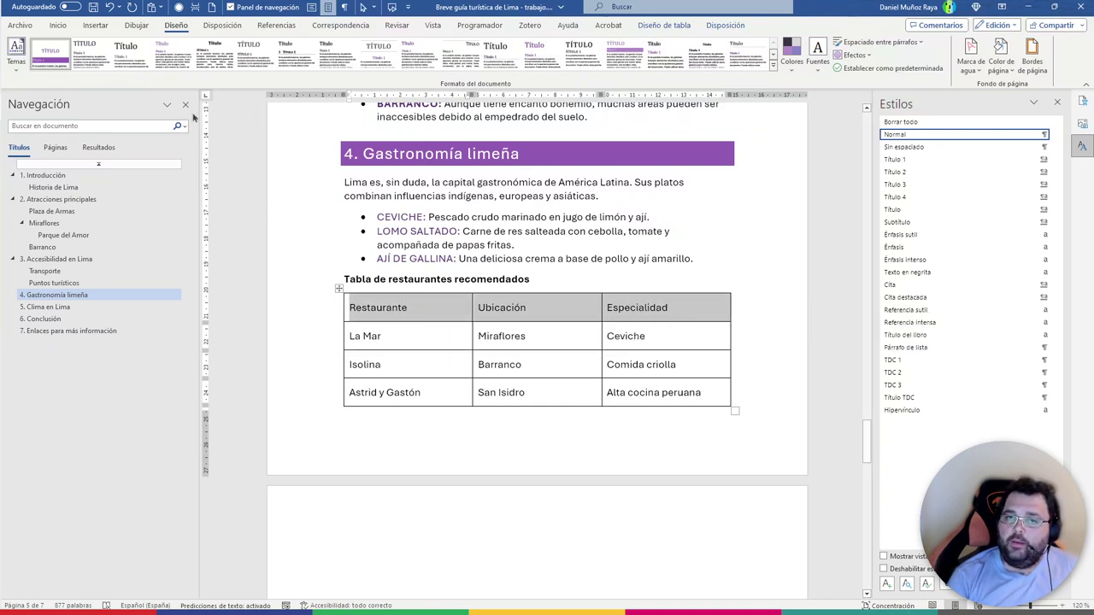
pyautogui.click(58, 24)
pyautogui.click(106, 65)
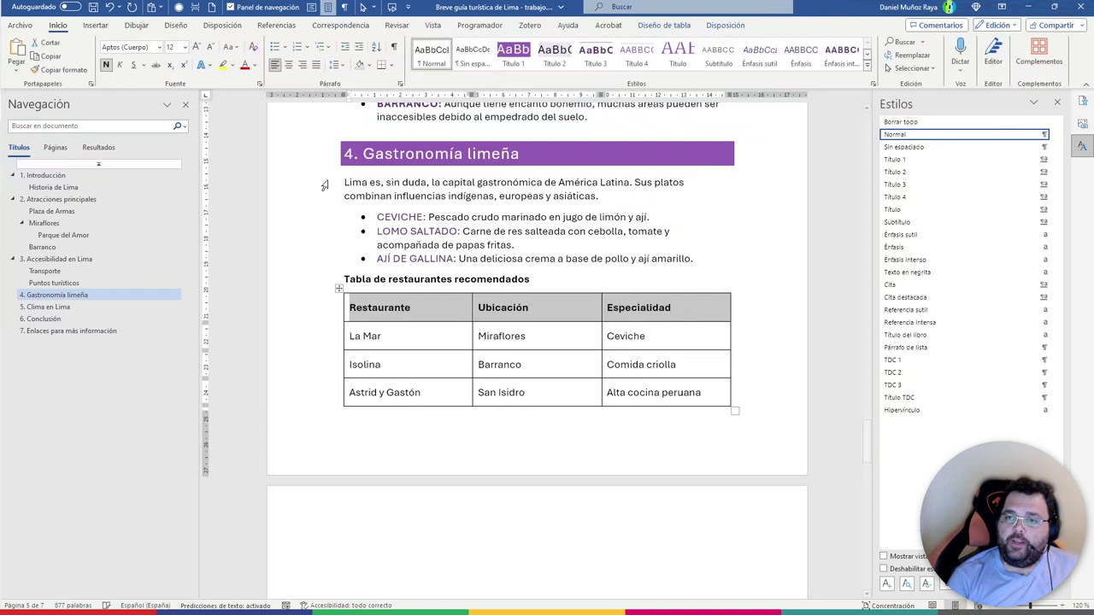
pyautogui.click(440, 406)
pyautogui.click(395, 307)
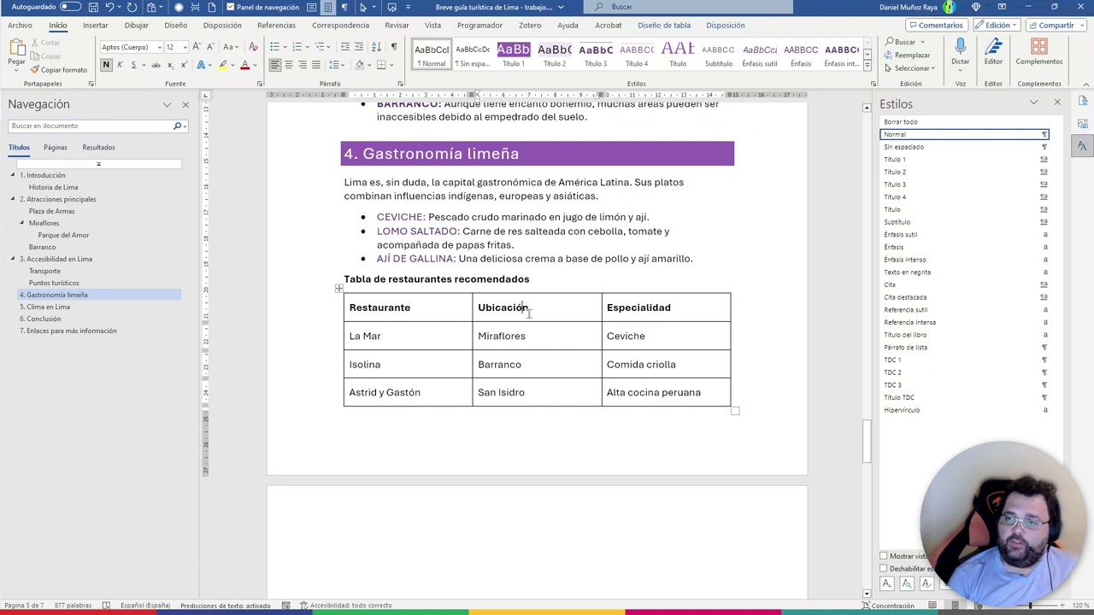
pyautogui.click(661, 312)
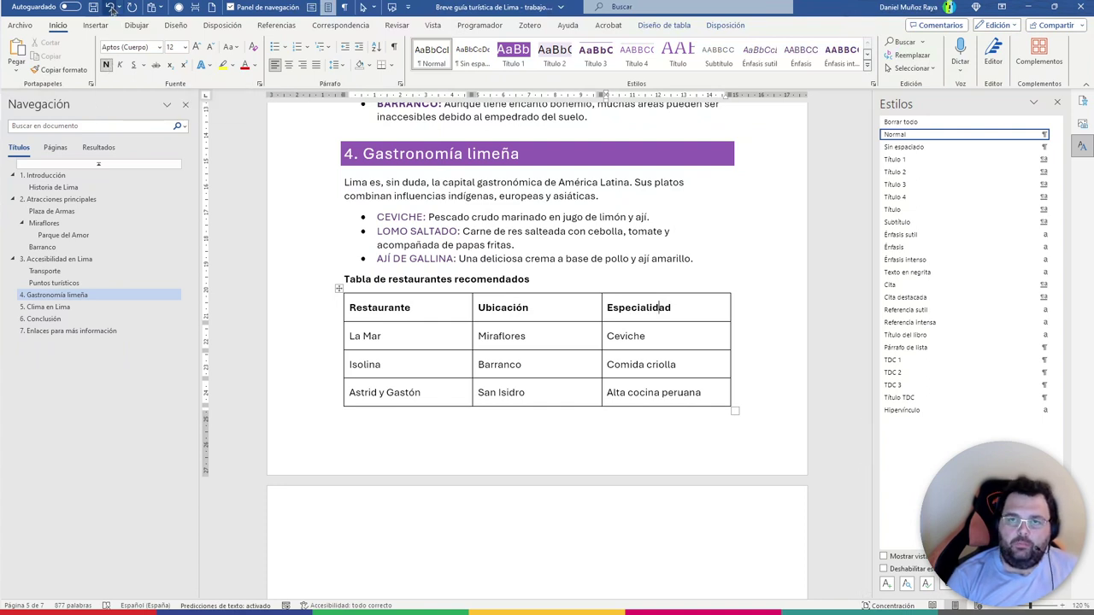
pyautogui.click(107, 67)
pyautogui.click(695, 307)
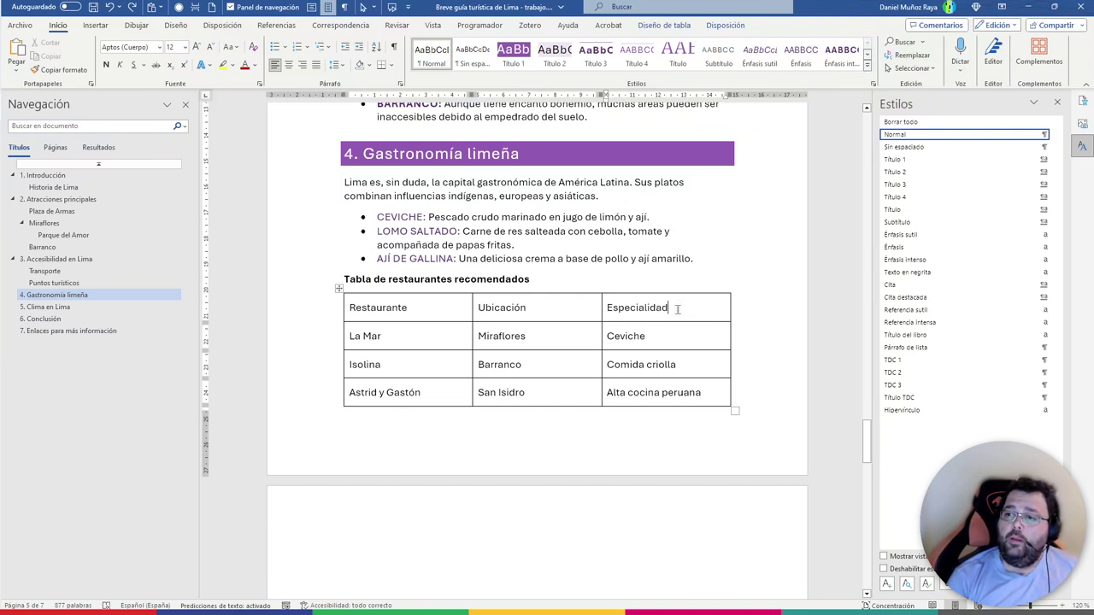
pyautogui.doubleClick(399, 310)
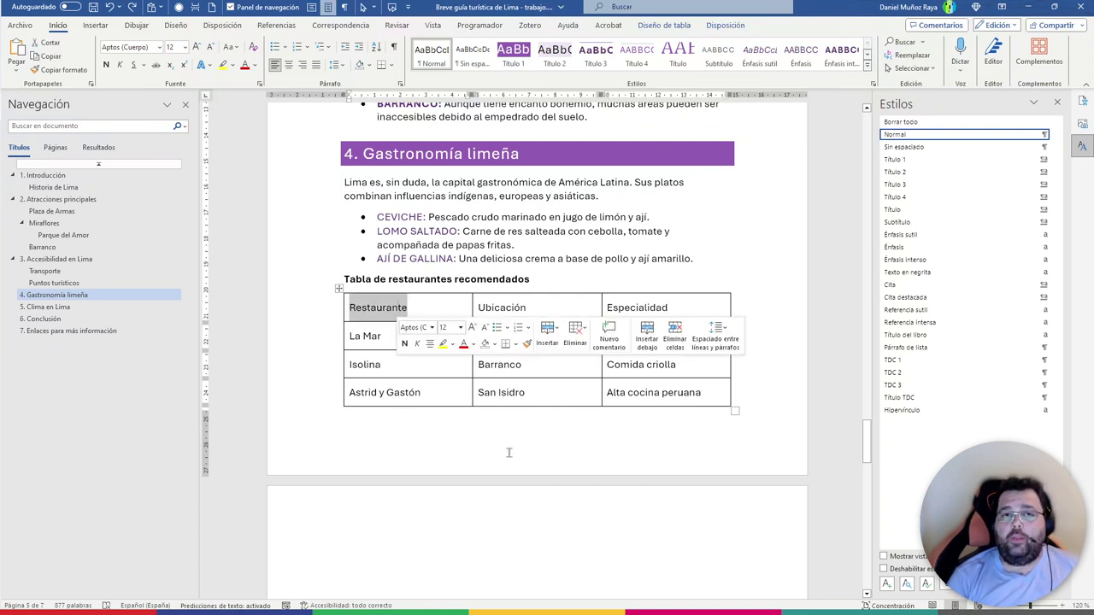
pyautogui.click(427, 389)
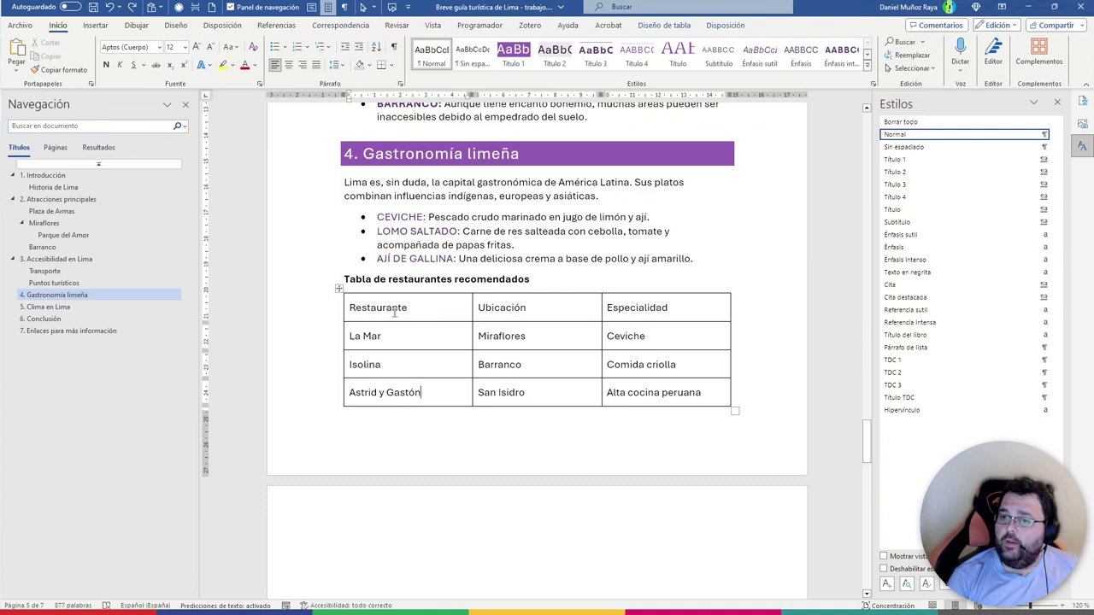
pyautogui.click(345, 314)
pyautogui.click(418, 308)
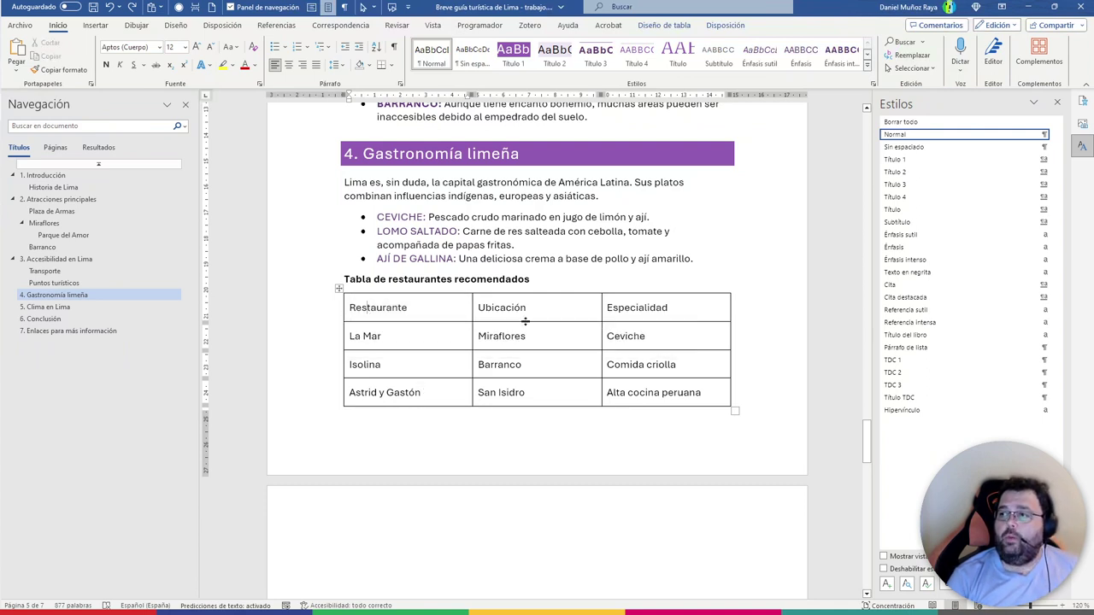
pyautogui.click(338, 289)
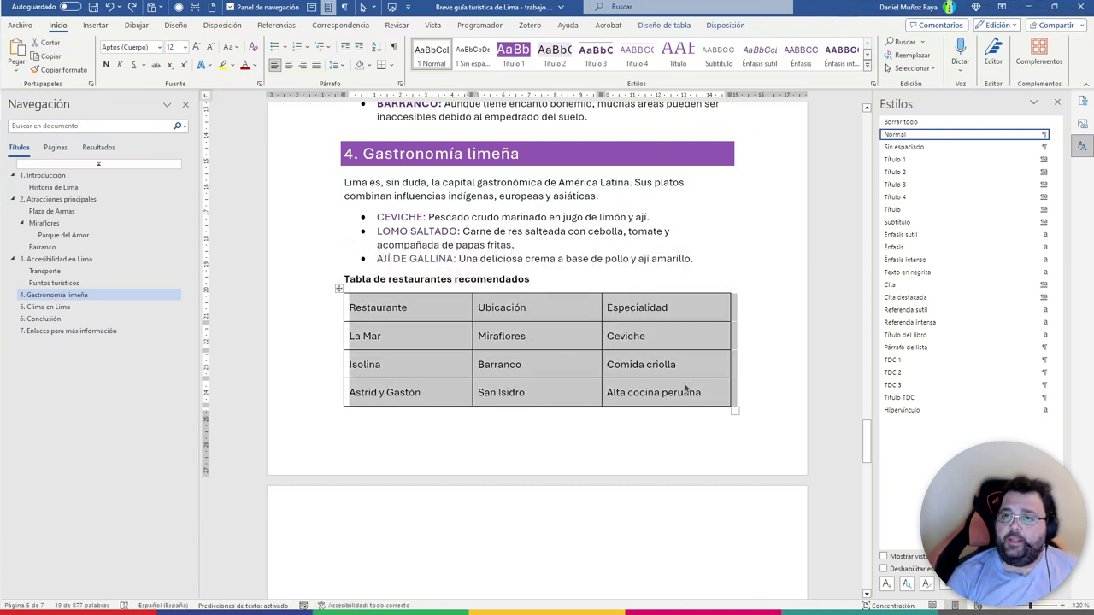
# Turn on Header Row and Banded Rows, and apply the banded table style with italic headers
pyautogui.click(664, 25)
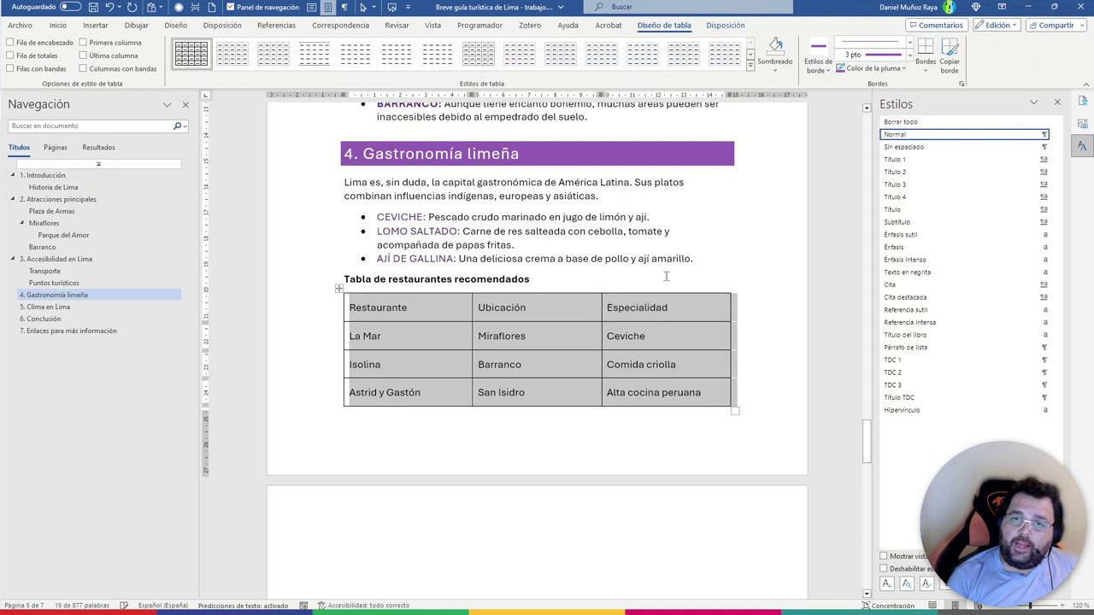
pyautogui.click(39, 42)
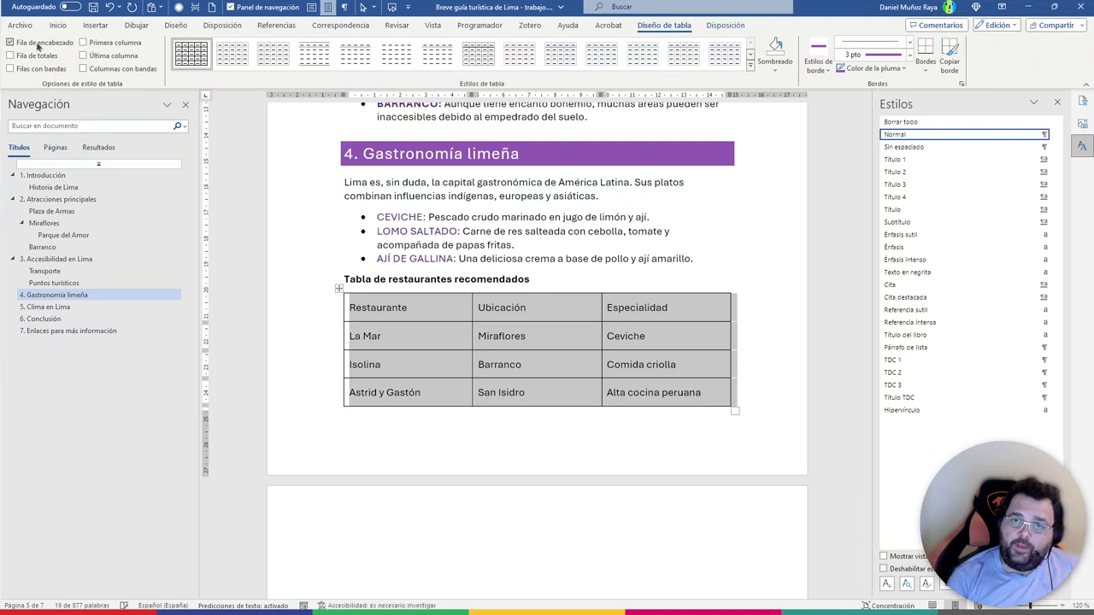
pyautogui.click(10, 68)
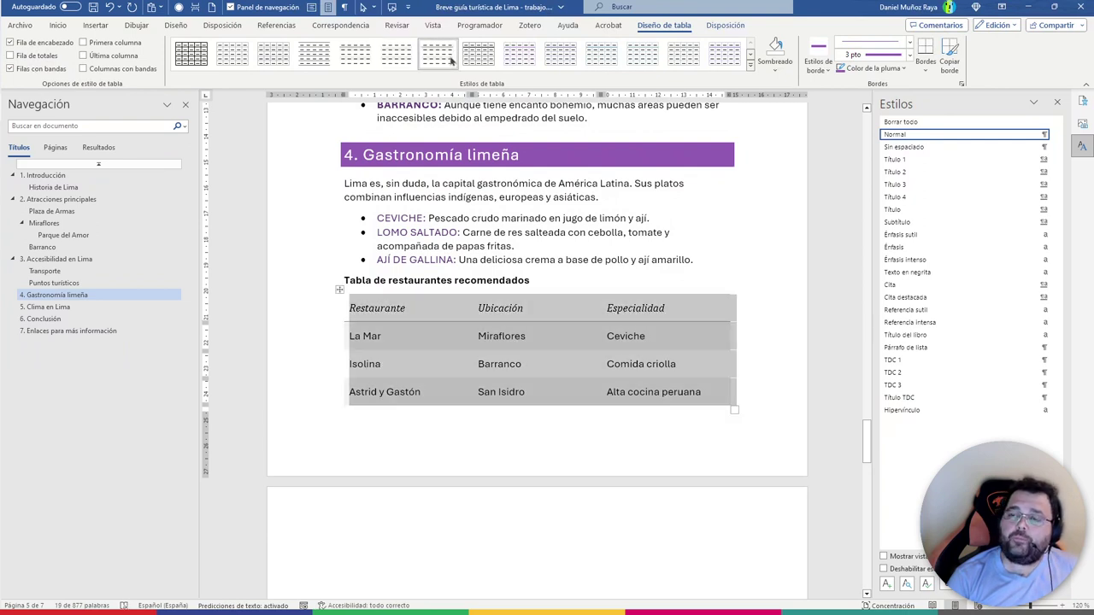
pyautogui.click(627, 274)
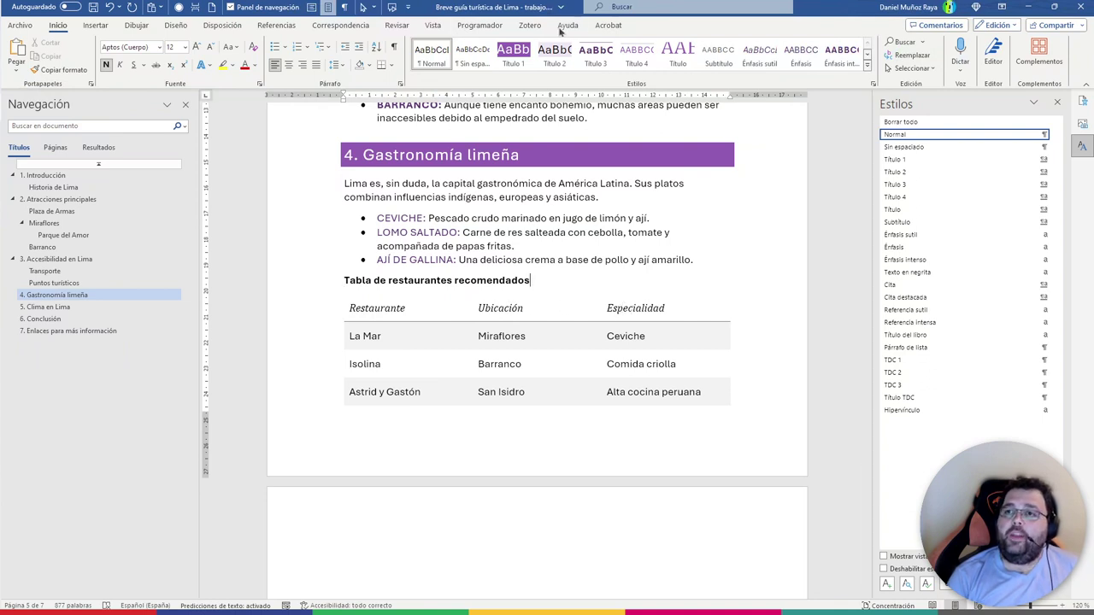
# Select the whole table and its header row to check the new style
pyautogui.click(340, 290)
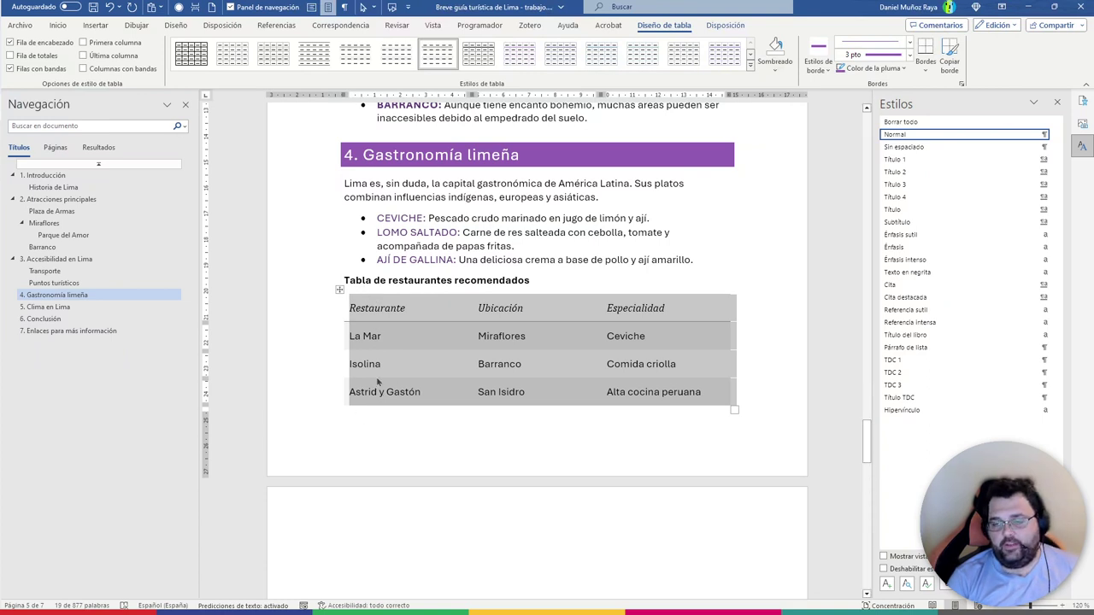
pyautogui.click(596, 272)
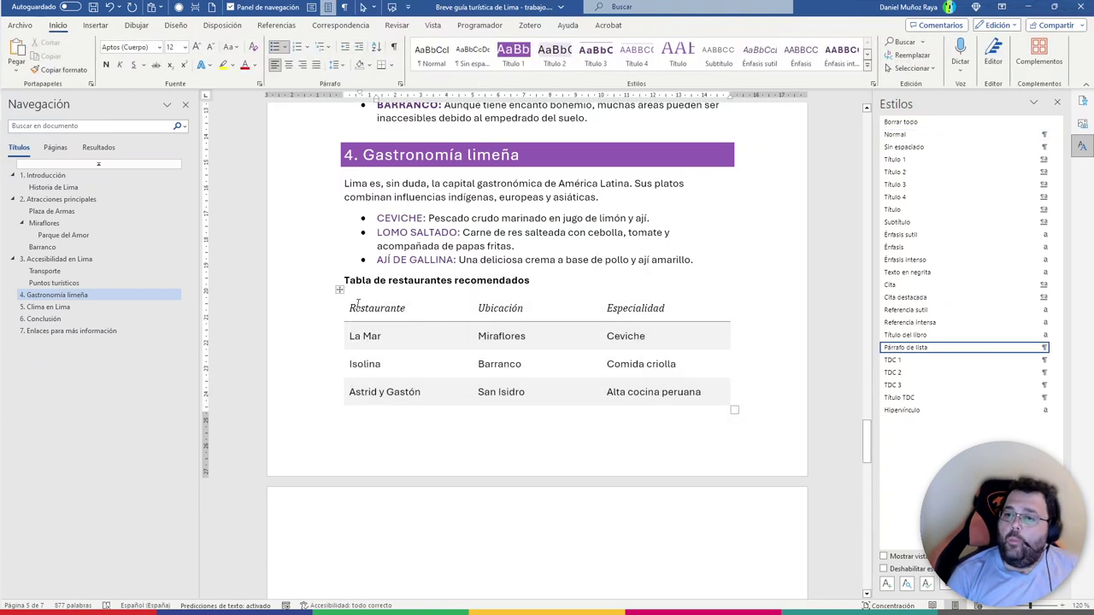
pyautogui.click(350, 303)
pyautogui.click(341, 291)
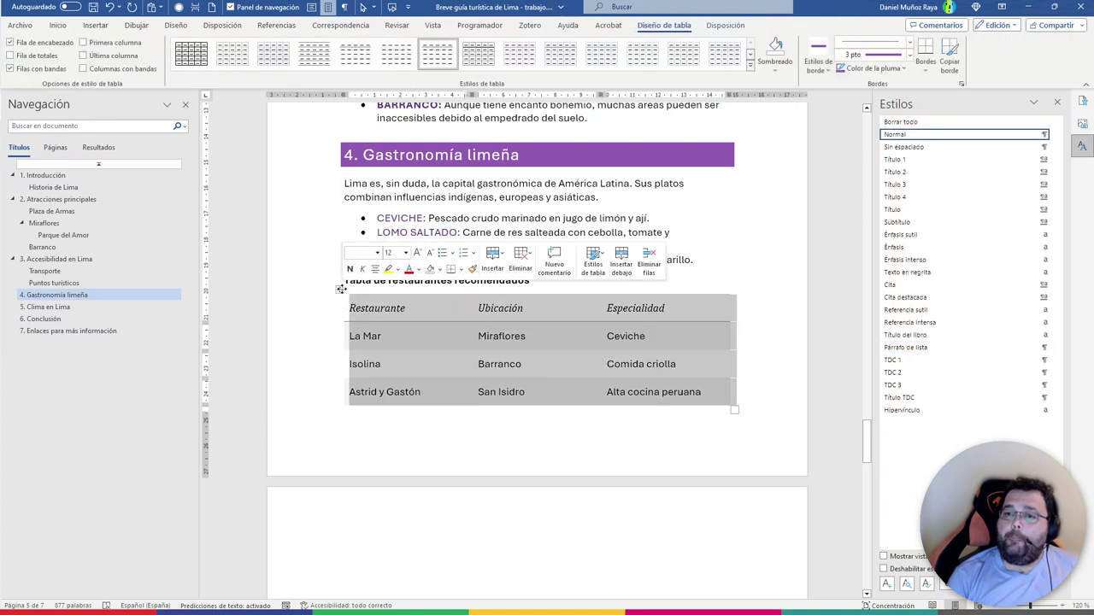
pyautogui.click(338, 293)
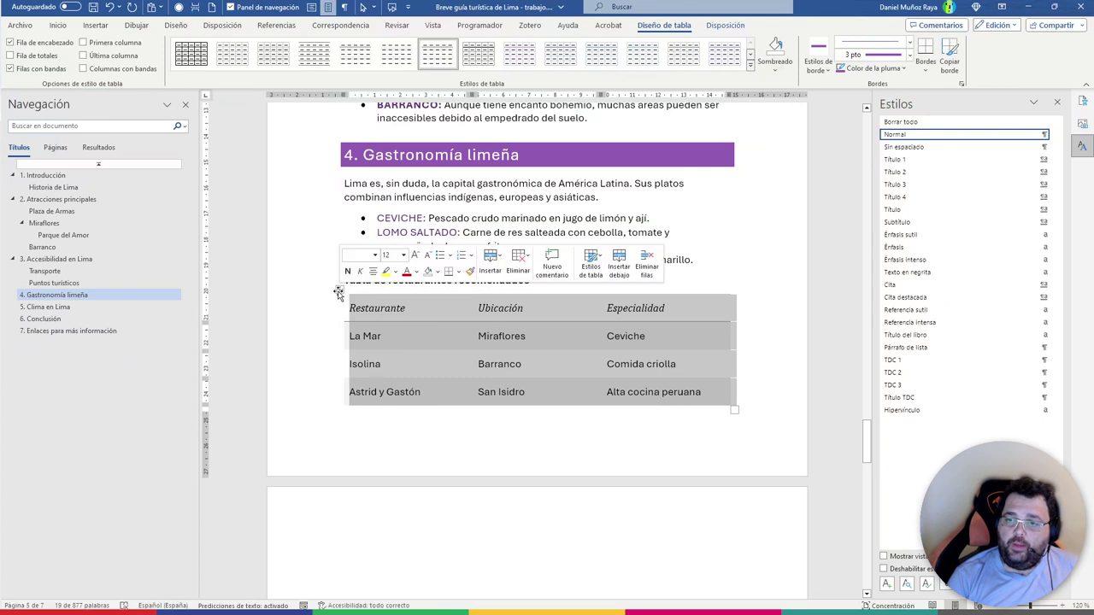
pyautogui.click(408, 306)
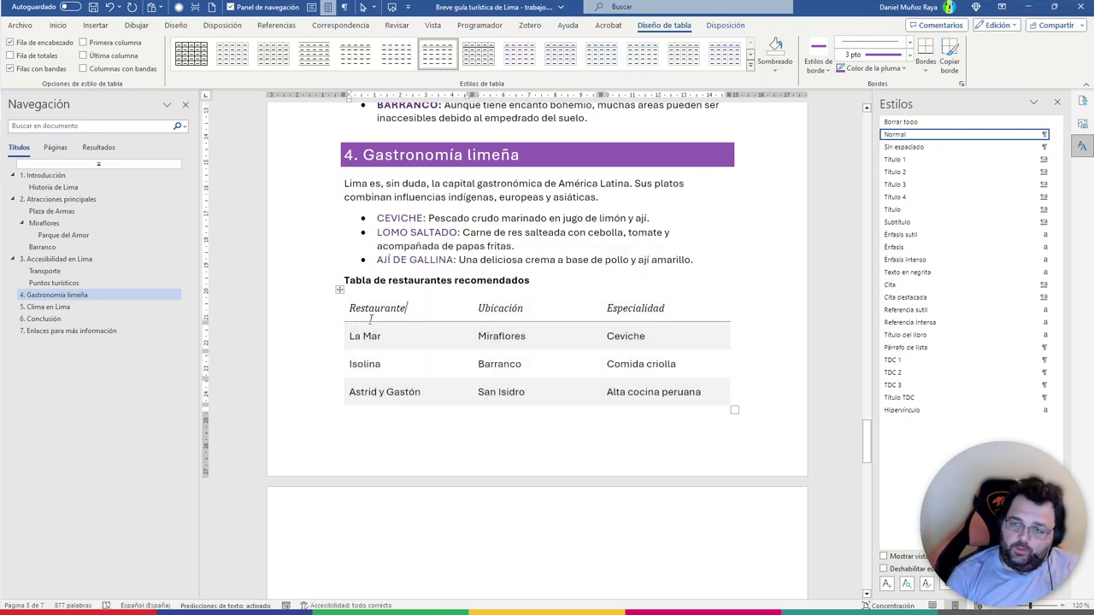
pyautogui.moveTo(371, 319); pyautogui.dragTo(440, 311)
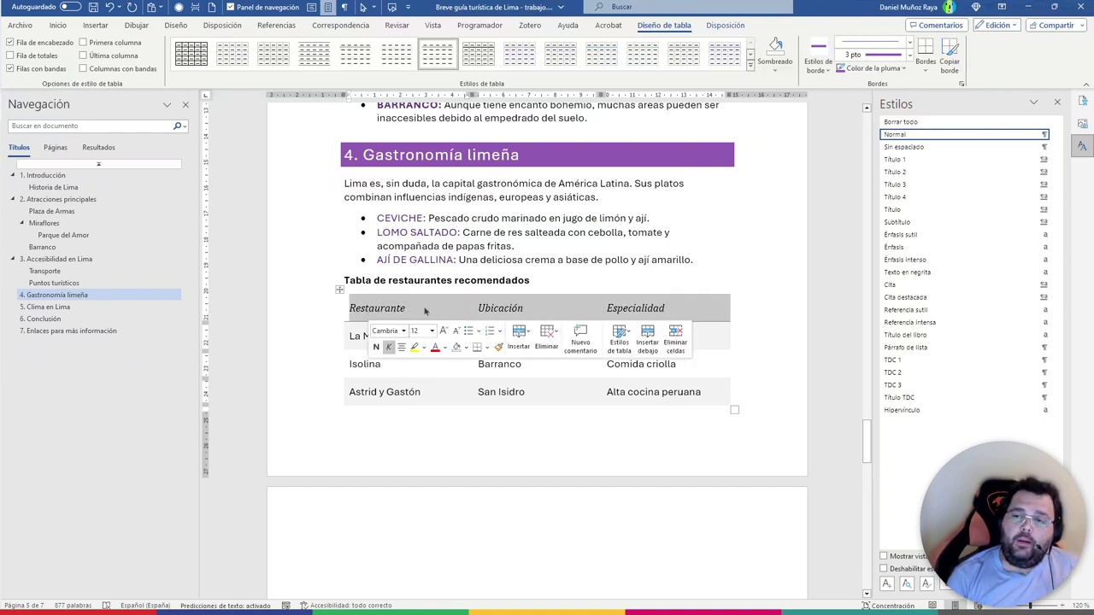
pyautogui.click(541, 280)
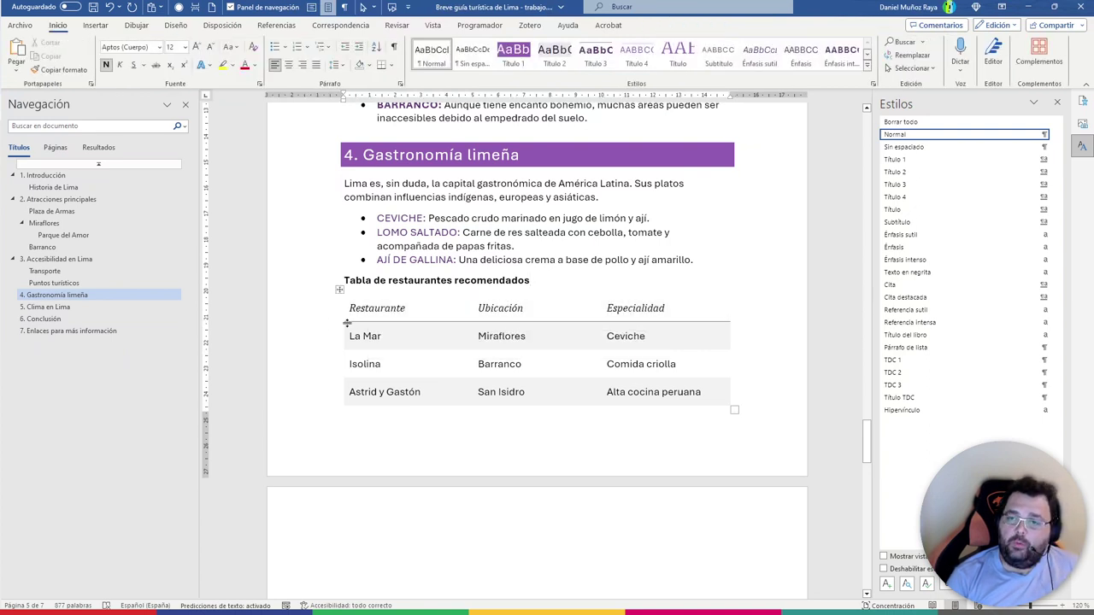
pyautogui.click(340, 289)
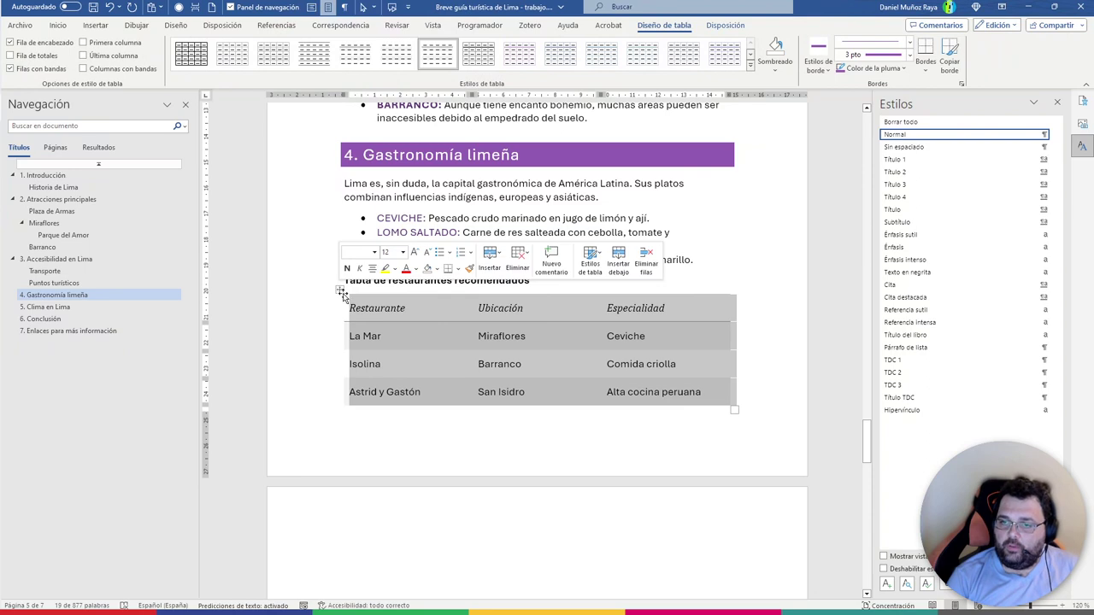
# Paste alt text describing three recommended Lima restaurants, their locations and specialities into Table Properties
pyautogui.rightClick(339, 289)
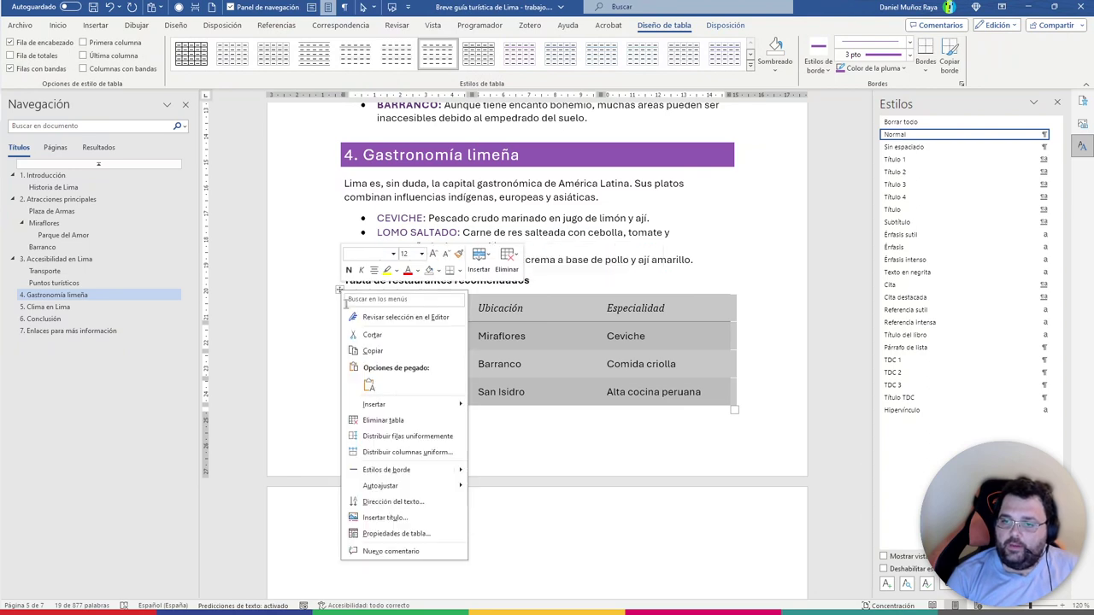
pyautogui.click(419, 534)
pyautogui.click(578, 199)
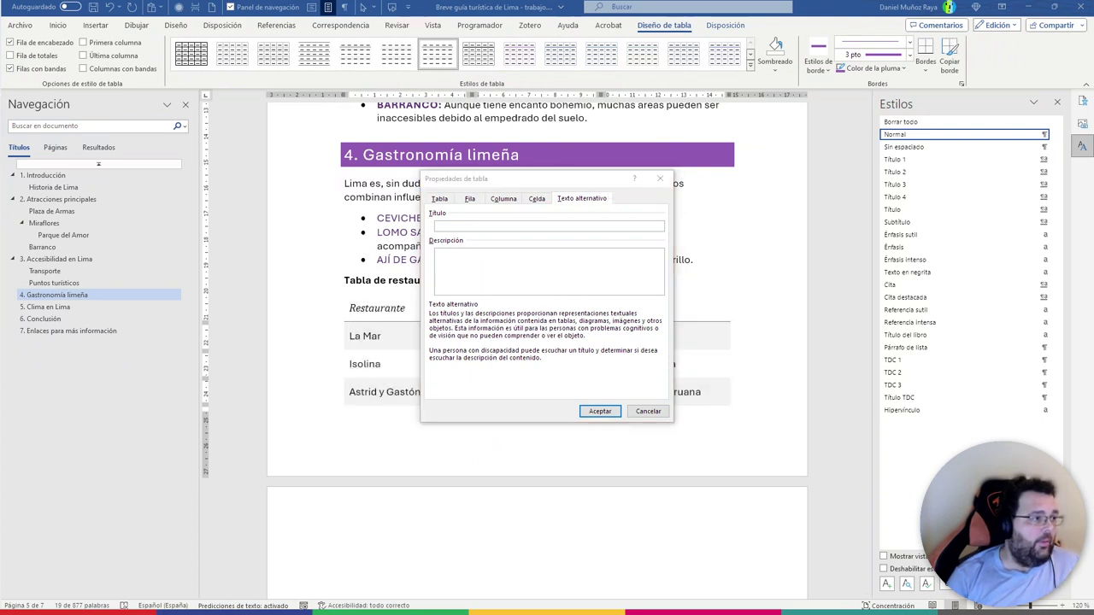
pyautogui.click(560, 261)
pyautogui.hotkey('ctrl', 'v')
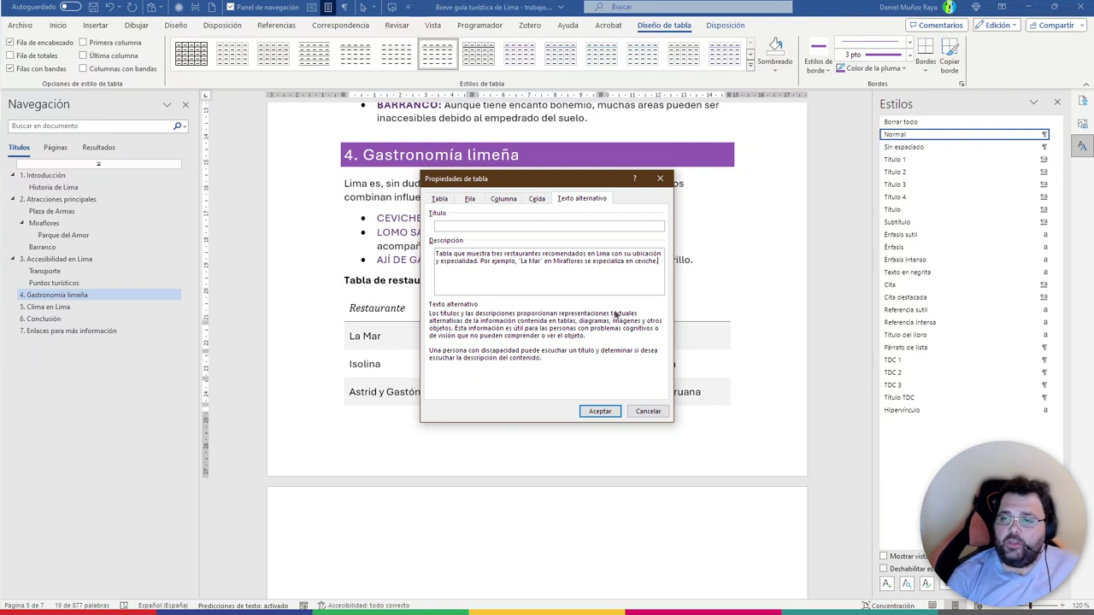
pyautogui.click(600, 412)
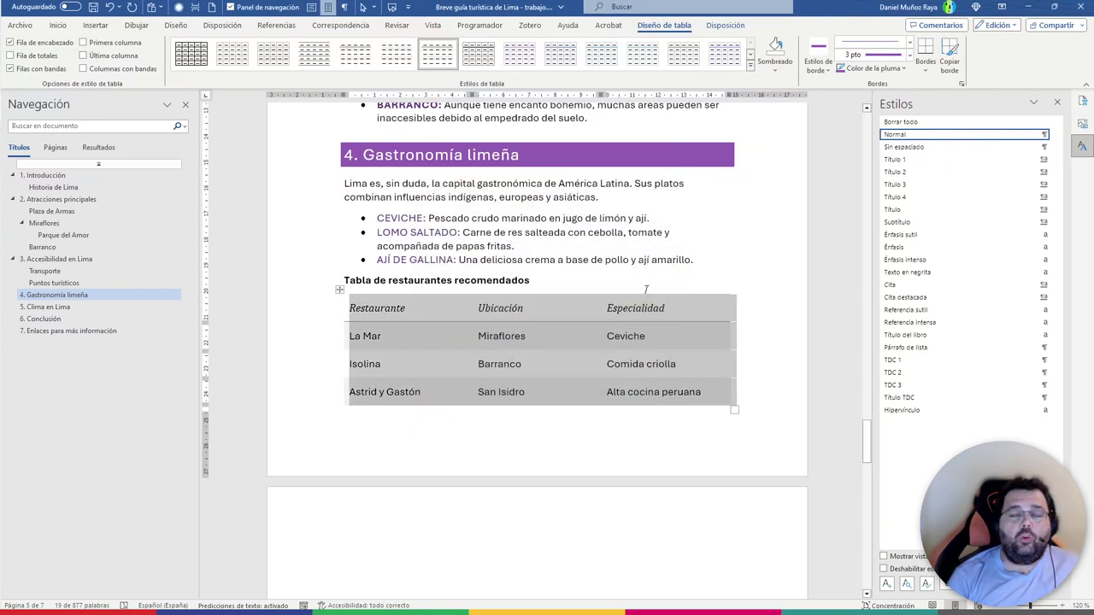
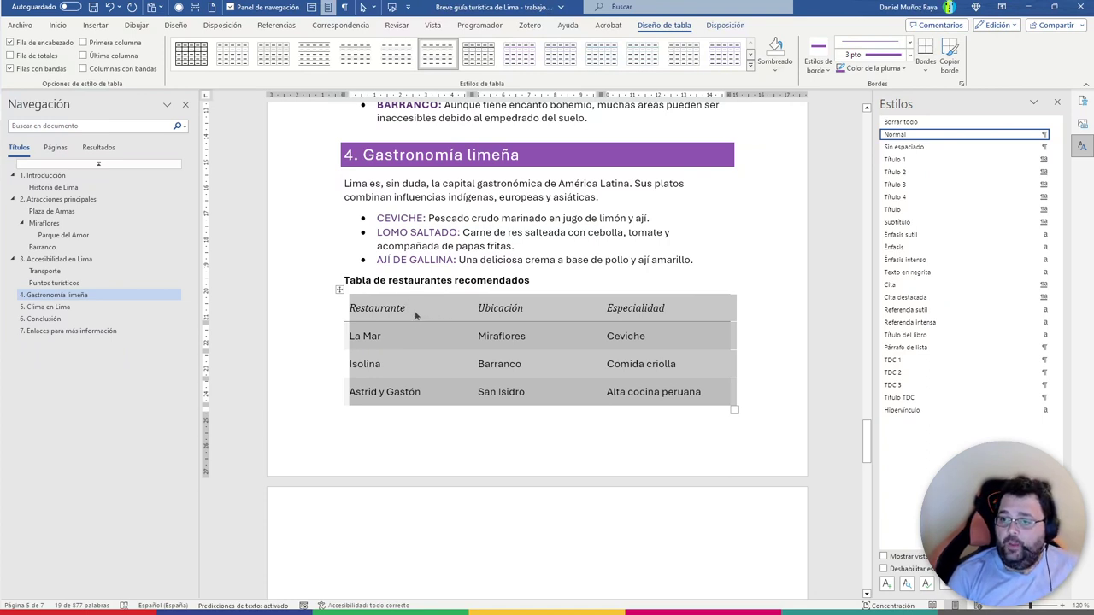
# Add the alt-text title 'Restaurantes recomendados' to the restaurant table in Propiedades de tabla
pyautogui.rightClick(338, 290)
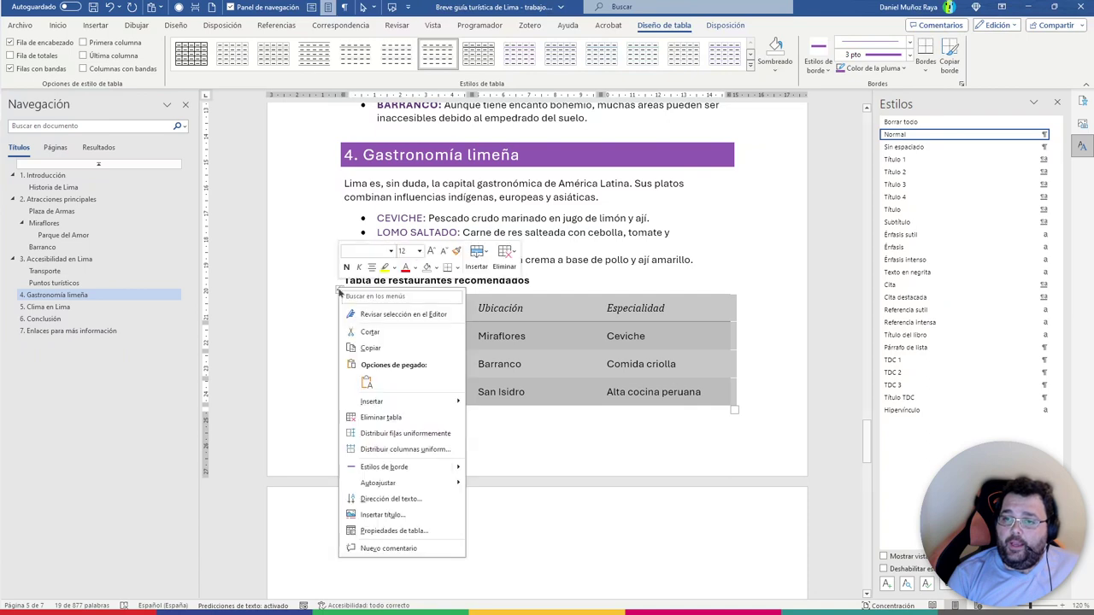
pyautogui.click(410, 532)
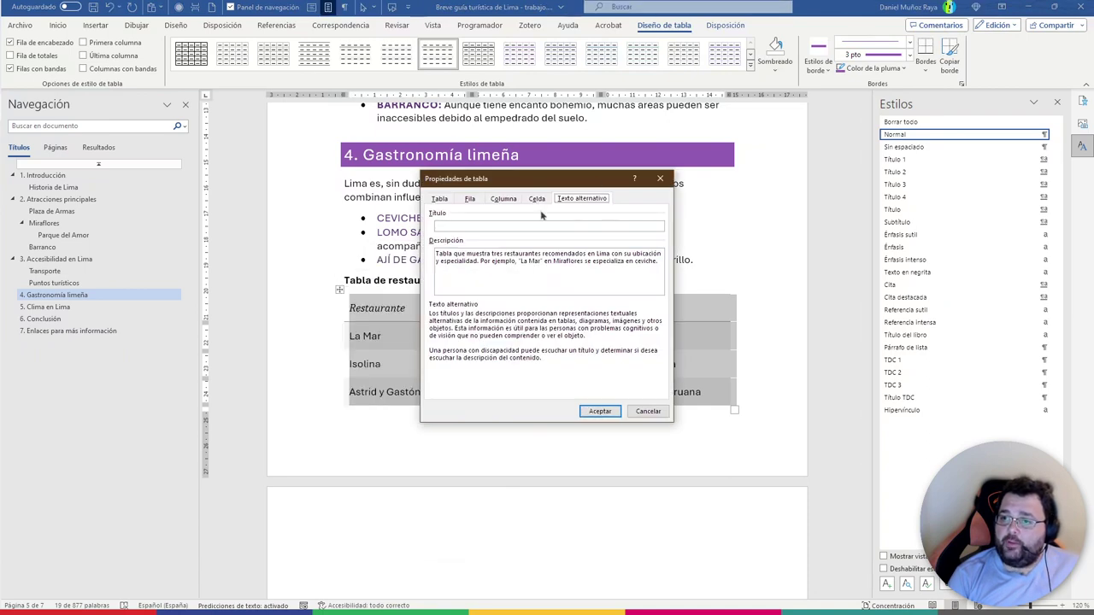
pyautogui.click(454, 227)
pyautogui.moveTo(503, 183); pyautogui.dragTo(680, 240)
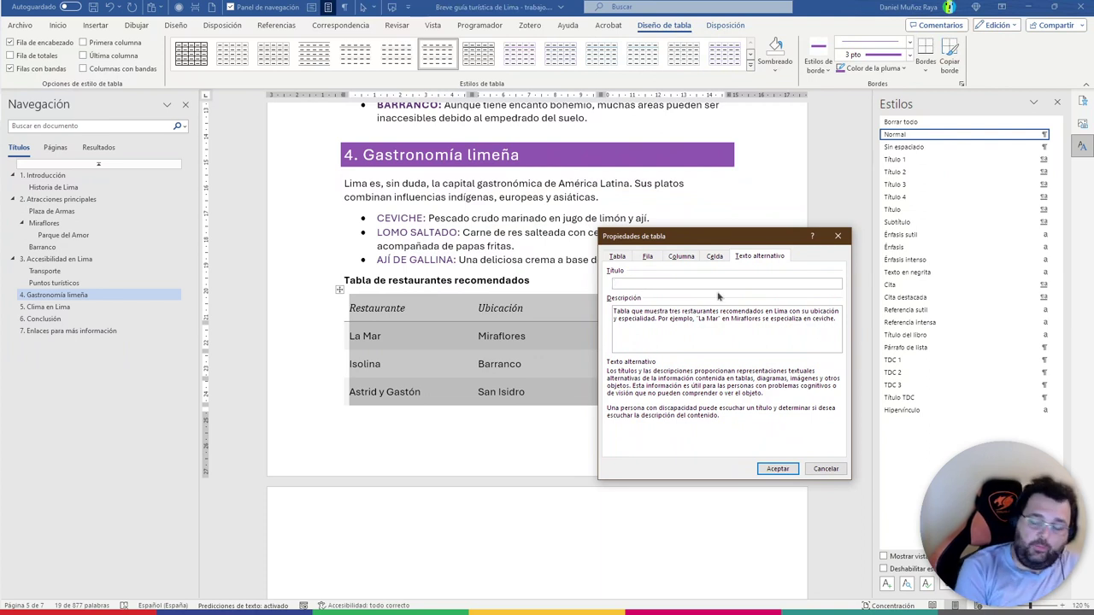
pyautogui.write('Restaurante')
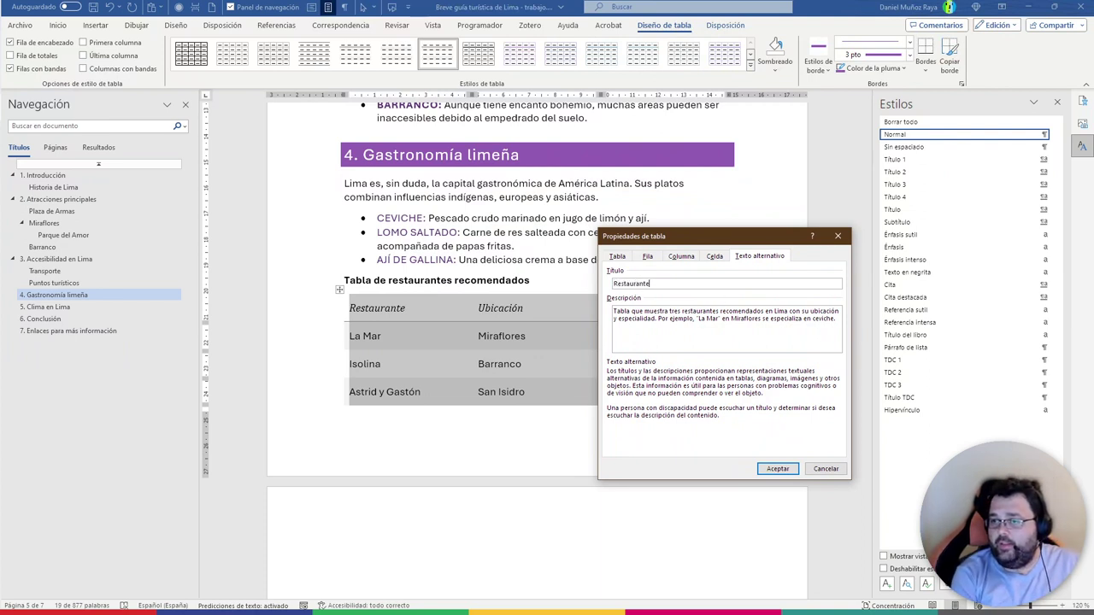
pyautogui.write('ados')
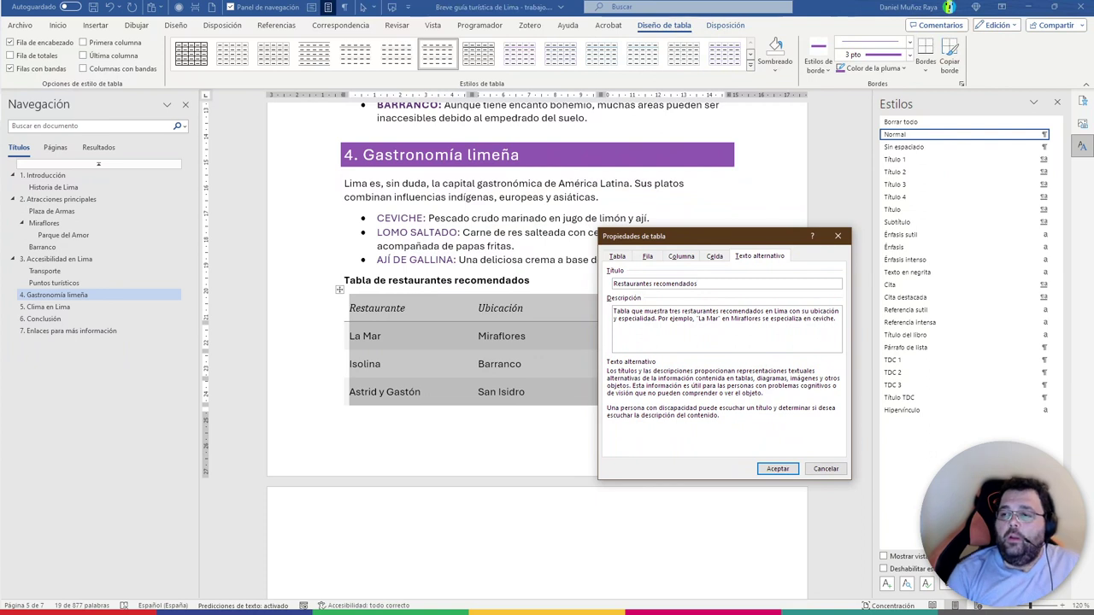
pyautogui.click(780, 467)
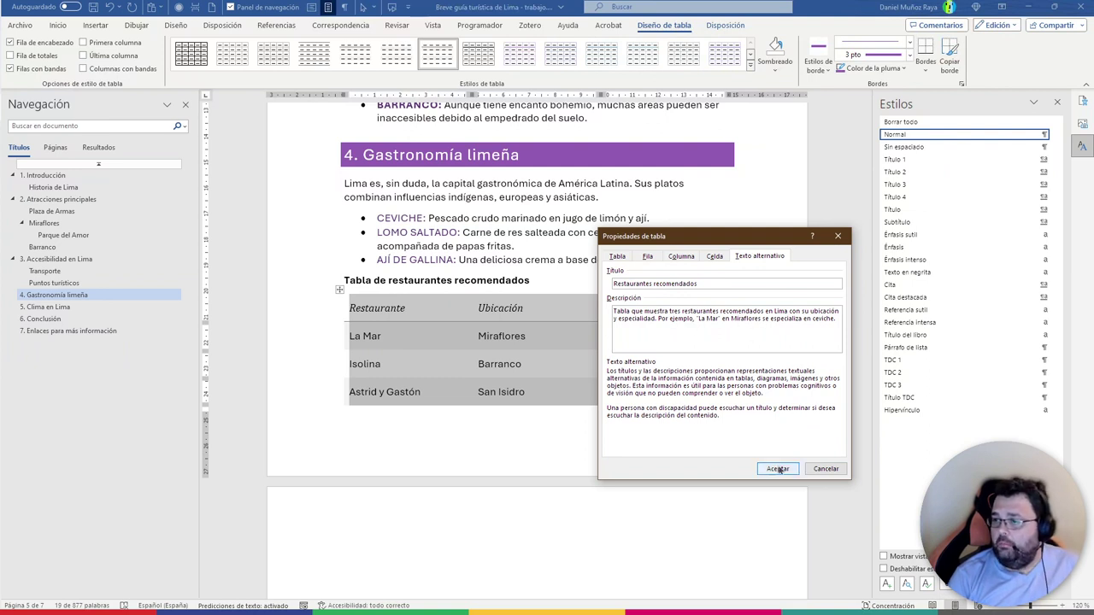
pyautogui.click(777, 468)
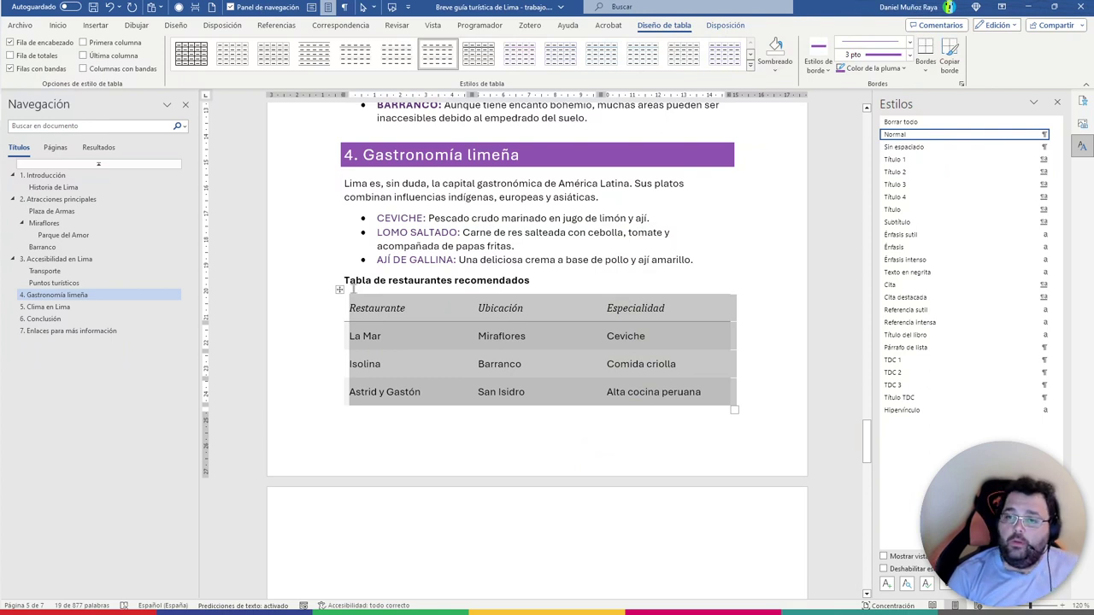
# Delete the bold 'Tabla de restaurantes recomendados' line above the restaurant table
pyautogui.click(354, 289)
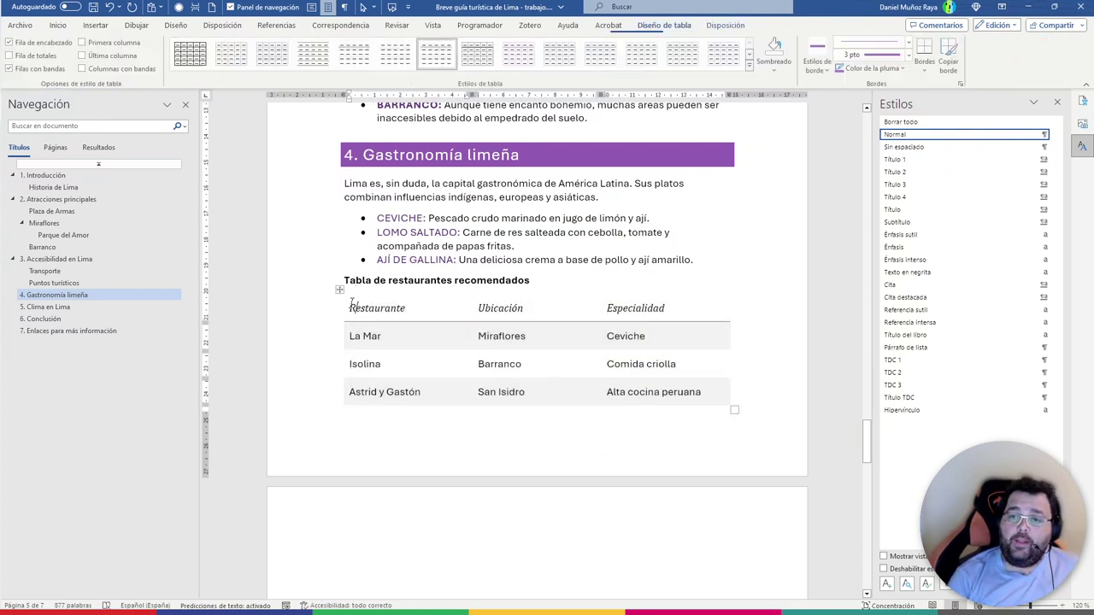
pyautogui.click(340, 291)
pyautogui.rightClick(340, 291)
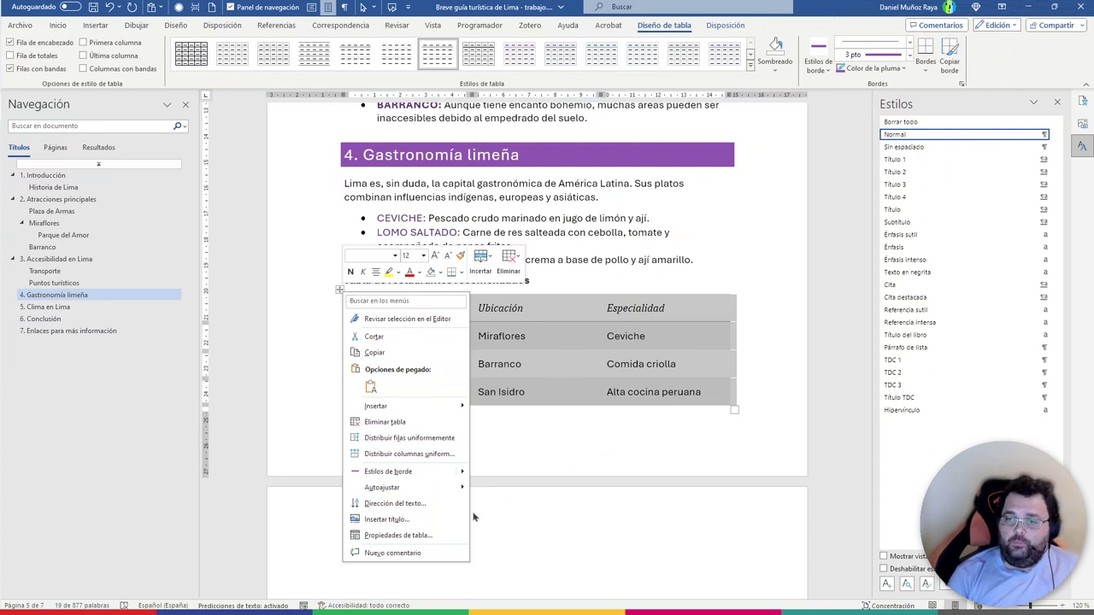
pyautogui.press('Escape')
pyautogui.click(540, 280)
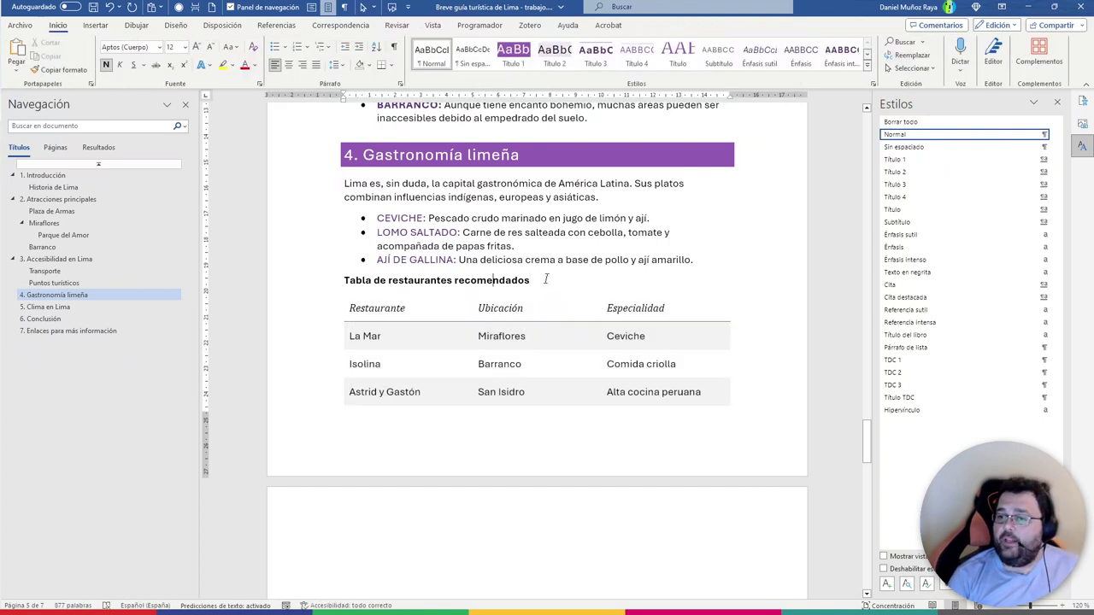
pyautogui.moveTo(545, 280); pyautogui.dragTo(342, 282)
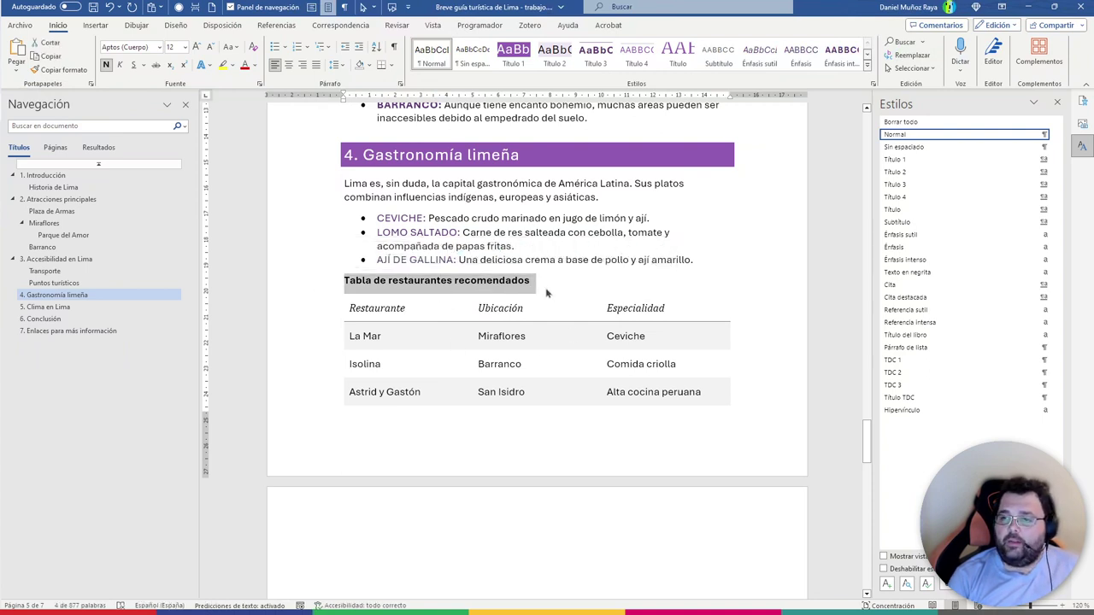
pyautogui.moveTo(941, 135)
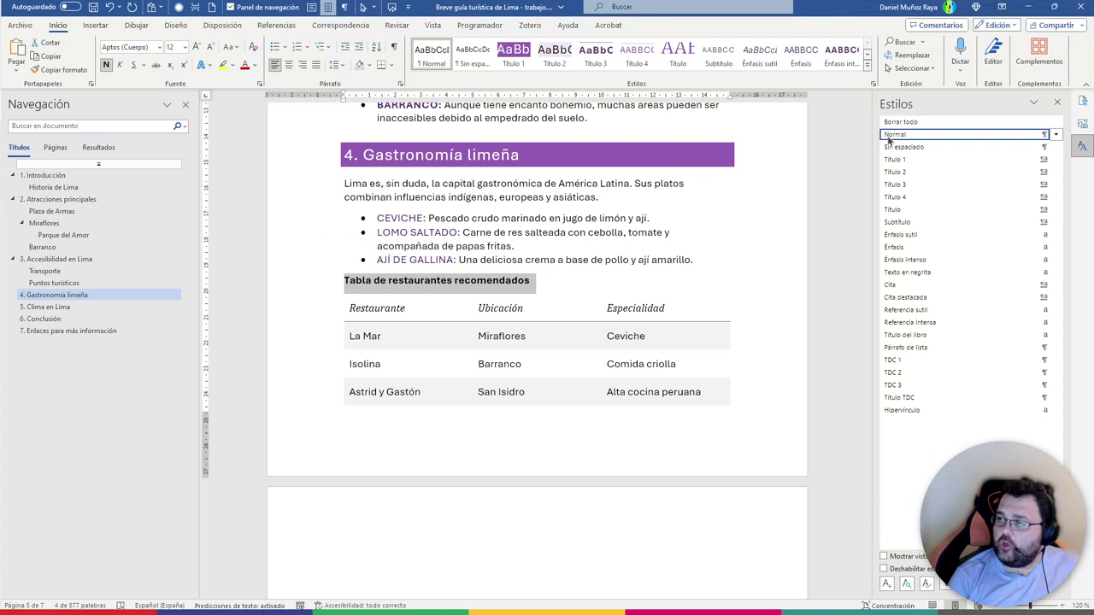
pyautogui.moveTo(547, 281); pyautogui.dragTo(342, 282)
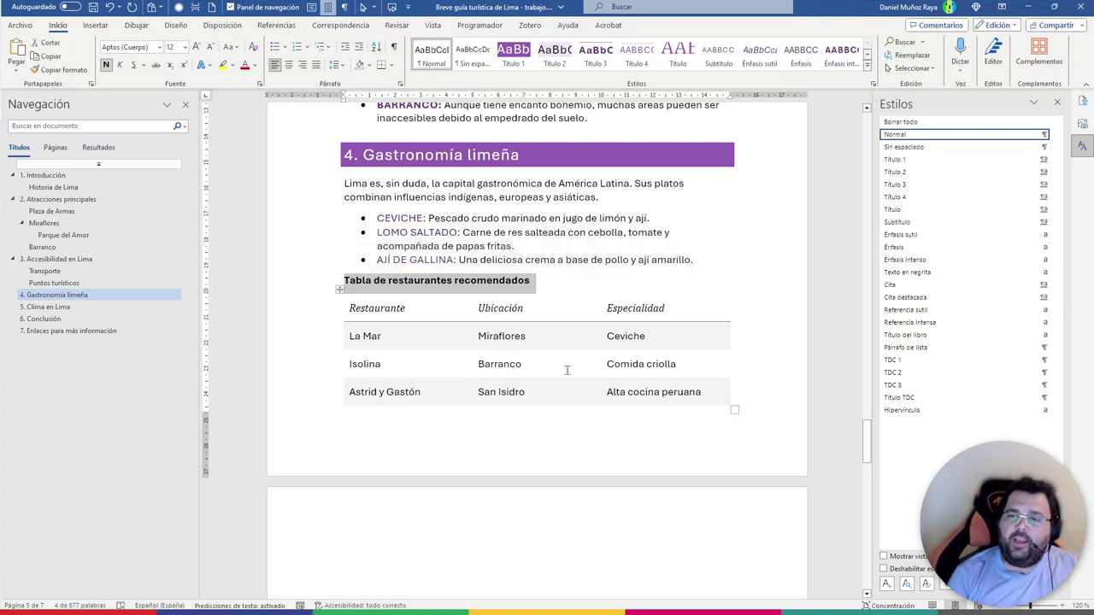
pyautogui.press('Delete')
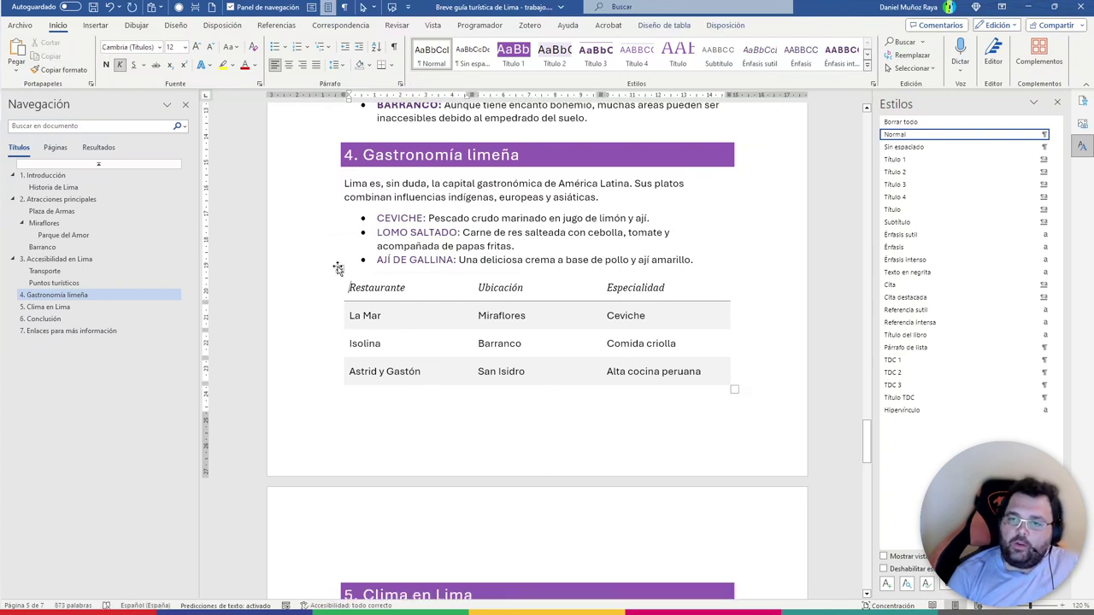
# Insert the caption 'Tabla 1: Restaurantes recomendados' above the table, with label Tabla
pyautogui.rightClick(336, 268)
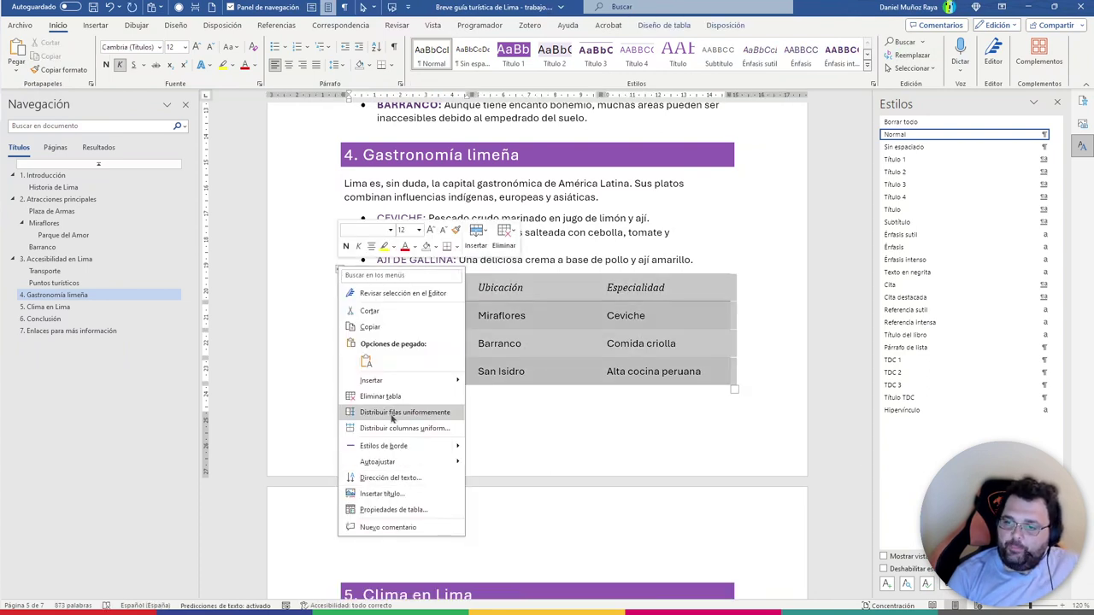
pyautogui.click(383, 494)
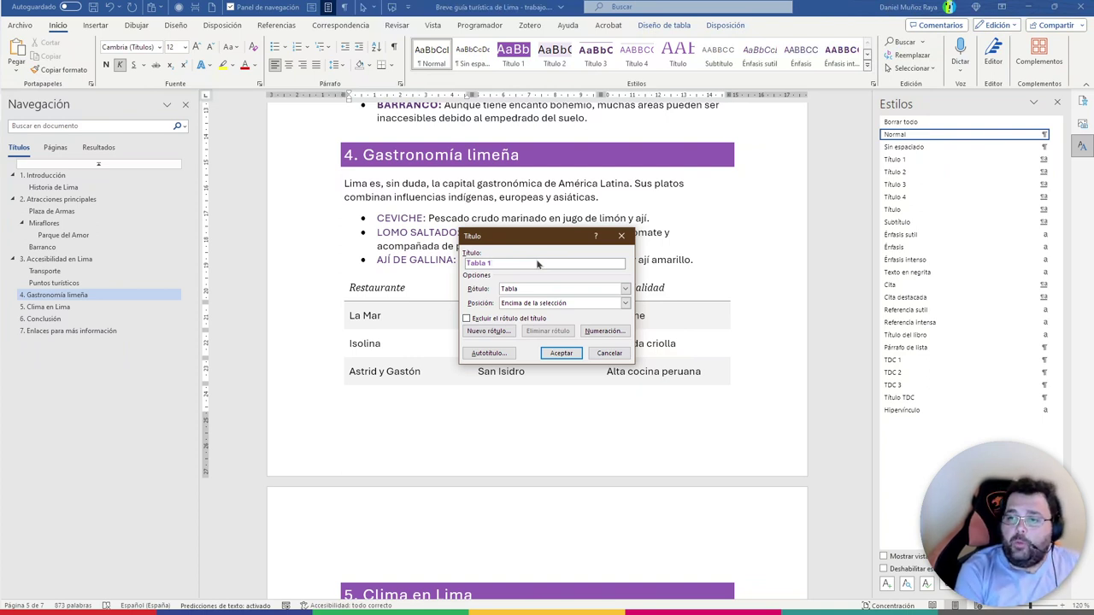
pyautogui.write(': Restaurantes recomendados')
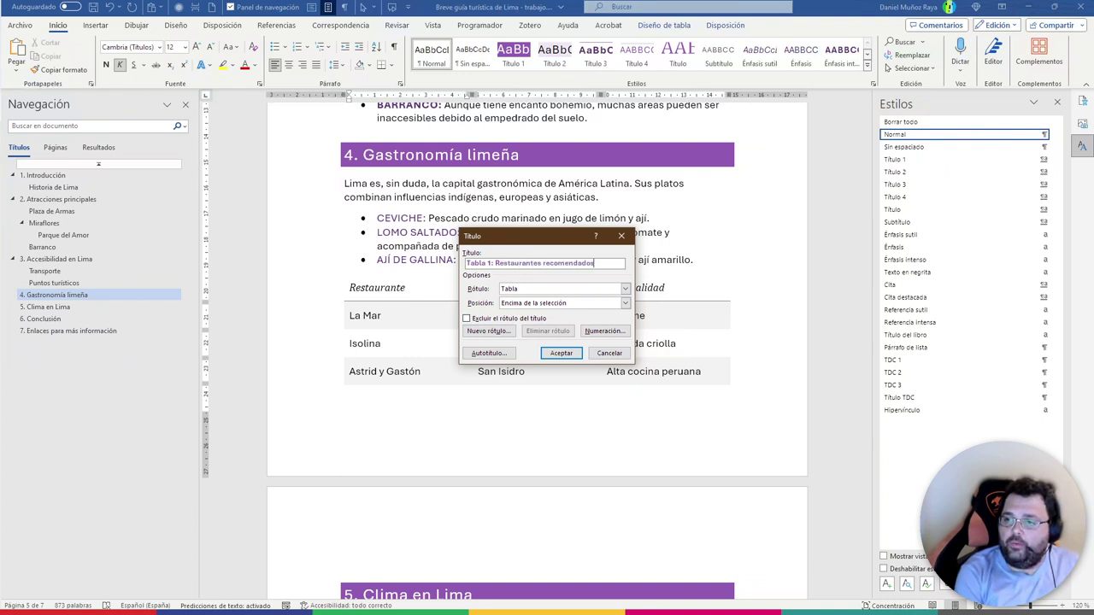
pyautogui.click(531, 291)
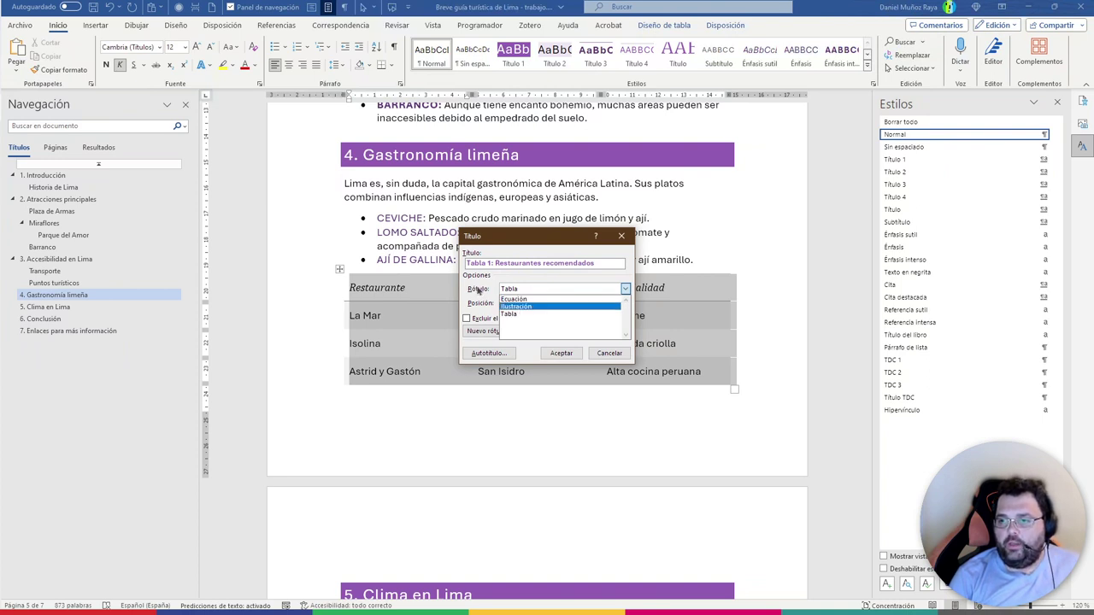
pyautogui.click(519, 313)
pyautogui.click(519, 306)
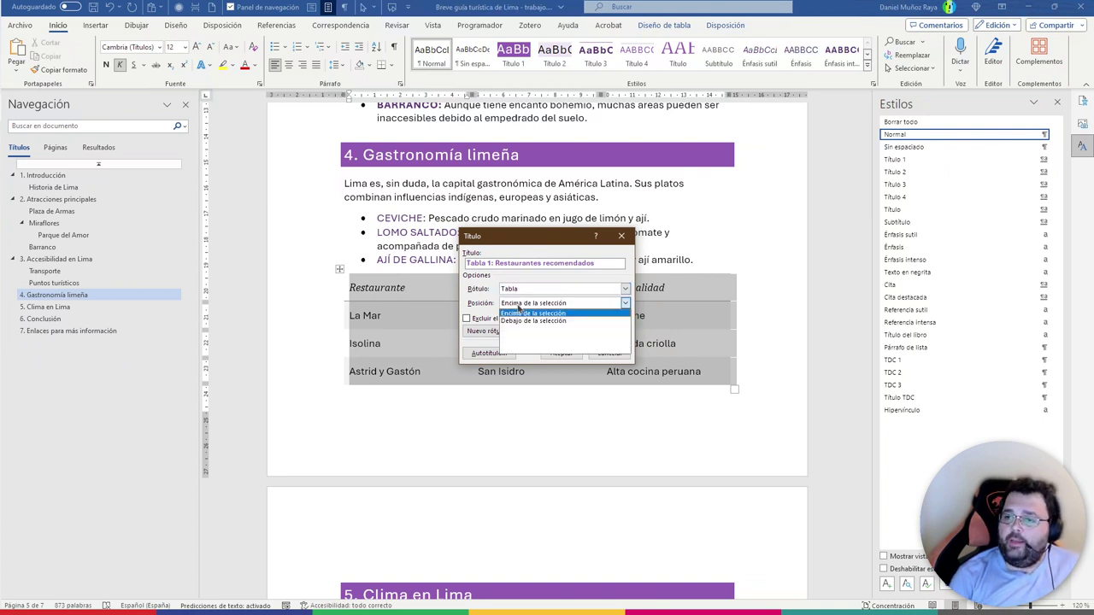
pyautogui.click(518, 313)
pyautogui.click(528, 303)
pyautogui.click(530, 312)
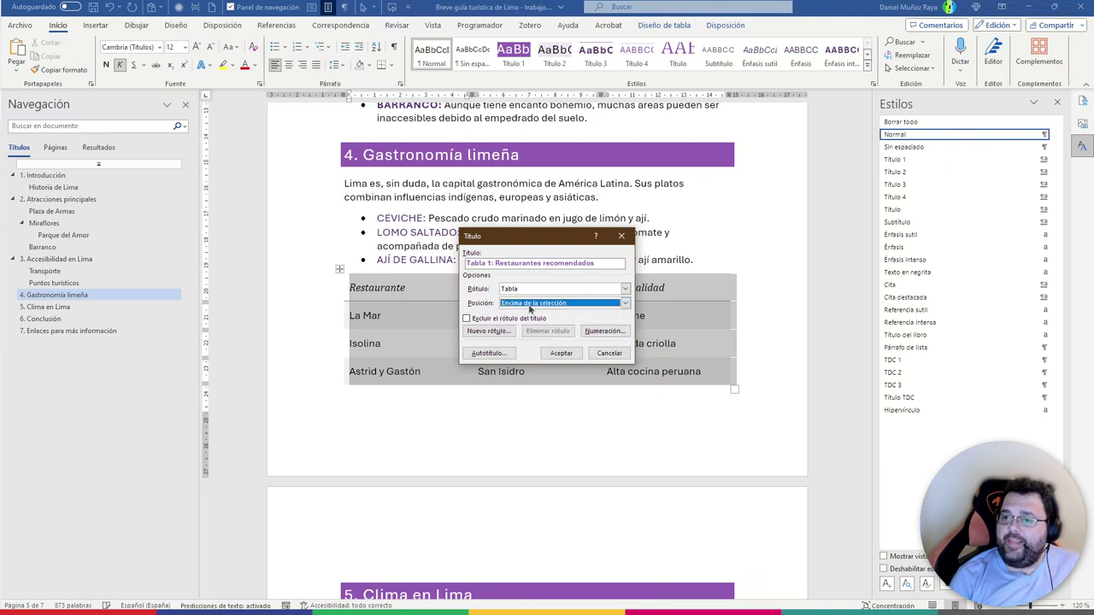
pyautogui.click(561, 353)
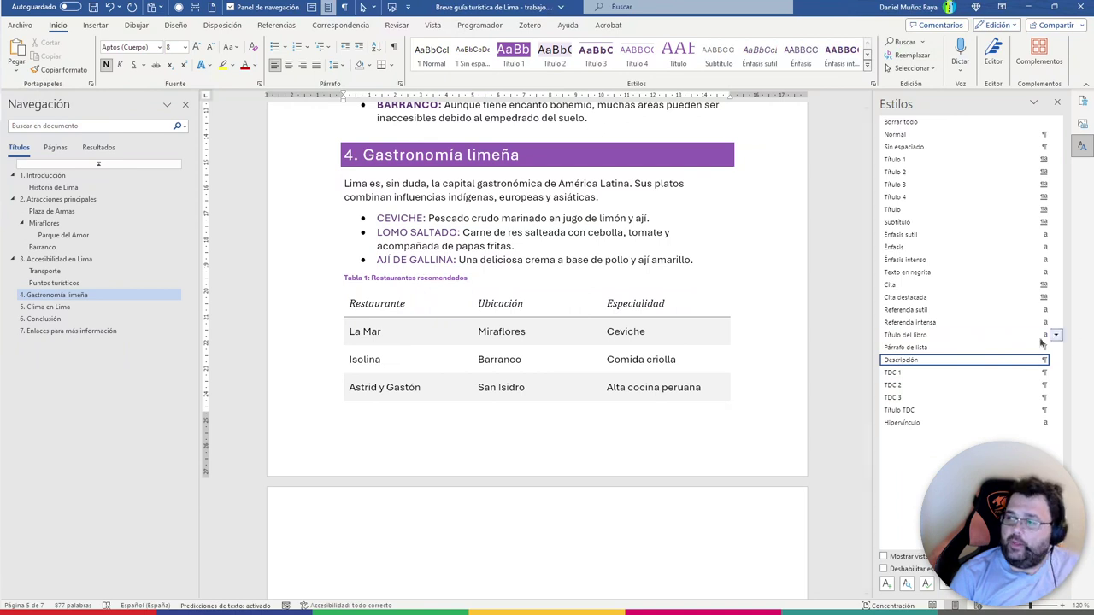
# Modify the Descripción caption style to 12 pt purple text
pyautogui.click(1058, 361)
pyautogui.click(895, 391)
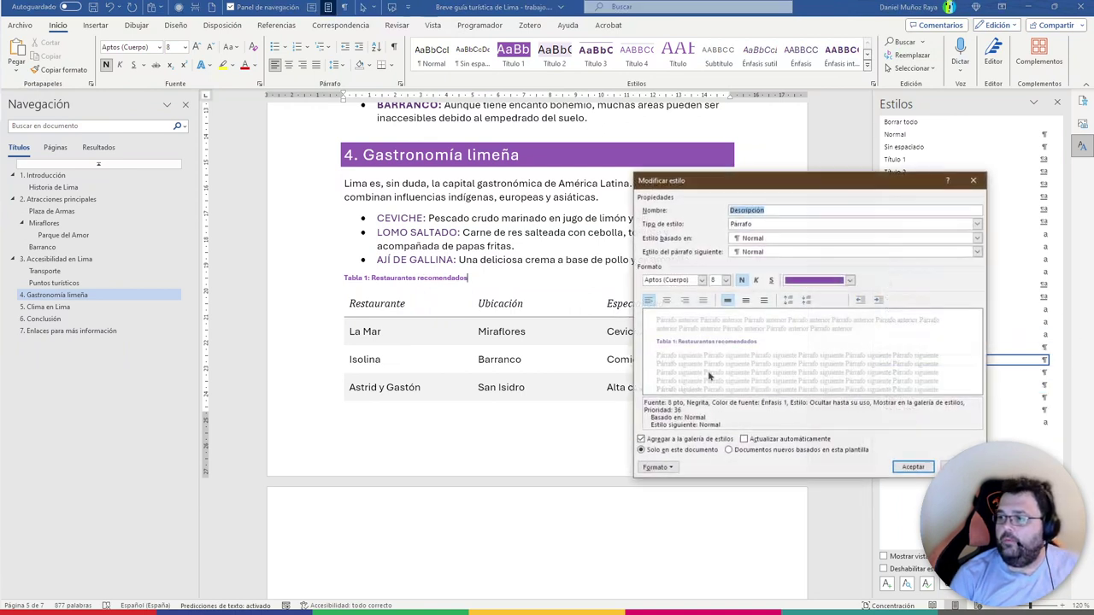
pyautogui.click(725, 281)
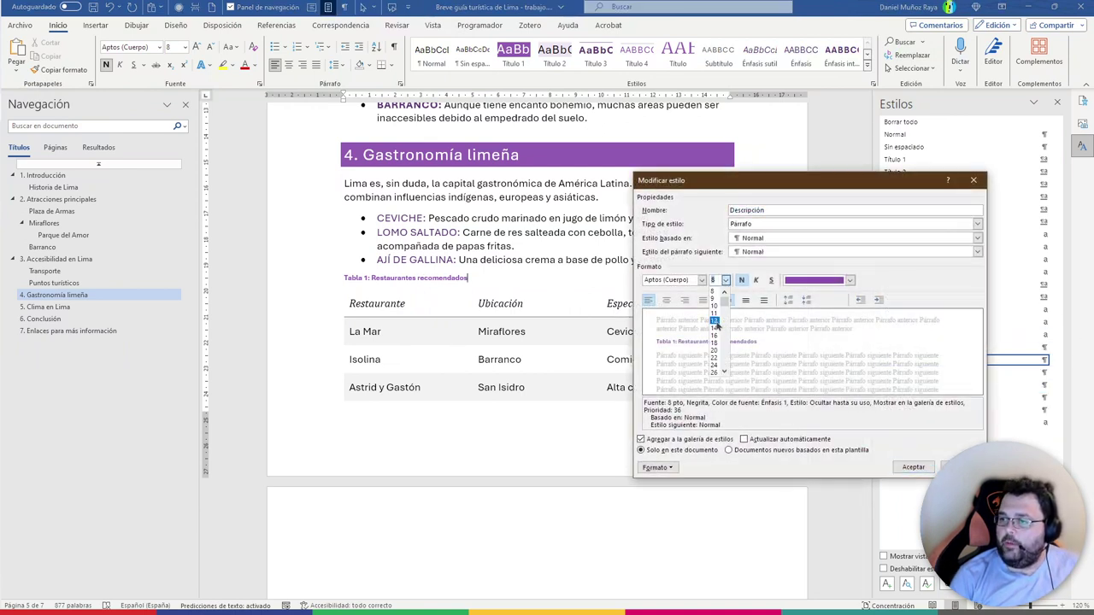
pyautogui.click(714, 322)
pyautogui.click(820, 281)
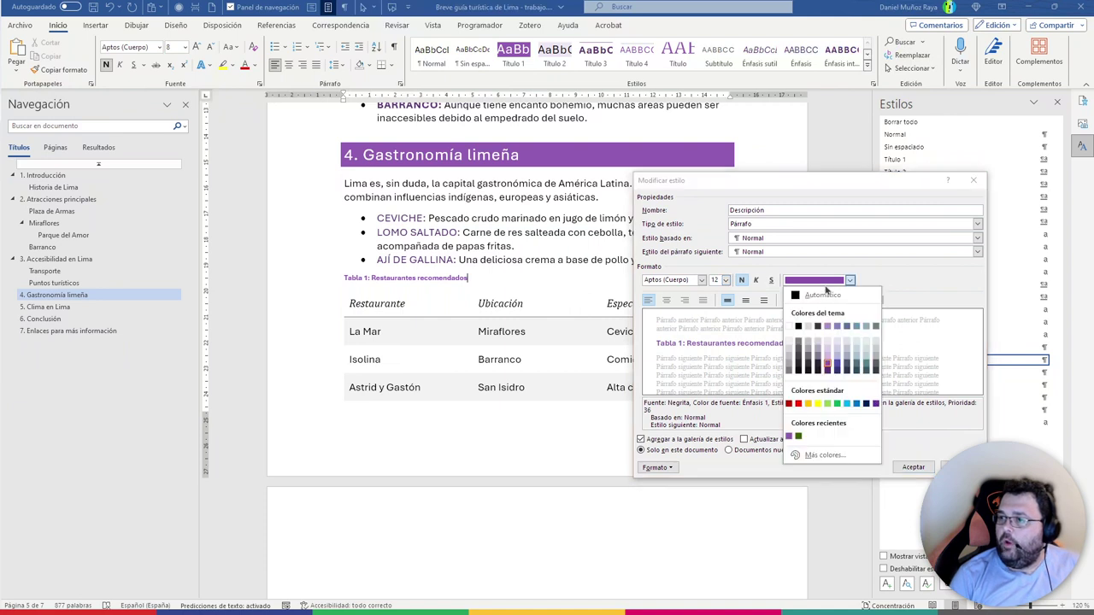
pyautogui.click(789, 437)
pyautogui.click(914, 467)
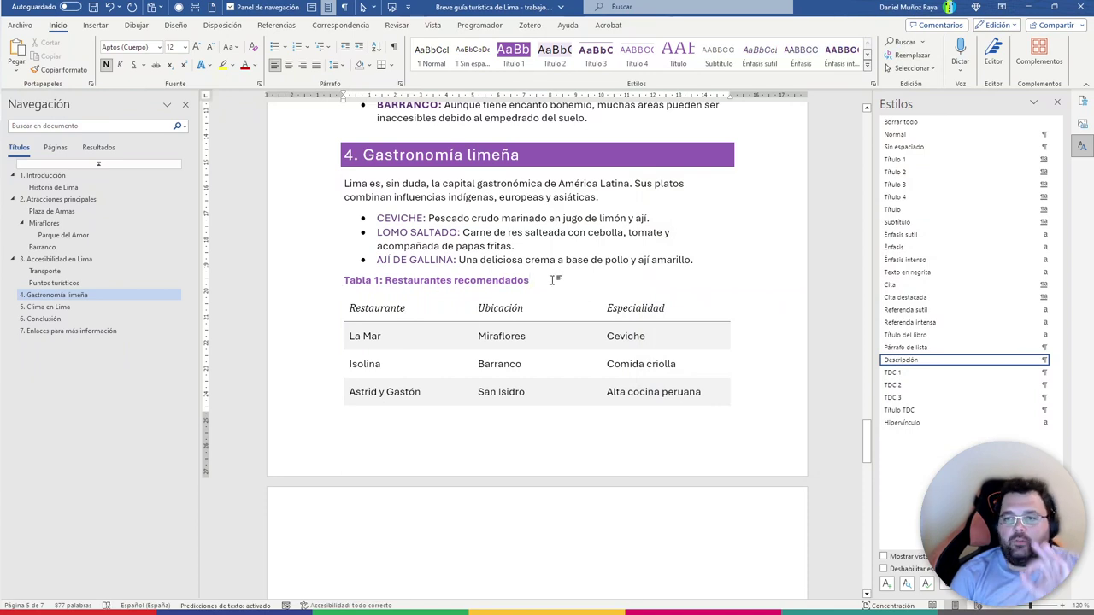
pyautogui.scroll(-1, 564, 280)
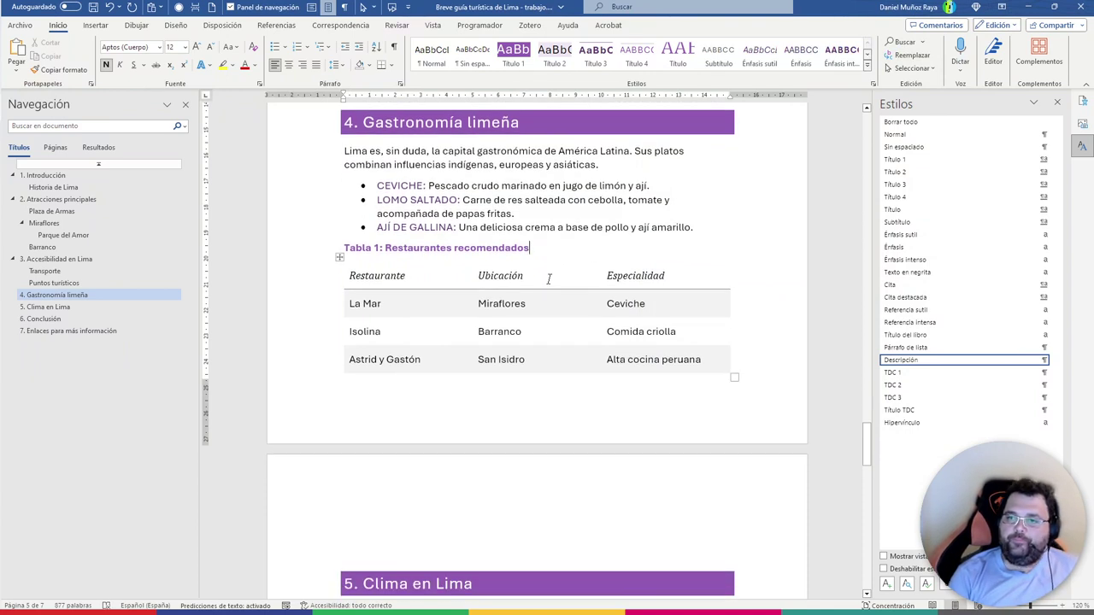
pyautogui.scroll(2, 534, 291)
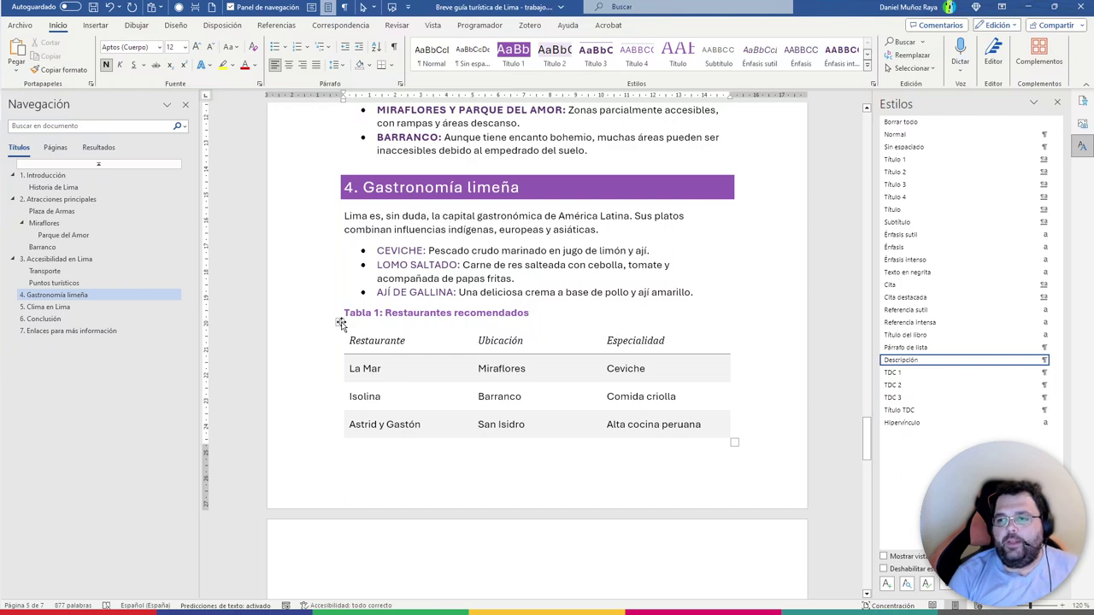
pyautogui.scroll(-5, 726, 462)
pyautogui.scroll(-5, 761, 486)
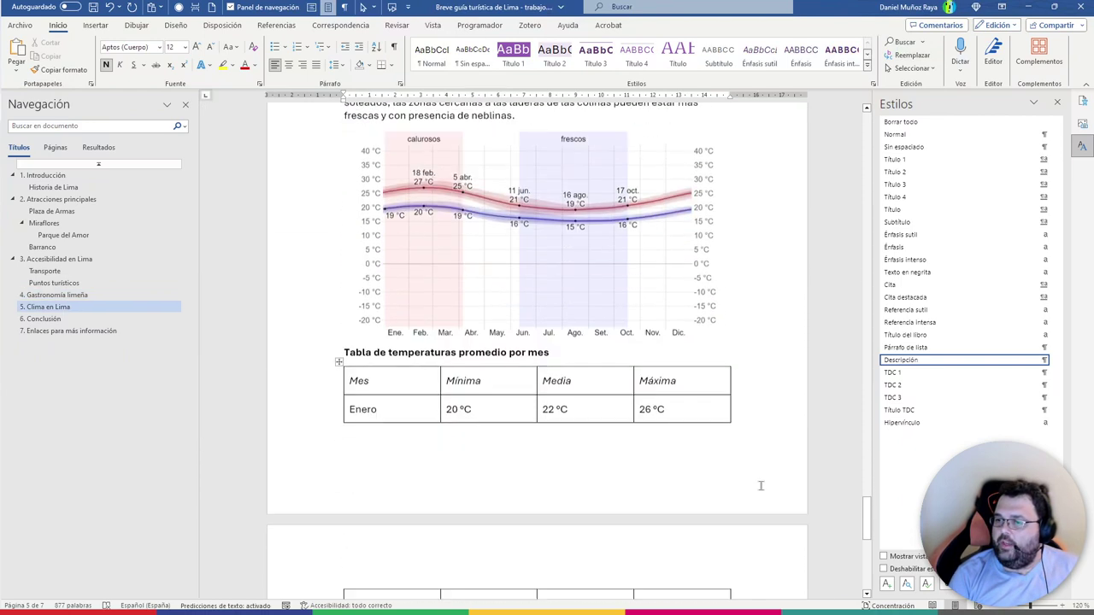
pyautogui.scroll(-4, 761, 486)
pyautogui.scroll(-1, 764, 440)
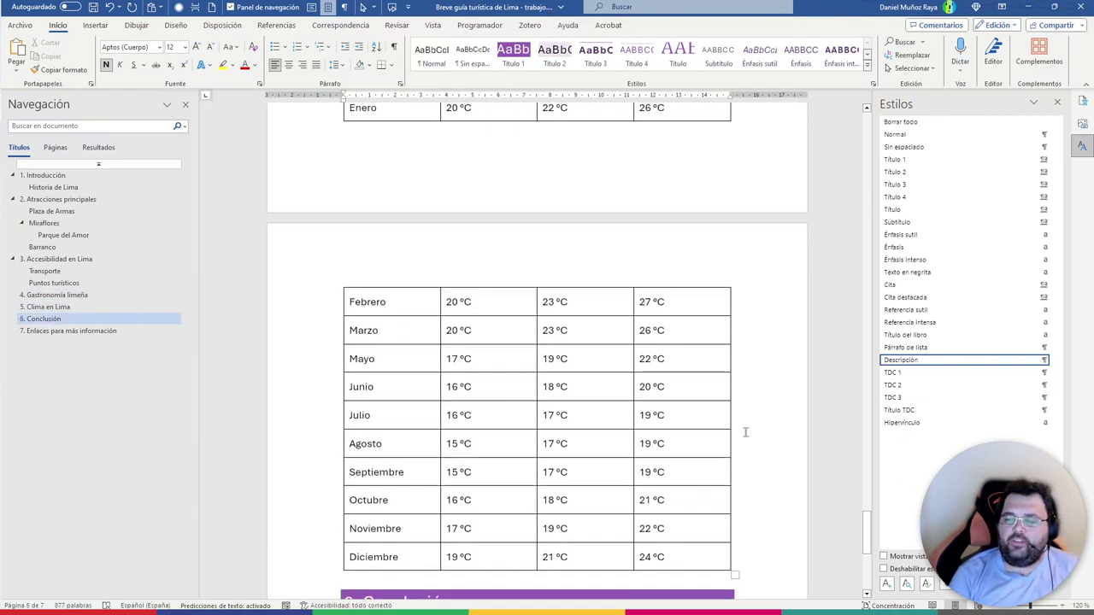
pyautogui.scroll(2, 746, 427)
pyautogui.scroll(3, 735, 411)
pyautogui.scroll(5, 718, 395)
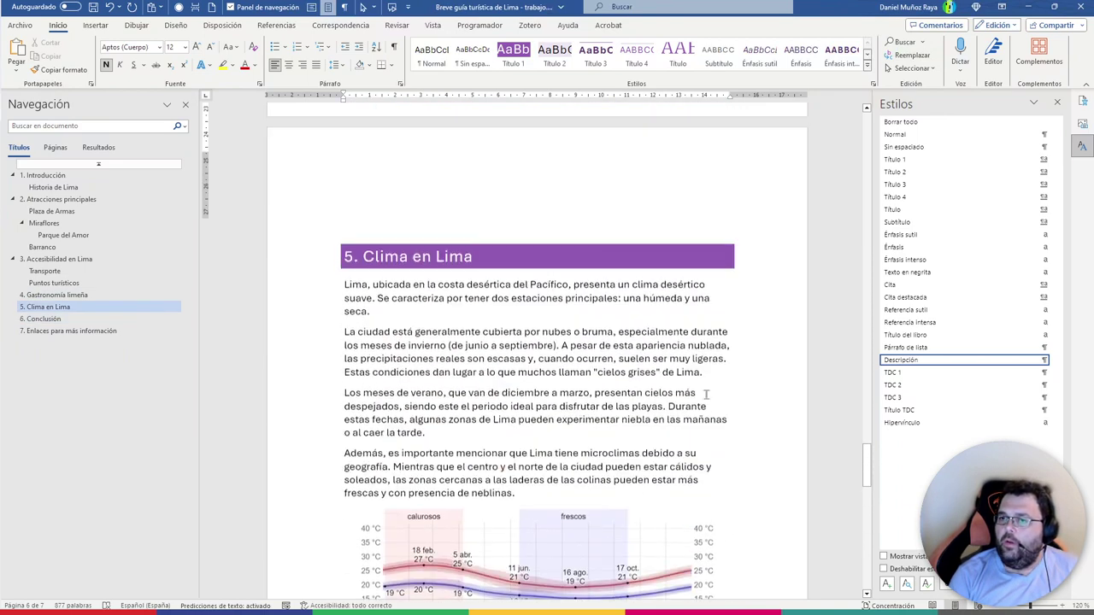
pyautogui.scroll(3, 693, 391)
pyautogui.scroll(3, 681, 385)
pyautogui.moveTo(652, 400); pyautogui.dragTo(410, 397)
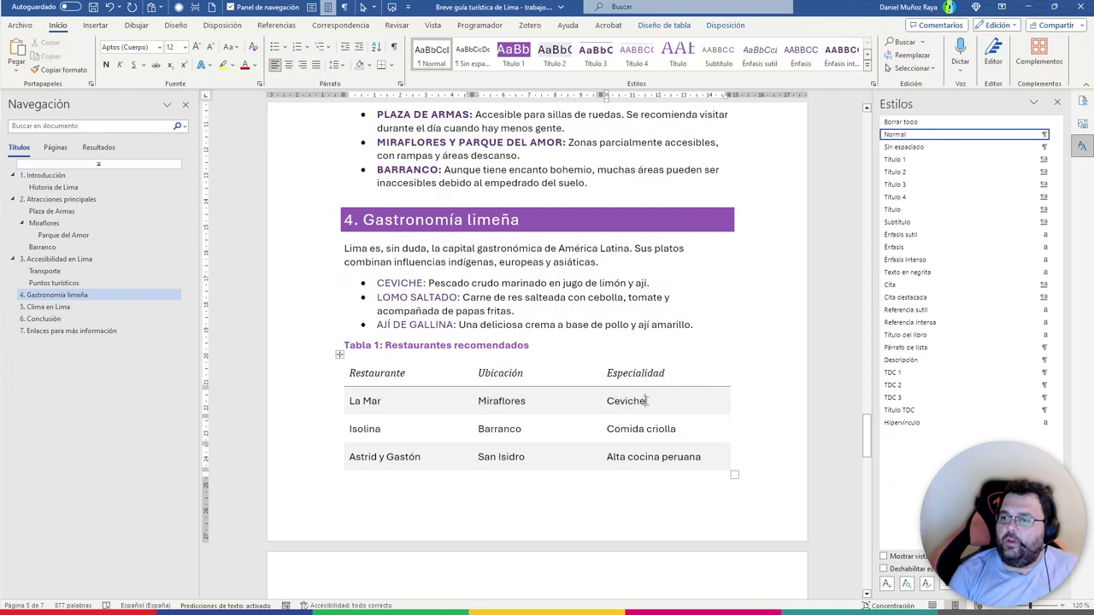
pyautogui.moveTo(694, 398); pyautogui.dragTo(369, 401)
pyautogui.click(372, 401)
pyautogui.click(346, 403)
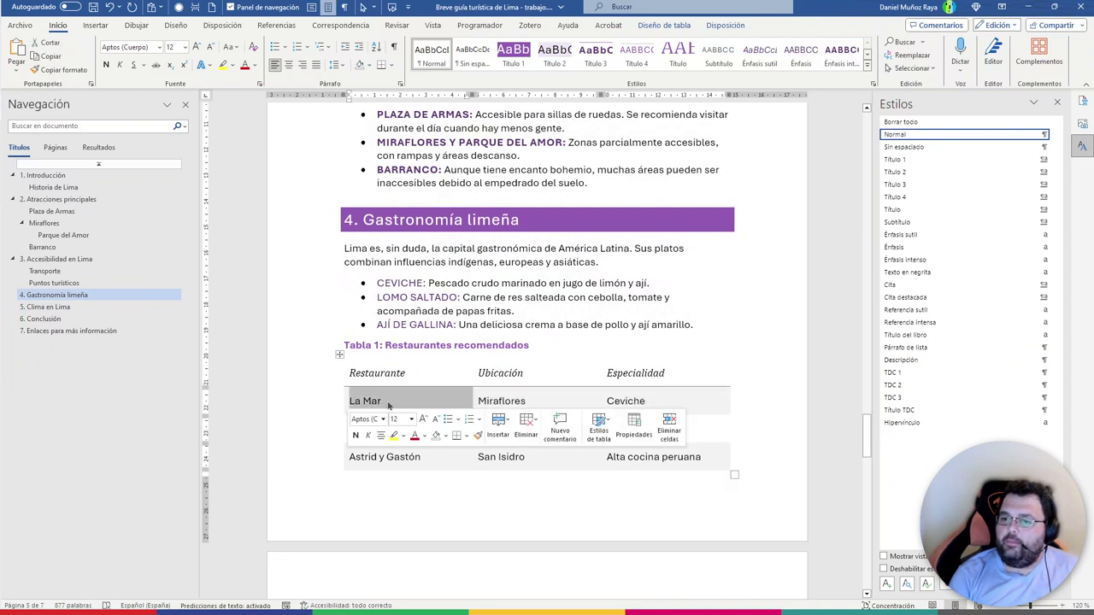
pyautogui.click(390, 402)
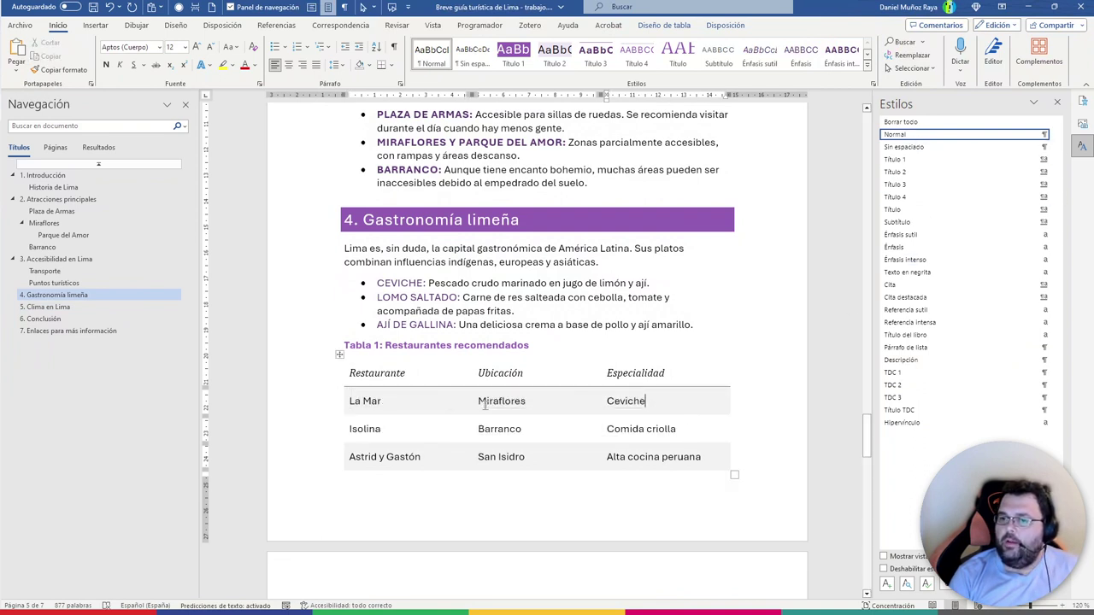
pyautogui.click(346, 406)
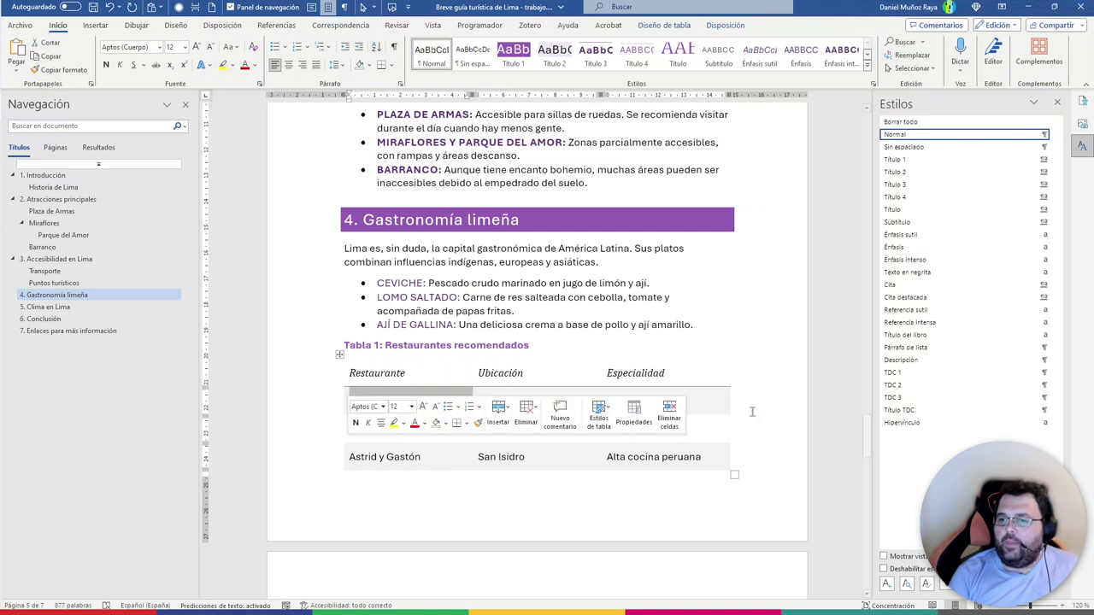
pyautogui.press('Right')
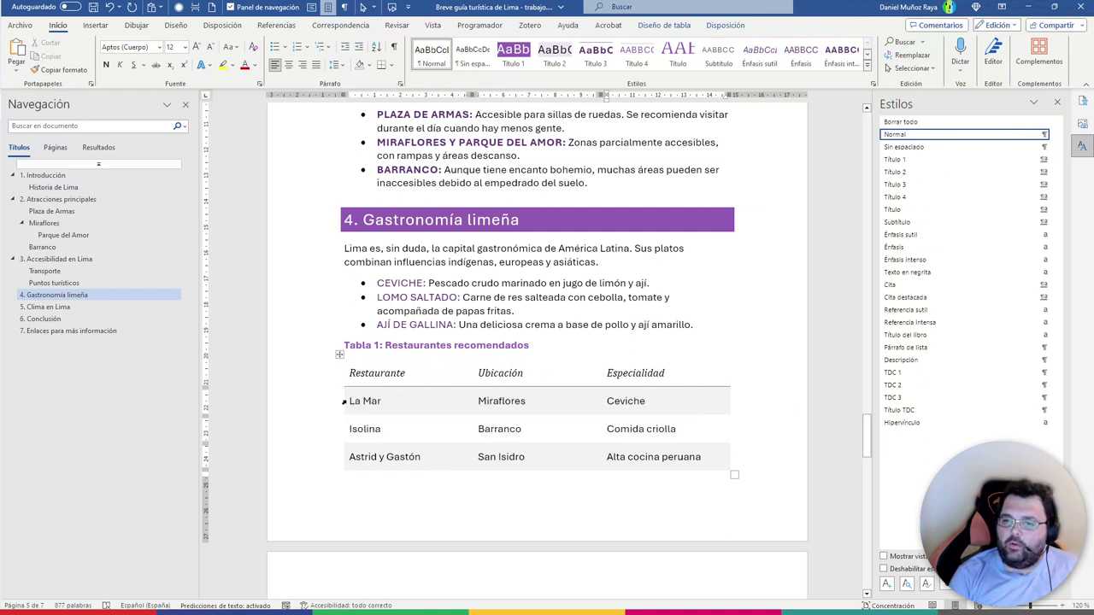
# From the La Mar row, create a style 'Texto dentro de tabla' followed by Normal
pyautogui.moveTo(345, 402); pyautogui.dragTo(666, 402)
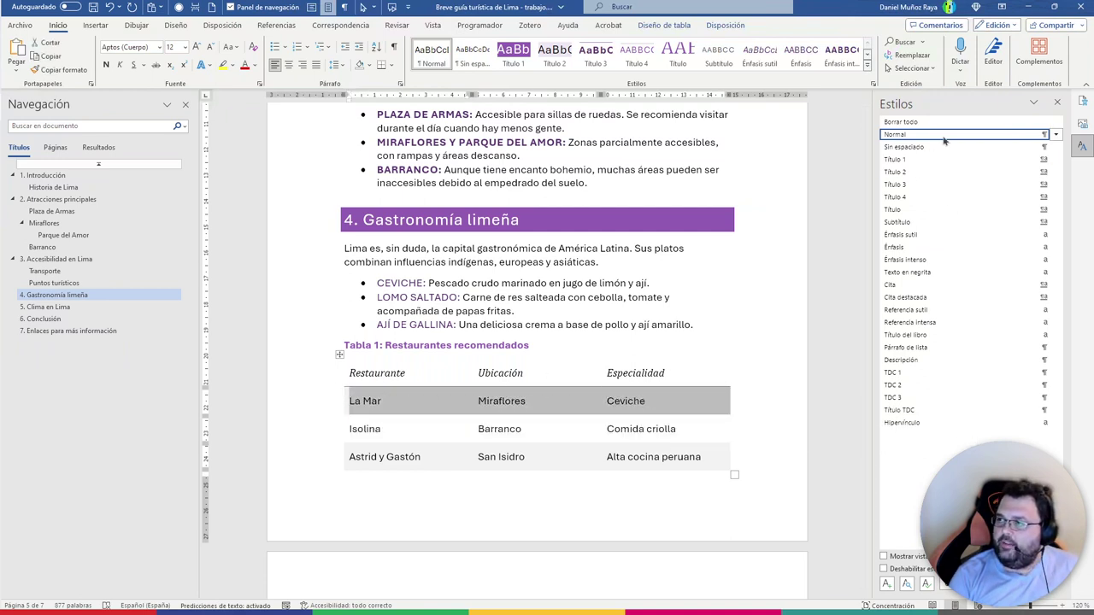
pyautogui.click(886, 583)
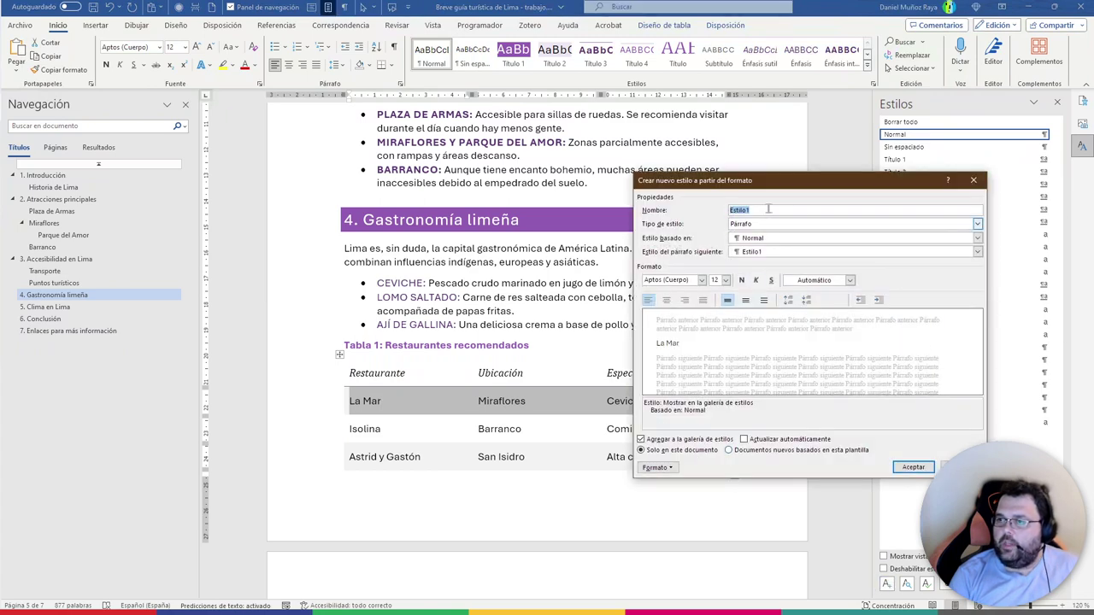
pyautogui.write('Texto')
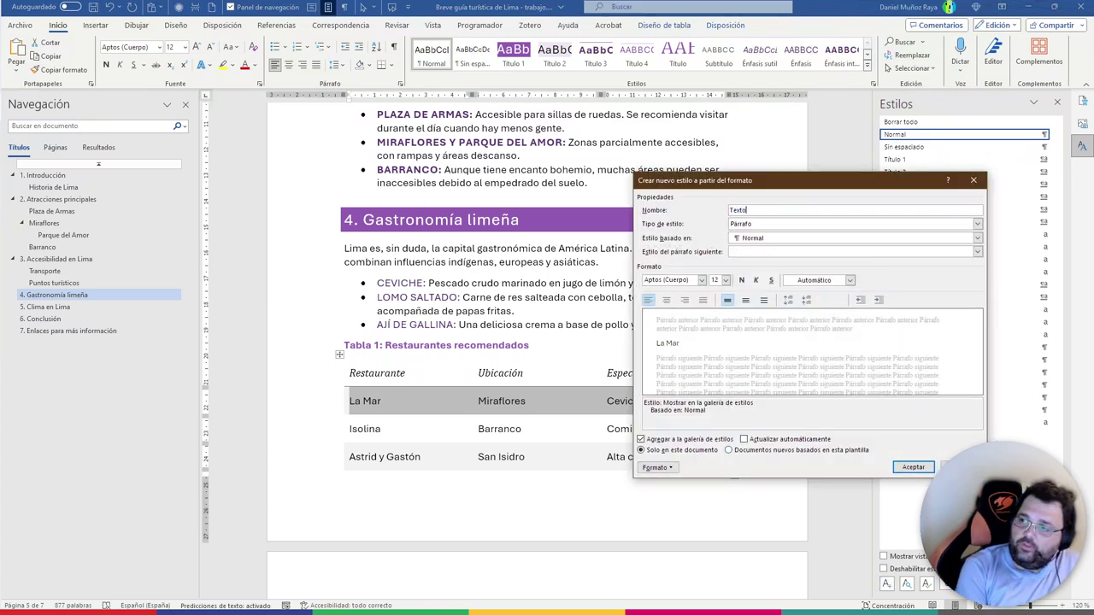
pyautogui.write(' dentro de tabla')
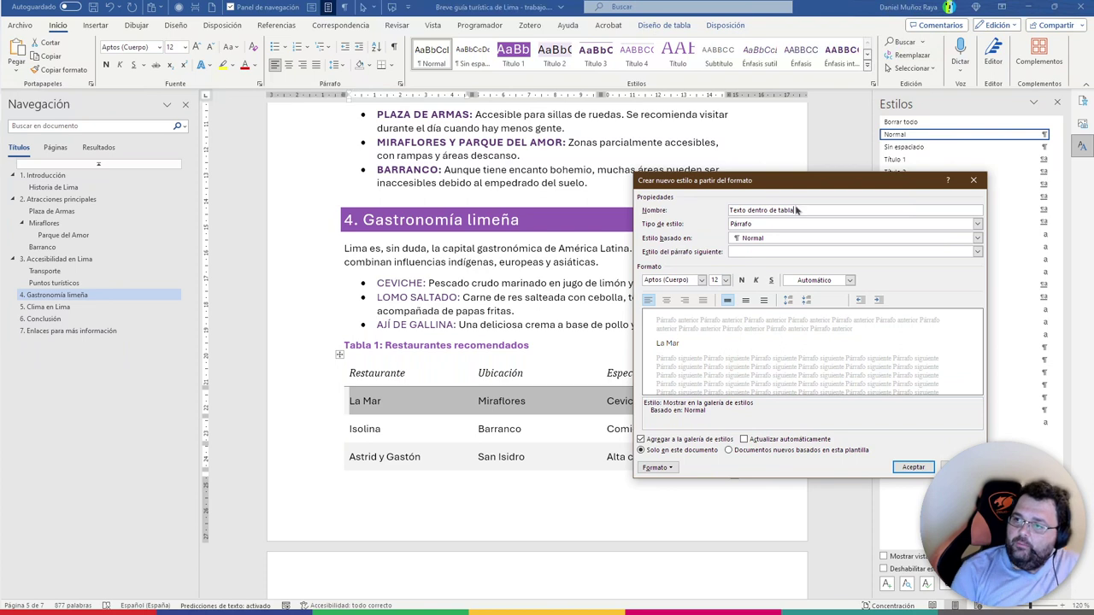
pyautogui.click(748, 238)
pyautogui.click(747, 243)
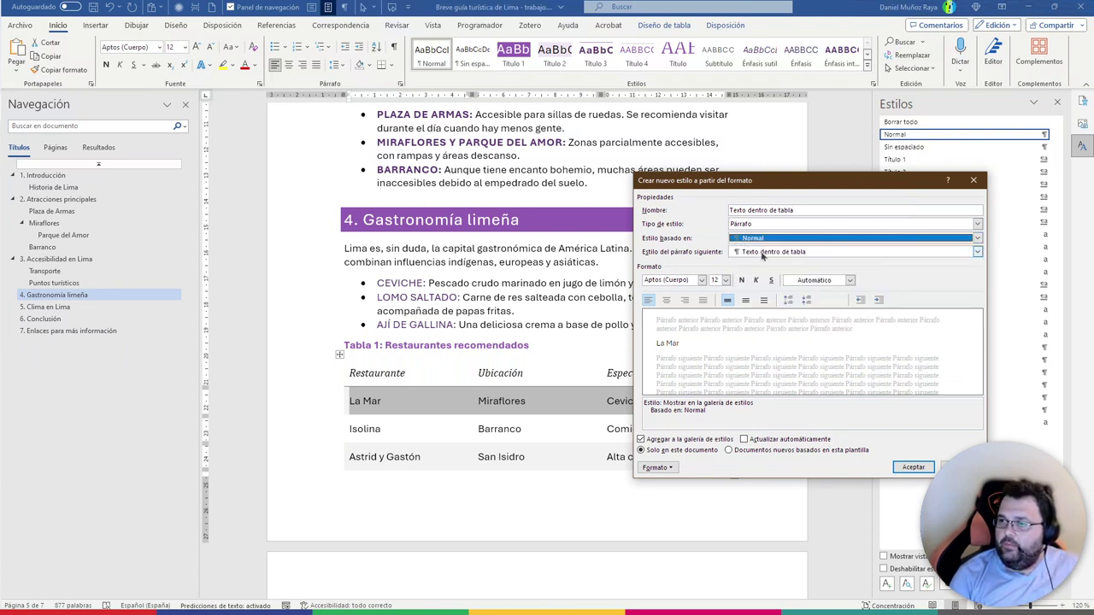
pyautogui.click(748, 253)
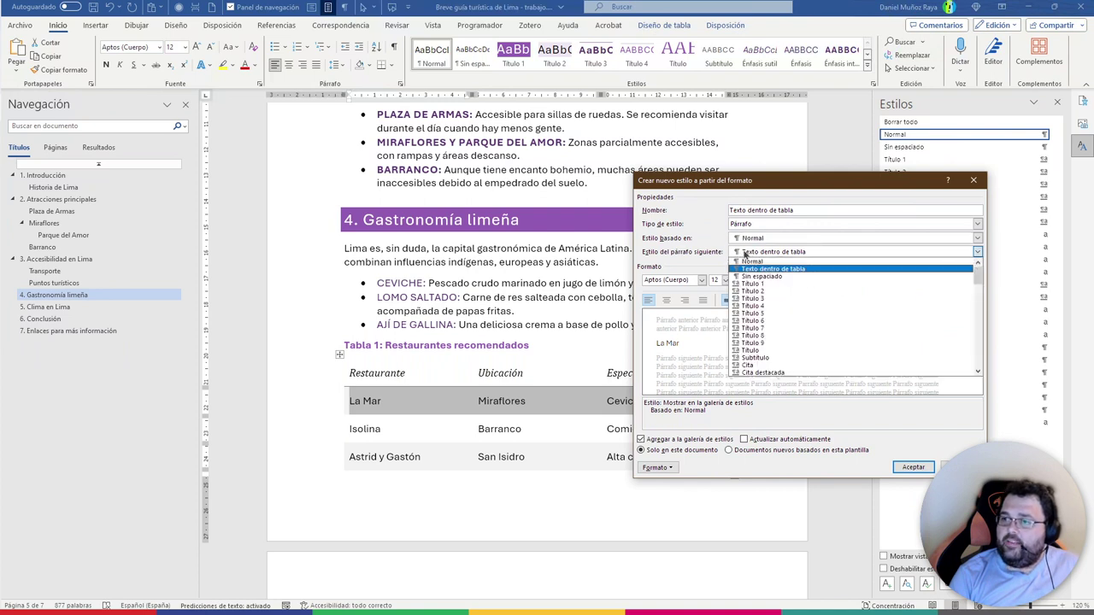
pyautogui.click(751, 262)
pyautogui.click(755, 253)
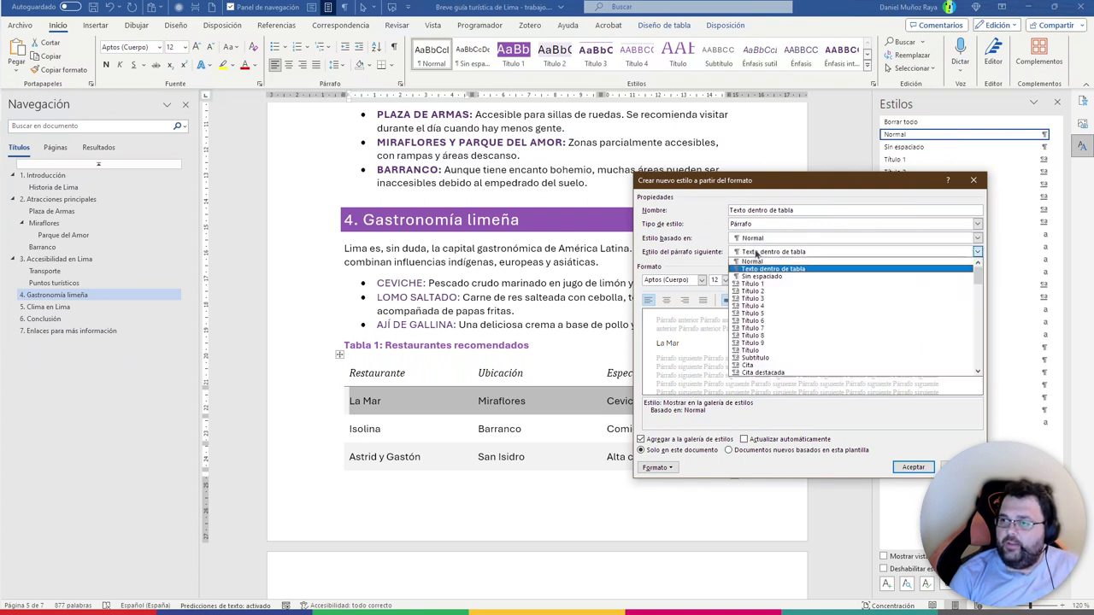
pyautogui.click(746, 262)
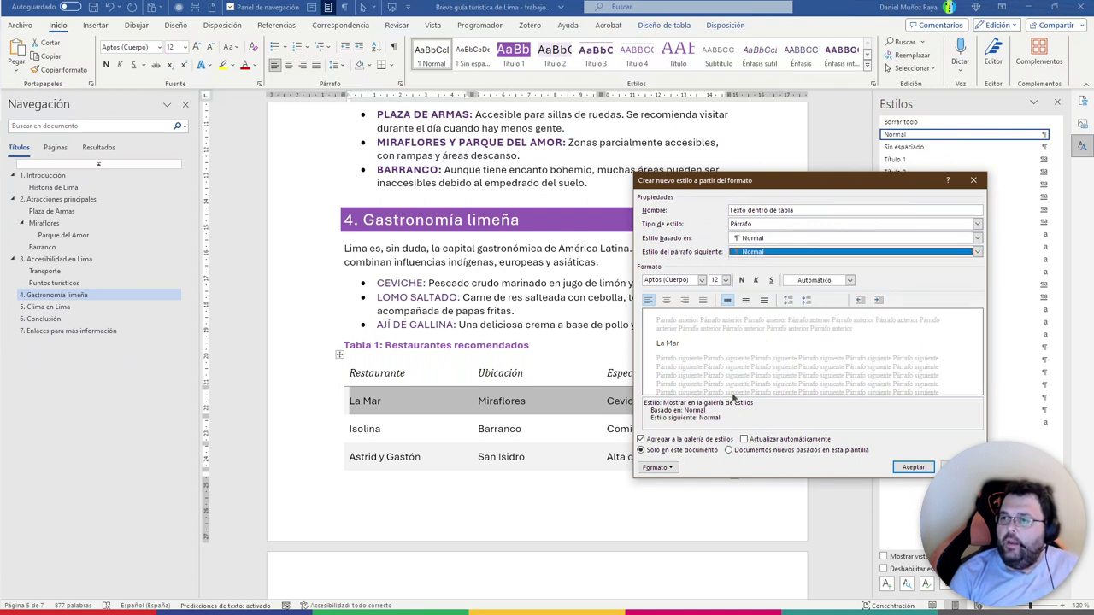
# Give the new style 0 pt spacing before and after, and save it
pyautogui.click(656, 467)
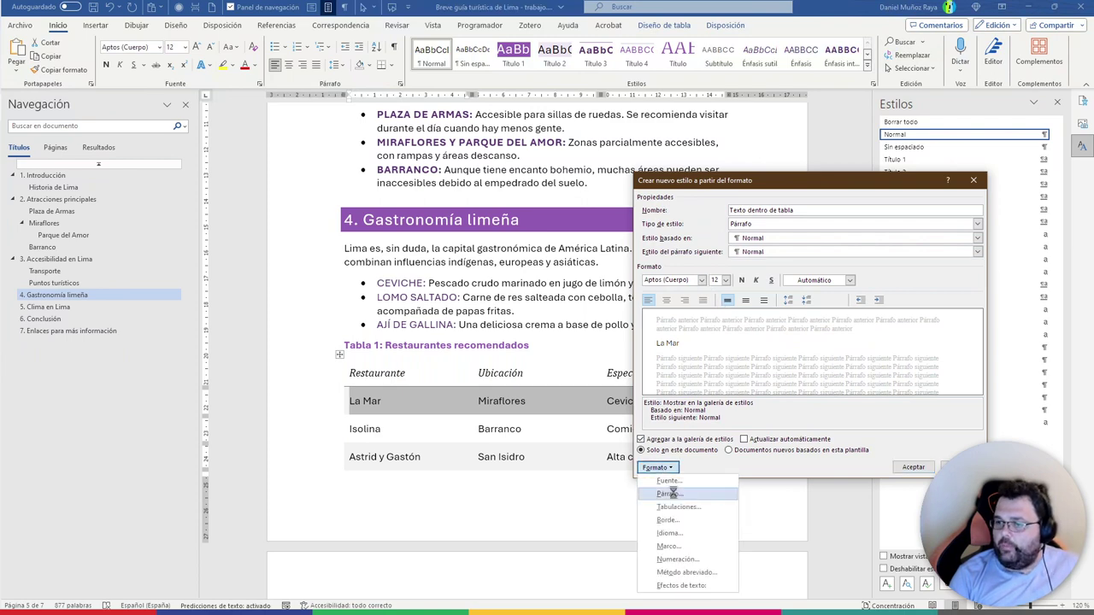
pyautogui.click(672, 495)
pyautogui.click(606, 171)
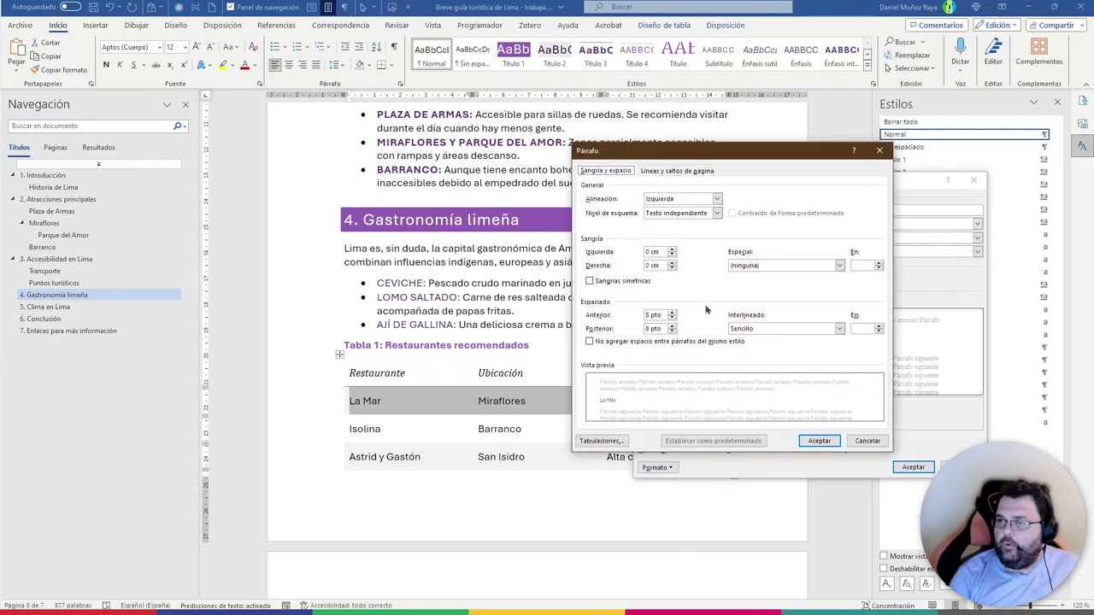
pyautogui.tripleClick(661, 315)
pyautogui.write('0')
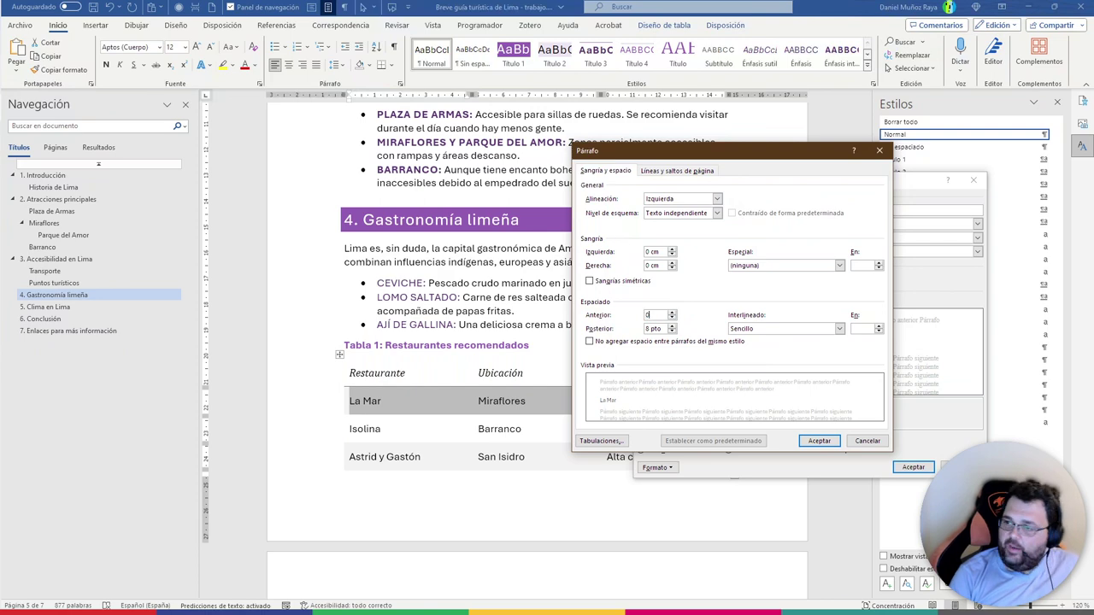
pyautogui.press('Tab')
pyautogui.write('0')
pyautogui.click(819, 440)
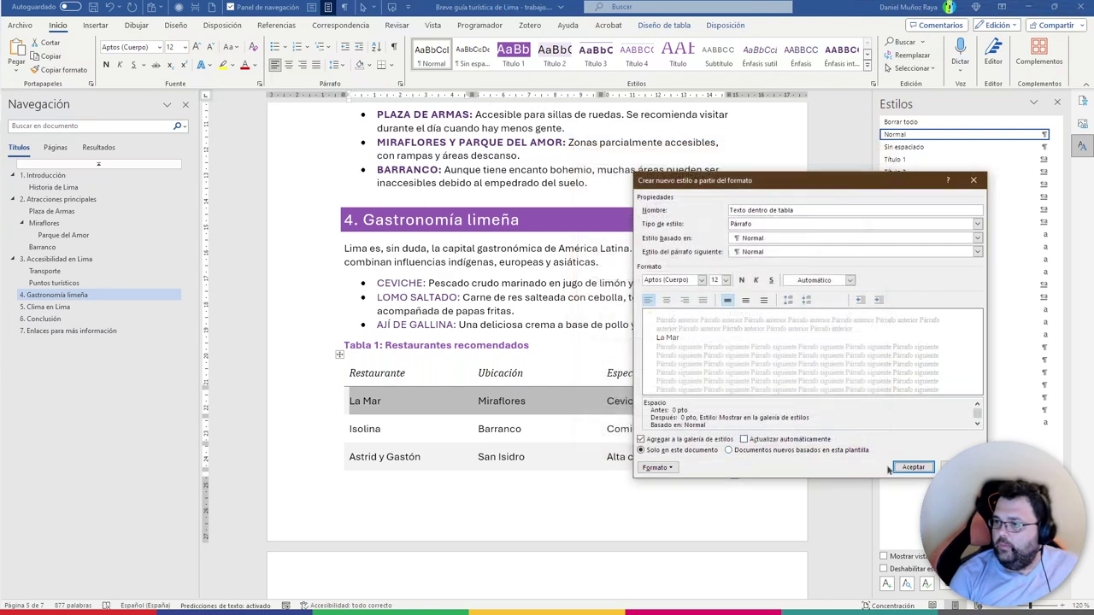
pyautogui.click(914, 467)
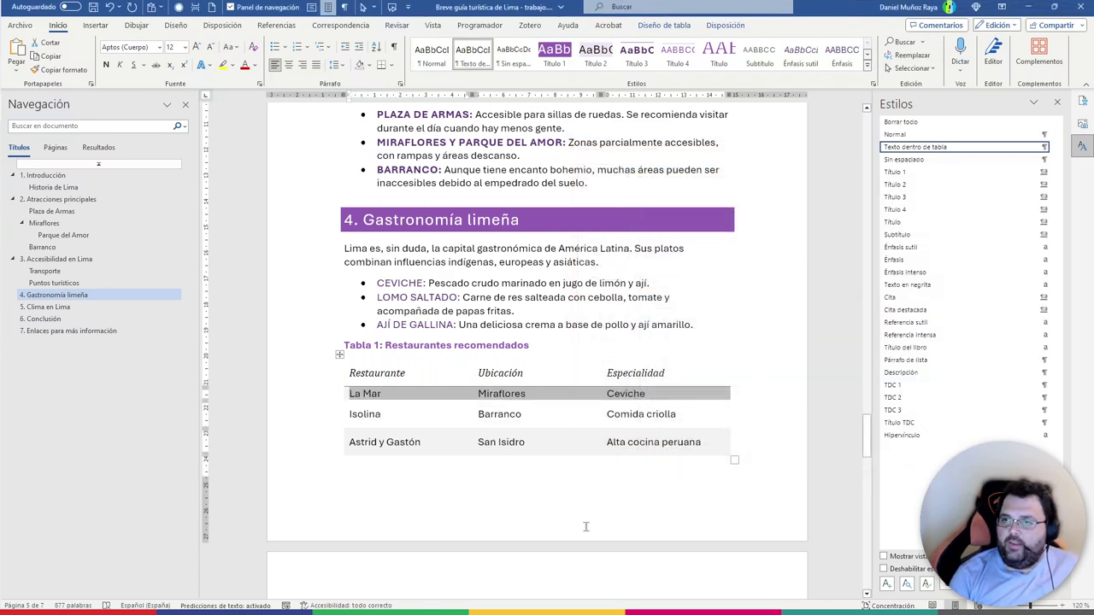
# Apply Texto dentro de tabla to all three restaurant rows of Tabla 1
pyautogui.click(561, 437)
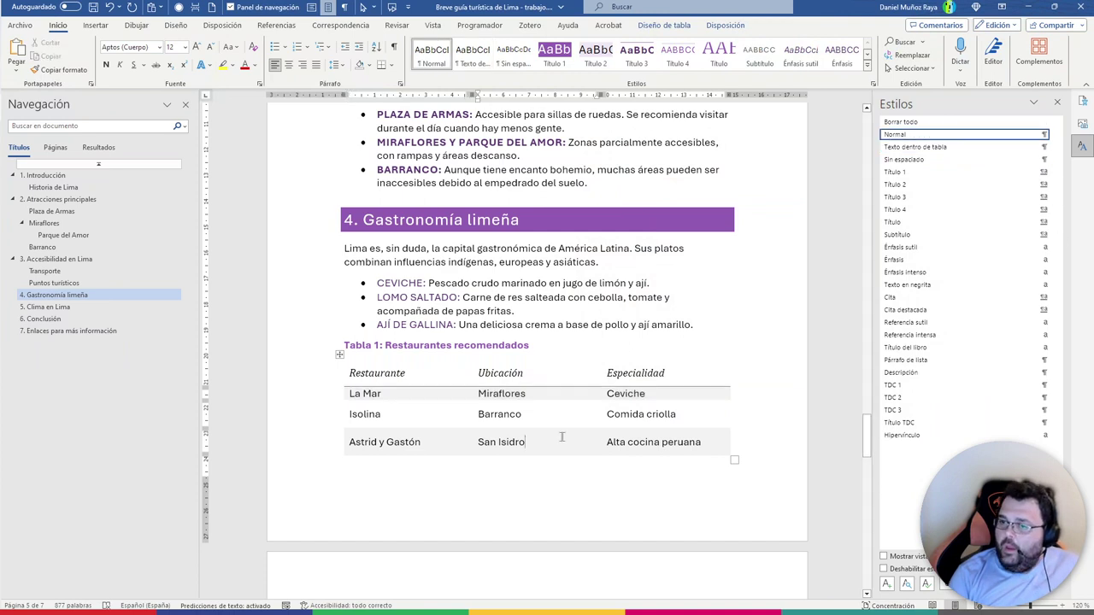
pyautogui.click(373, 395)
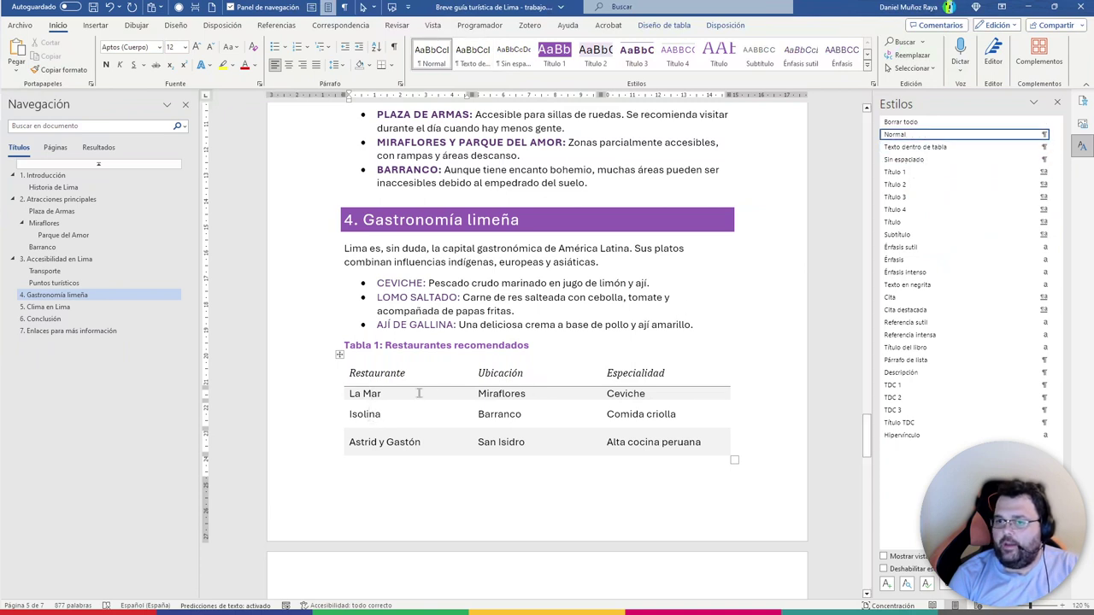
pyautogui.click(352, 400)
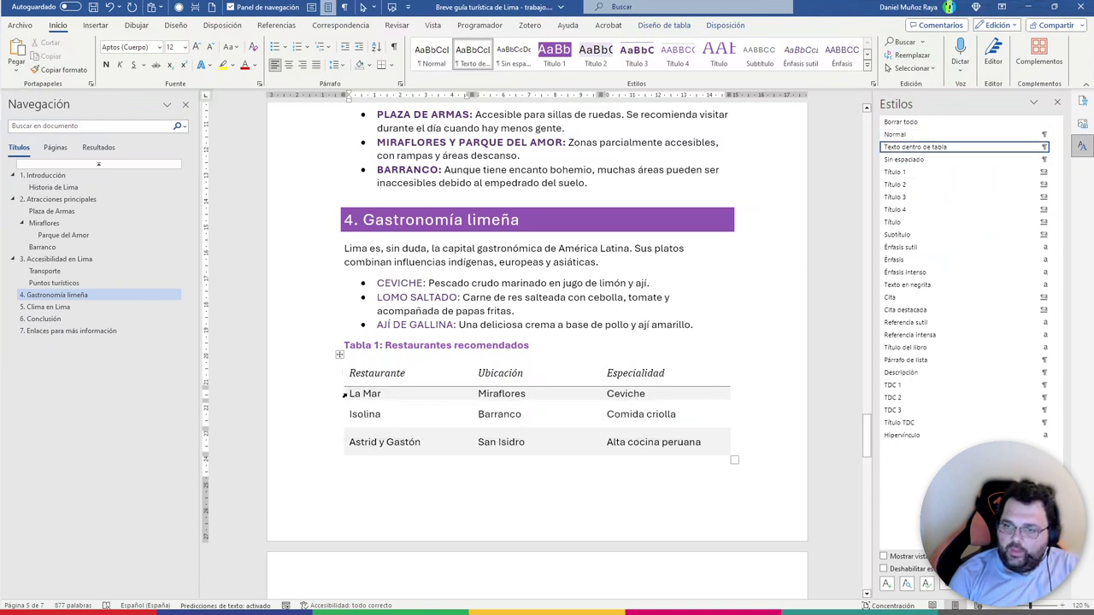
pyautogui.moveTo(352, 400); pyautogui.dragTo(677, 446)
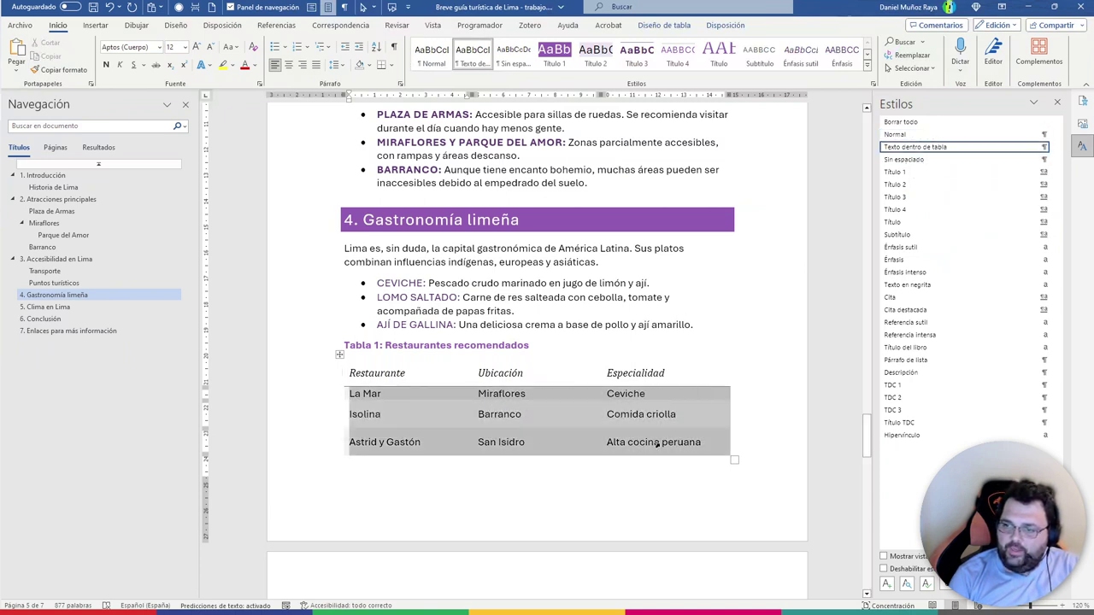
pyautogui.click(923, 147)
pyautogui.click(557, 514)
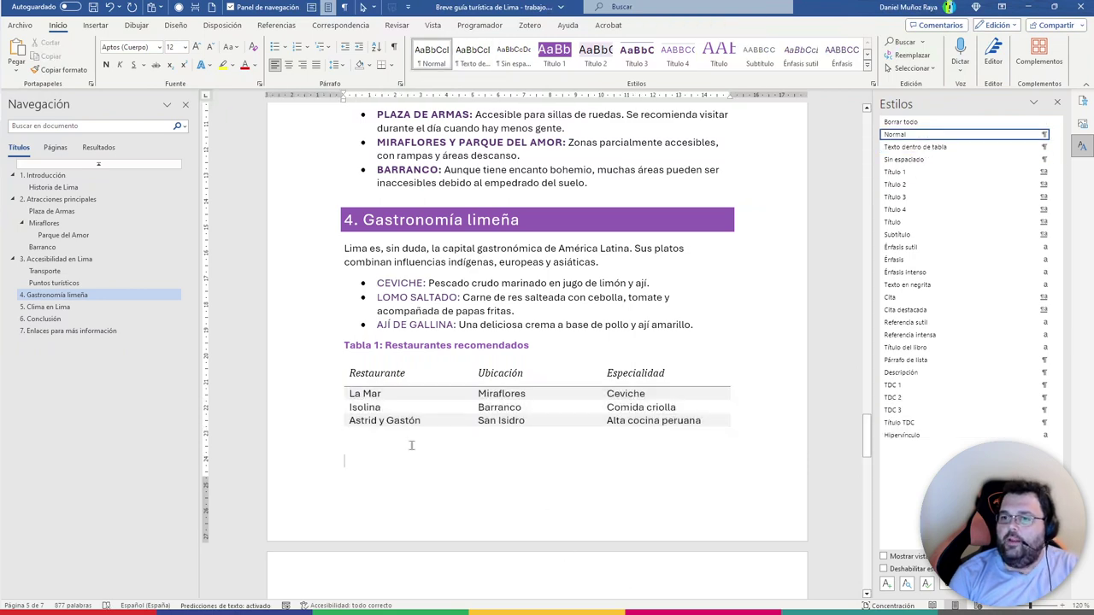
pyautogui.scroll(4, 564, 293)
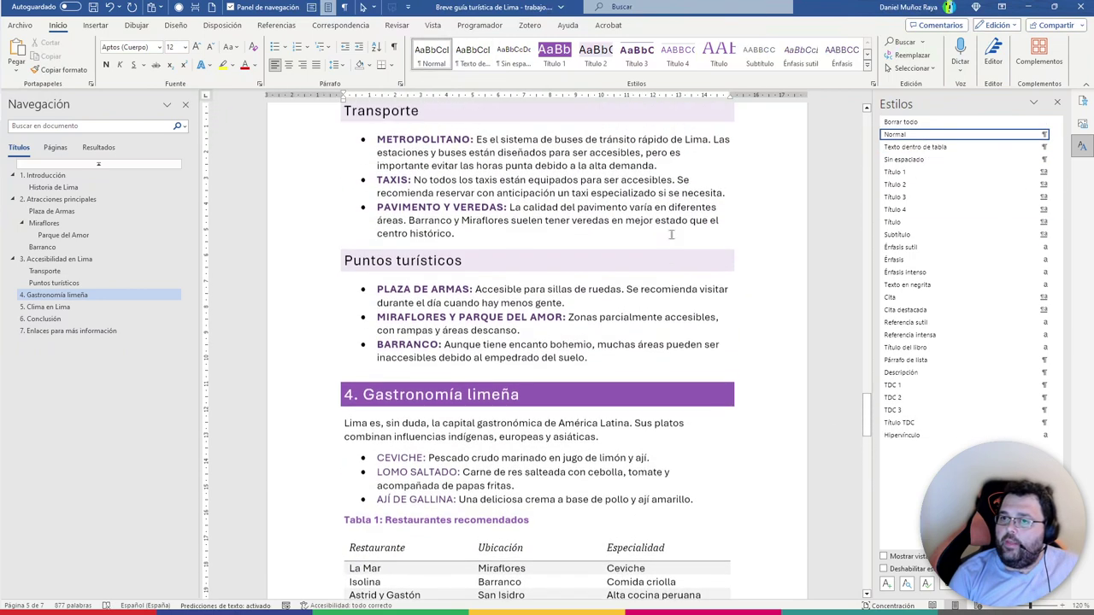
pyautogui.scroll(2, 564, 293)
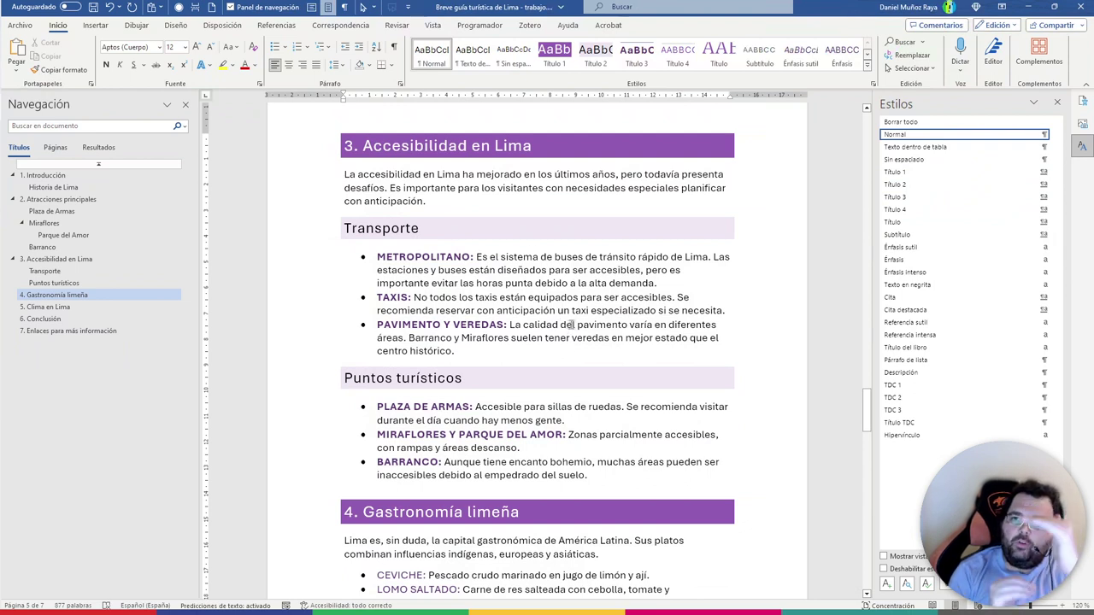
# In the Normal style's paragraph settings, change the line spacing amount to a multiple value
pyautogui.click(1058, 135)
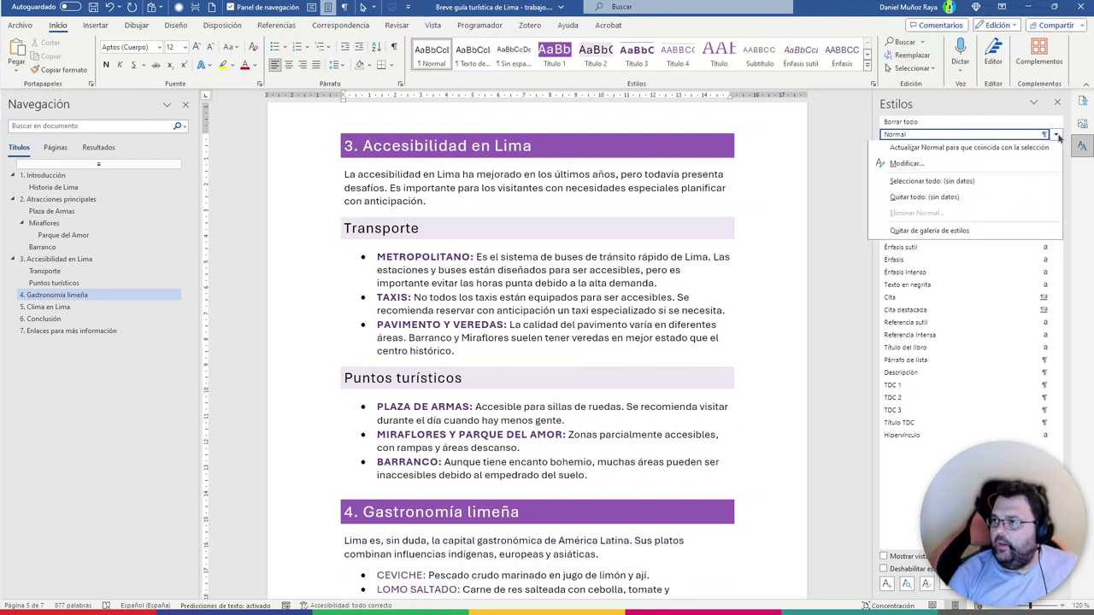
pyautogui.click(906, 163)
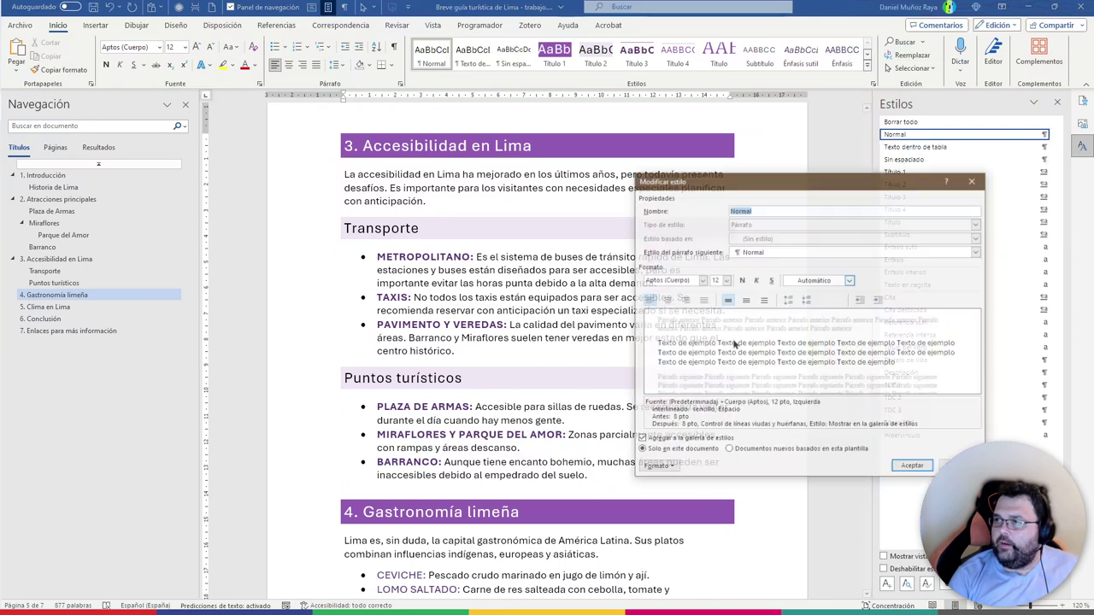
pyautogui.click(665, 467)
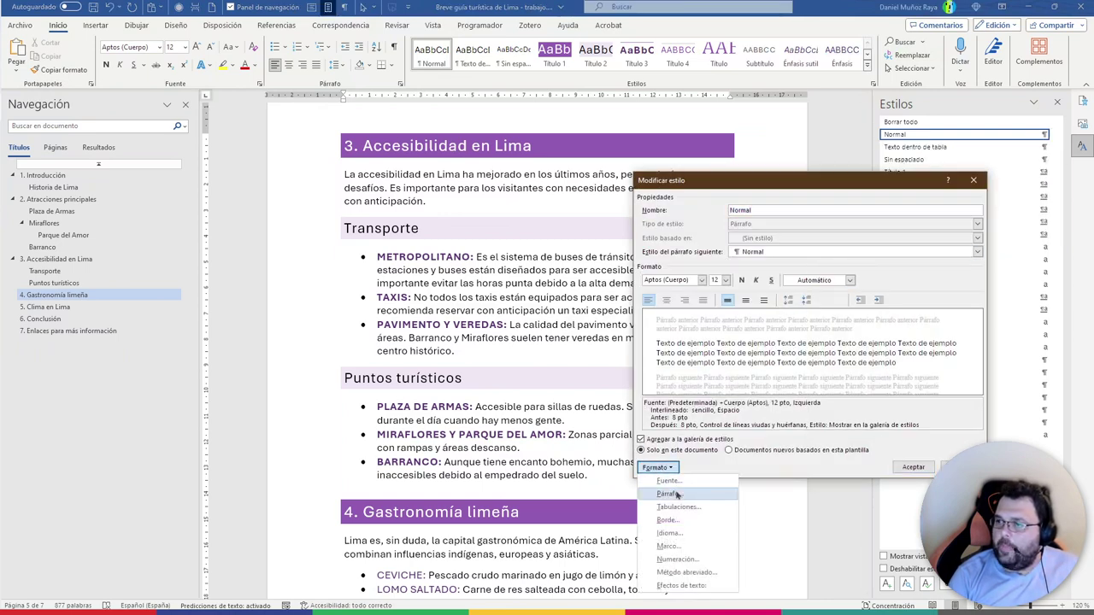
pyautogui.click(669, 480)
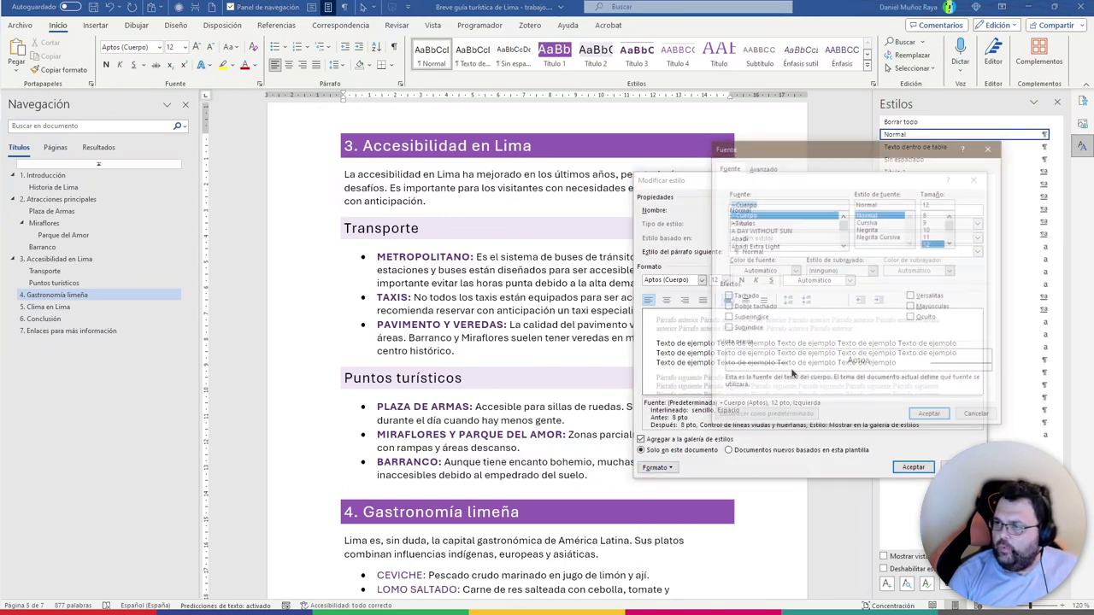
pyautogui.click(762, 168)
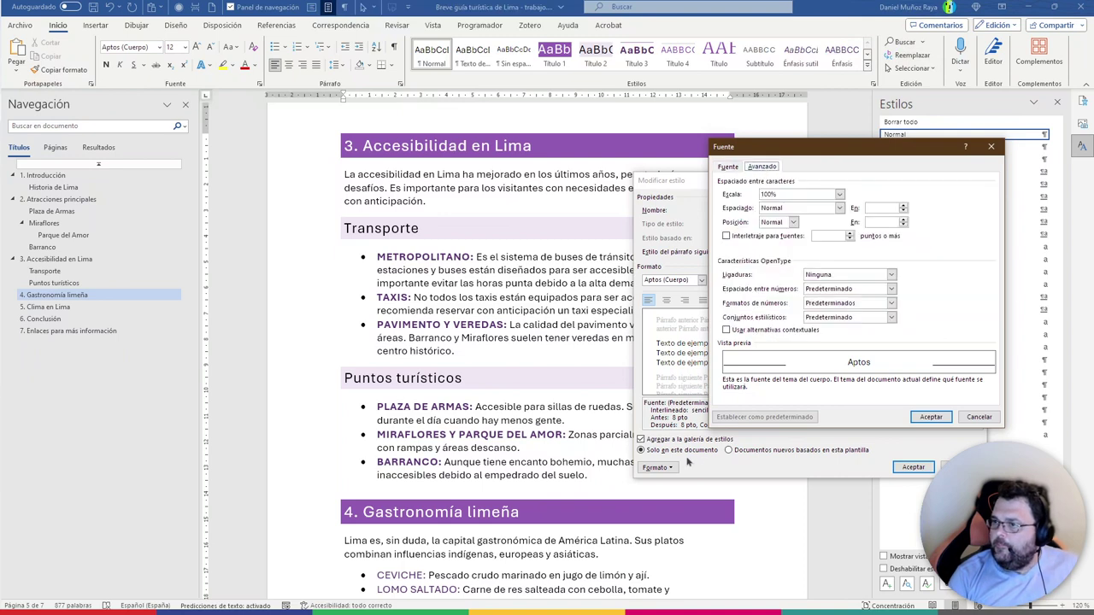
pyautogui.press('Escape')
pyautogui.click(660, 468)
pyautogui.click(701, 496)
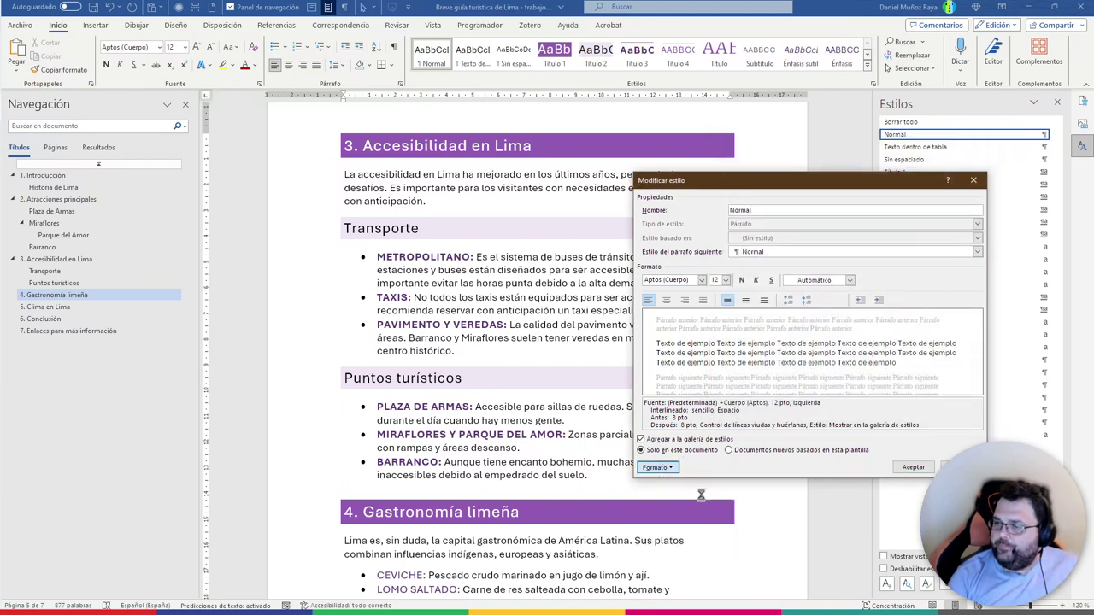
pyautogui.click(776, 330)
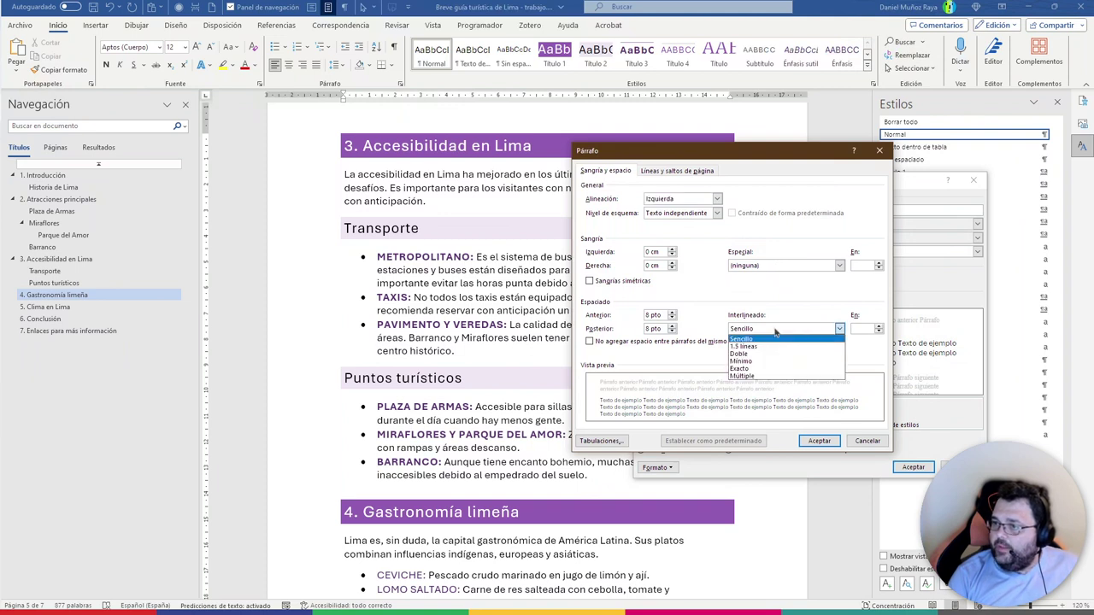
pyautogui.click(776, 330)
pyautogui.click(777, 330)
pyautogui.click(840, 329)
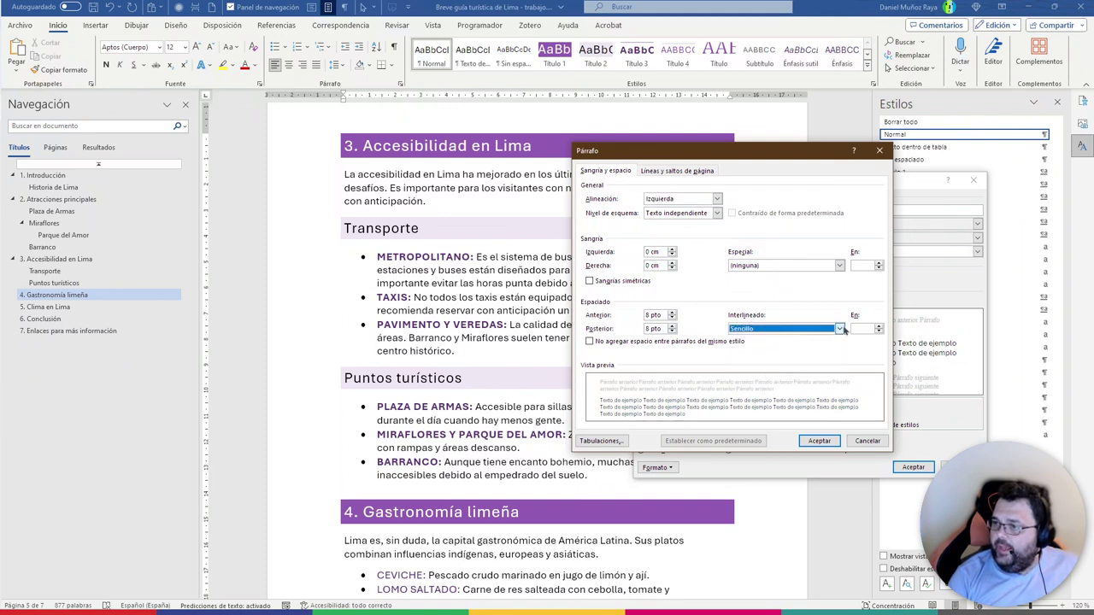
pyautogui.click(866, 327)
pyautogui.write('1,2')
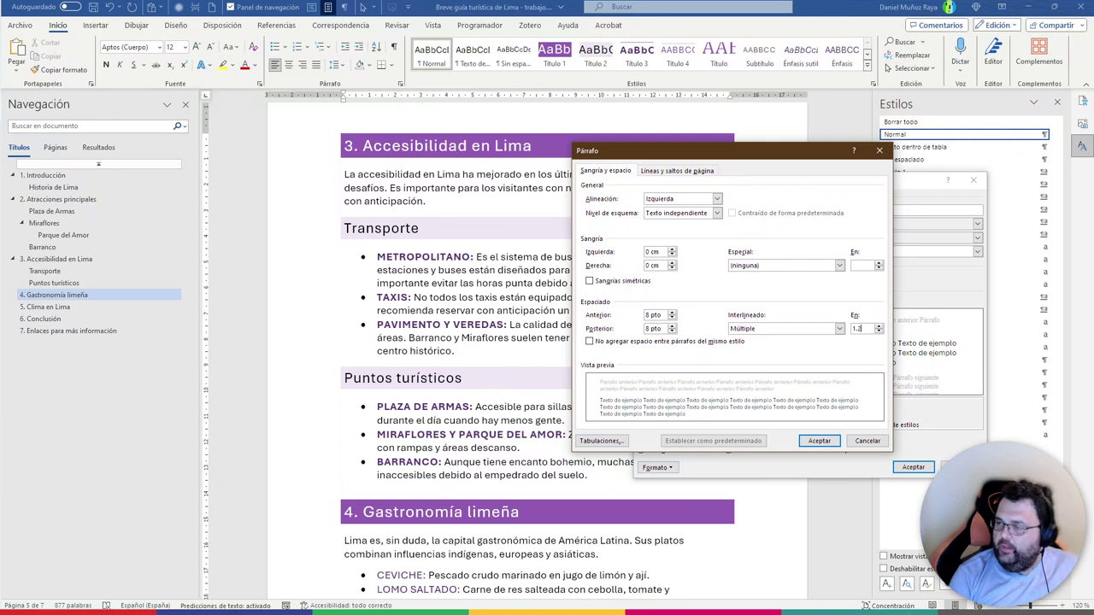
pyautogui.press('Tab')
pyautogui.click(819, 441)
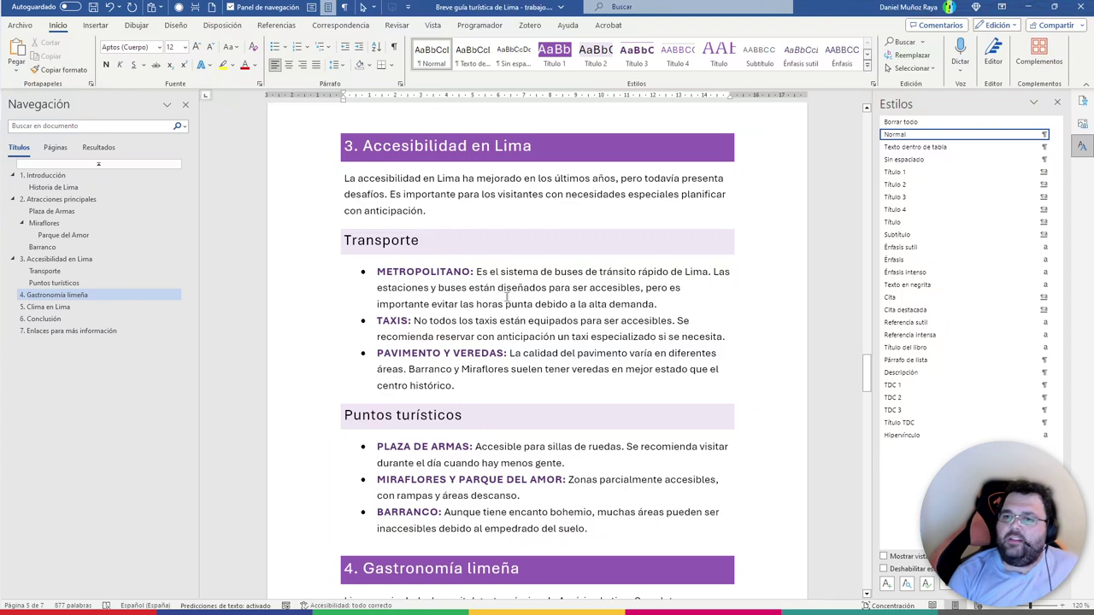
# Correct the Normal style's line spacing to multiple 1.5 and apply the modified style
pyautogui.scroll(-1, 661, 280)
pyautogui.scroll(-2, 649, 282)
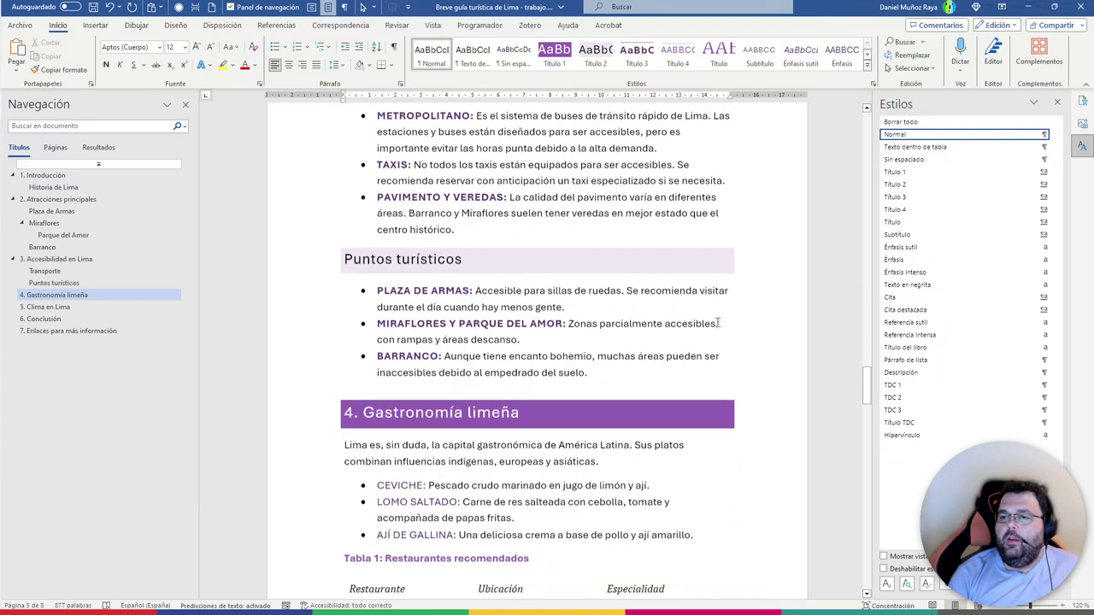
pyautogui.scroll(2, 667, 294)
pyautogui.scroll(1, 692, 316)
pyautogui.scroll(-2, 723, 338)
pyautogui.scroll(-3, 723, 338)
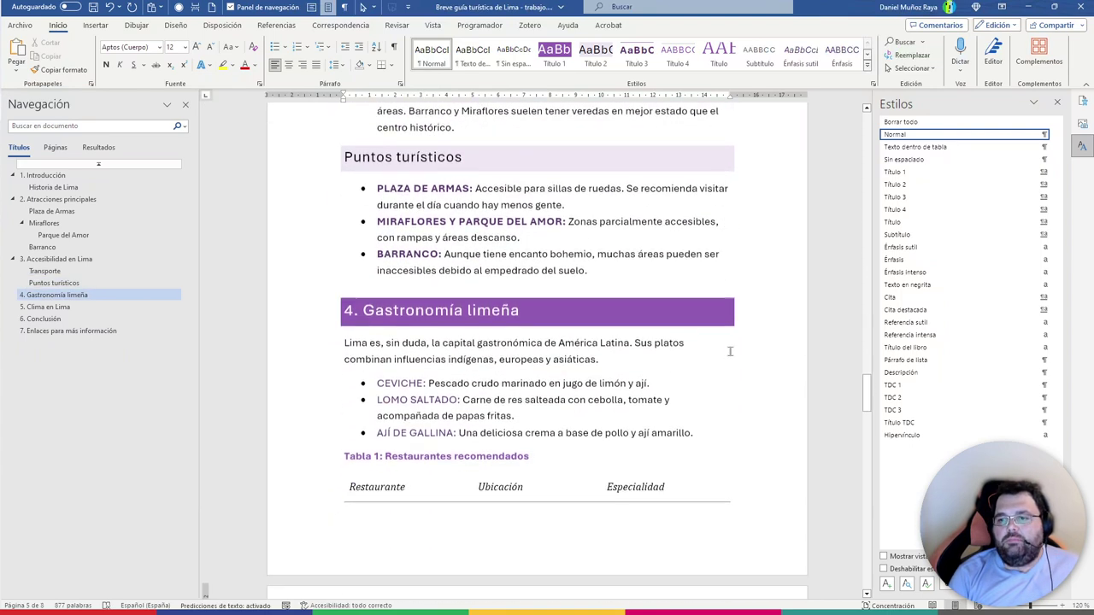
pyautogui.click(1057, 135)
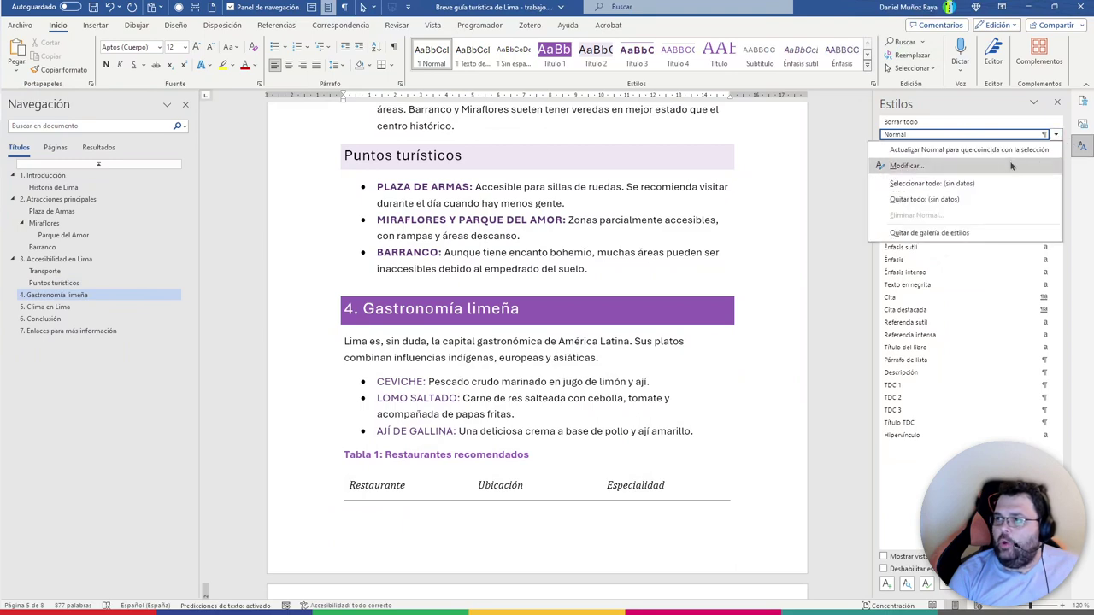
pyautogui.click(906, 165)
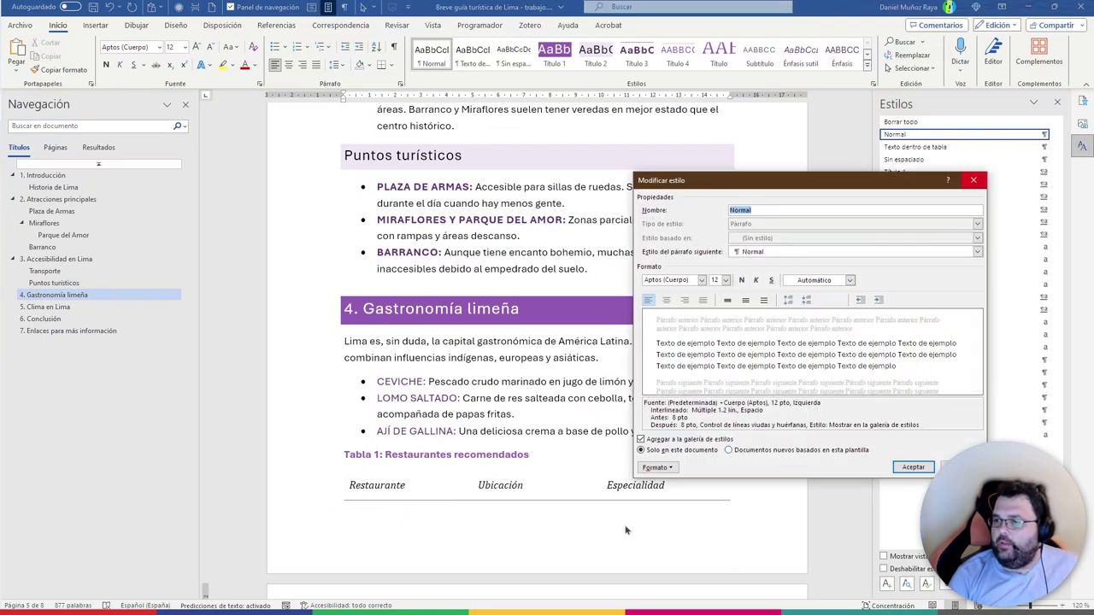
pyautogui.click(658, 468)
pyautogui.click(700, 499)
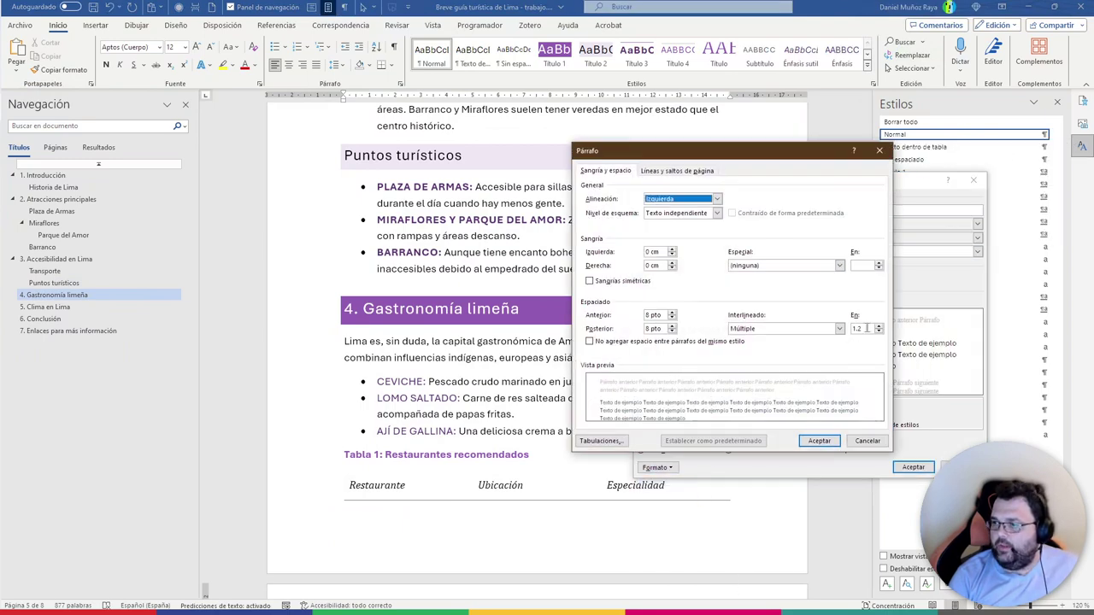
pyautogui.doubleClick(866, 329)
pyautogui.write('1.5')
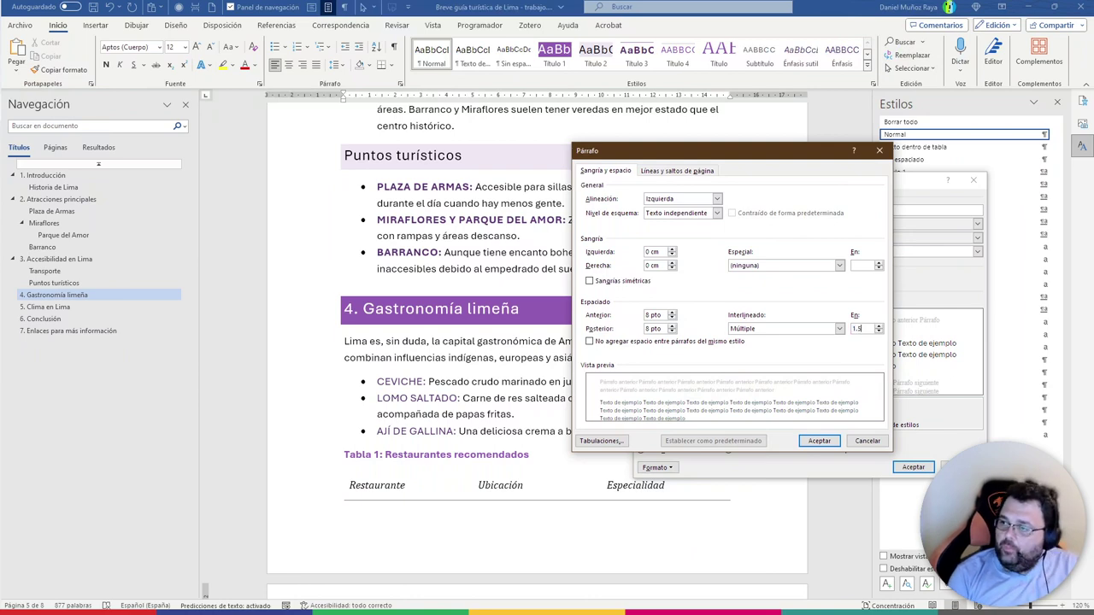
pyautogui.click(819, 440)
pyautogui.press('Return')
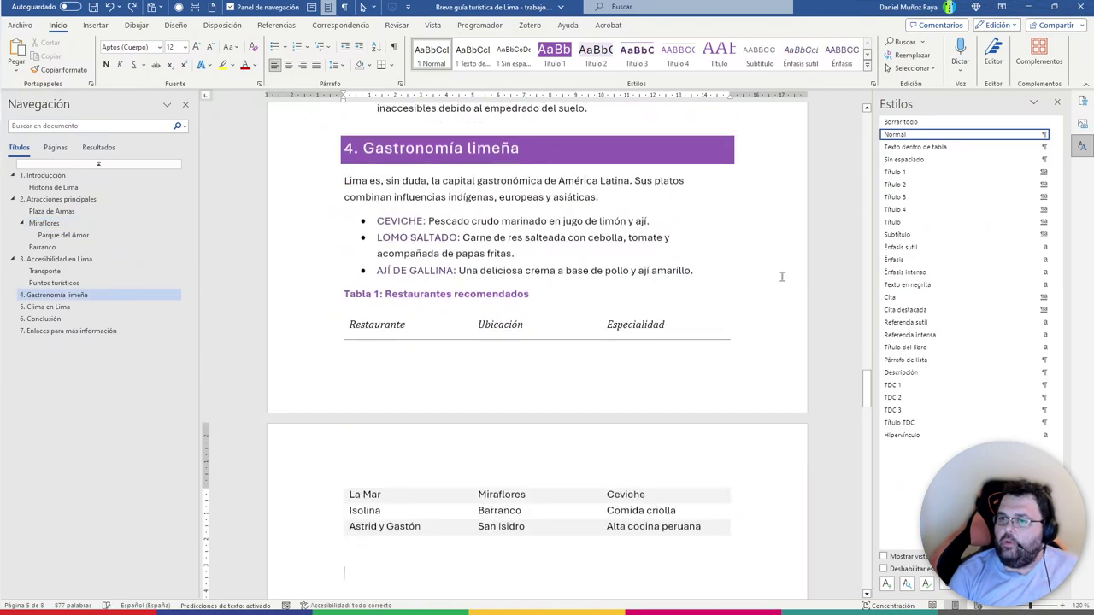
# Select the Restaurante, Ubicación and Especialidad header cells of Tabla 1
pyautogui.scroll(3, 778, 282)
pyautogui.scroll(-2, 761, 299)
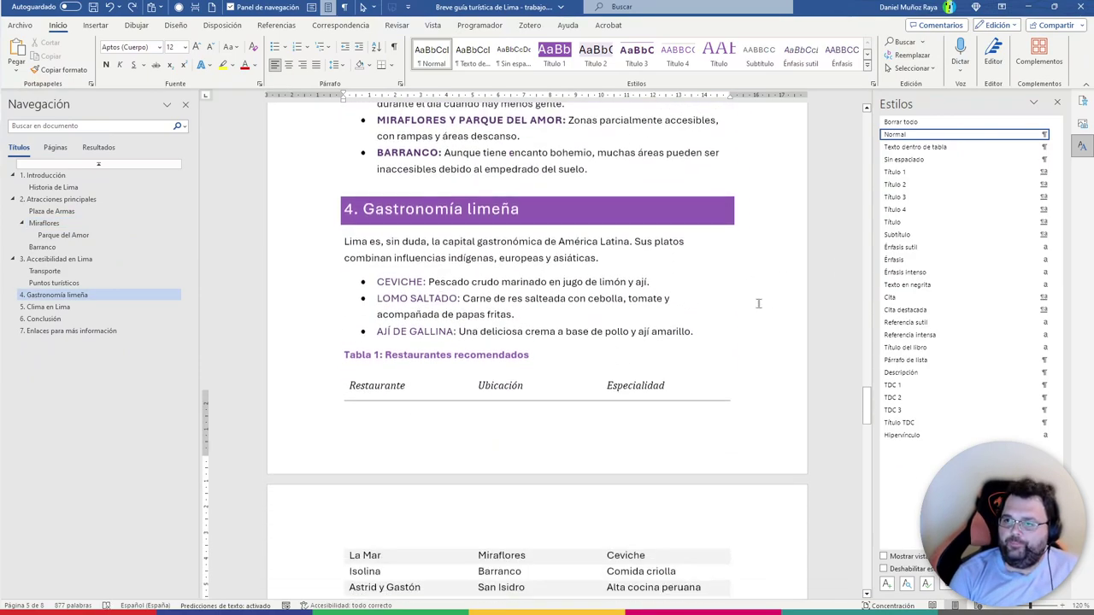
pyautogui.scroll(-4, 758, 304)
pyautogui.scroll(1, 759, 303)
pyautogui.scroll(1, 758, 304)
pyautogui.click(375, 293)
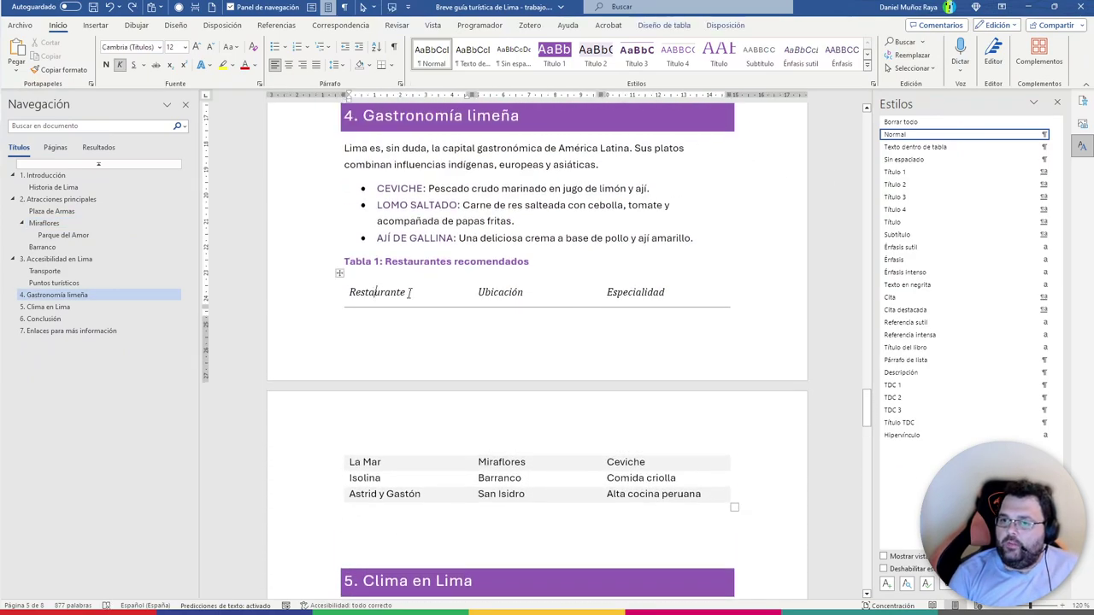
pyautogui.click(409, 293)
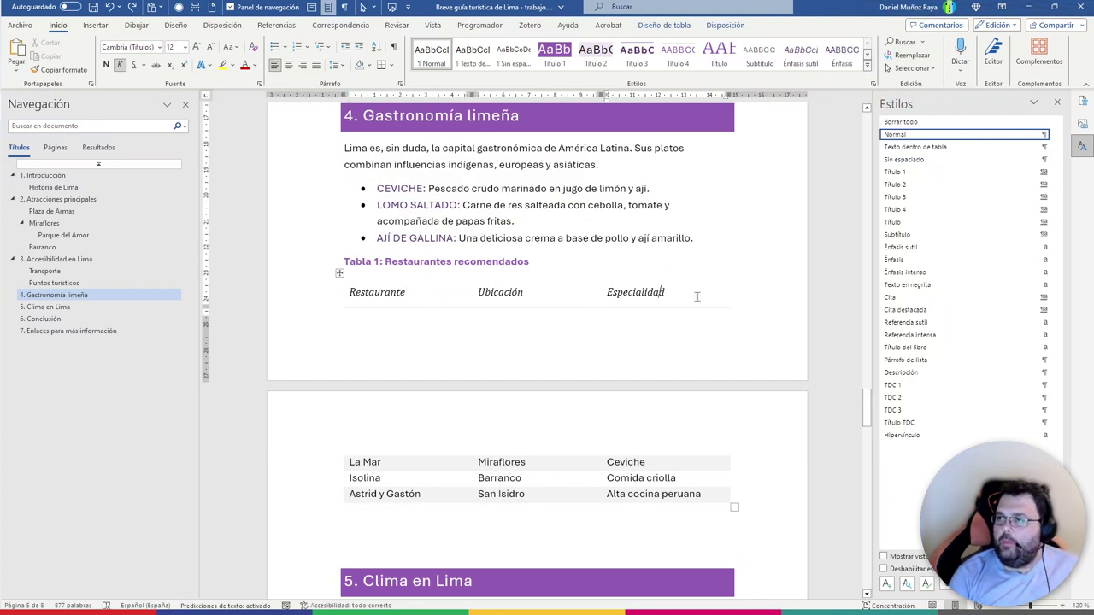
pyautogui.click(345, 298)
pyautogui.click(380, 293)
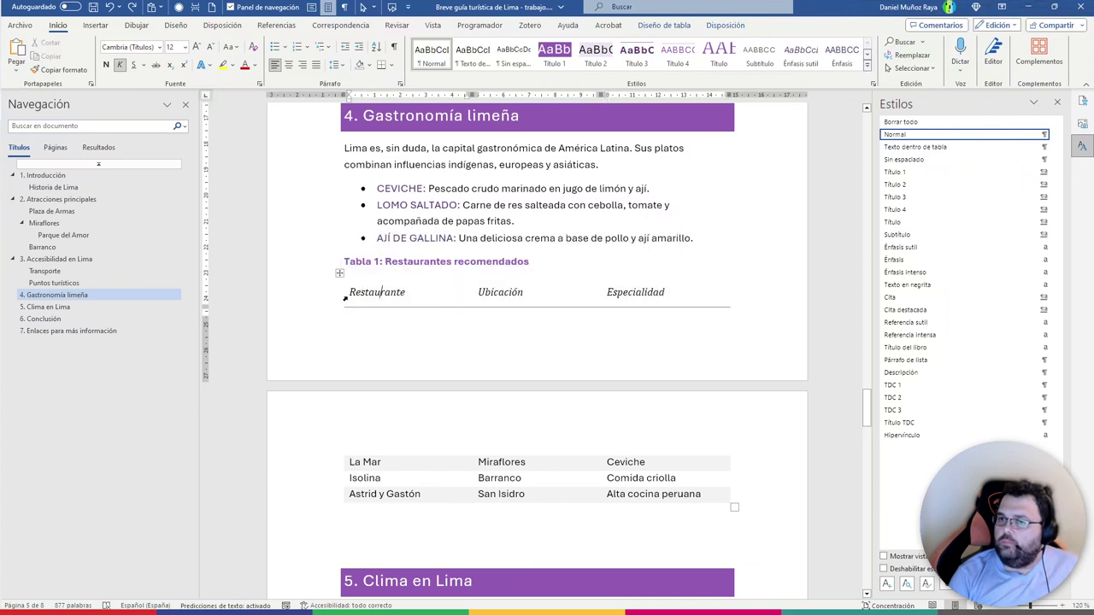
pyautogui.click(345, 298)
pyautogui.click(349, 295)
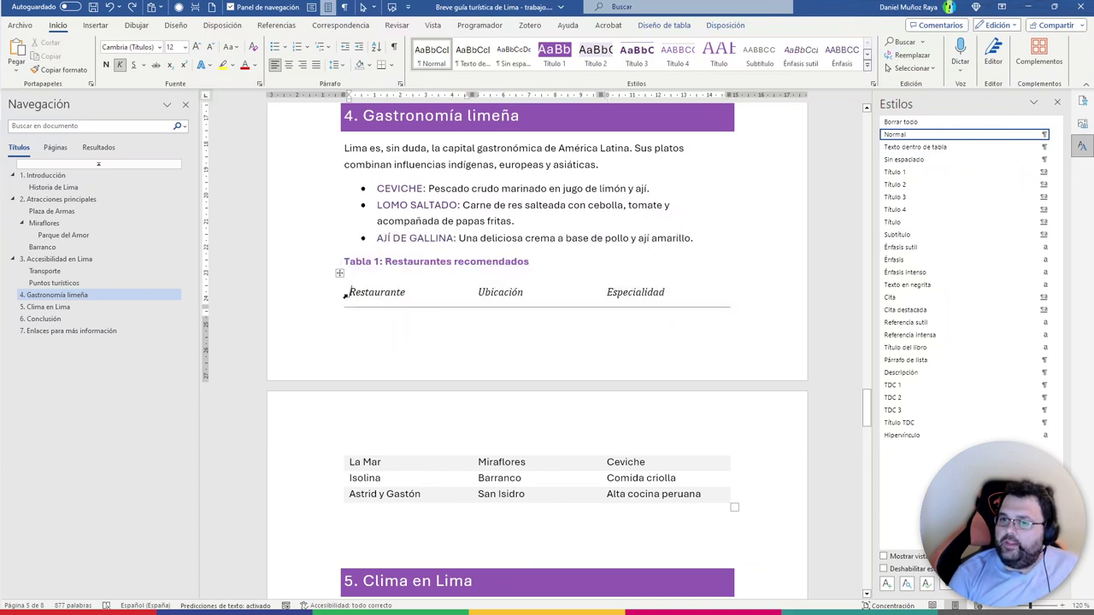
pyautogui.click(345, 296)
pyautogui.moveTo(346, 295)
pyautogui.mouseDown()
pyautogui.moveTo(381, 293)
pyautogui.moveTo(431, 310)
pyautogui.mouseUp()
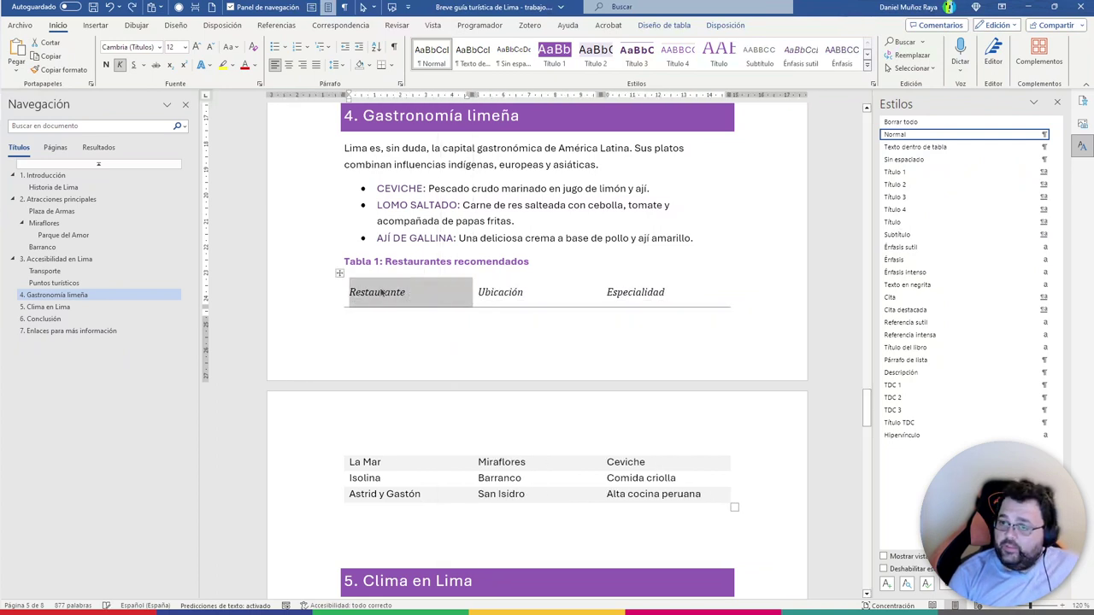
pyautogui.moveTo(674, 293); pyautogui.dragTo(360, 292)
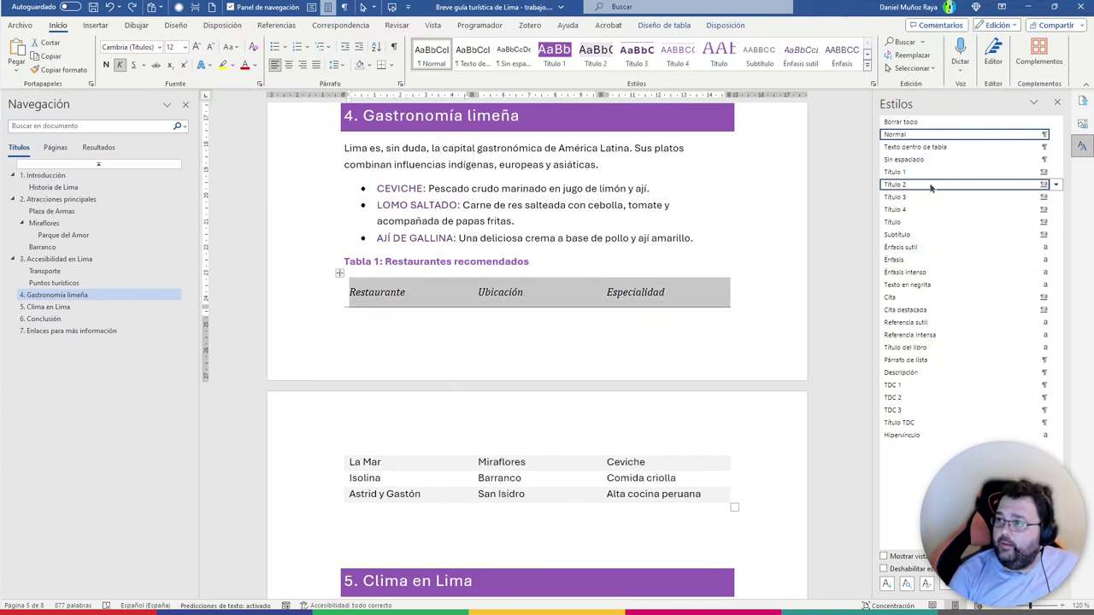
# Create a bold style 'Cabecera de tabla' followed by Texto dentro de tabla
pyautogui.click(887, 584)
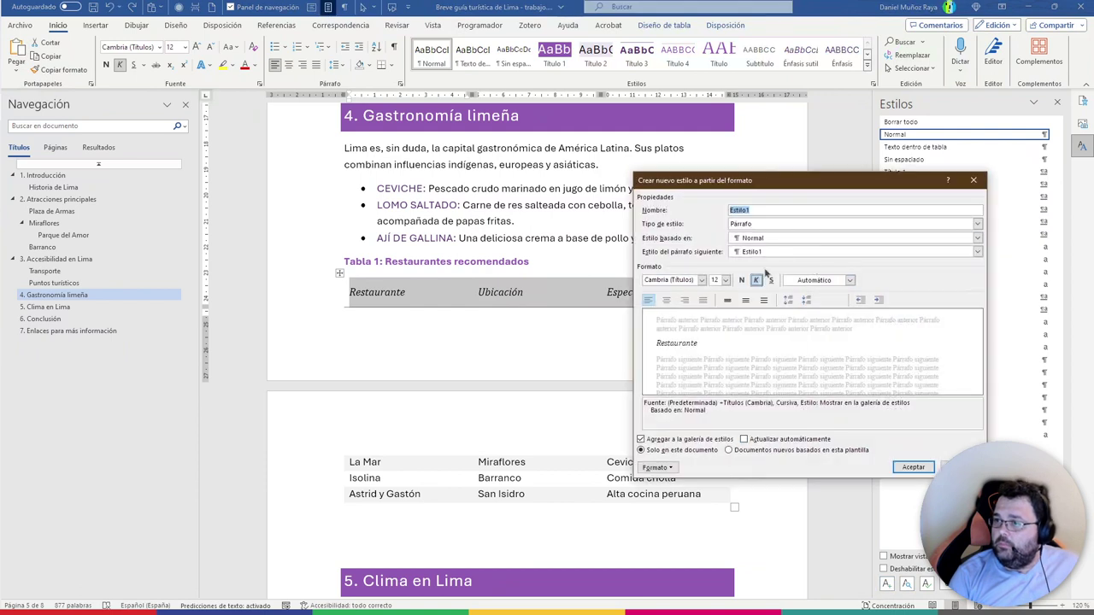
pyautogui.write('Cabecera d')
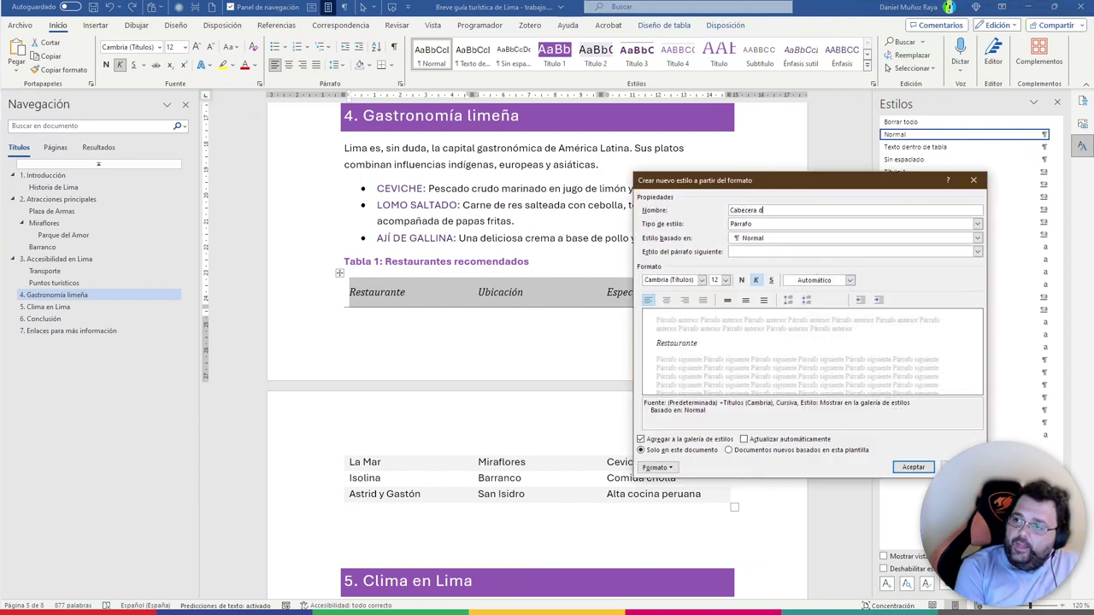
pyautogui.write('la')
pyautogui.press('Tab')
pyautogui.press('Tab')
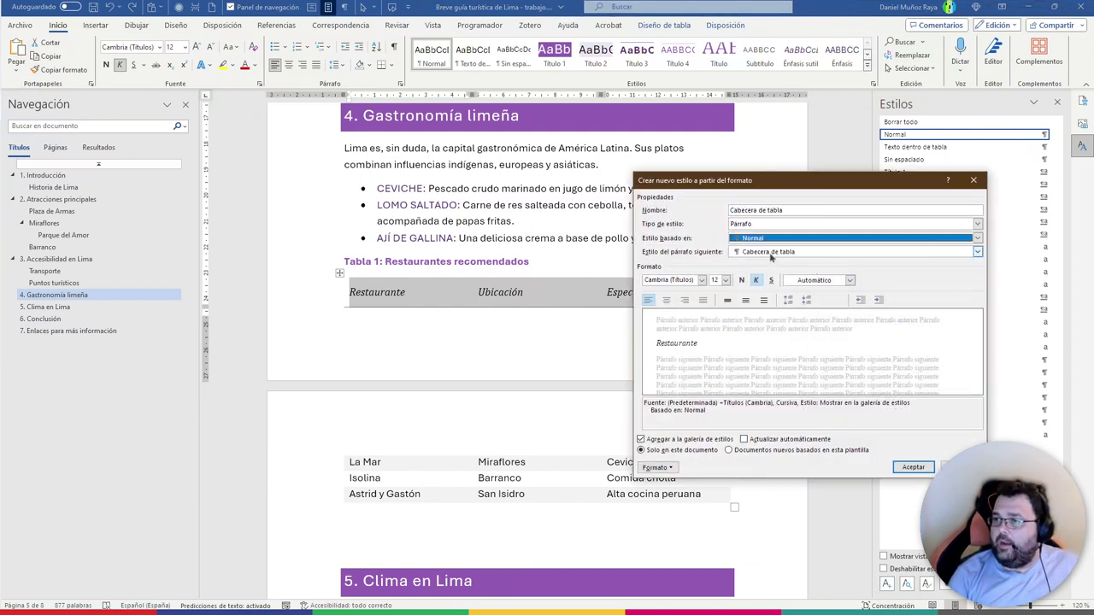
pyautogui.click(767, 254)
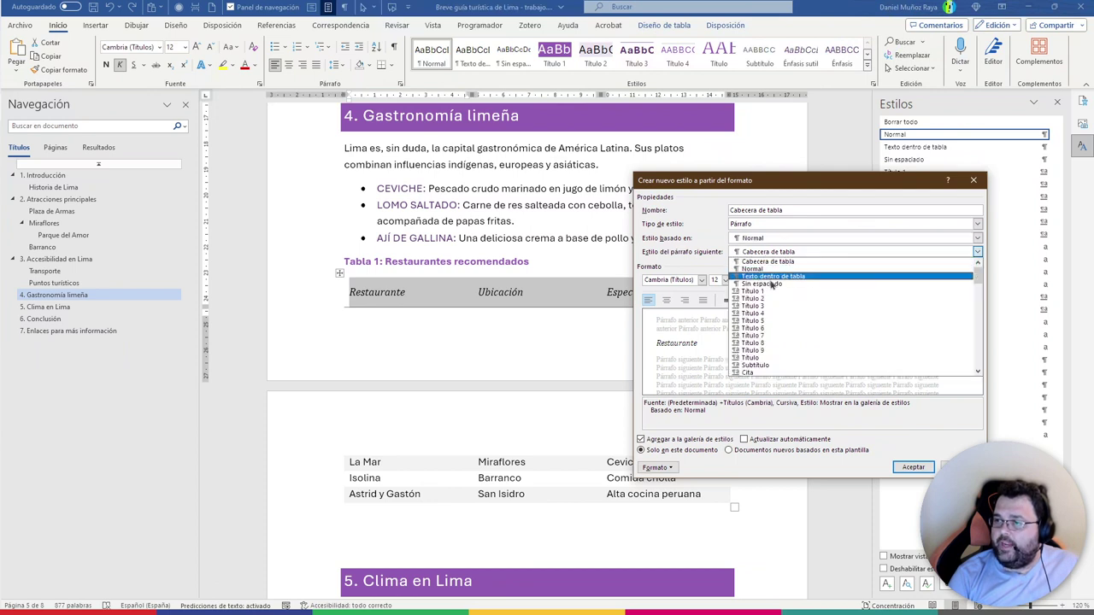
pyautogui.click(772, 278)
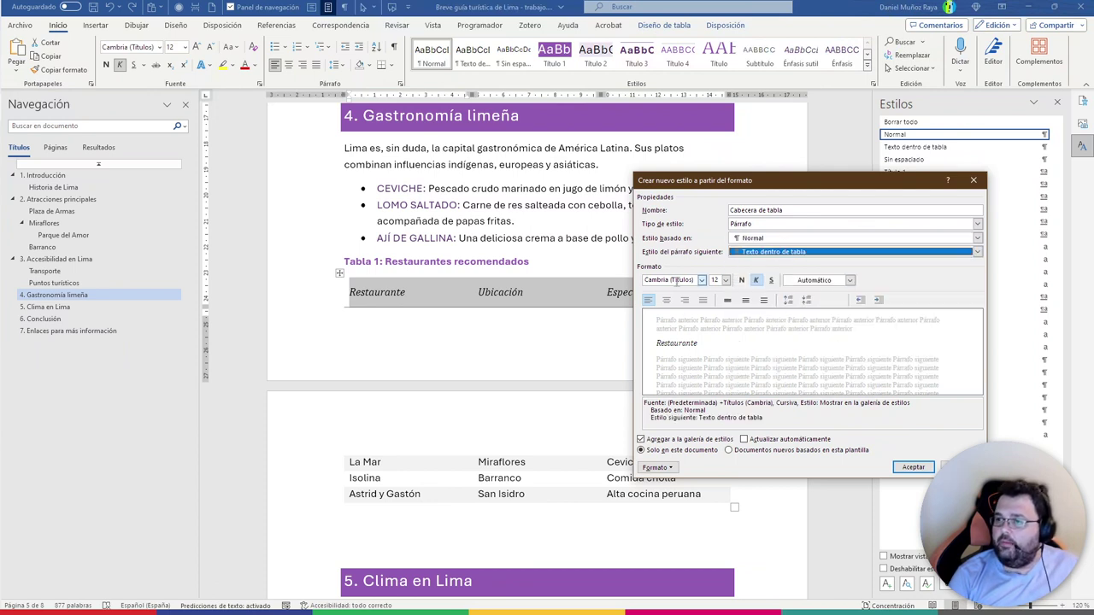
pyautogui.click(741, 281)
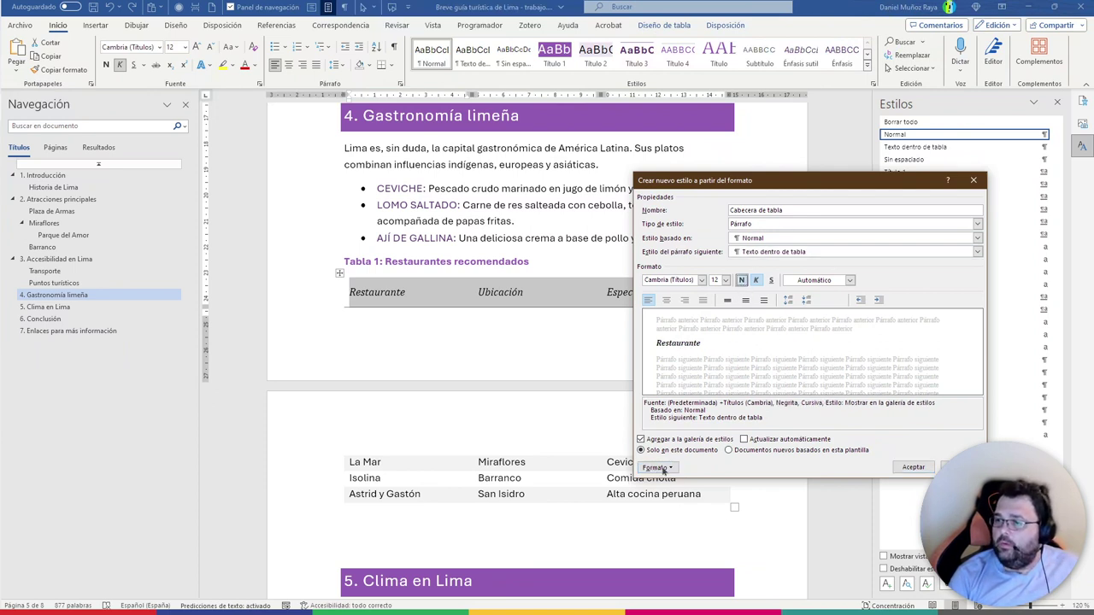
# Turn on Conservar con el siguiente for the new style and save it
pyautogui.click(656, 468)
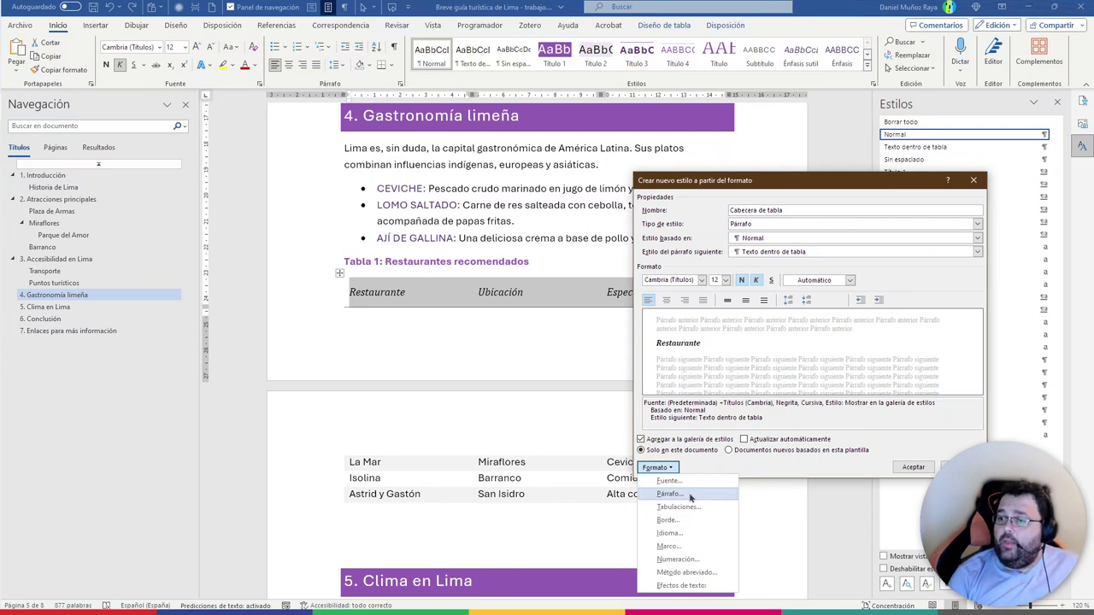
pyautogui.click(691, 494)
pyautogui.click(705, 171)
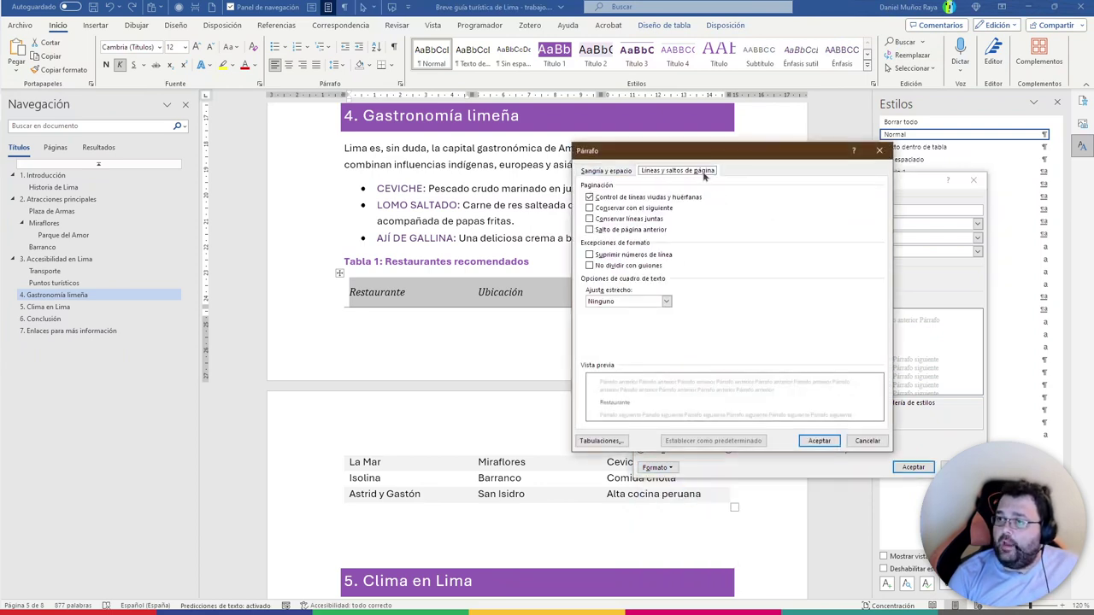
pyautogui.click(650, 209)
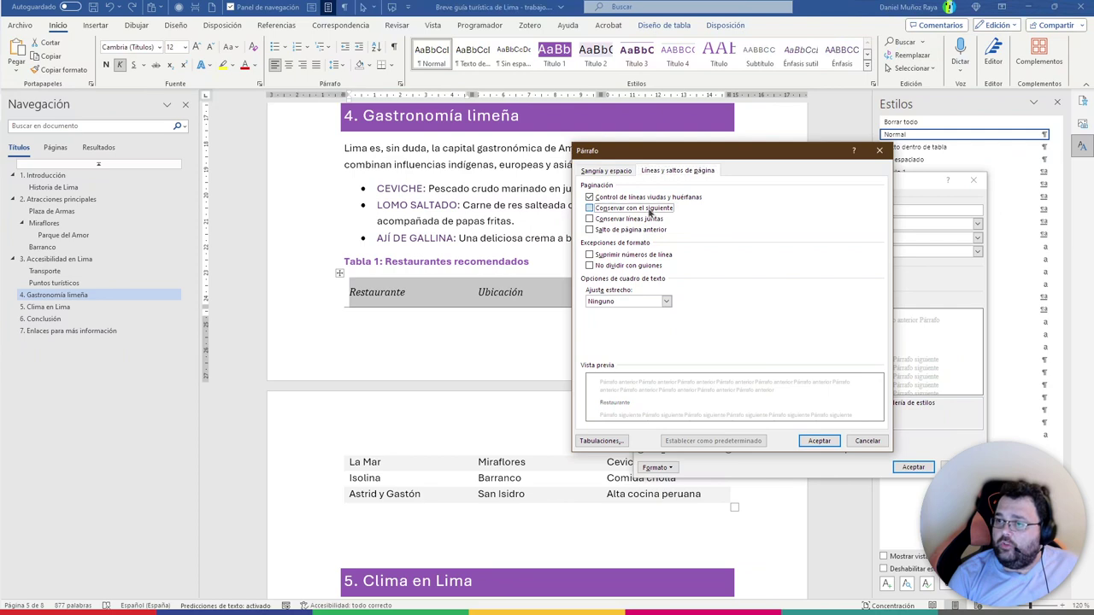
pyautogui.click(819, 440)
pyautogui.click(913, 468)
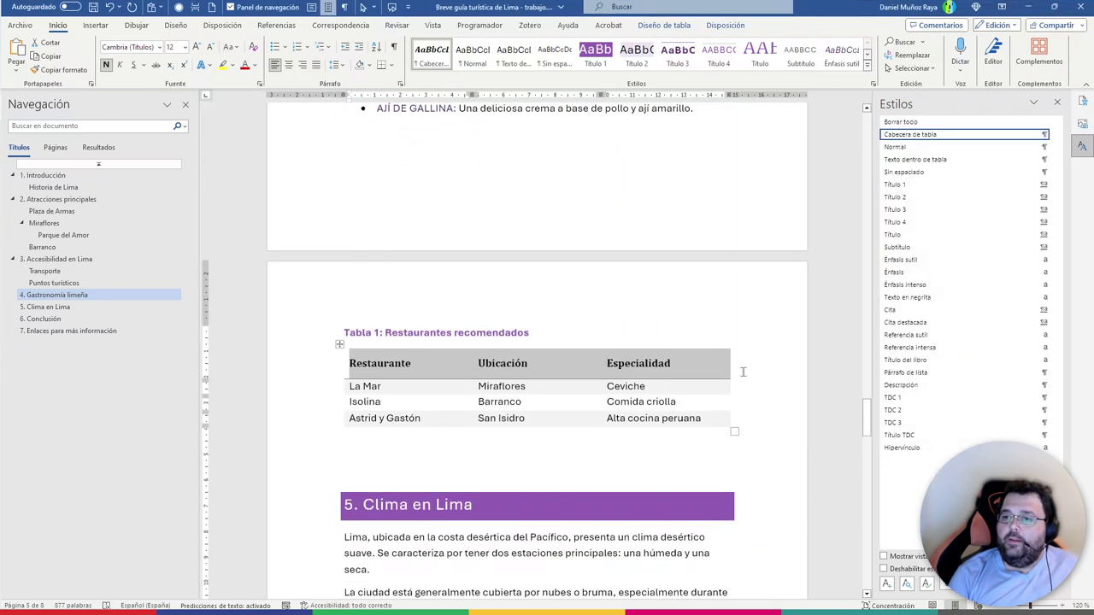
# Close the Normal style's Modificar estilo dialog without changes
pyautogui.click(593, 398)
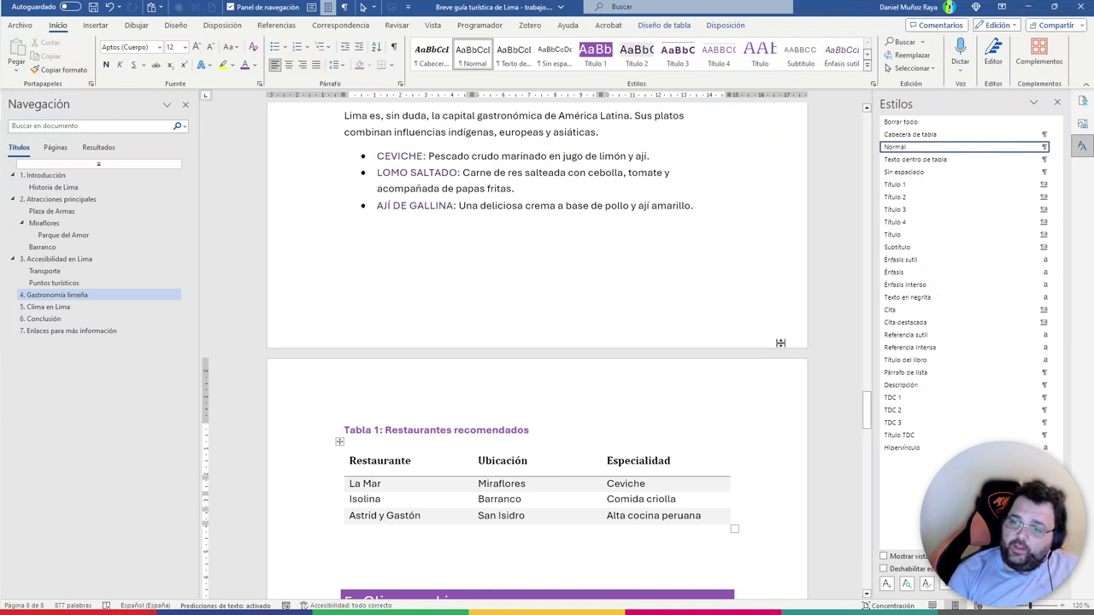
pyautogui.click(1044, 147)
pyautogui.click(911, 177)
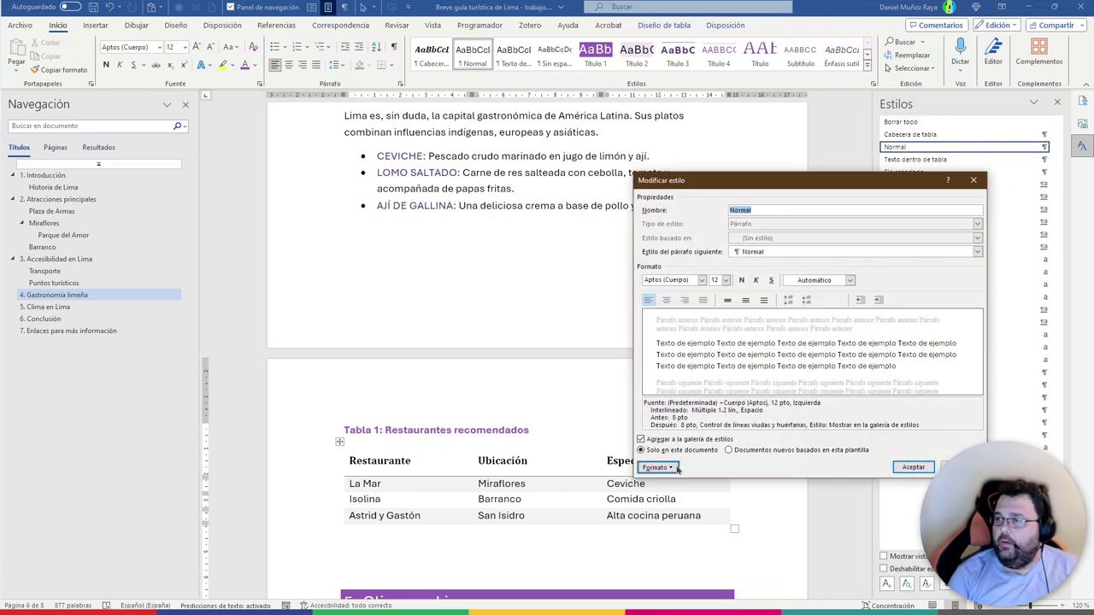
pyautogui.press('Escape')
# Add italic to the Cabecera de tabla style so the table headers show bold italic
pyautogui.click(537, 461)
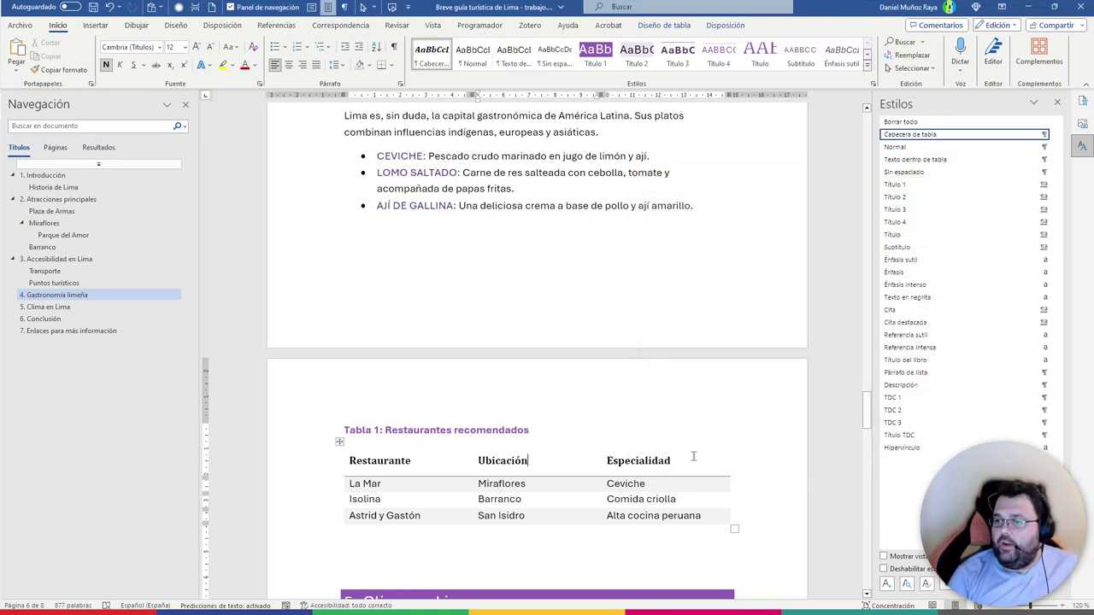
pyautogui.click(1057, 135)
pyautogui.click(971, 165)
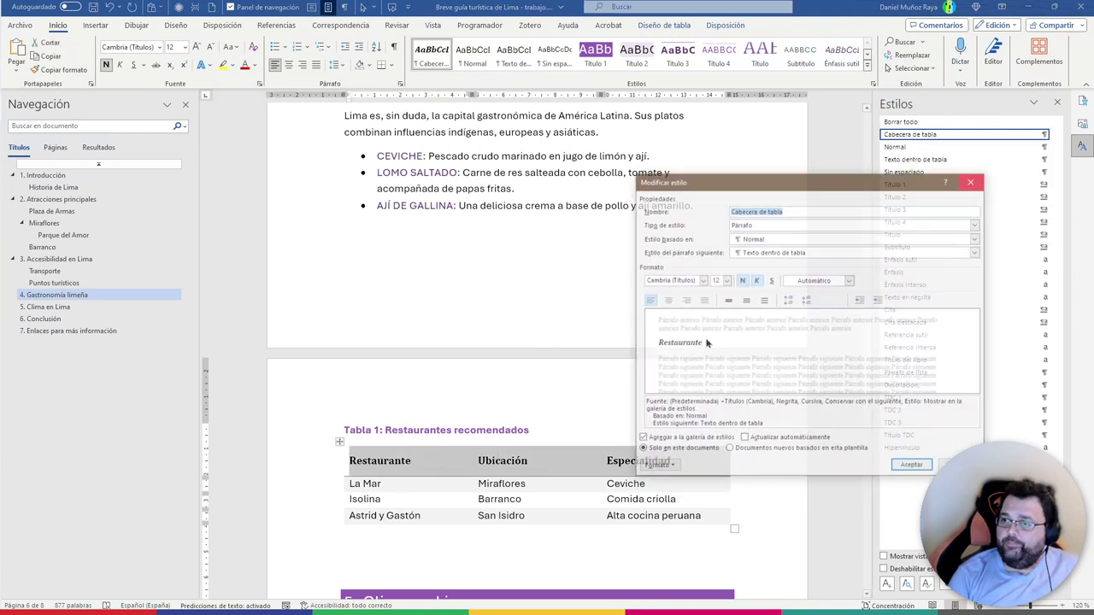
pyautogui.click(757, 282)
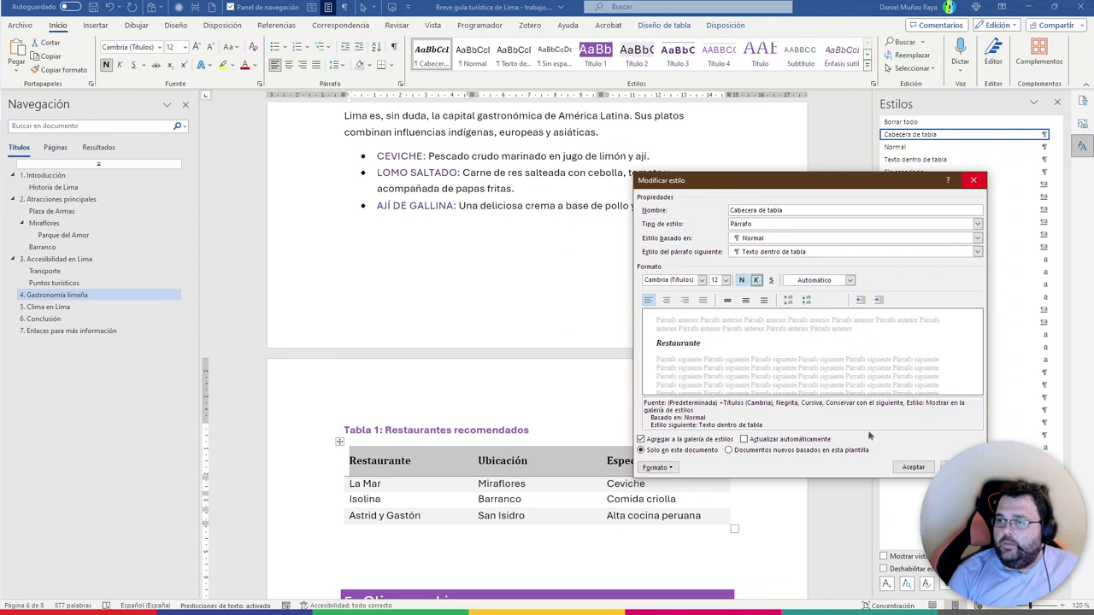
pyautogui.click(913, 468)
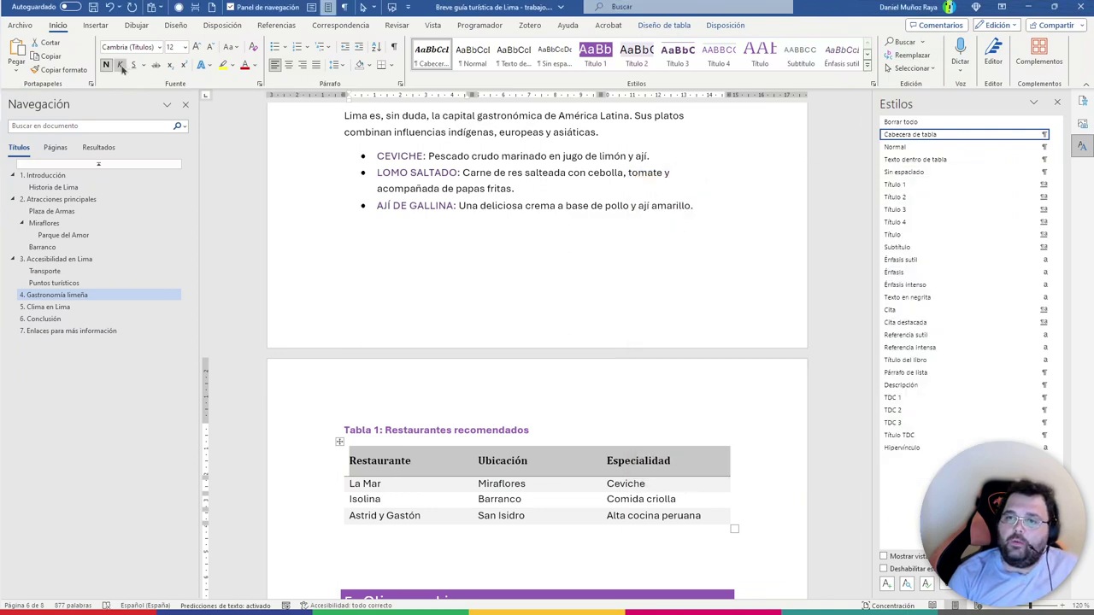
pyautogui.click(779, 483)
pyautogui.scroll(-1, 779, 483)
pyautogui.scroll(-5, 779, 483)
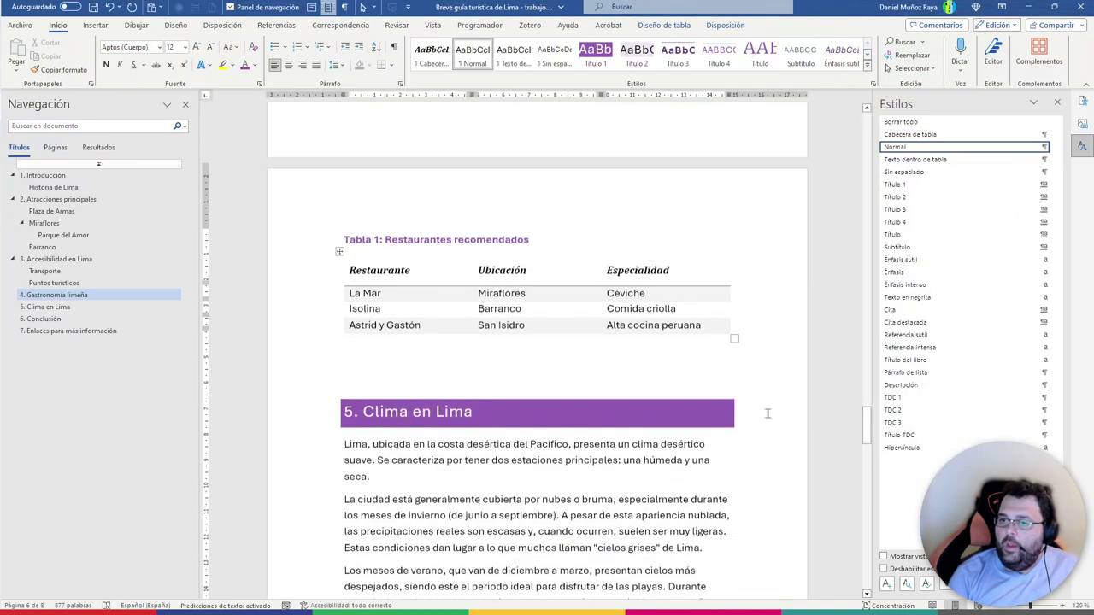
pyautogui.scroll(-1, 496, 299)
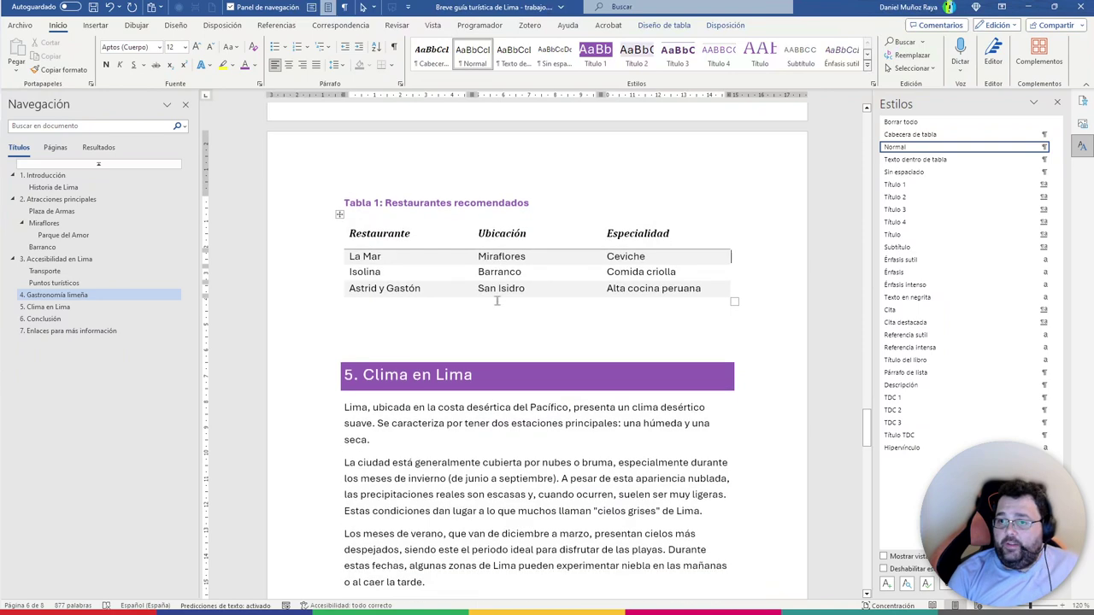
# Select the whole temperature table and give it a borderless banded grey table style
pyautogui.click(415, 319)
pyautogui.scroll(-2, 572, 327)
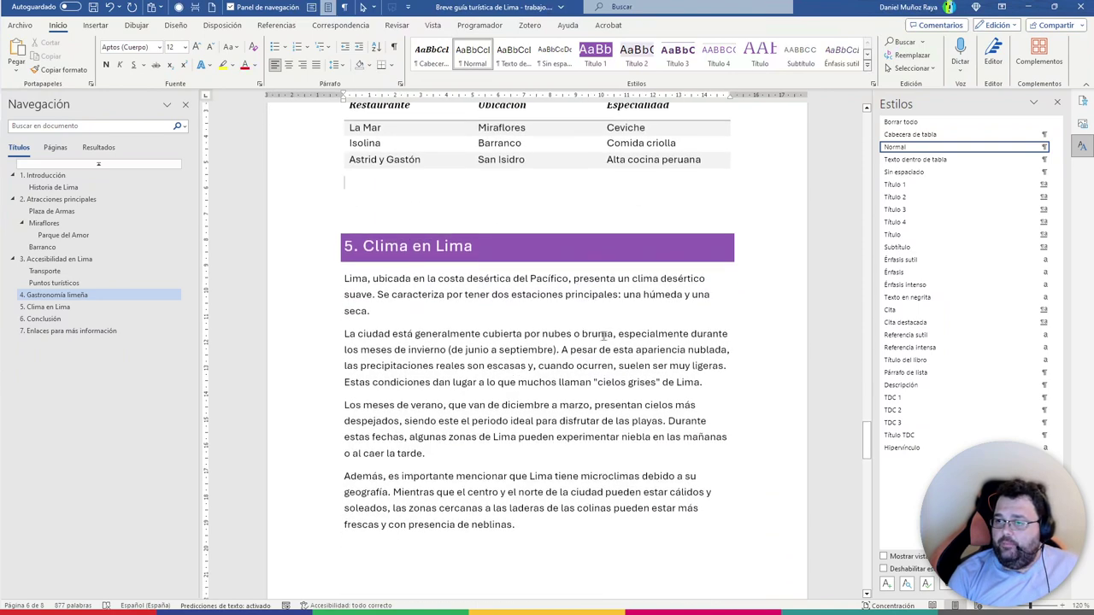
pyautogui.scroll(-5, 582, 333)
pyautogui.scroll(-5, 594, 337)
pyautogui.scroll(-3, 607, 344)
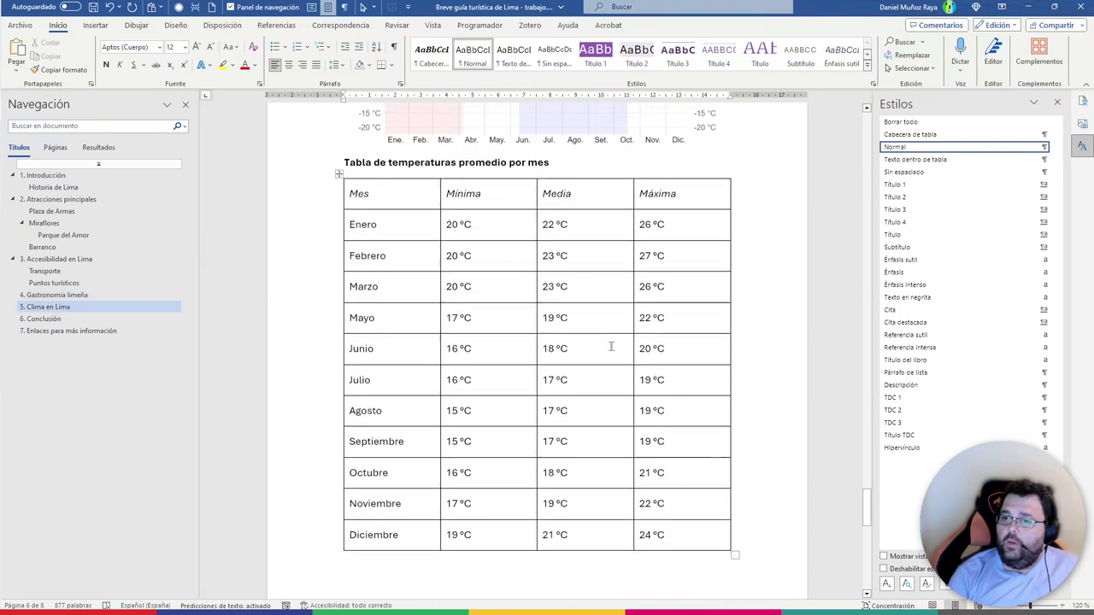
pyautogui.click(358, 191)
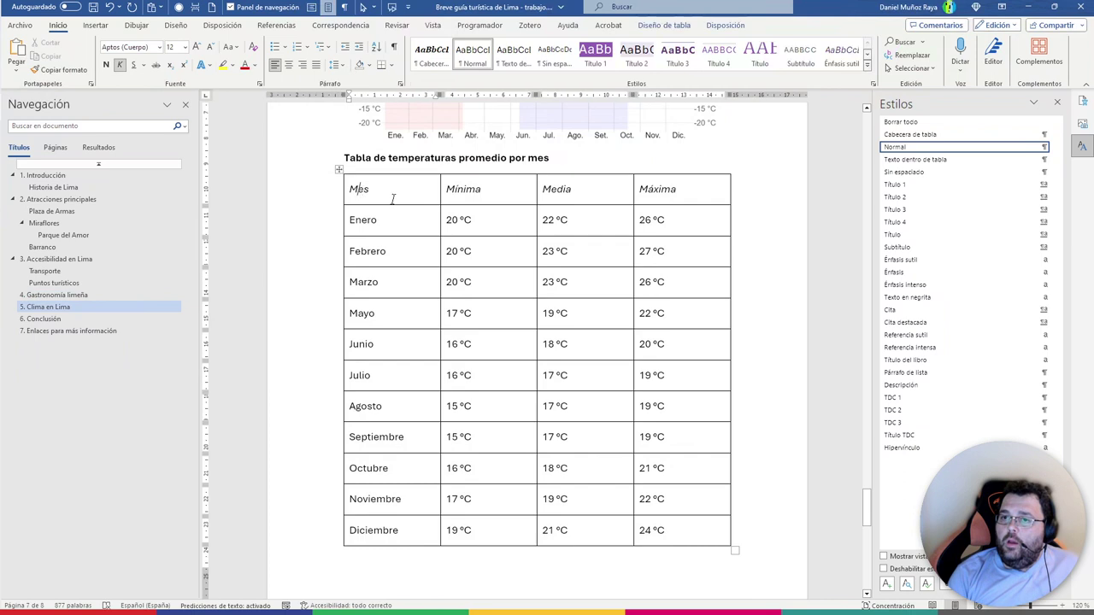
pyautogui.click(345, 191)
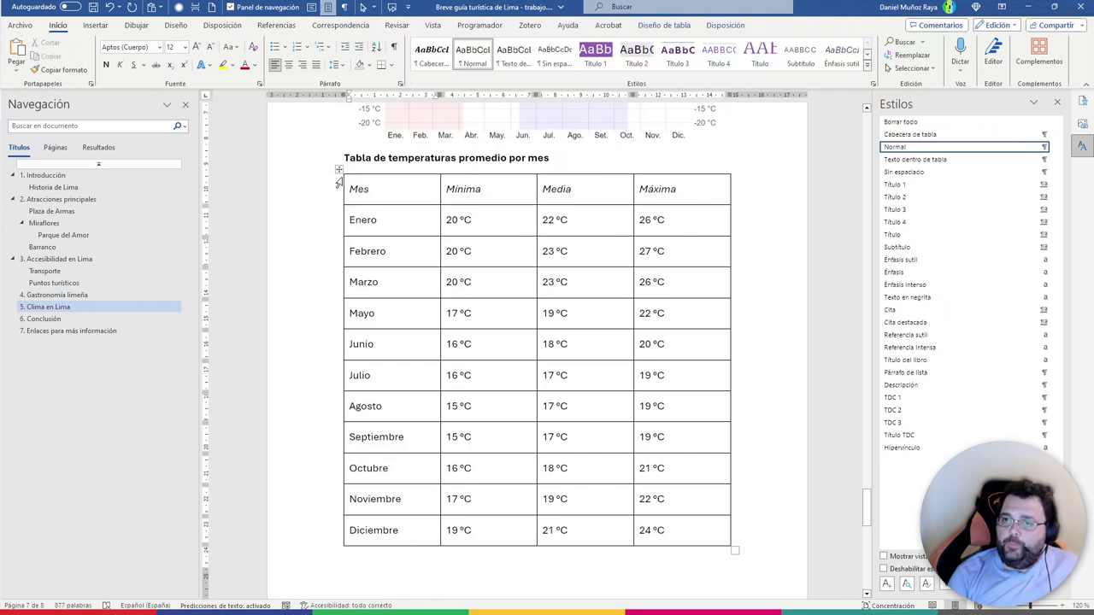
pyautogui.click(338, 170)
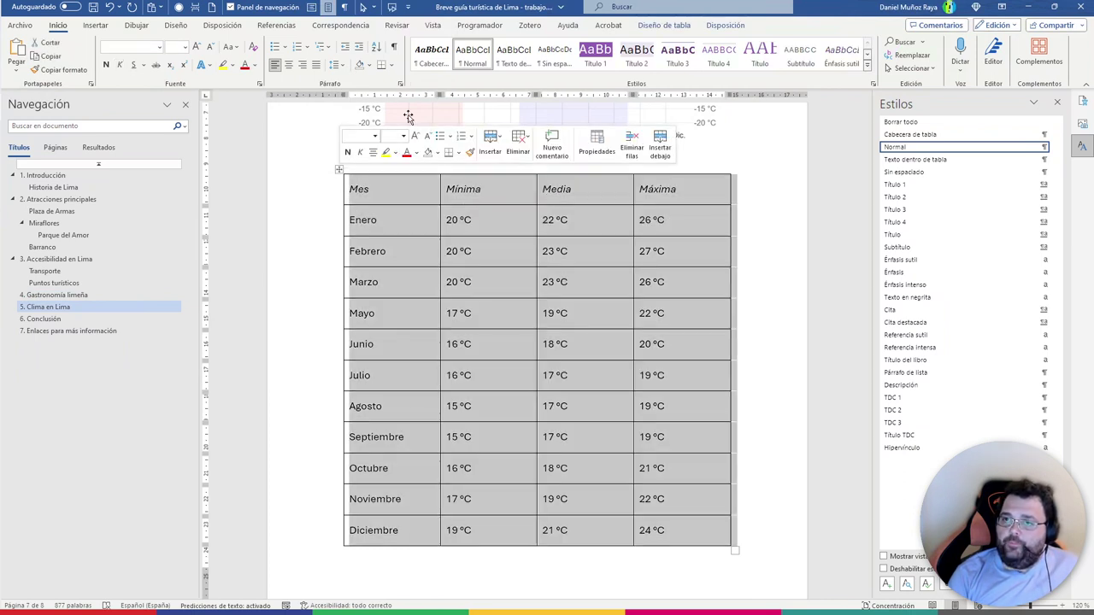
pyautogui.click(664, 24)
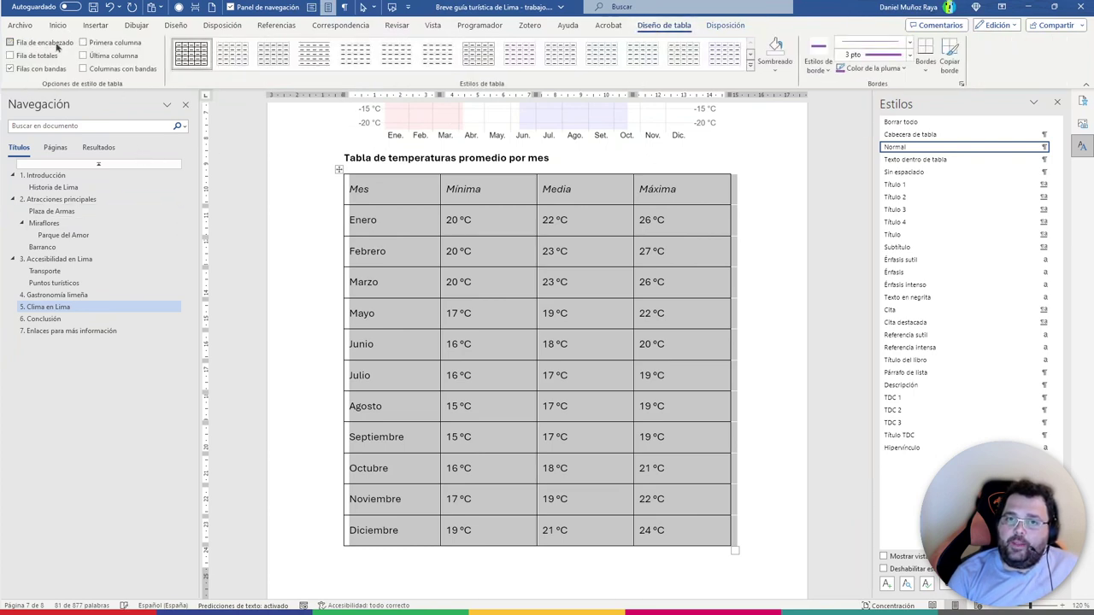
pyautogui.click(43, 68)
pyautogui.click(42, 68)
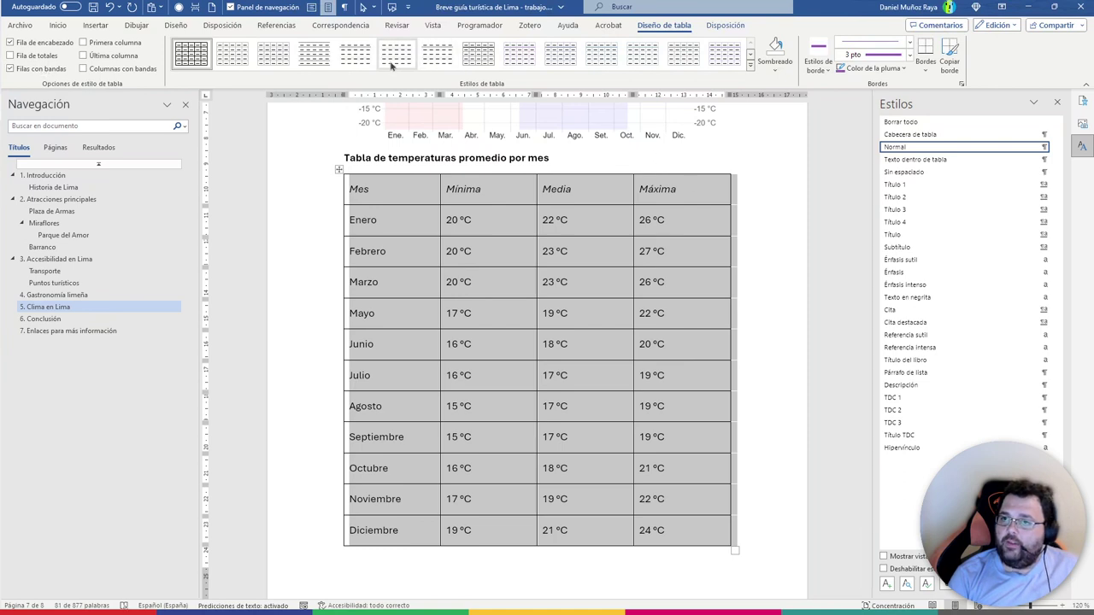
pyautogui.click(440, 58)
pyautogui.click(445, 62)
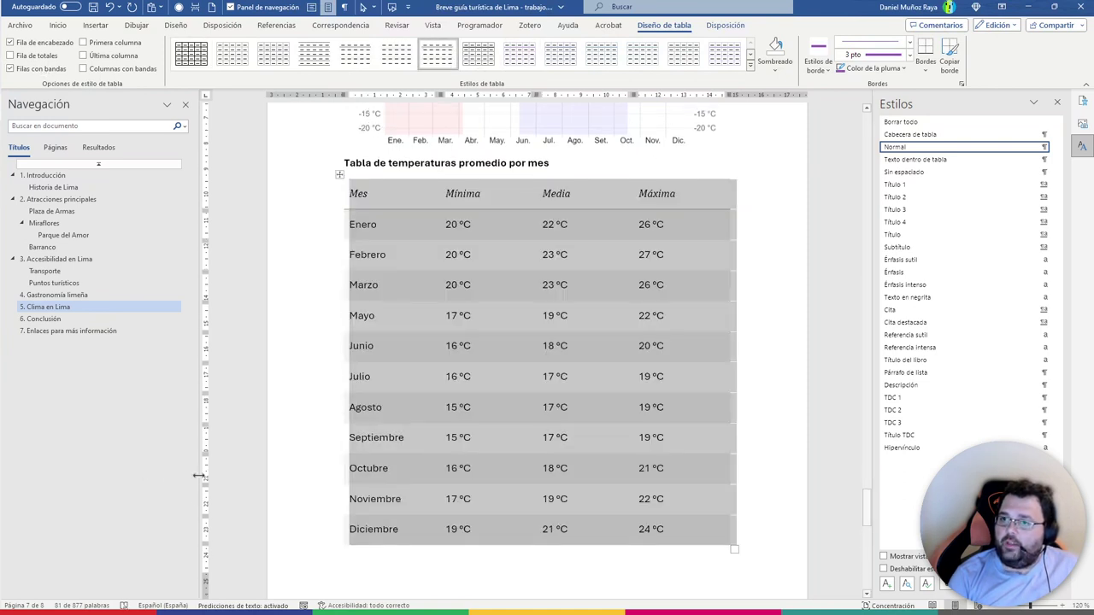
pyautogui.click(801, 267)
# Apply Cabecera de tabla to the header row and Texto dentro de tabla to the month rows
pyautogui.moveTo(351, 195); pyautogui.dragTo(722, 195)
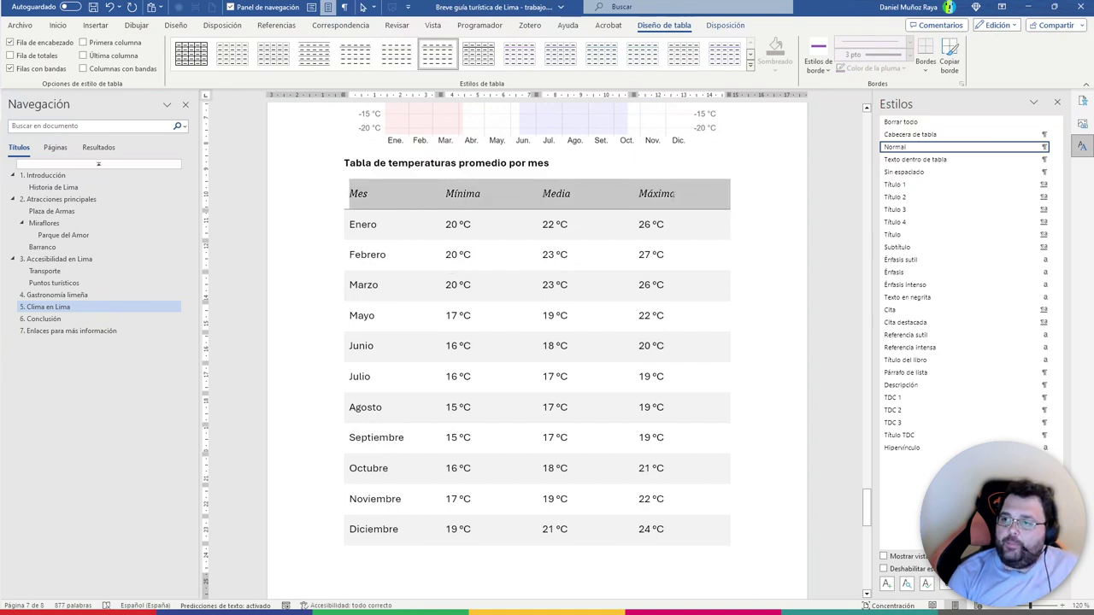
pyautogui.click(906, 134)
pyautogui.moveTo(364, 224)
pyautogui.mouseDown()
pyautogui.moveTo(619, 381)
pyautogui.moveTo(685, 272)
pyautogui.mouseUp()
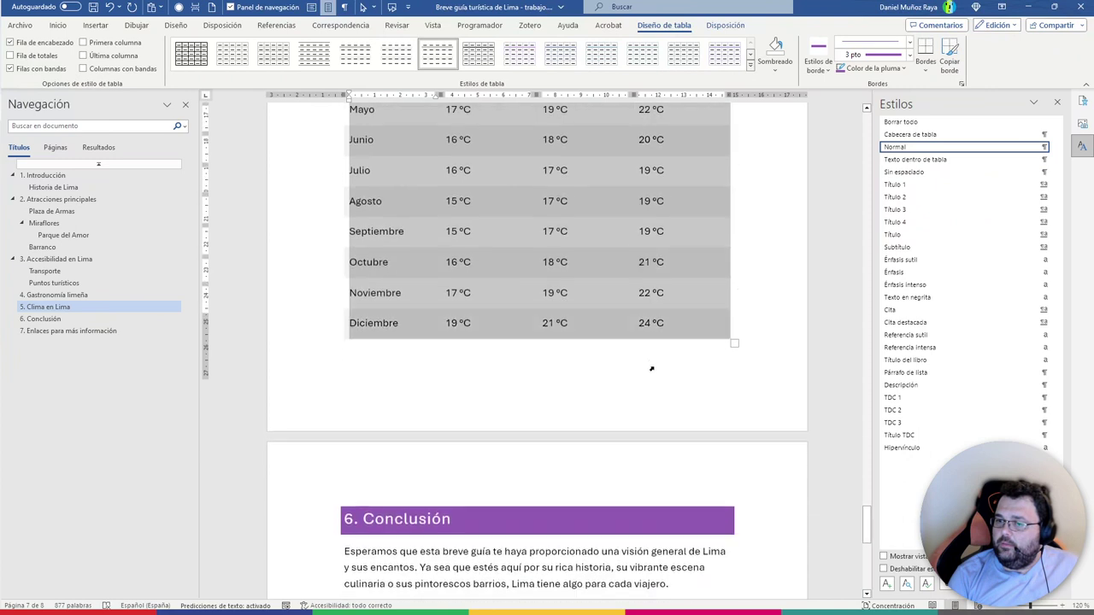
pyautogui.scroll(3, 676, 257)
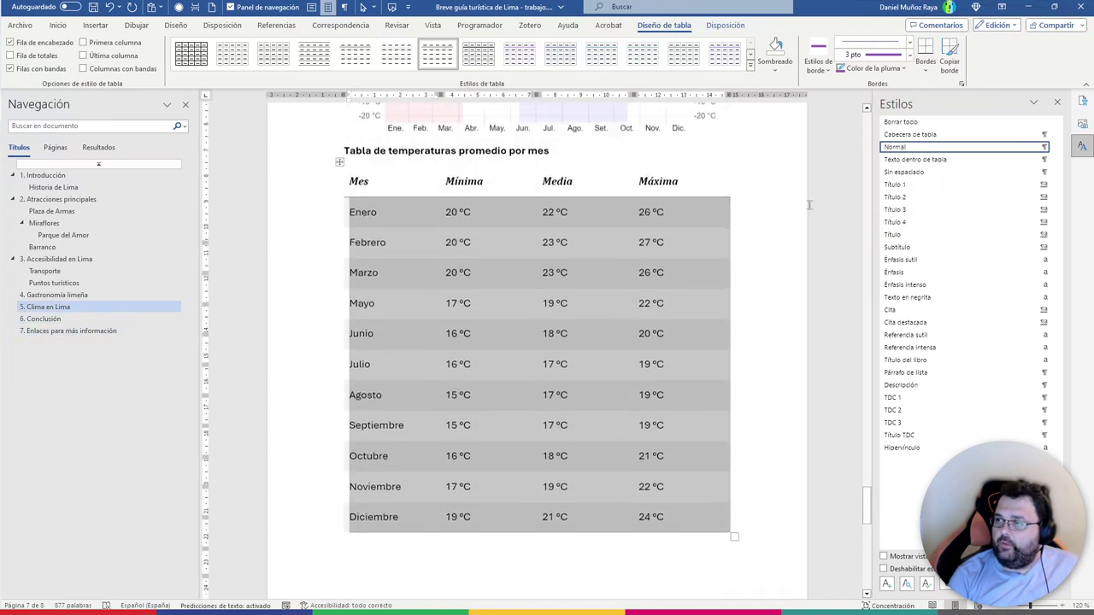
pyautogui.click(915, 159)
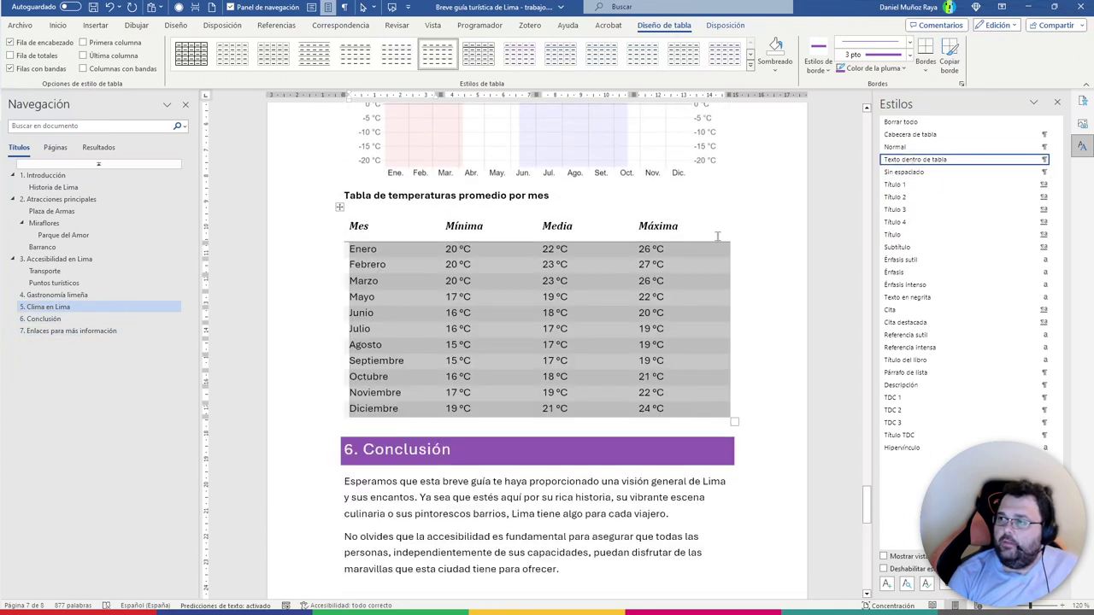
pyautogui.click(767, 281)
pyautogui.scroll(3, 766, 282)
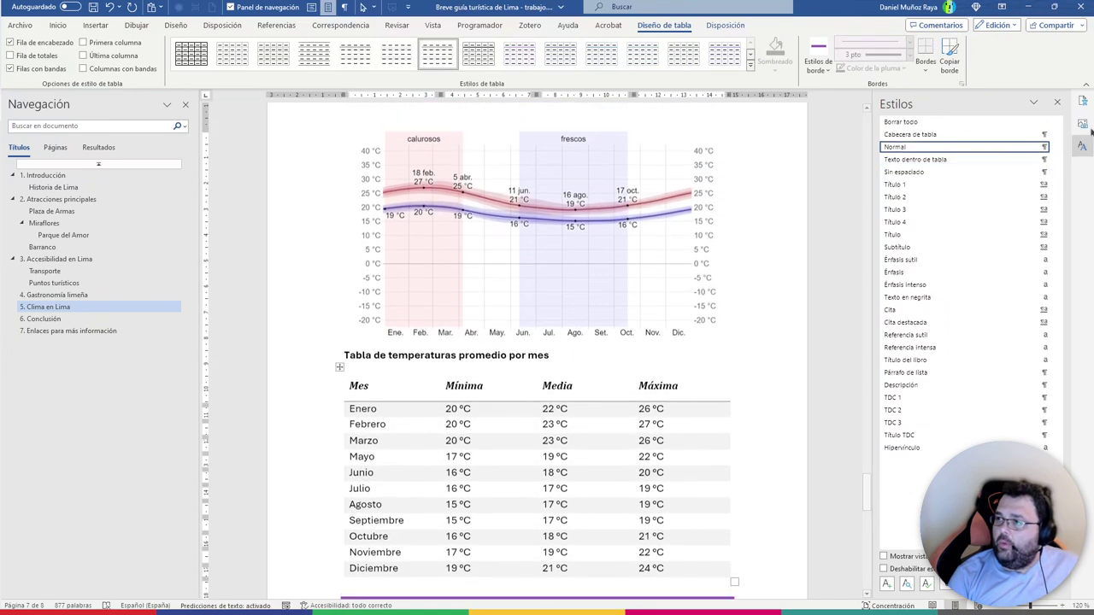
# Modify the Cabecera de tabla style so its paragraph spacing is 0 pt
pyautogui.click(1051, 134)
pyautogui.click(880, 166)
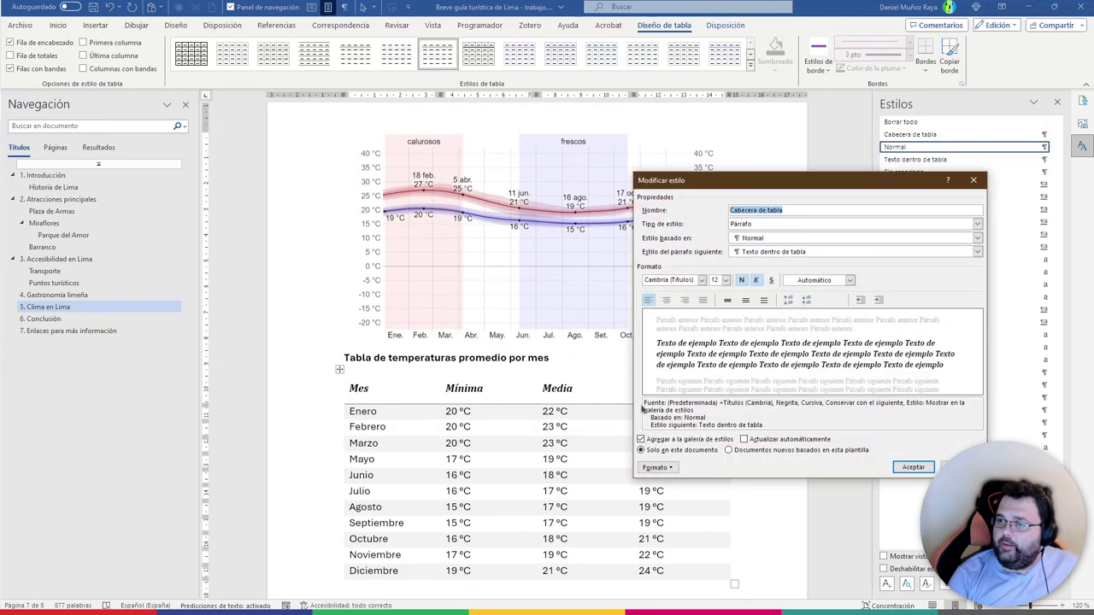
pyautogui.click(657, 468)
pyautogui.click(680, 500)
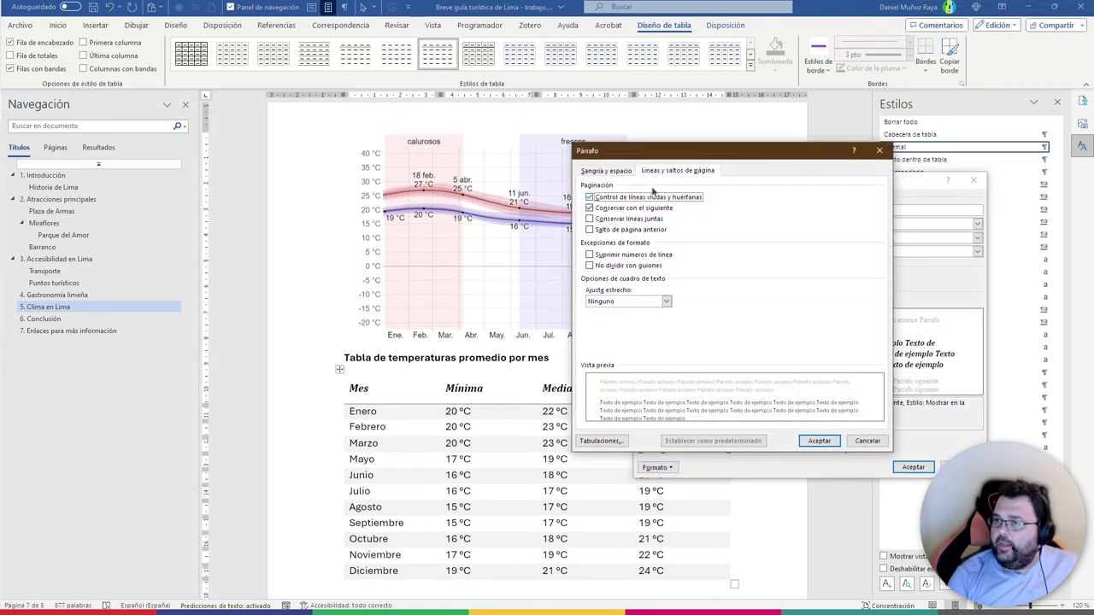
pyautogui.click(605, 171)
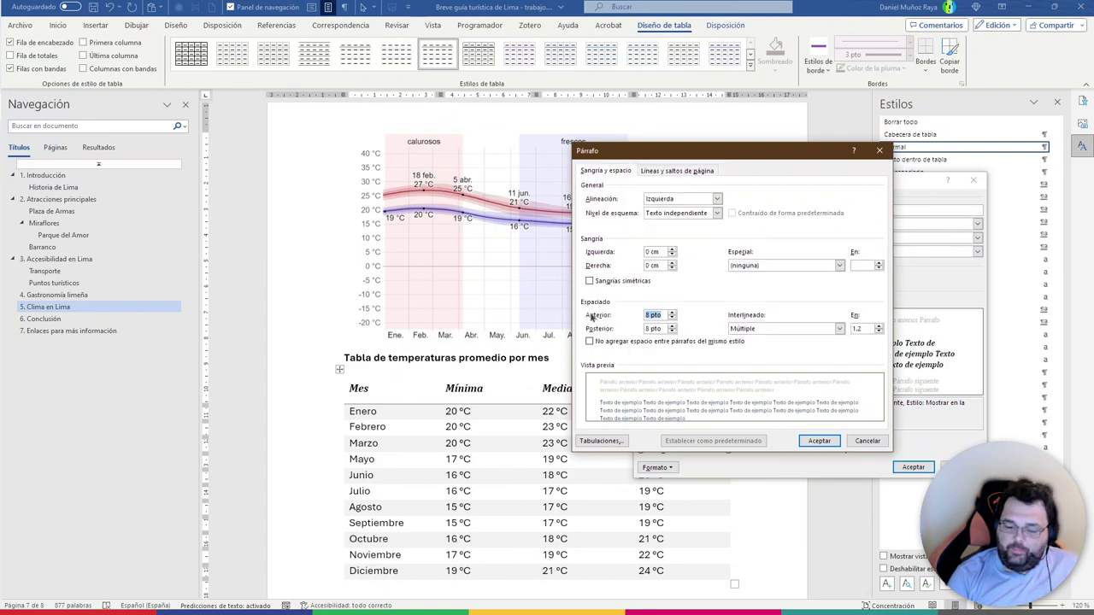
pyautogui.click(653, 328)
pyautogui.write('0')
pyautogui.click(818, 440)
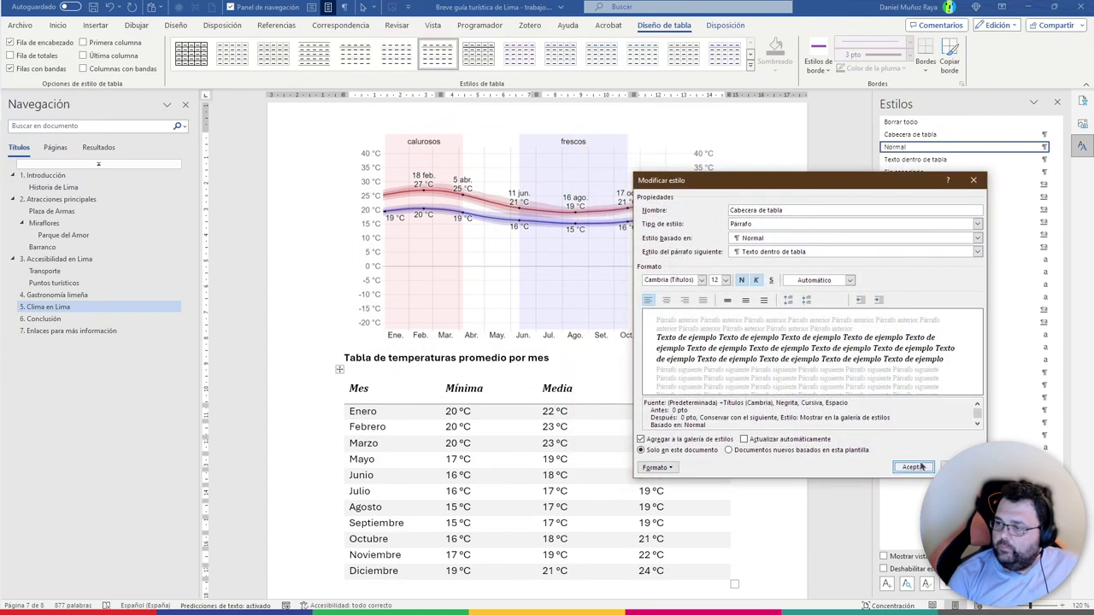
pyautogui.click(914, 463)
# Scroll through the restyled temperature table to review the tightened header and Enero–Diciembre rows
pyautogui.scroll(-1, 740, 419)
pyautogui.scroll(-3, 741, 423)
pyautogui.scroll(6, 740, 419)
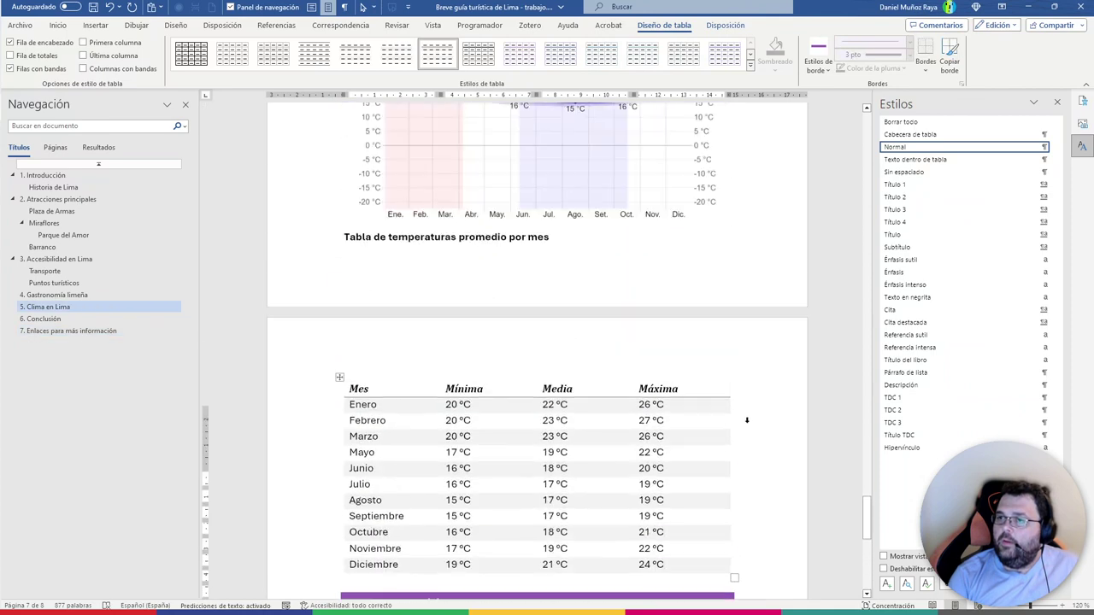
pyautogui.scroll(-1, 758, 430)
pyautogui.scroll(-2, 757, 430)
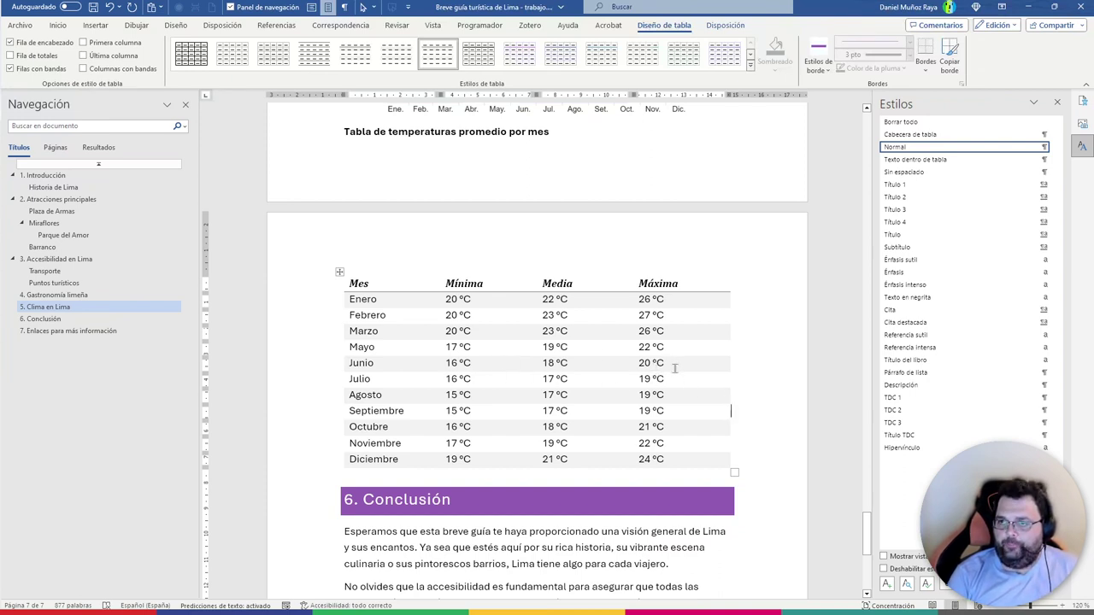
pyautogui.scroll(1, 675, 368)
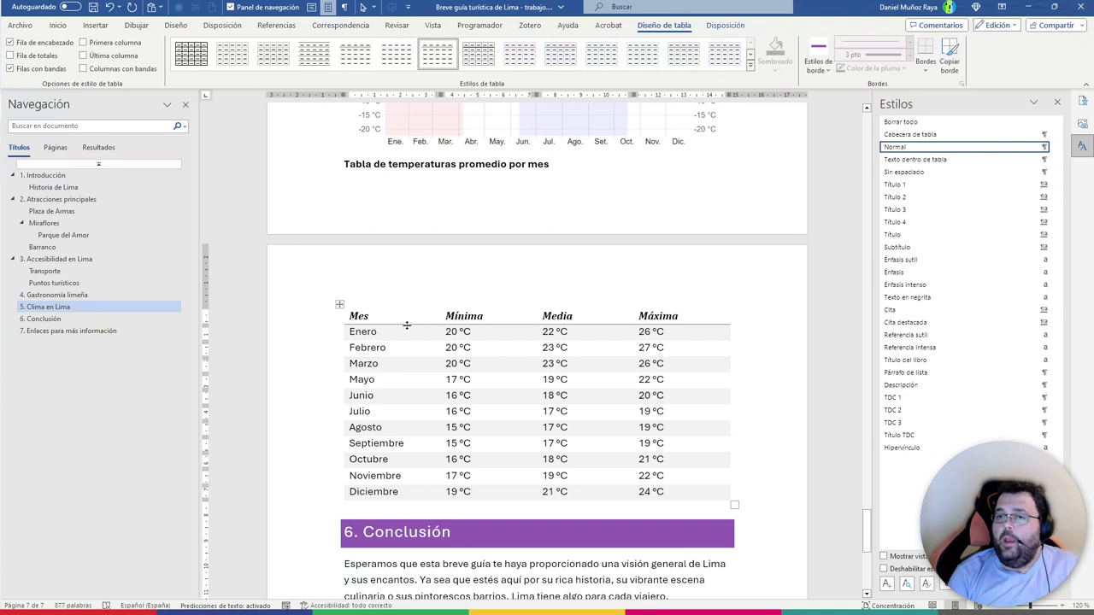
pyautogui.scroll(2, 394, 333)
pyautogui.scroll(-2, 359, 324)
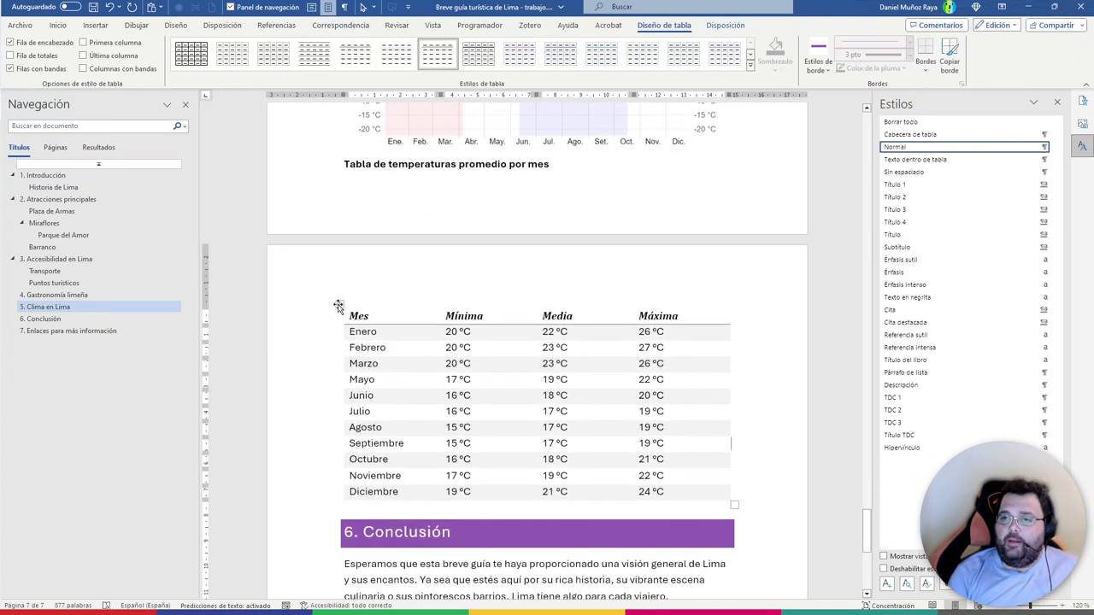
# Delete the old title line above the temperature table
pyautogui.moveTo(389, 164); pyautogui.dragTo(547, 165)
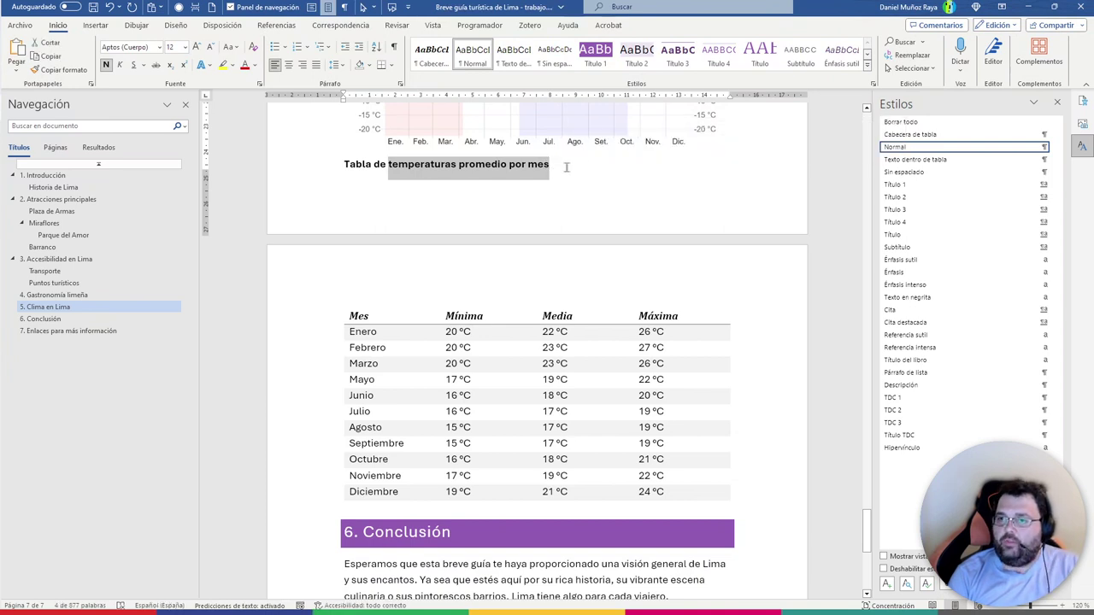
pyautogui.moveTo(549, 164); pyautogui.dragTo(383, 166)
pyautogui.press('Delete')
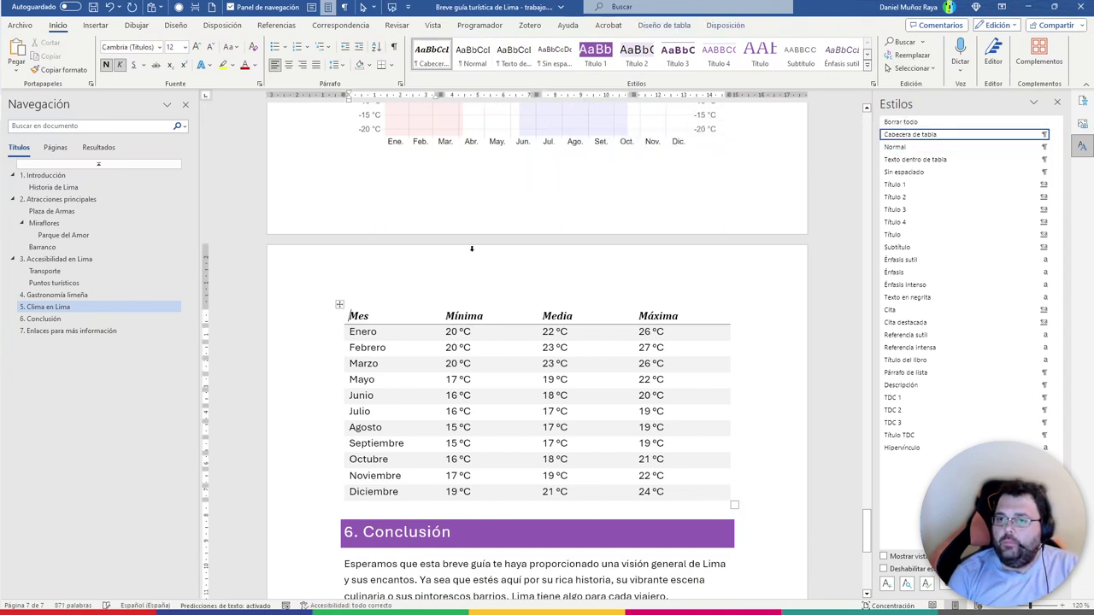
# Insert the caption 'Tabla 2: Temperaturas promedio por mes' above the table
pyautogui.rightClick(340, 304)
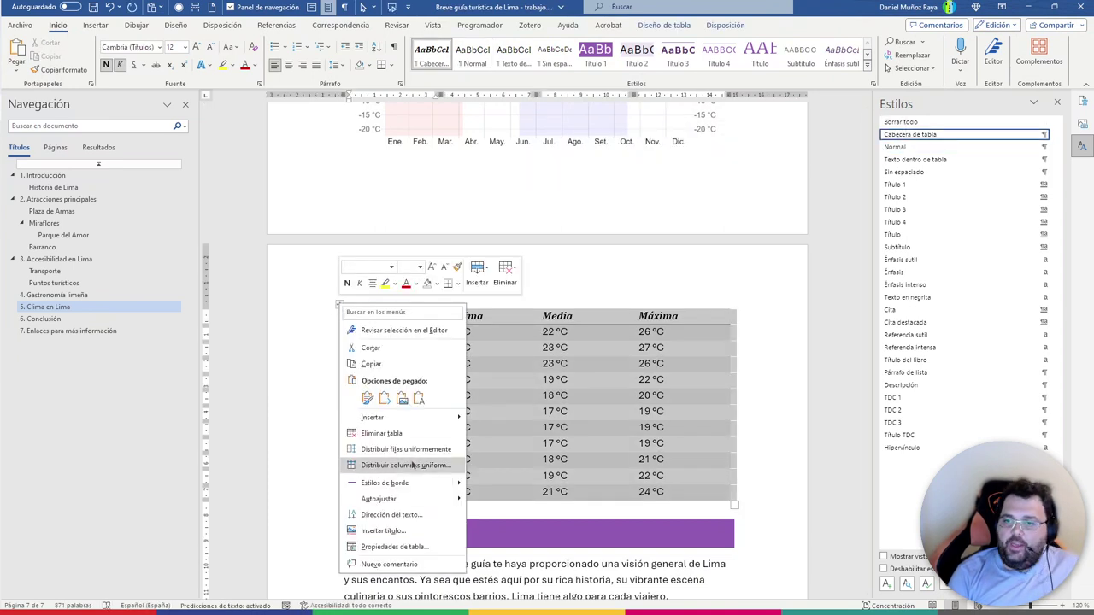
pyautogui.click(399, 531)
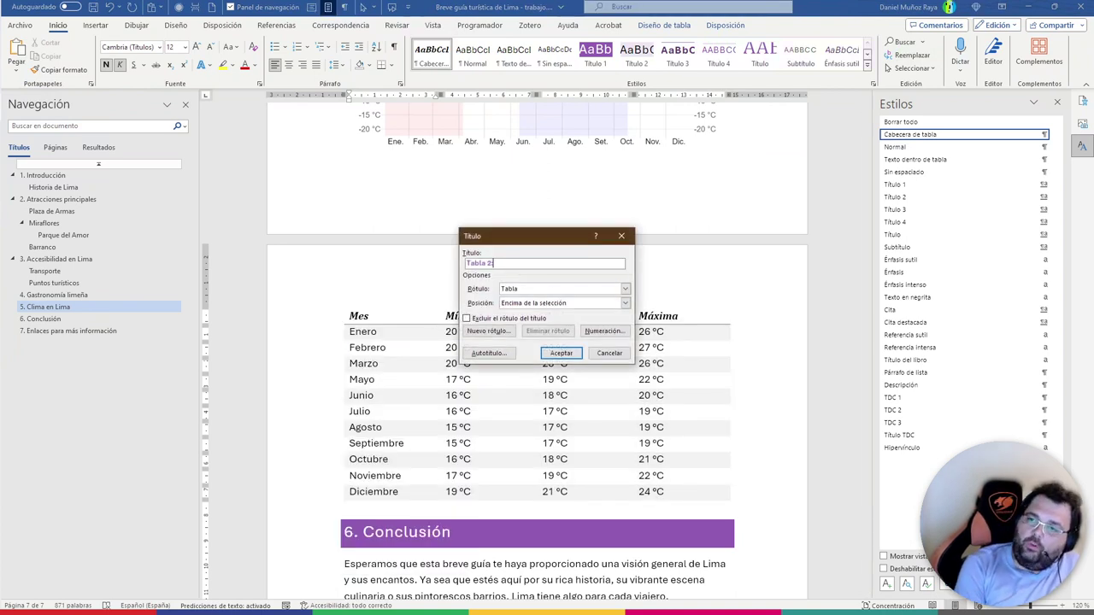
pyautogui.write(': Temperaturas promedio por mes')
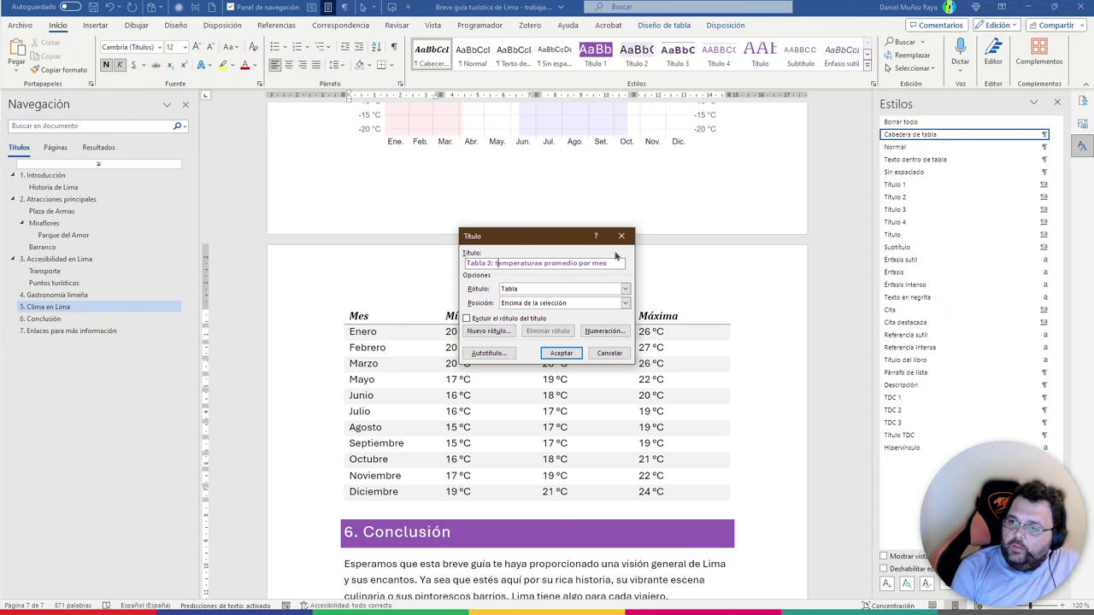
pyautogui.press('Delete')
pyautogui.write('T')
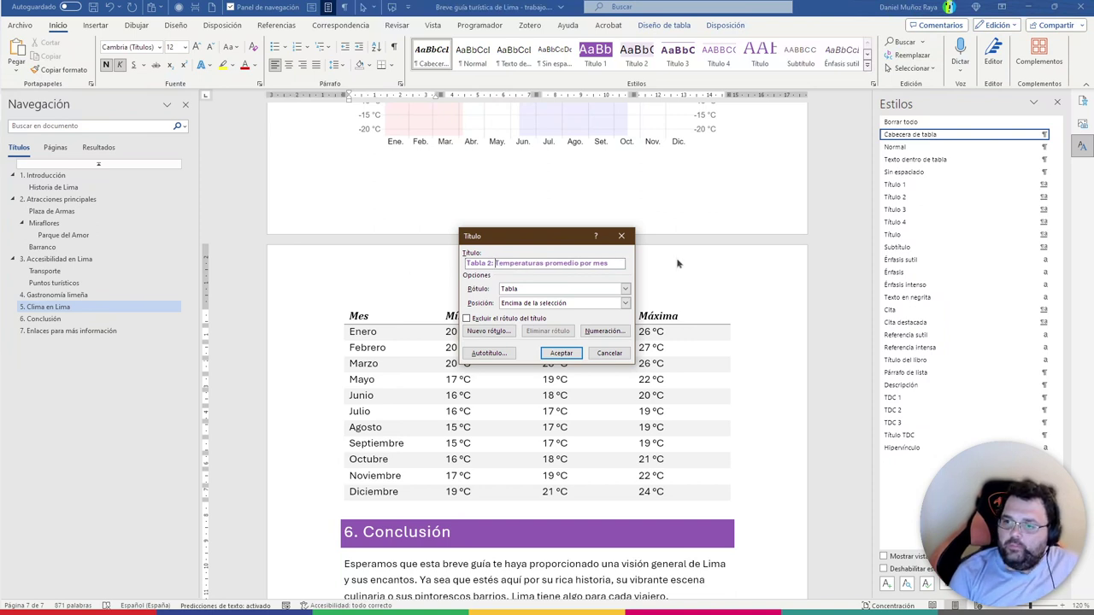
pyautogui.click(560, 353)
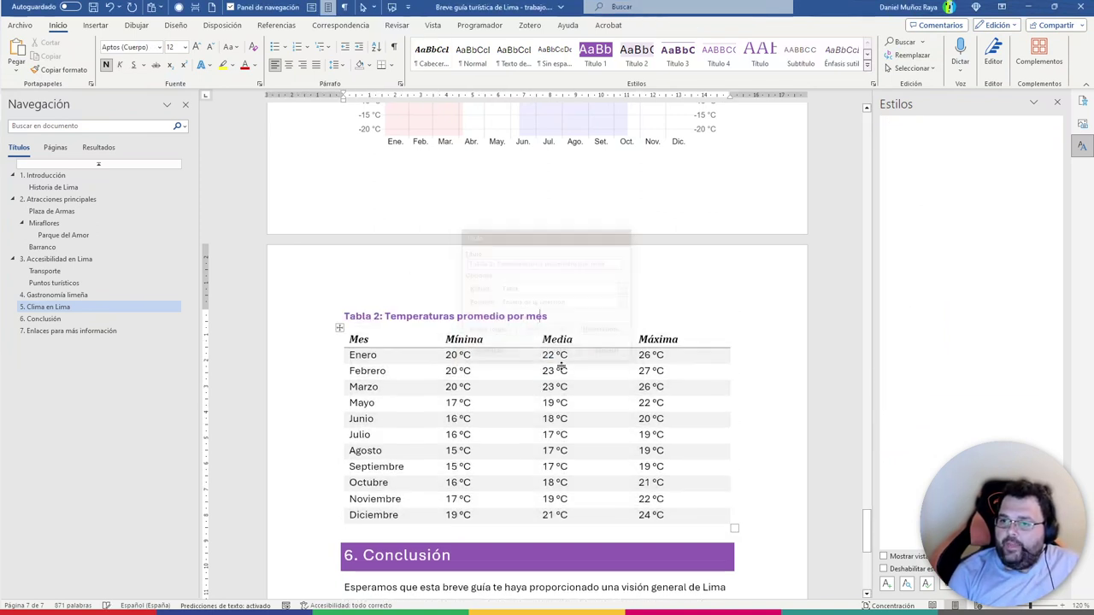
# Title the table's alt text 'Temperaturas promedio por mes' and paste a trimmed description of monthly highs and lows
pyautogui.rightClick(340, 328)
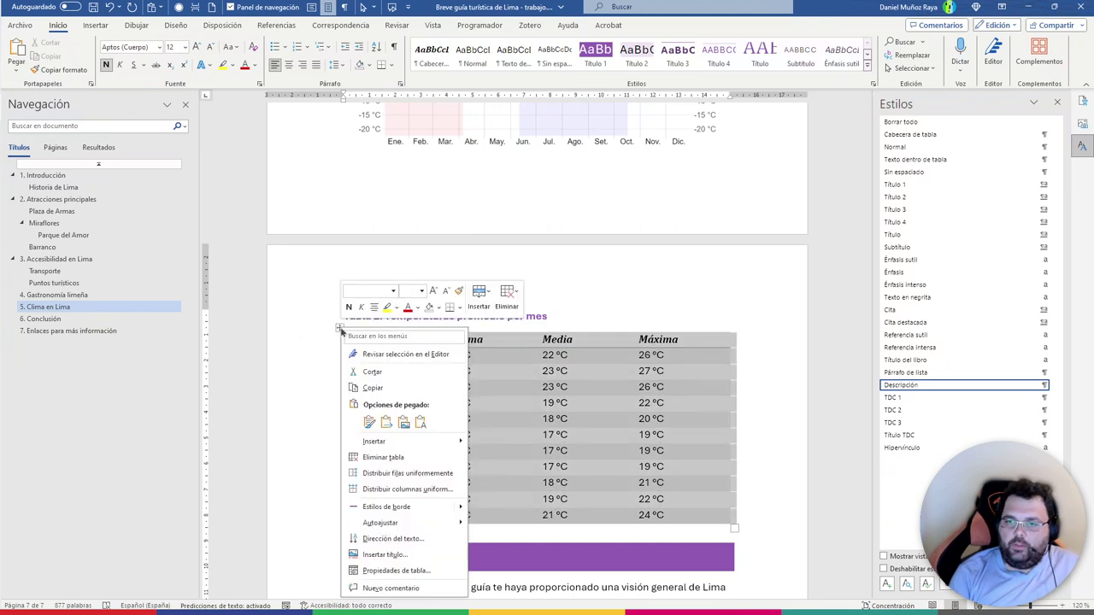
pyautogui.click(424, 571)
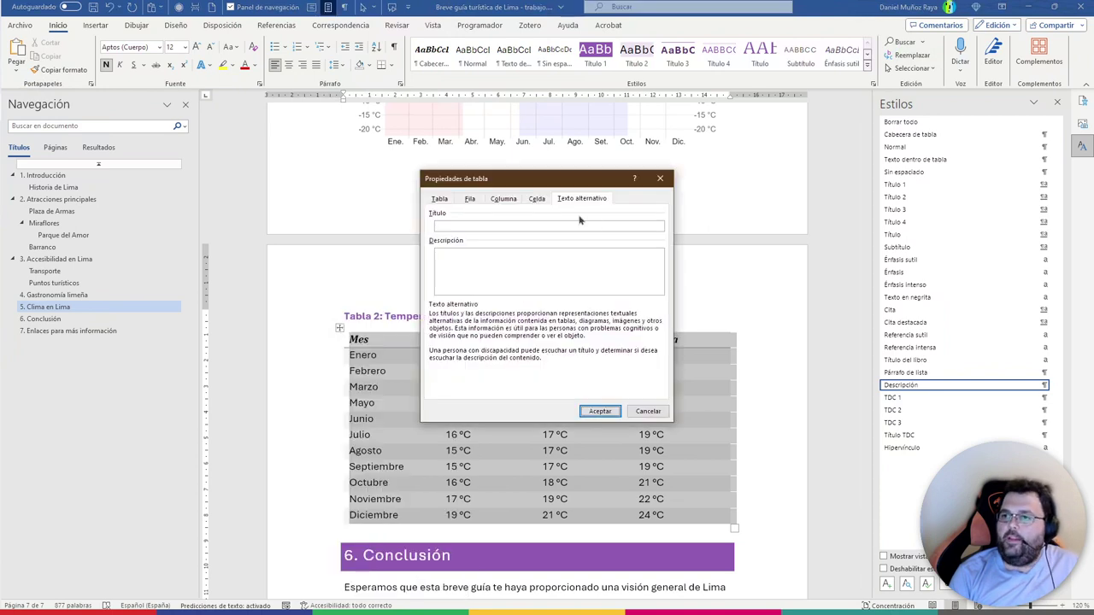
pyautogui.write('Temperaturas promedio por mes')
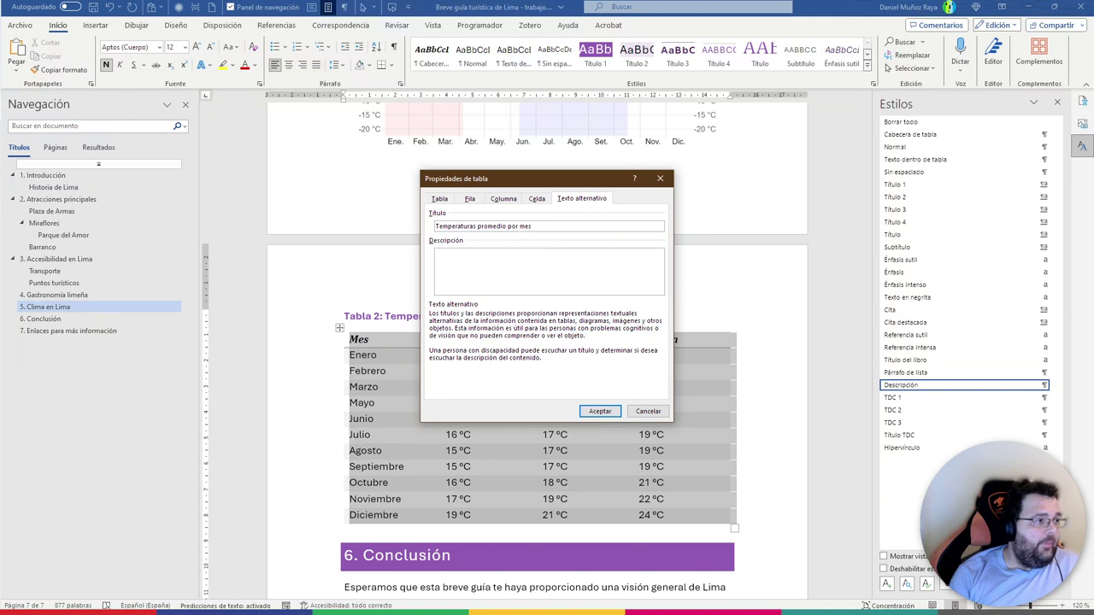
pyautogui.press('Return')
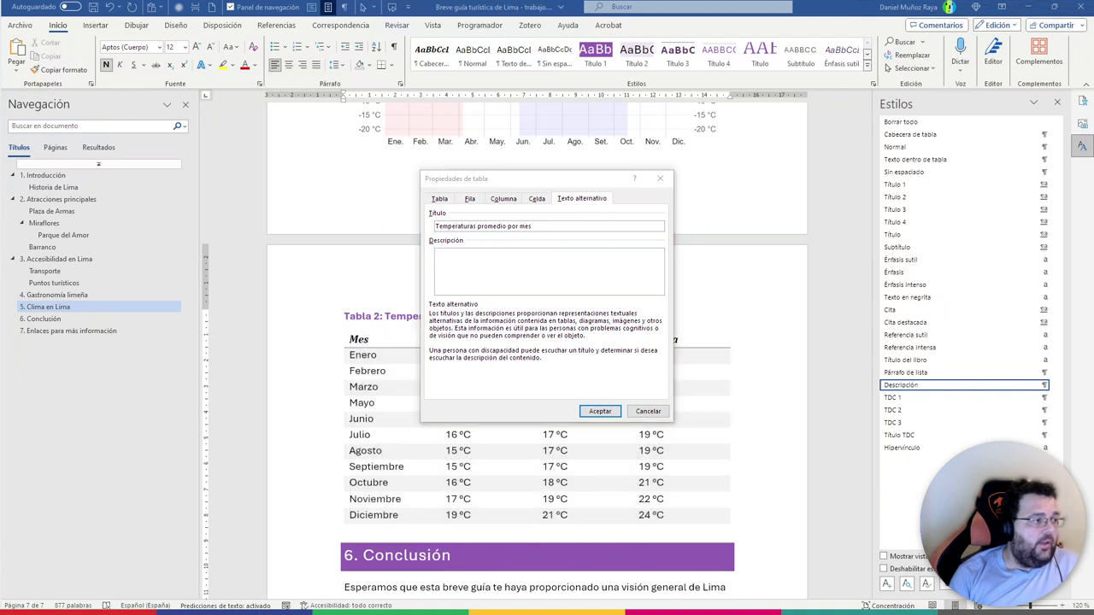
pyautogui.click(510, 261)
pyautogui.write('Tabla que muestra las temperaturas promedio máximas y mínimas de Lima por mes. Por ejemplo, en enero, la máxima es de 26 °C y la mínima de 19 °C')
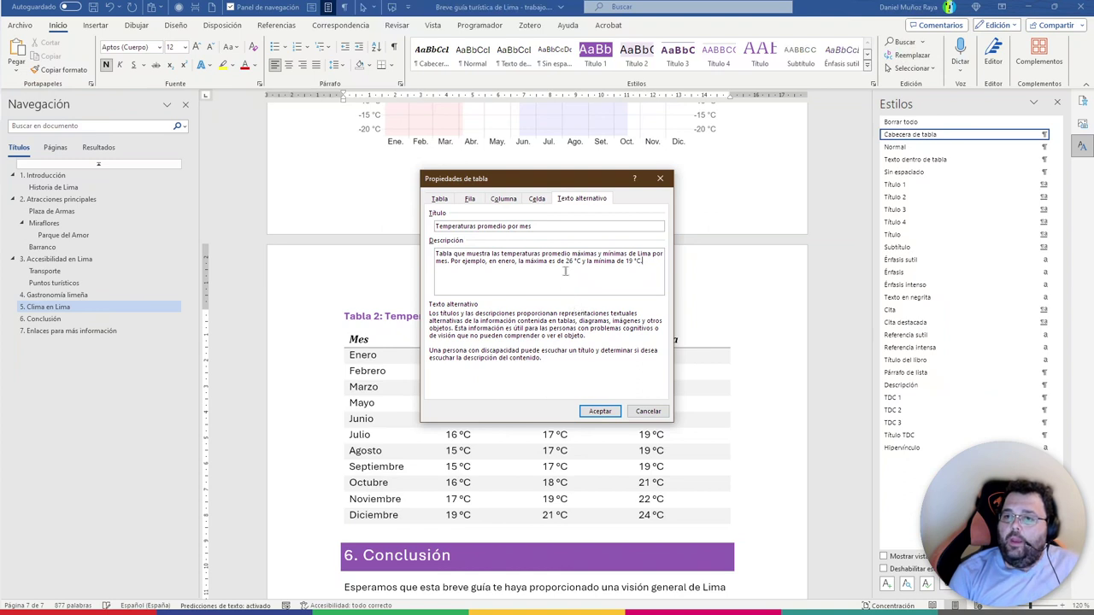
pyautogui.moveTo(586, 181); pyautogui.dragTo(748, 129)
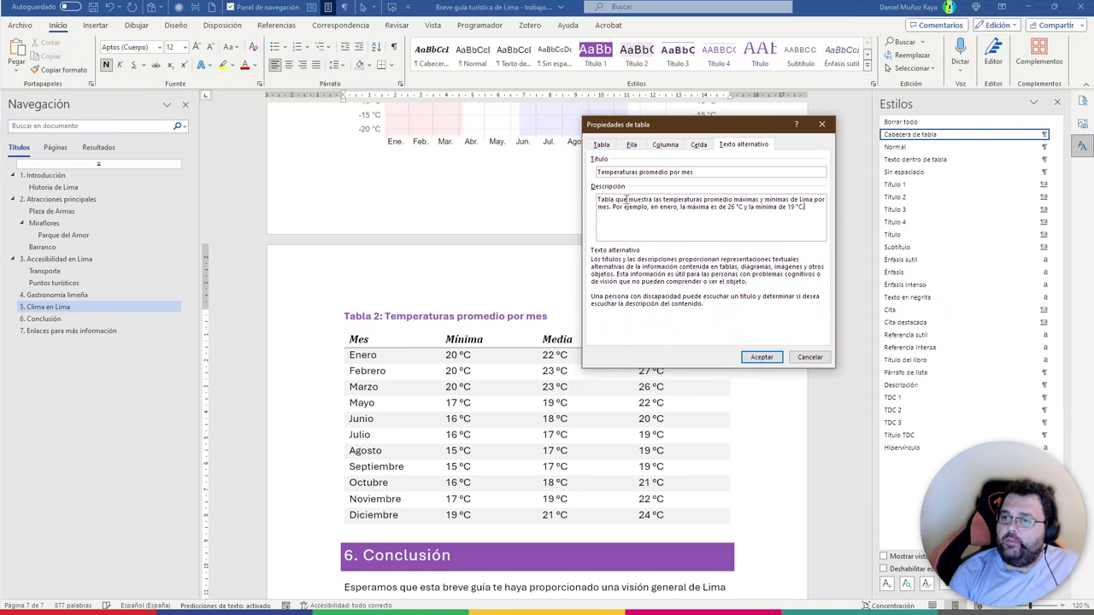
pyautogui.hotkey('shift', 'Home')
pyautogui.write('M')
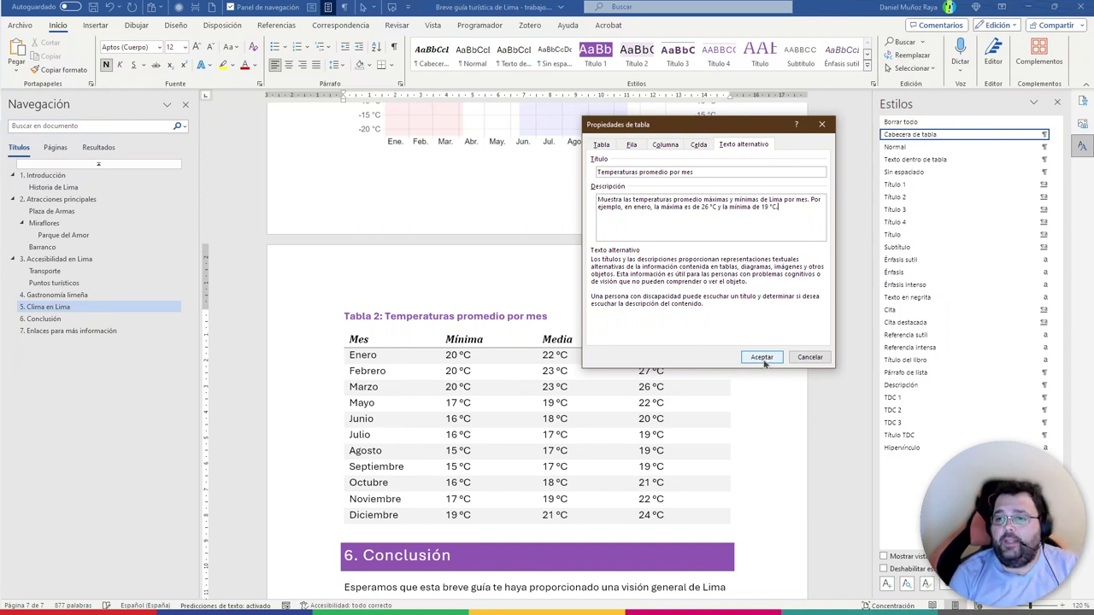
pyautogui.click(763, 358)
pyautogui.click(761, 355)
pyautogui.scroll(-1, 761, 349)
# Select the Enero and Febrero cells in the temperature table
pyautogui.scroll(-2, 761, 349)
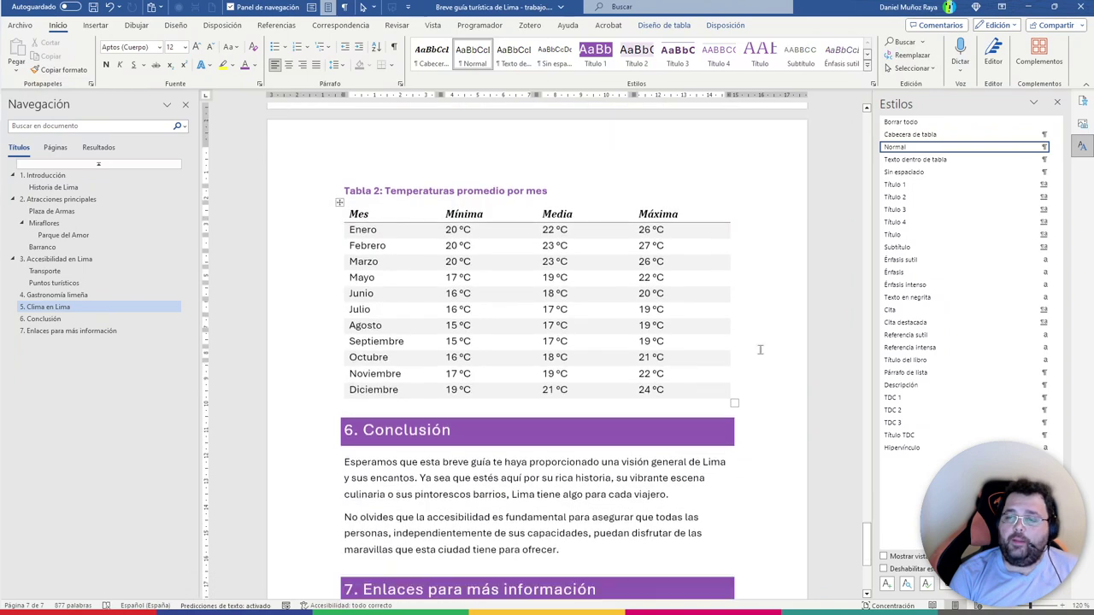
pyautogui.scroll(1, 764, 337)
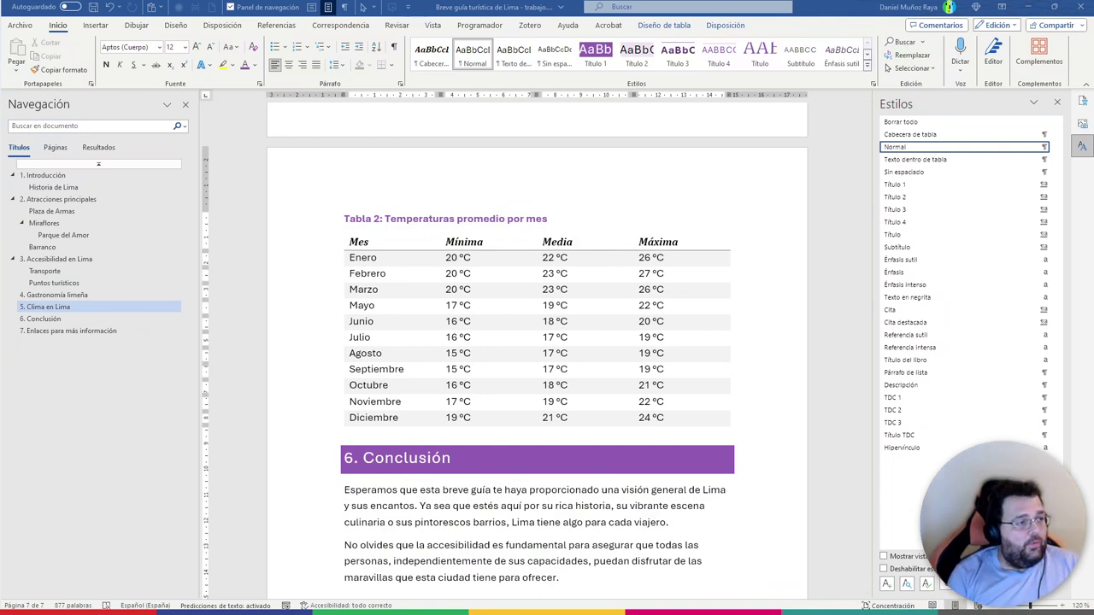
pyautogui.scroll(2, 553, 358)
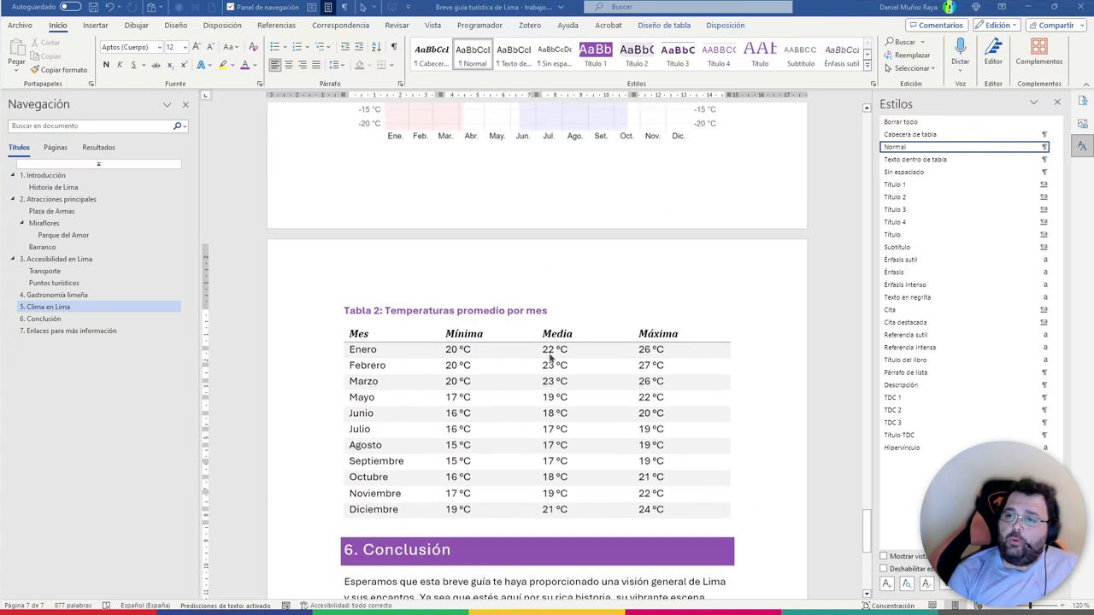
pyautogui.scroll(4, 548, 349)
pyautogui.scroll(-3, 548, 349)
pyautogui.scroll(-1, 536, 359)
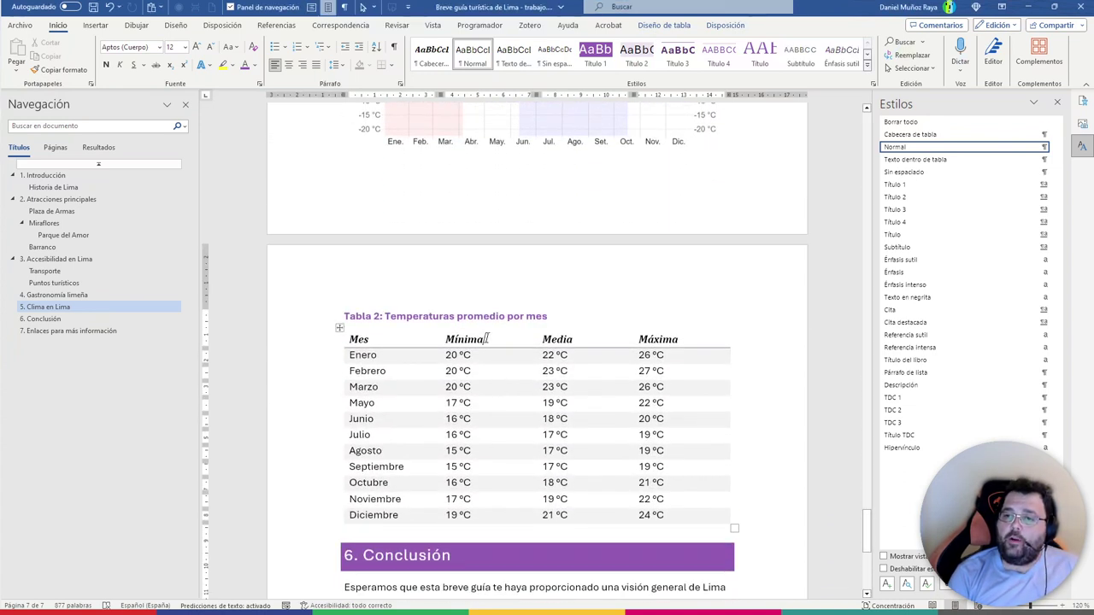
pyautogui.moveTo(484, 339); pyautogui.dragTo(351, 336)
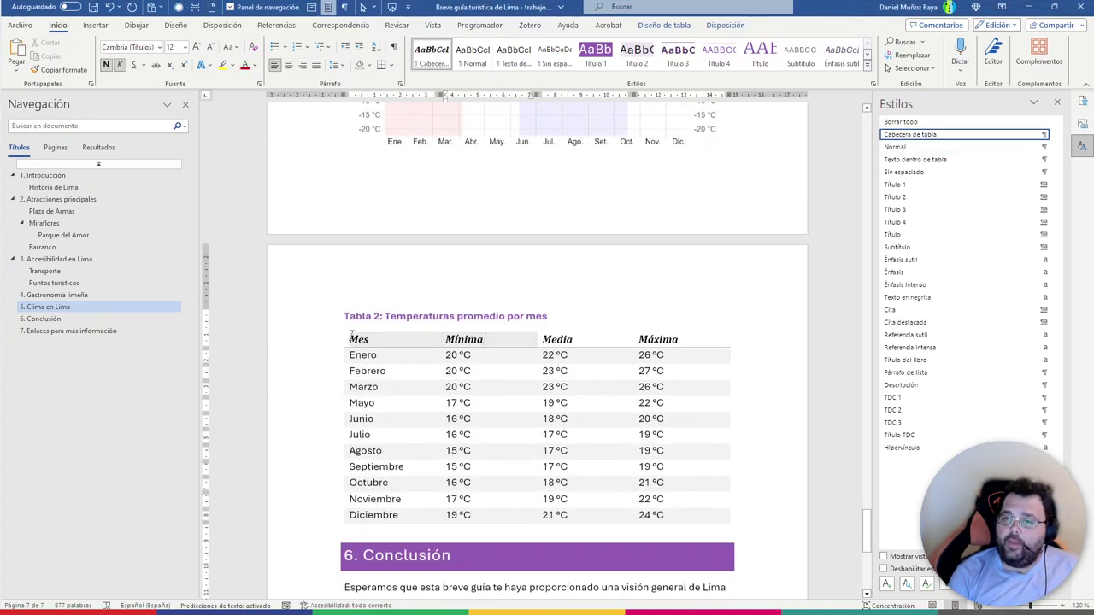
pyautogui.click(483, 403)
pyautogui.moveTo(393, 356); pyautogui.dragTo(388, 371)
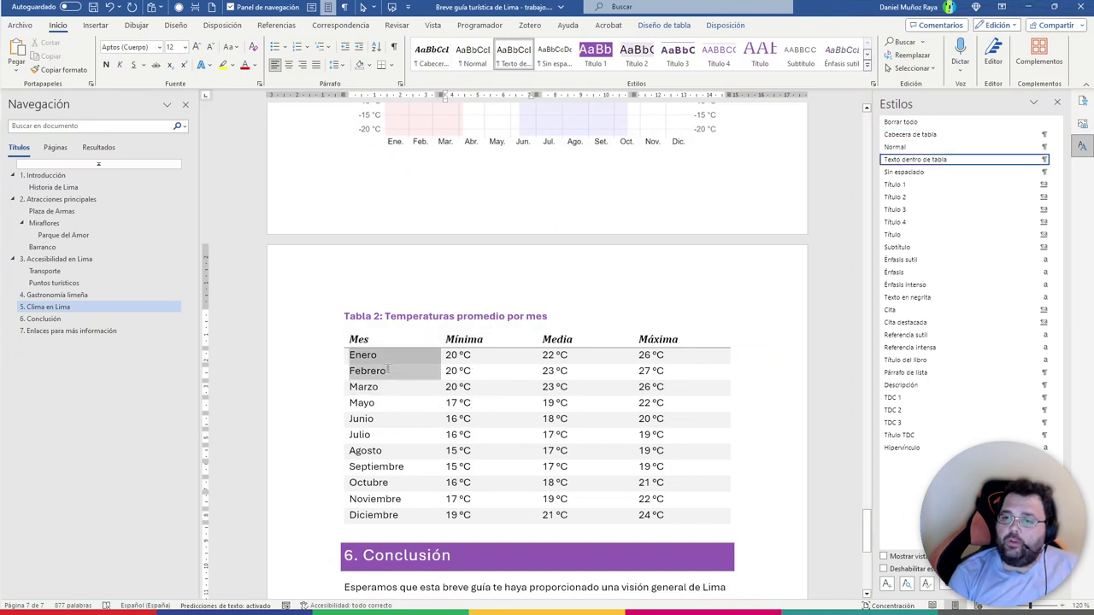
# View the Diseño de tabla and Disposición options, leaving the cells unmerged
pyautogui.click(655, 26)
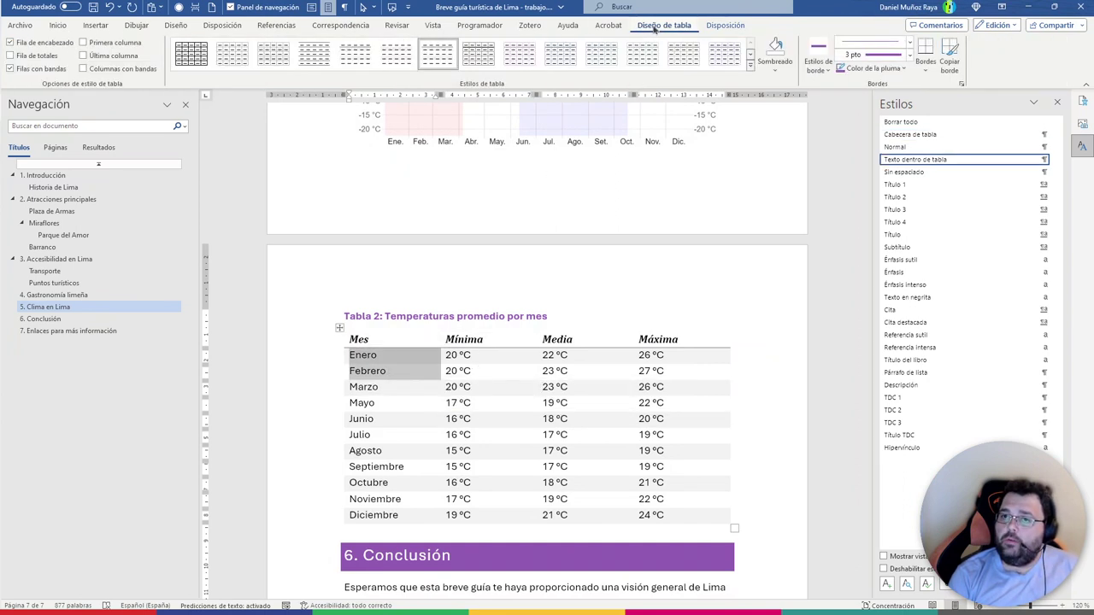
pyautogui.click(719, 28)
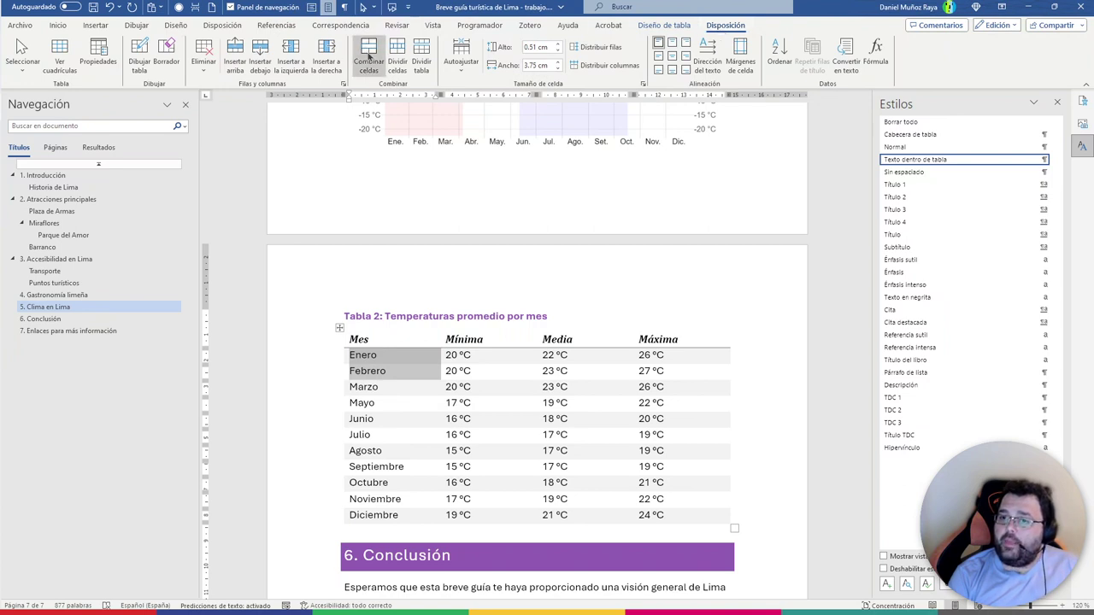
pyautogui.click(409, 356)
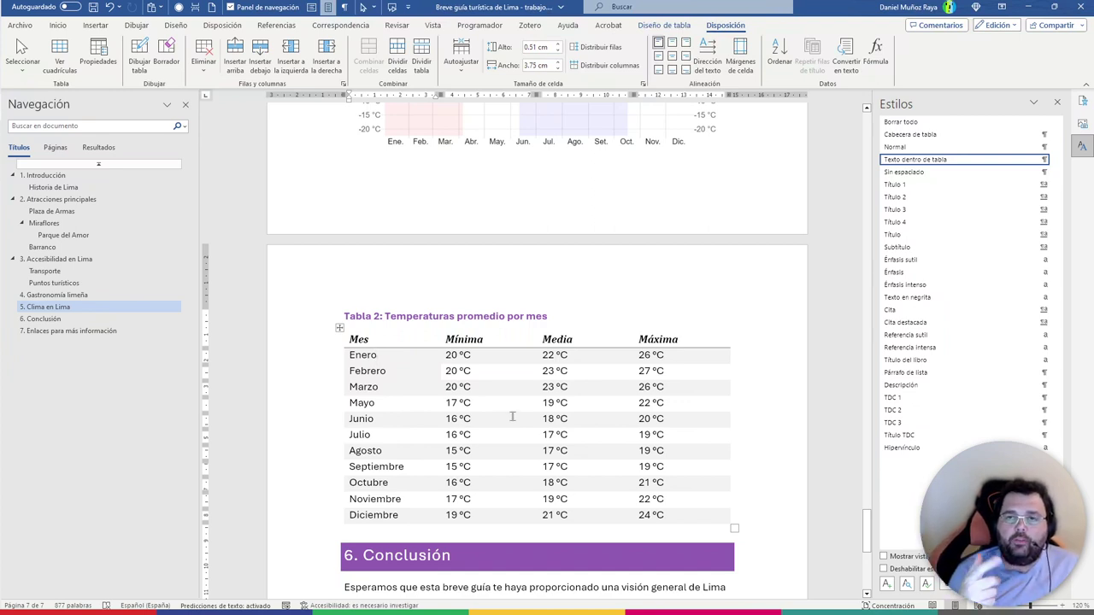
pyautogui.hotkey('shift', 'Down')
# Use the Navigation pane headings to reach Transporte under 3. Accesibilidad en Lima
pyautogui.click(422, 380)
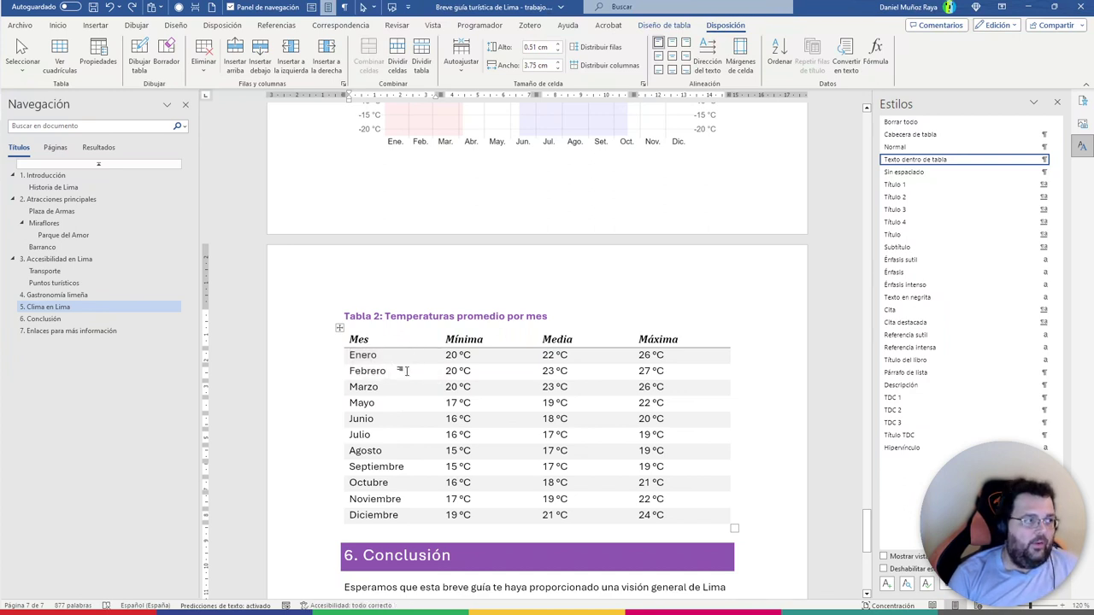
pyautogui.scroll(1, 418, 377)
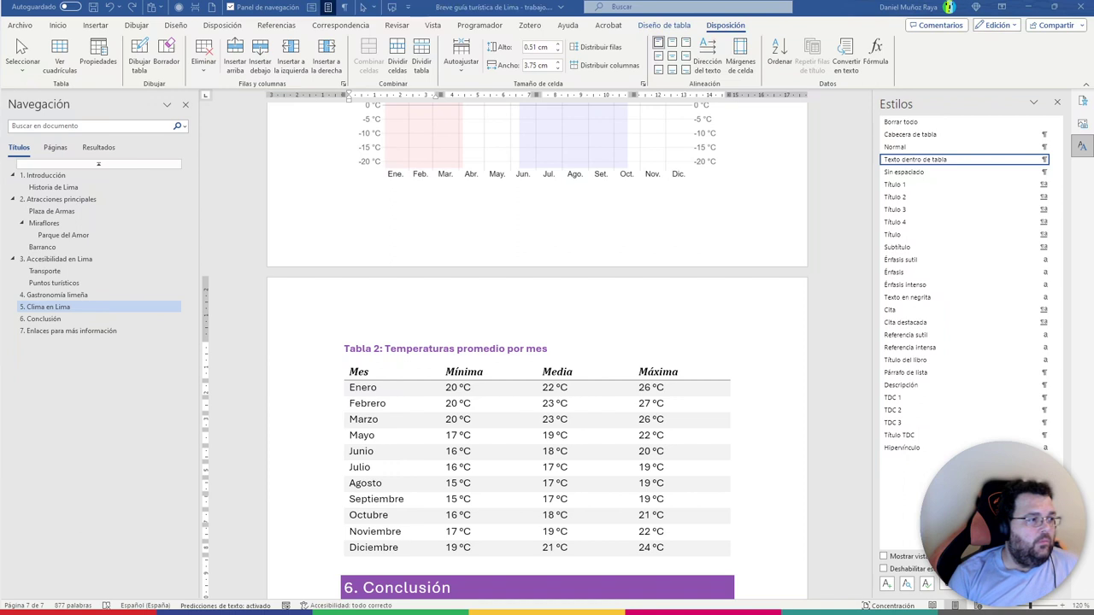
pyautogui.click(60, 176)
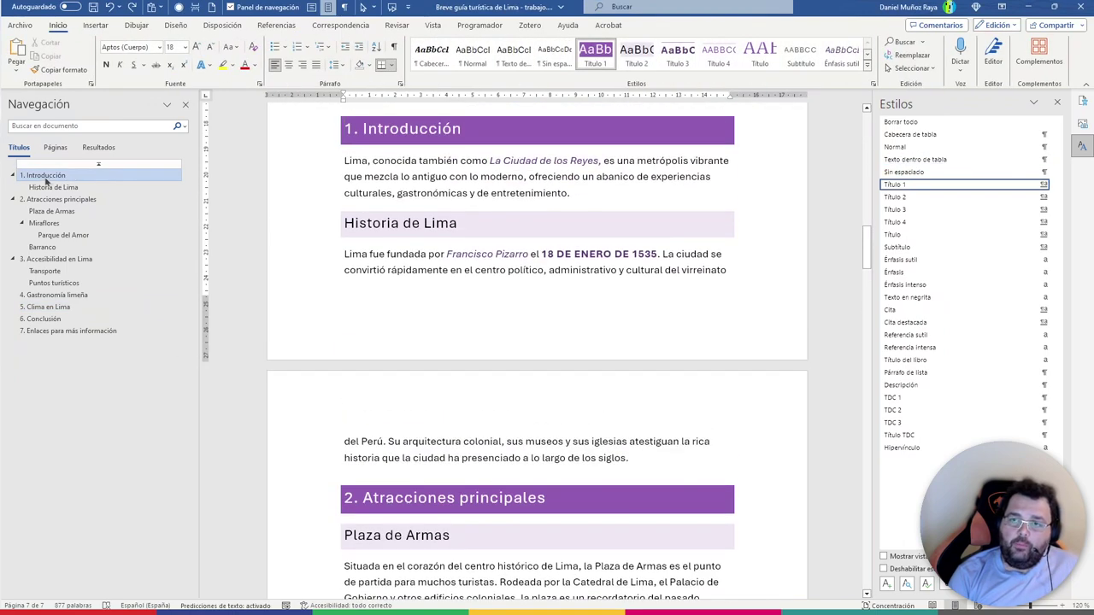
pyautogui.click(56, 201)
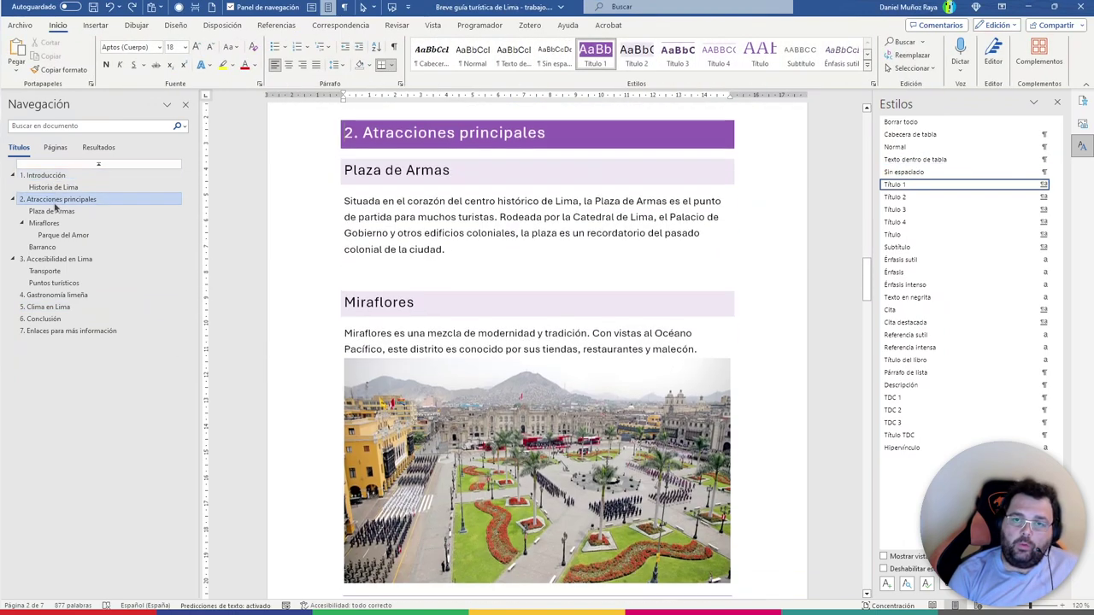
pyautogui.click(53, 260)
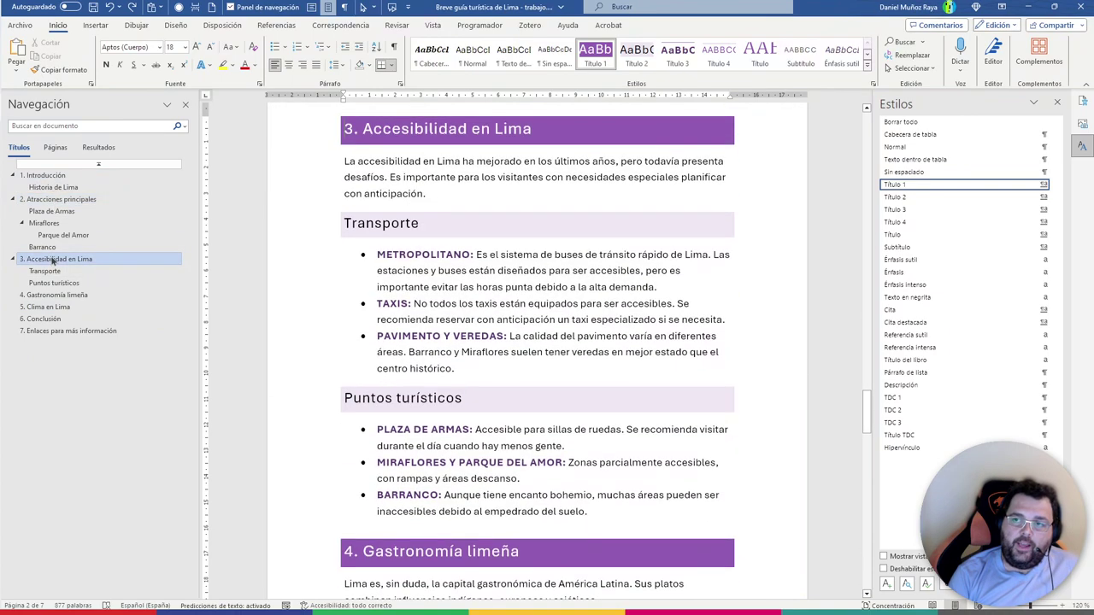
pyautogui.click(50, 295)
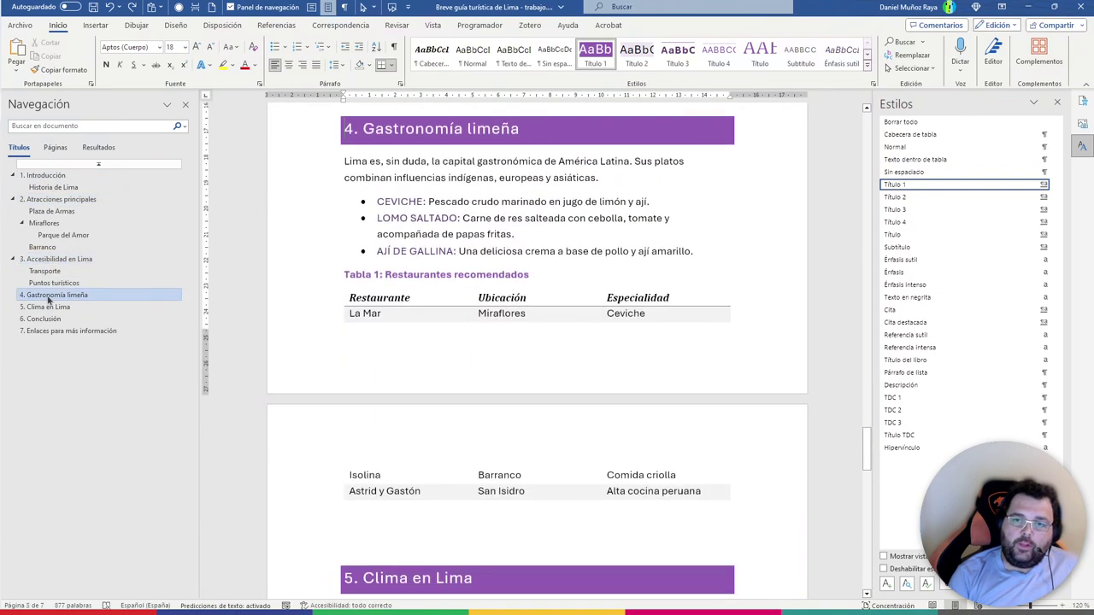
pyautogui.click(58, 259)
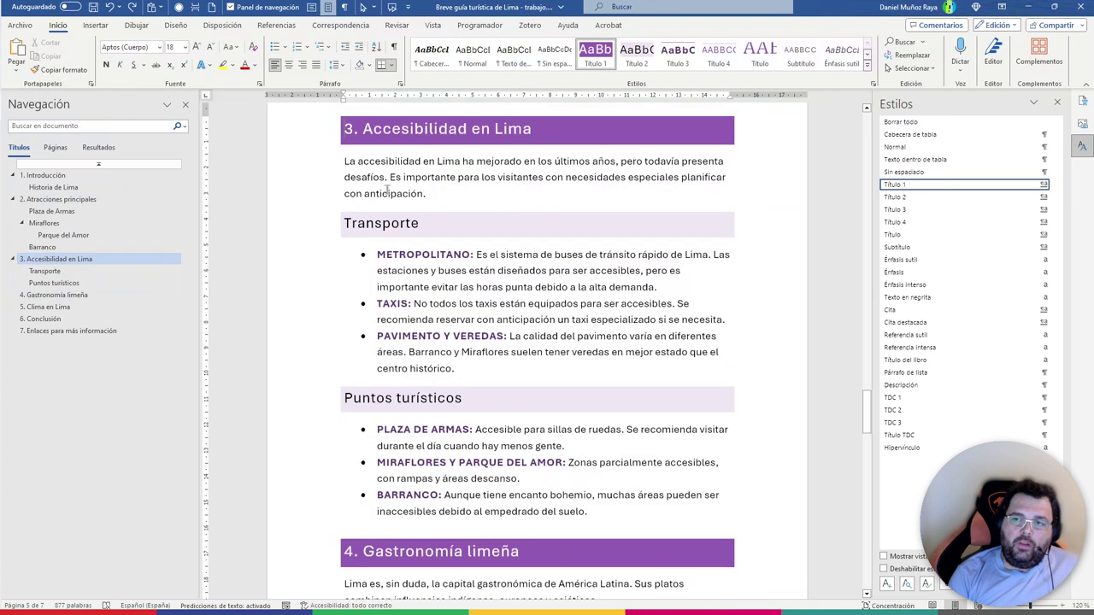
pyautogui.click(346, 224)
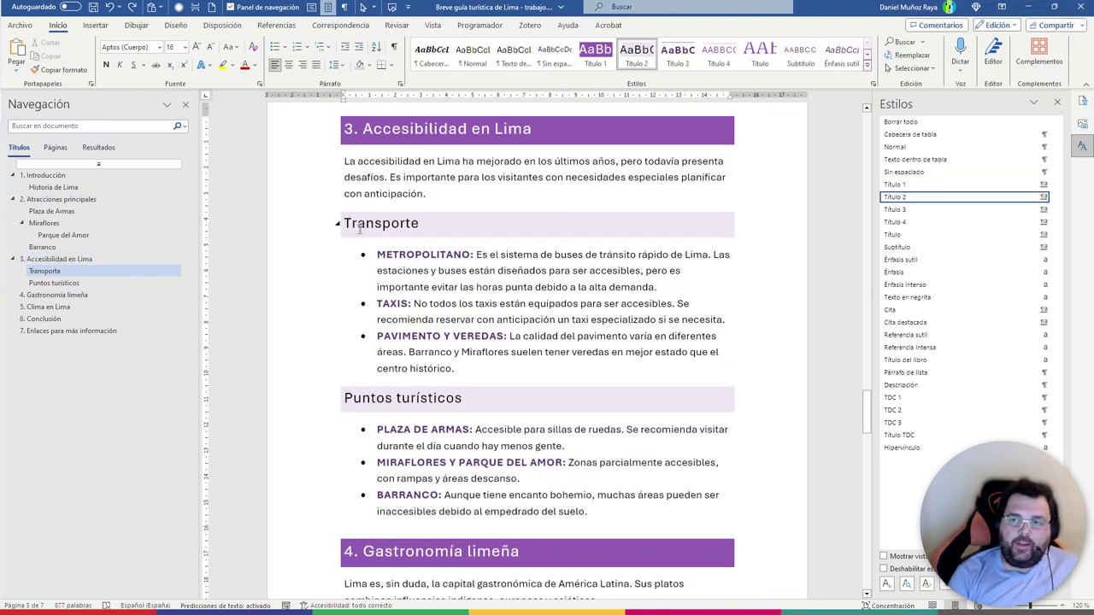
pyautogui.scroll(-2, 395, 223)
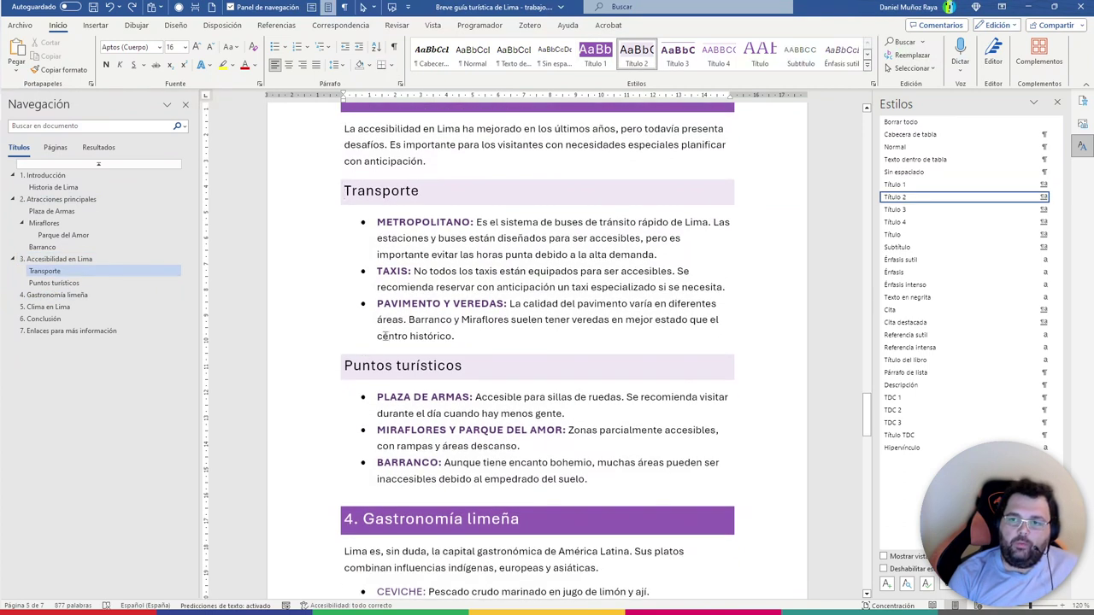
pyautogui.scroll(3, 350, 434)
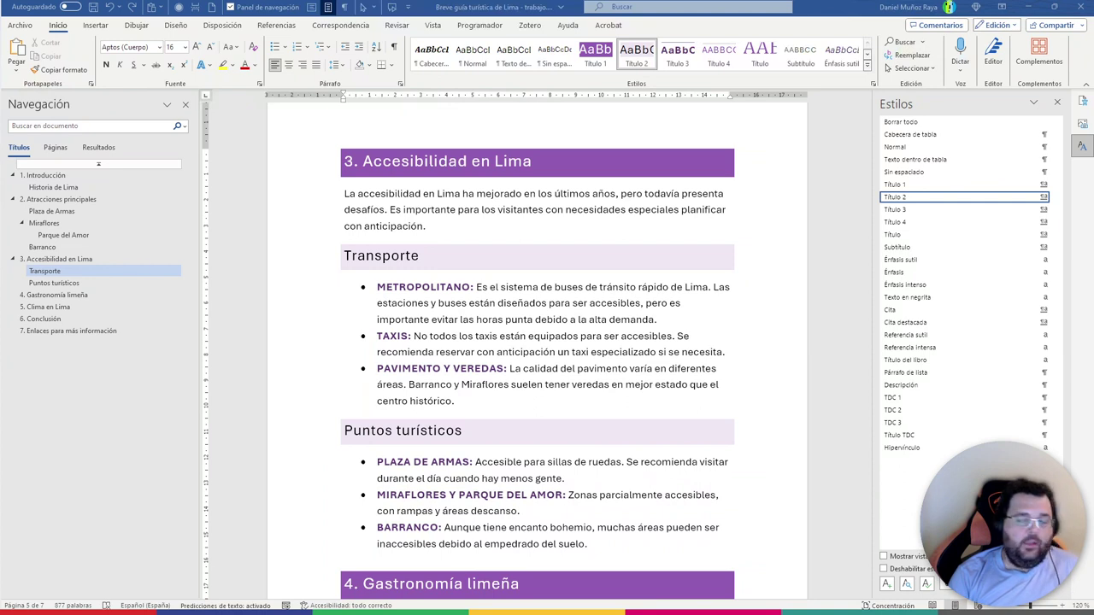
# Show all document properties on Archivo > Información and start editing the Título field
pyautogui.click(20, 26)
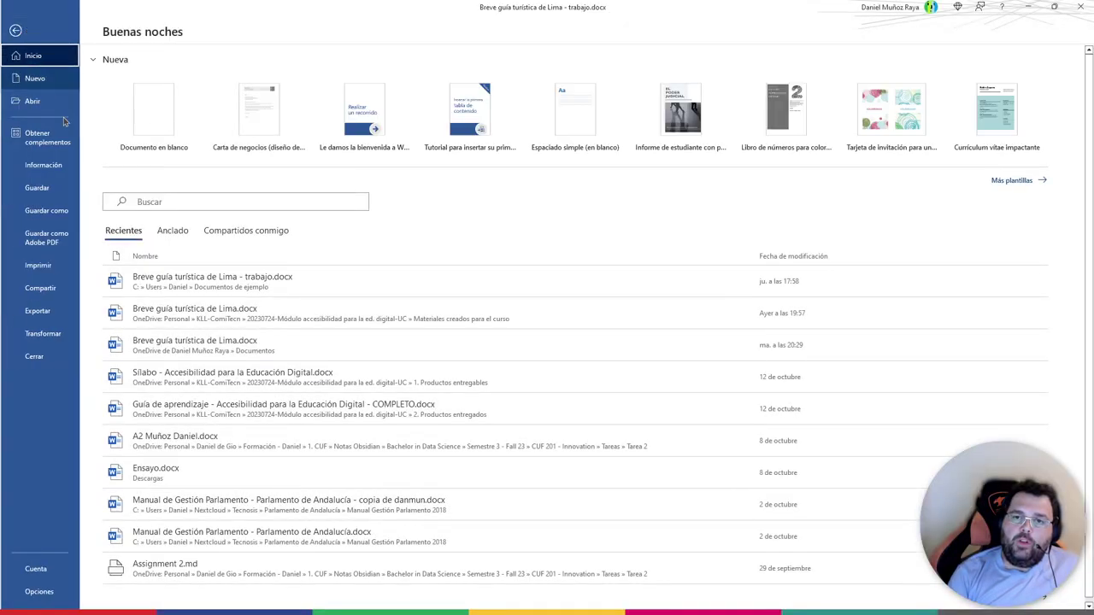
pyautogui.click(45, 166)
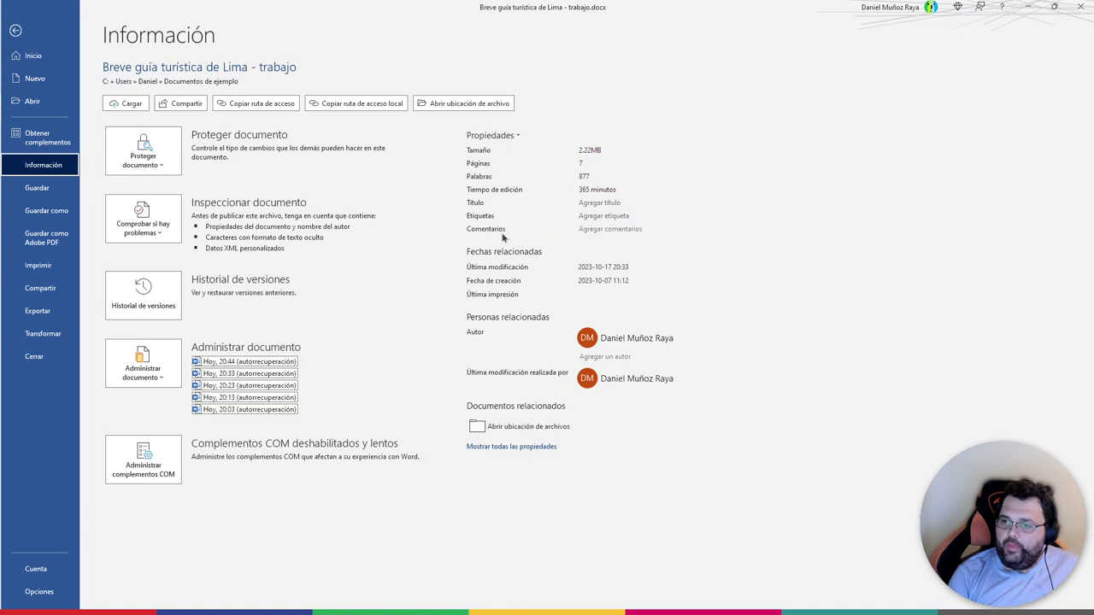
pyautogui.click(505, 447)
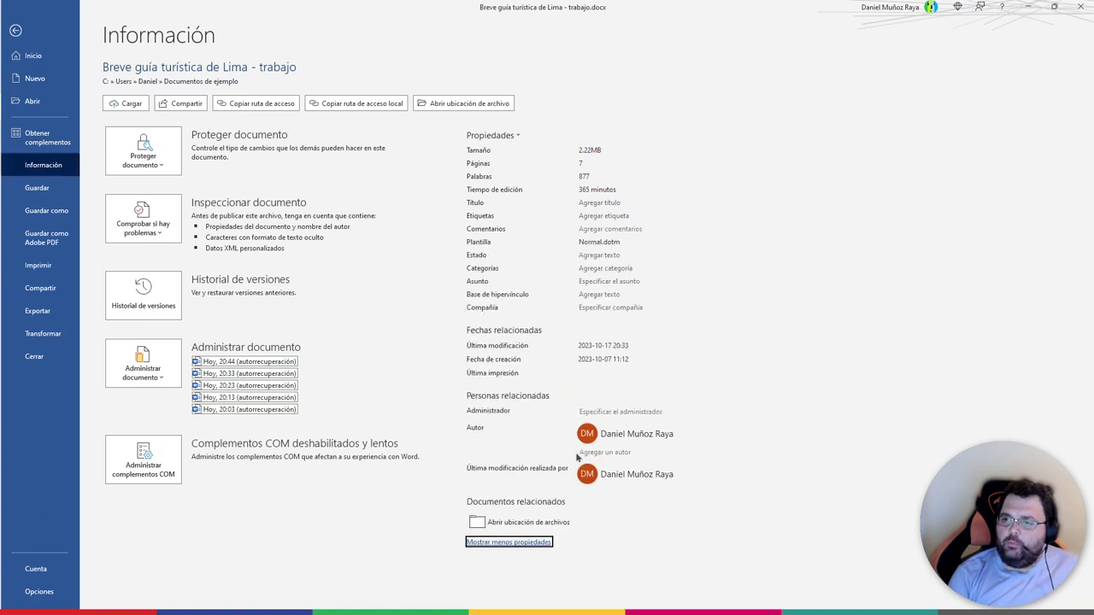
pyautogui.click(598, 202)
pyautogui.write('B')
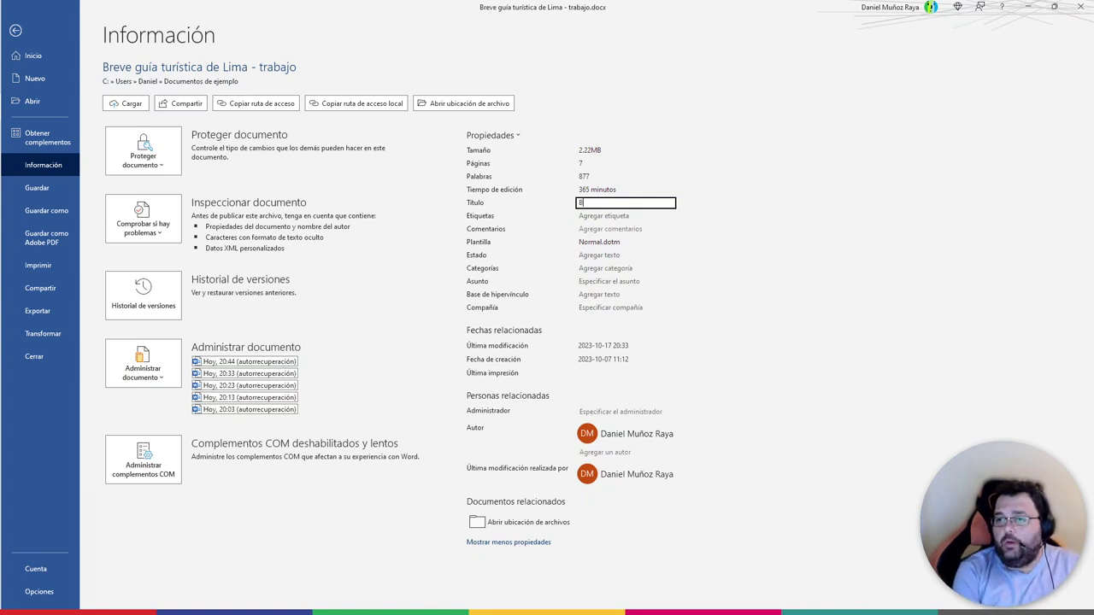
# Enter title Breve guía turística de Lima and tags turismo, Lima, Perú, accesibilidad, then start the comment
pyautogui.write('reve guía turística de Lima')
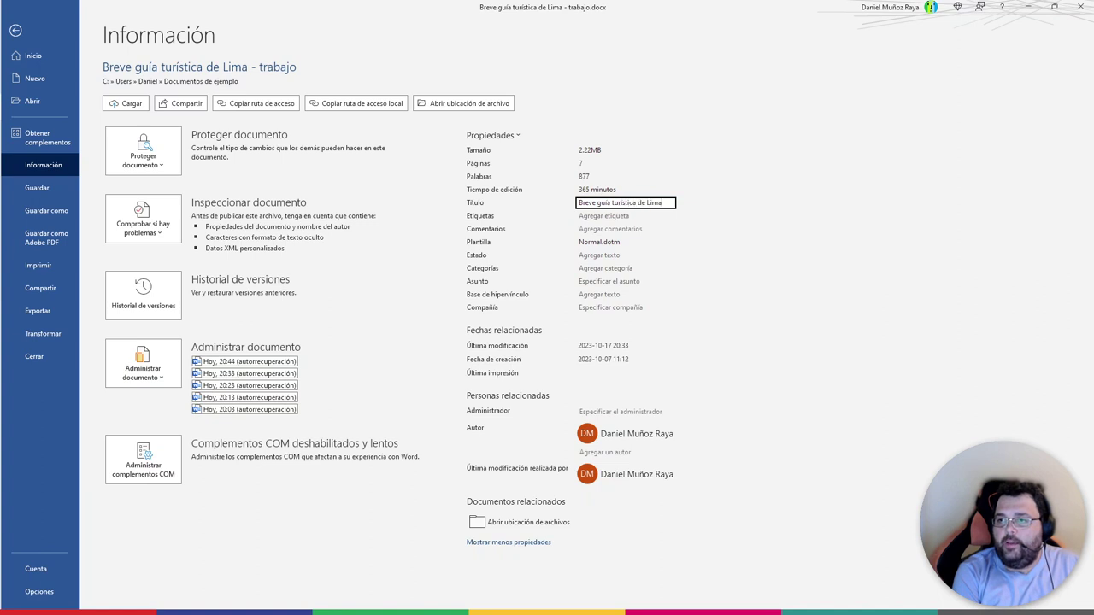
pyautogui.press('Tab')
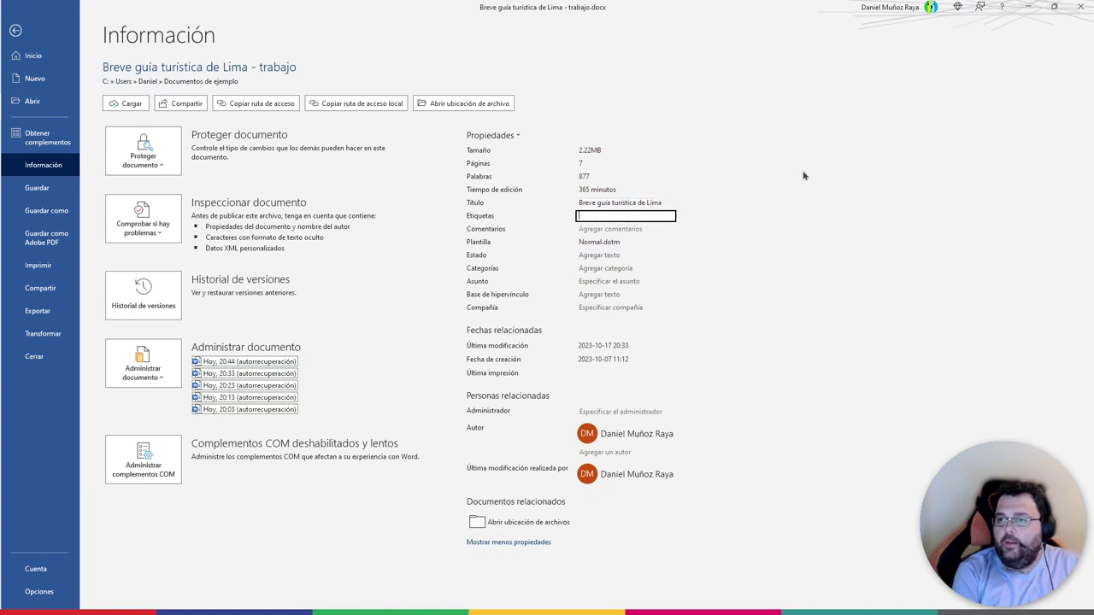
pyautogui.write('turismo, Lima, Perú, accesibili')
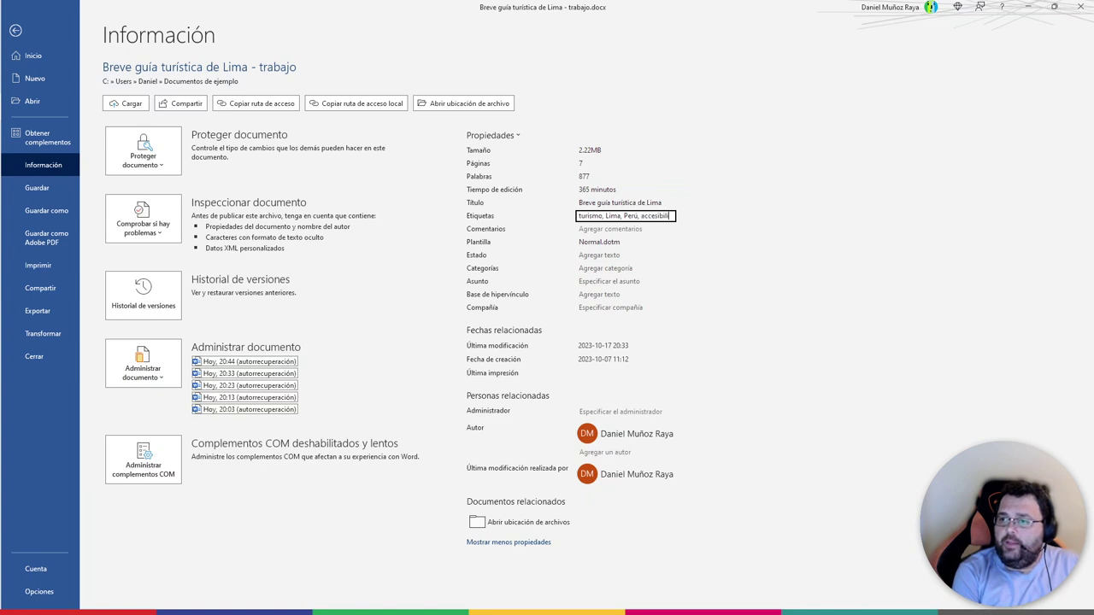
pyautogui.write('dad, accesible')
pyautogui.press('Tab')
pyautogui.write('Este documento pretende s')
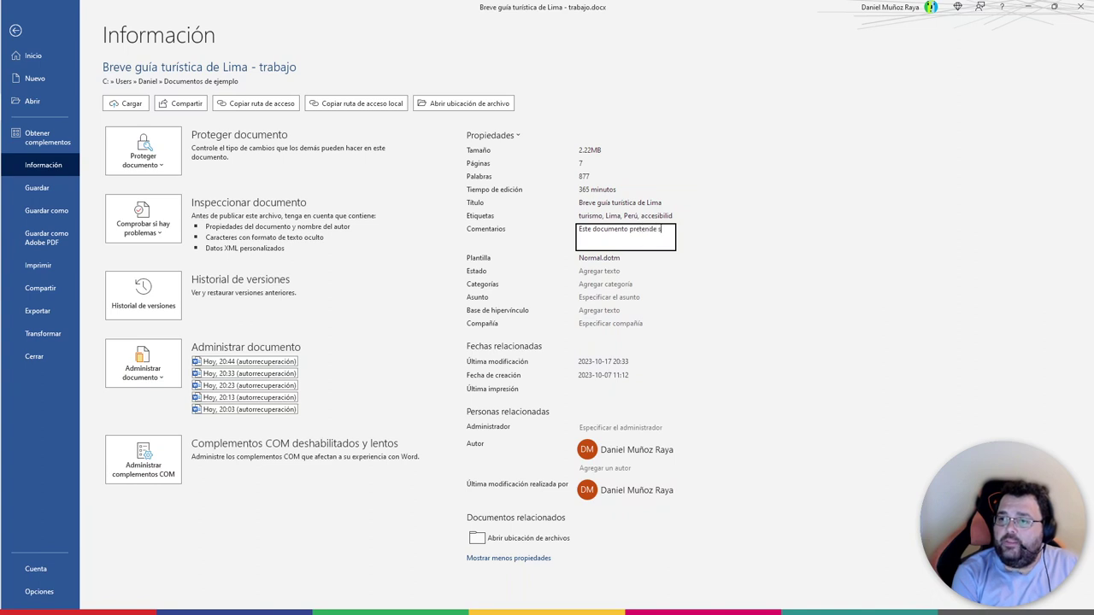
pyautogui.write('er una pequeña guía a')
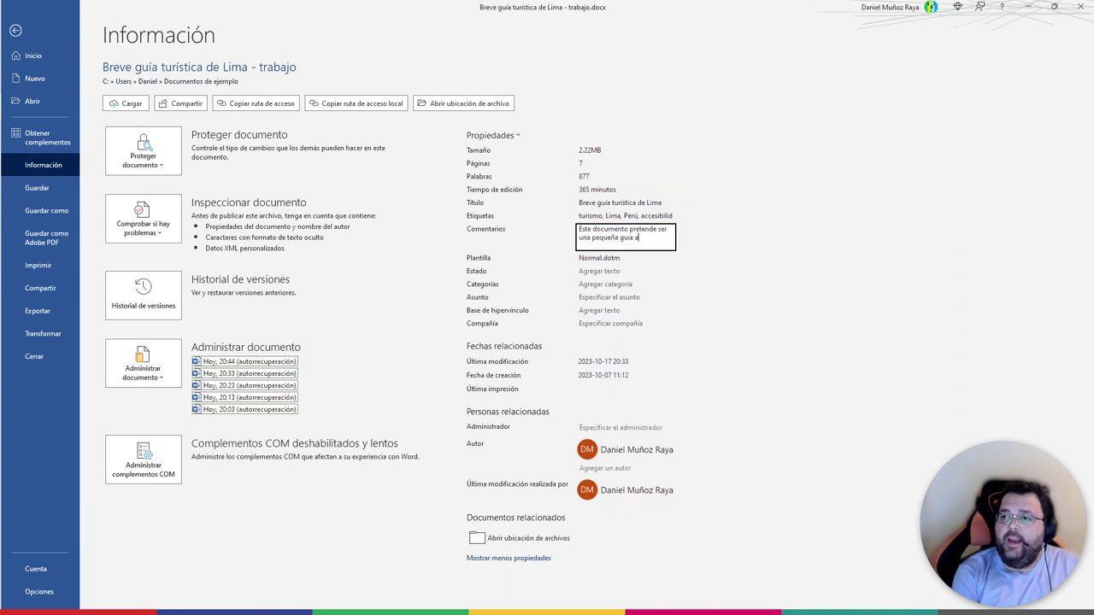
pyautogui.write('ccesible sobre el turismo en Lima')
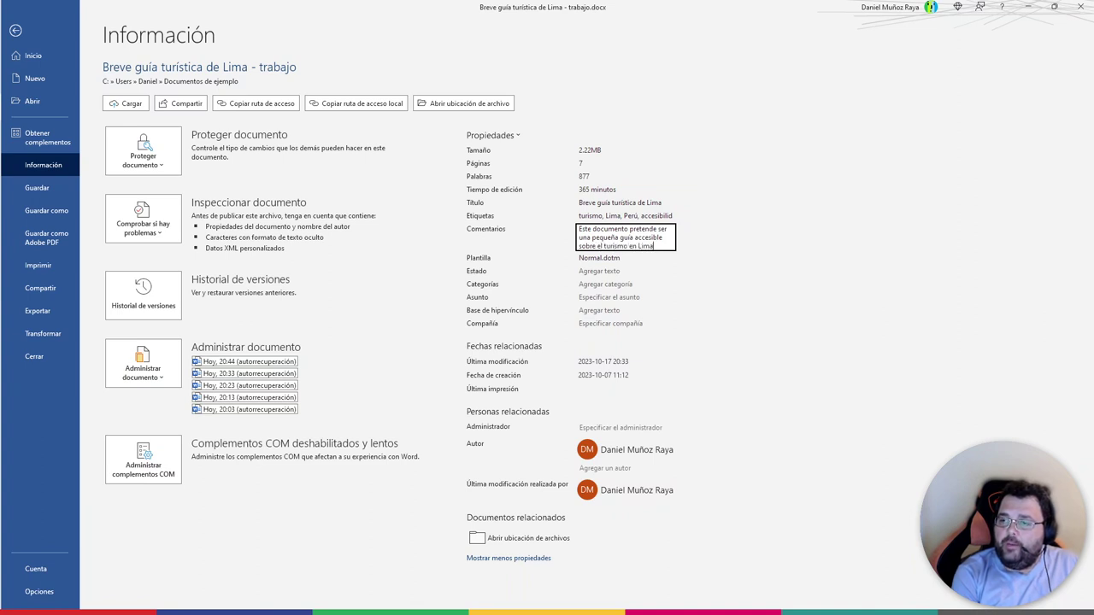
pyautogui.write('ú.')
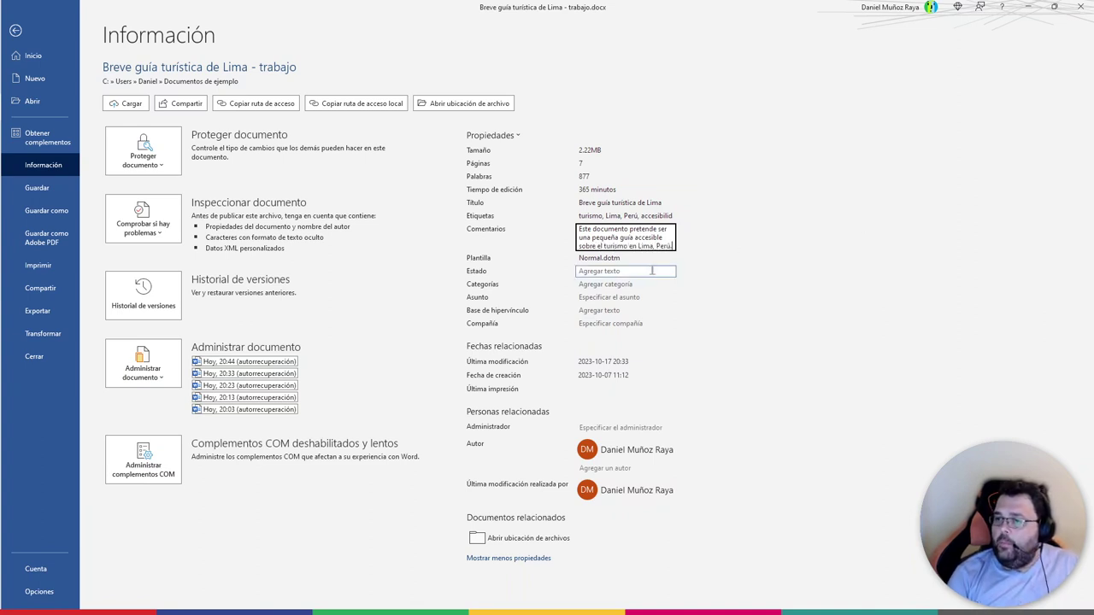
# Enter categories Turismo, accesibilidad, subject Turismo en Lima, and the Kipu Llaxta association as company
pyautogui.click(624, 271)
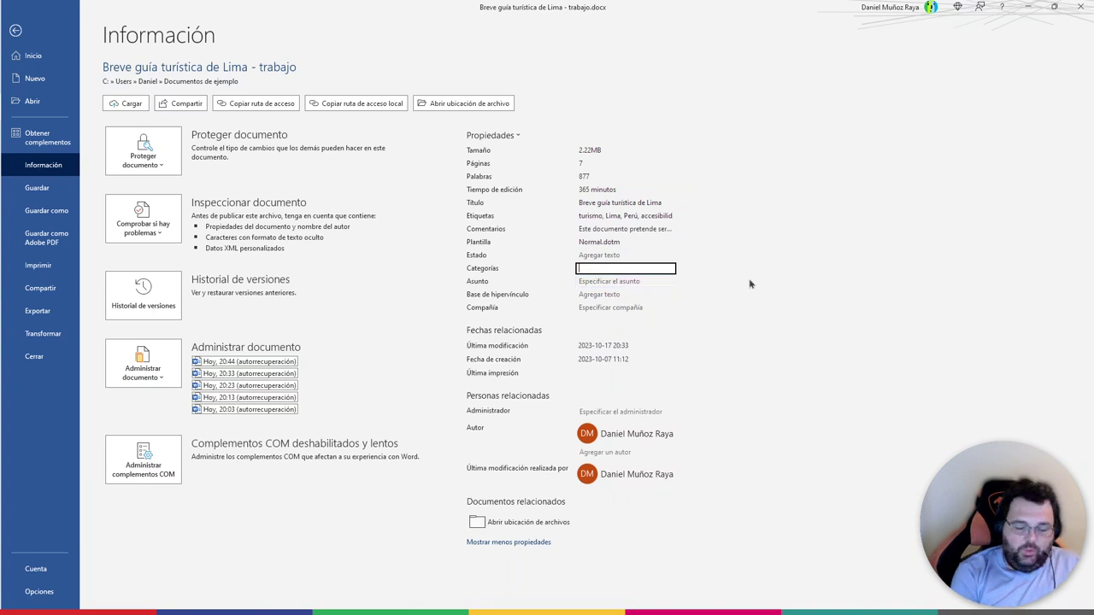
pyautogui.write('Turismo, ac')
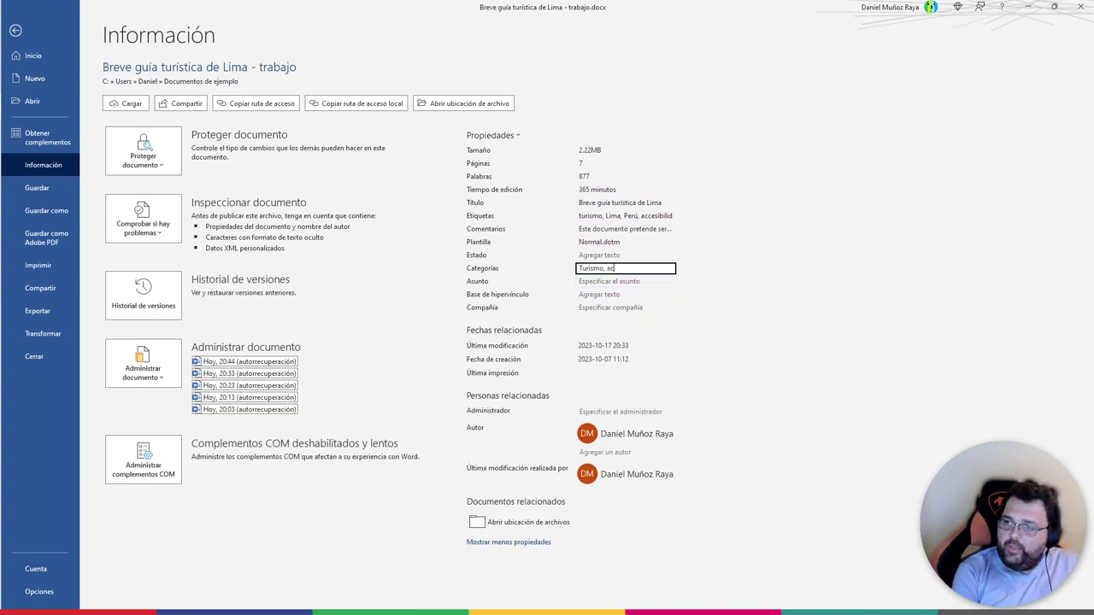
pyautogui.write('cesibilidad')
pyautogui.press('Tab')
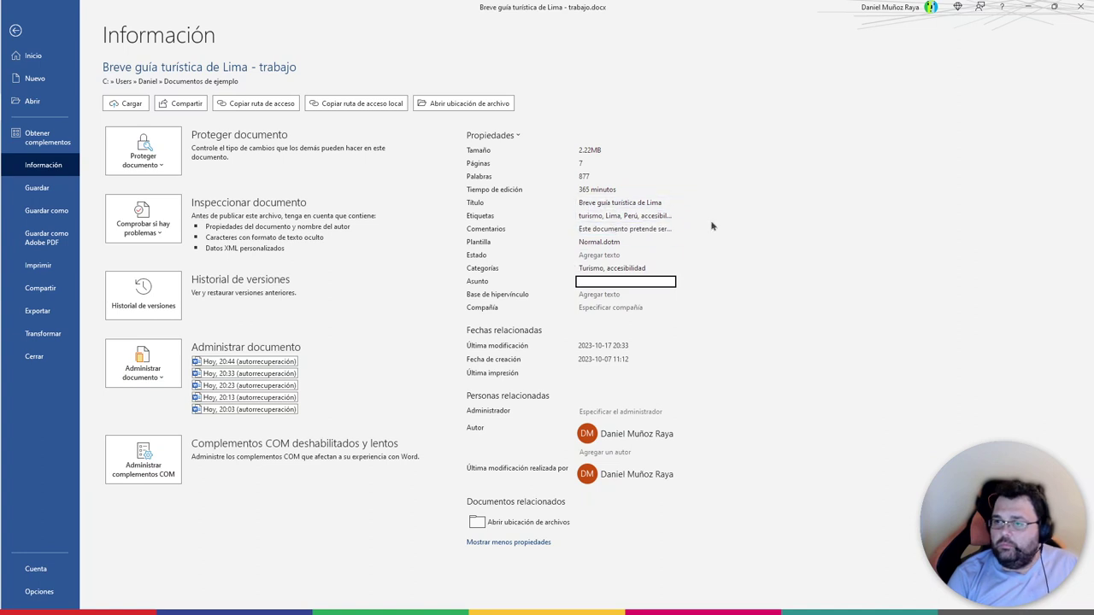
pyautogui.write('Turismo en Lima')
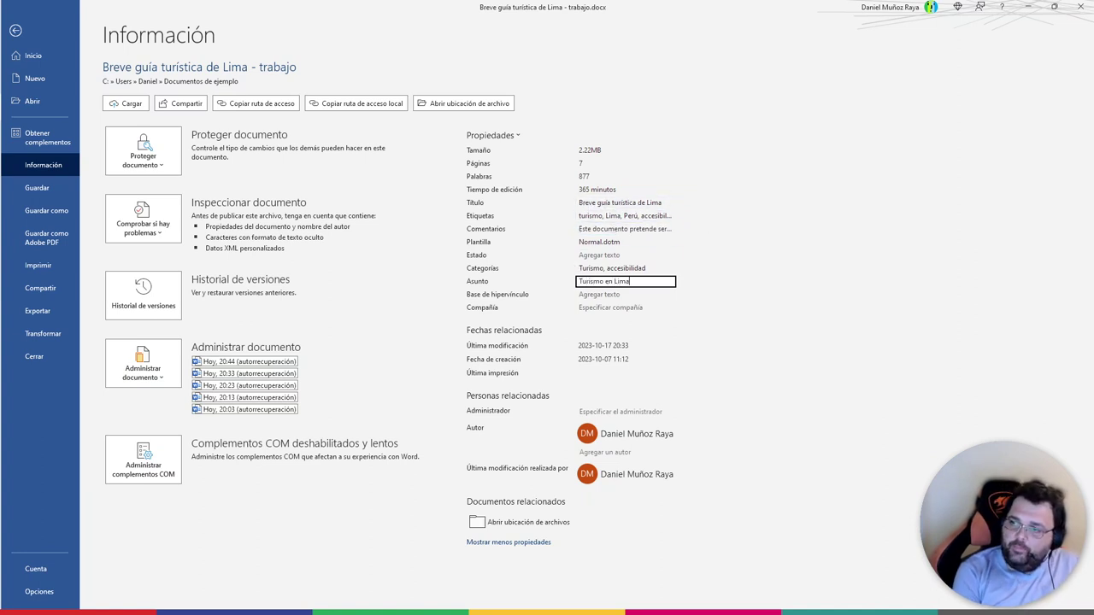
pyautogui.press('Tab')
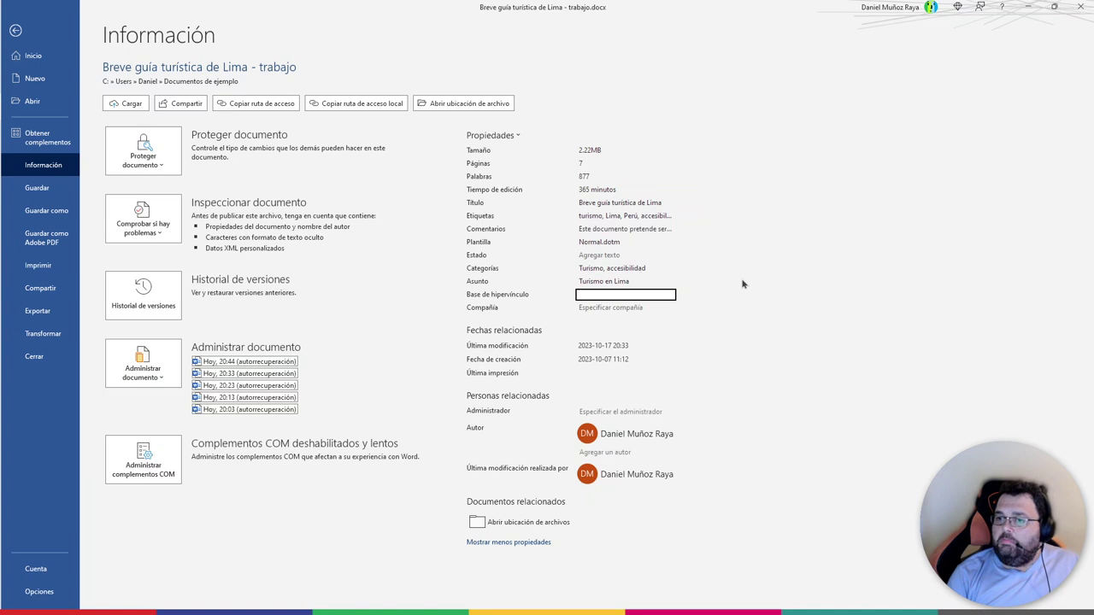
pyautogui.press('Tab')
pyautogui.write('Asoc')
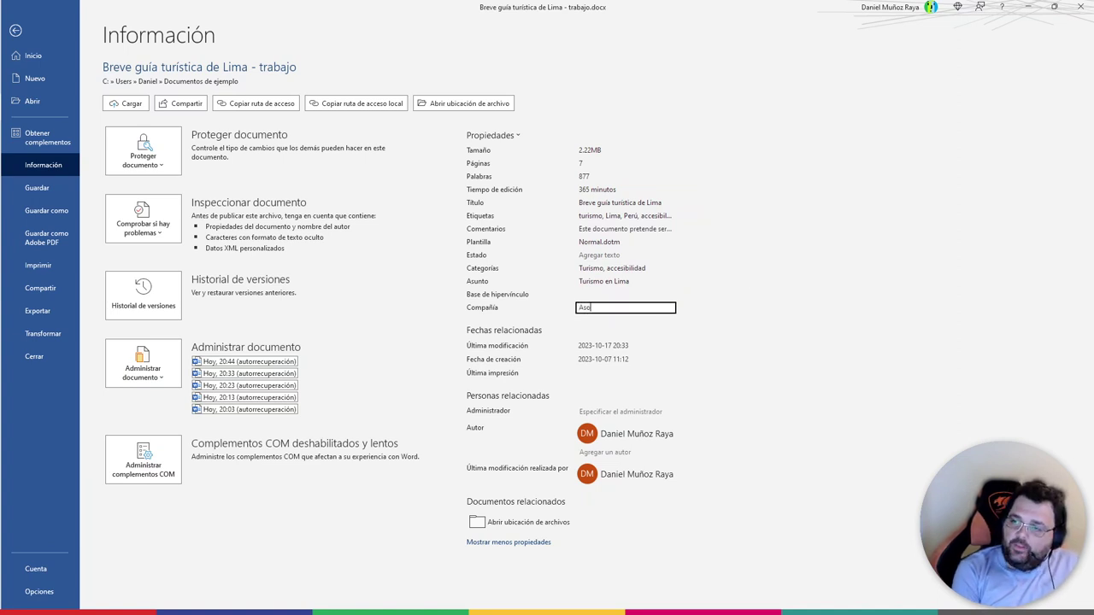
pyautogui.write('iación Psico-Inclu')
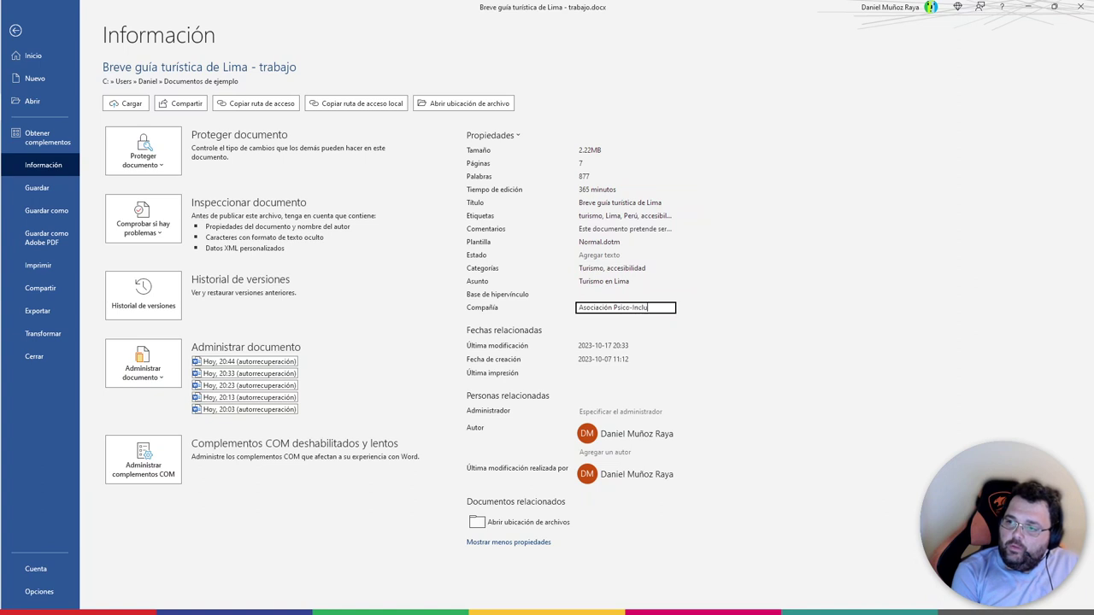
pyautogui.write(' Kipu Llax')
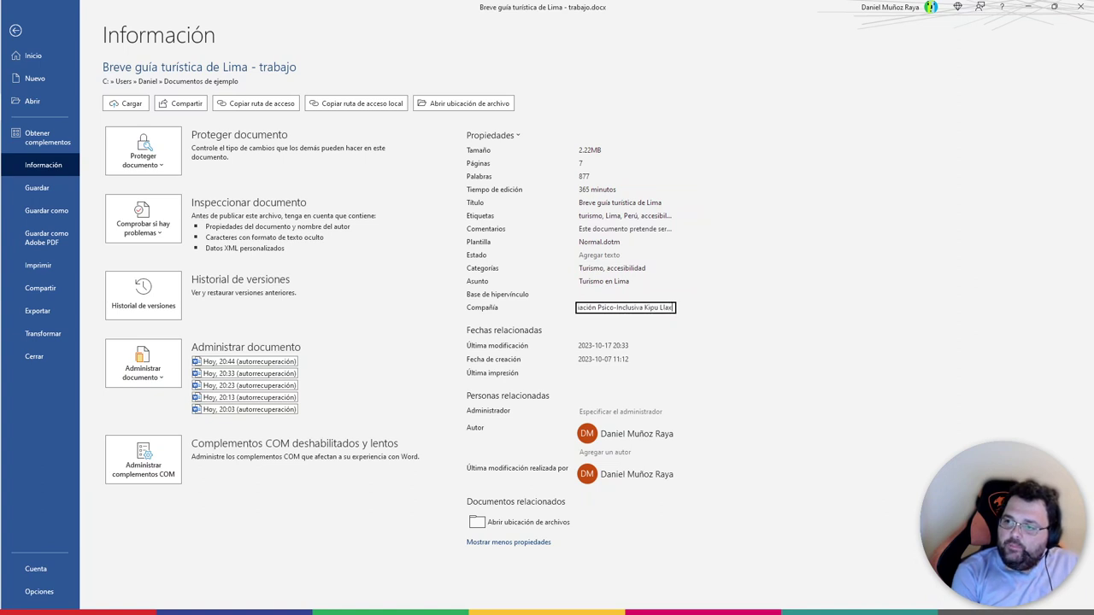
pyautogui.write('ta')
pyautogui.press('Tab')
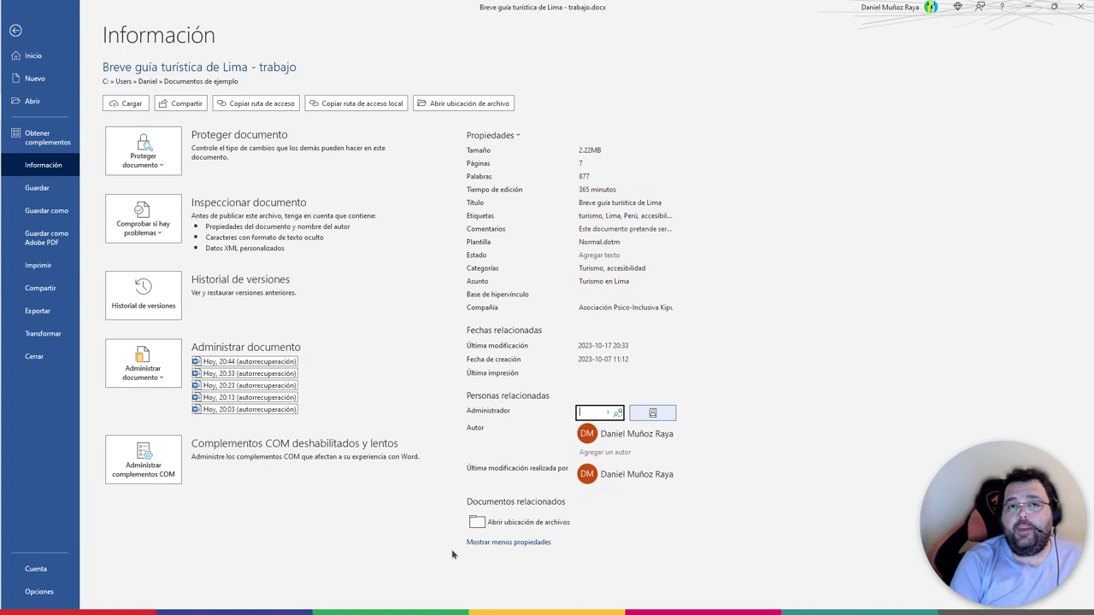
pyautogui.press('Escape')
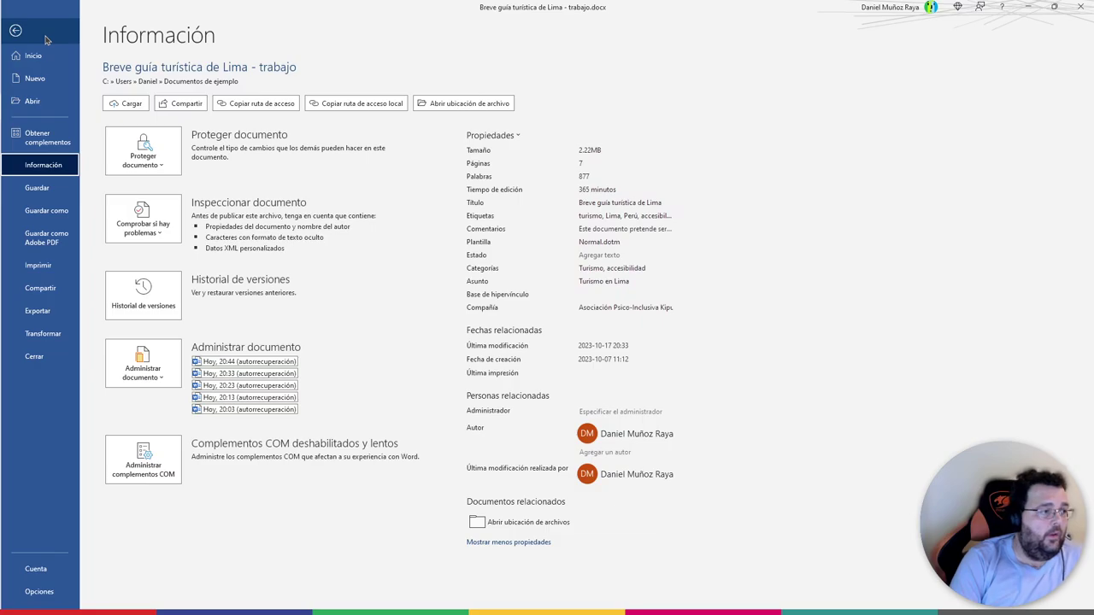
# Return to the document and scroll through the Gastronomía limeña section
pyautogui.click(47, 39)
pyautogui.scroll(1, 500, 251)
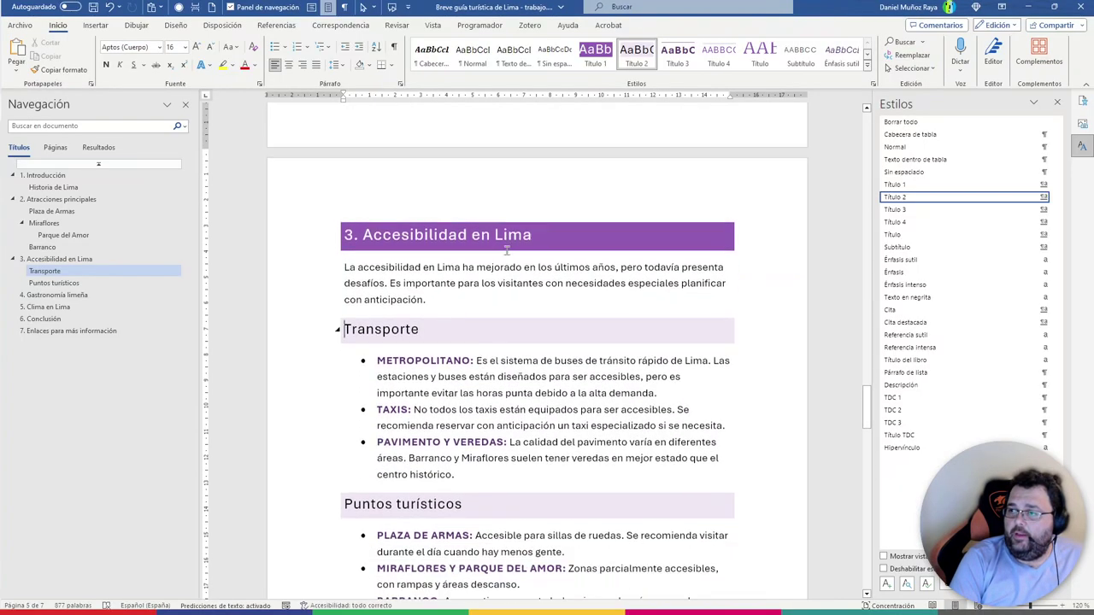
pyautogui.scroll(-4, 509, 256)
pyautogui.scroll(-3, 513, 266)
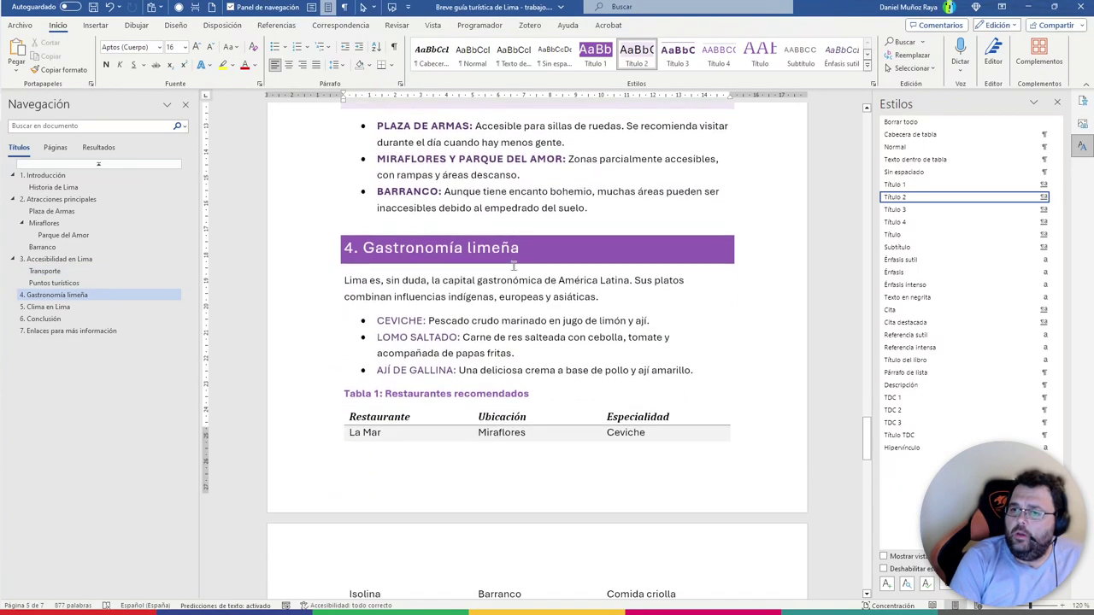
pyautogui.scroll(-1, 514, 266)
pyautogui.scroll(-2, 788, 404)
pyautogui.scroll(-1, 782, 401)
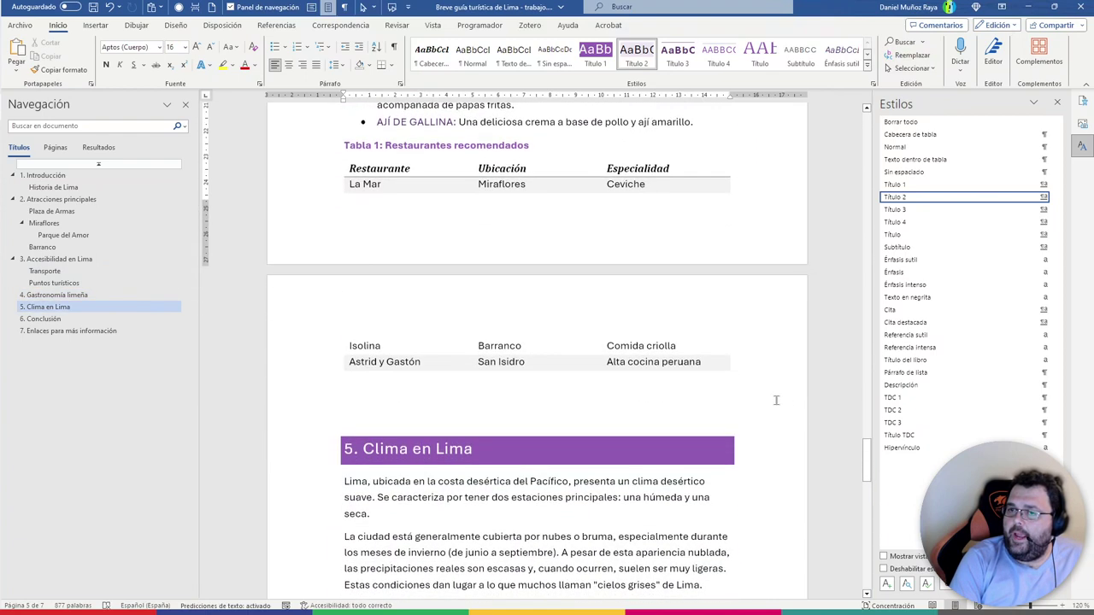
pyautogui.scroll(2, 775, 399)
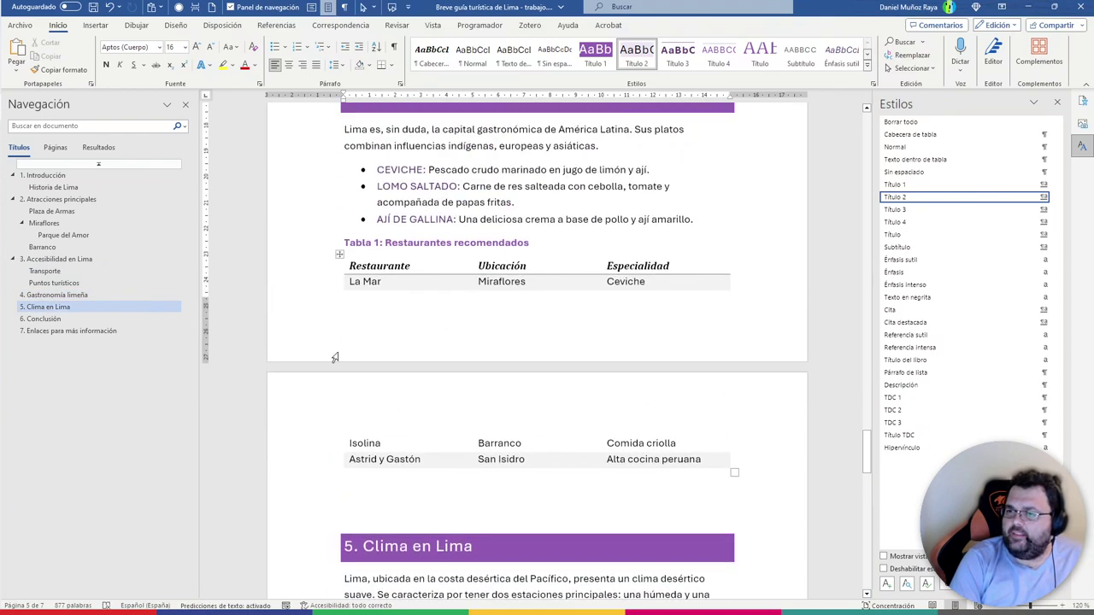
# Check the caret around the restaurant list and table, then jump back to the cover page
pyautogui.click(679, 281)
pyautogui.click(727, 219)
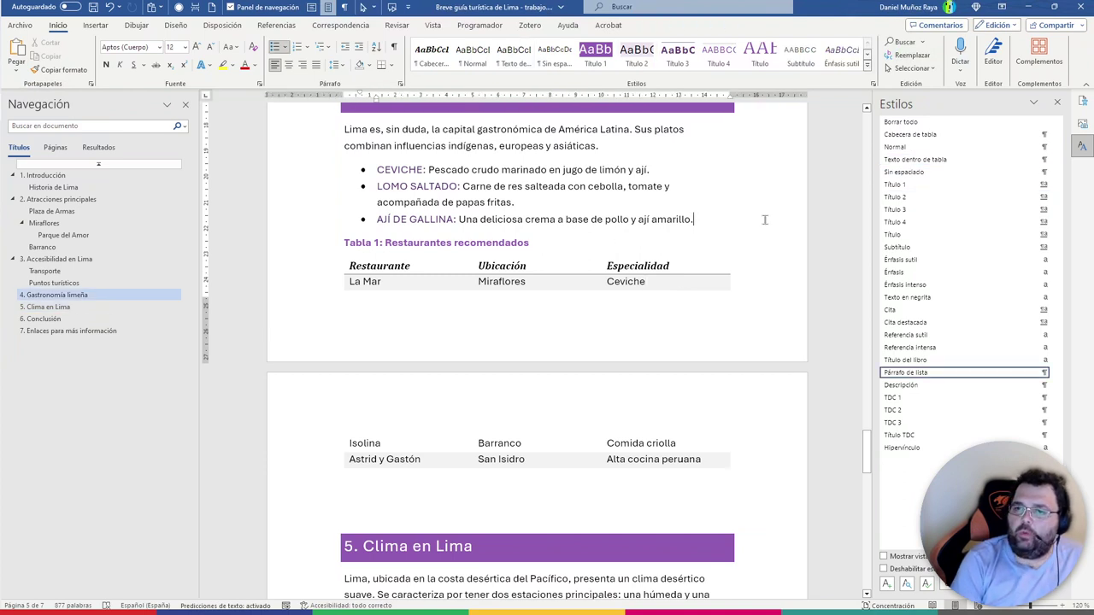
pyautogui.press('Down')
pyautogui.press('Down')
pyautogui.press('Up')
pyautogui.press('Up')
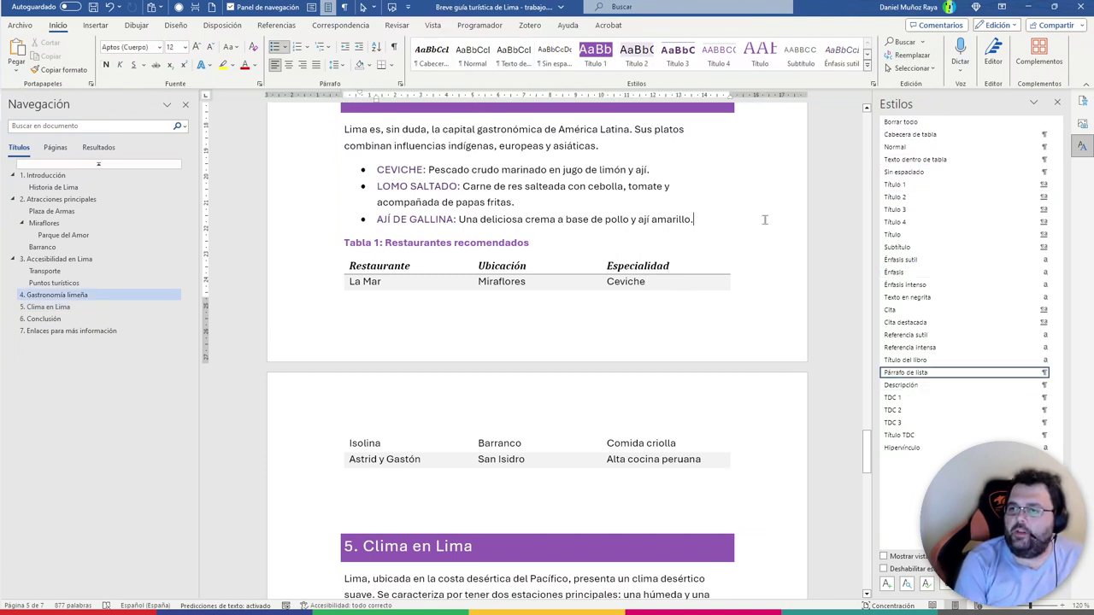
pyautogui.scroll(3, 774, 374)
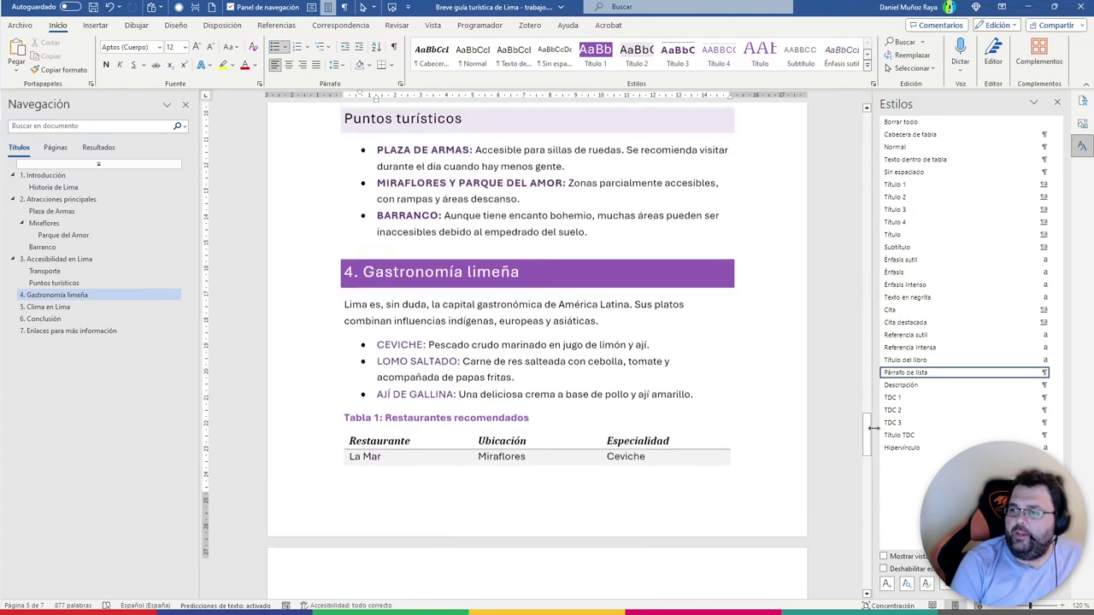
pyautogui.moveTo(866, 427); pyautogui.dragTo(864, 120)
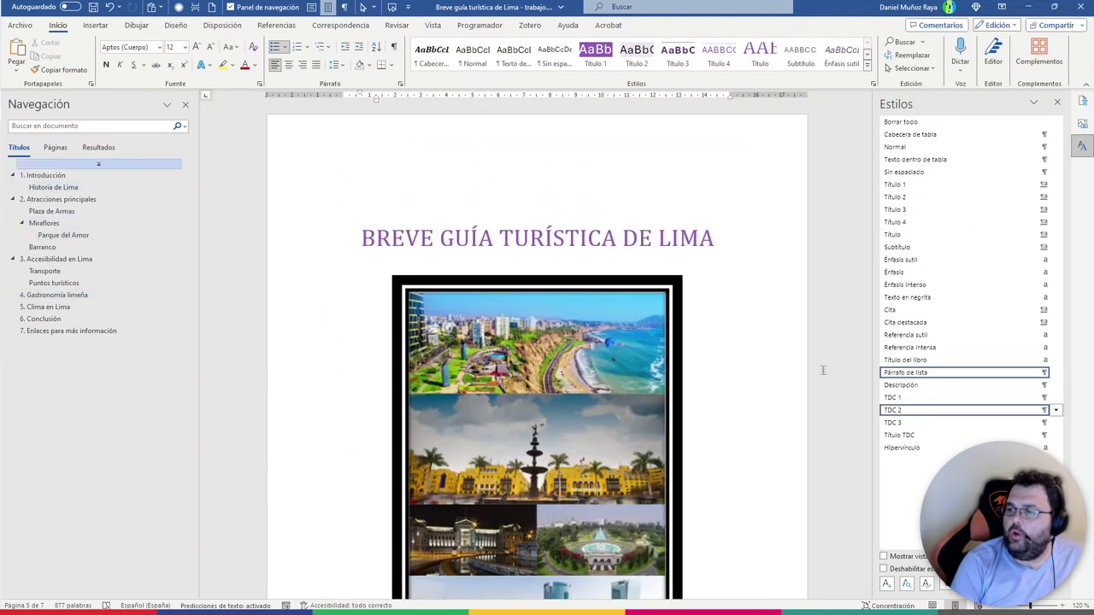
# Set the document zoom to 100% and scroll down to the table of contents
pyautogui.click(435, 25)
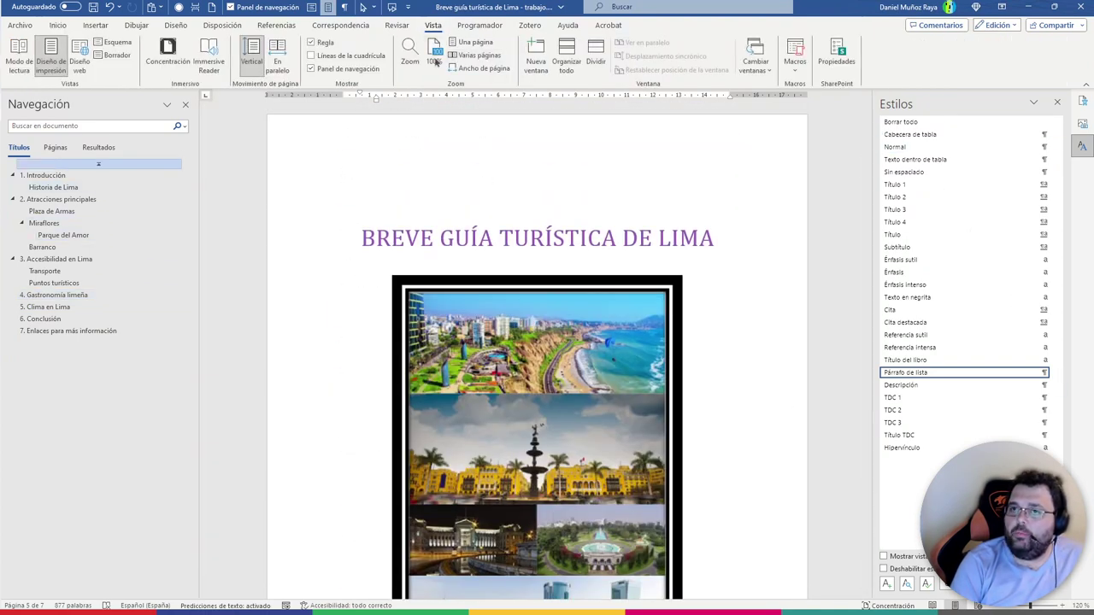
pyautogui.click(434, 53)
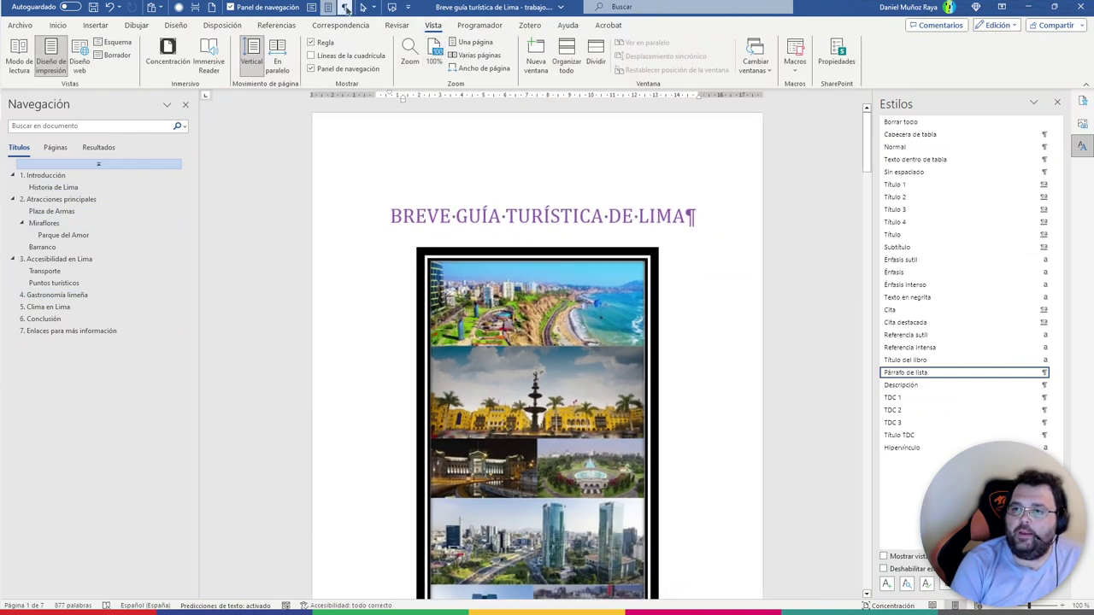
pyautogui.scroll(-7, 718, 342)
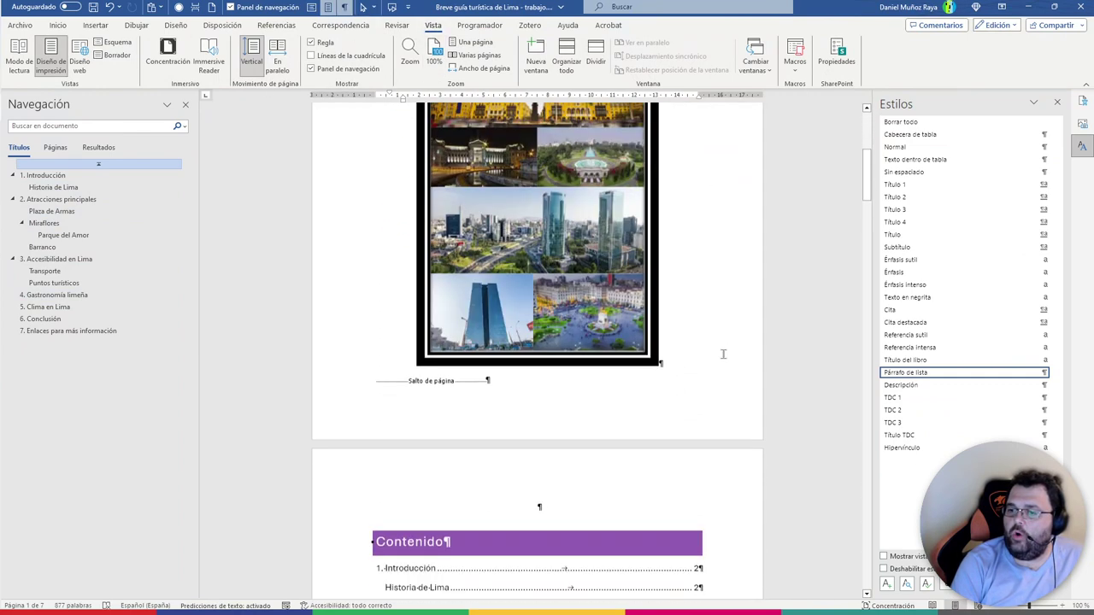
pyautogui.scroll(-1, 715, 353)
pyautogui.scroll(-2, 716, 355)
# Update the Contenido table's page numbers only, so they now run from 2 to 7
pyautogui.click(585, 338)
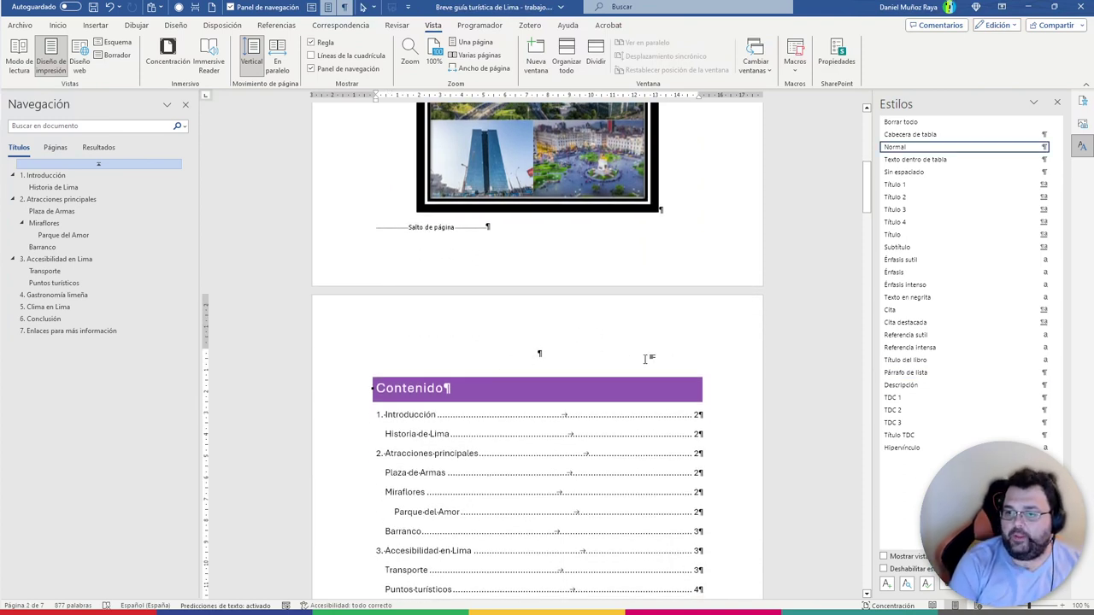
pyautogui.press('Down')
pyautogui.scroll(-3, 570, 377)
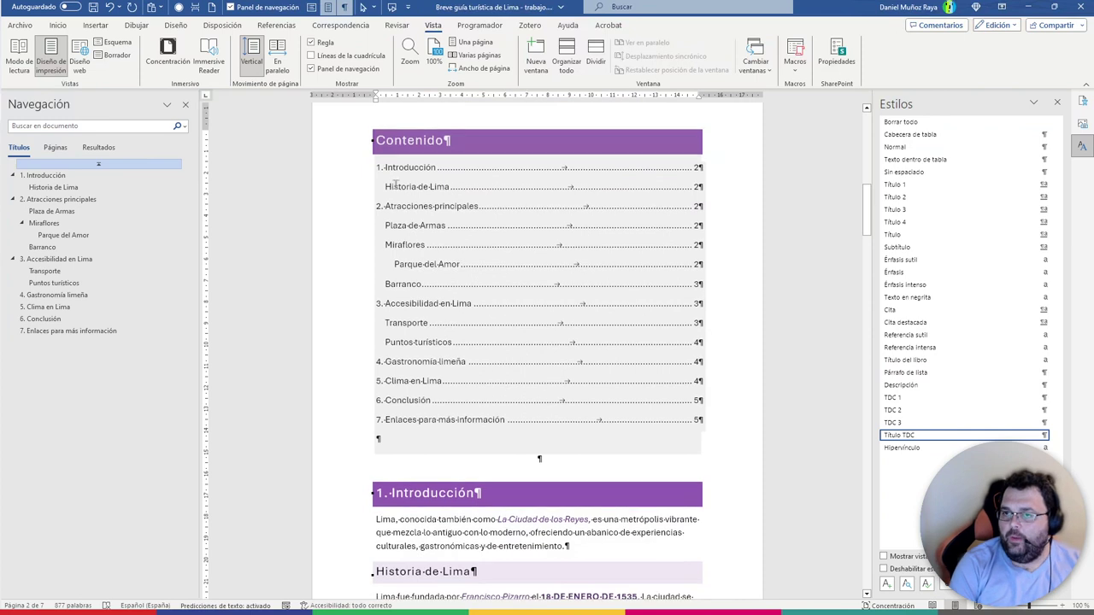
pyautogui.press('Down')
pyautogui.click(418, 155)
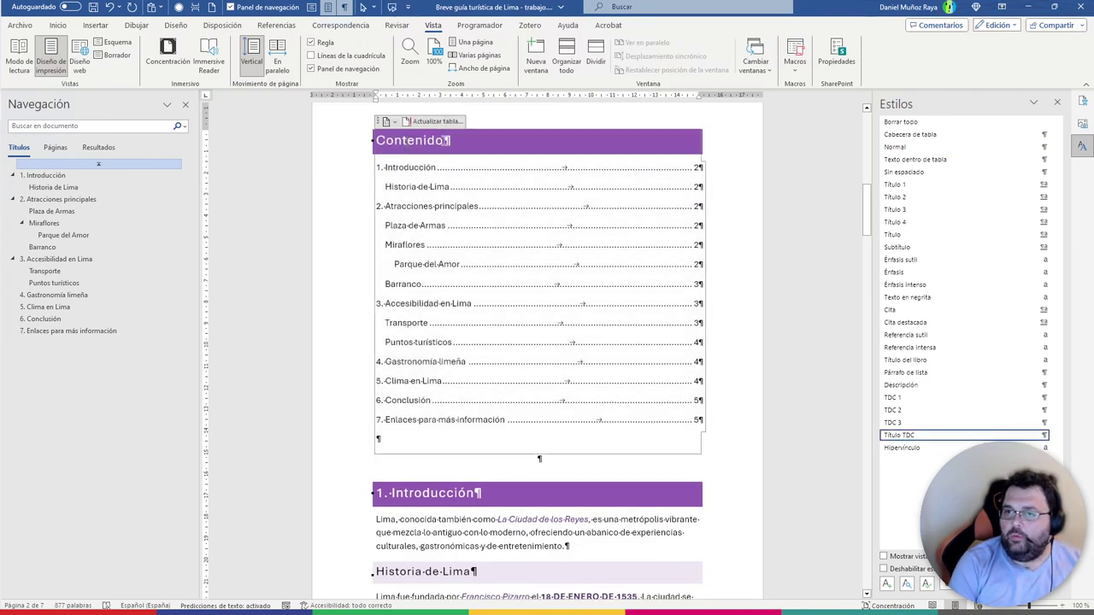
pyautogui.click(436, 121)
pyautogui.click(551, 326)
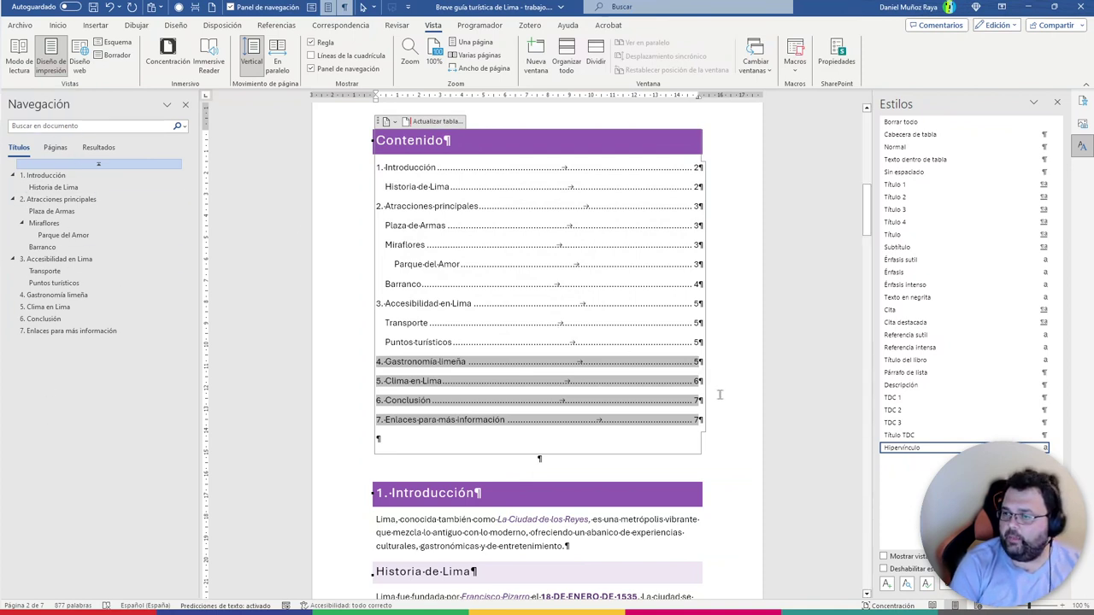
# Place the insertion point on the empty line after the table of contents
pyautogui.scroll(-1, 723, 394)
pyautogui.click(539, 404)
pyautogui.click(624, 431)
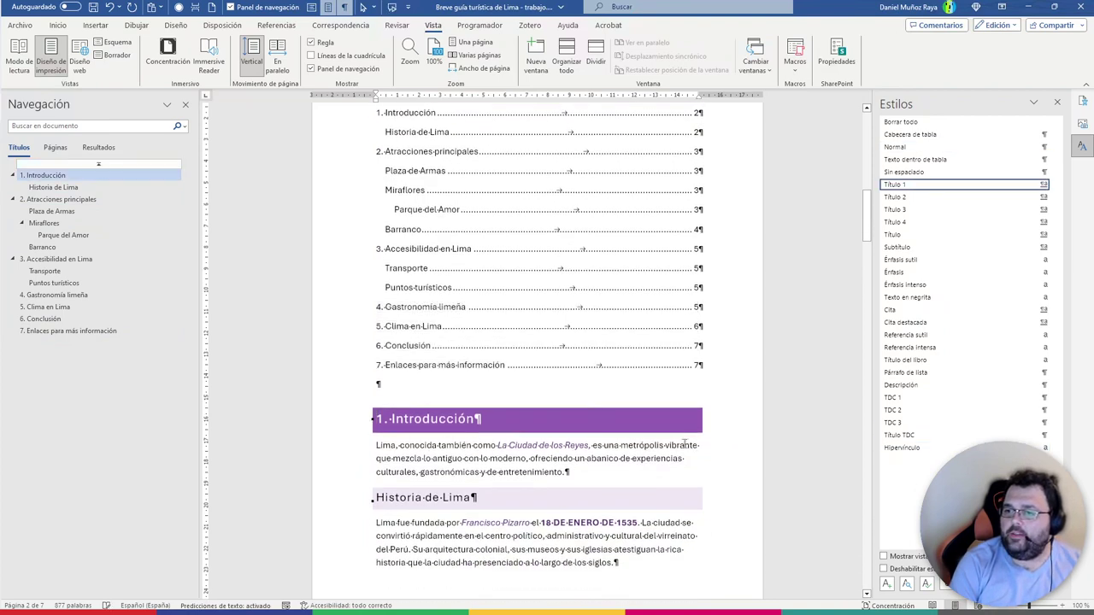
pyautogui.scroll(2, 625, 385)
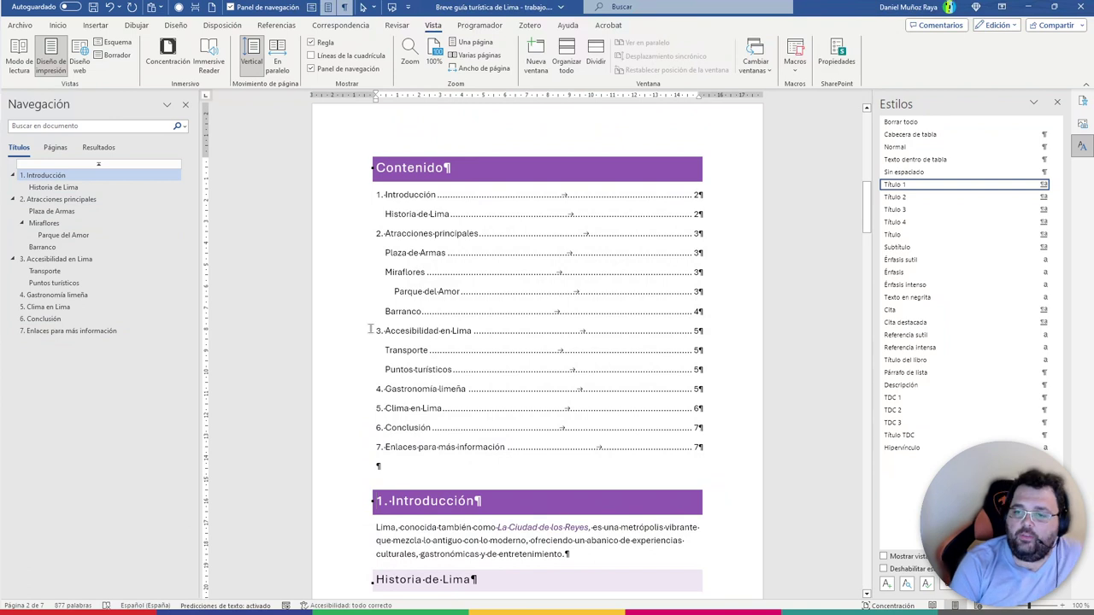
pyautogui.click(551, 469)
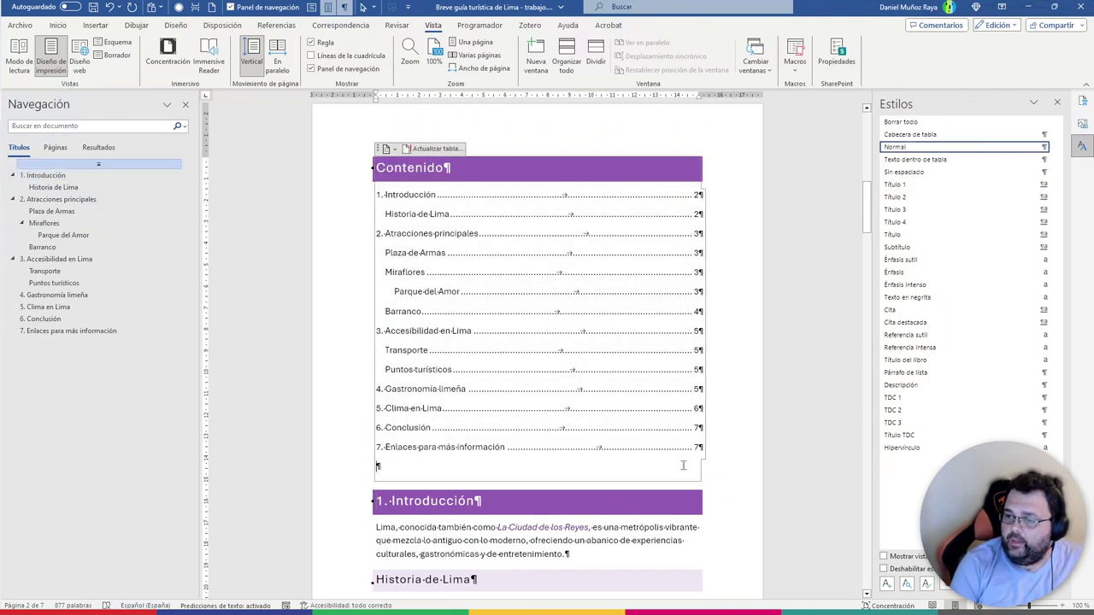
# Insert a page break after the contents, undo it, then click before 1. Introducción
pyautogui.click(95, 24)
pyautogui.click(82, 67)
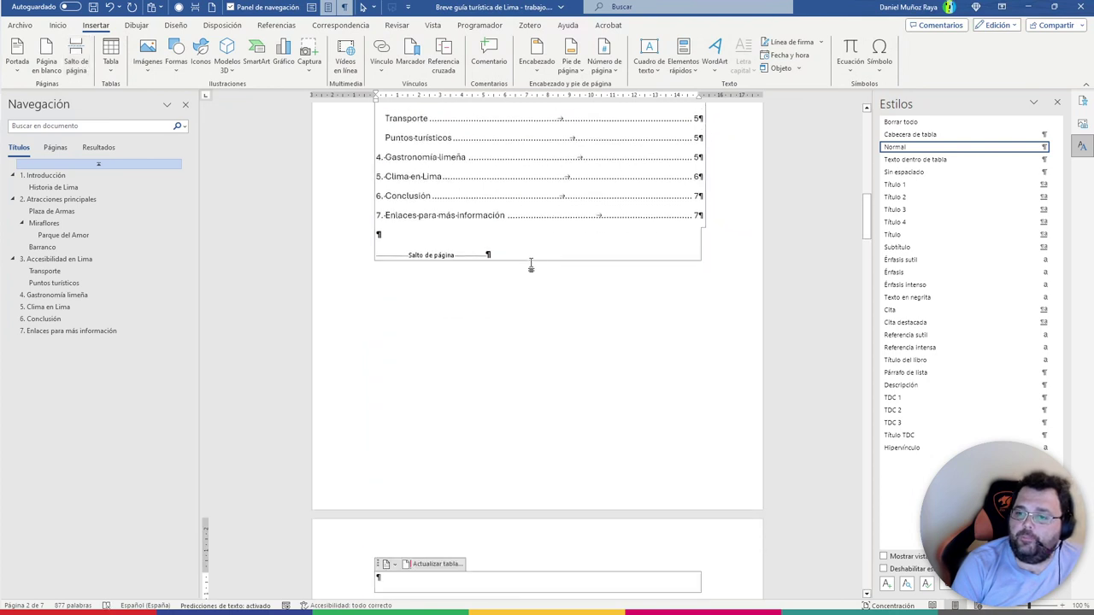
pyautogui.scroll(-1, 531, 266)
pyautogui.hotkey('ctrl', 'z')
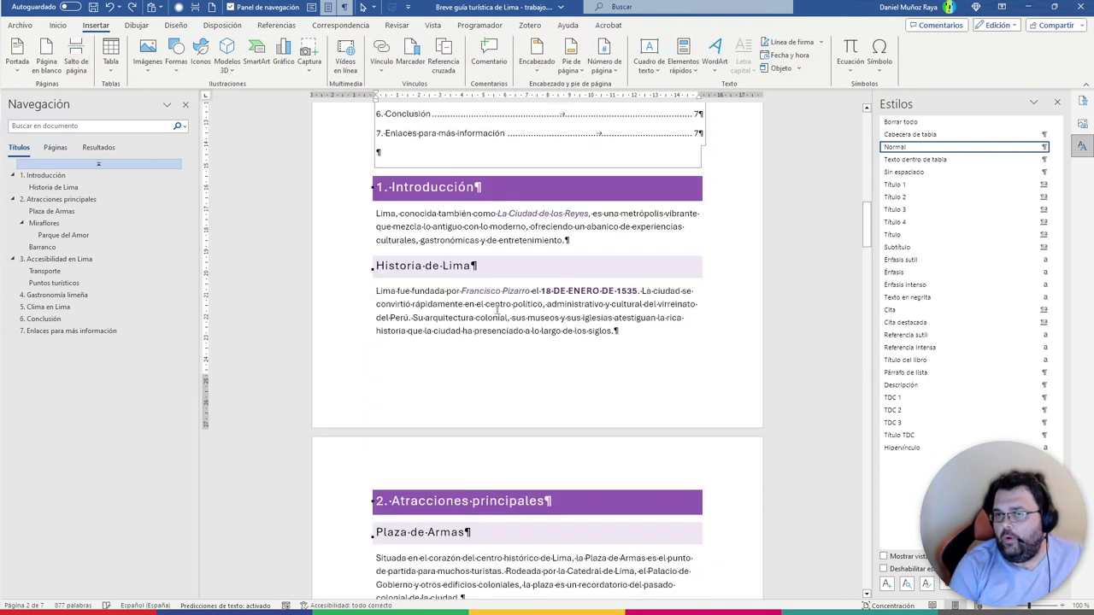
pyautogui.click(380, 191)
# Add an empty Normal-style paragraph above 1. Introducción and insert a page break there
pyautogui.press('Return')
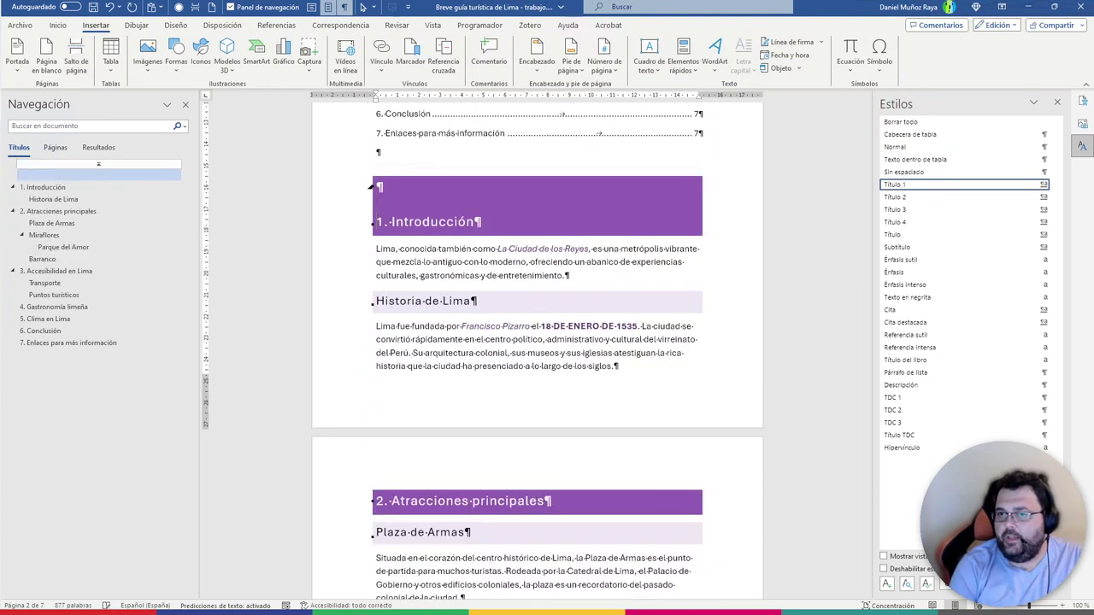
pyautogui.click(928, 146)
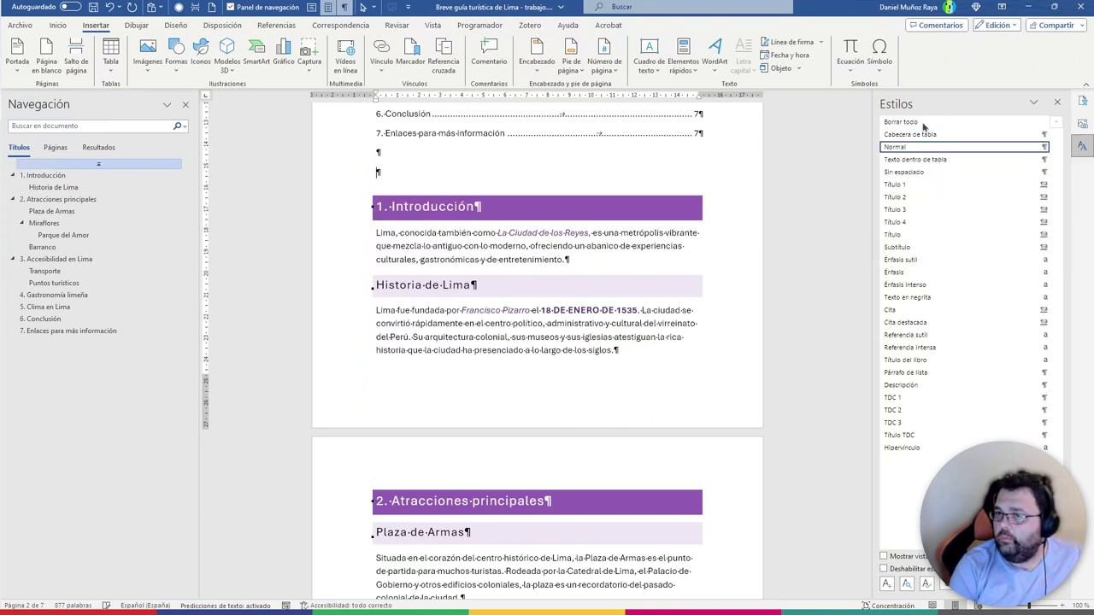
pyautogui.click(75, 58)
pyautogui.scroll(-1, 462, 188)
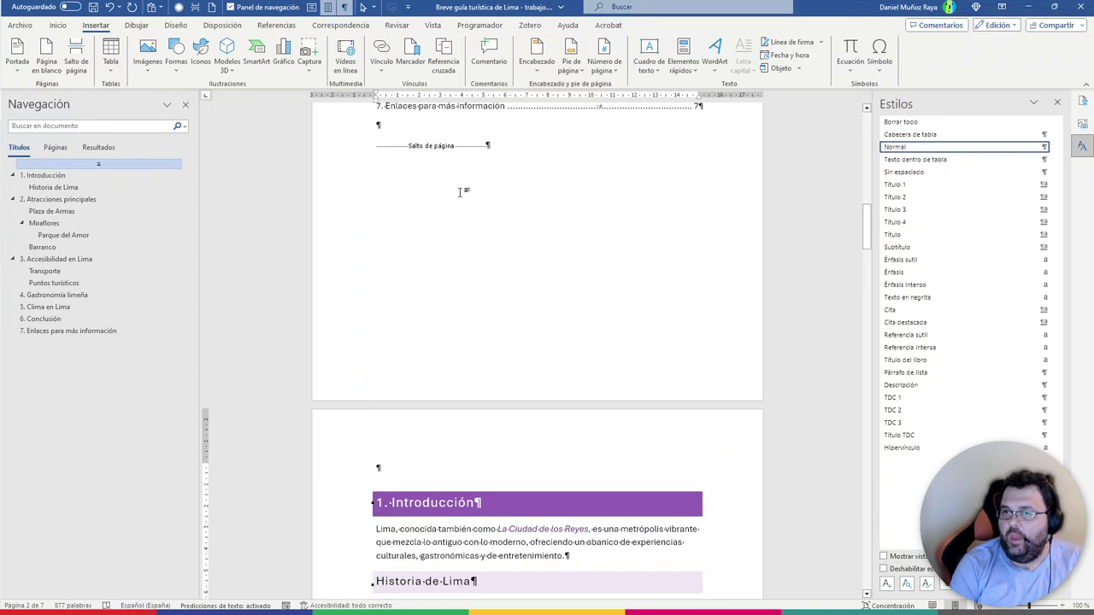
pyautogui.scroll(2, 453, 239)
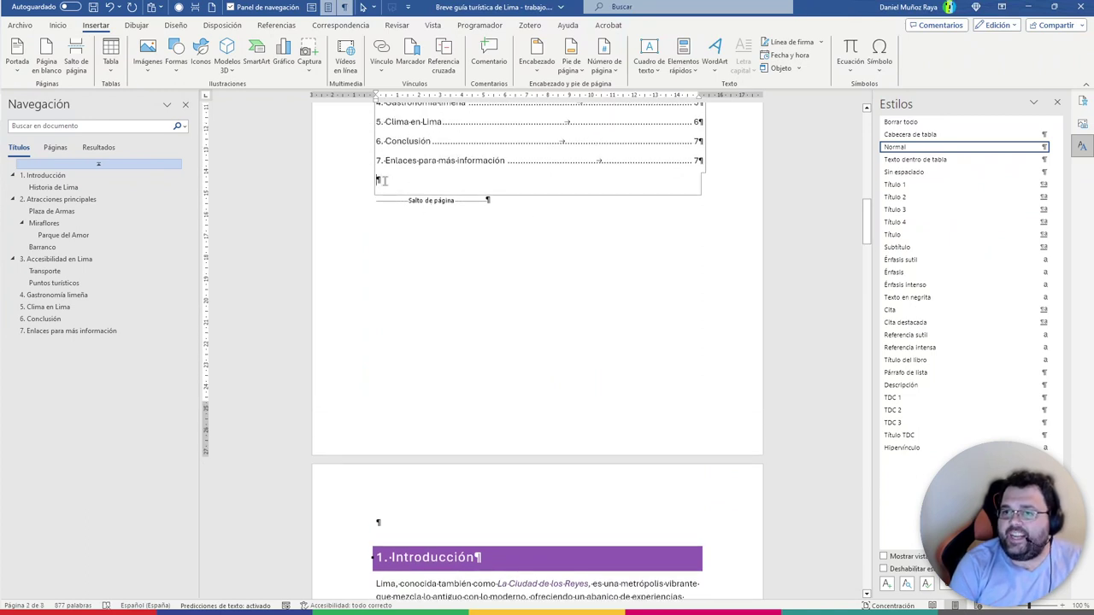
pyautogui.scroll(2, 479, 248)
pyautogui.scroll(3, 385, 411)
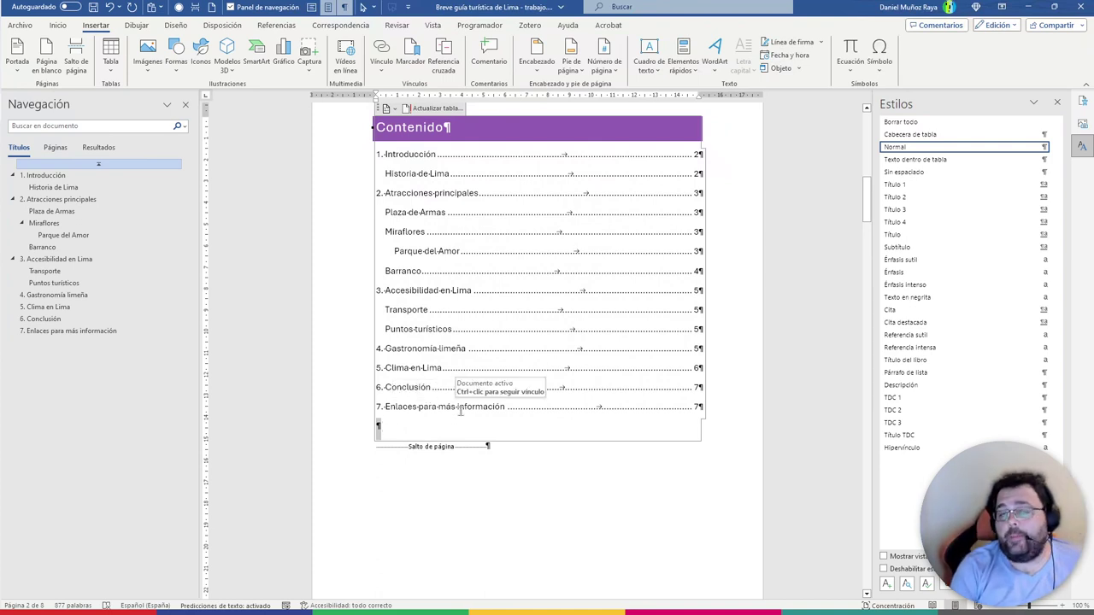
# Scroll through the pages to confirm 1. Introducción now starts on a new page
pyautogui.click(432, 474)
pyautogui.scroll(-3, 564, 453)
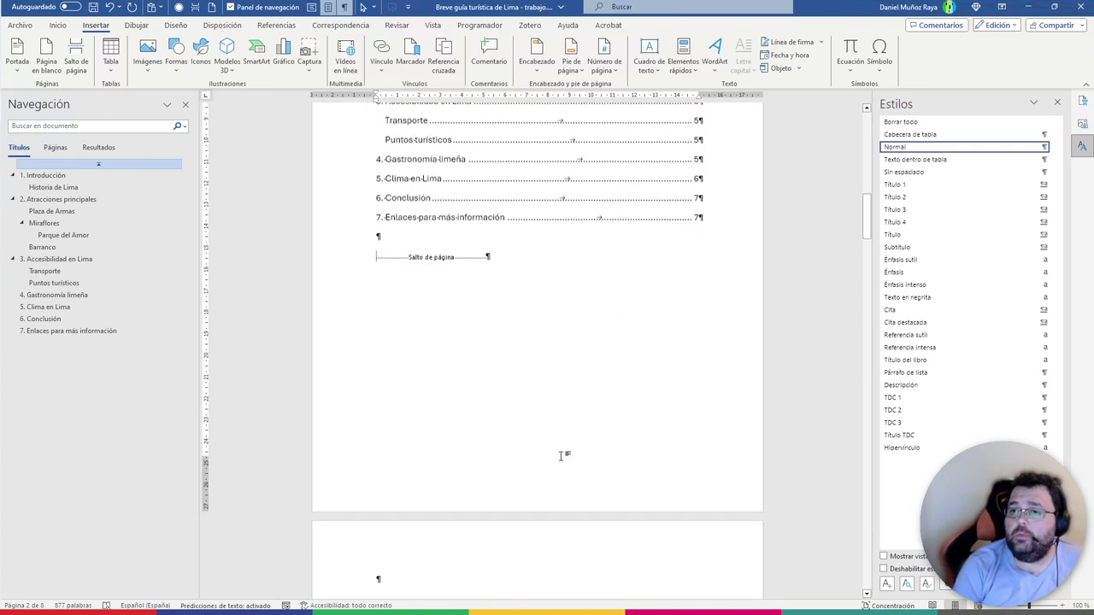
pyautogui.scroll(-5, 556, 457)
pyautogui.scroll(-1, 554, 460)
pyautogui.click(453, 313)
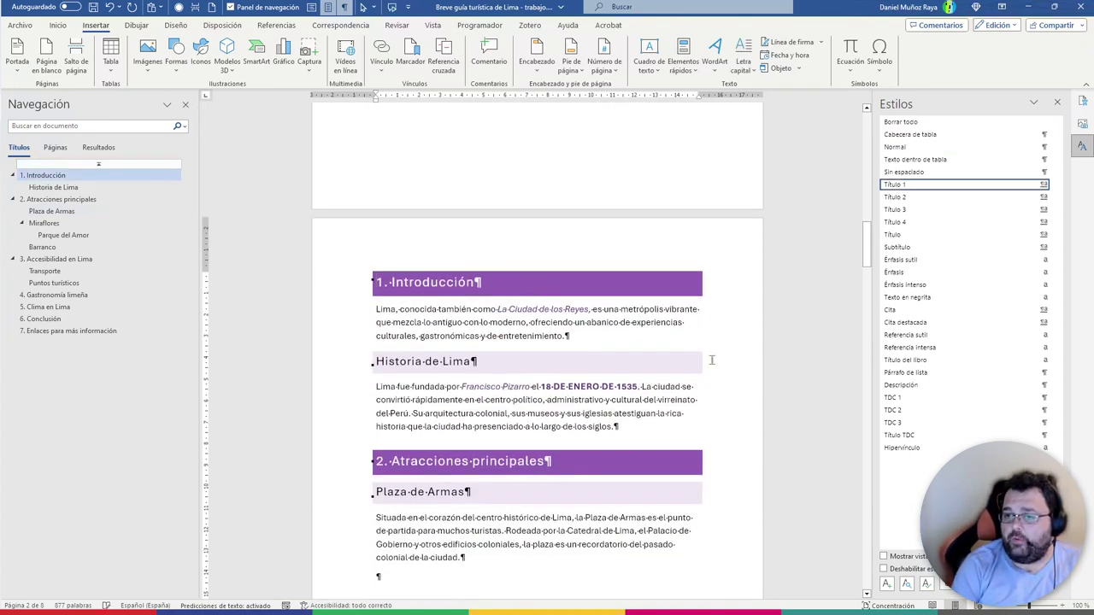
pyautogui.scroll(-2, 704, 383)
pyautogui.scroll(1, 655, 312)
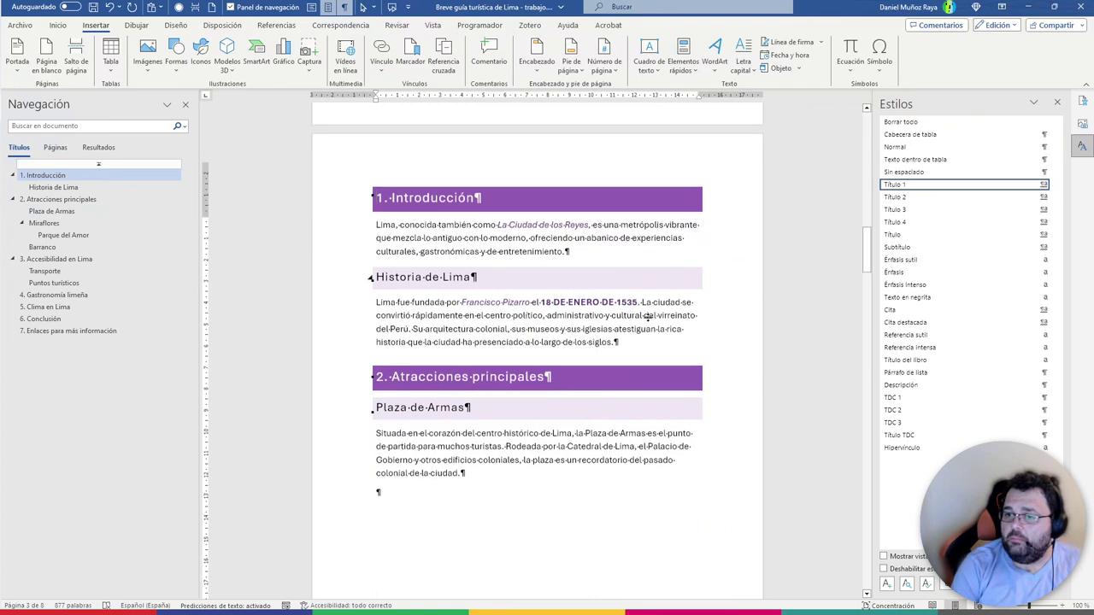
pyautogui.scroll(-2, 693, 329)
pyautogui.scroll(2, 729, 340)
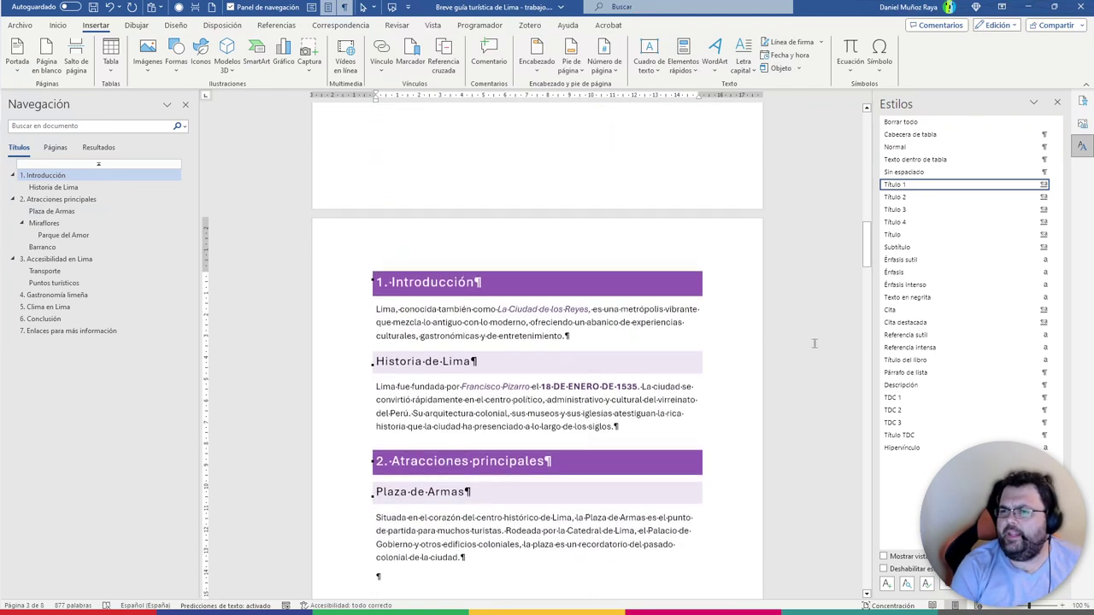
pyautogui.scroll(5, 729, 341)
pyautogui.scroll(4, 729, 340)
pyautogui.scroll(1, 598, 257)
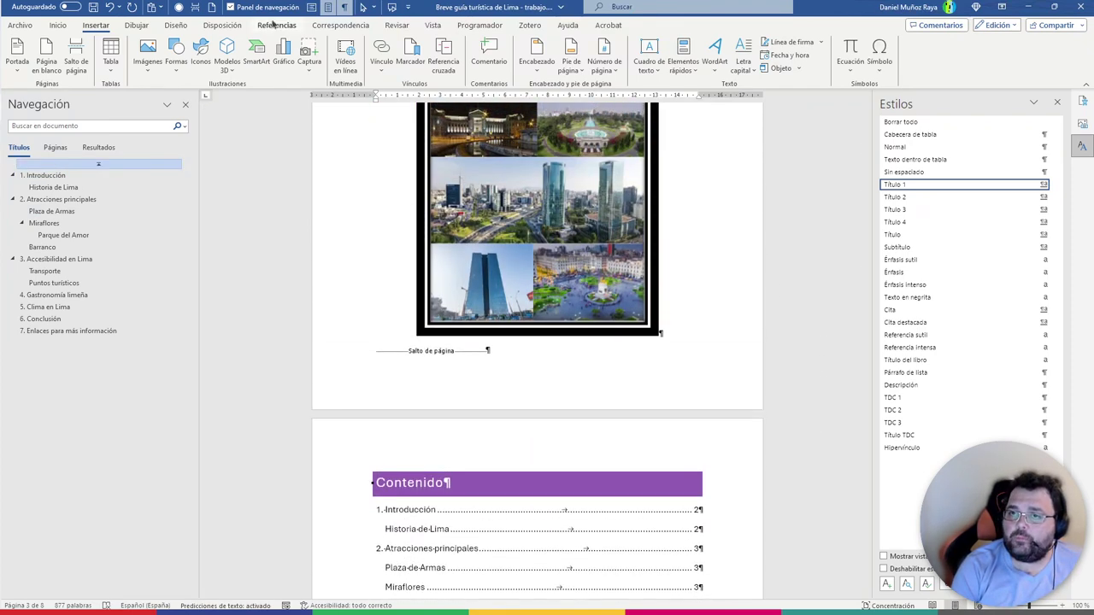
pyautogui.scroll(1, 733, 242)
pyautogui.scroll(5, 820, 283)
pyautogui.scroll(-5, 818, 280)
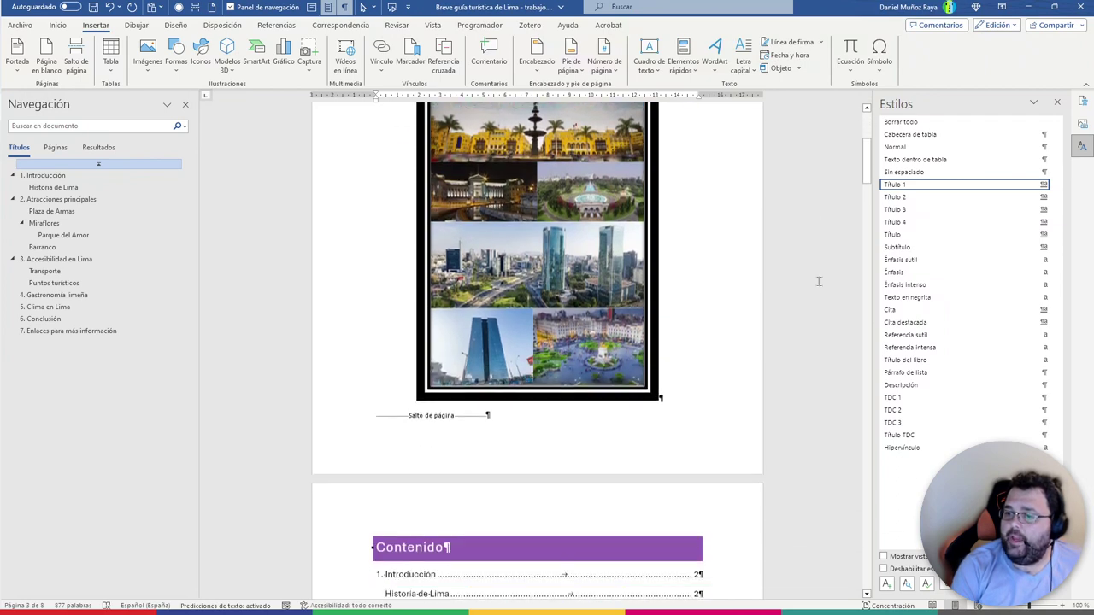
pyautogui.scroll(-3, 818, 281)
pyautogui.scroll(-2, 812, 286)
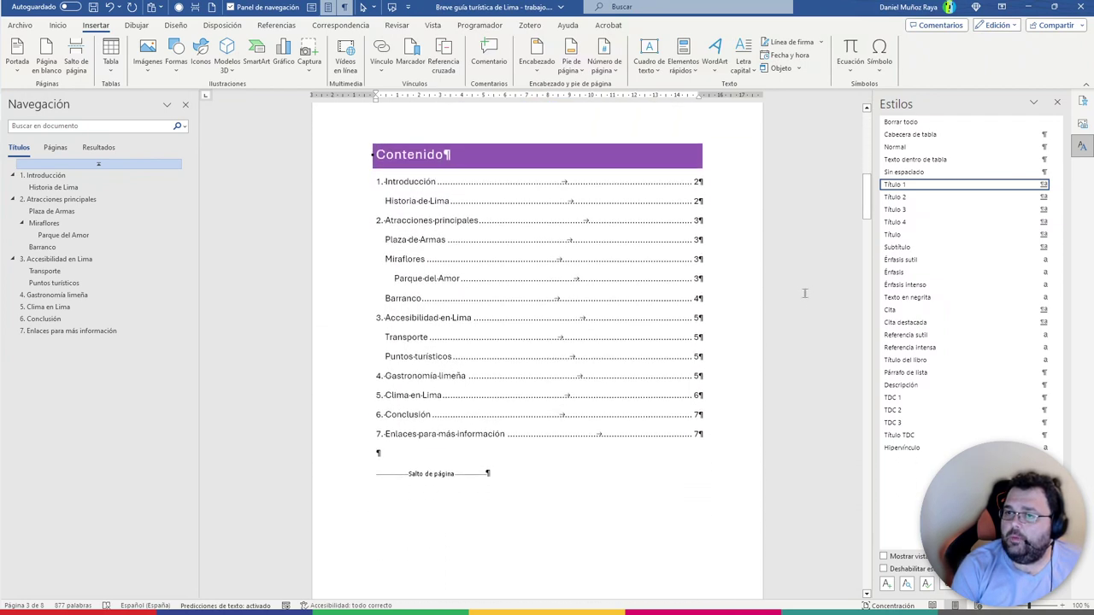
# Rename the Contenido table of contents heading to 'Índice'
pyautogui.scroll(1, 805, 293)
pyautogui.doubleClick(415, 154)
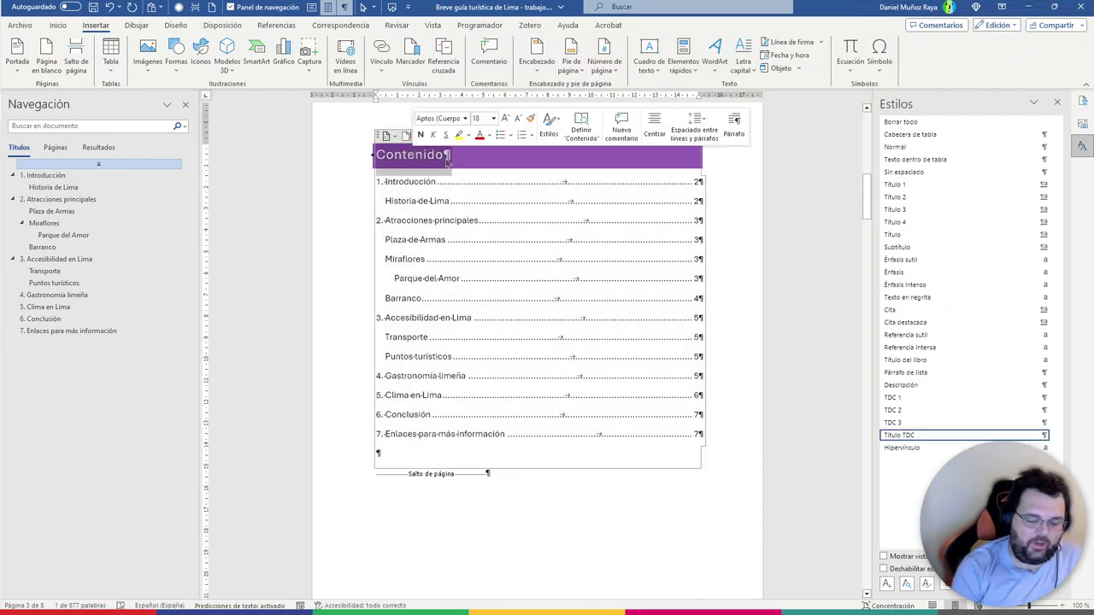
pyautogui.write('Índice')
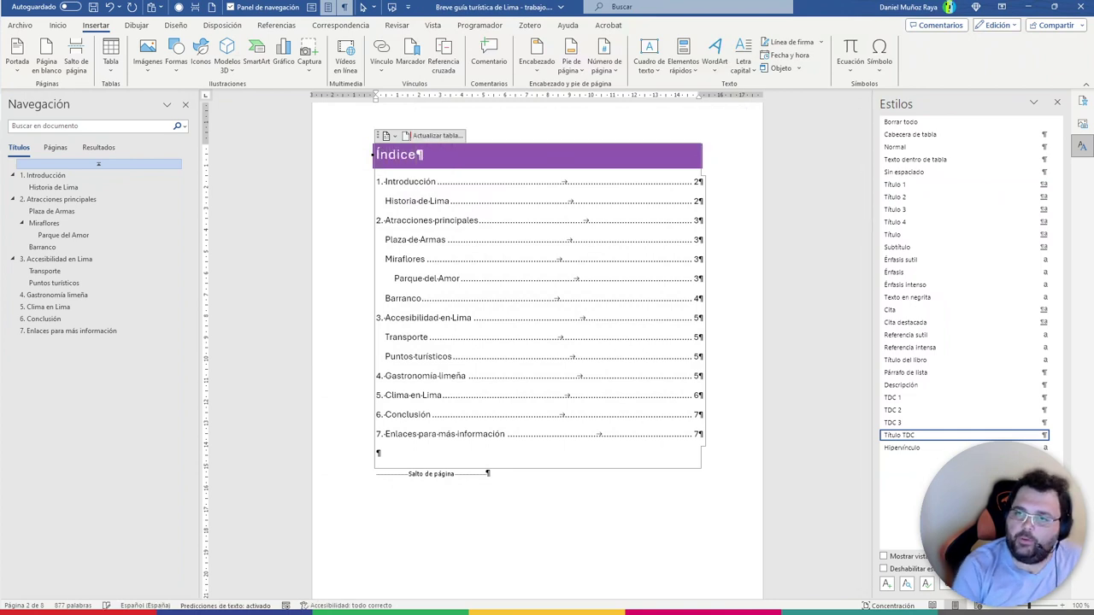
pyautogui.click(737, 381)
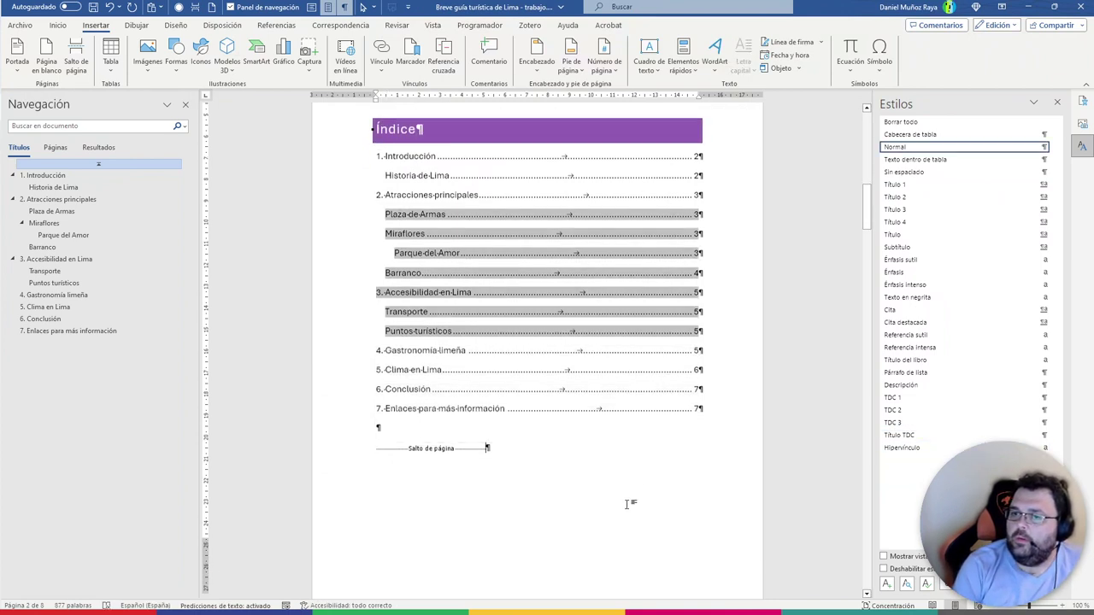
# Apply the Énfasis intenso style to the date 18 DE ENERO DE 1535 in Historia de Lima
pyautogui.scroll(-10, 615, 513)
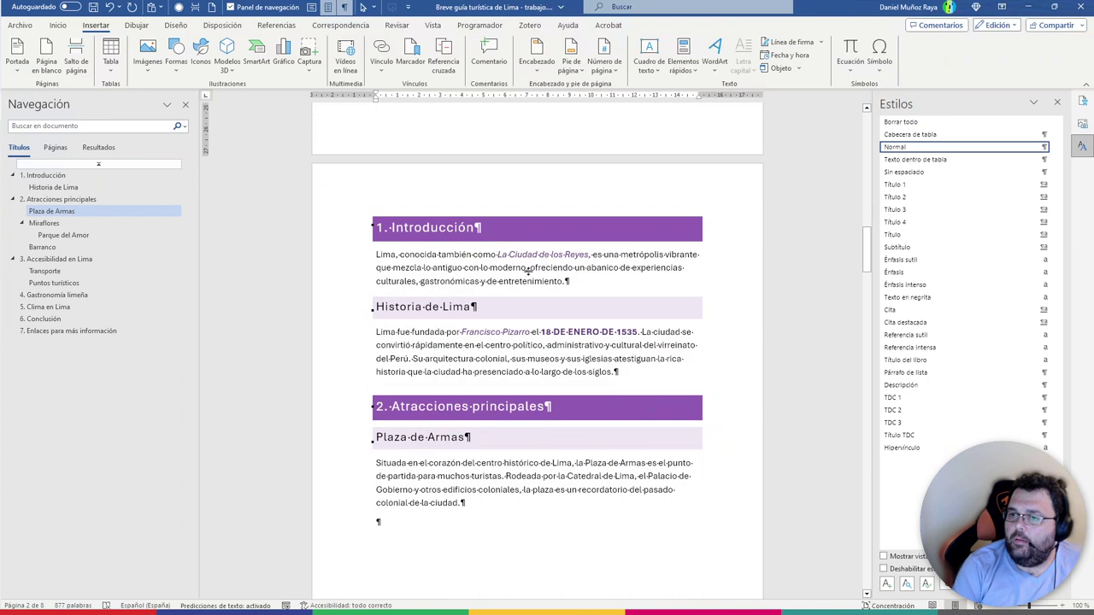
pyautogui.scroll(-2, 501, 297)
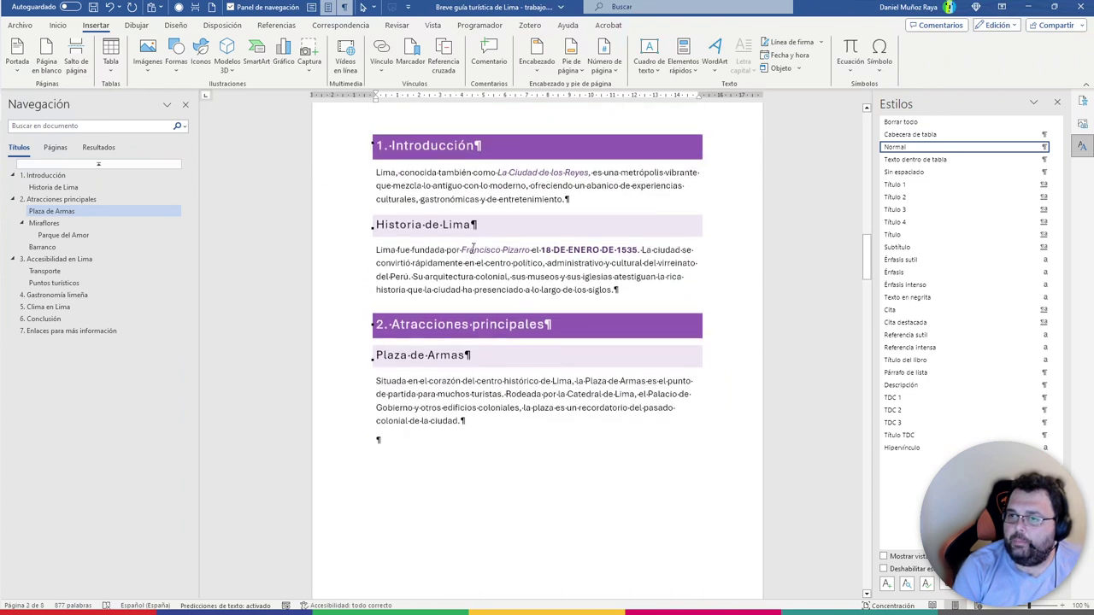
pyautogui.moveTo(463, 250); pyautogui.dragTo(530, 251)
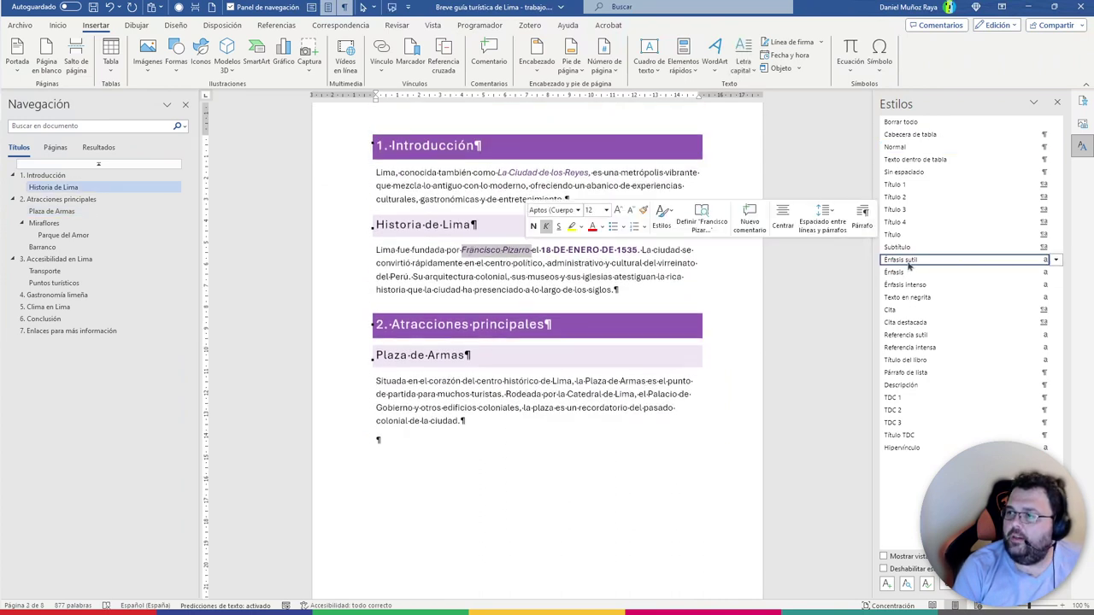
pyautogui.click(533, 290)
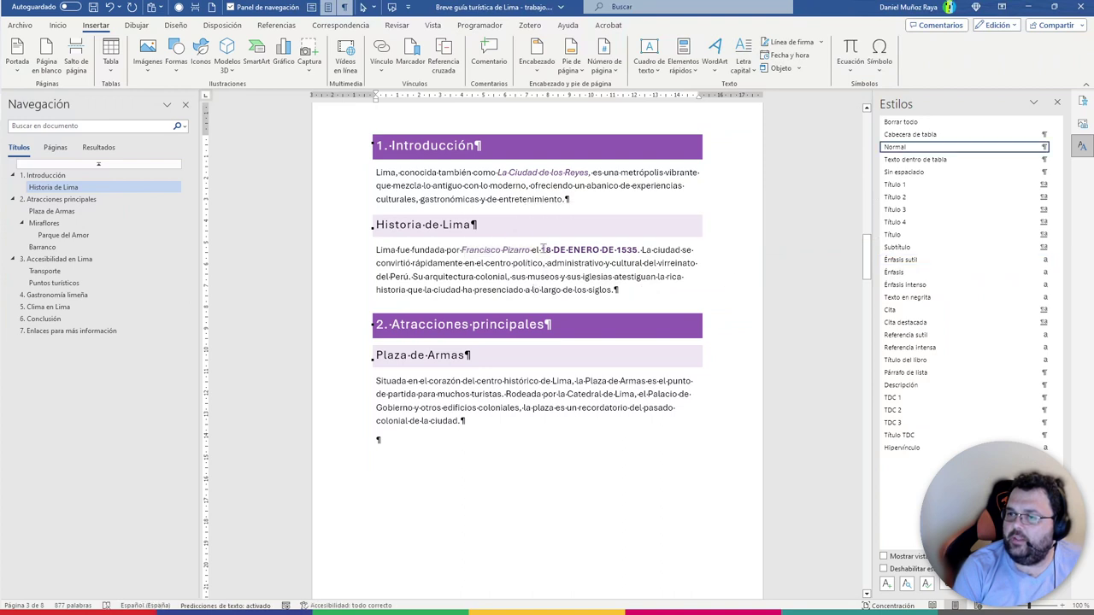
pyautogui.moveTo(542, 248); pyautogui.dragTo(642, 249)
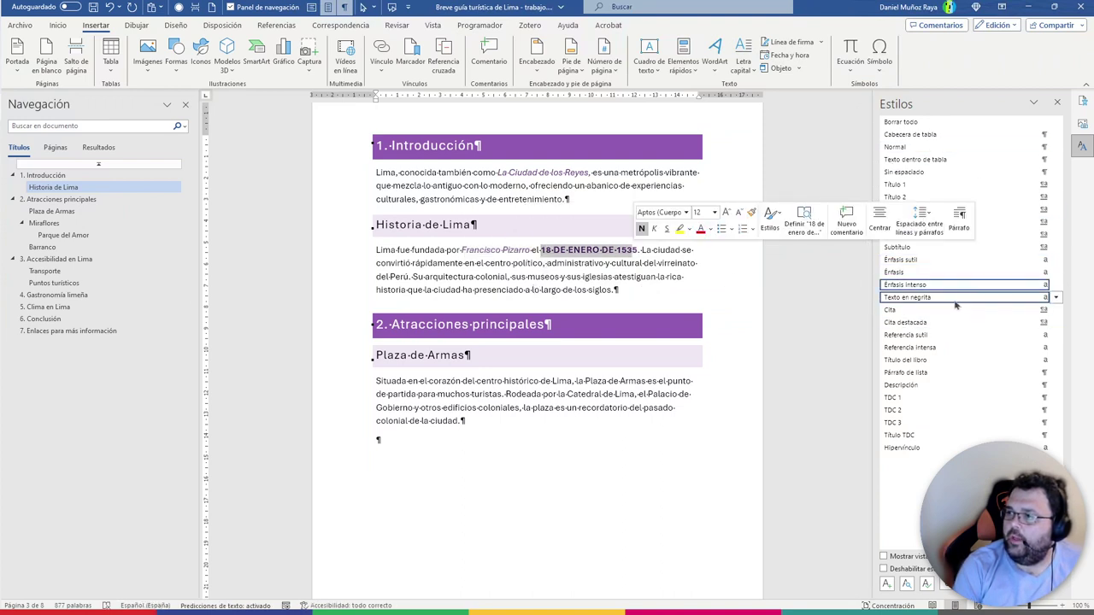
pyautogui.click(906, 285)
pyautogui.click(533, 271)
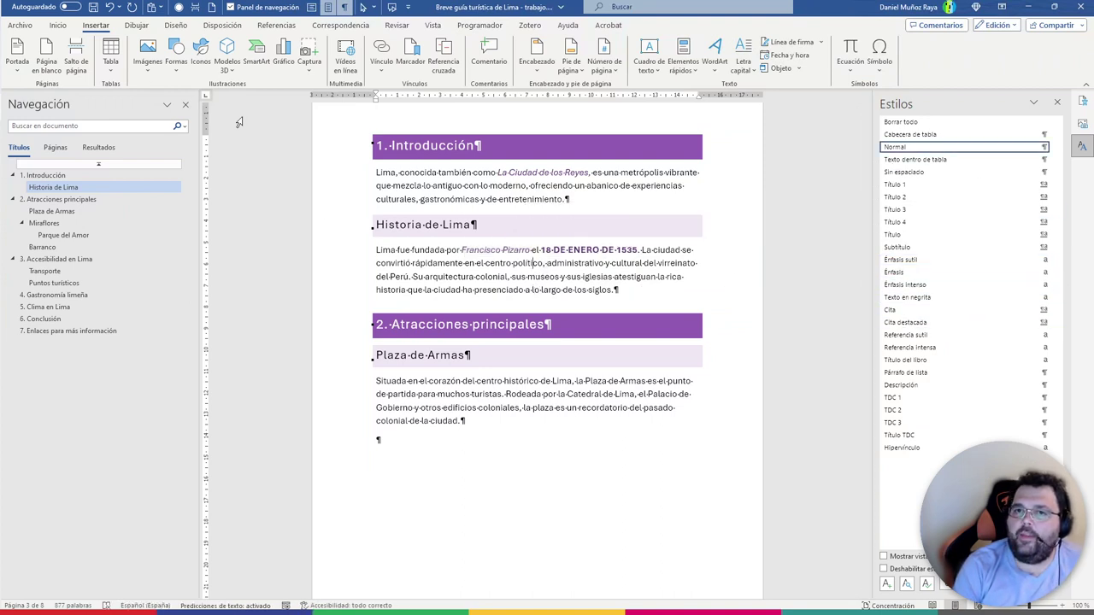
pyautogui.click(57, 25)
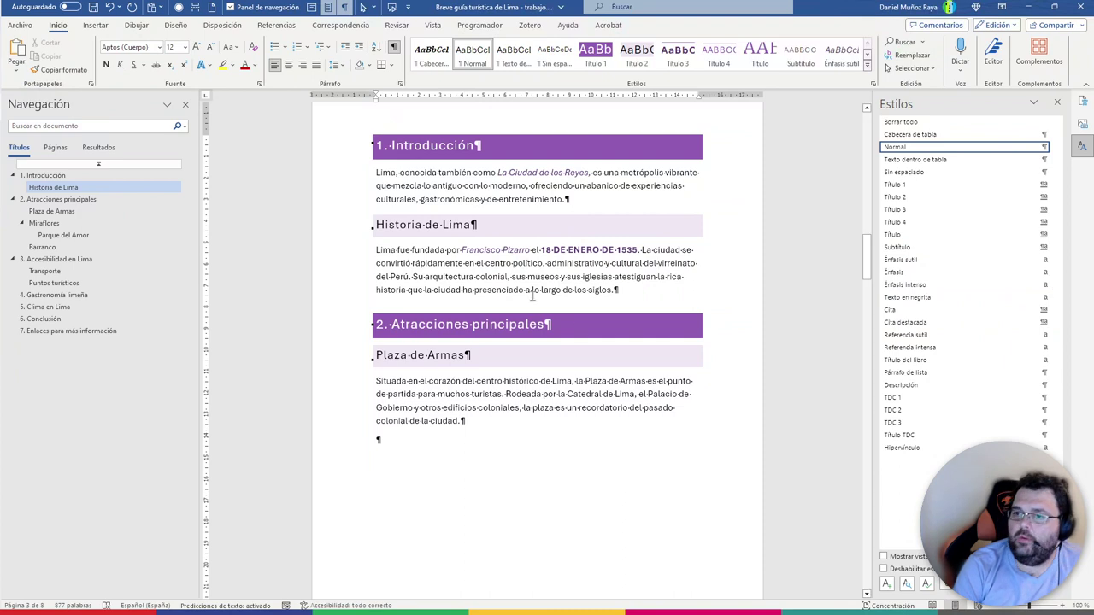
# Delete the empty paragraph below the Plaza de Armas text
pyautogui.scroll(-1, 609, 229)
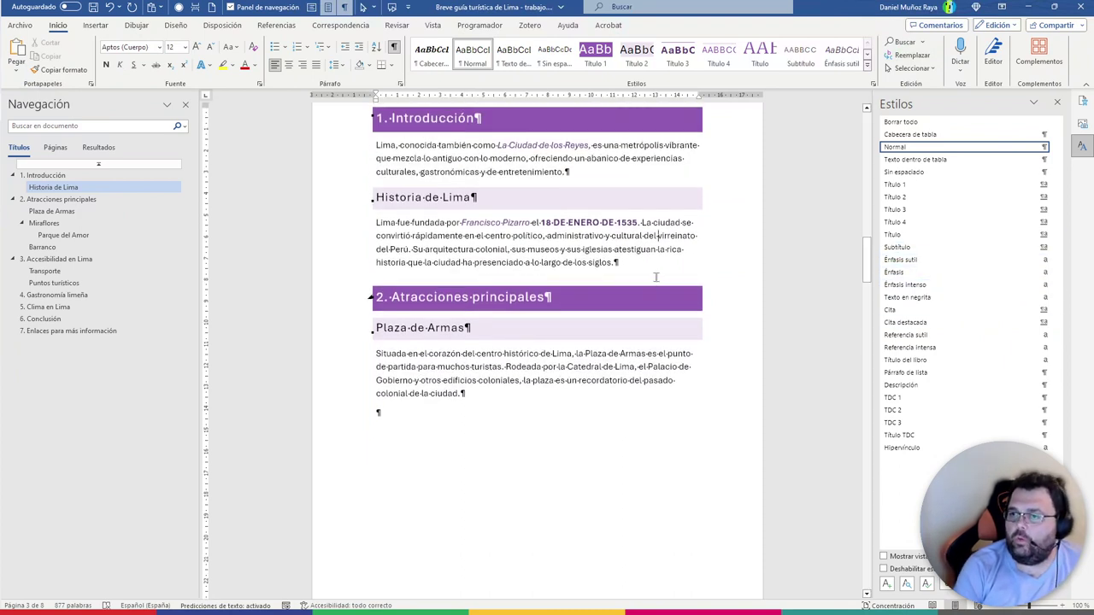
pyautogui.scroll(-2, 599, 295)
pyautogui.scroll(-1, 530, 320)
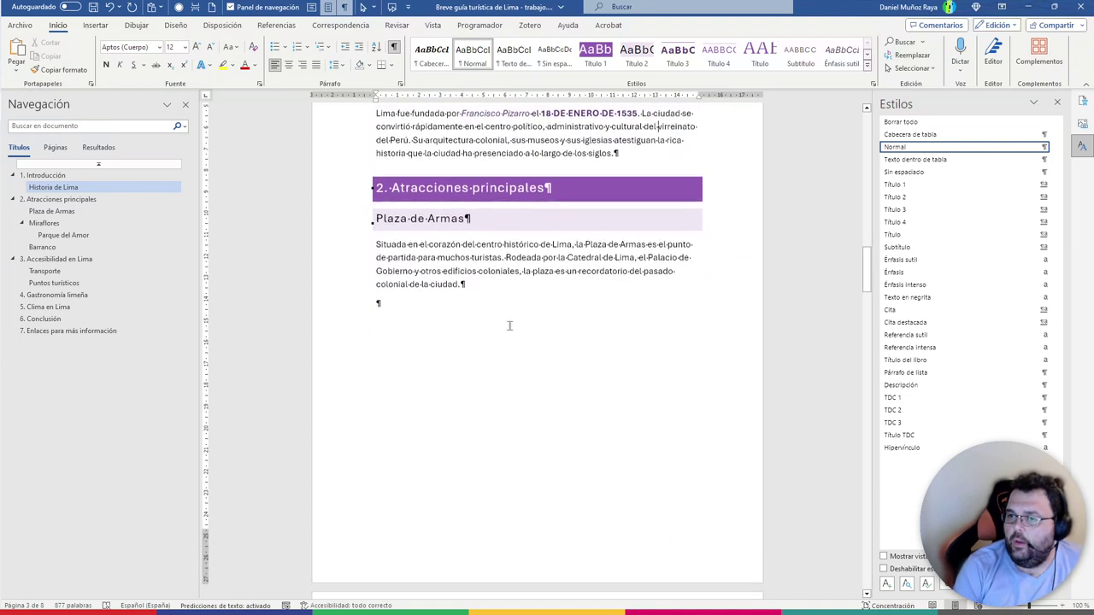
pyautogui.scroll(-2, 478, 291)
pyautogui.press('Delete')
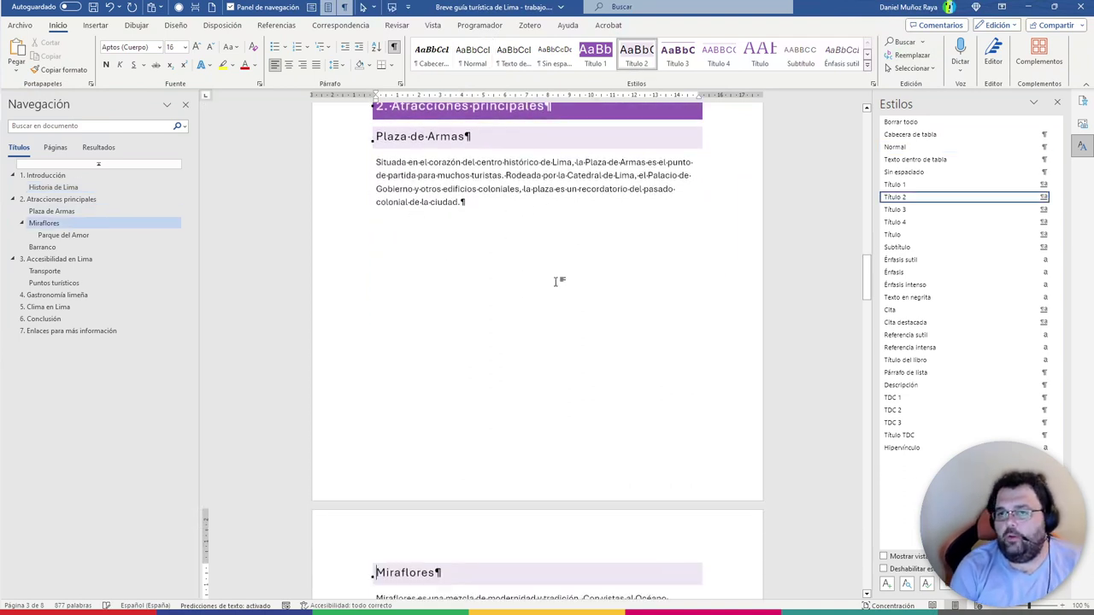
pyautogui.scroll(-3, 609, 263)
pyautogui.scroll(5, 555, 273)
# Insert a page break after the Miraflores paragraph, pushing the photo onto the next page
pyautogui.click(506, 285)
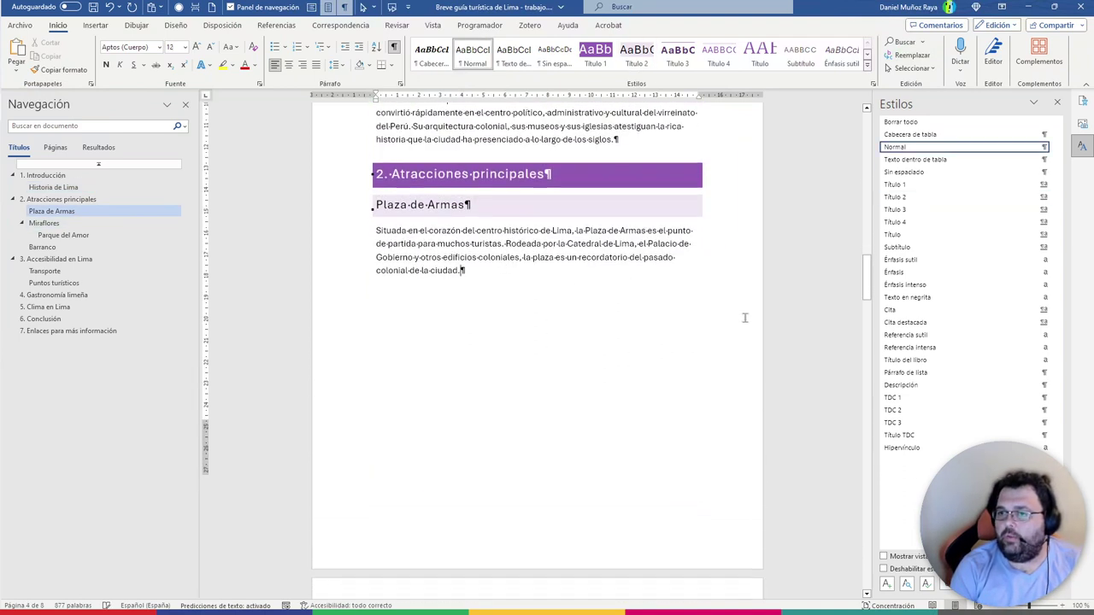
pyautogui.scroll(-6, 743, 316)
pyautogui.scroll(-3, 743, 320)
pyautogui.click(608, 245)
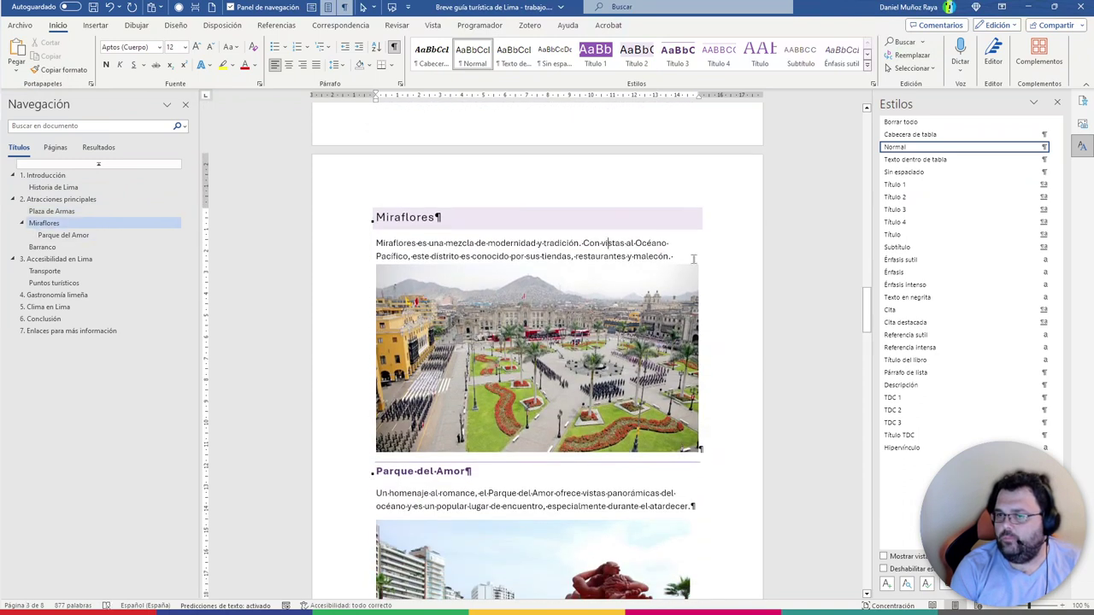
pyautogui.scroll(3, 625, 251)
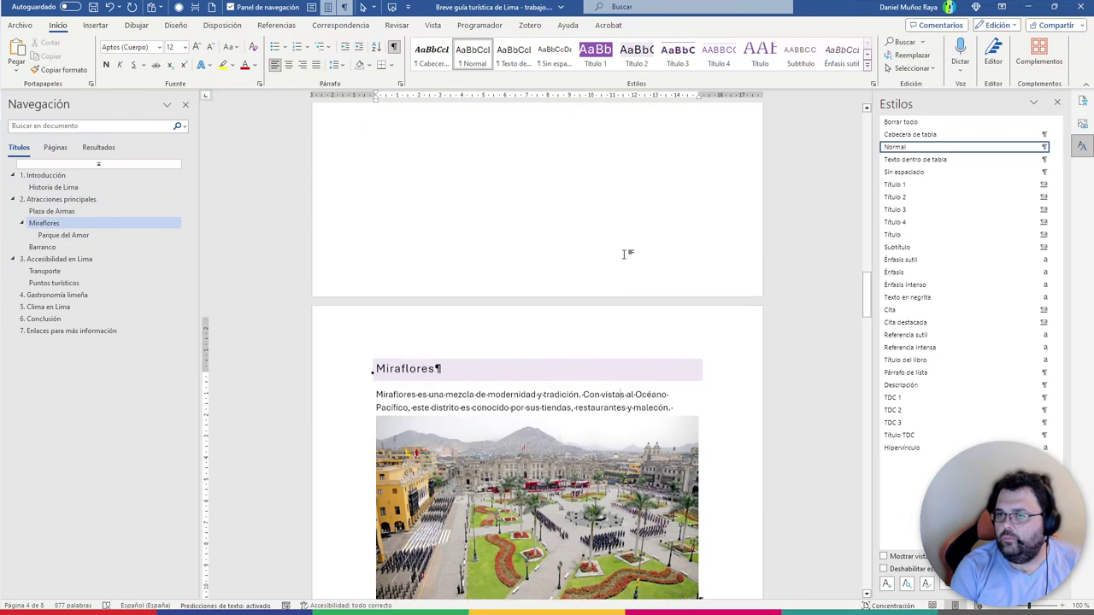
pyautogui.scroll(3, 572, 244)
pyautogui.scroll(3, 569, 246)
pyautogui.scroll(-3, 569, 246)
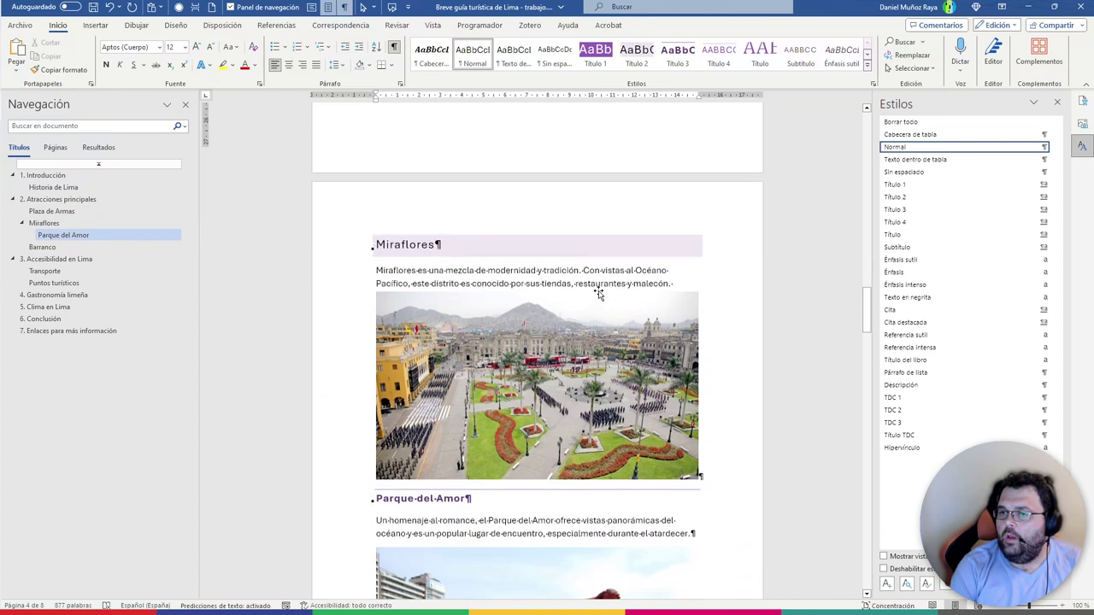
pyautogui.click(650, 291)
pyautogui.click(690, 255)
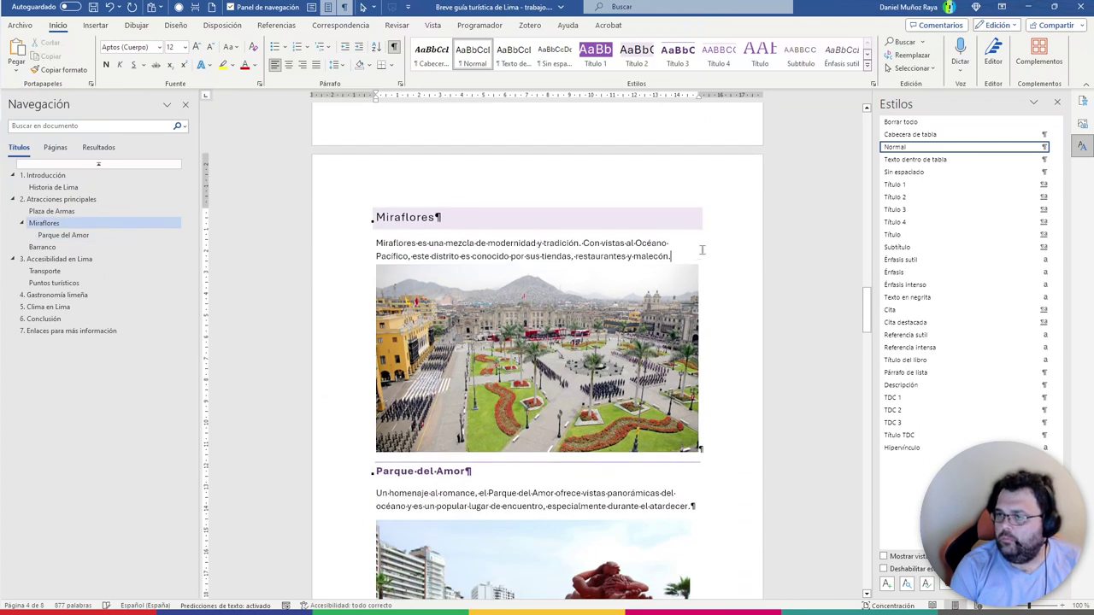
pyautogui.hotkey('ctrl', 'Return')
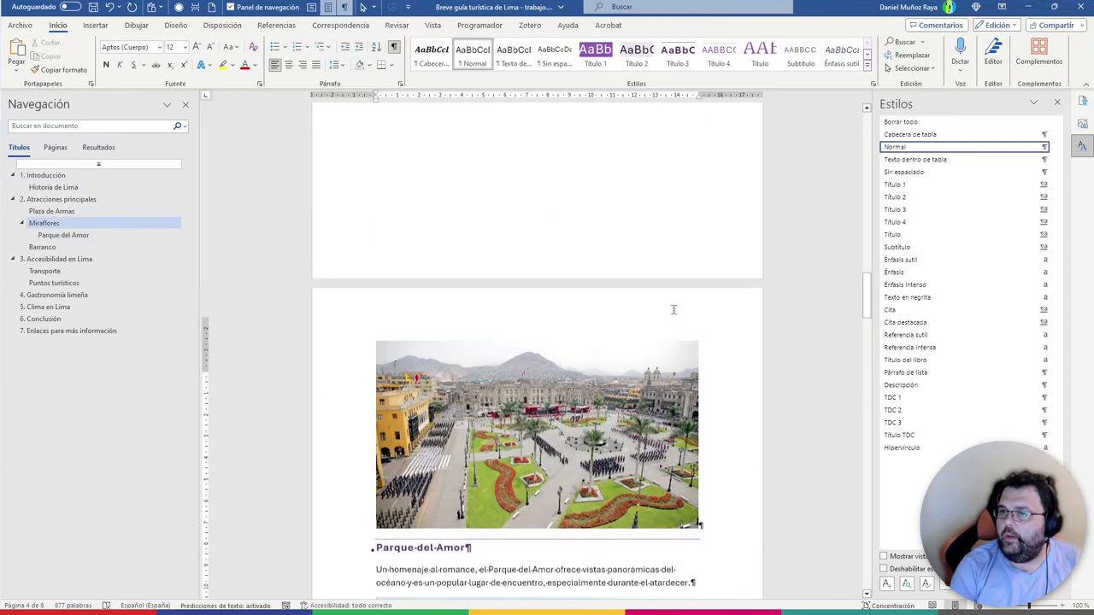
# Delete the break above the photo, then undo that removal
pyautogui.scroll(2, 632, 307)
pyautogui.scroll(-2, 581, 368)
pyautogui.click(532, 428)
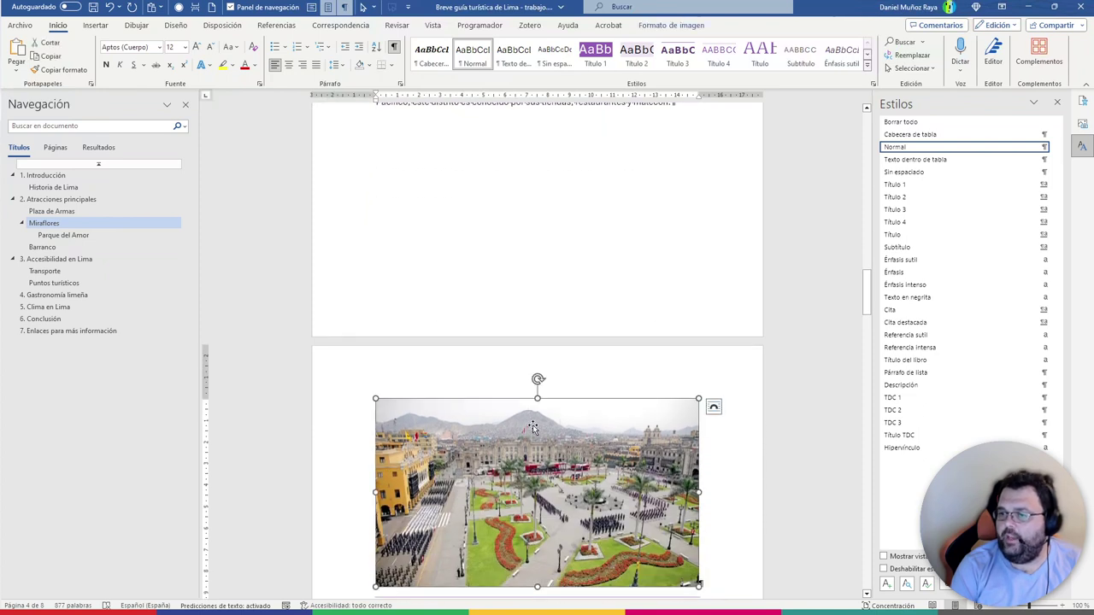
pyautogui.scroll(3, 658, 254)
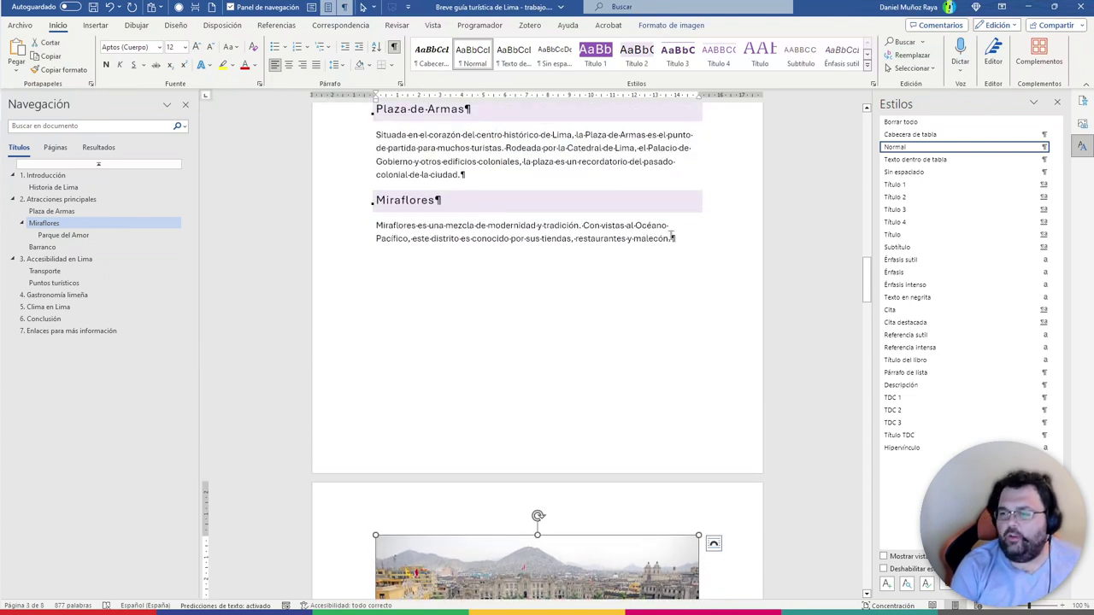
pyautogui.click(674, 239)
pyautogui.press('Delete')
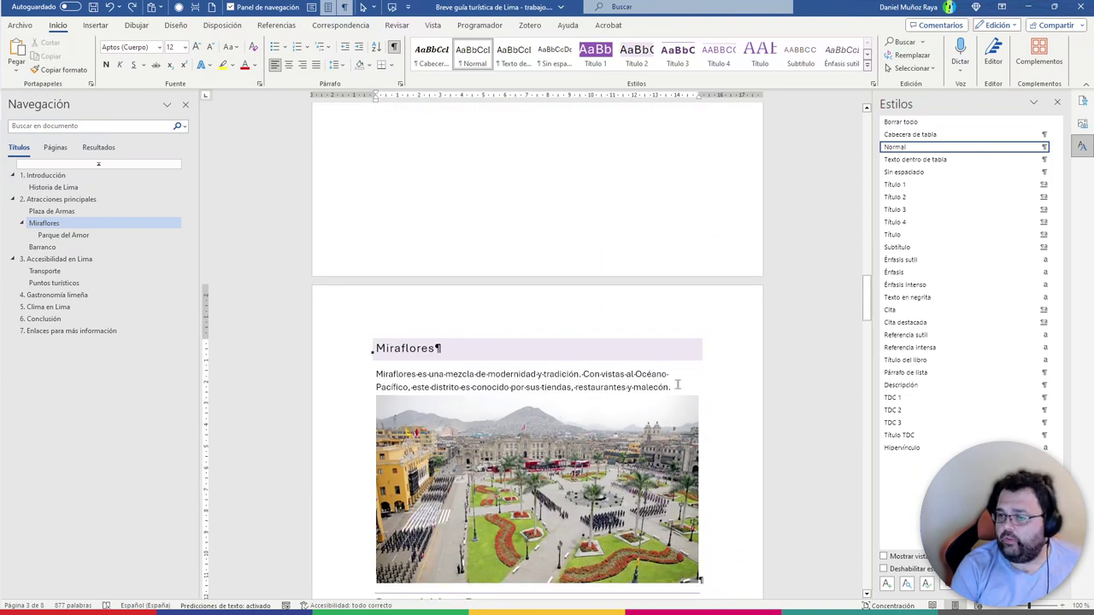
pyautogui.scroll(-1, 682, 389)
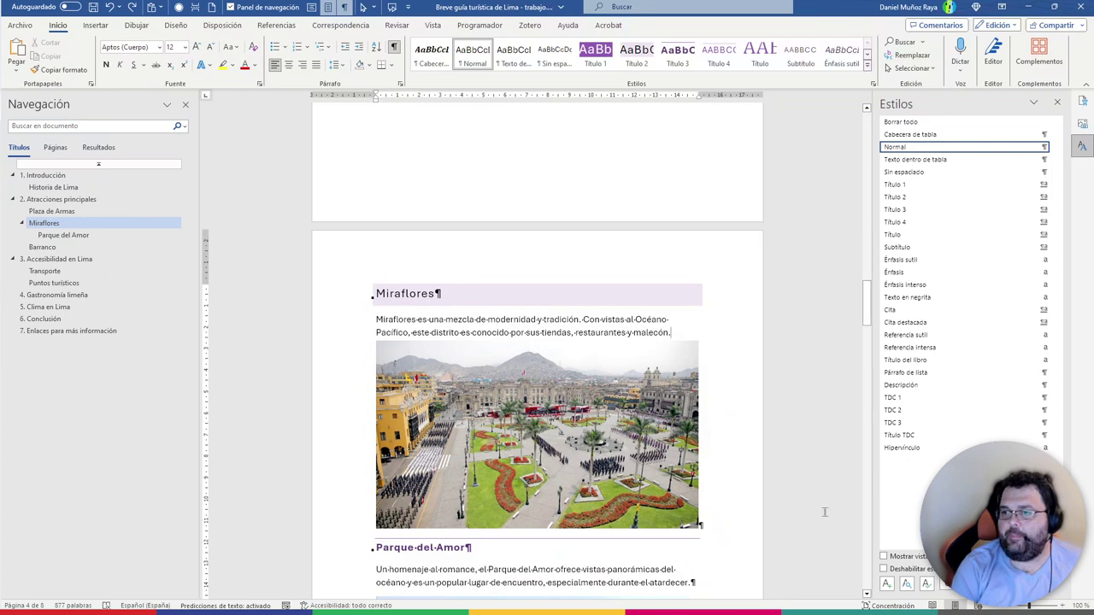
pyautogui.hotkey('ctrl', 'z')
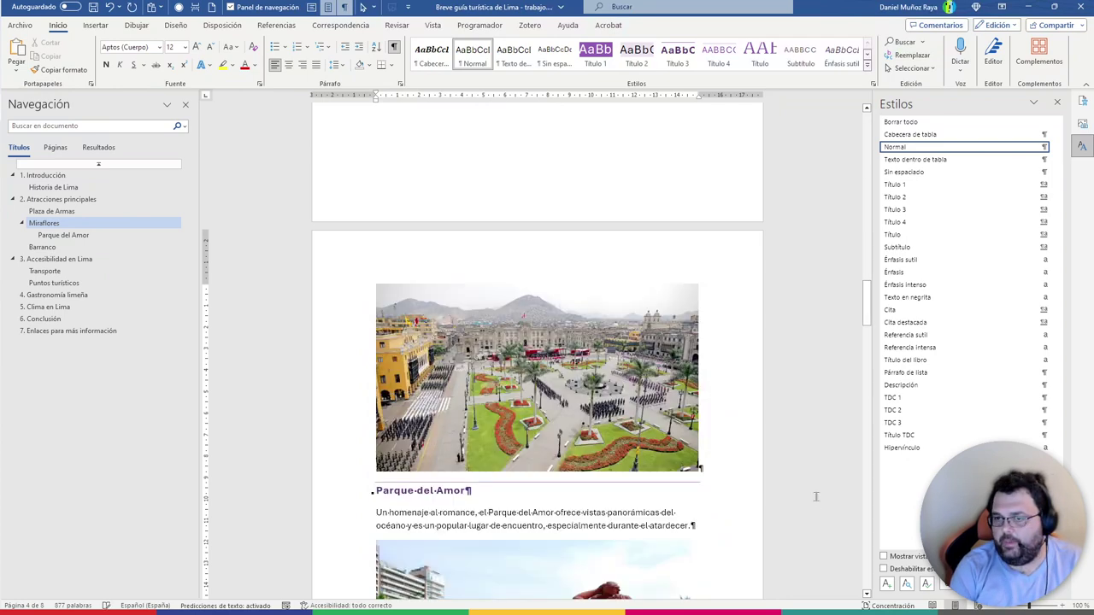
pyautogui.hotkey('ctrl', 'z')
pyautogui.scroll(-2, 701, 183)
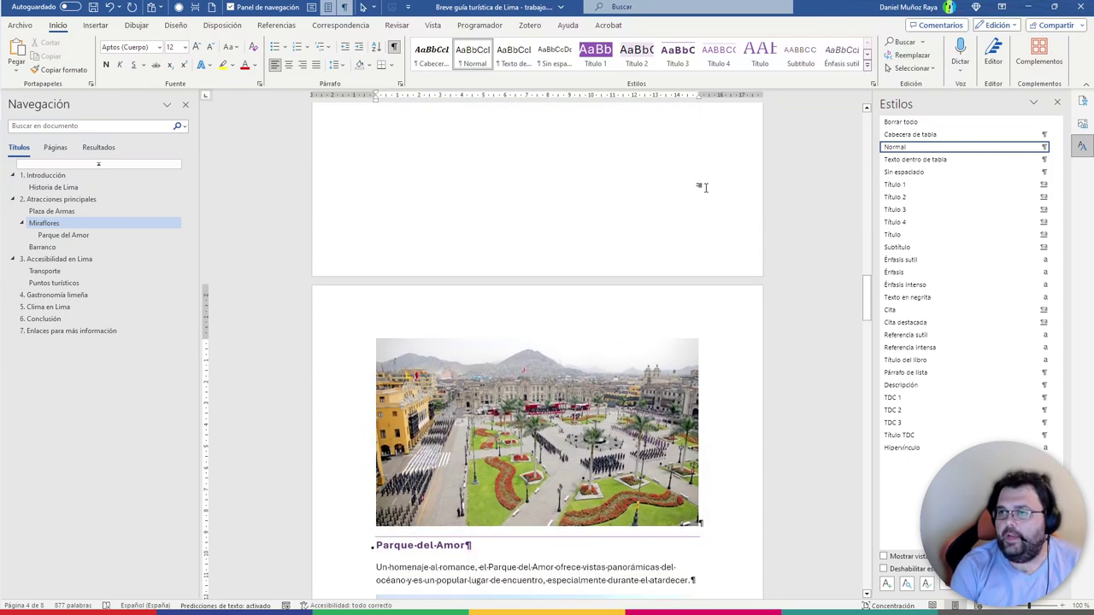
pyautogui.scroll(2, 682, 168)
# Select the Miraflores paragraph and the photo to examine how they sit on the page
pyautogui.tripleClick(637, 145)
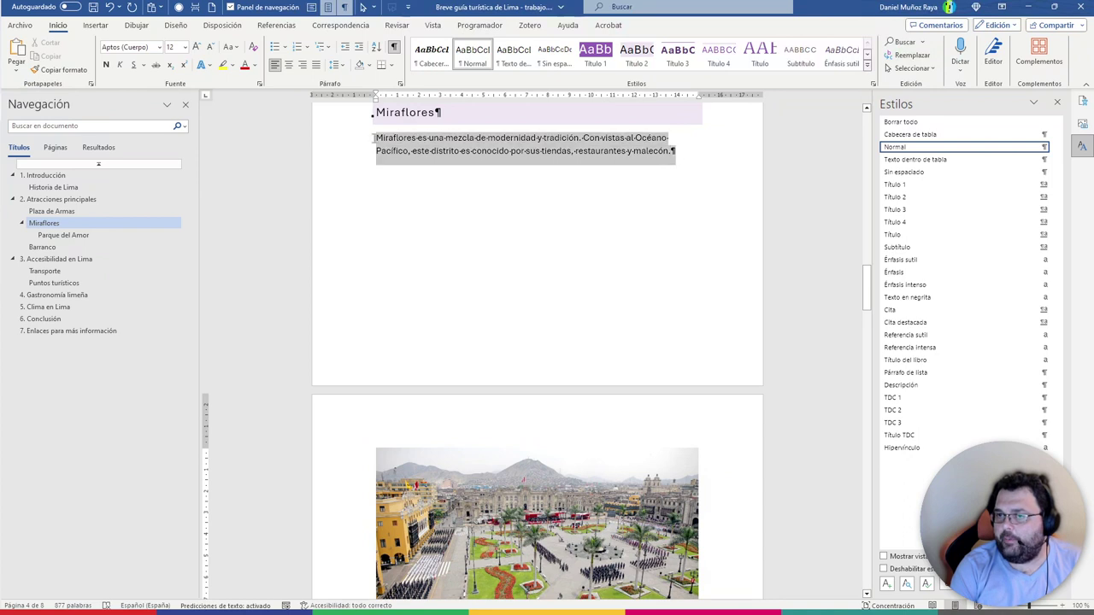
pyautogui.click(708, 151)
pyautogui.scroll(-3, 701, 341)
pyautogui.click(704, 467)
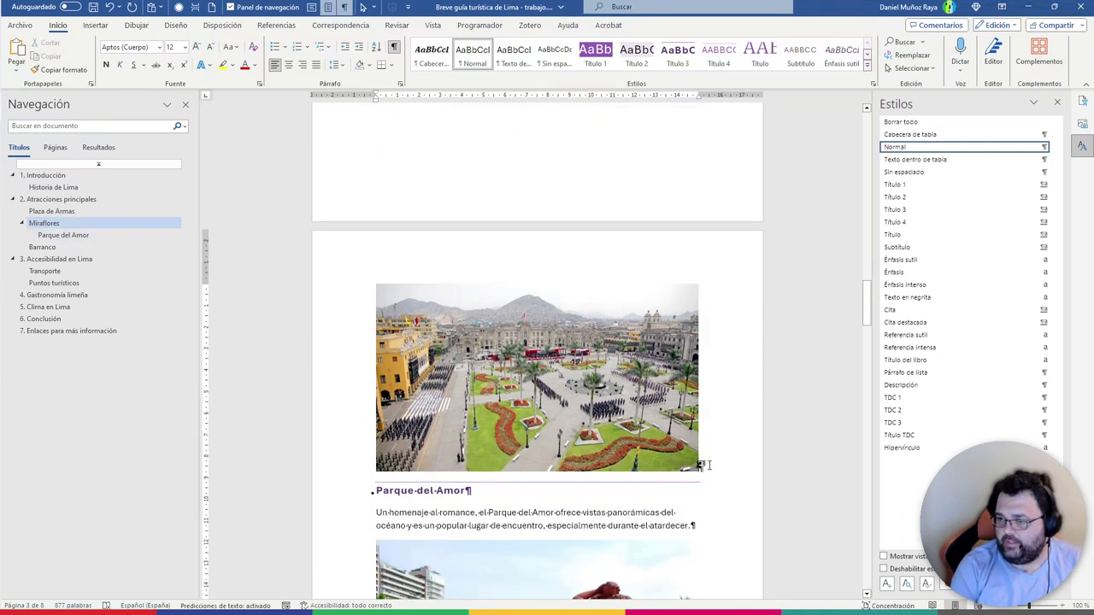
pyautogui.click(537, 438)
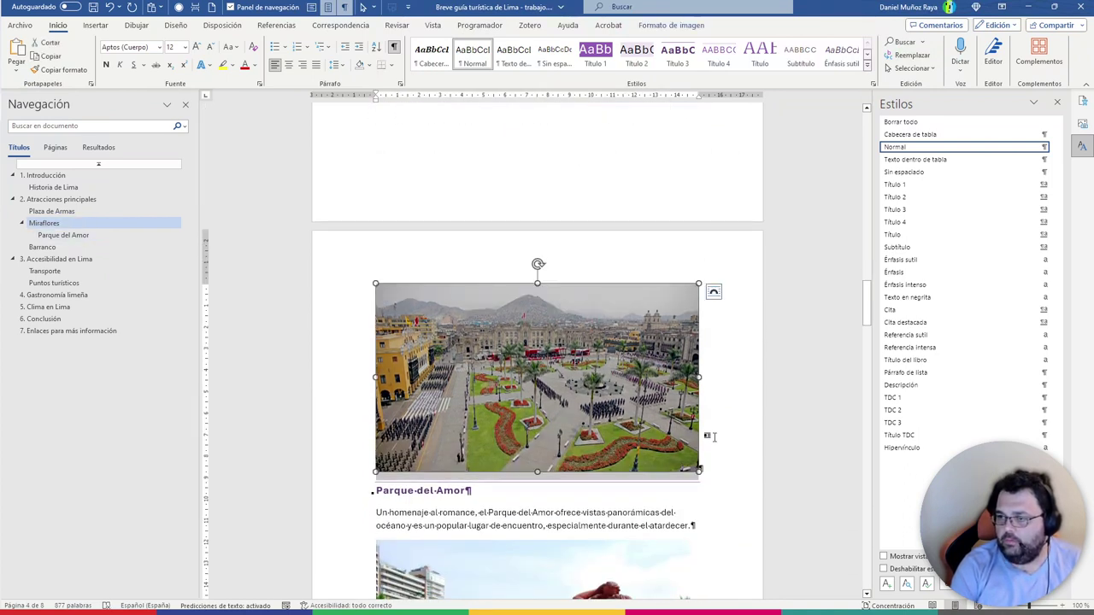
pyautogui.click(725, 357)
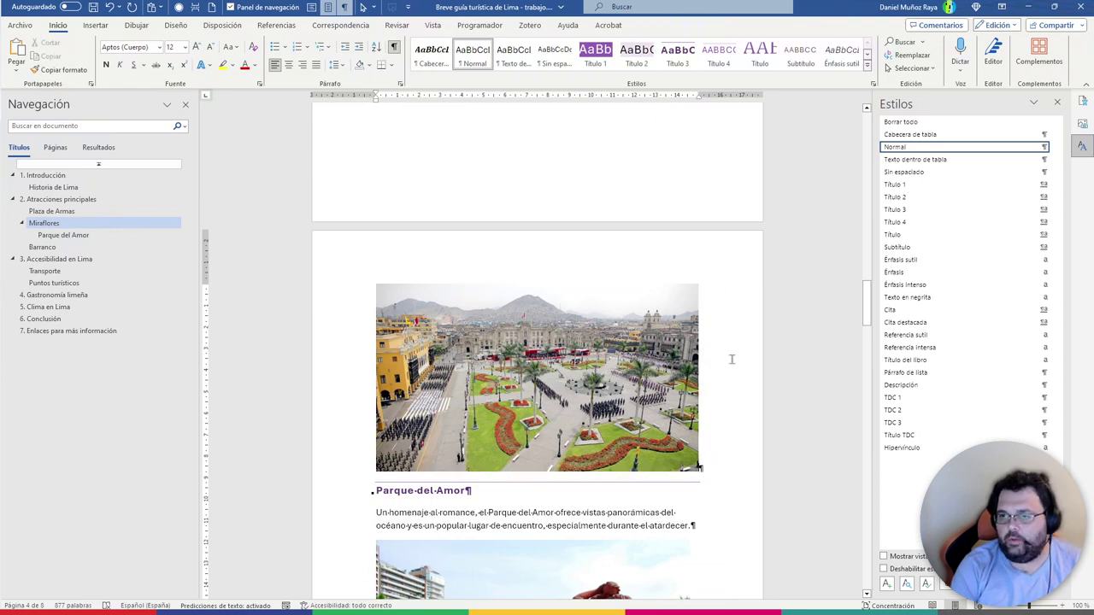
pyautogui.scroll(5, 726, 359)
pyautogui.scroll(3, 726, 359)
pyautogui.scroll(3, 726, 361)
pyautogui.scroll(-3, 726, 363)
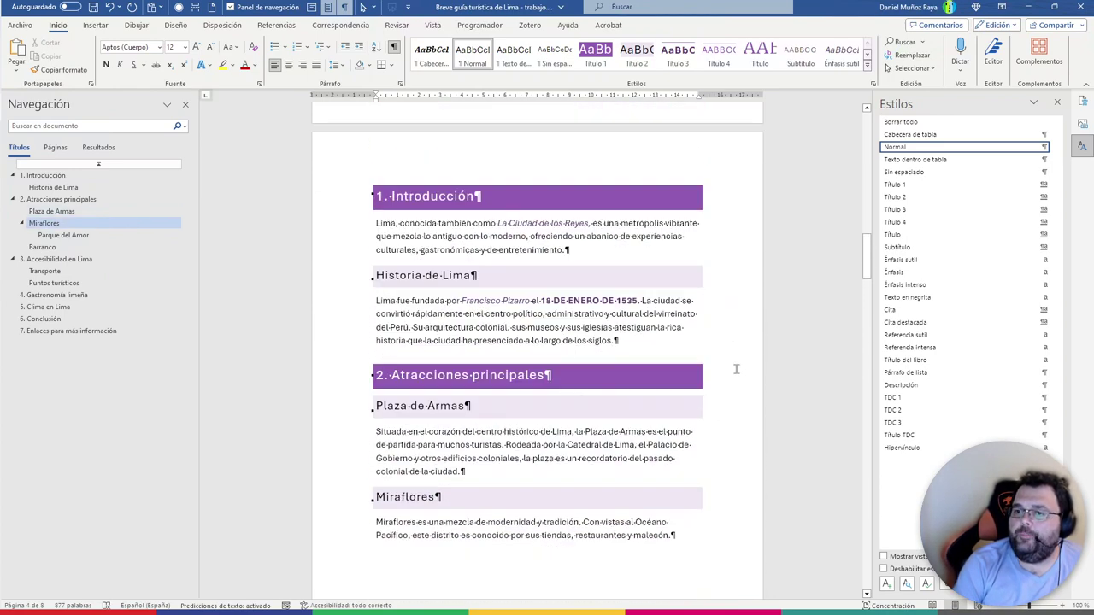
pyautogui.scroll(-5, 735, 368)
pyautogui.scroll(-5, 740, 379)
# Shrink the aerial square photo by its corner handle so it fits beneath Miraflores
pyautogui.click(696, 398)
pyautogui.scroll(-2, 675, 385)
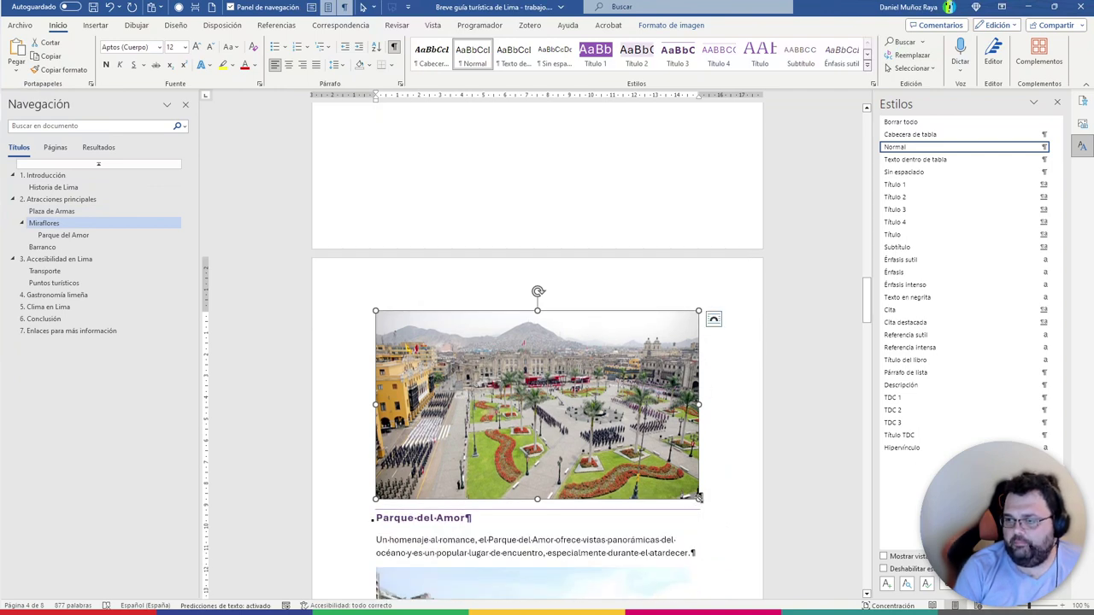
pyautogui.moveTo(698, 497); pyautogui.dragTo(663, 478)
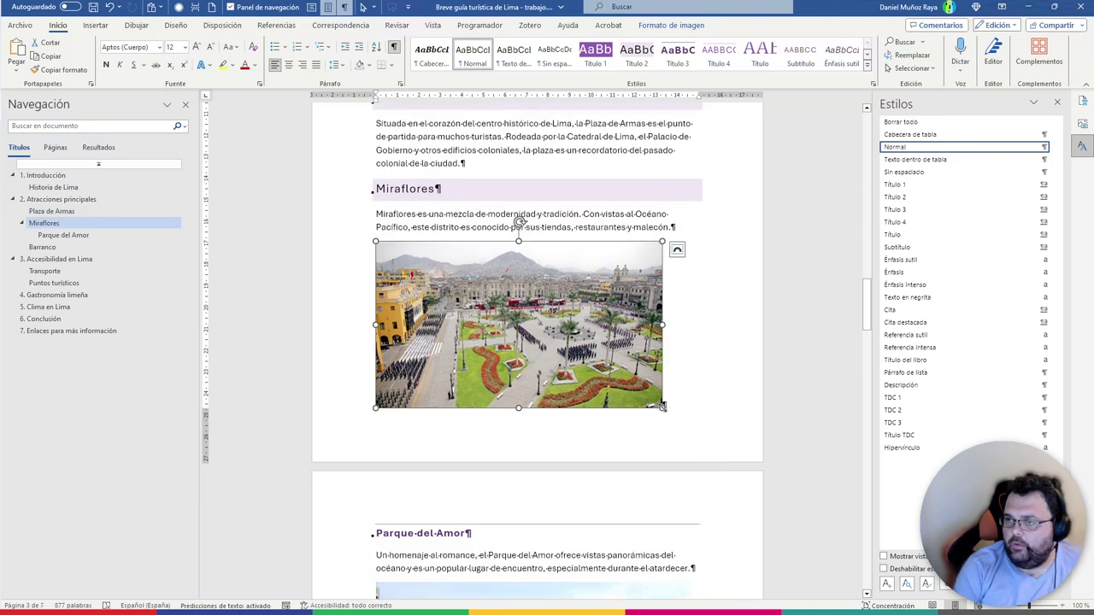
pyautogui.moveTo(662, 407); pyautogui.dragTo(660, 407)
pyautogui.scroll(3, 757, 365)
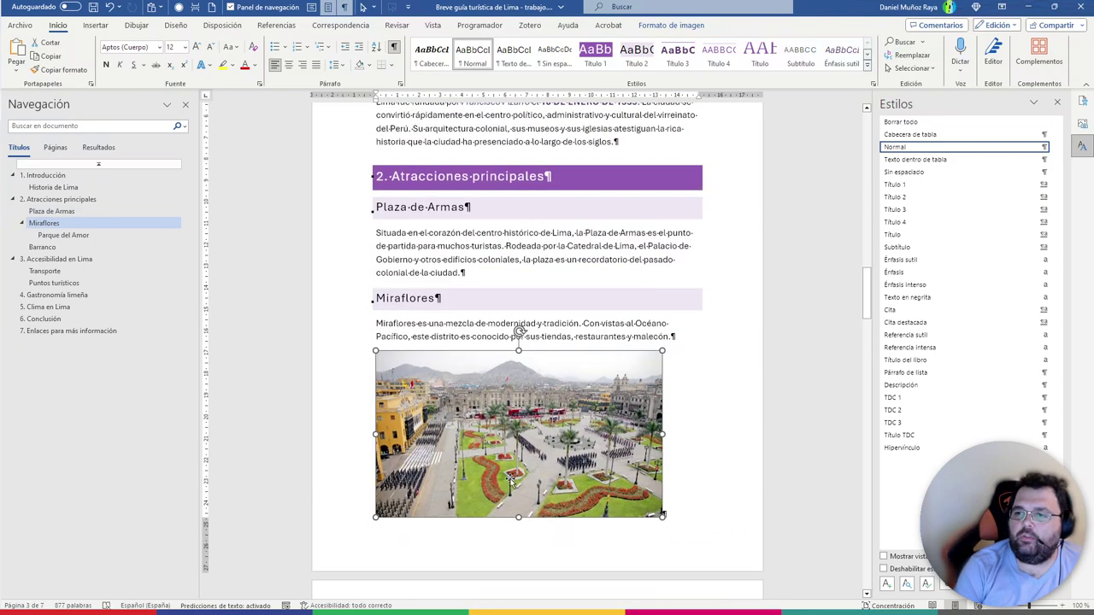
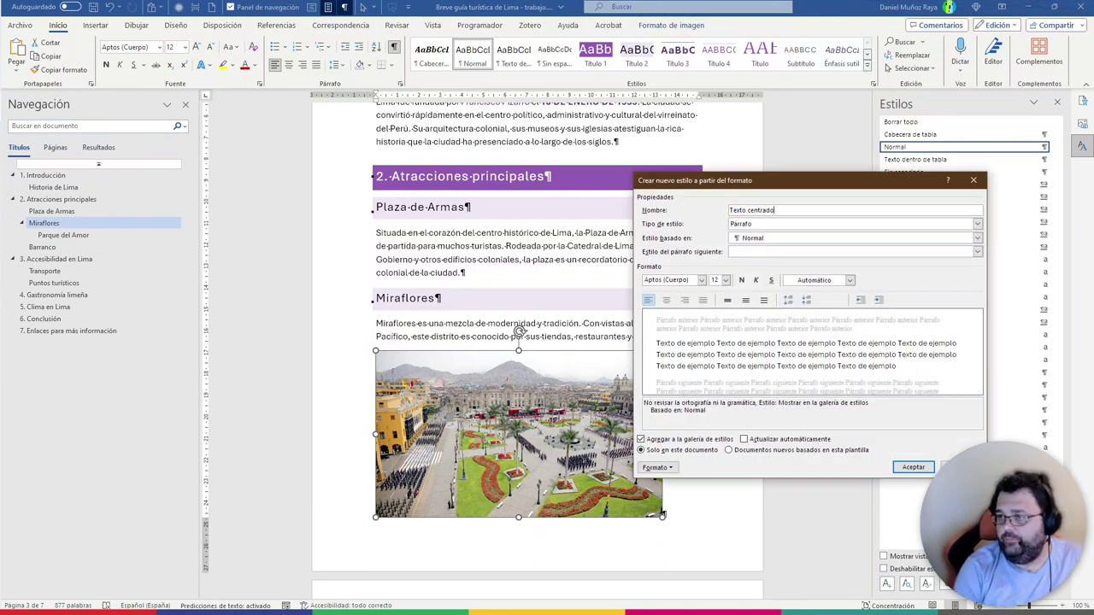
# Make the Texto centrado style centre-aligned with Normal as the following paragraph style, and save it
pyautogui.click(666, 301)
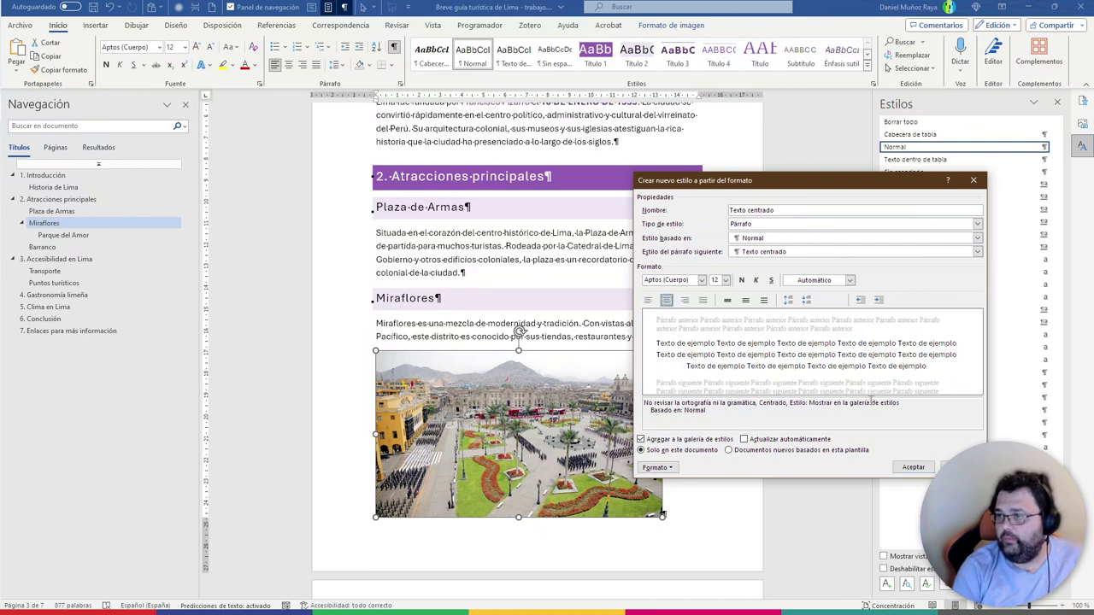
pyautogui.click(977, 251)
pyautogui.click(855, 267)
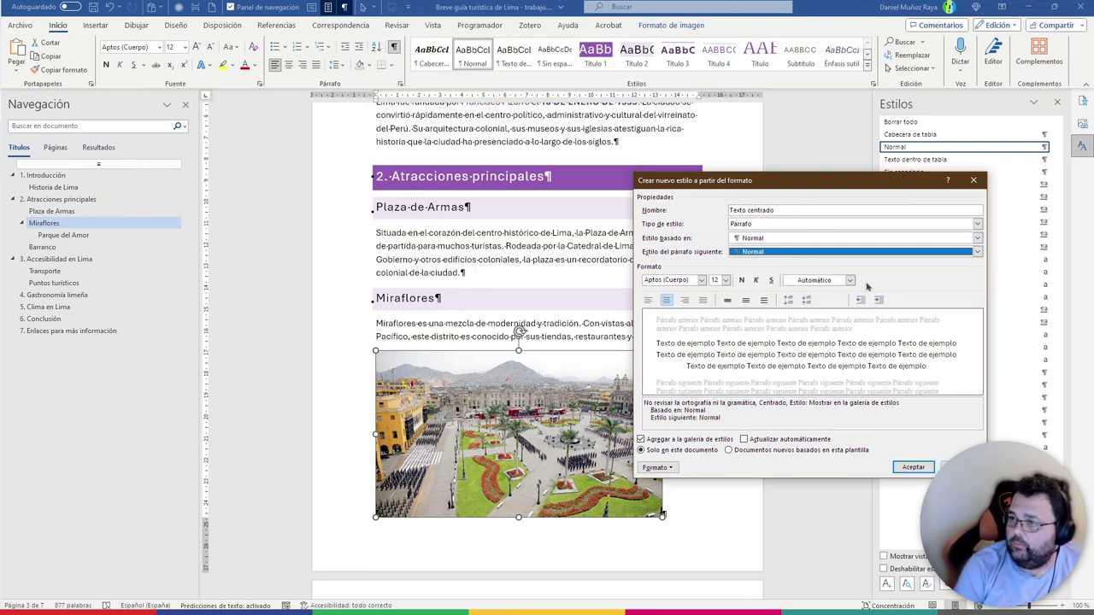
pyautogui.click(913, 467)
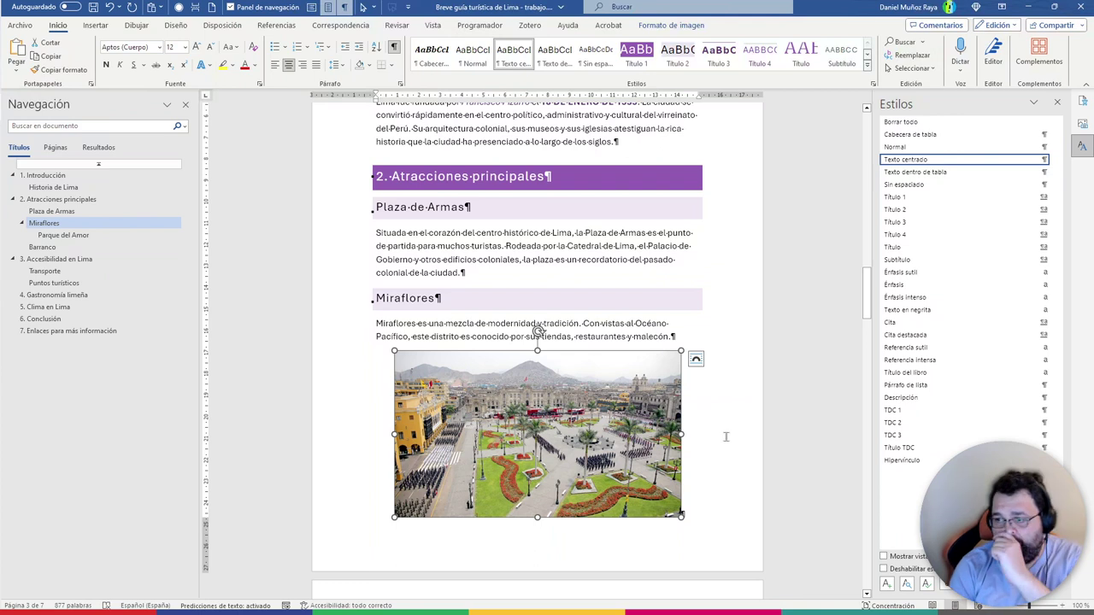
pyautogui.click(699, 422)
# Apply a black framed picture style to the Miraflores photo and shrink it slightly
pyautogui.scroll(-2, 699, 423)
pyautogui.click(658, 359)
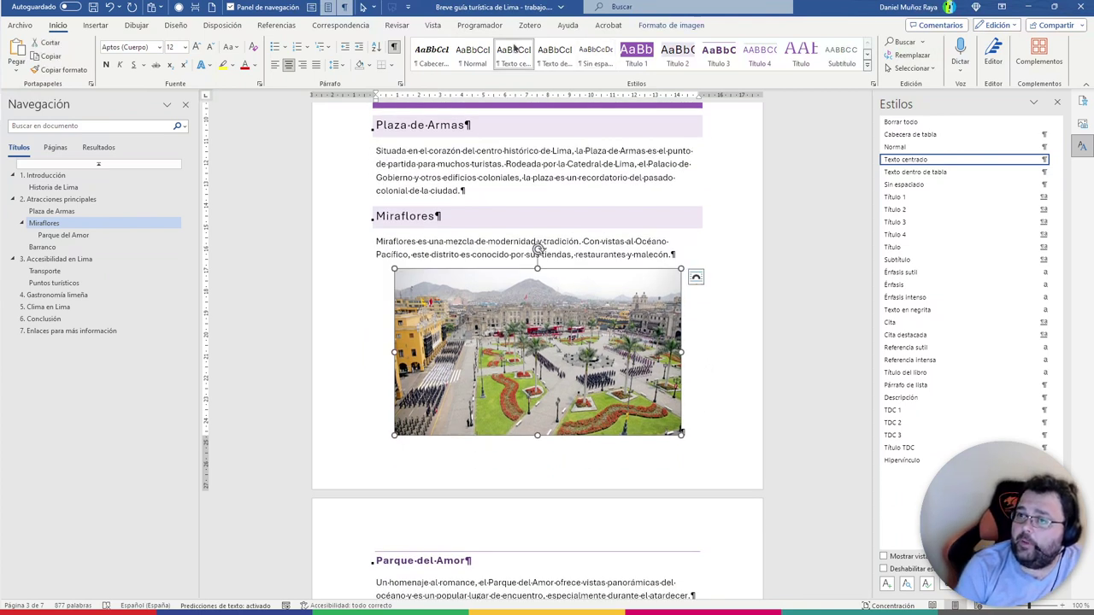
pyautogui.click(672, 26)
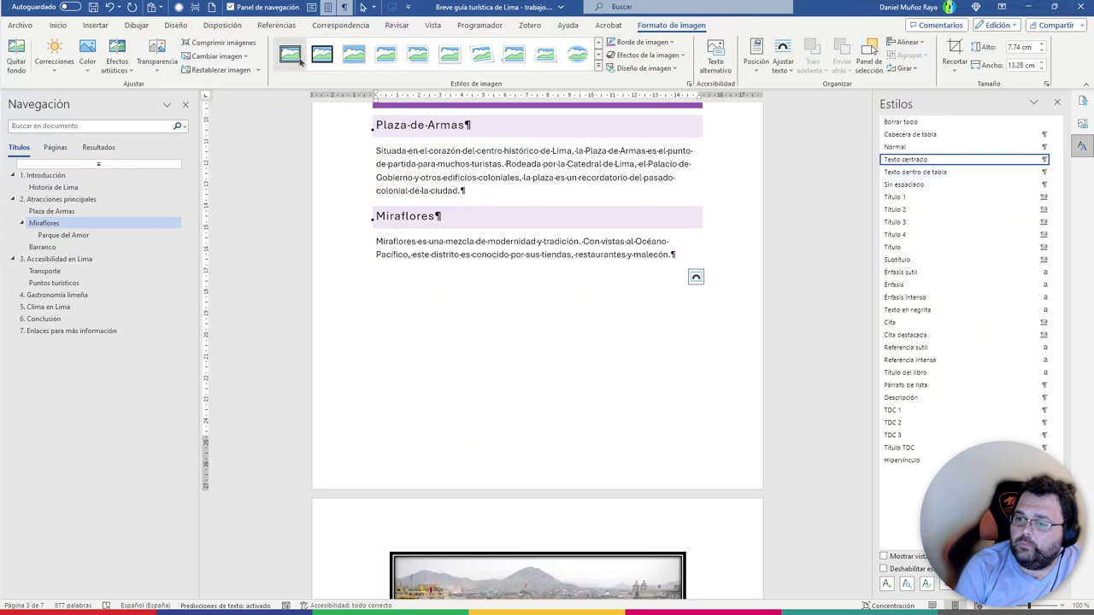
pyautogui.click(299, 62)
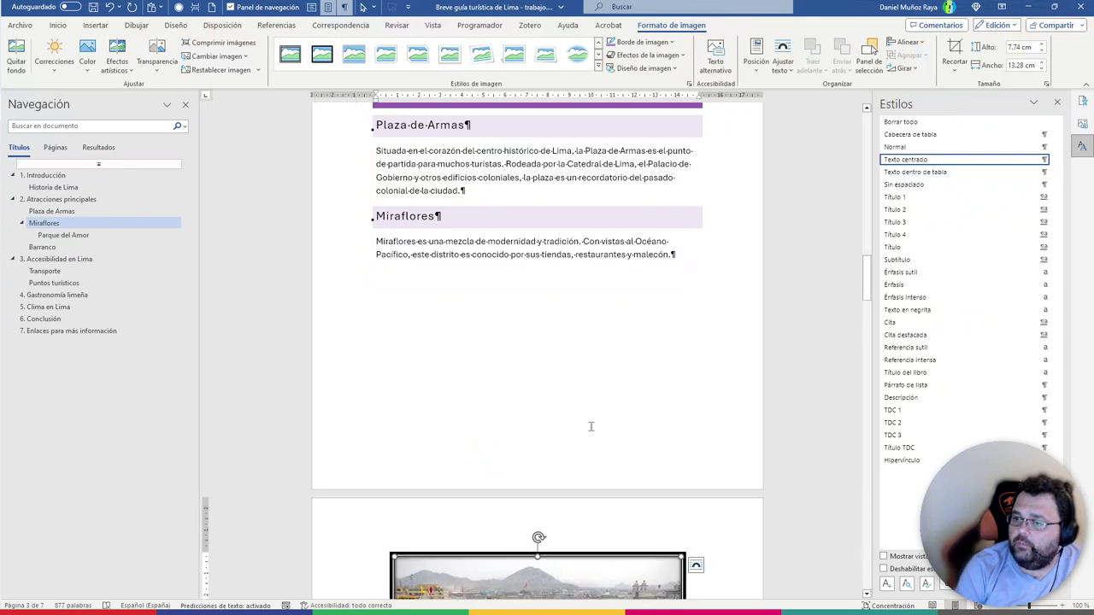
pyautogui.scroll(-3, 589, 425)
pyautogui.scroll(-2, 633, 467)
pyautogui.scroll(-1, 682, 437)
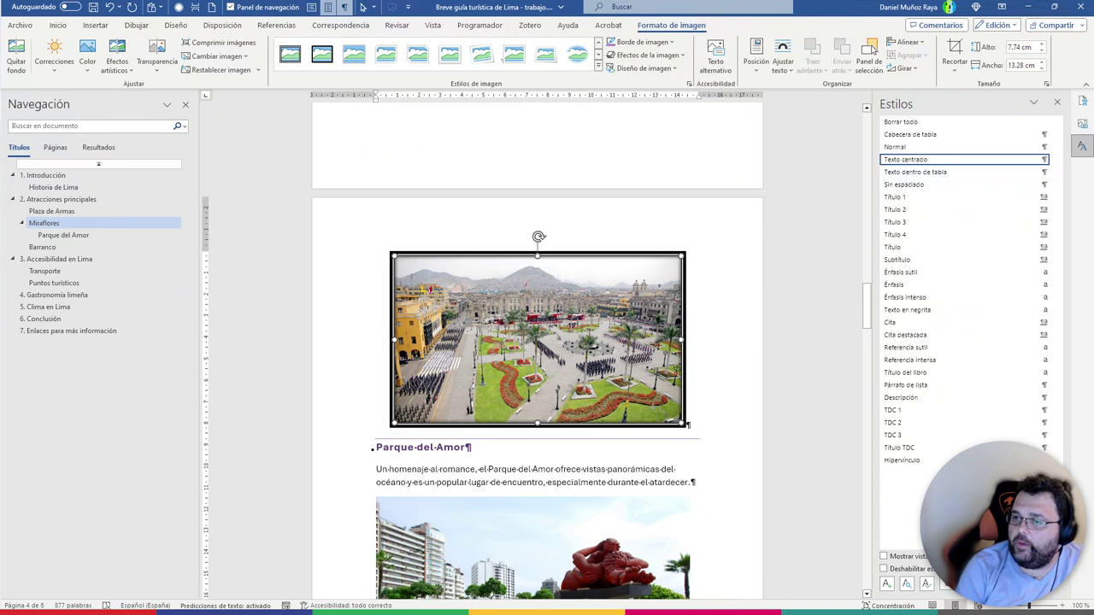
pyautogui.moveTo(686, 424); pyautogui.dragTo(651, 406)
pyautogui.scroll(2, 696, 330)
pyautogui.click(842, 388)
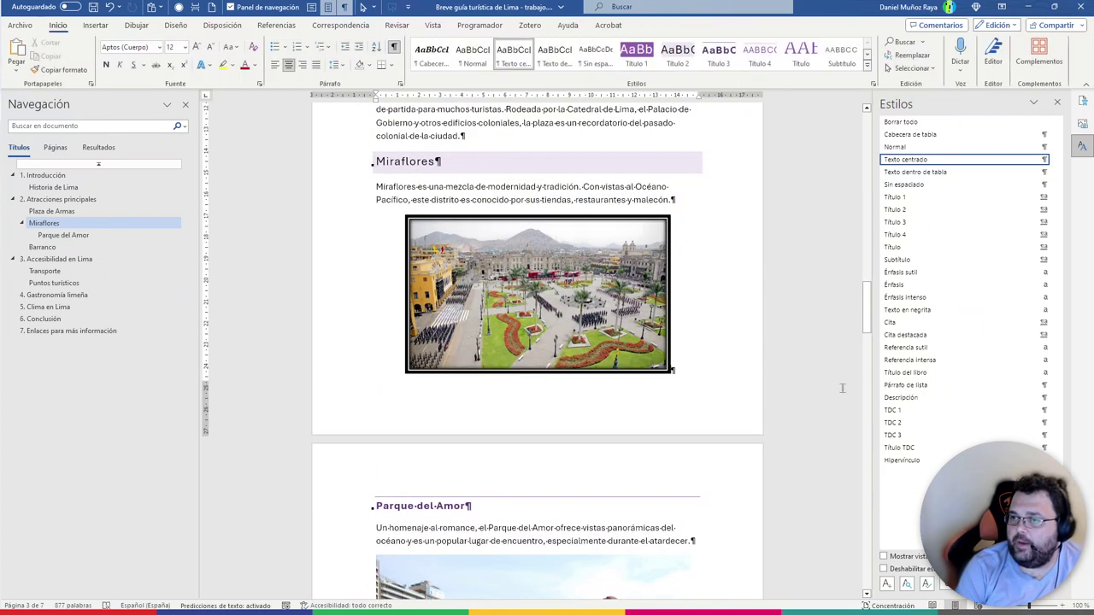
# Switch the Miraflores photo to the white framed shadow style and enlarge it slightly from a corner
pyautogui.click(570, 272)
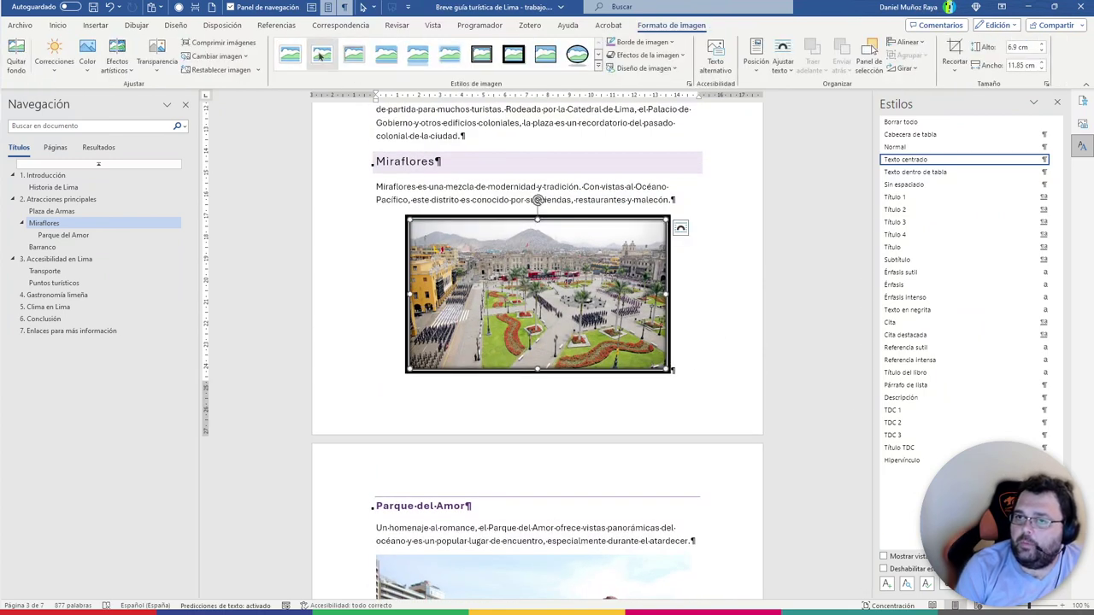
pyautogui.click(290, 57)
pyautogui.click(770, 359)
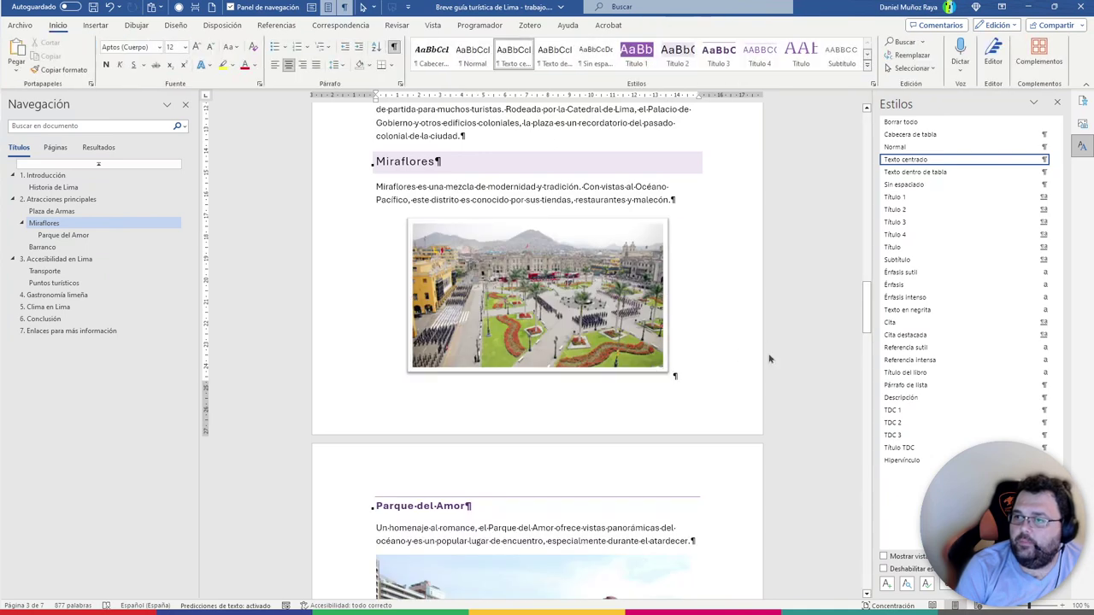
pyautogui.click(637, 318)
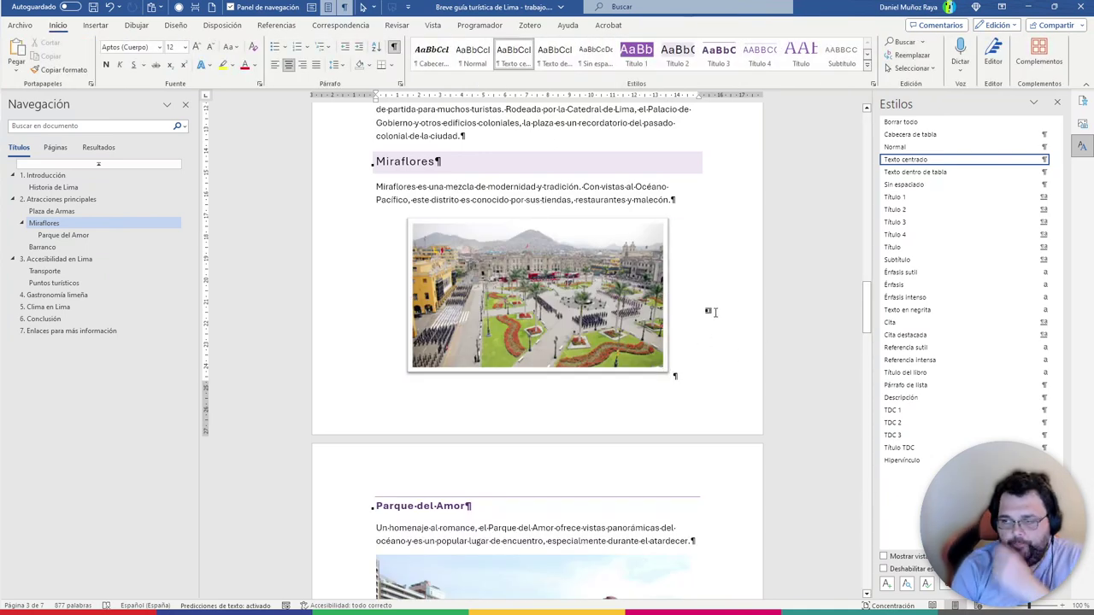
pyautogui.moveTo(665, 370); pyautogui.dragTo(674, 374)
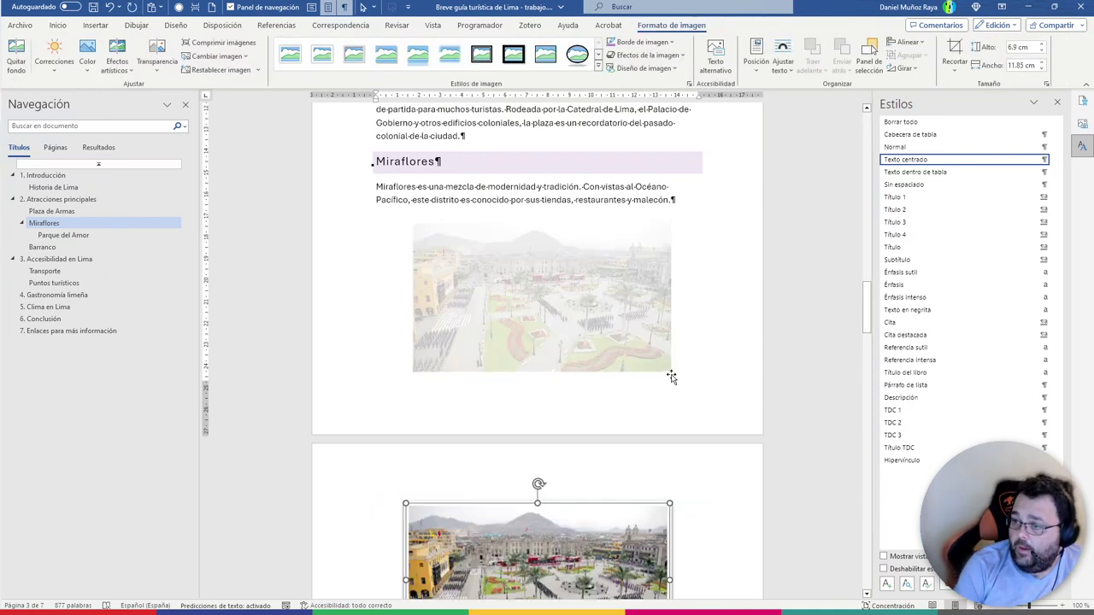
pyautogui.scroll(2, 732, 293)
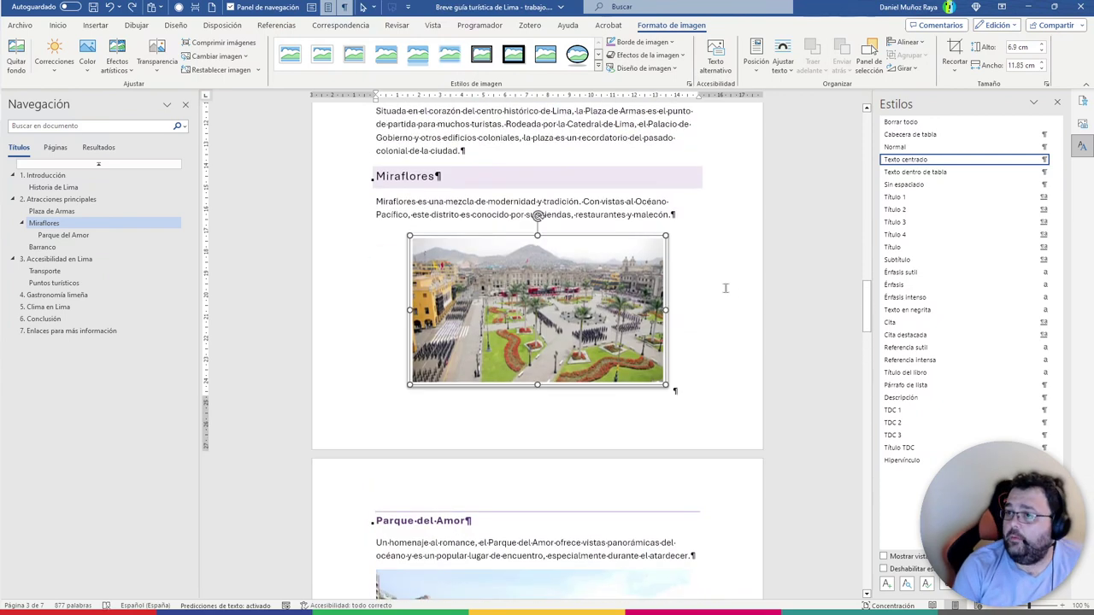
pyautogui.click(746, 320)
pyautogui.scroll(-3, 745, 320)
pyautogui.scroll(3, 741, 329)
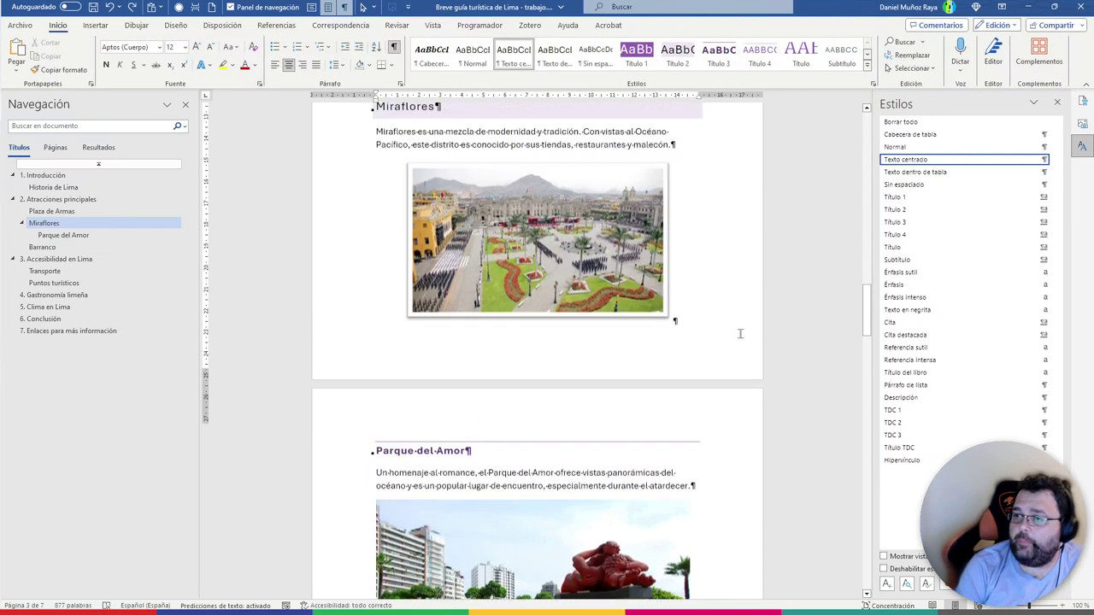
pyautogui.scroll(-5, 735, 328)
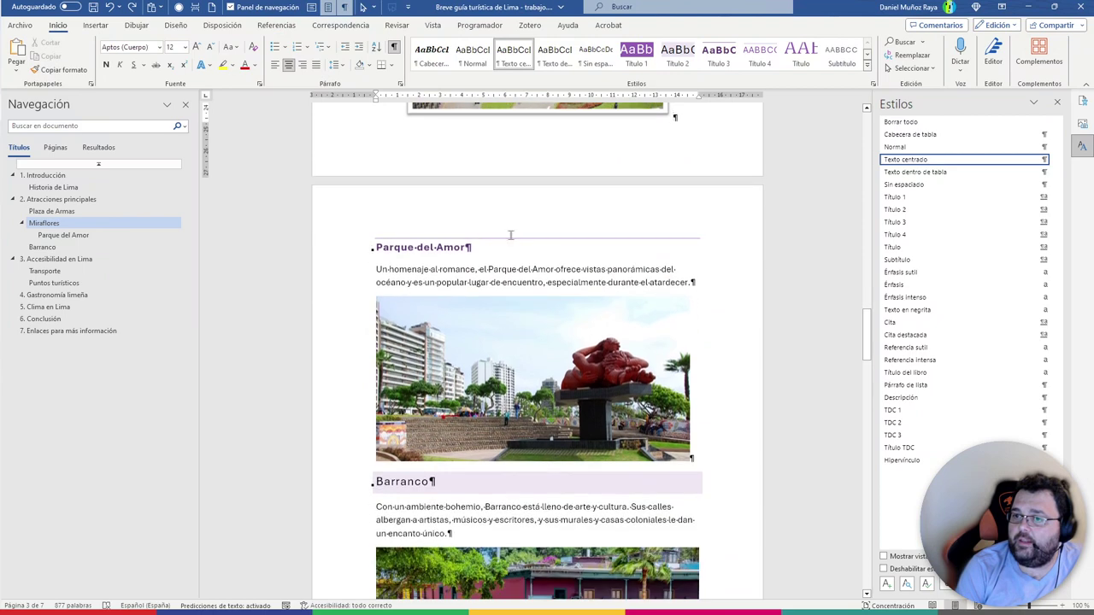
# Apply the white framed shadow picture style to the Parque del Amor photo
pyautogui.click(599, 235)
pyautogui.scroll(-3, 716, 285)
pyautogui.click(578, 231)
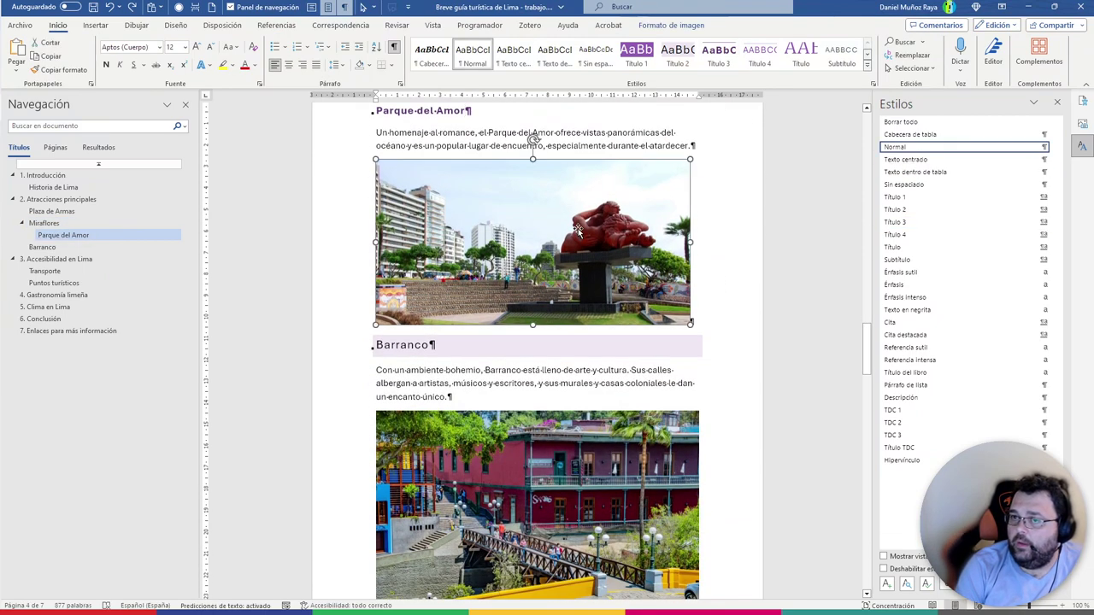
pyautogui.scroll(5, 476, 211)
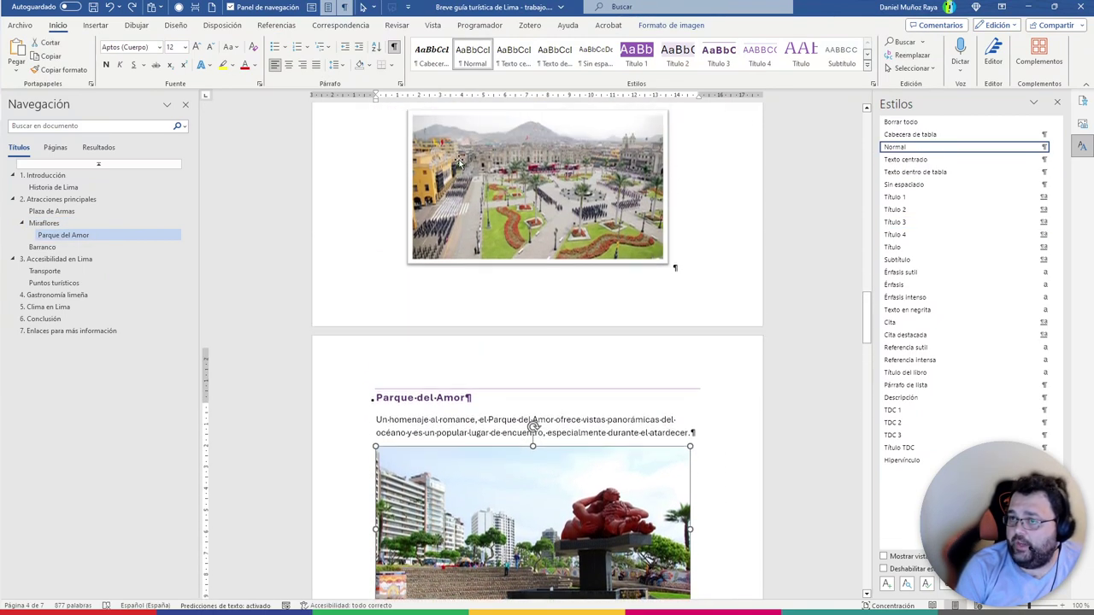
pyautogui.scroll(-2, 519, 386)
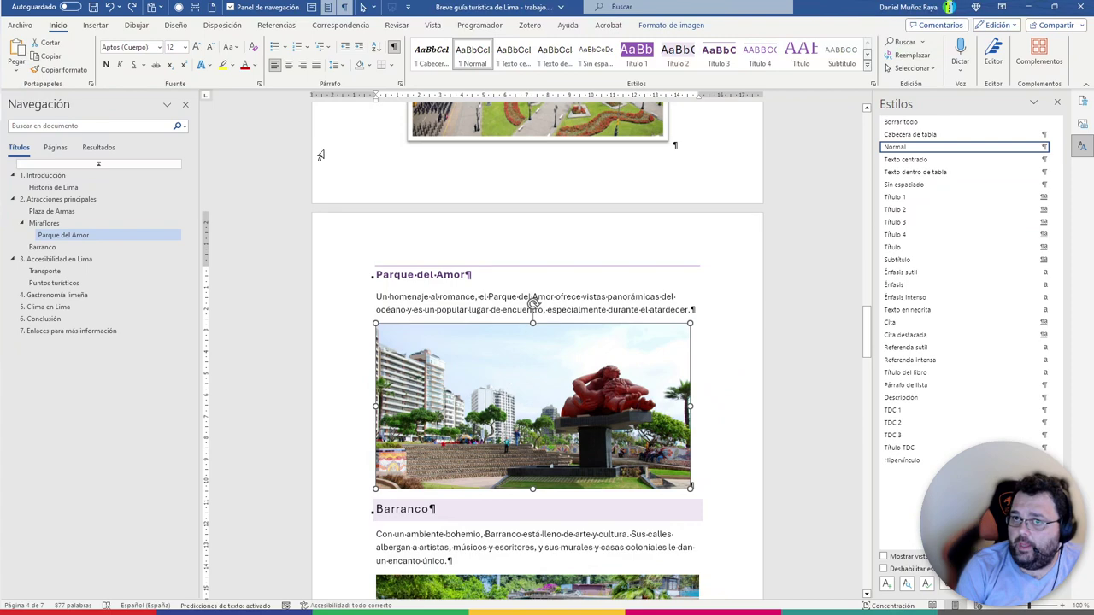
pyautogui.click(671, 25)
pyautogui.click(321, 55)
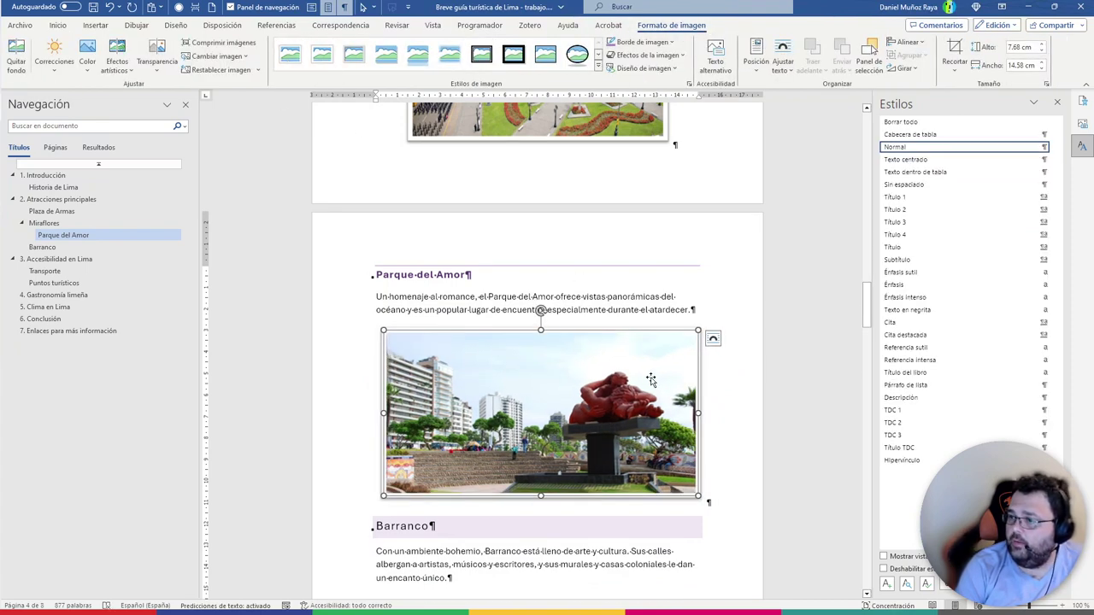
pyautogui.click(744, 494)
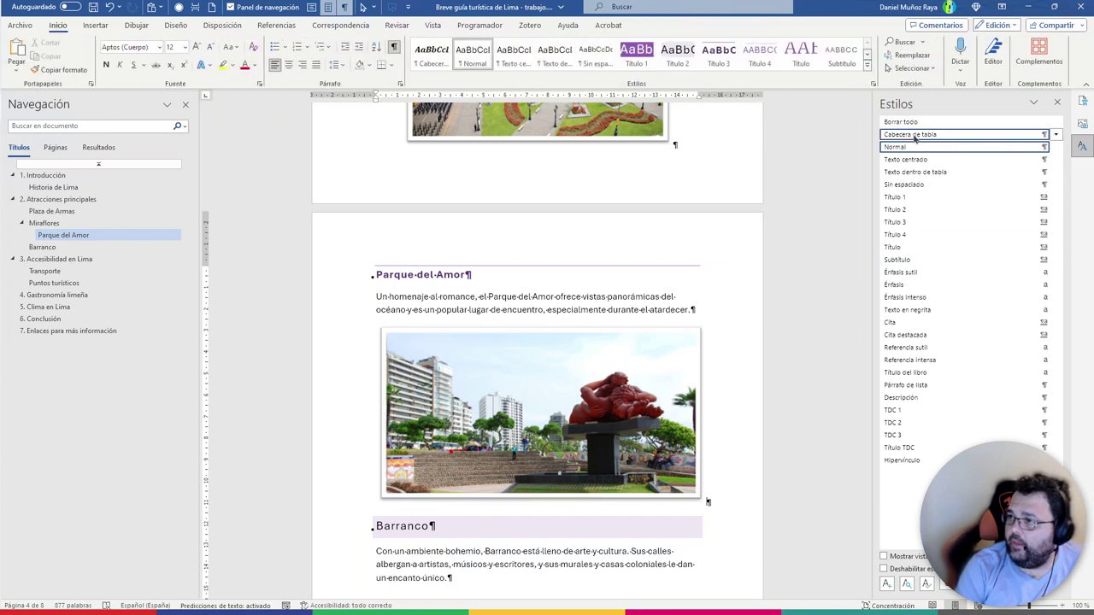
# Centre the Parque del Amor photo with the Texto centrado style
pyautogui.click(920, 163)
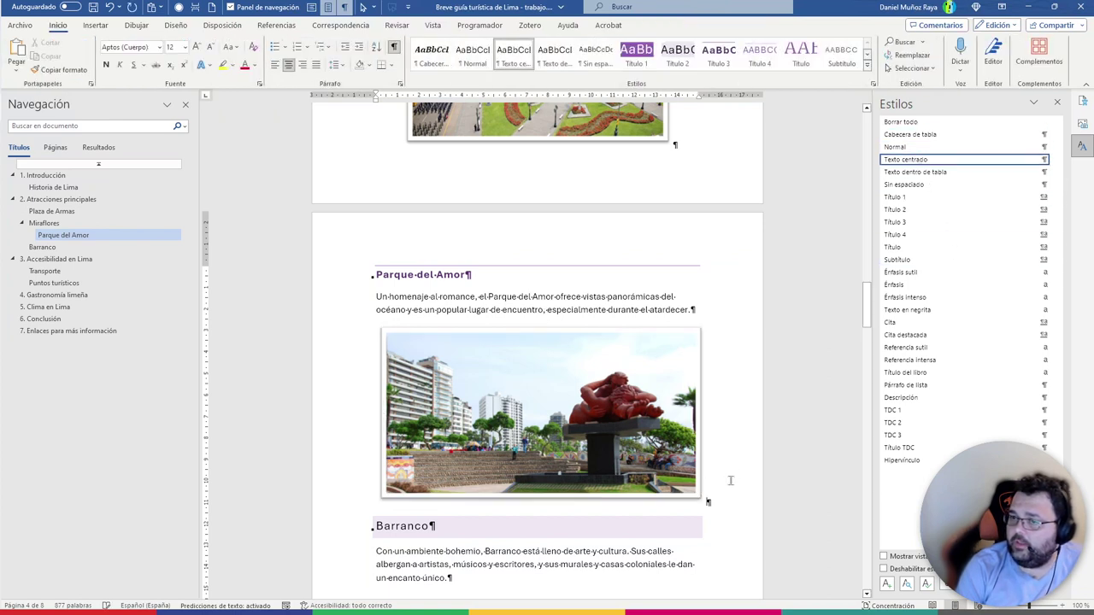
pyautogui.click(565, 401)
pyautogui.click(543, 310)
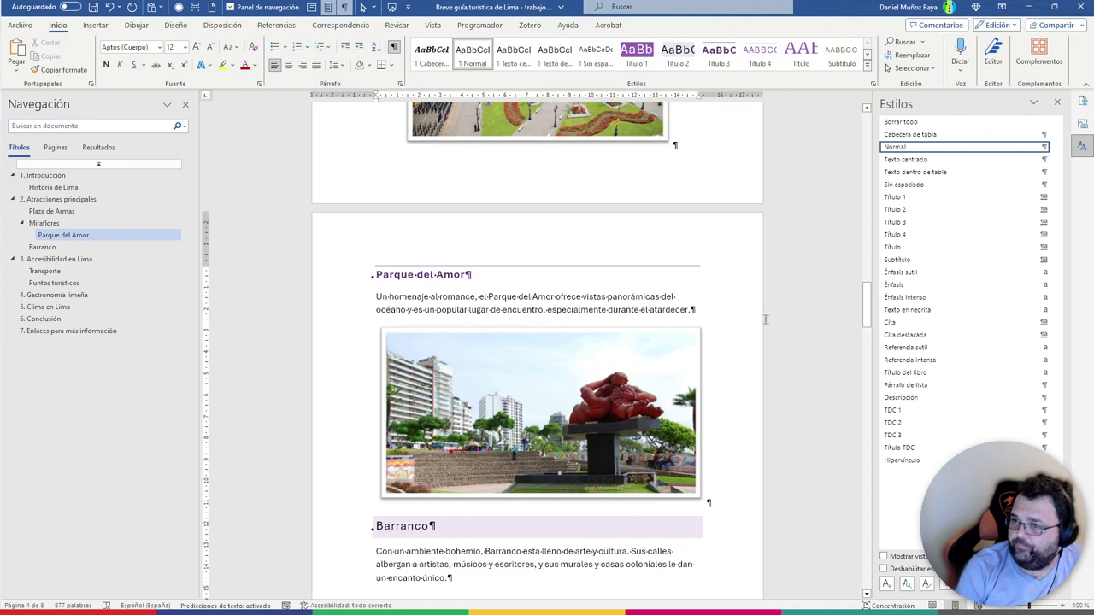
pyautogui.scroll(-2, 765, 319)
pyautogui.click(554, 280)
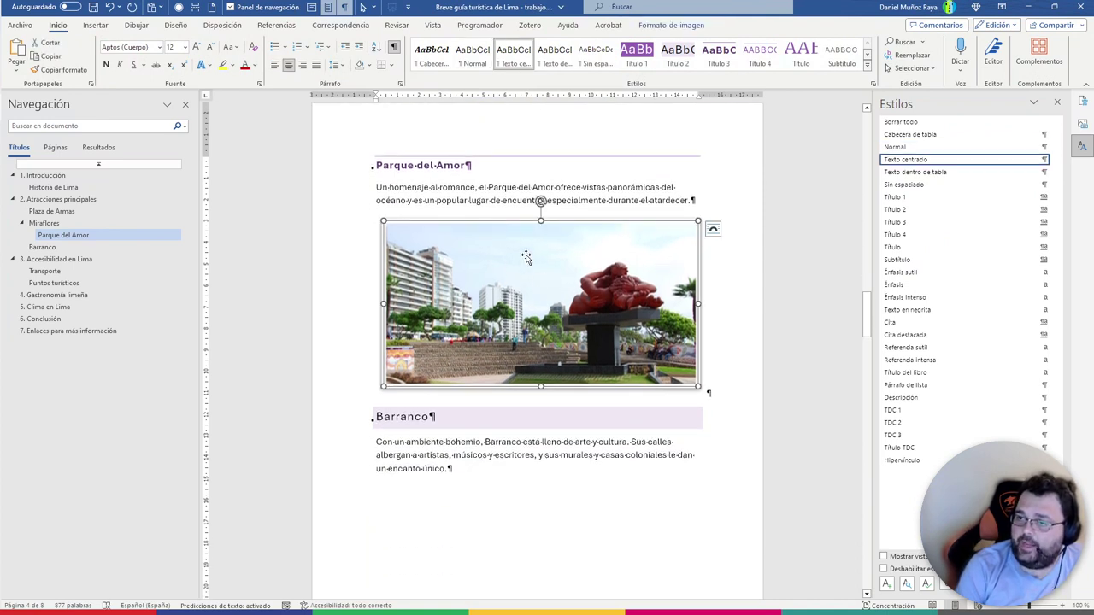
pyautogui.rightClick(617, 261)
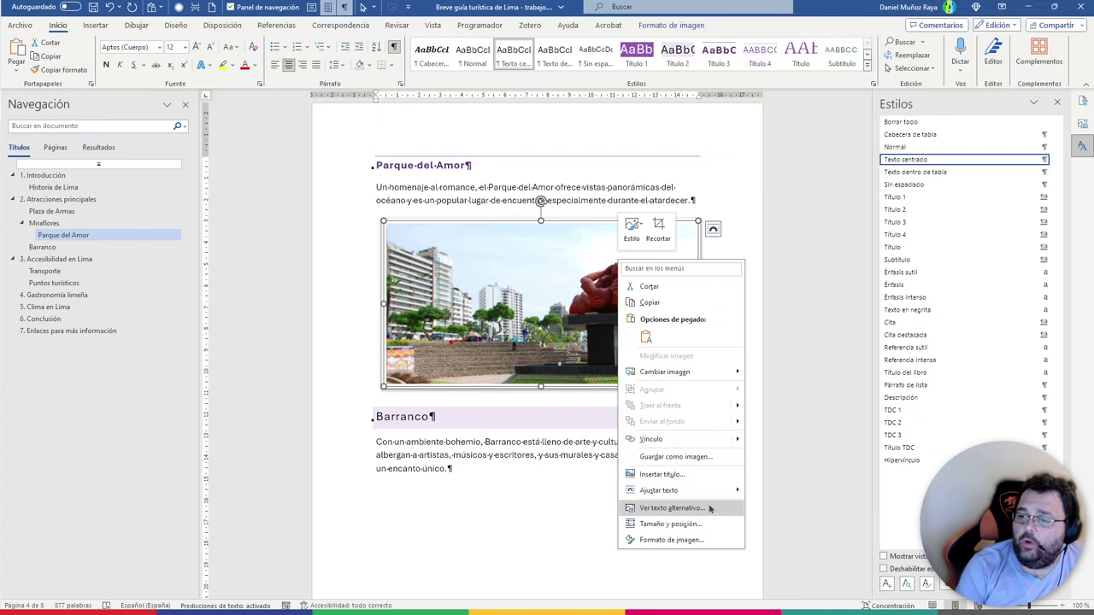
pyautogui.click(672, 508)
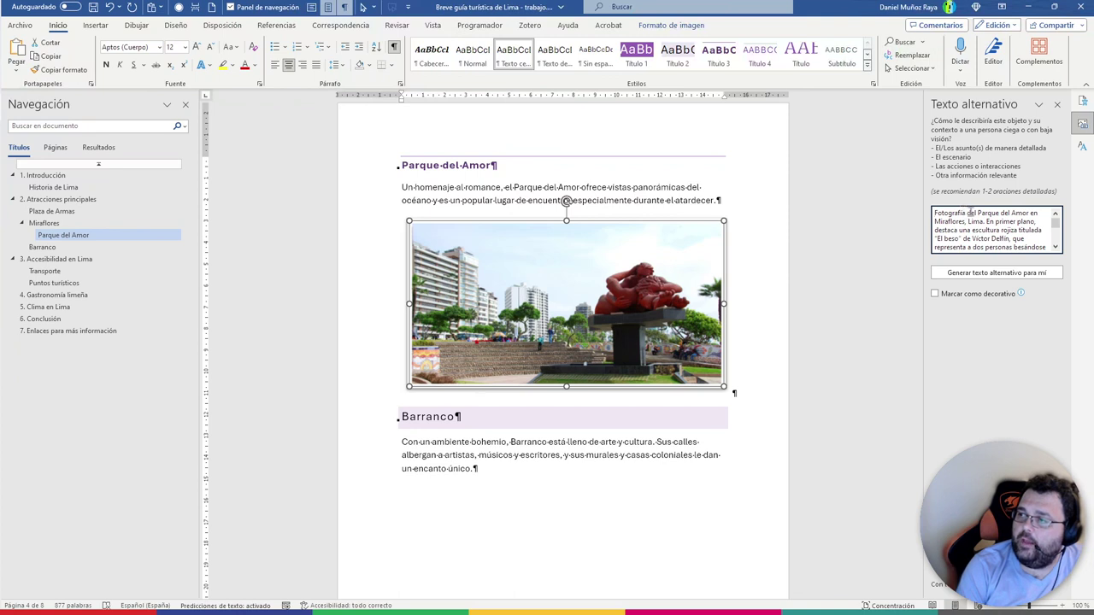
pyautogui.click(1057, 104)
# Shrink the Barranco photo from its corner so it fits under the Barranco text
pyautogui.click(744, 425)
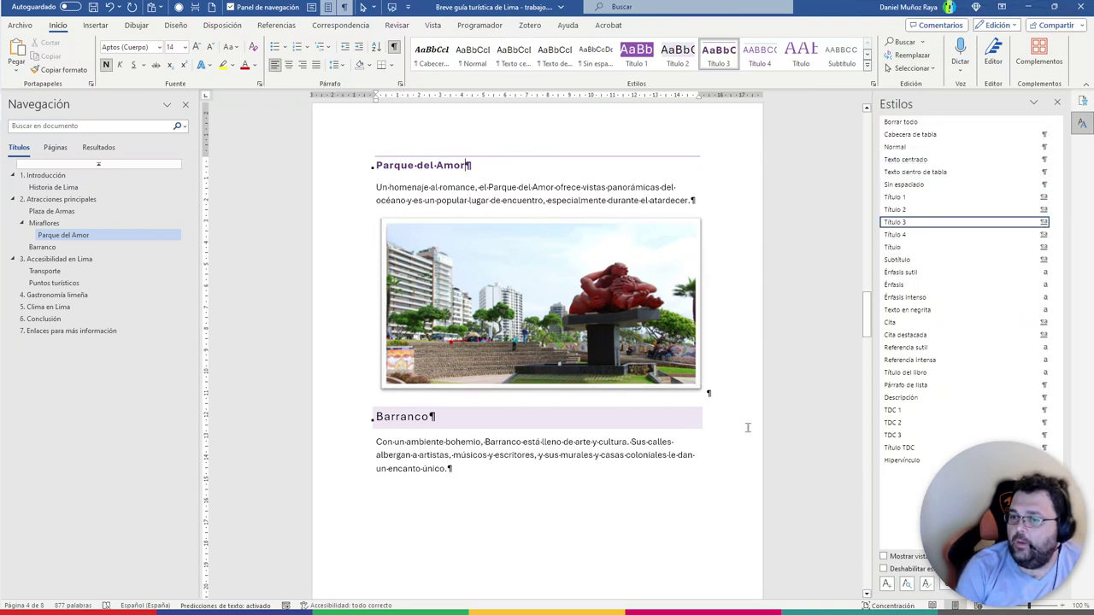
pyautogui.scroll(-2, 738, 376)
pyautogui.scroll(-1, 542, 356)
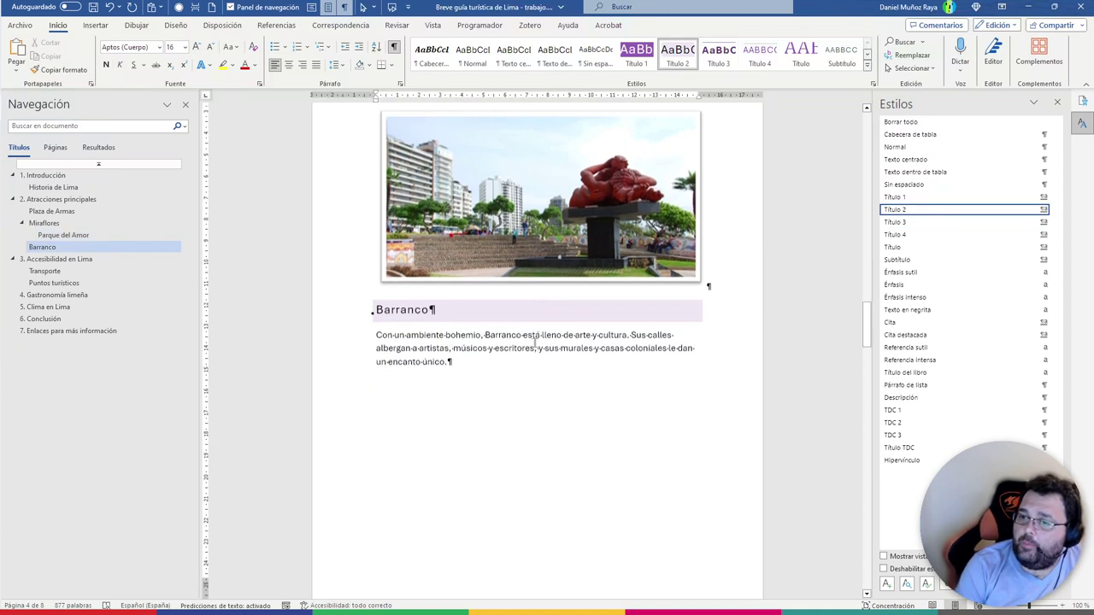
pyautogui.scroll(-2, 513, 290)
pyautogui.click(552, 334)
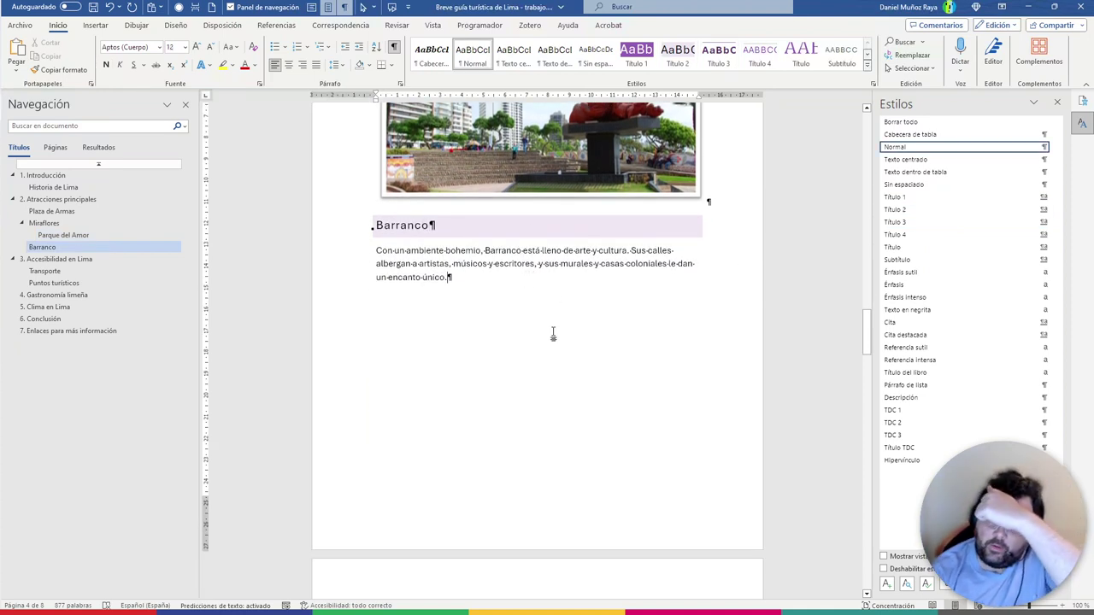
pyautogui.scroll(-4, 547, 342)
pyautogui.scroll(-5, 564, 367)
pyautogui.scroll(1, 556, 344)
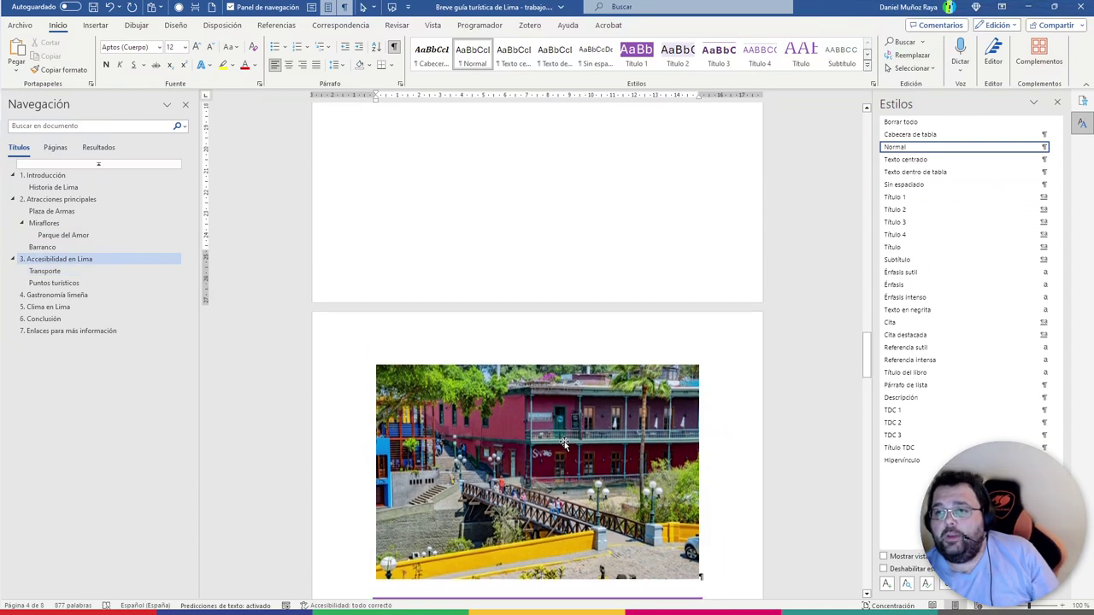
pyautogui.click(547, 380)
pyautogui.scroll(1, 530, 291)
pyautogui.scroll(-1, 547, 299)
pyautogui.scroll(-2, 550, 302)
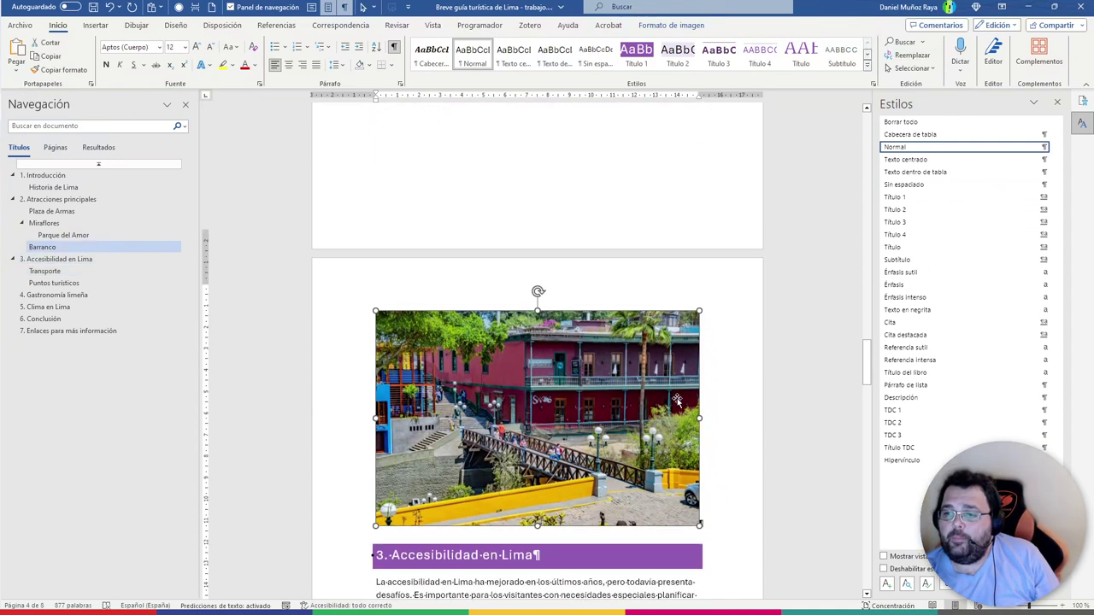
pyautogui.moveTo(699, 497); pyautogui.dragTo(660, 471)
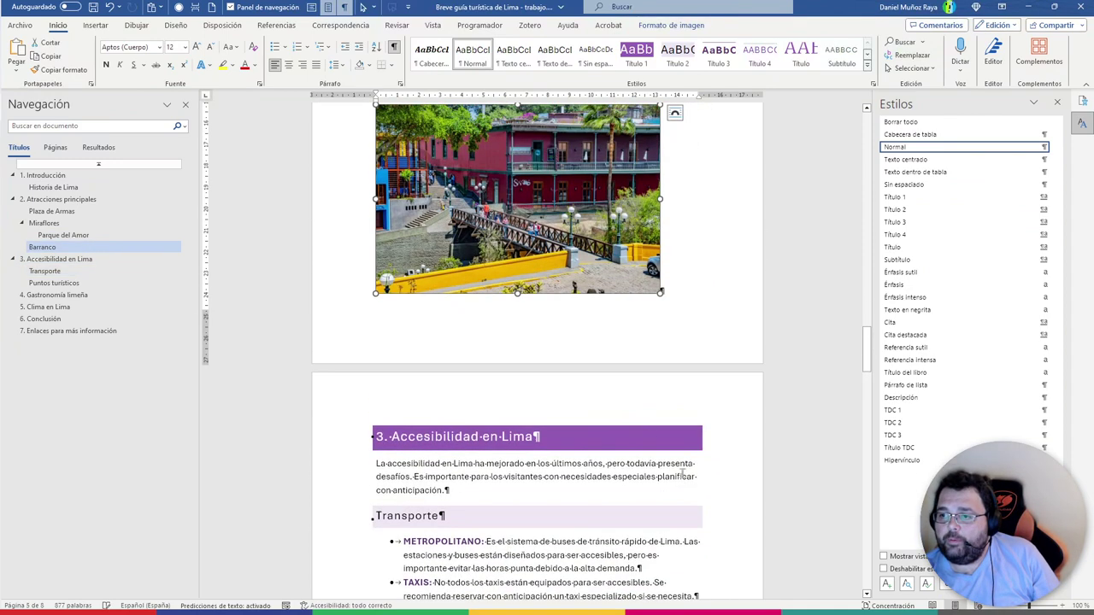
pyautogui.scroll(4, 513, 256)
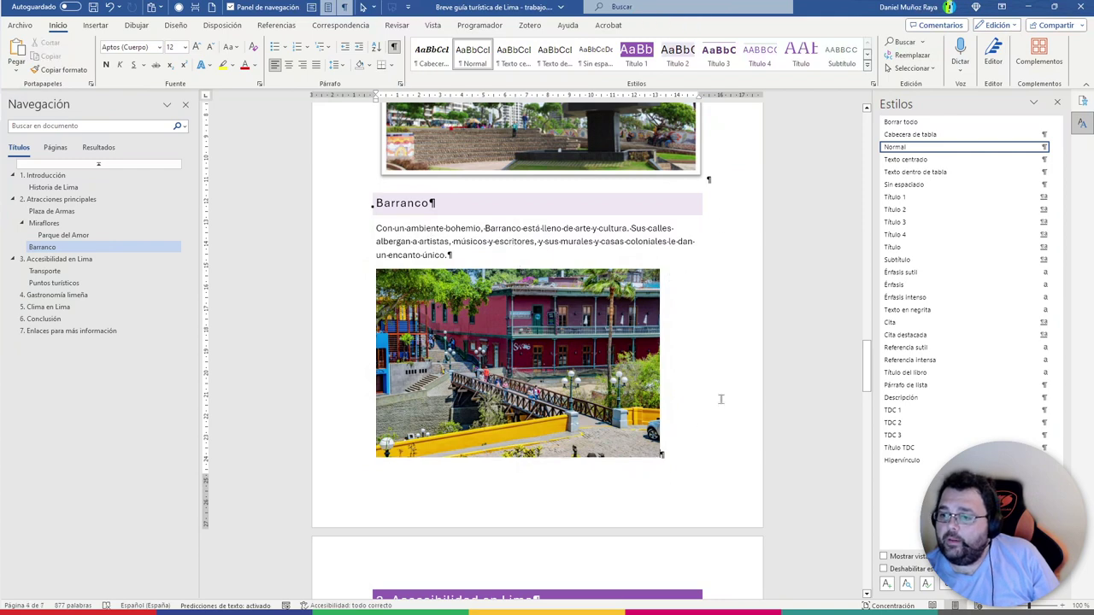
# Centre the Barranco photo with the Texto centrado style and check its picture style
pyautogui.click(906, 159)
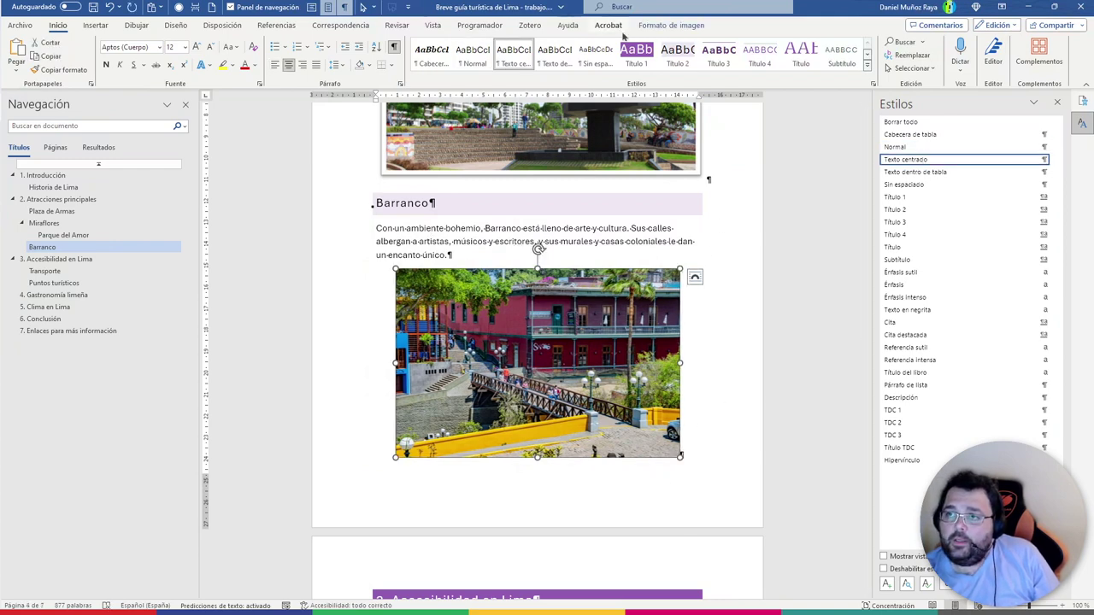
pyautogui.click(671, 25)
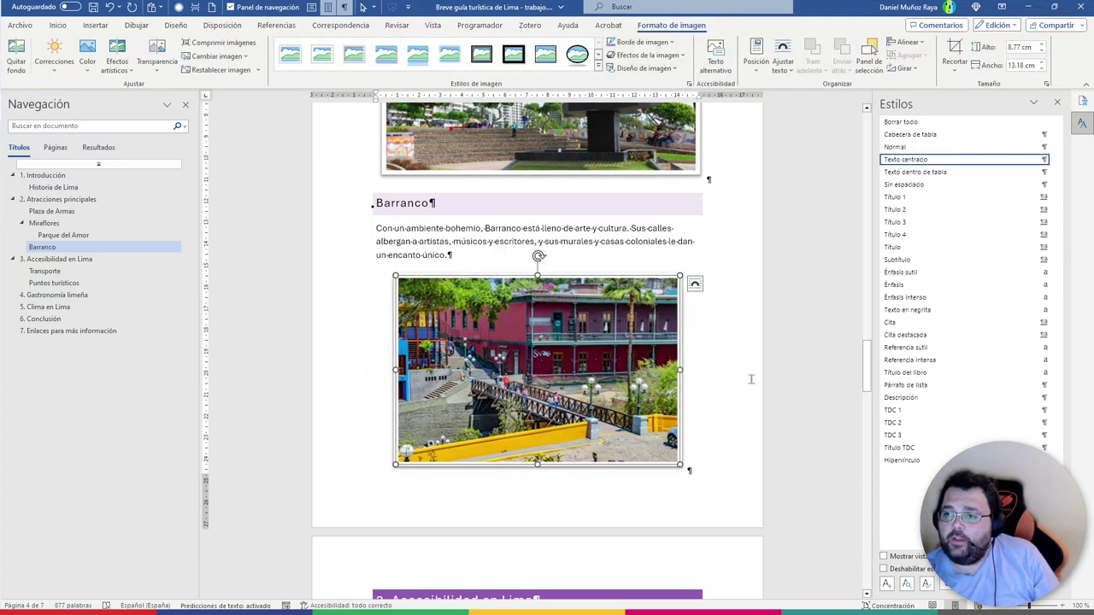
pyautogui.click(705, 436)
pyautogui.scroll(-5, 468, 351)
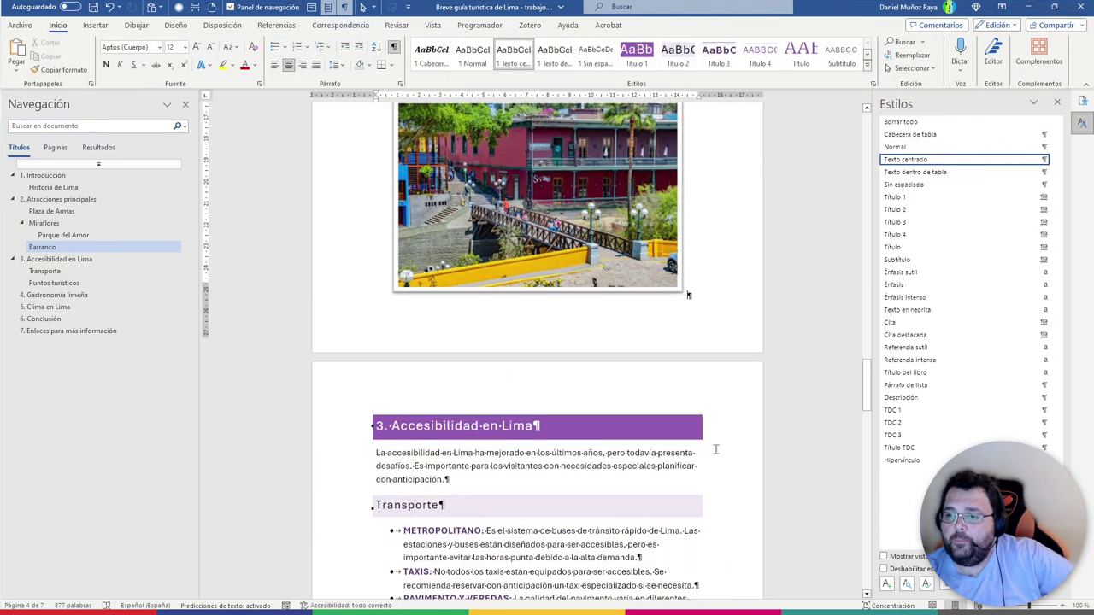
pyautogui.click(469, 328)
# Check which style the METROPOLITANO and TAXIS bullet labels use
pyautogui.scroll(-3, 491, 248)
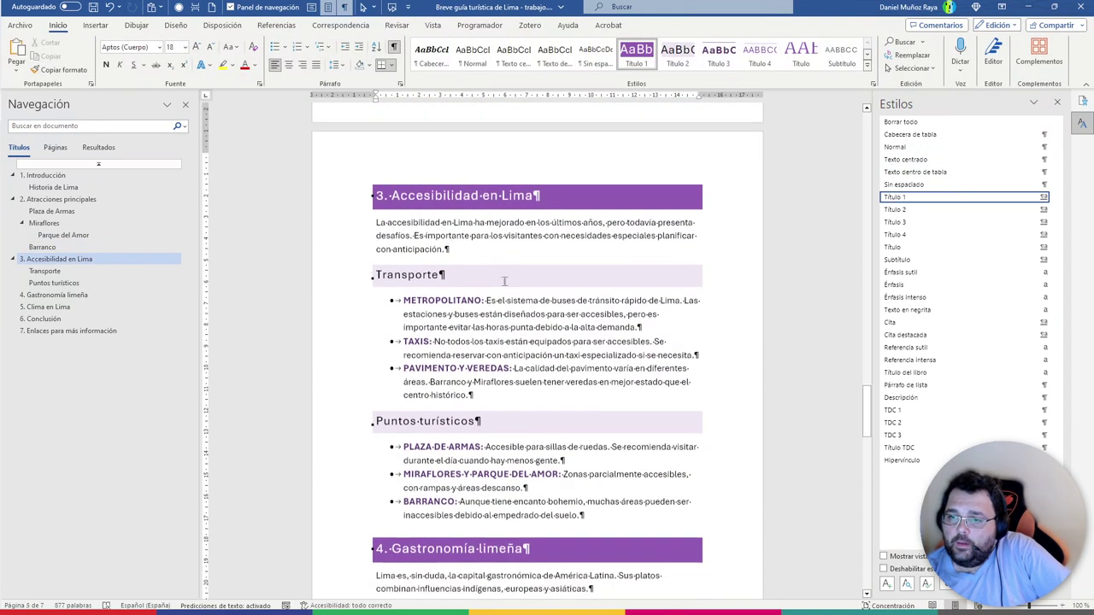
pyautogui.scroll(-1, 489, 222)
pyautogui.click(605, 240)
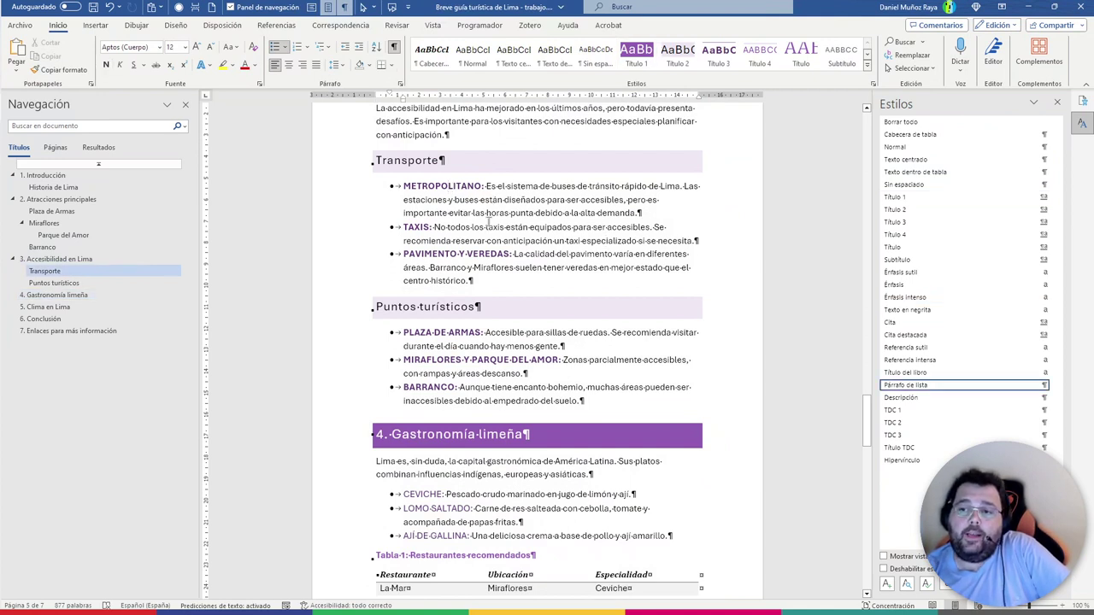
pyautogui.click(440, 187)
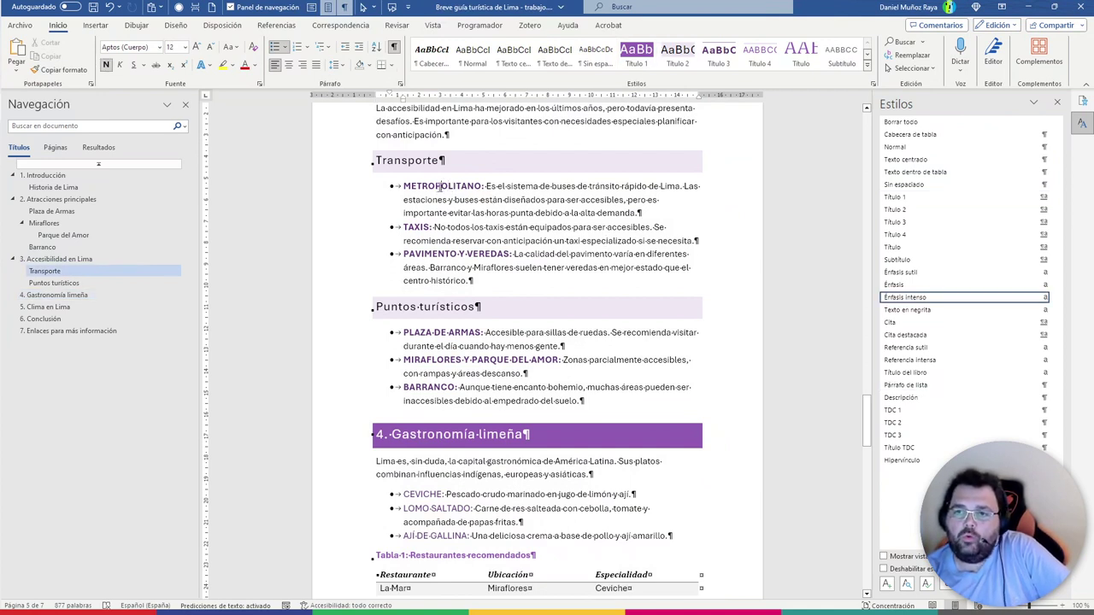
pyautogui.click(439, 187)
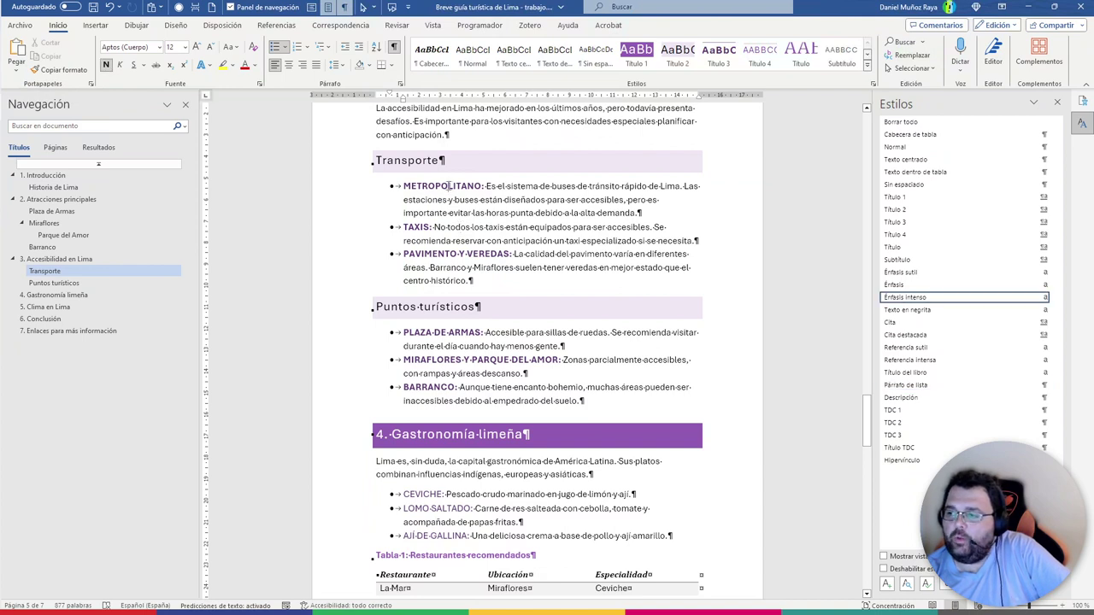
pyautogui.click(530, 215)
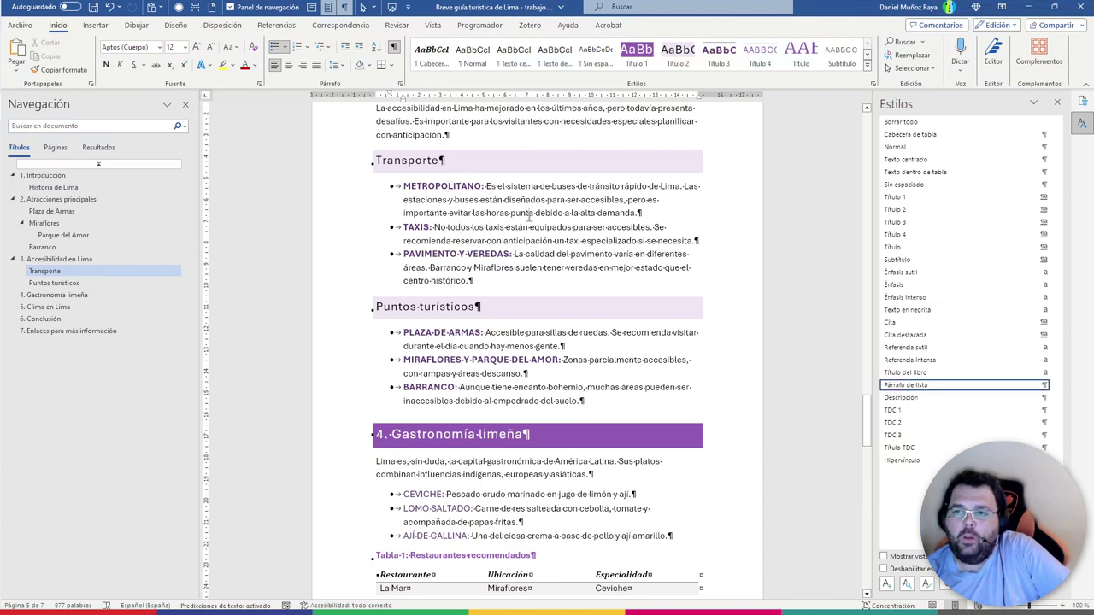
pyautogui.click(439, 186)
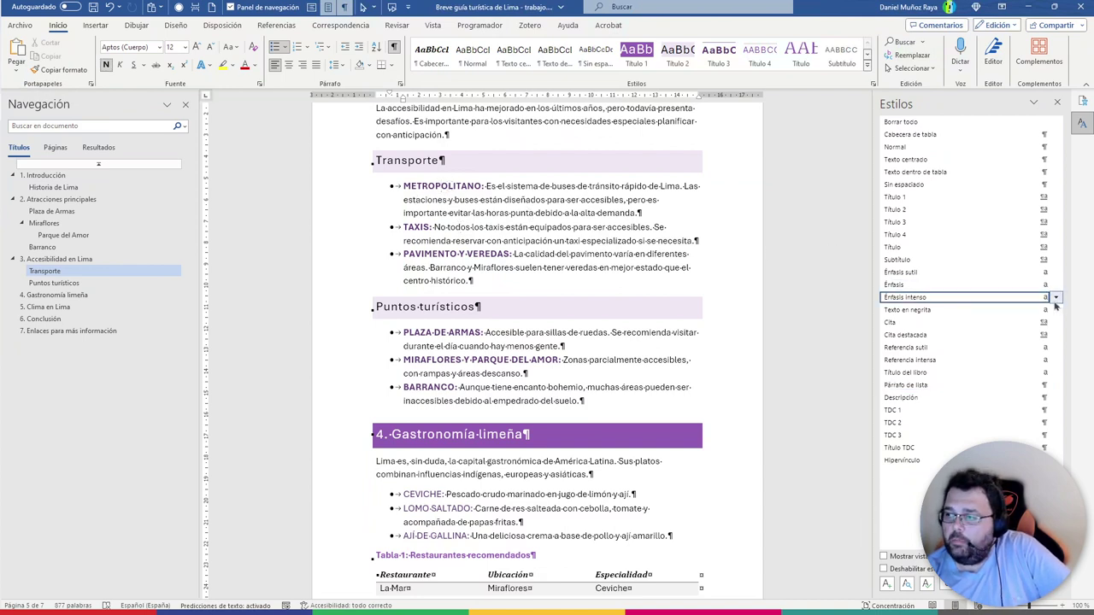
# Change the Énfasis intenso font from all caps to small caps, then hide formatting marks
pyautogui.click(1057, 297)
pyautogui.click(941, 329)
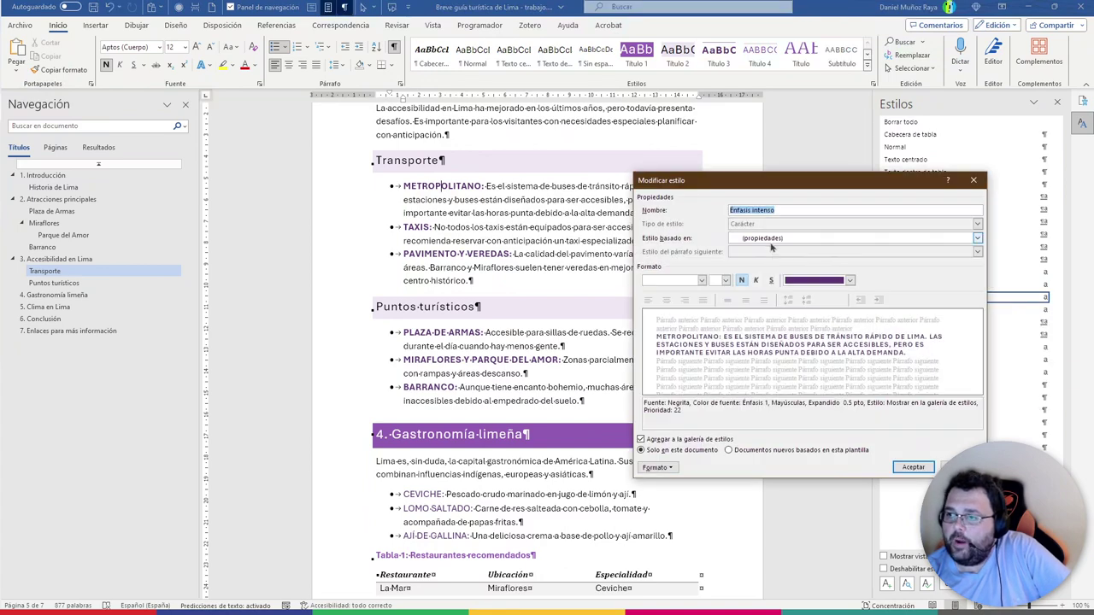
pyautogui.click(657, 467)
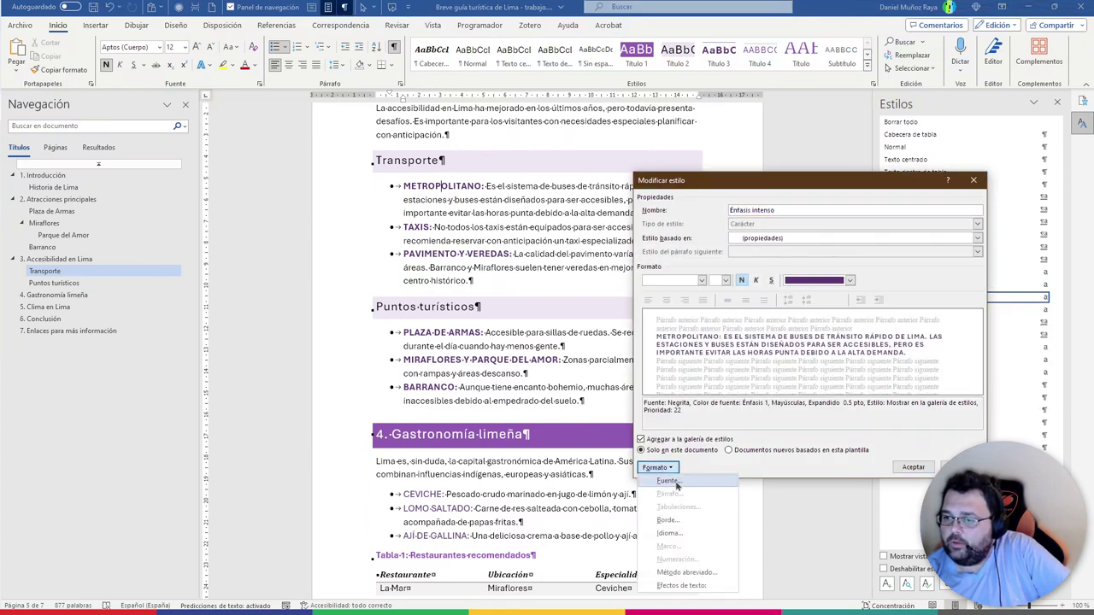
pyautogui.click(666, 480)
pyautogui.click(728, 166)
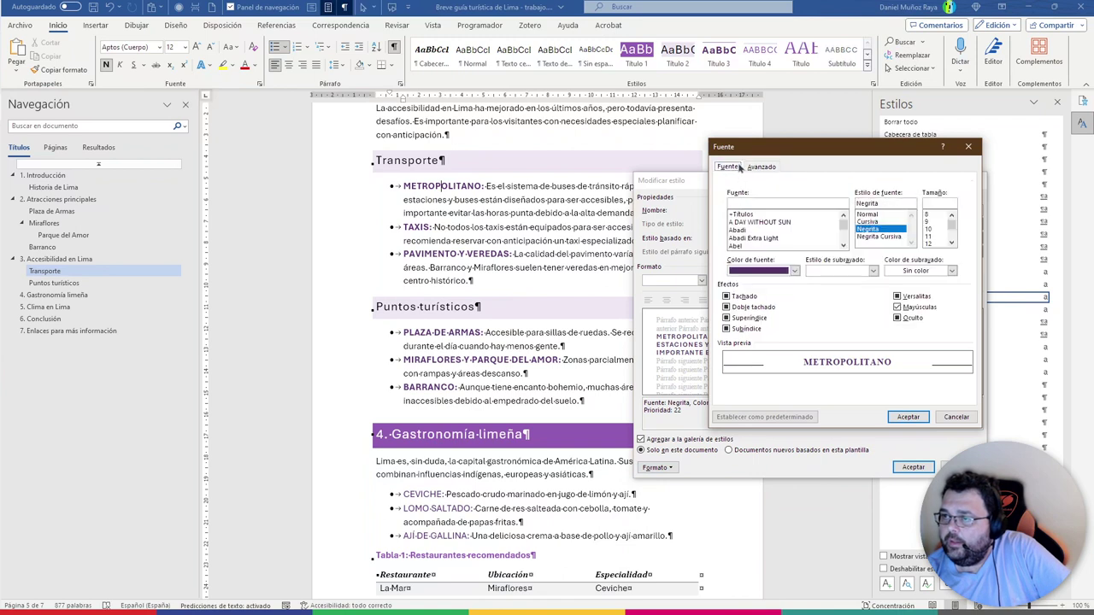
pyautogui.click(923, 310)
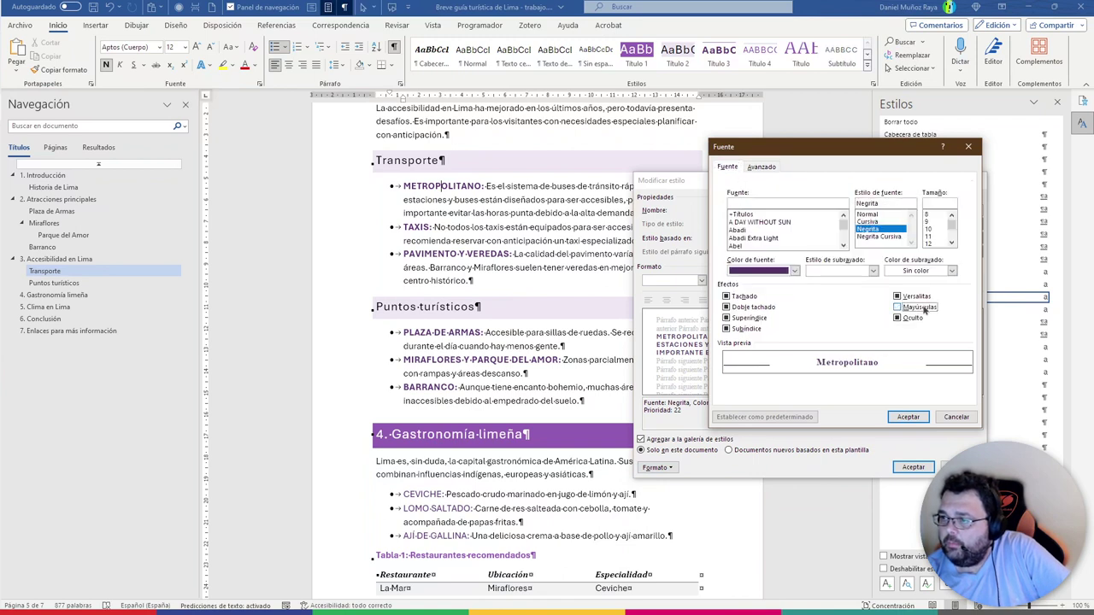
pyautogui.click(922, 299)
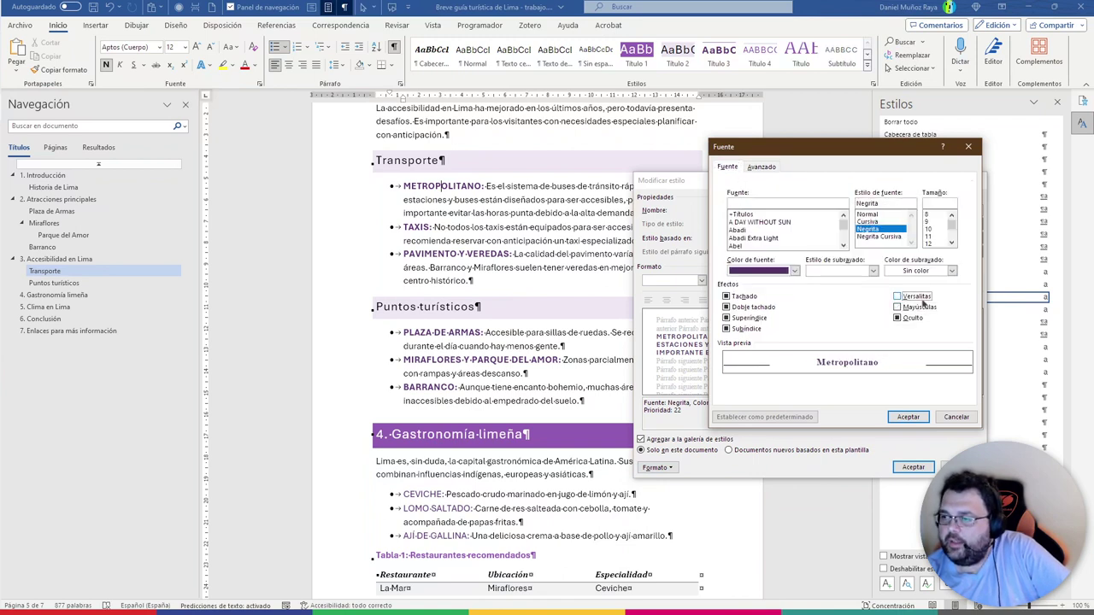
pyautogui.click(908, 417)
pyautogui.click(913, 467)
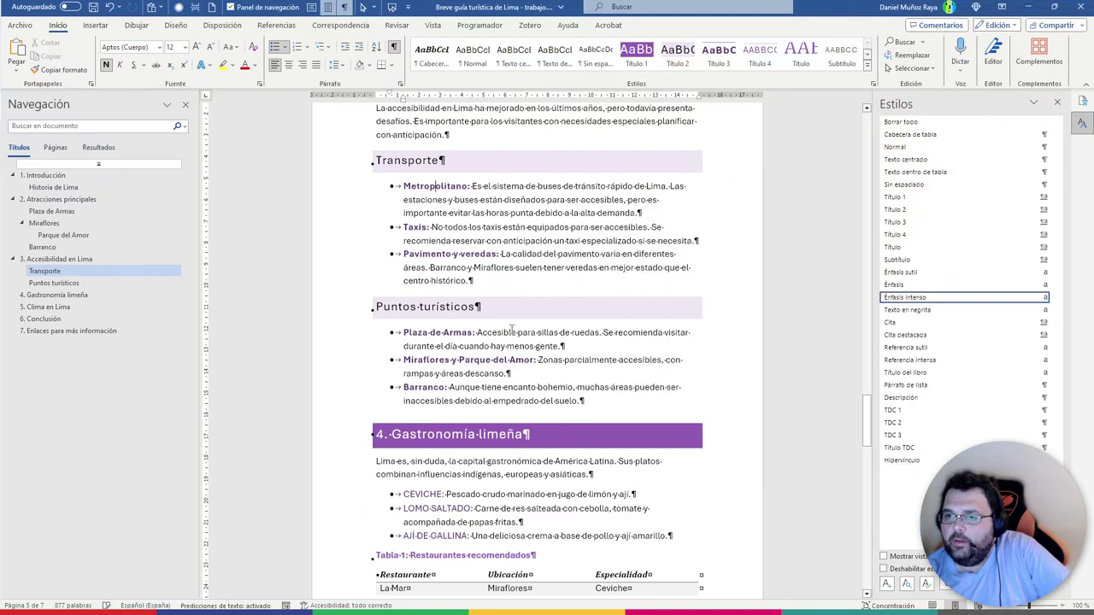
pyautogui.click(484, 203)
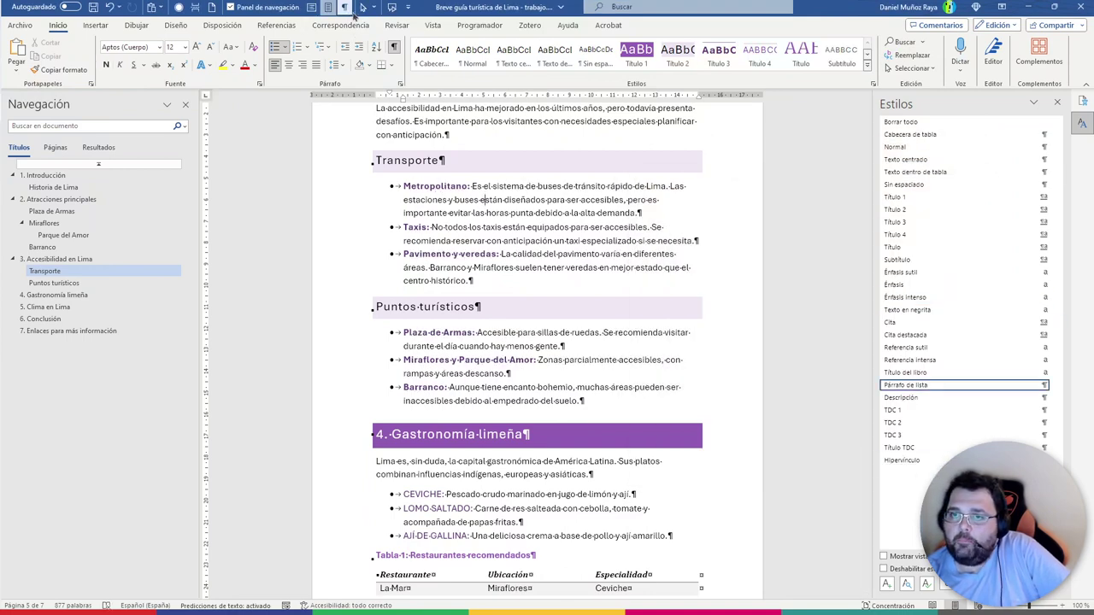
pyautogui.click(345, 9)
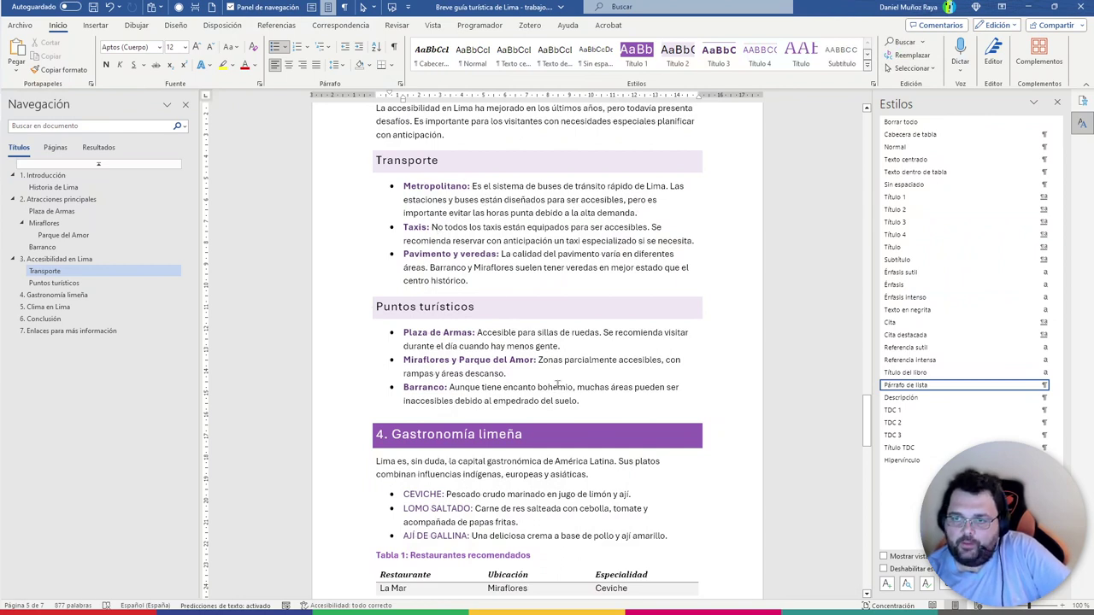
# Review the Párrafo de lista style unchanged, then reconfirm small caps for Énfasis intenso
pyautogui.scroll(1, 530, 273)
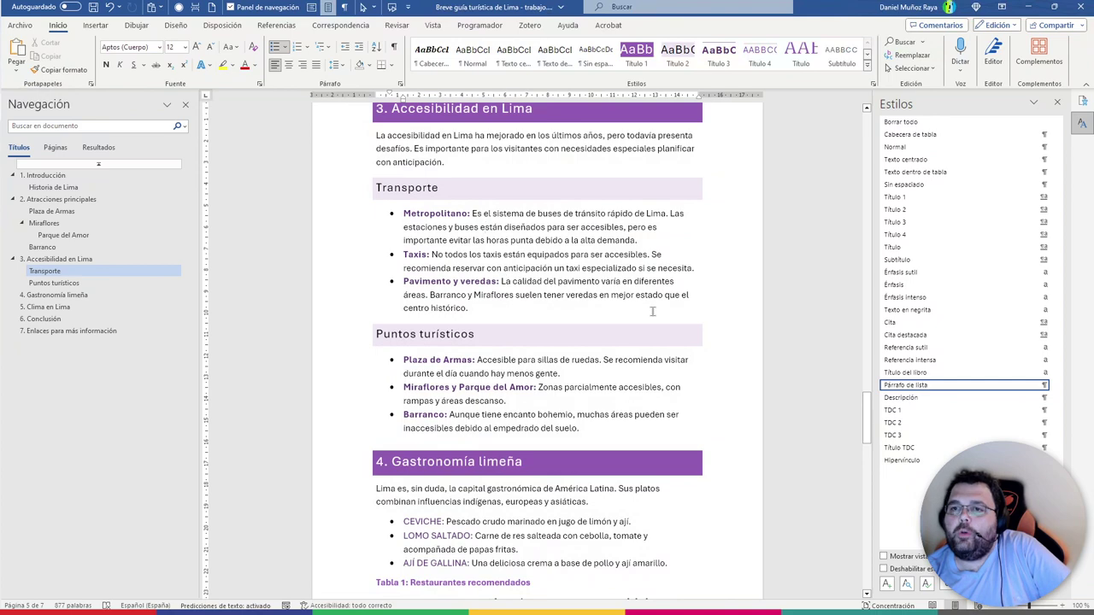
pyautogui.click(1056, 386)
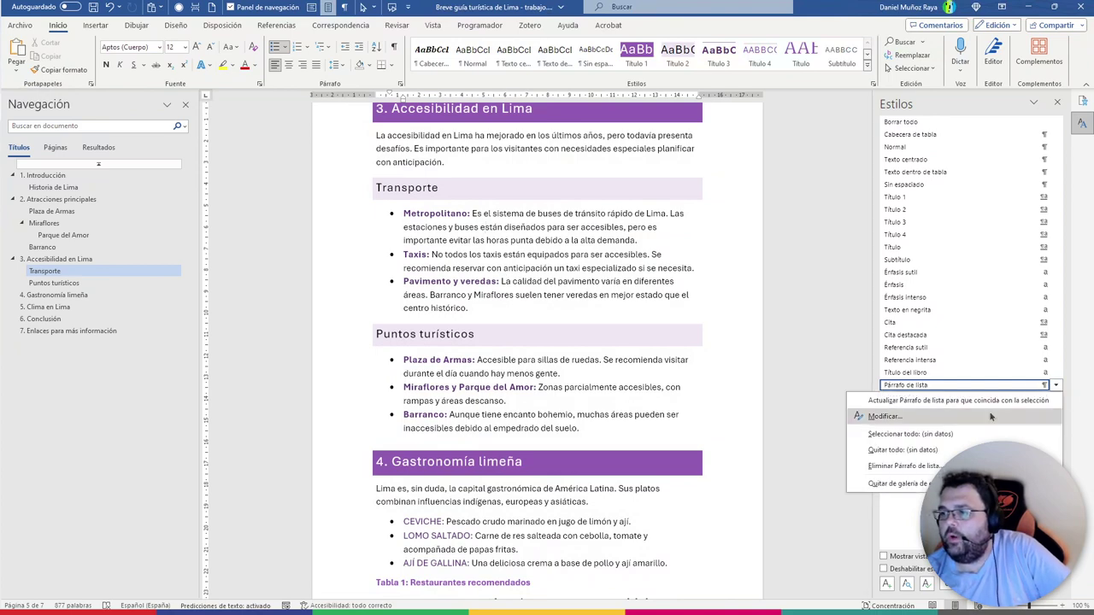
pyautogui.click(906, 417)
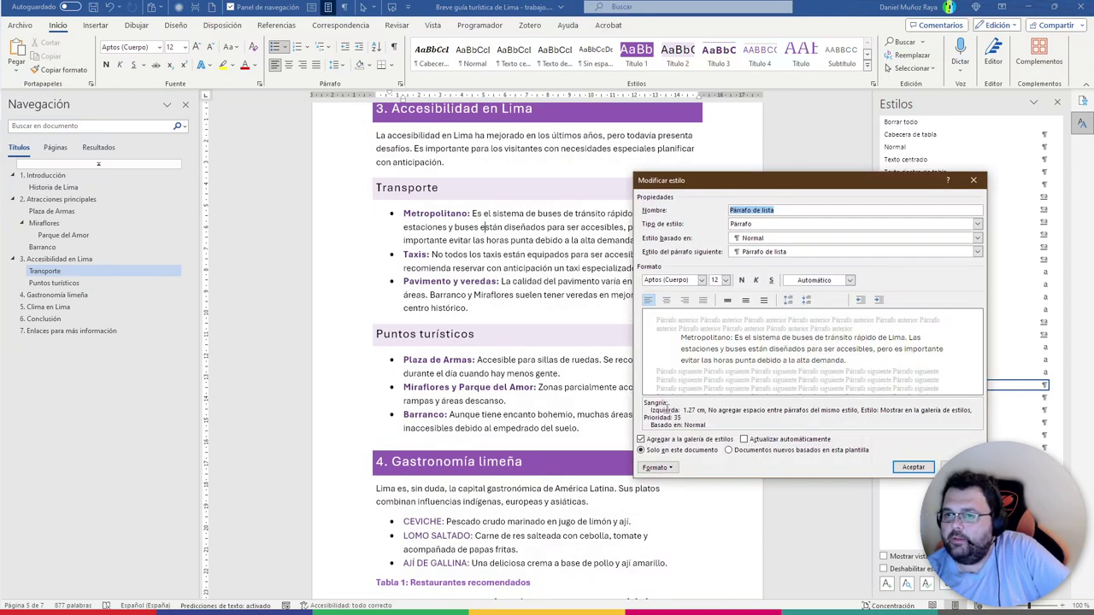
pyautogui.click(913, 466)
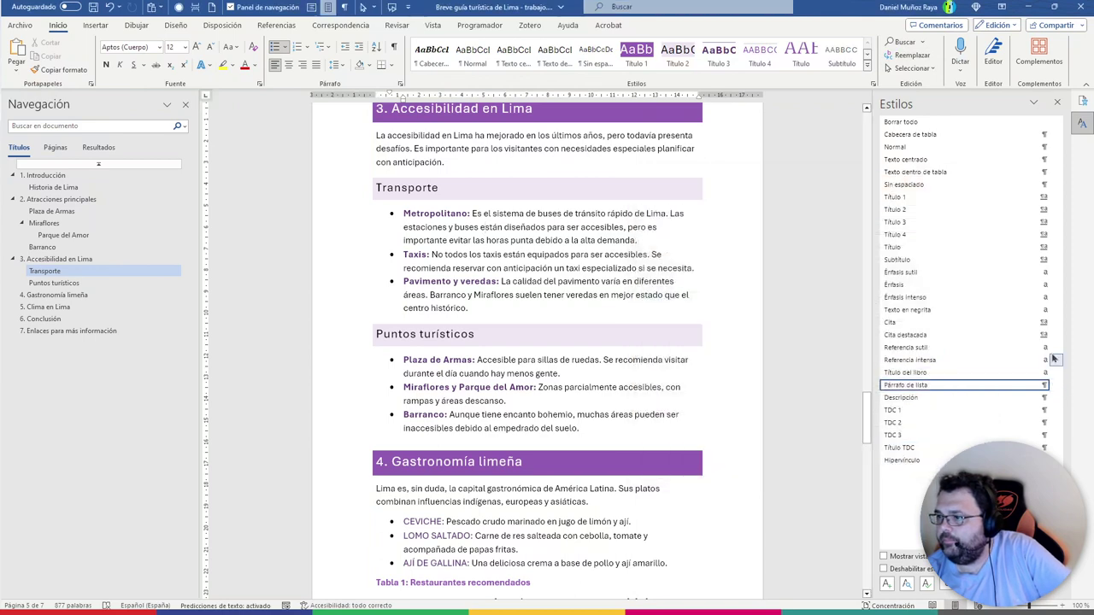
pyautogui.click(1044, 297)
pyautogui.click(957, 336)
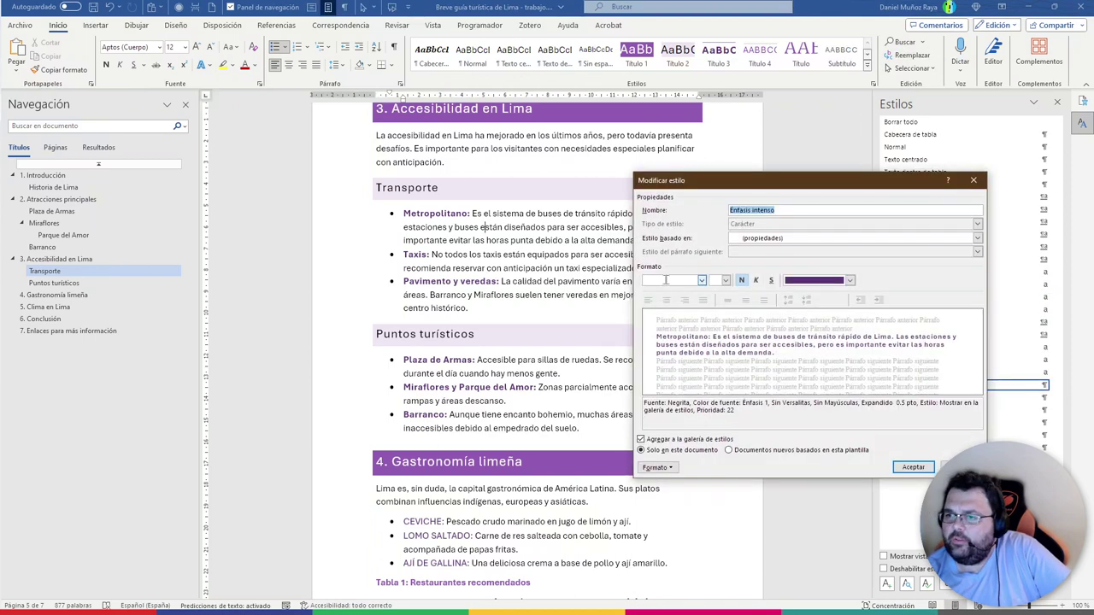
pyautogui.click(655, 466)
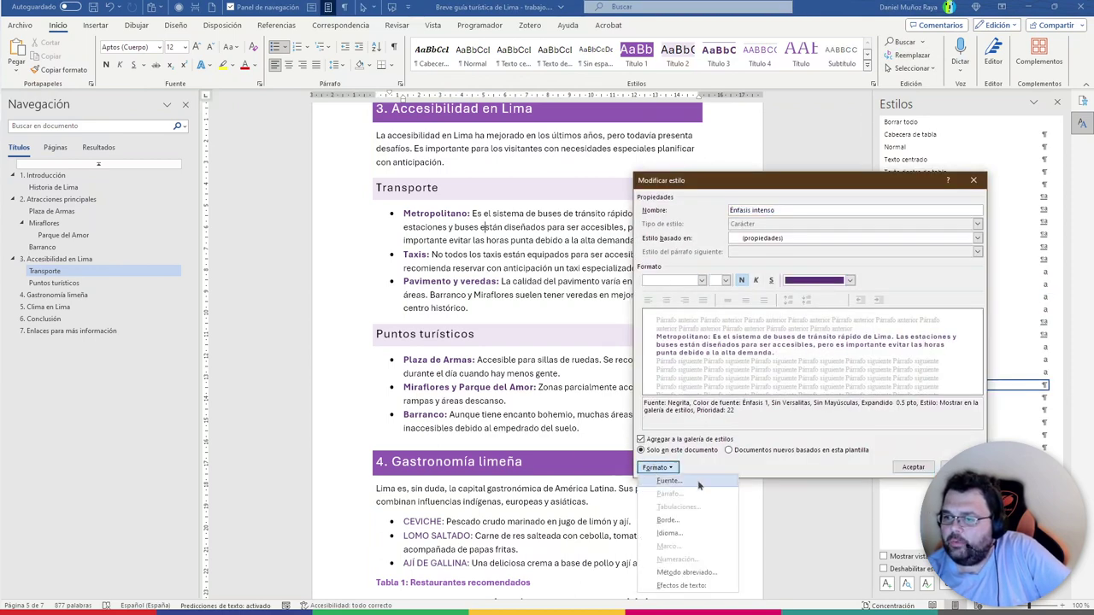
pyautogui.click(688, 481)
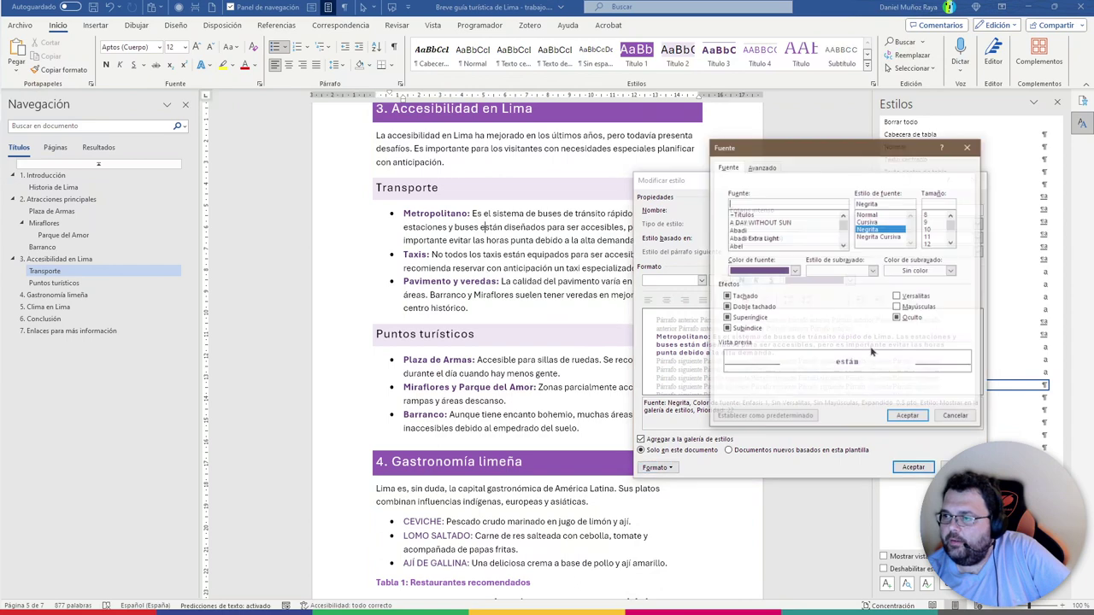
pyautogui.click(908, 417)
pyautogui.click(913, 467)
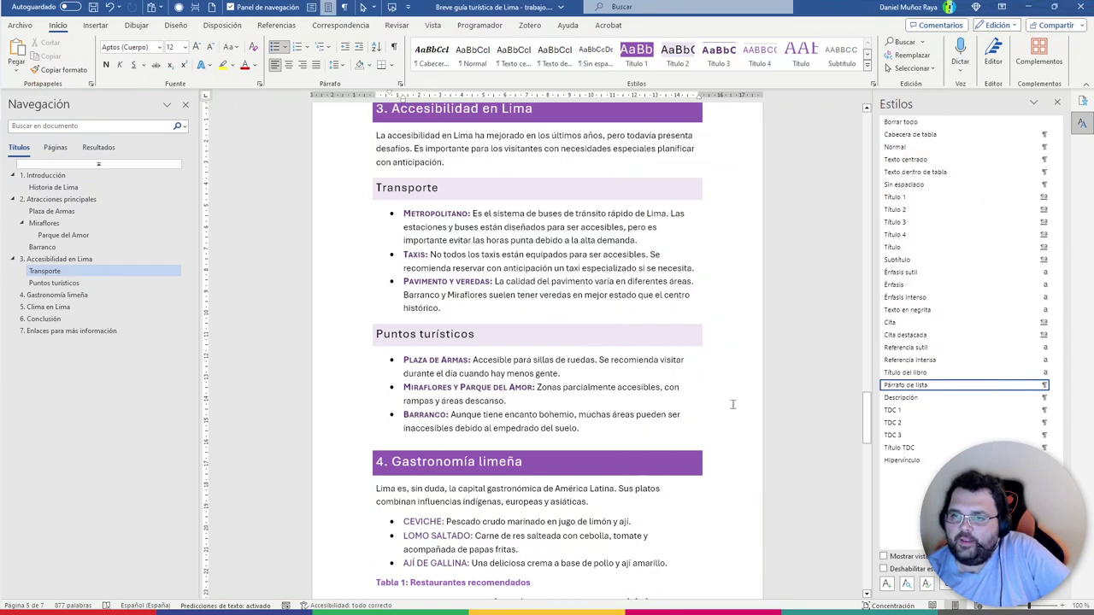
# Apply the Énfasis intenso style to the dish name CEVICHE in the Gastronomía list
pyautogui.scroll(-1, 718, 400)
pyautogui.scroll(-2, 675, 384)
pyautogui.scroll(-1, 633, 372)
pyautogui.scroll(-1, 589, 359)
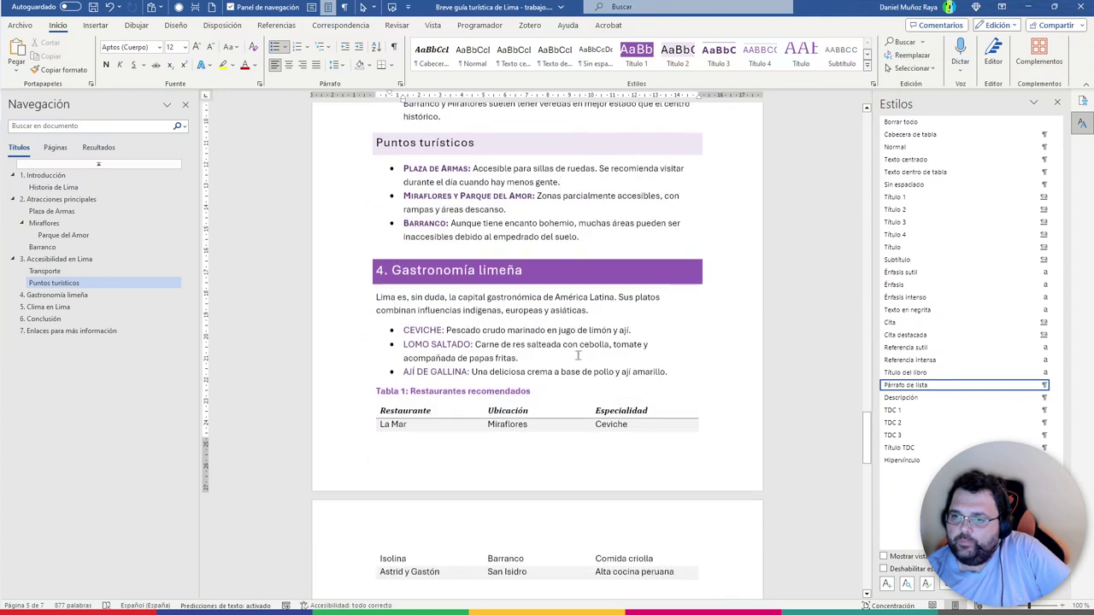
pyautogui.scroll(-1, 474, 270)
pyautogui.click(421, 273)
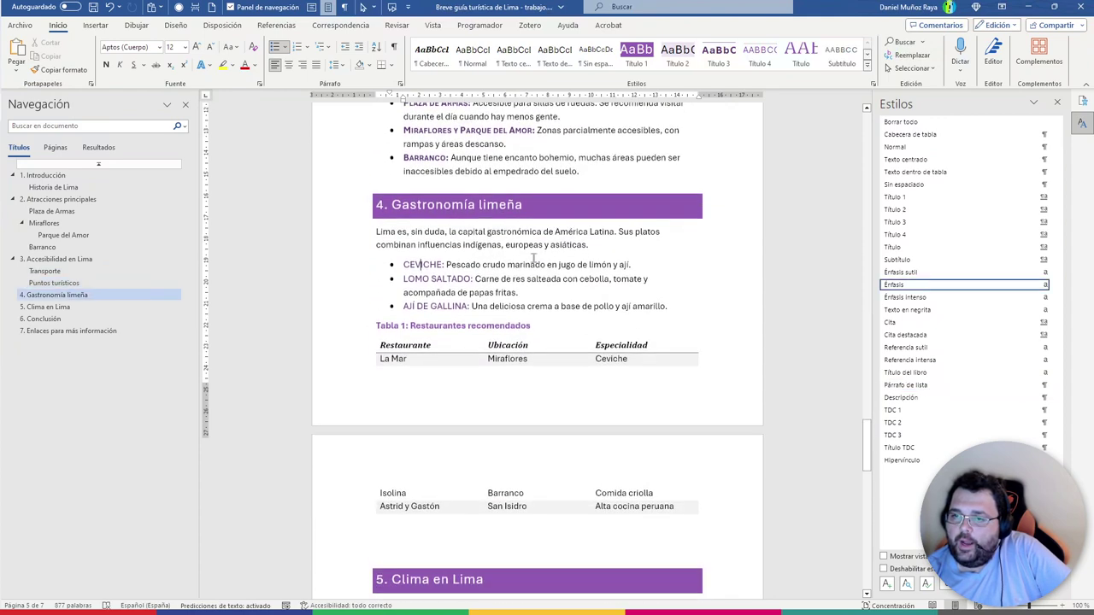
pyautogui.scroll(3, 525, 272)
pyautogui.doubleClick(417, 385)
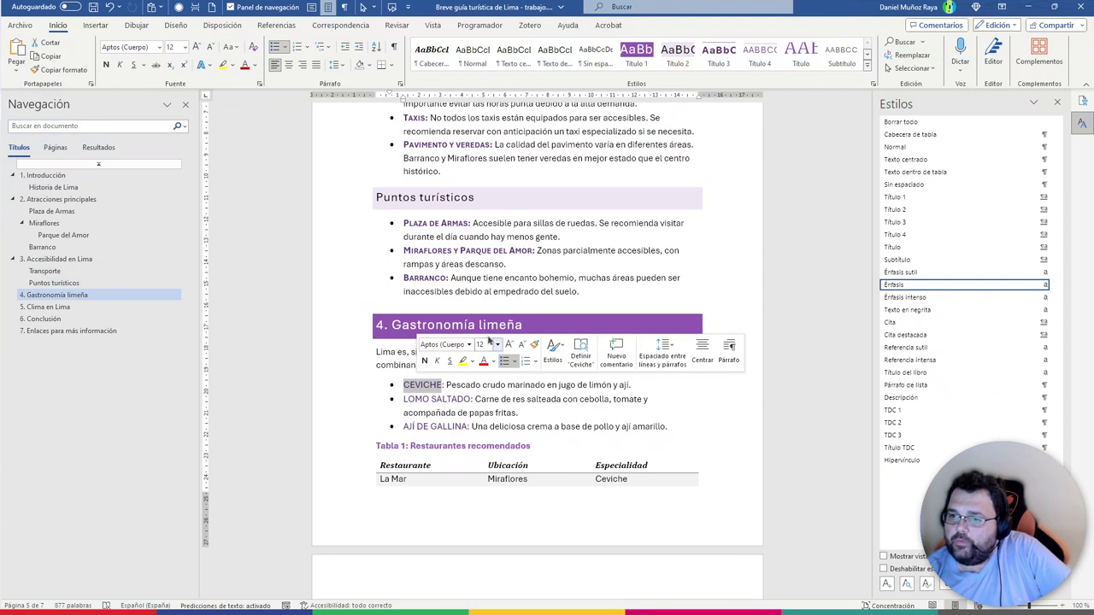
pyautogui.click(437, 251)
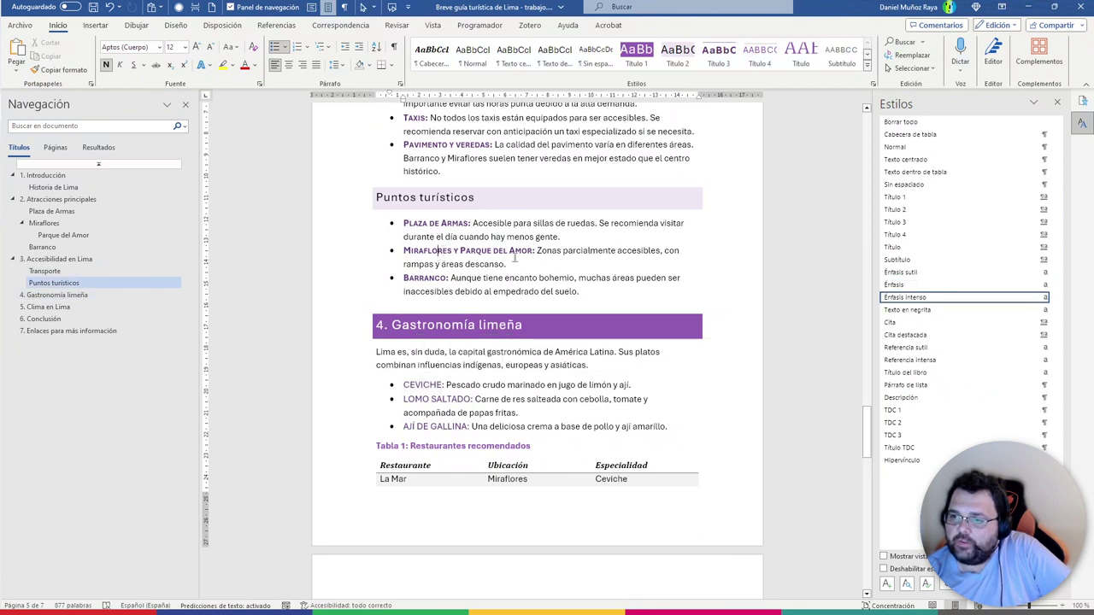
pyautogui.doubleClick(417, 385)
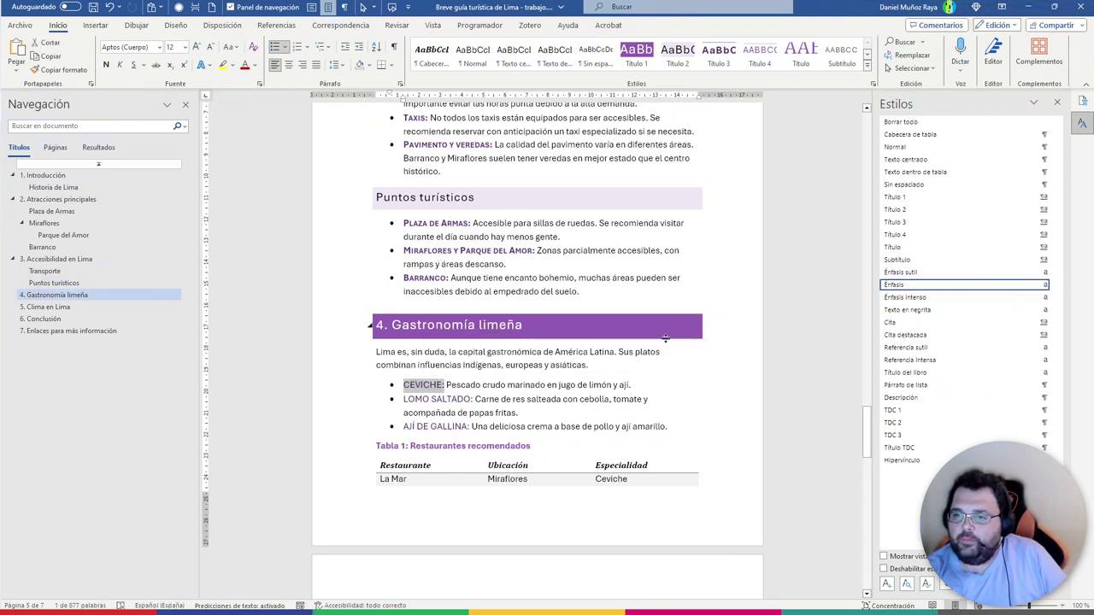
pyautogui.click(906, 297)
# Apply Énfasis intenso to the dish names LOMO SALTADO and AJÍ DE GALLINA
pyautogui.doubleClick(417, 399)
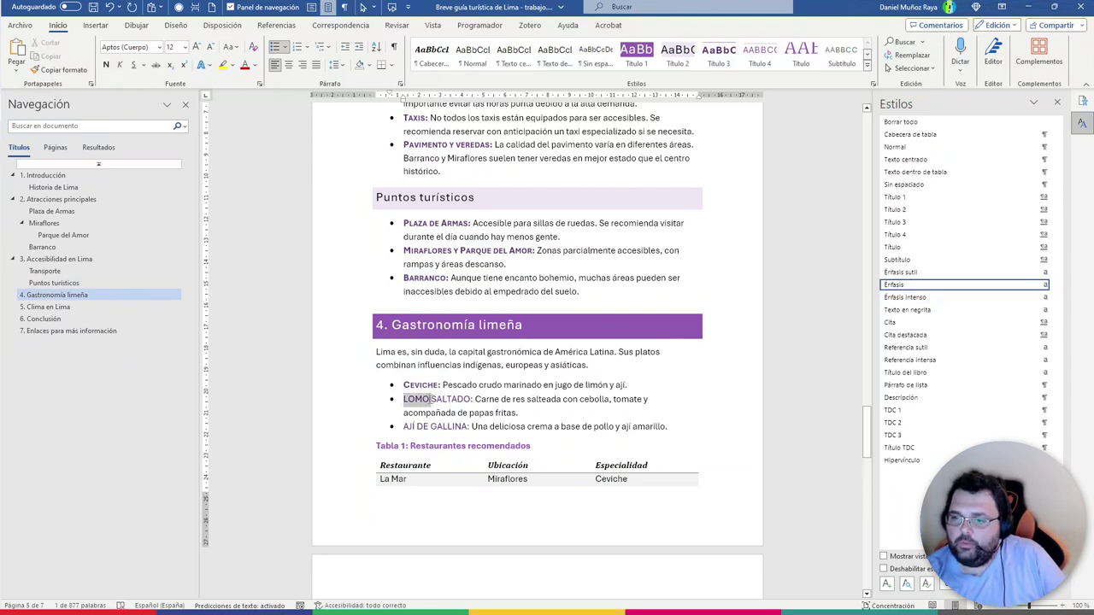
pyautogui.moveTo(432, 399); pyautogui.dragTo(438, 400)
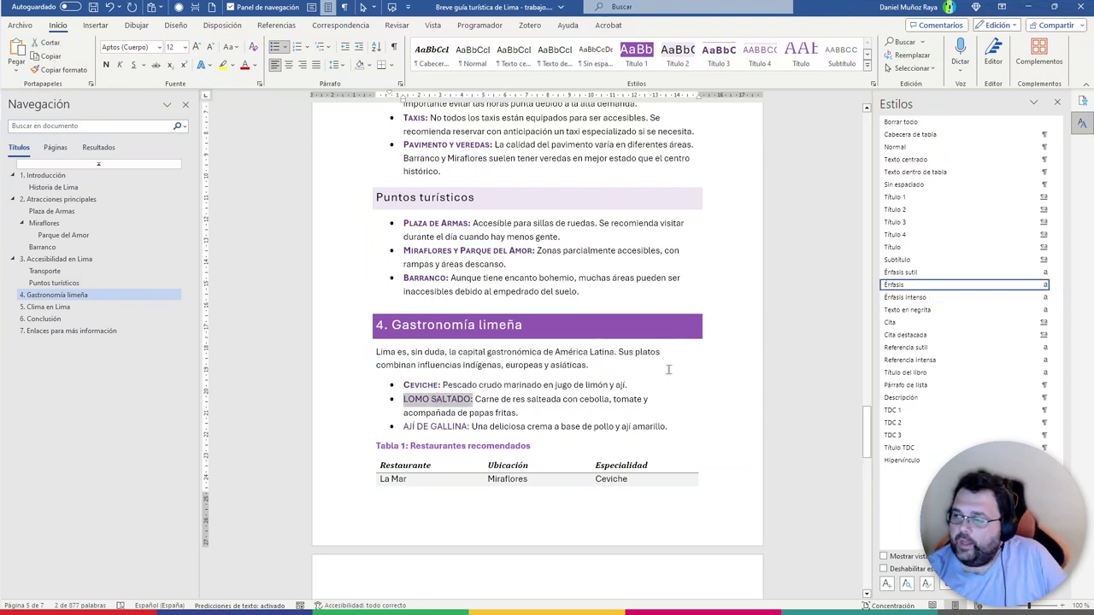
pyautogui.click(906, 296)
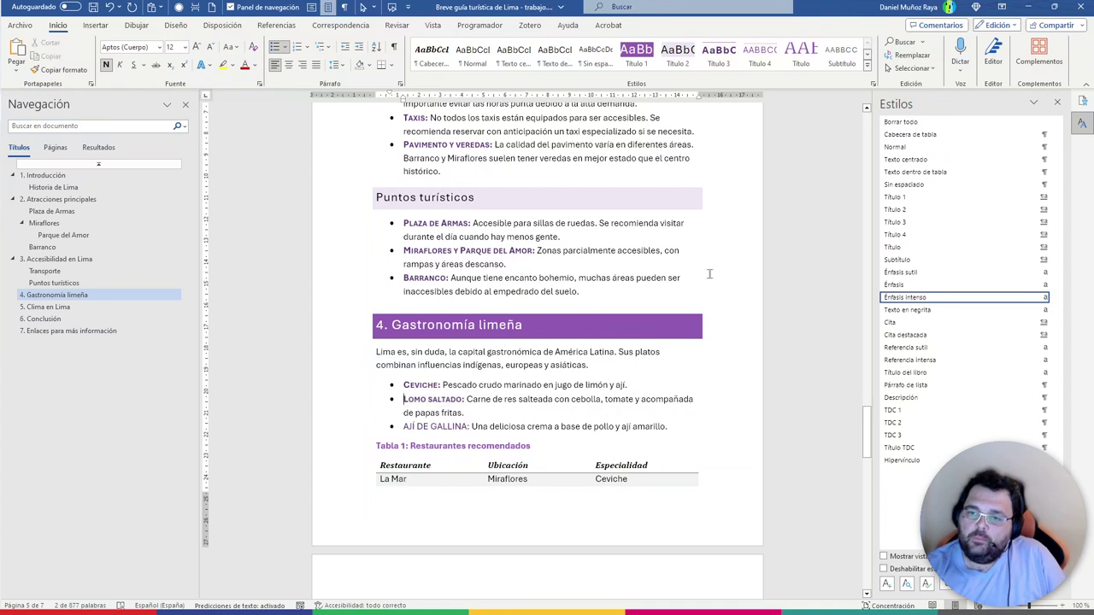
pyautogui.hotkey('ctrl', 'Down')
pyautogui.hotkey('ctrl', 'shift', 'Right')
pyautogui.hotkey('ctrl', 'shift', 'Right')
pyautogui.hotkey('shift', 'Left')
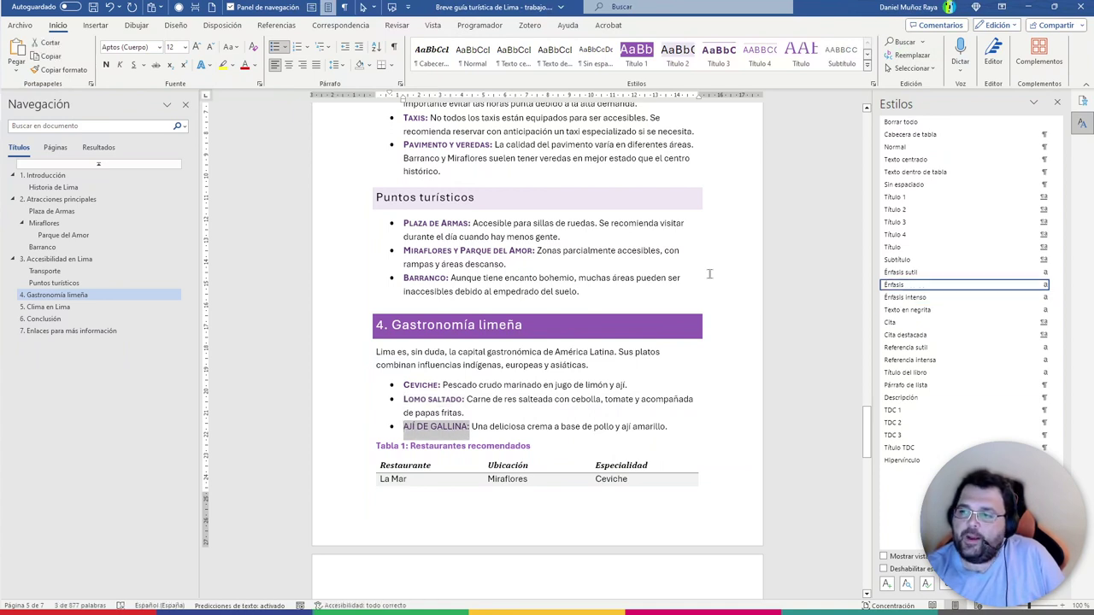
pyautogui.click(932, 299)
# Insert a page break after the Ají de gallina bullet, remove the empty lines, and show formatting marks
pyautogui.click(592, 402)
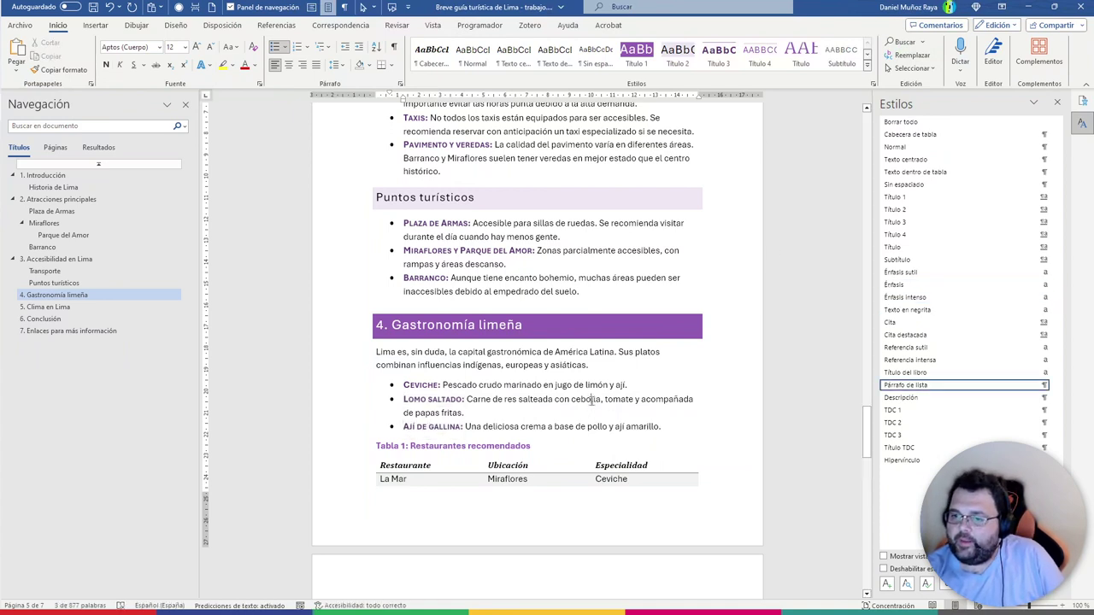
pyautogui.scroll(-1, 566, 405)
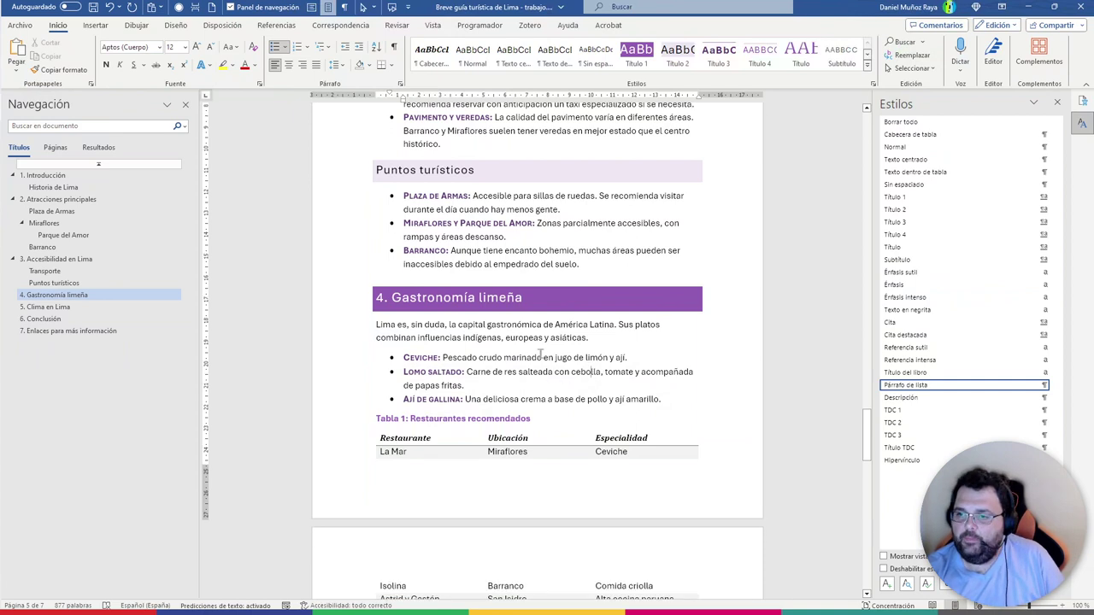
pyautogui.scroll(-1, 576, 412)
pyautogui.scroll(-5, 709, 359)
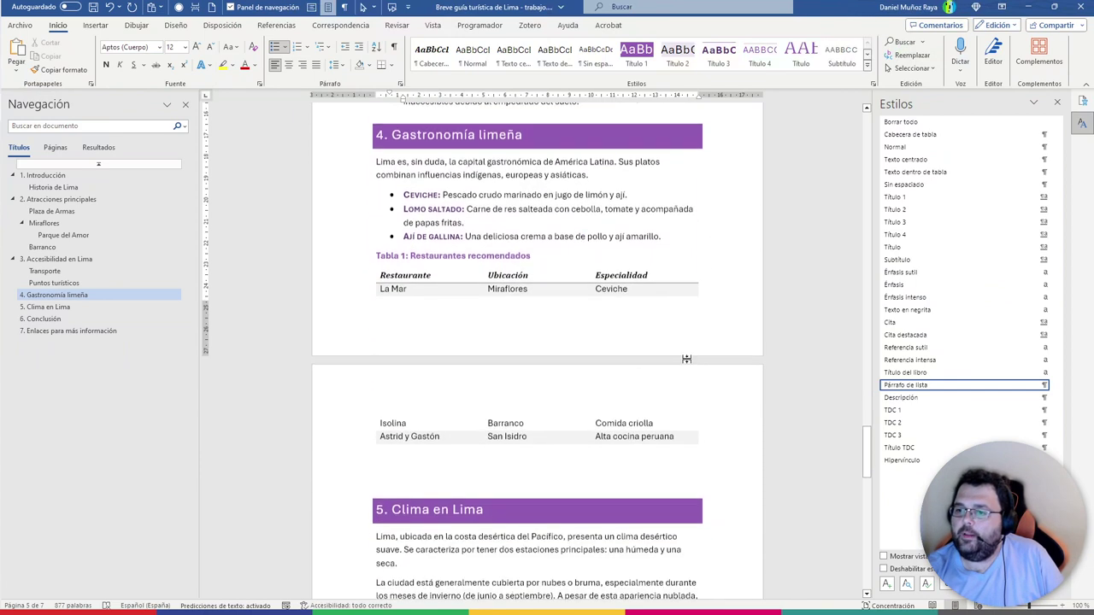
pyautogui.click(590, 255)
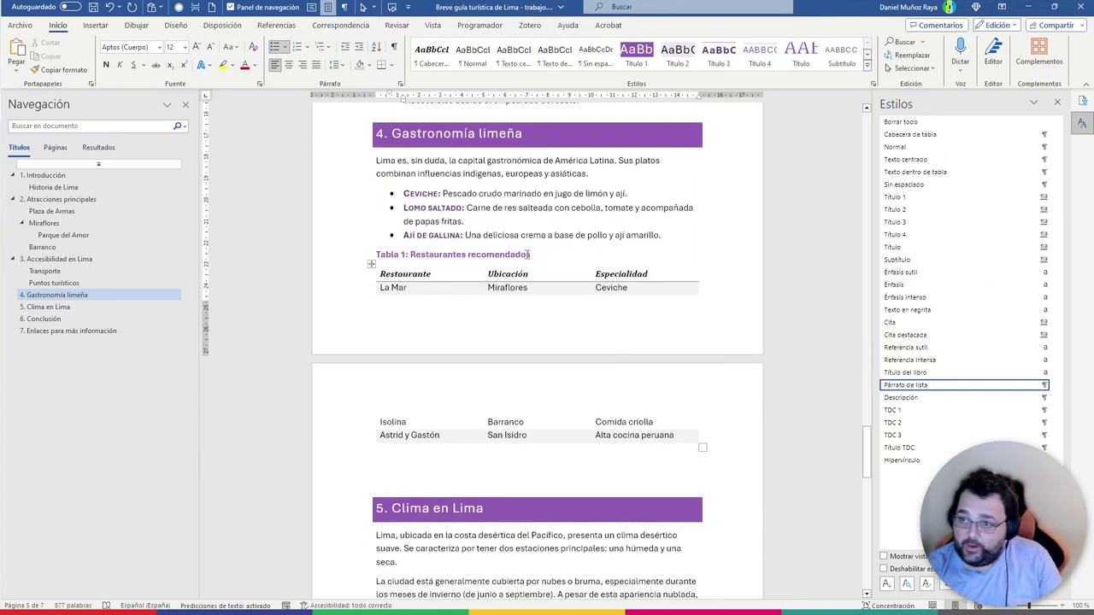
pyautogui.click(680, 240)
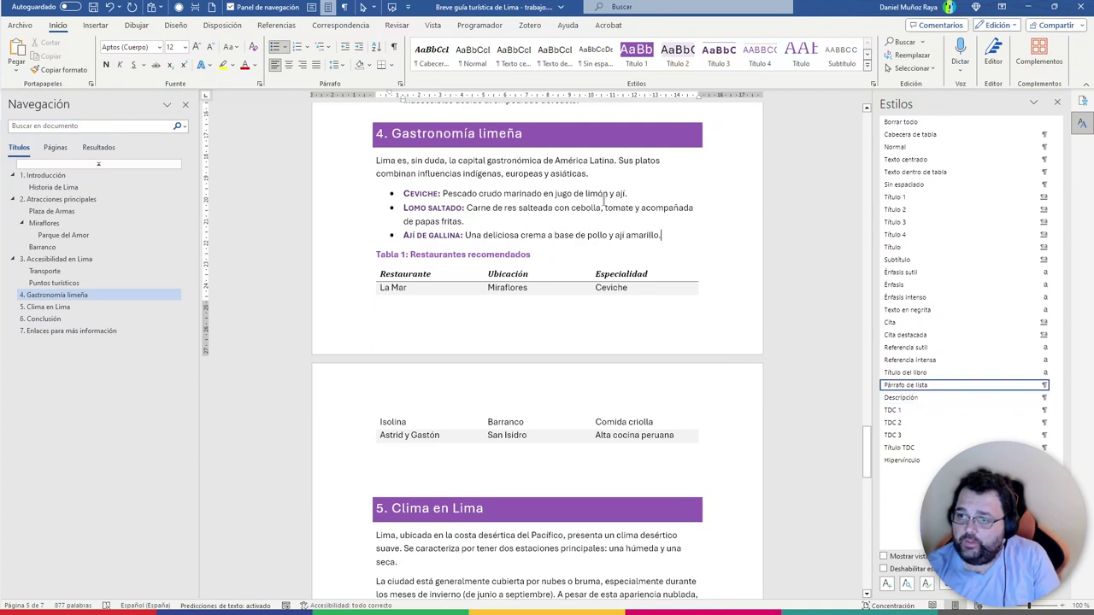
pyautogui.click(95, 26)
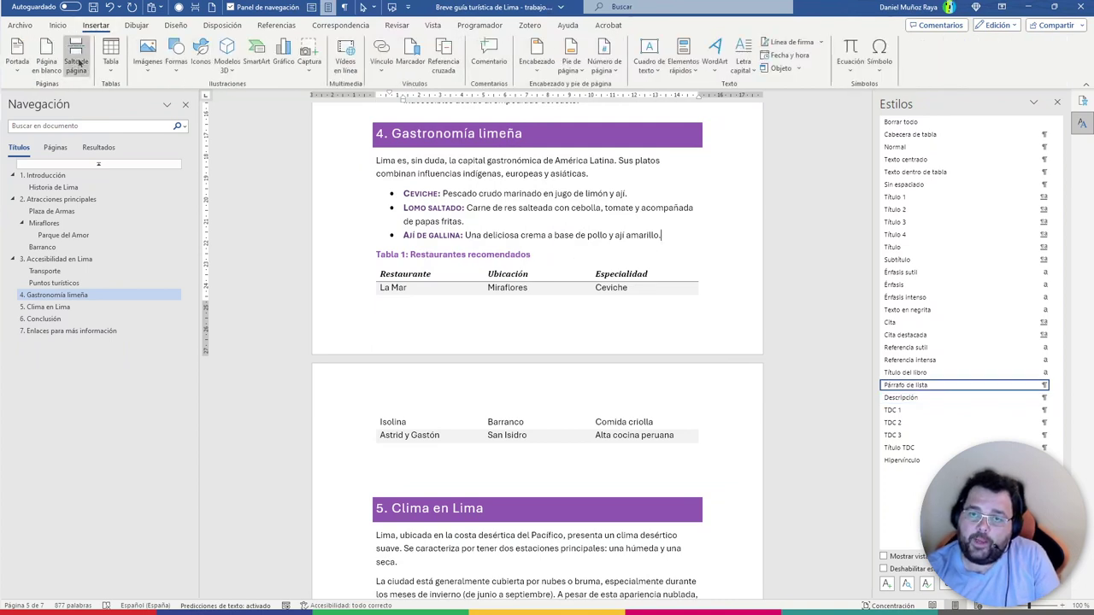
pyautogui.click(76, 53)
pyautogui.press('BackSpace')
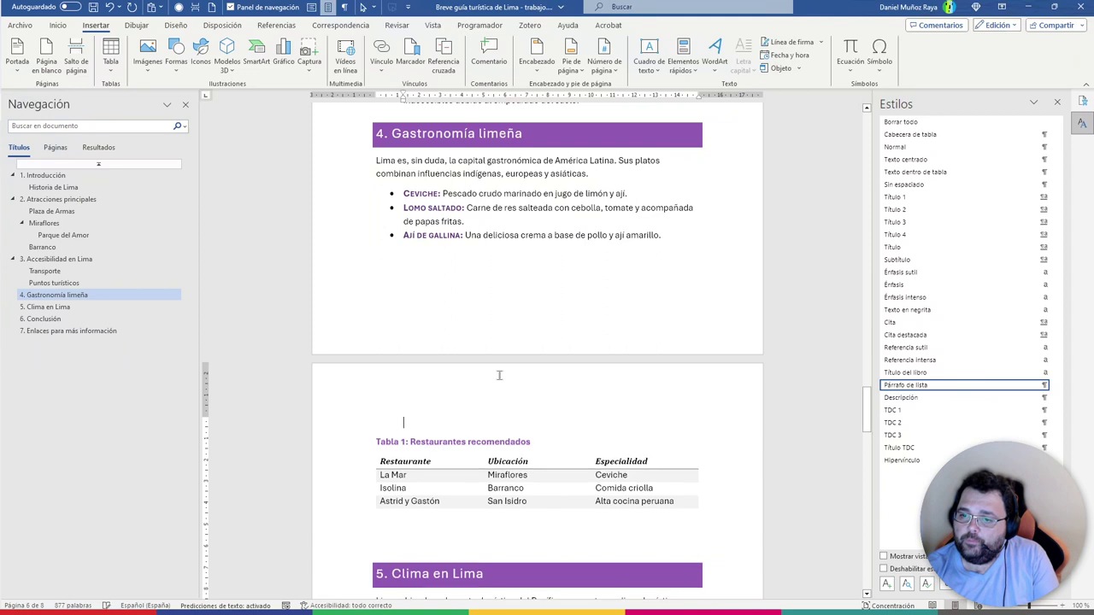
pyautogui.press('Delete')
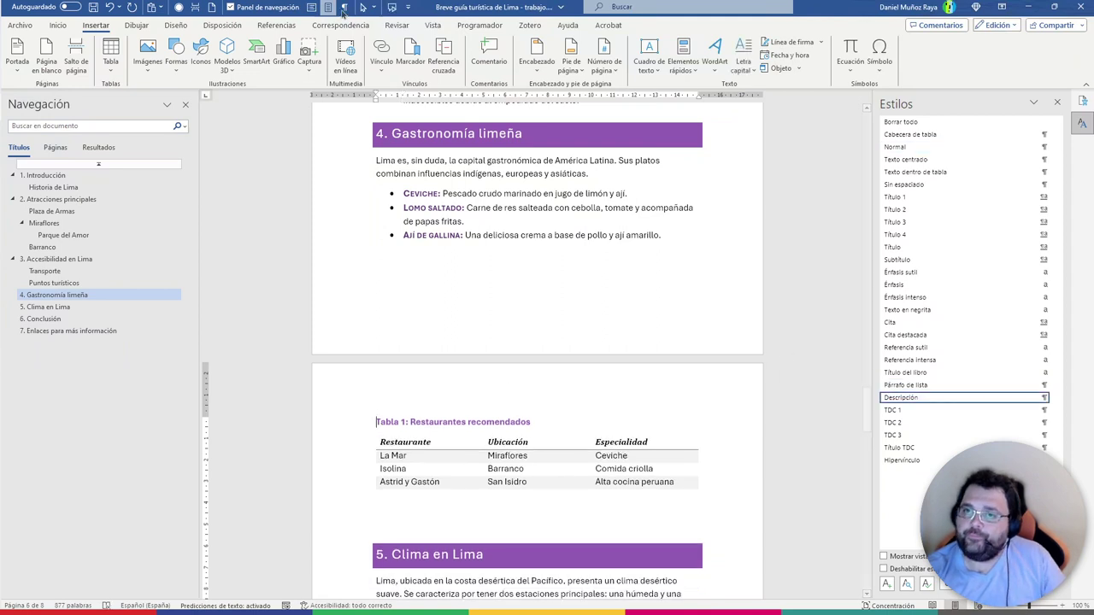
pyautogui.click(345, 7)
# Delete the empty paragraphs before the 5. Clima en Lima heading
pyautogui.scroll(-3, 406, 405)
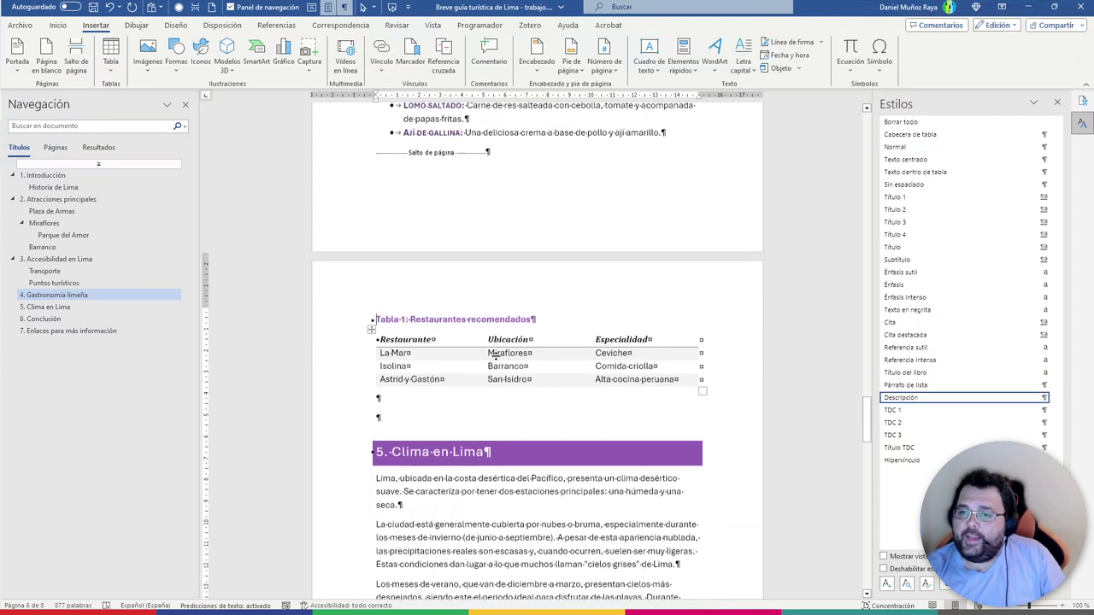
pyautogui.click(406, 406)
pyautogui.press('BackSpace')
pyautogui.press('Delete')
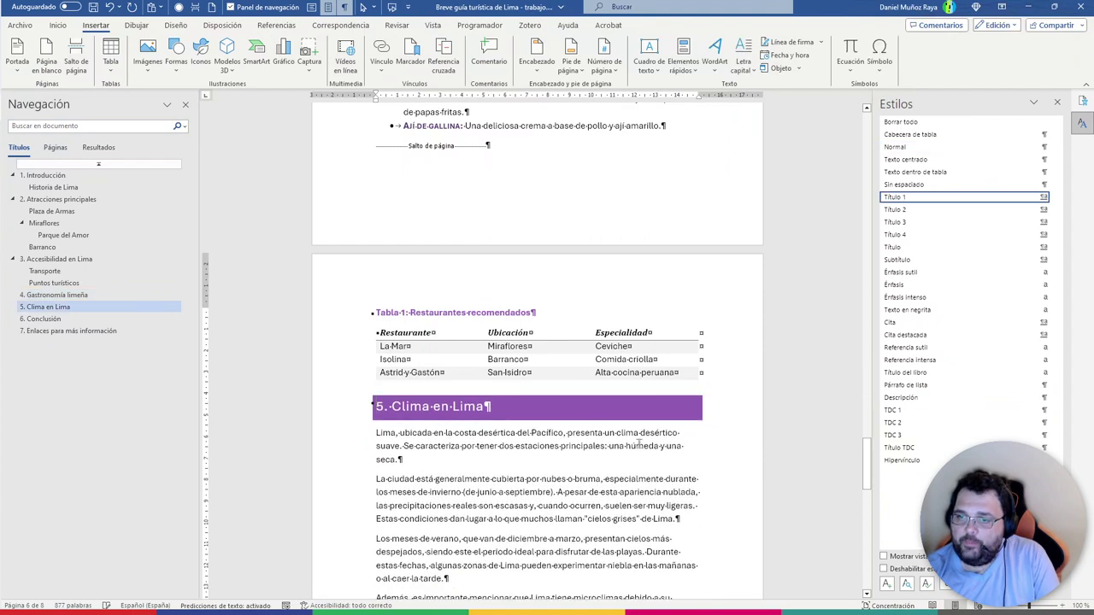
# Move the temperature chart up to follow the 'cielos grises' paragraph
pyautogui.scroll(-3, 564, 420)
pyautogui.scroll(-2, 564, 420)
pyautogui.scroll(5, 560, 359)
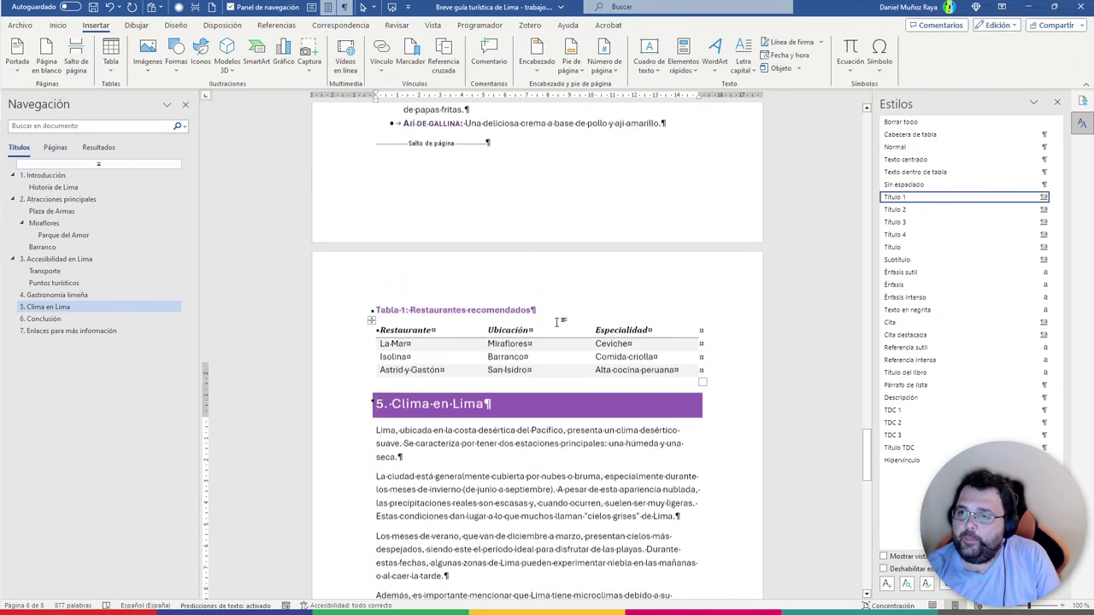
pyautogui.scroll(-5, 559, 322)
pyautogui.scroll(-4, 530, 274)
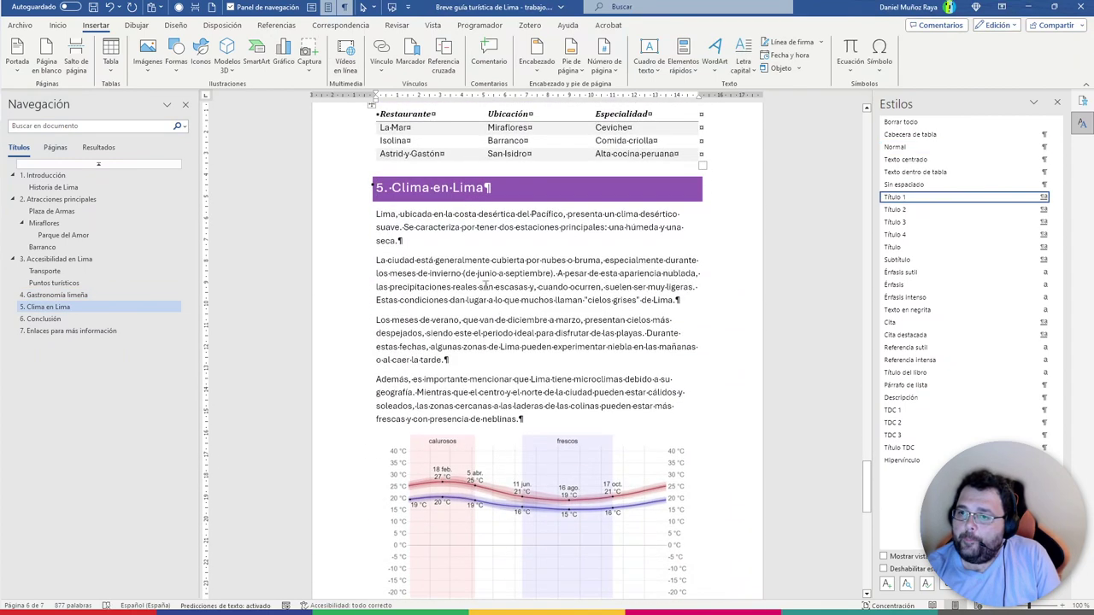
pyautogui.scroll(-3, 476, 208)
pyautogui.scroll(-3, 496, 282)
pyautogui.scroll(-2, 505, 273)
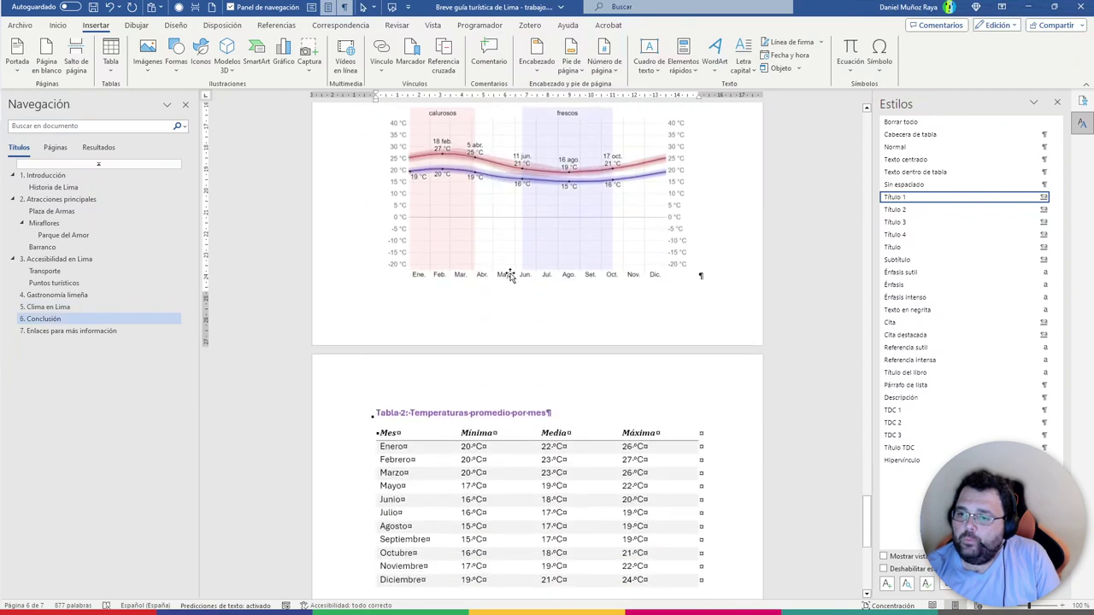
pyautogui.scroll(5, 517, 291)
pyautogui.scroll(1, 516, 288)
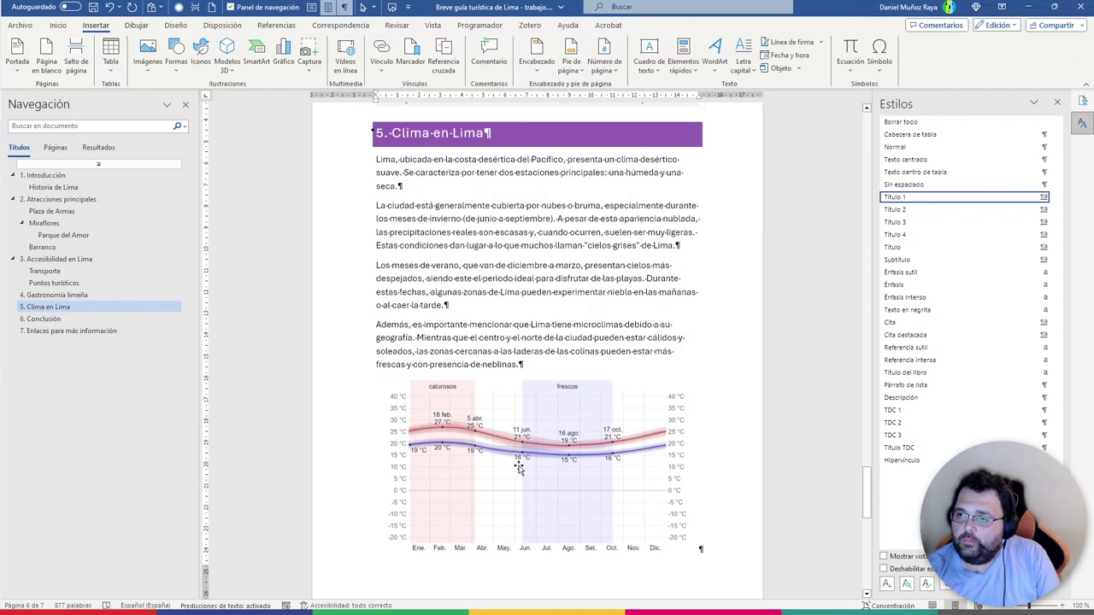
pyautogui.moveTo(517, 468)
pyautogui.mouseDown()
pyautogui.moveTo(681, 288)
pyautogui.moveTo(677, 246)
pyautogui.mouseUp()
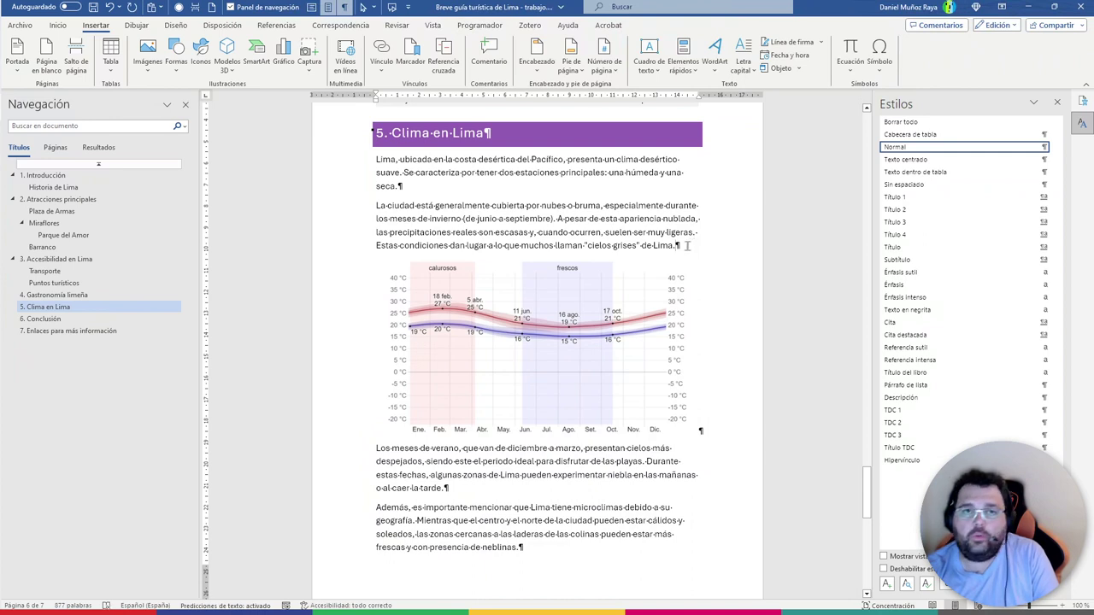
# Delete the empty paragraph above the Tabla 2 caption so the table starts on a new page
pyautogui.click(607, 363)
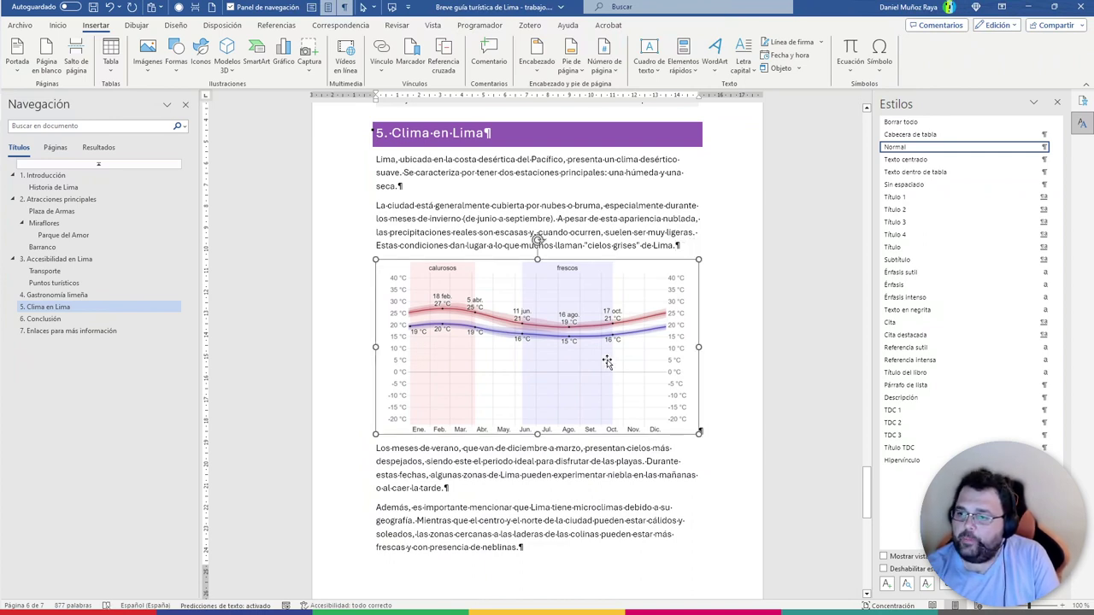
pyautogui.click(607, 476)
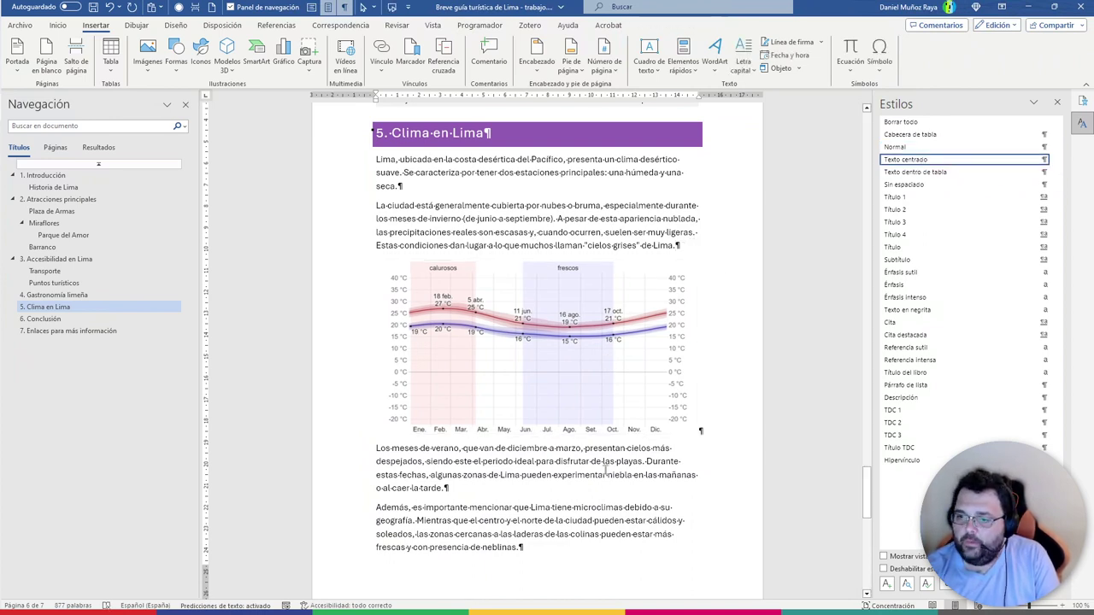
pyautogui.scroll(-1, 667, 410)
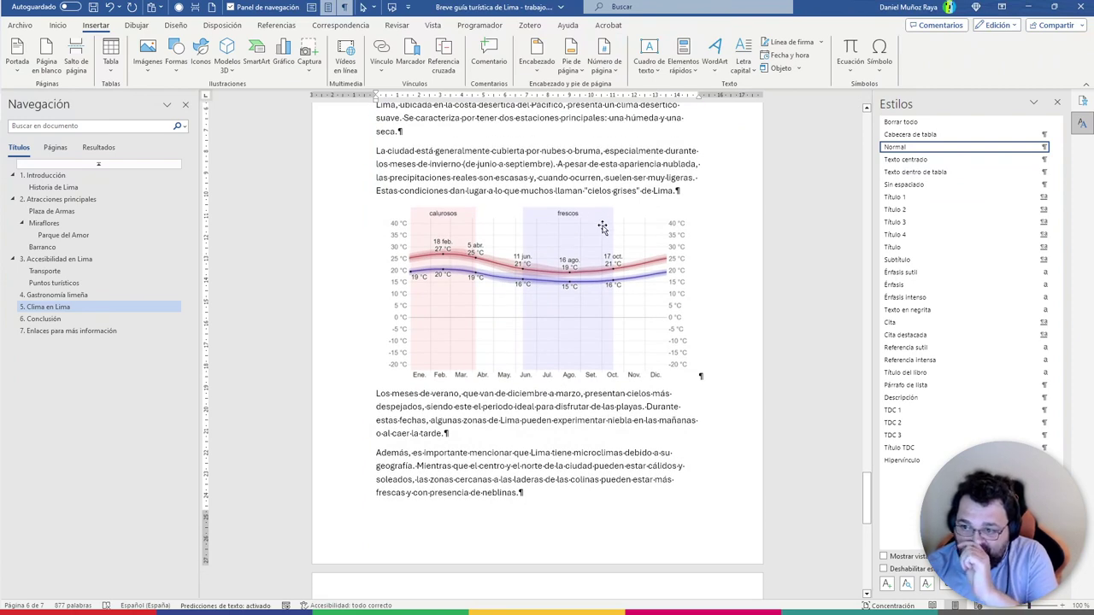
pyautogui.scroll(-2, 599, 231)
pyautogui.scroll(-1, 603, 245)
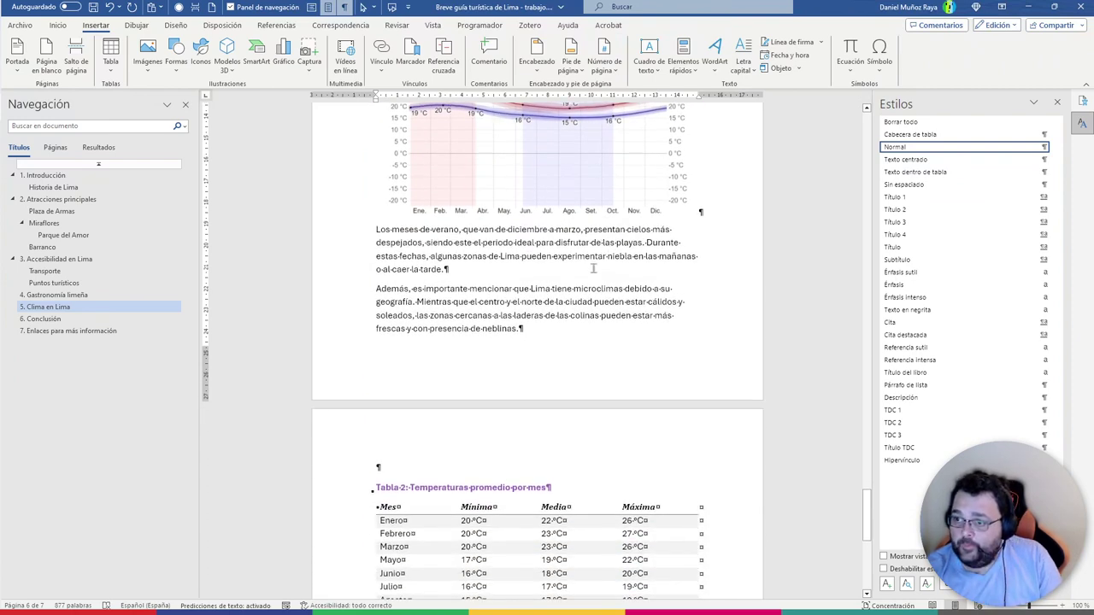
pyautogui.scroll(-3, 597, 282)
pyautogui.scroll(2, 595, 319)
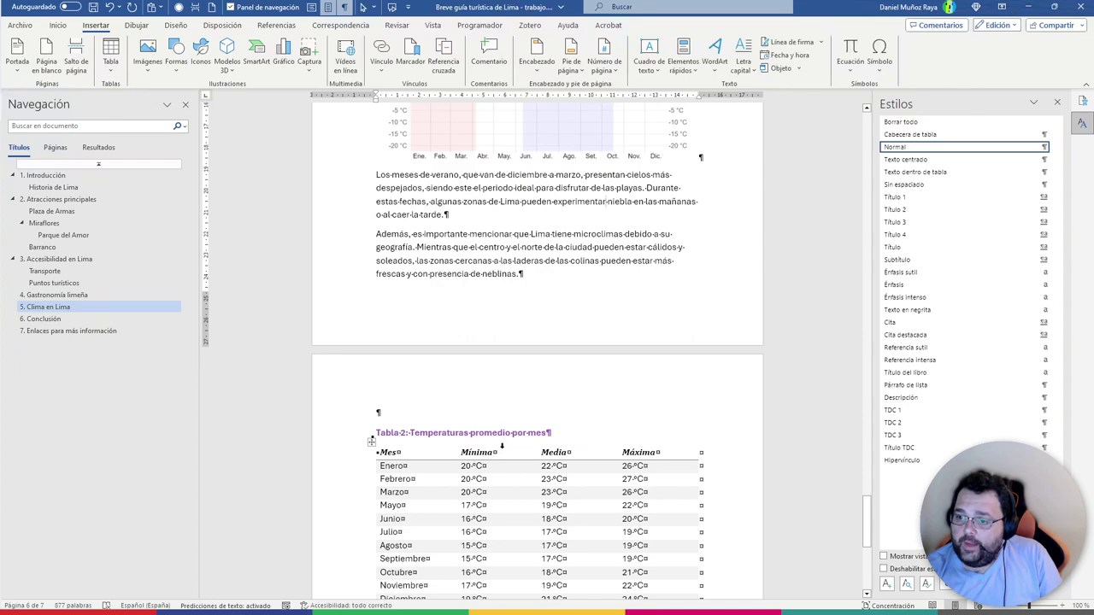
pyautogui.scroll(-1, 569, 389)
pyautogui.click(479, 384)
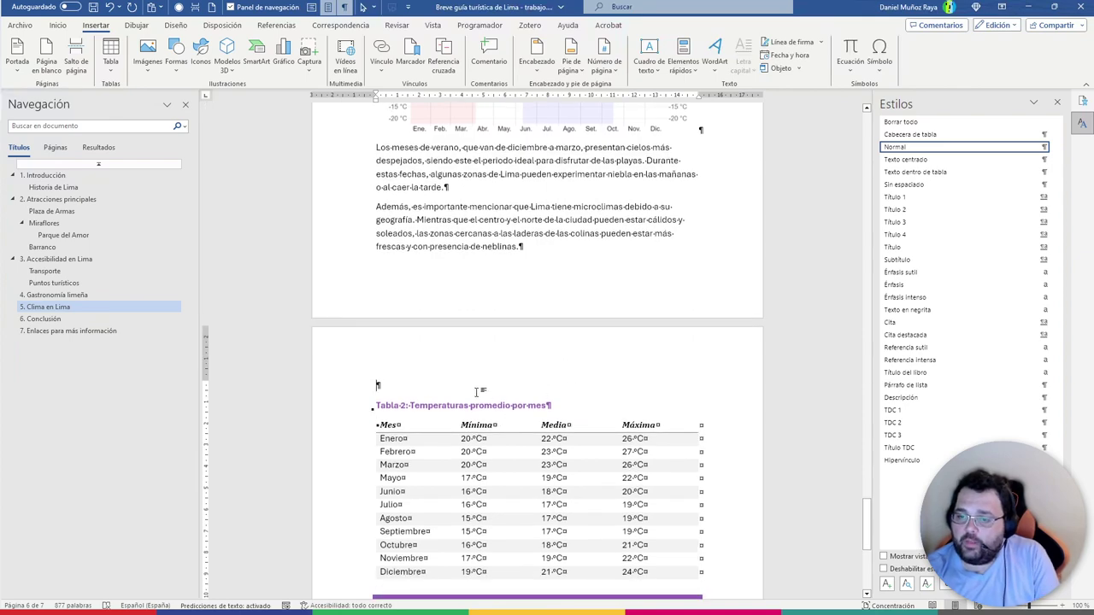
pyautogui.press('Delete')
# Check the 6. Conclusión section and turn Show/Hide ¶ formatting marks off again
pyautogui.scroll(-5, 673, 302)
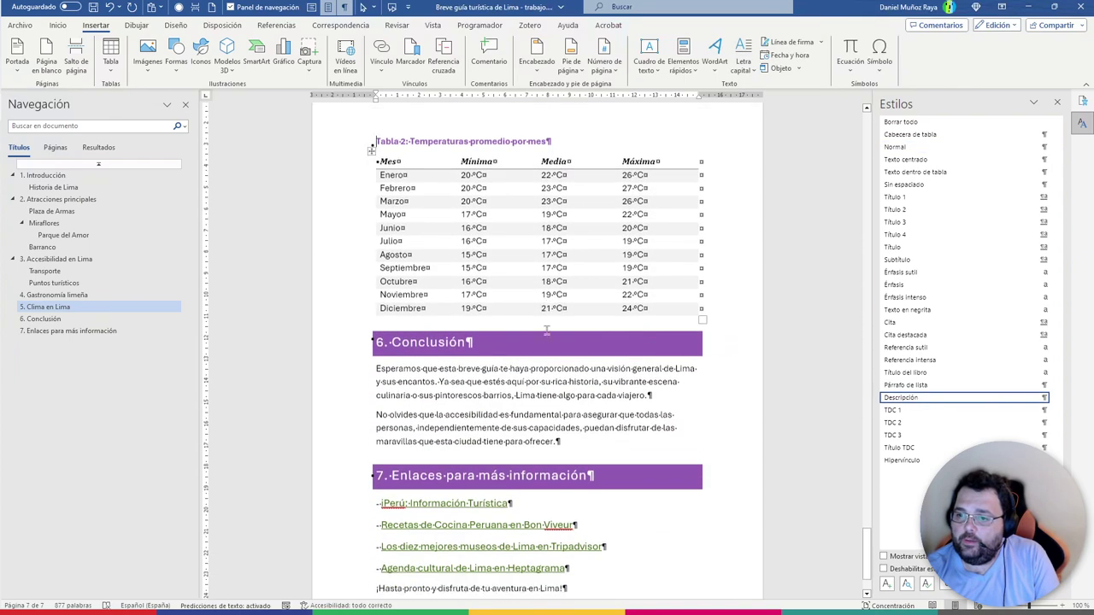
pyautogui.scroll(-1, 662, 312)
pyautogui.click(663, 312)
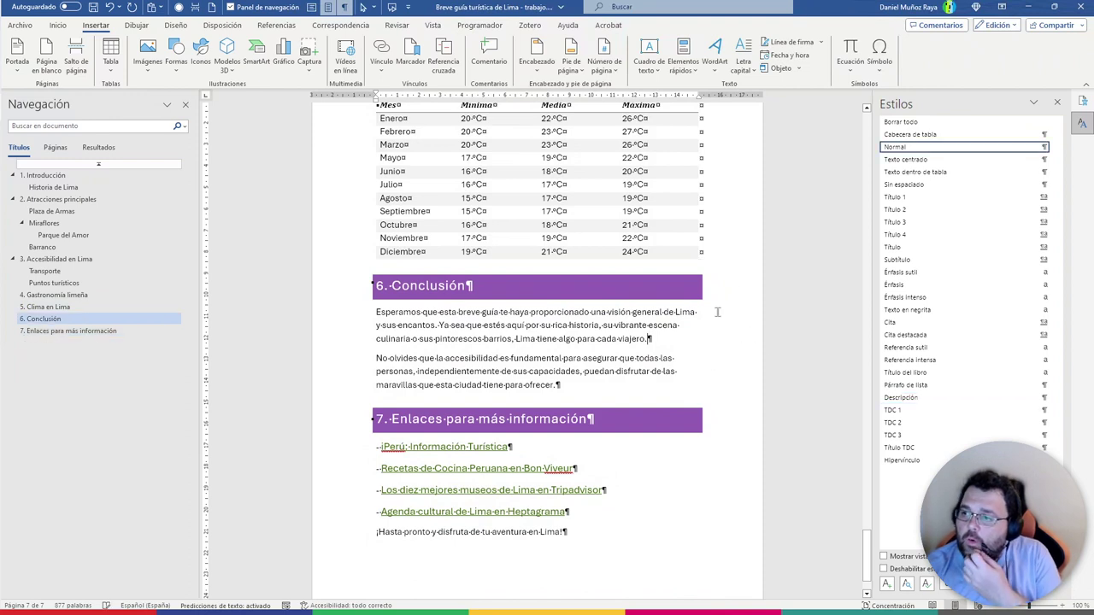
pyautogui.click(345, 7)
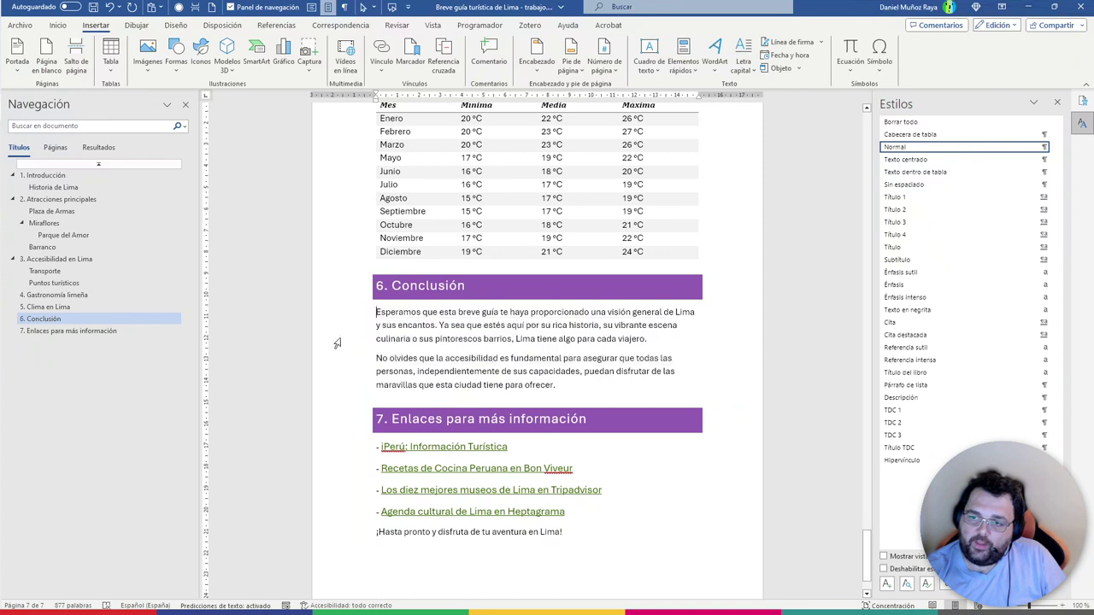
# Scroll back up from the Conclusión section through the guide's later sections
pyautogui.scroll(-2, 643, 439)
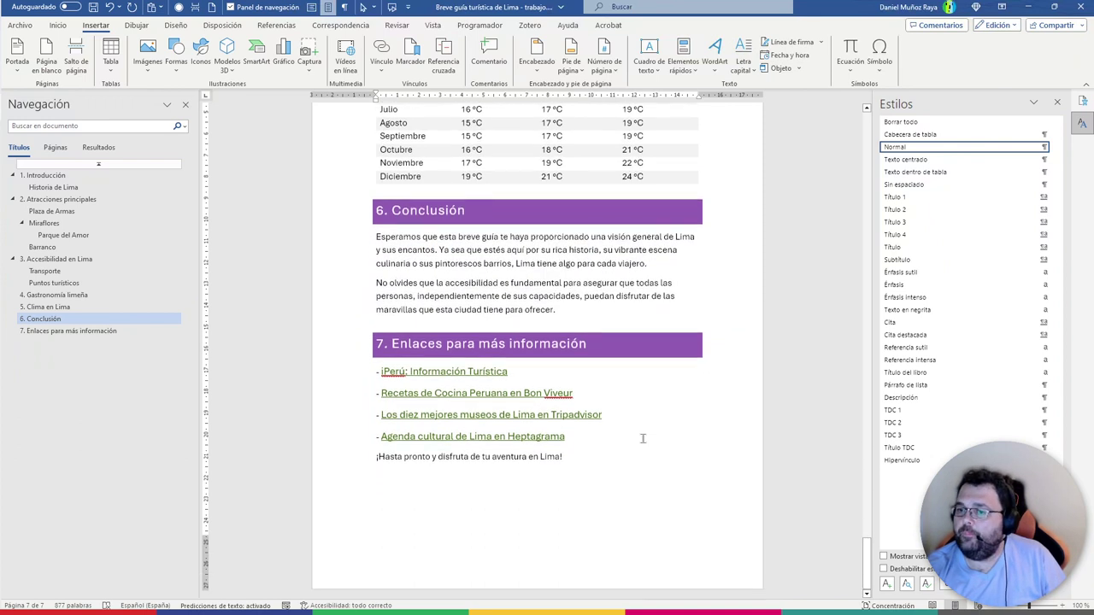
pyautogui.scroll(1, 753, 406)
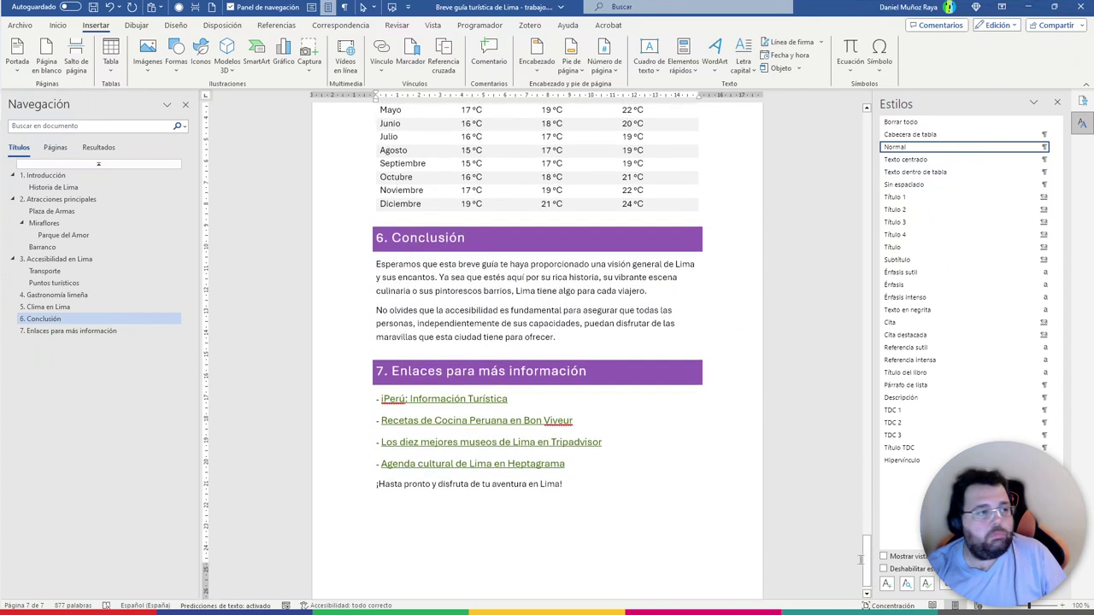
pyautogui.scroll(1, 795, 428)
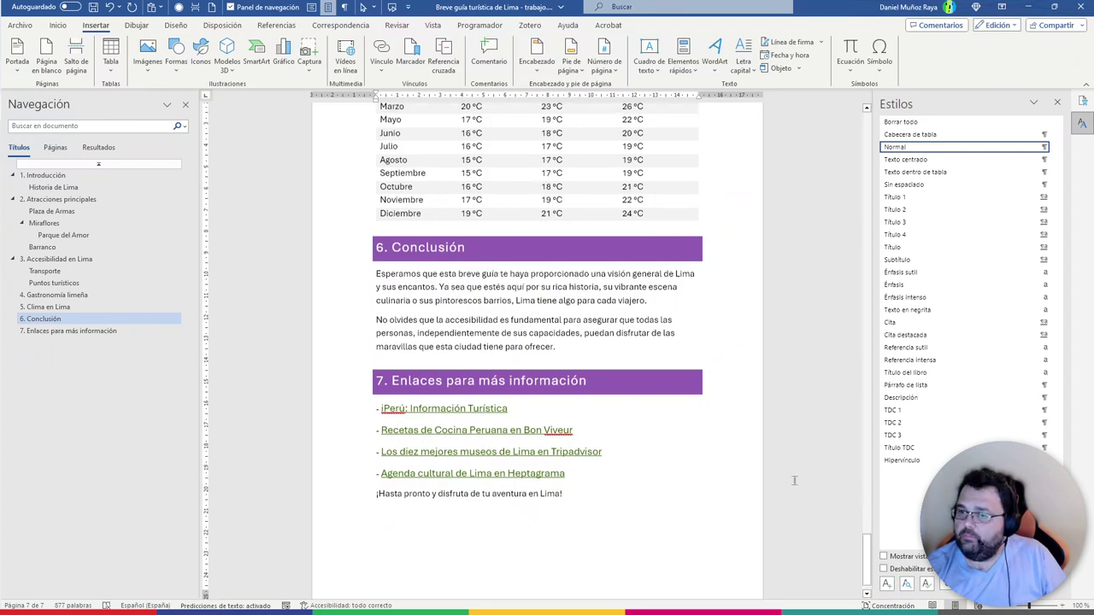
pyautogui.scroll(3, 795, 402)
pyautogui.scroll(5, 798, 373)
pyautogui.scroll(3, 787, 359)
pyautogui.scroll(1, 761, 334)
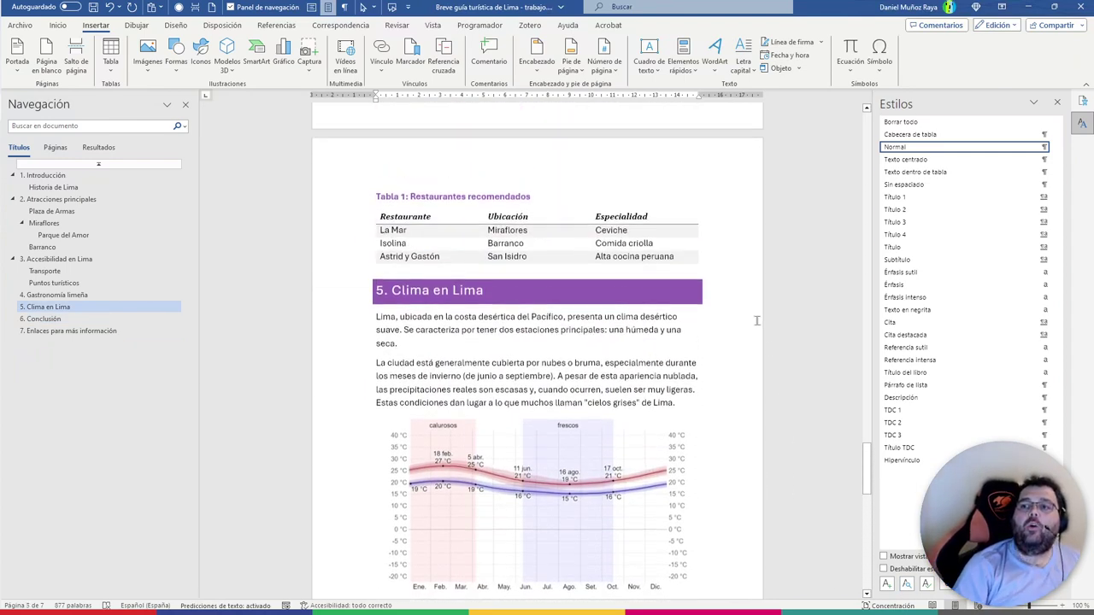
pyautogui.scroll(4, 736, 308)
pyautogui.scroll(4, 709, 284)
pyautogui.scroll(4, 708, 284)
pyautogui.scroll(4, 698, 286)
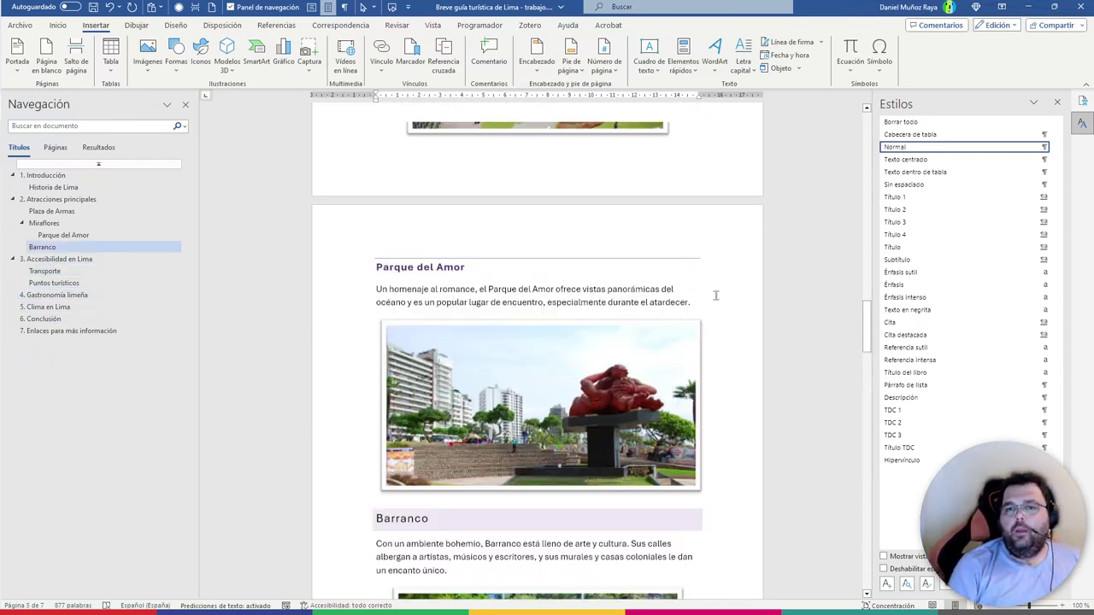
pyautogui.scroll(4, 716, 295)
pyautogui.scroll(4, 713, 296)
pyautogui.scroll(4, 659, 301)
pyautogui.scroll(4, 671, 296)
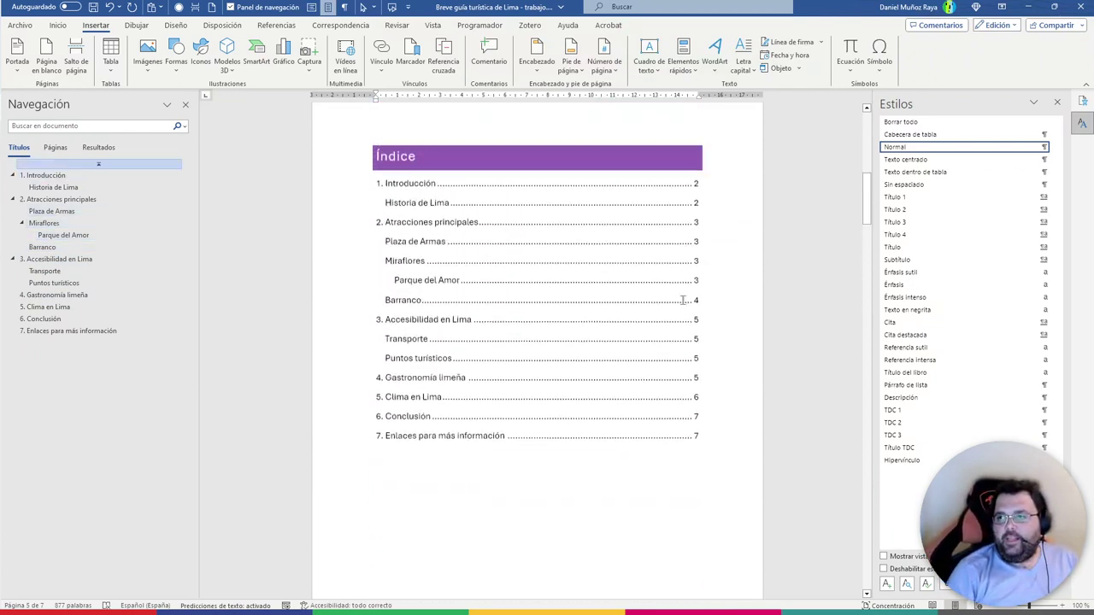
pyautogui.scroll(4, 682, 296)
pyautogui.scroll(4, 700, 290)
pyautogui.scroll(-4, 712, 300)
pyautogui.scroll(-4, 715, 311)
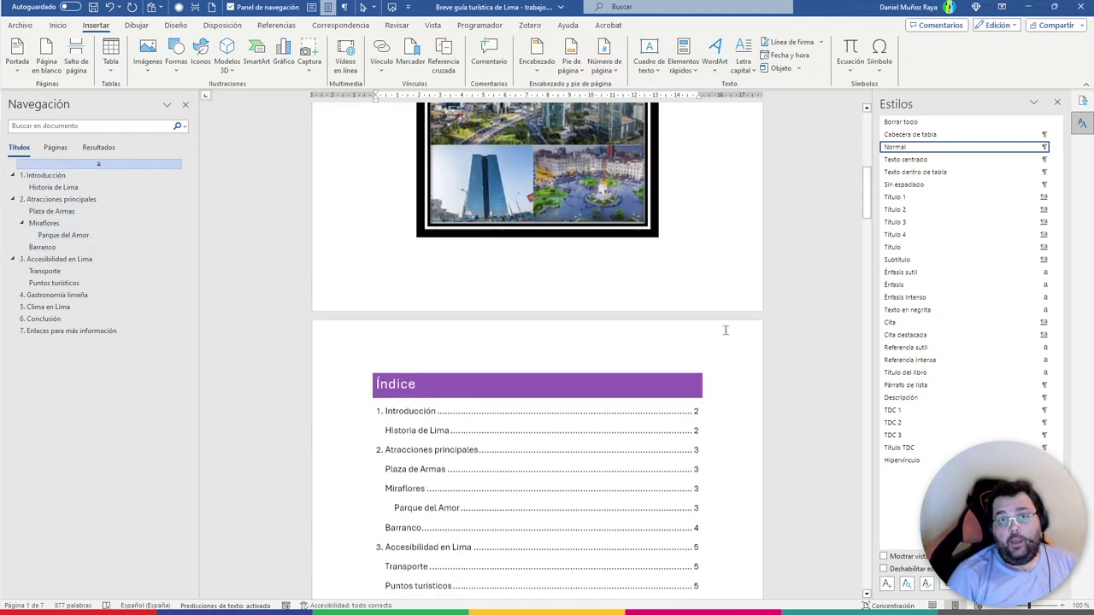
pyautogui.scroll(-4, 744, 311)
# Drag the scrollbar through the document up to the title page, ending at the Barranco page
pyautogui.moveTo(872, 242); pyautogui.dragTo(872, 543)
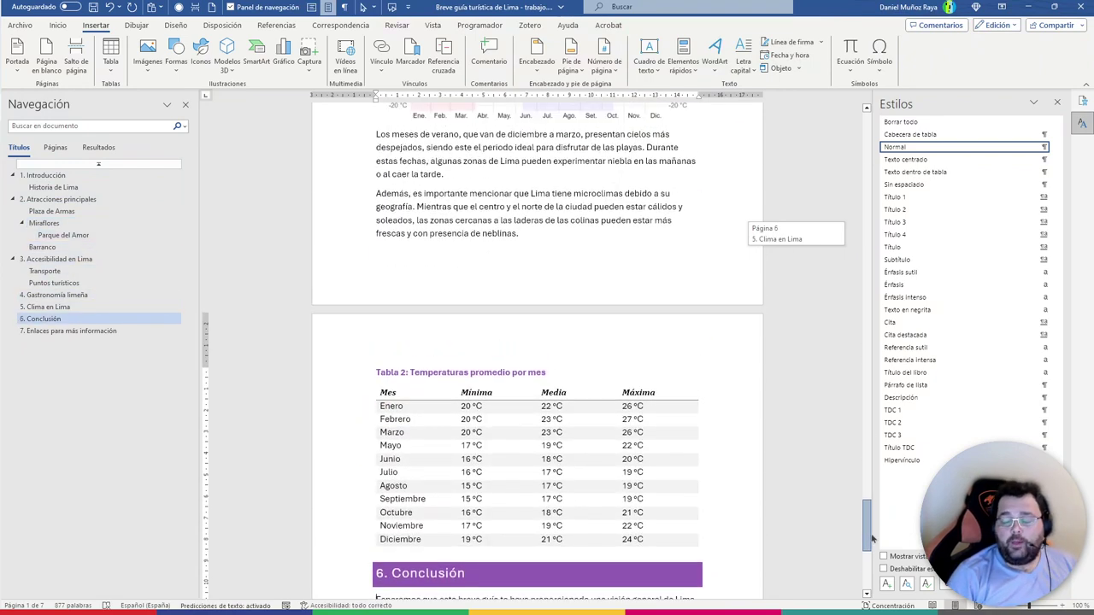
pyautogui.moveTo(872, 543); pyautogui.dragTo(876, 502)
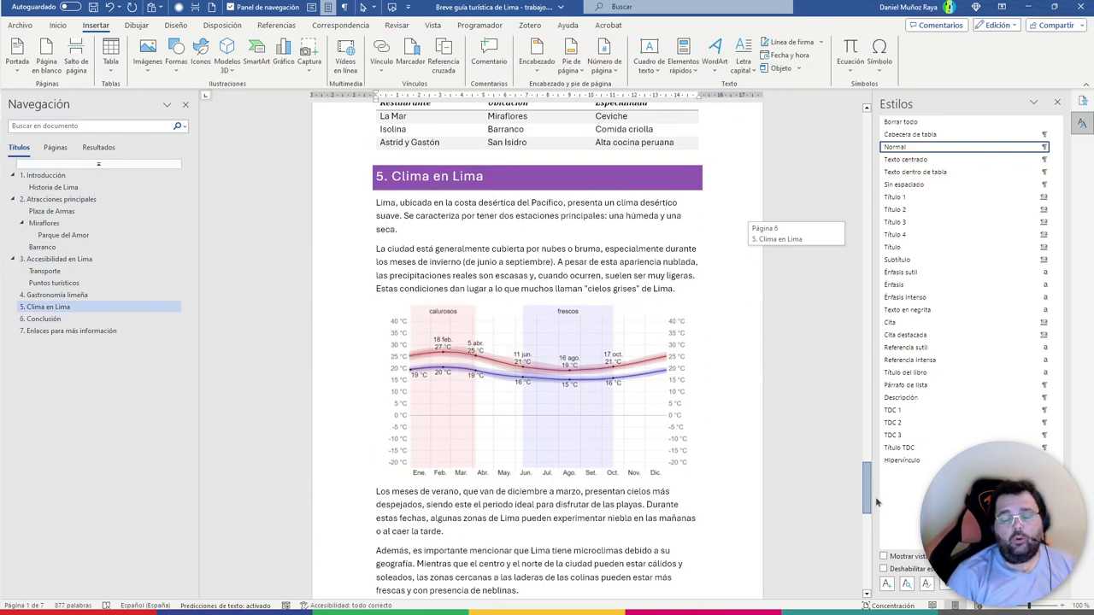
pyautogui.moveTo(876, 503); pyautogui.dragTo(873, 584)
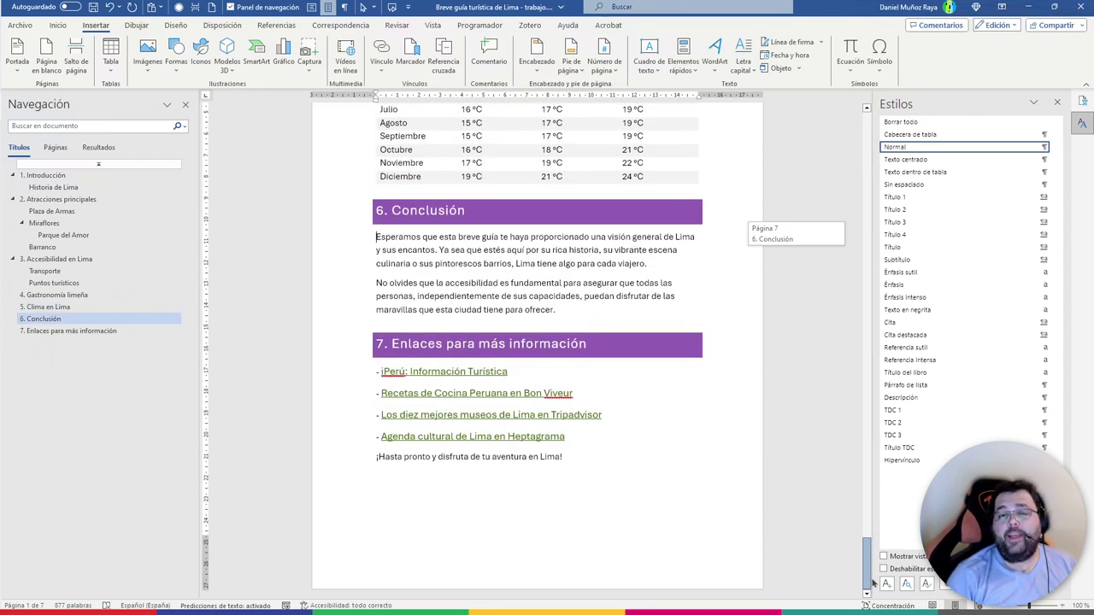
pyautogui.moveTo(873, 583); pyautogui.dragTo(867, 116)
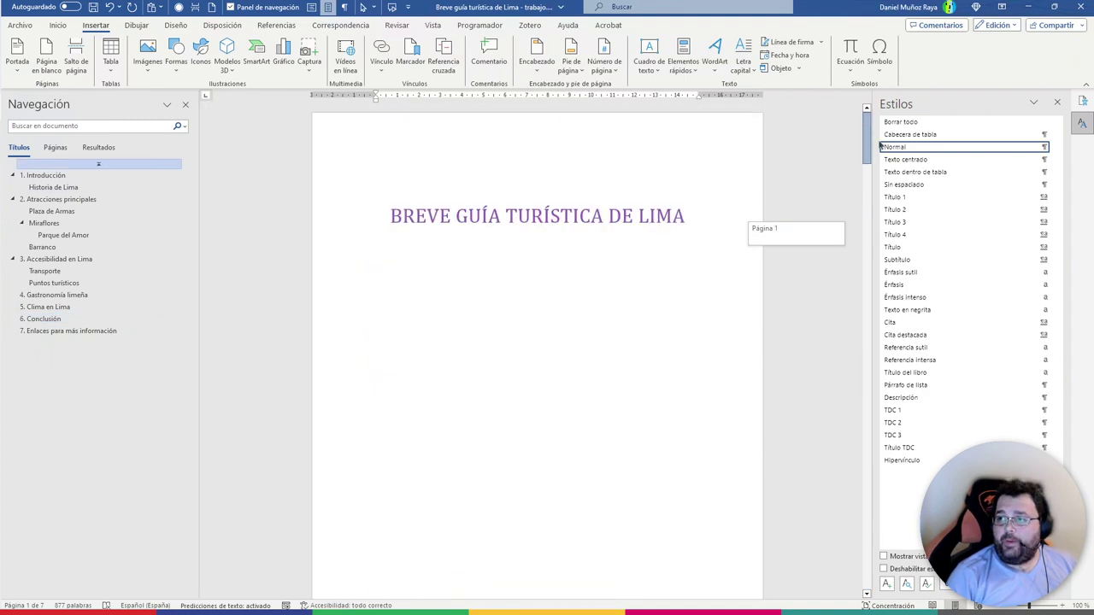
pyautogui.scroll(-5, 775, 331)
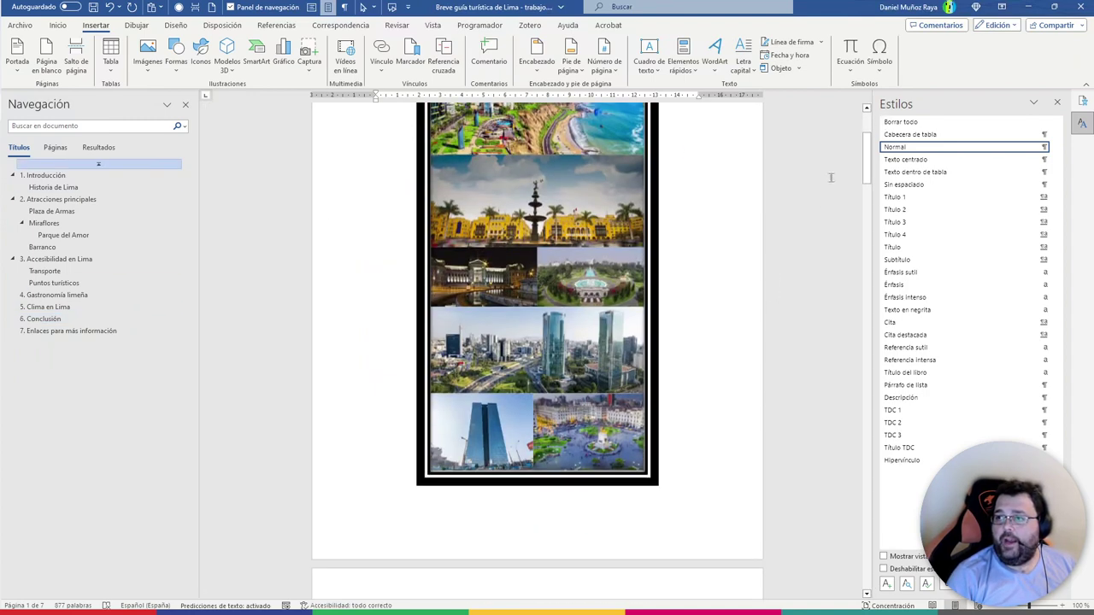
pyautogui.moveTo(867, 171); pyautogui.dragTo(866, 154)
pyautogui.scroll(-3, 854, 243)
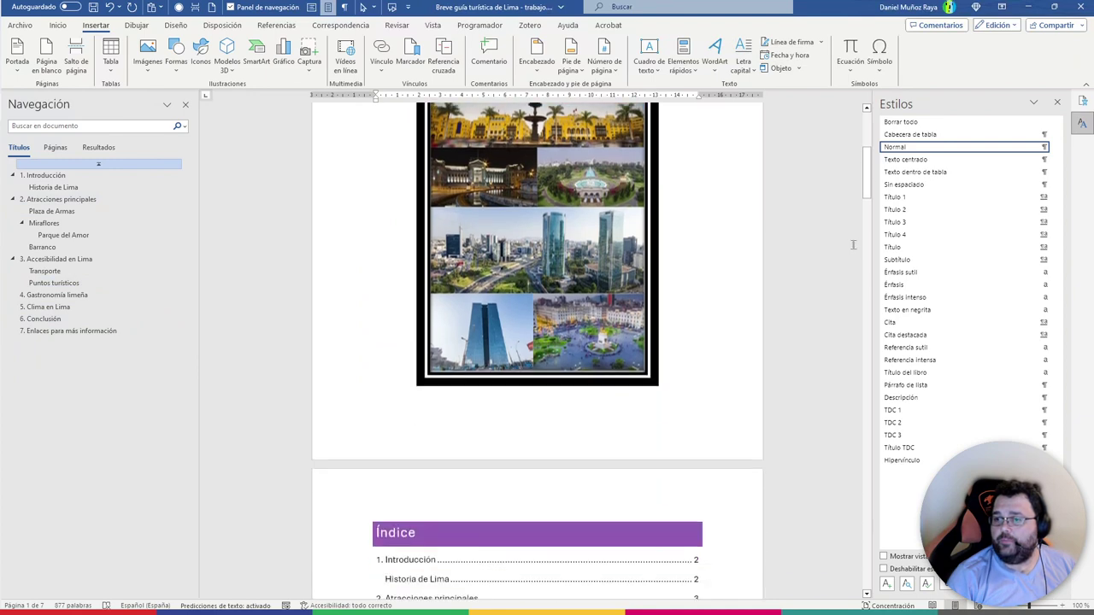
pyautogui.scroll(4, 854, 243)
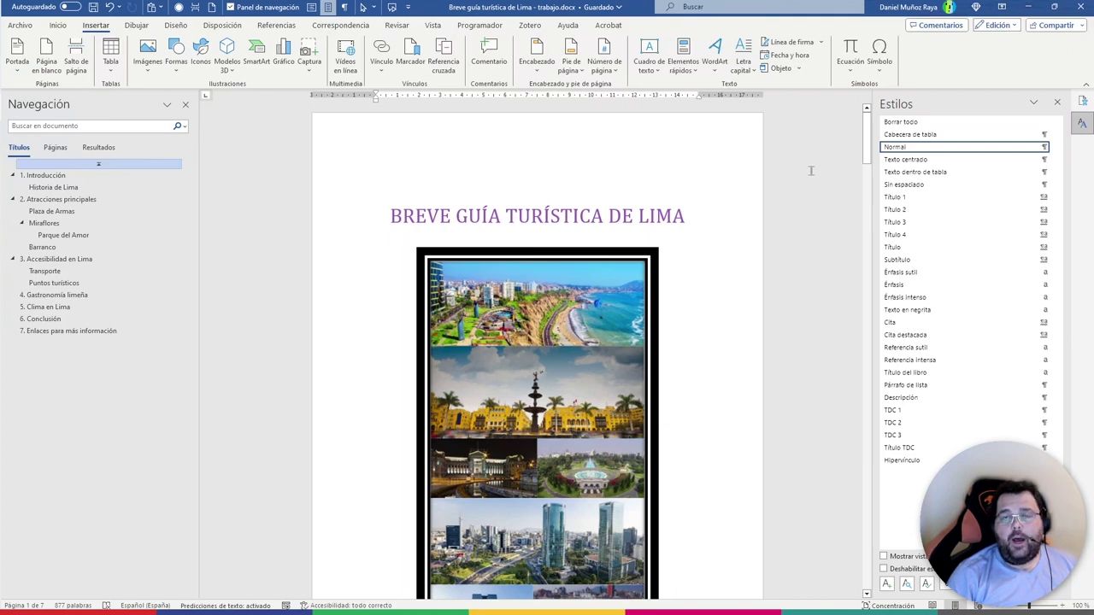
pyautogui.moveTo(866, 141); pyautogui.dragTo(869, 332)
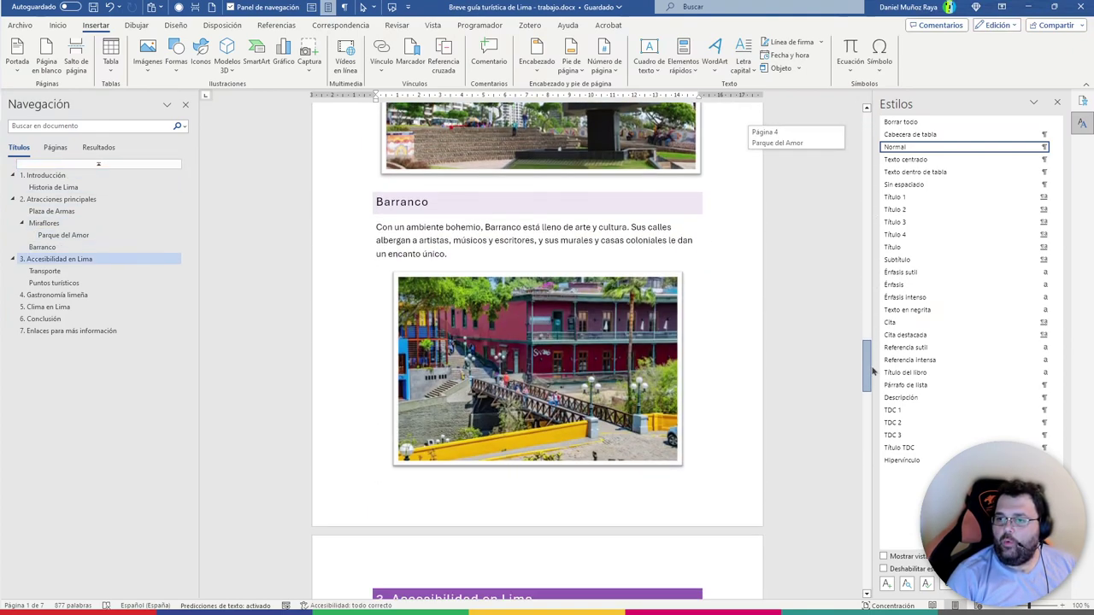
pyautogui.moveTo(869, 332); pyautogui.dragTo(883, 107)
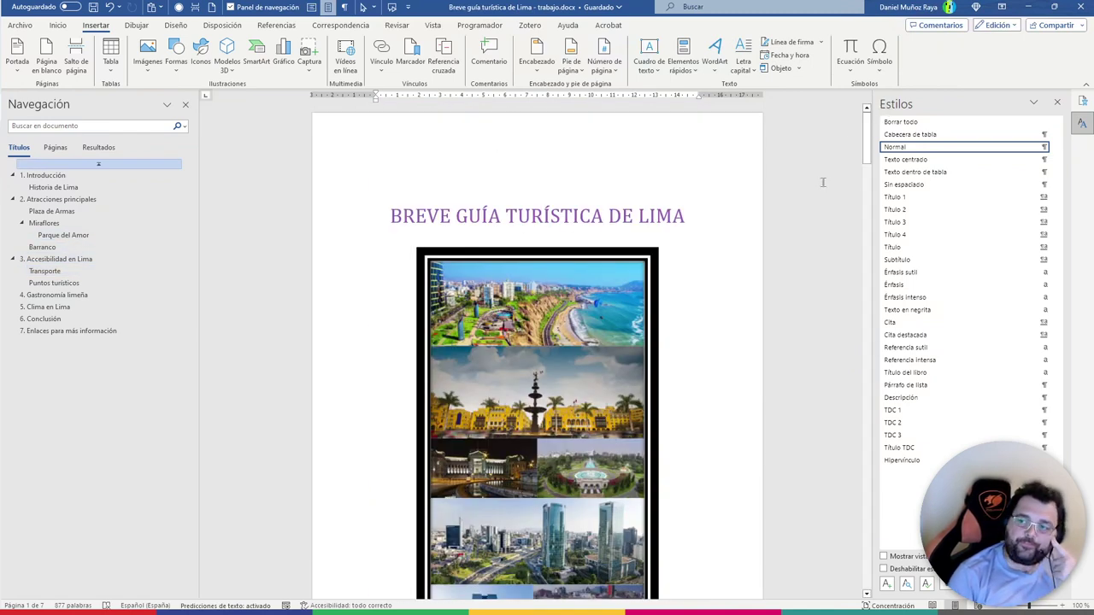
pyautogui.scroll(-1, 823, 182)
pyautogui.scroll(-1, 824, 182)
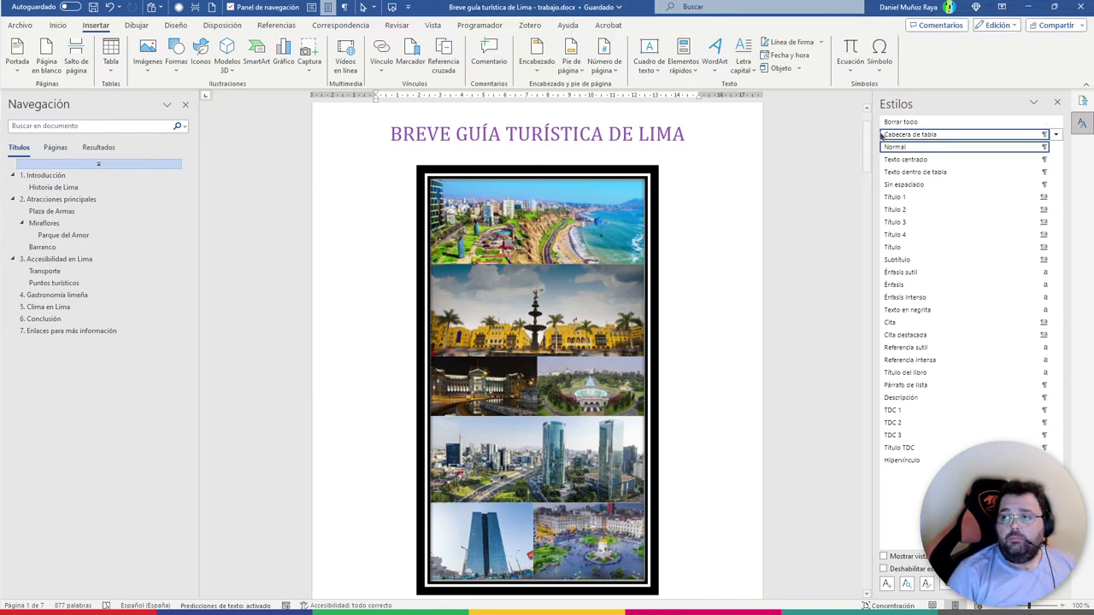
pyautogui.moveTo(867, 137)
pyautogui.click(867, 109)
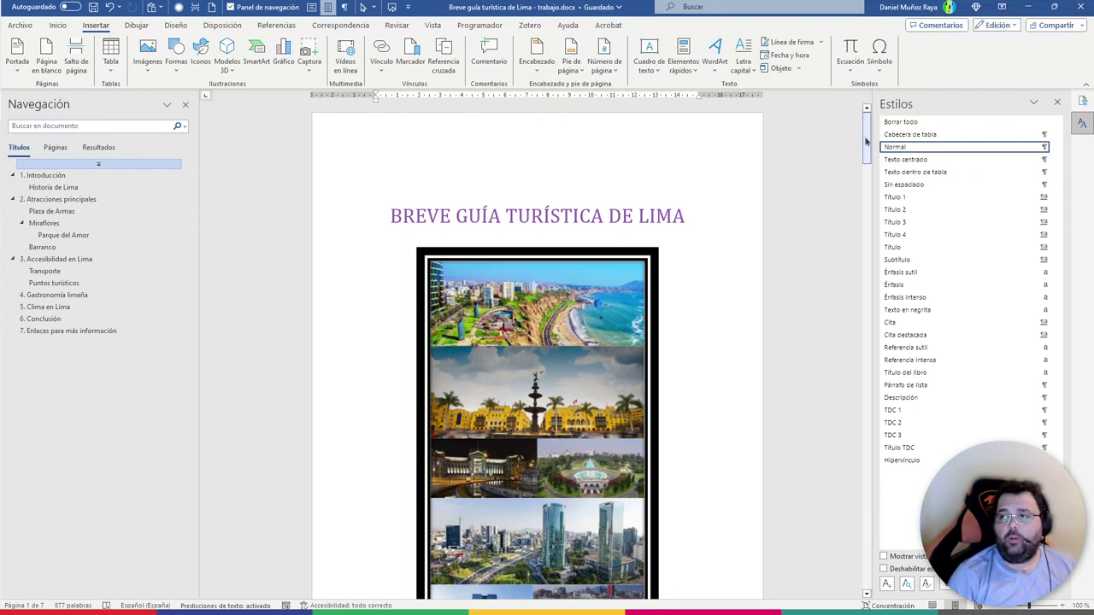
pyautogui.click(866, 141)
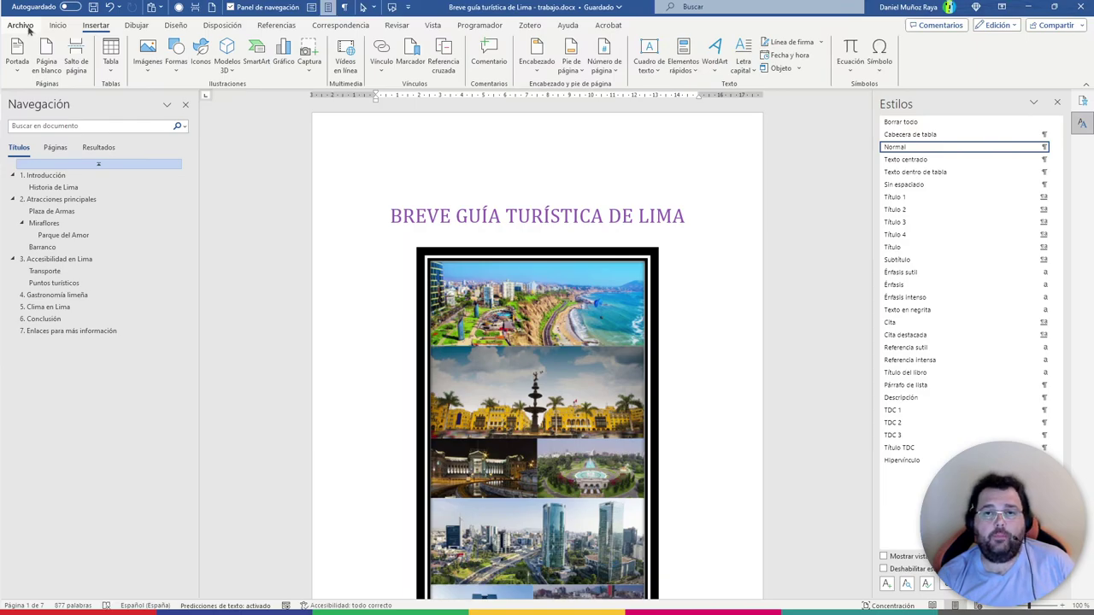
# Look over the guide's Información and properties page, then return to the document
pyautogui.click(21, 25)
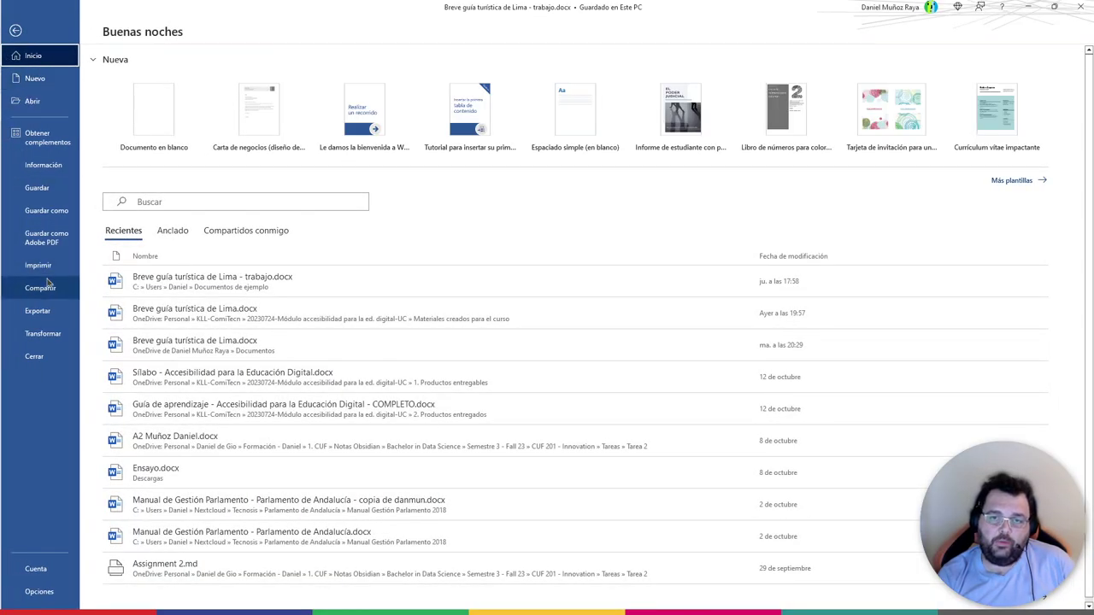
pyautogui.click(43, 165)
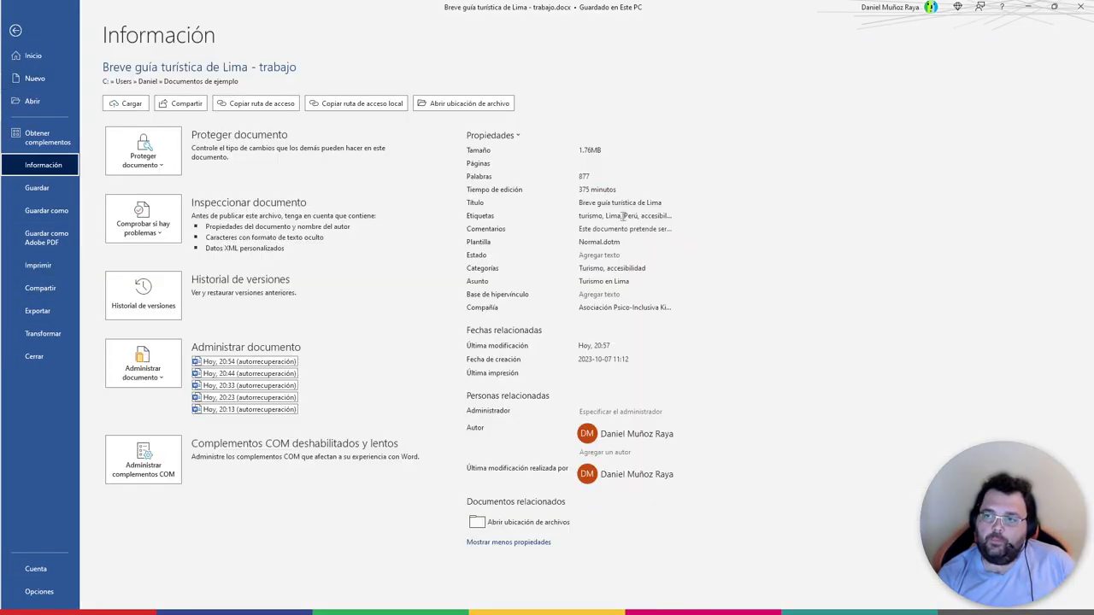
pyautogui.click(15, 30)
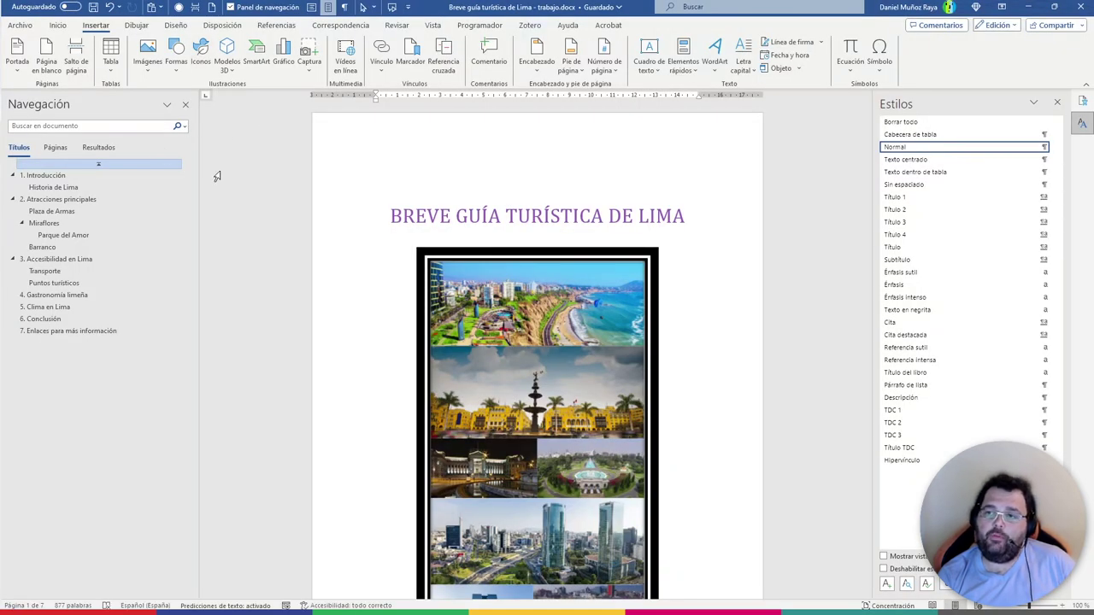
# In Exportar, pass over the Adobe PDF option and pick Crear documento PDF/XPS
pyautogui.click(18, 28)
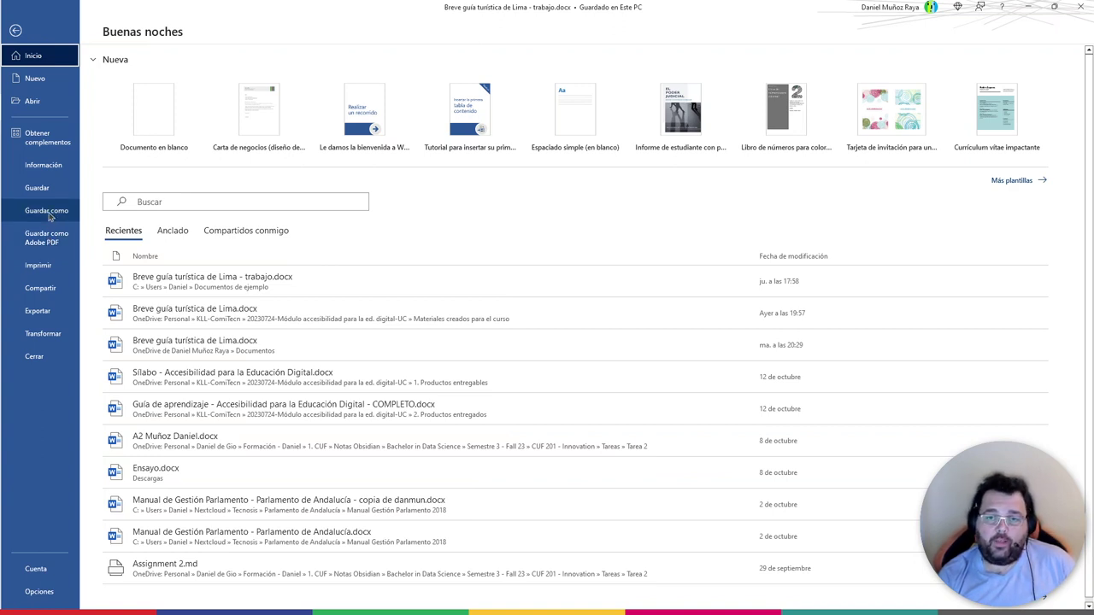
pyautogui.click(46, 313)
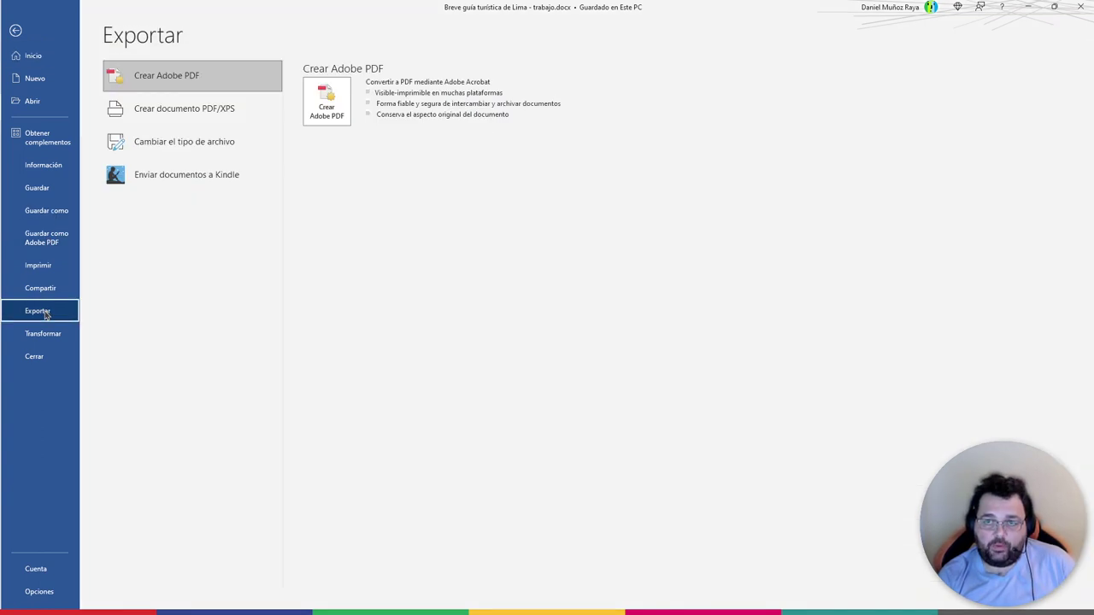
pyautogui.click(197, 77)
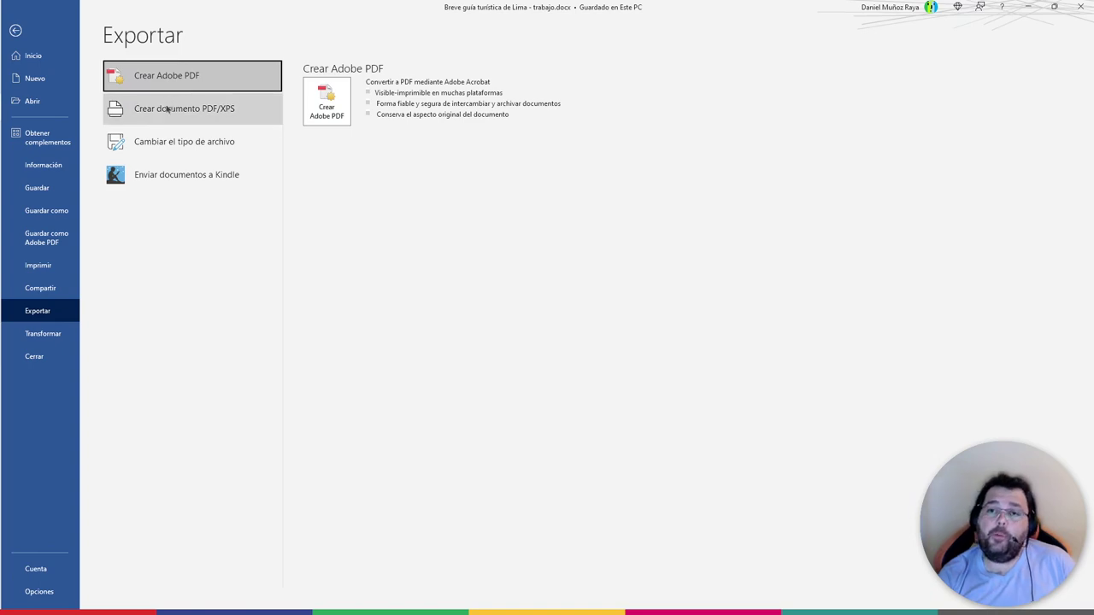
pyautogui.click(181, 111)
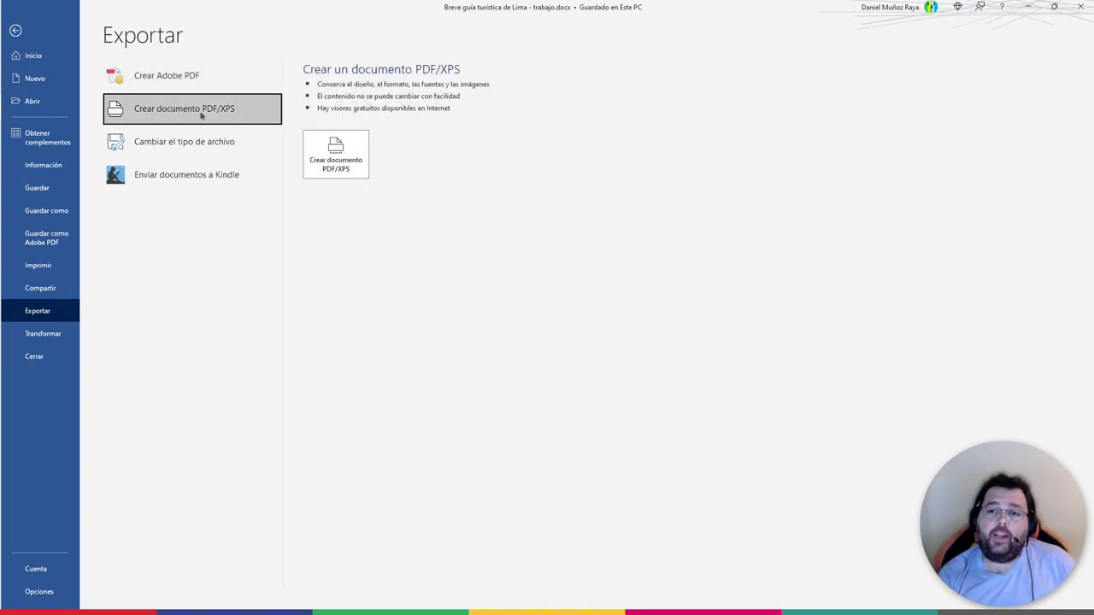
# Publish the guide as a PDF with the bookmark and tagging options enabled
pyautogui.click(348, 168)
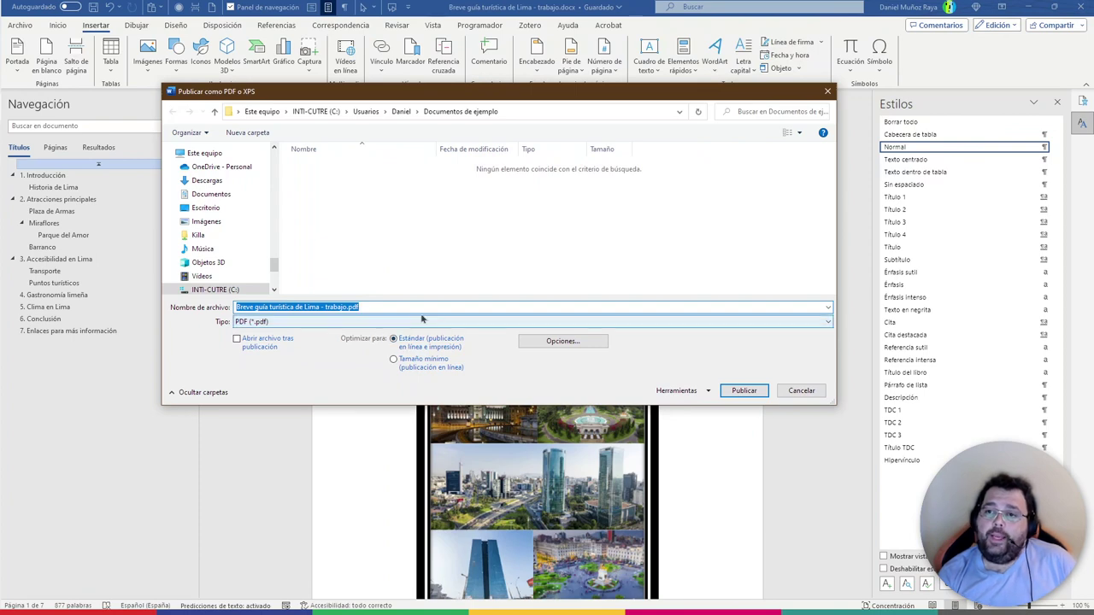
pyautogui.click(565, 342)
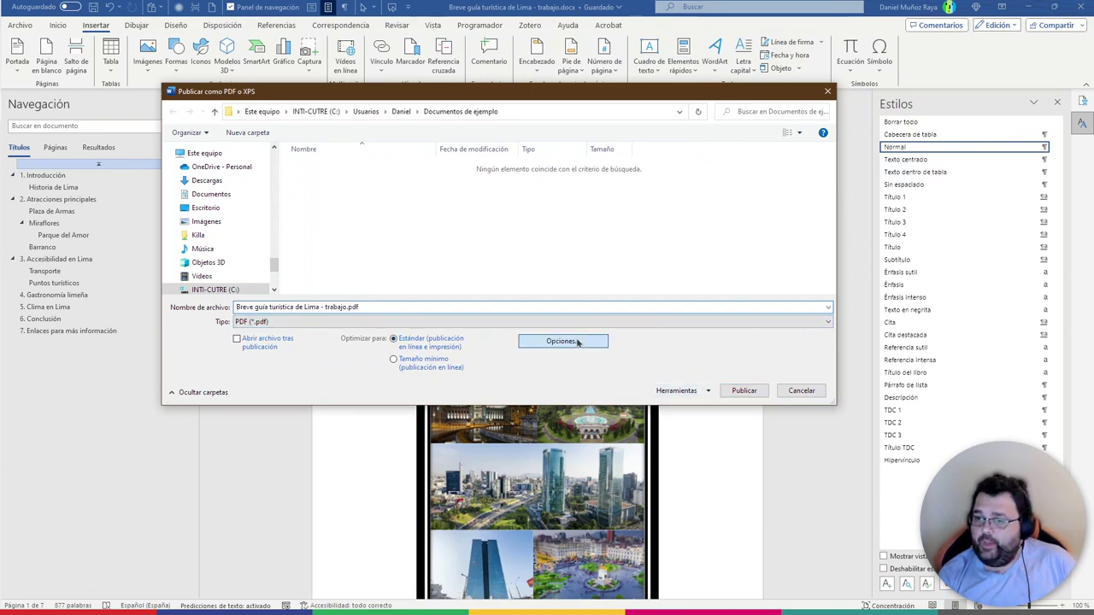
pyautogui.click(578, 361)
pyautogui.click(573, 342)
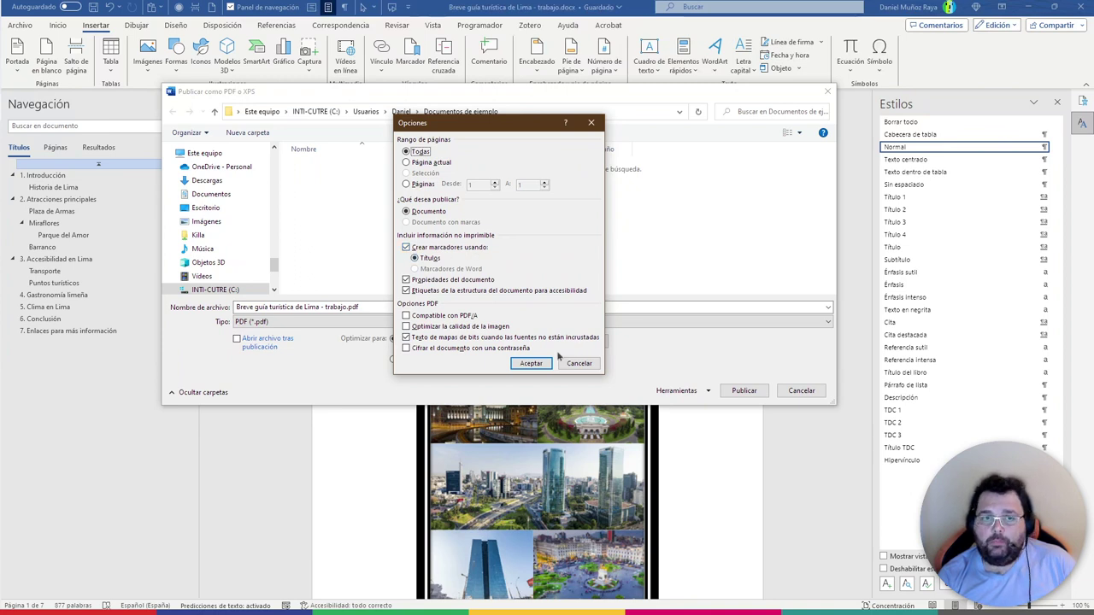
pyautogui.click(533, 364)
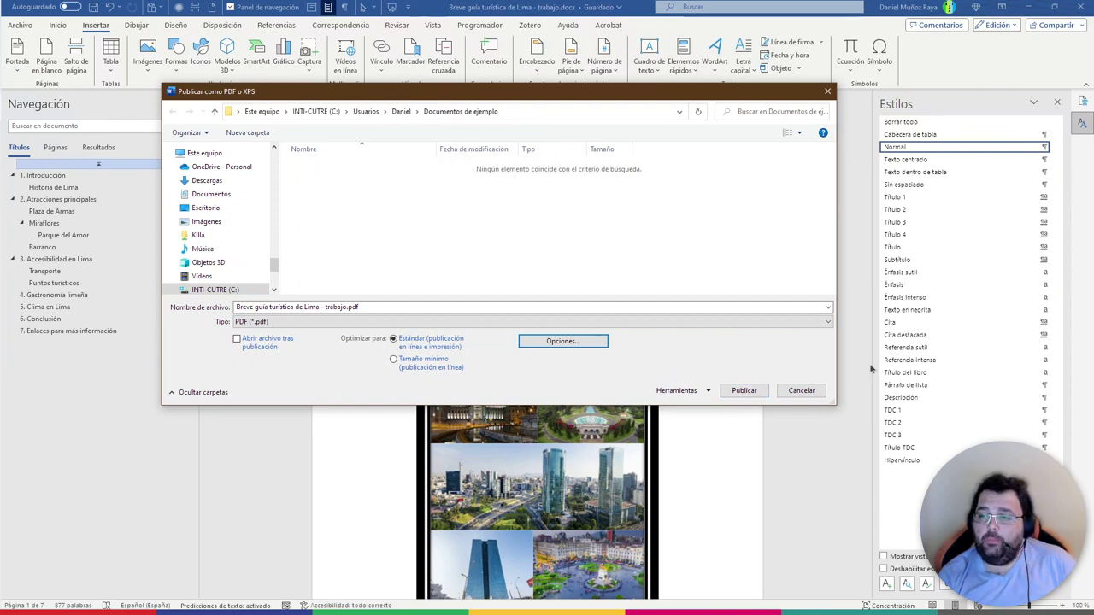
pyautogui.click(744, 392)
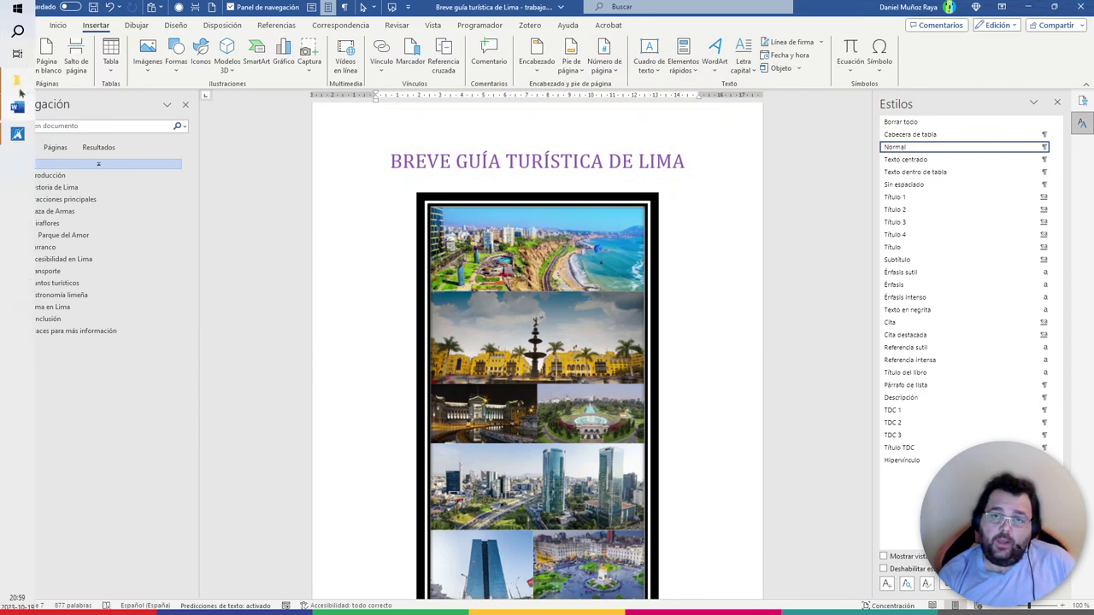
# Open Breve guía turística de Lima - trabajo.pdf from Documentos de ejemplo in Foxit
pyautogui.click(23, 91)
pyautogui.moveTo(500, 248); pyautogui.dragTo(631, 92)
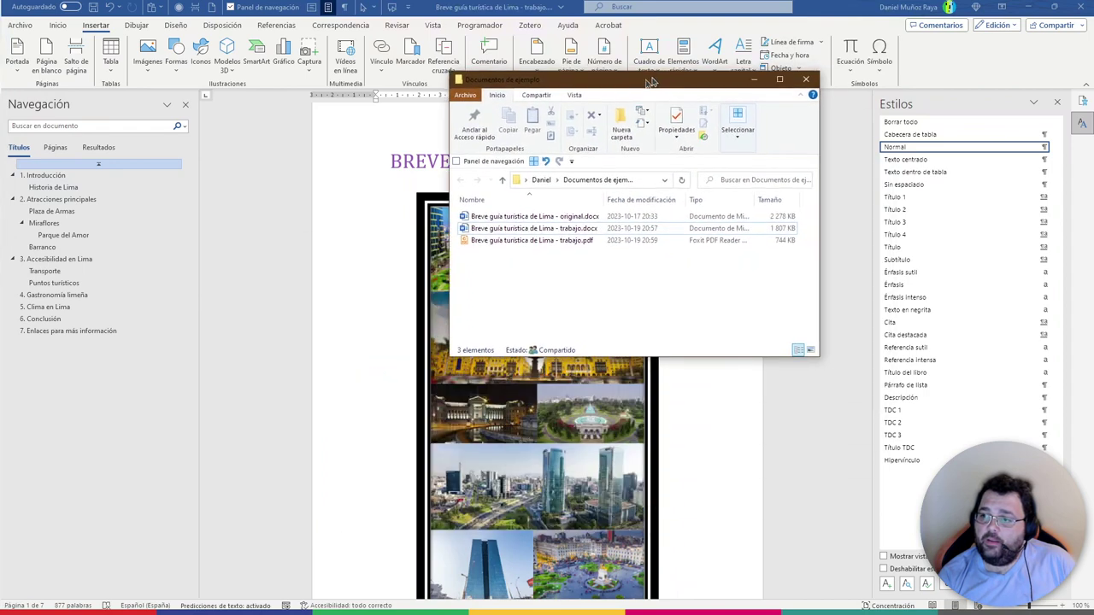
pyautogui.click(543, 253)
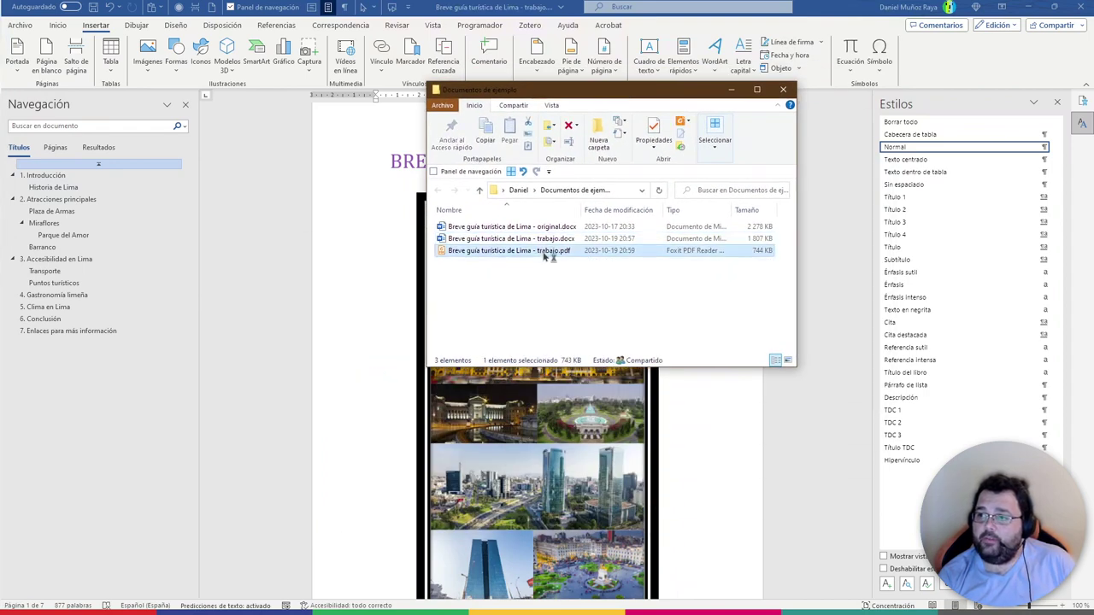
pyautogui.doubleClick(544, 253)
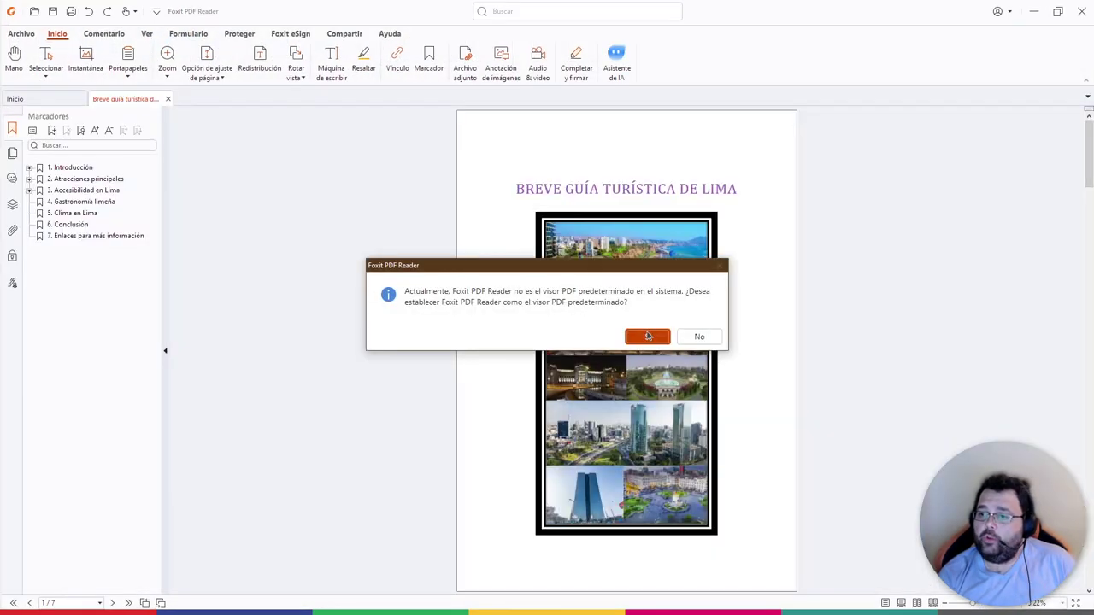
# Dismiss the default-viewer prompt and expand the Introducción, Atracciones, Miraflores and Accesibilidad bookmarks
pyautogui.click(647, 336)
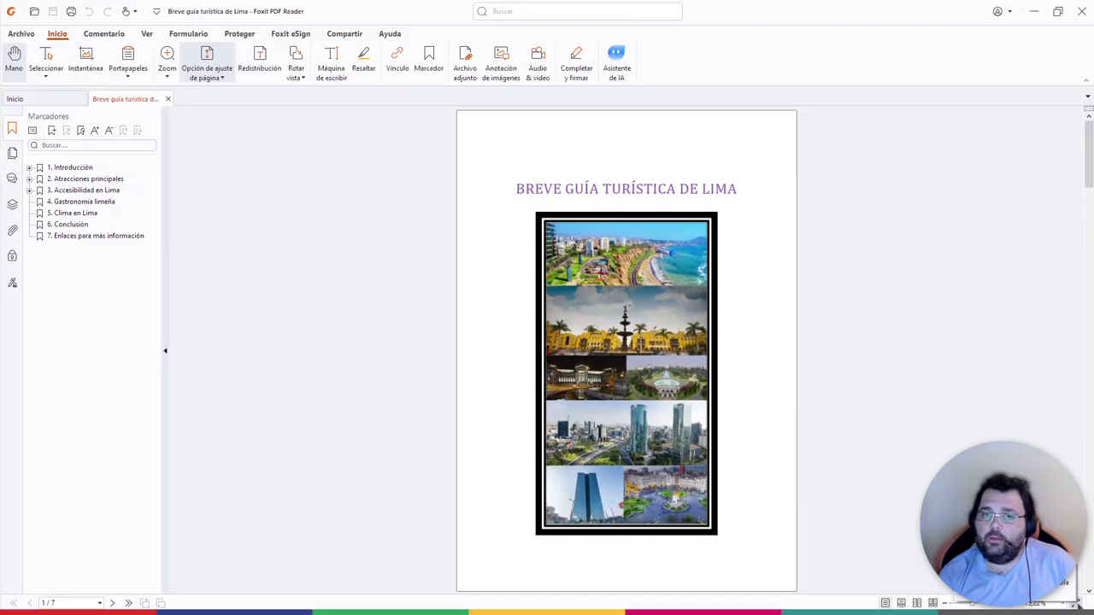
pyautogui.click(29, 168)
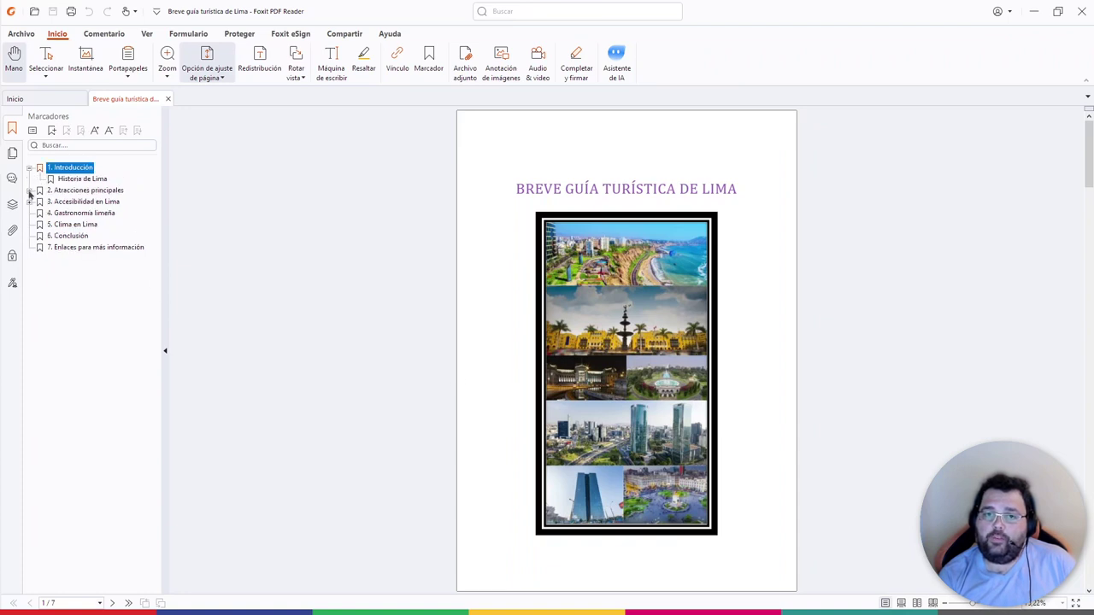
pyautogui.click(29, 191)
pyautogui.click(40, 214)
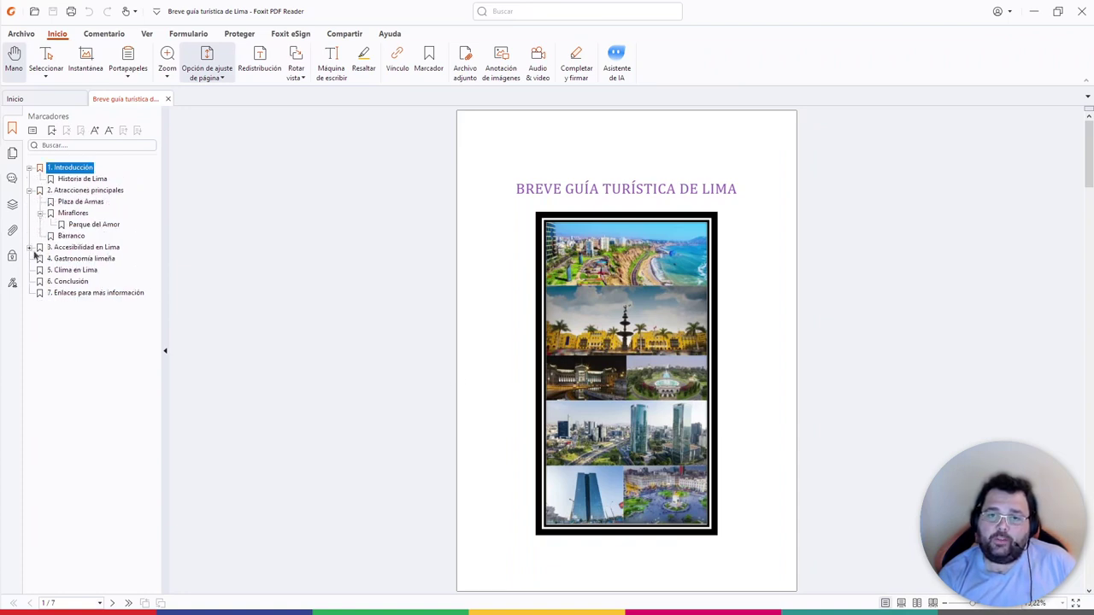
pyautogui.click(29, 248)
# Jump through every bookmark, from 7. Enlaces back to 1. Introducción, checking each section
pyautogui.click(73, 282)
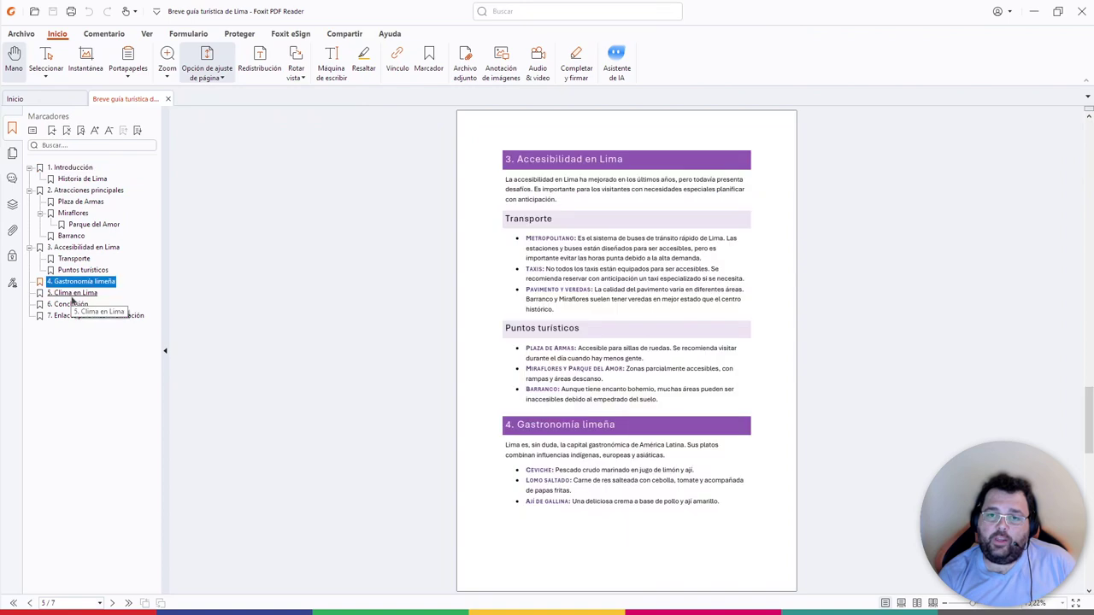
pyautogui.click(72, 294)
pyautogui.click(73, 305)
pyautogui.click(80, 316)
pyautogui.click(75, 304)
pyautogui.click(75, 292)
pyautogui.click(75, 281)
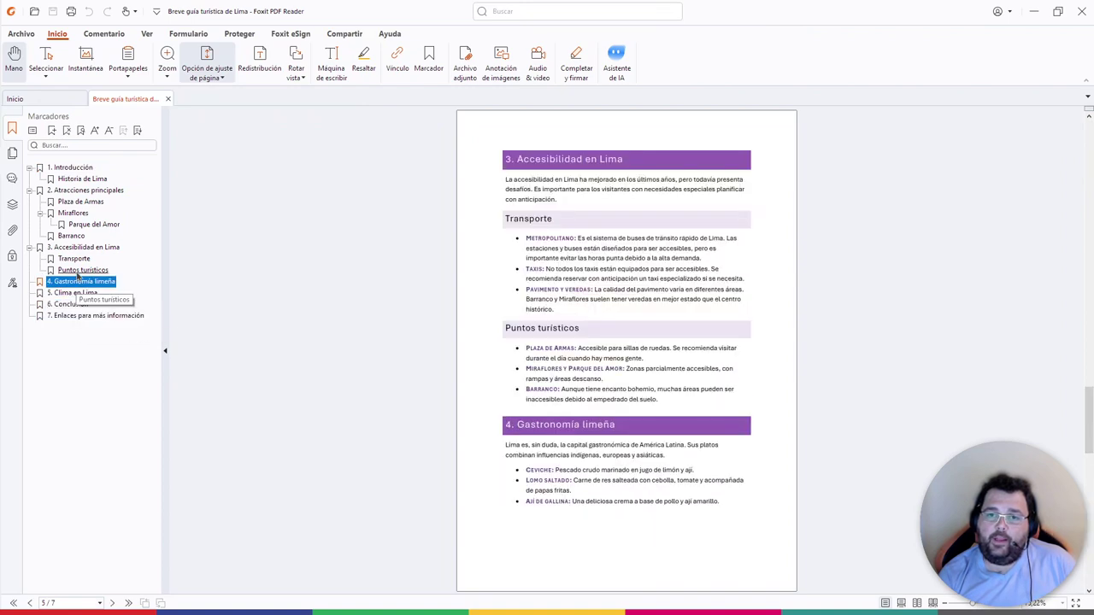
pyautogui.click(75, 270)
pyautogui.click(75, 258)
pyautogui.click(73, 236)
pyautogui.click(75, 223)
pyautogui.click(75, 213)
pyautogui.click(75, 202)
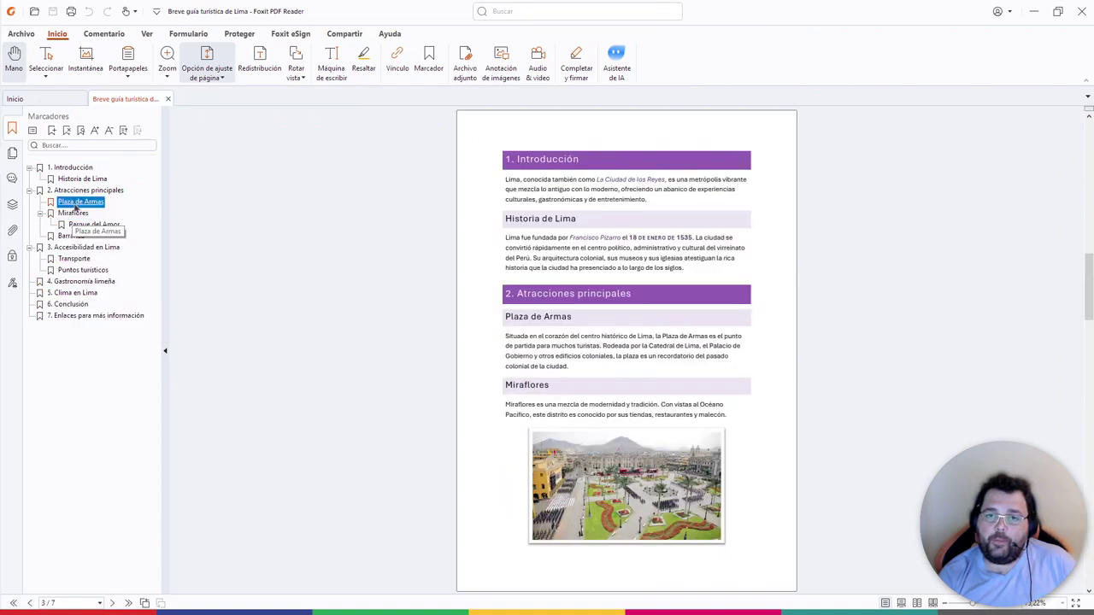
pyautogui.click(75, 190)
pyautogui.click(76, 178)
pyautogui.click(73, 213)
pyautogui.click(85, 317)
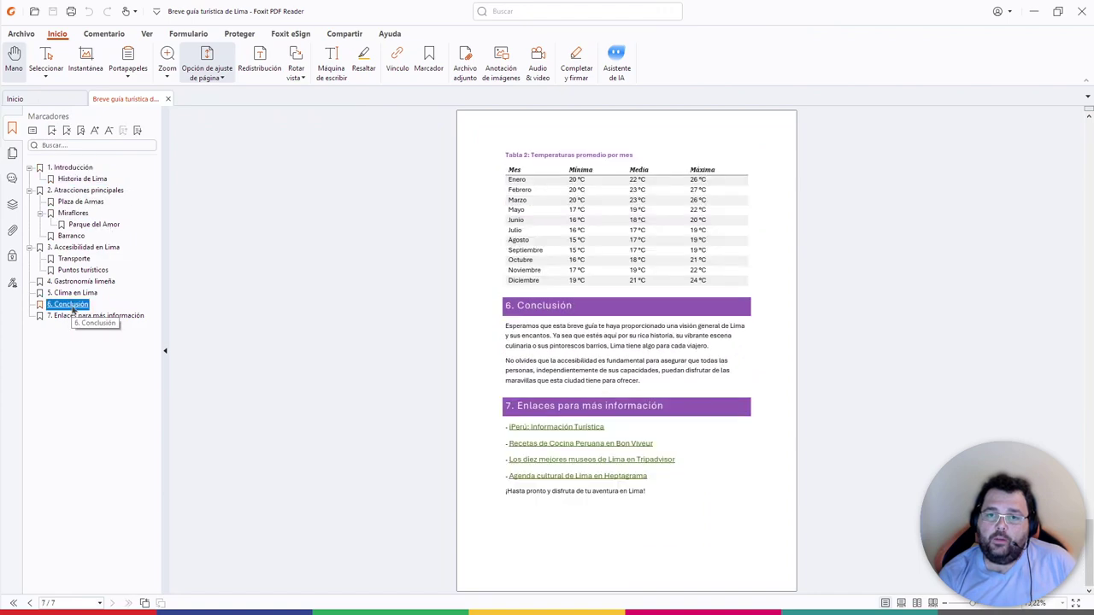
pyautogui.click(80, 202)
pyautogui.click(86, 317)
pyautogui.click(74, 258)
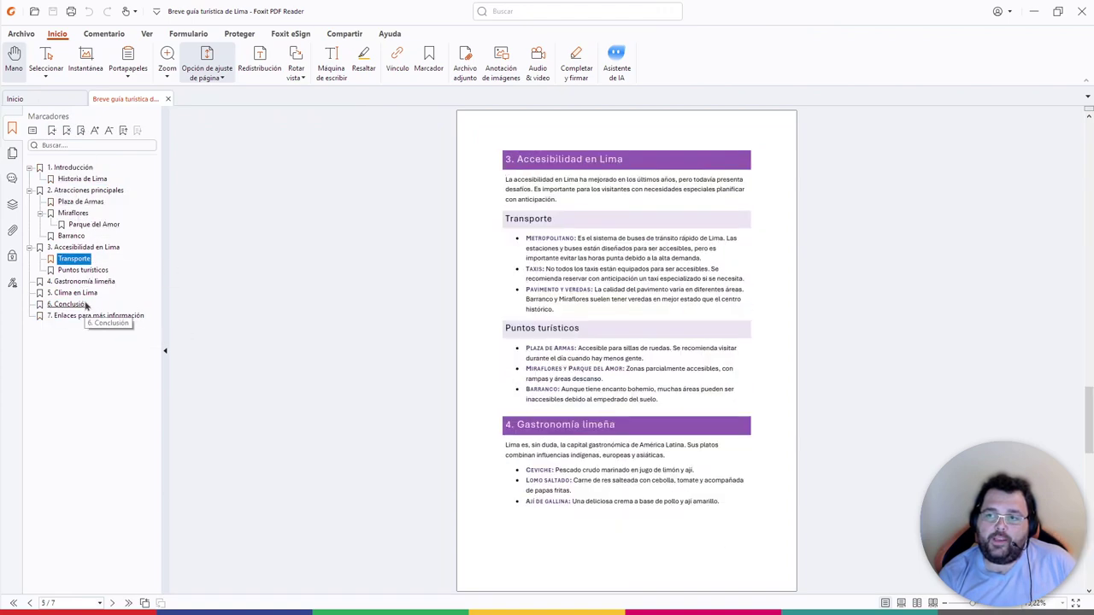
pyautogui.click(97, 315)
pyautogui.click(70, 168)
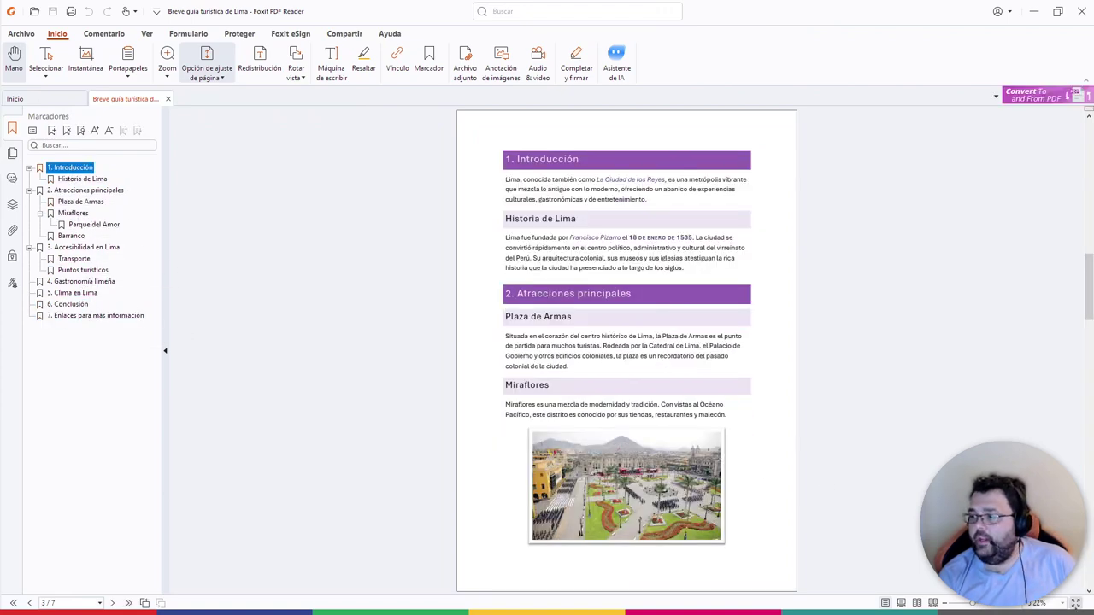
# Page through the PDF in full-screen view from the title page, then exit full screen
pyautogui.click(1077, 604)
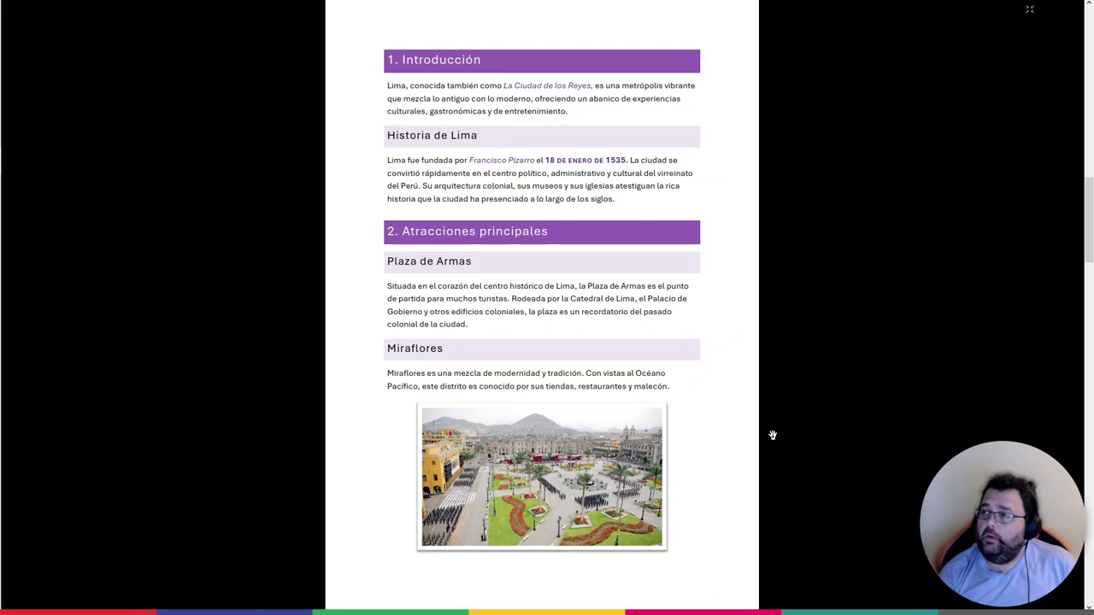
pyautogui.scroll(-5, 772, 435)
pyautogui.scroll(-5, 772, 438)
pyautogui.scroll(3, 769, 442)
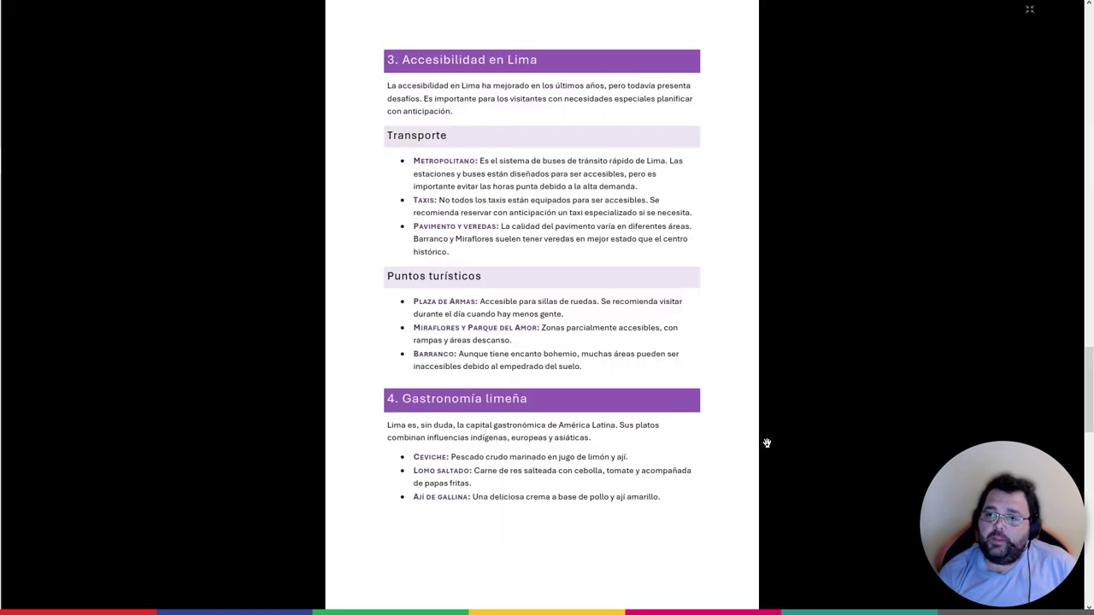
pyautogui.scroll(-3, 766, 443)
pyautogui.scroll(-3, 761, 448)
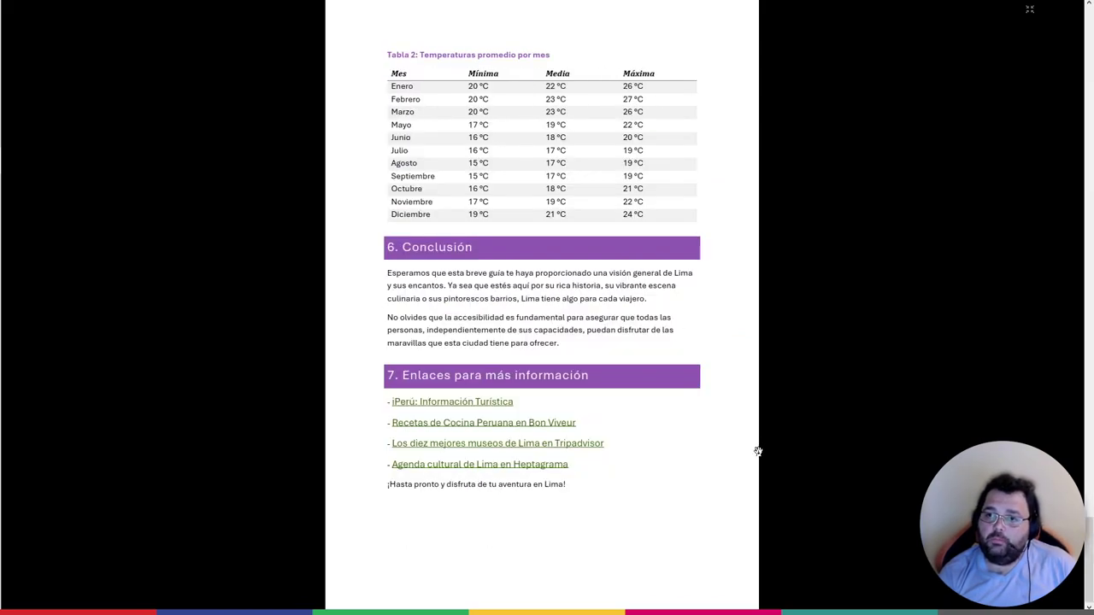
pyautogui.press('Home')
pyautogui.scroll(-3, 731, 450)
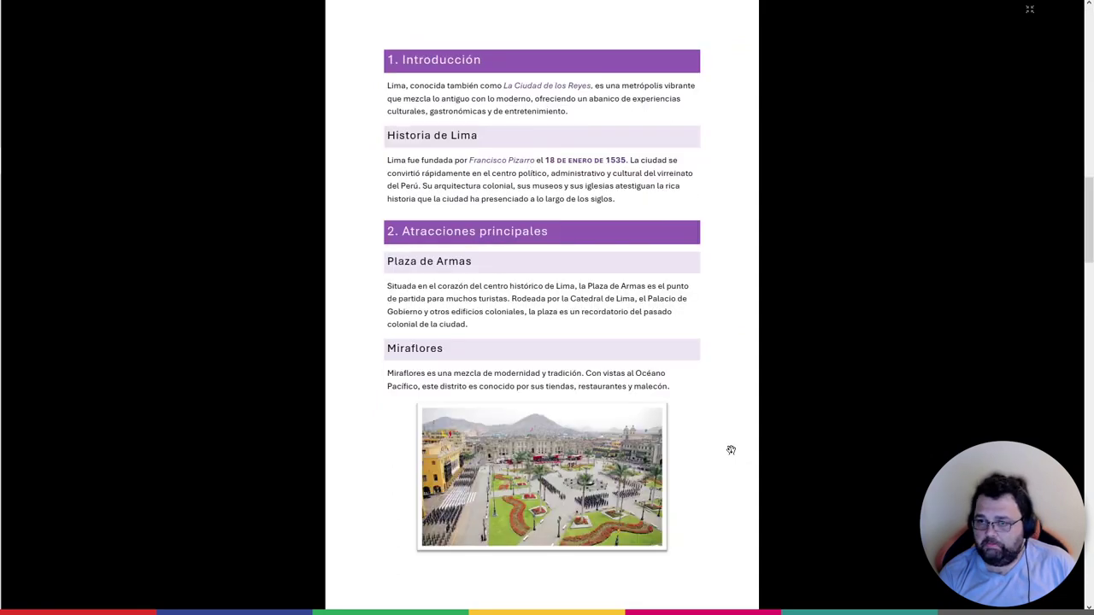
pyautogui.scroll(-3, 731, 456)
pyautogui.scroll(-3, 726, 457)
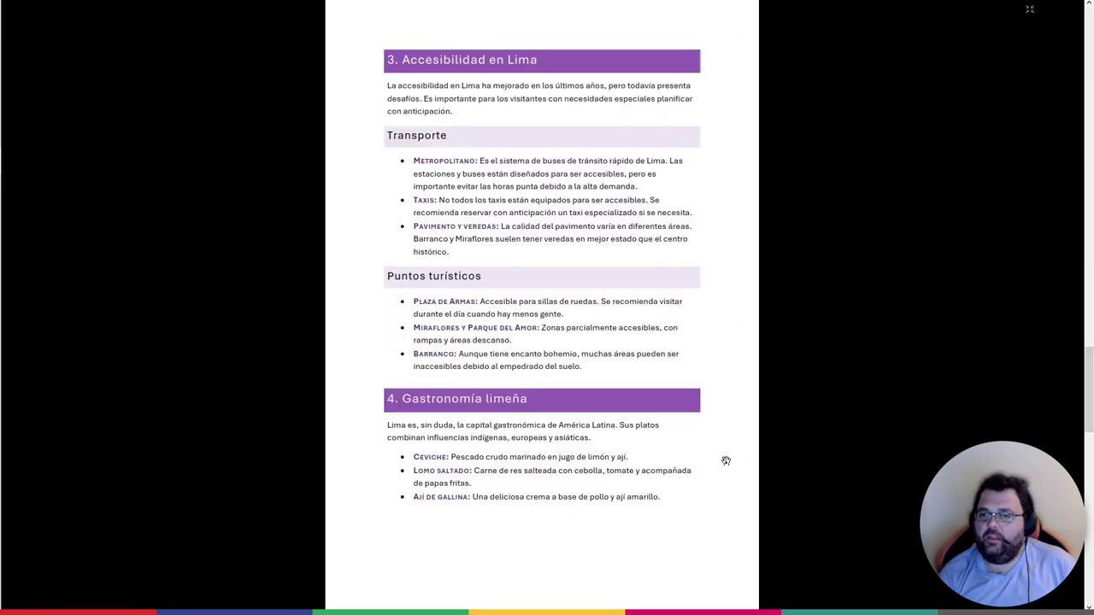
pyautogui.scroll(-3, 722, 463)
pyautogui.scroll(-5, 721, 466)
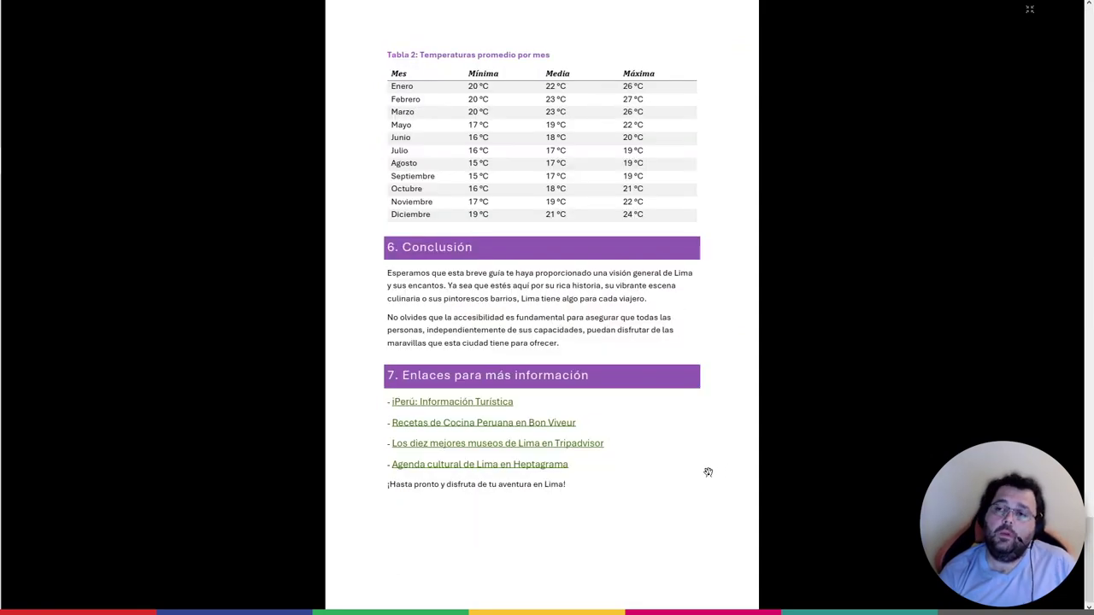
pyautogui.scroll(15, 713, 367)
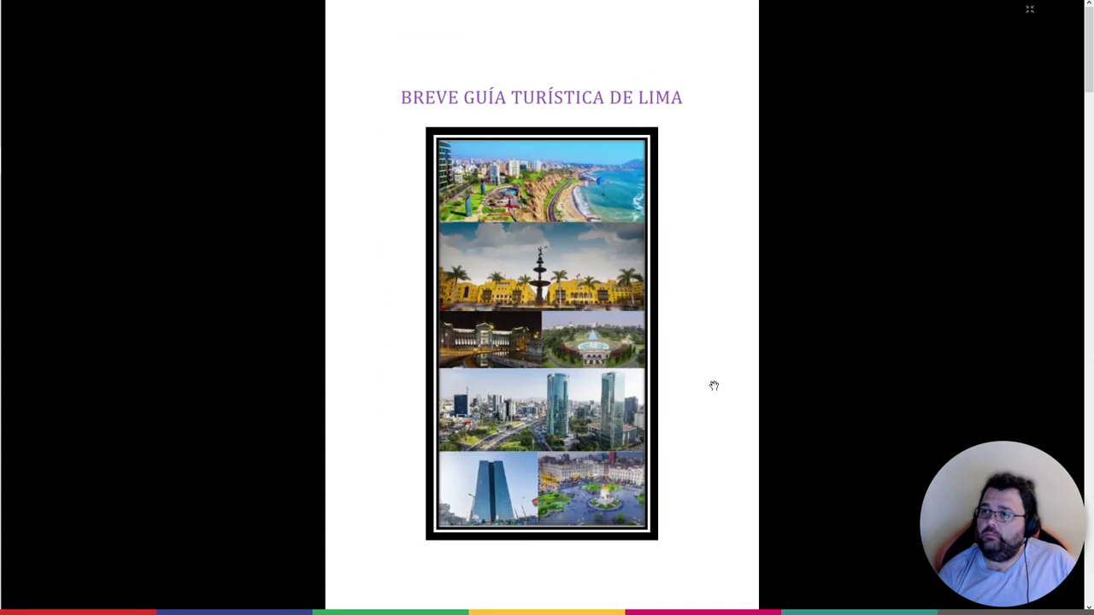
pyautogui.press('Escape')
# Dock the PDF on the right and open the original unformatted guide on the left half
pyautogui.press('super+Right')
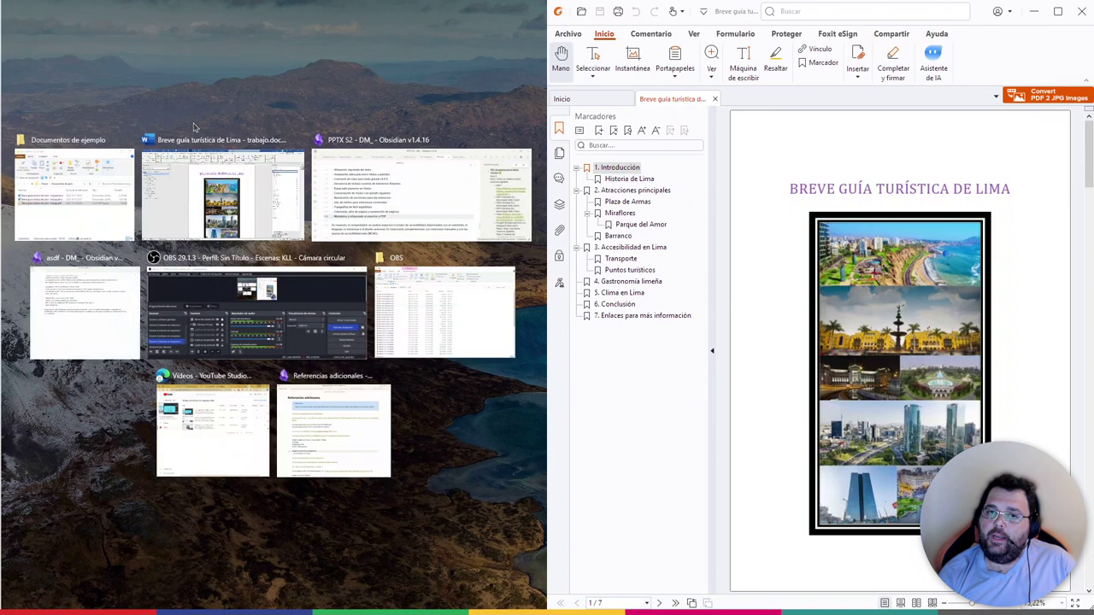
pyautogui.click(263, 151)
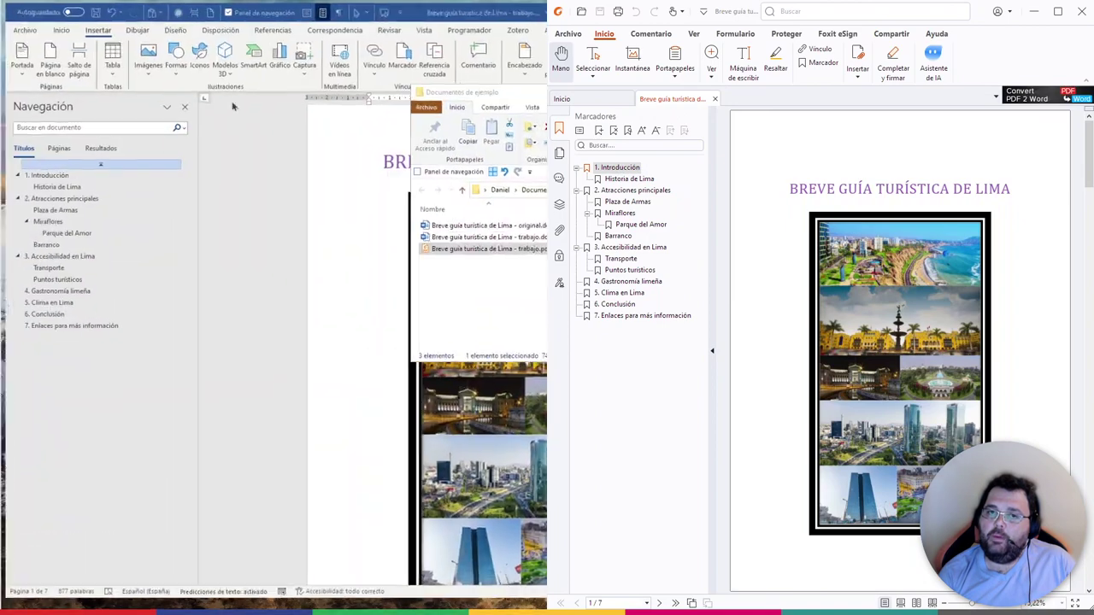
pyautogui.press('super+Up')
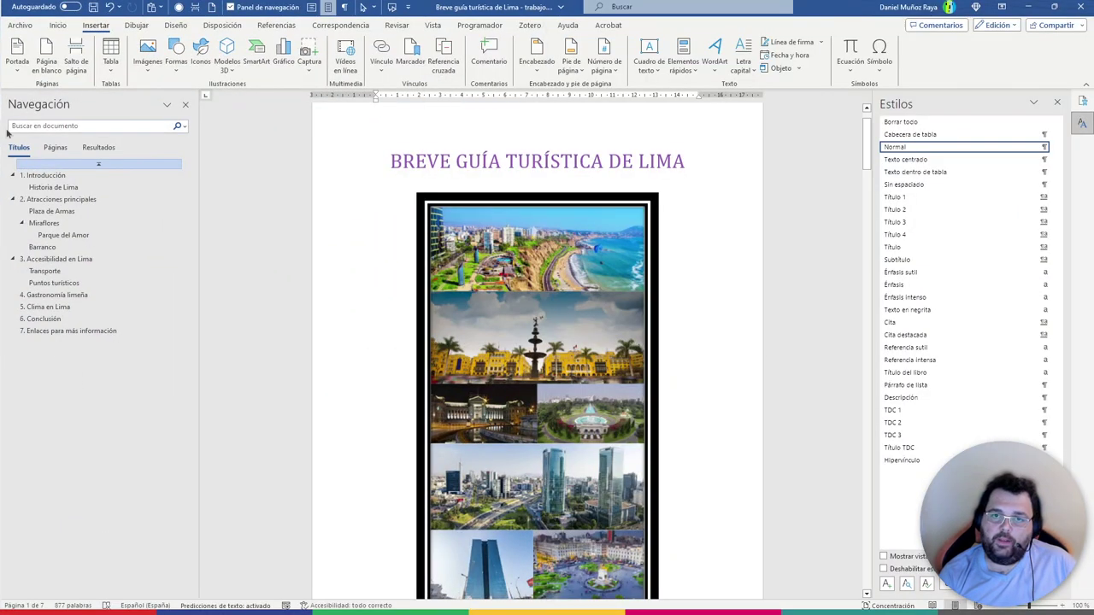
pyautogui.click(17, 83)
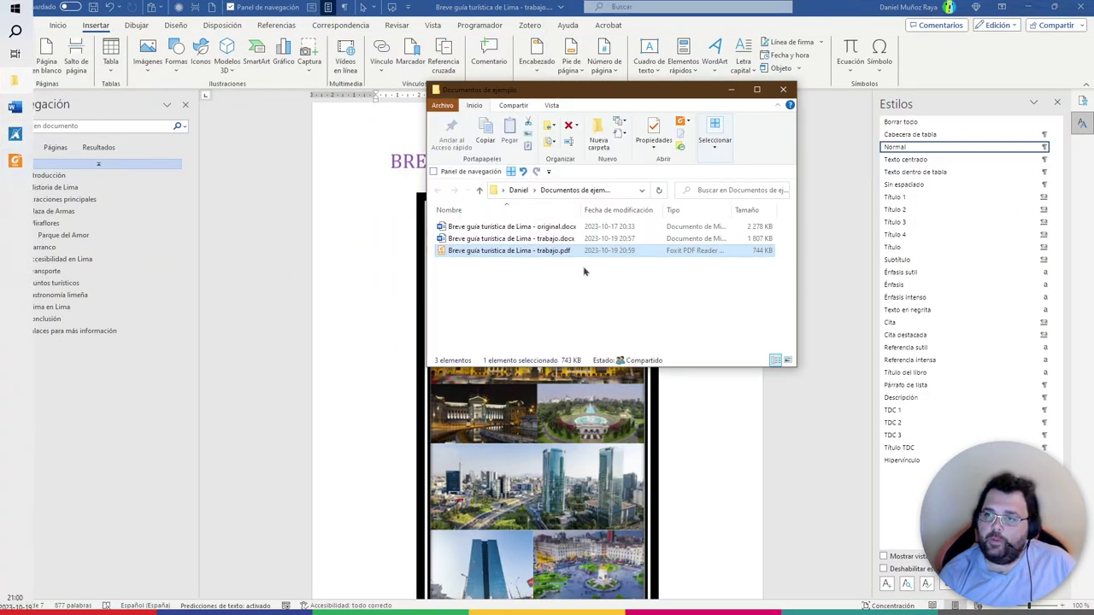
pyautogui.doubleClick(558, 227)
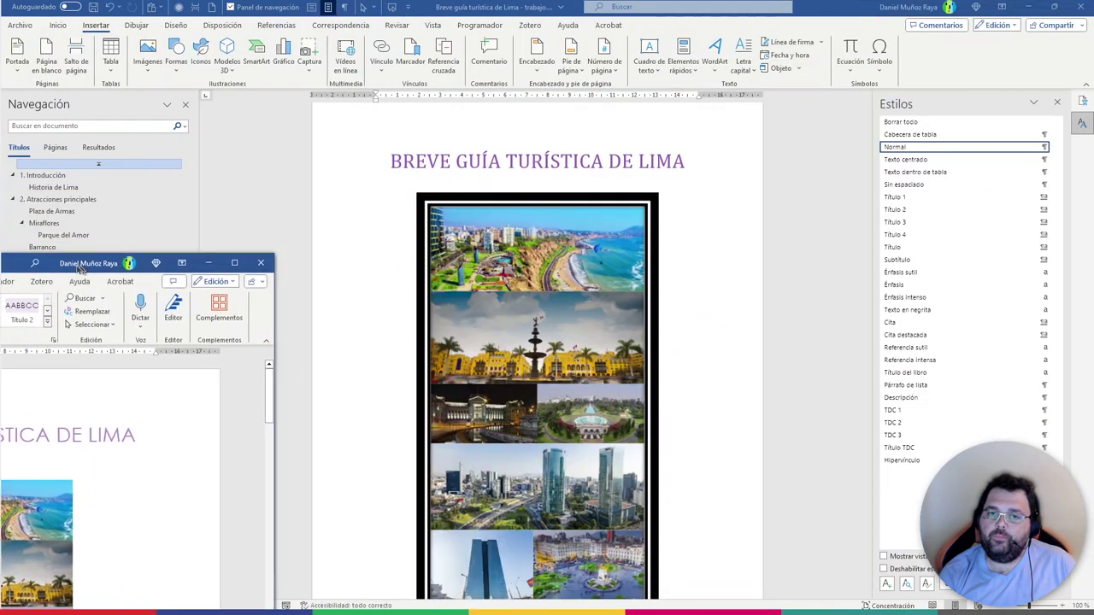
pyautogui.press('super+Left')
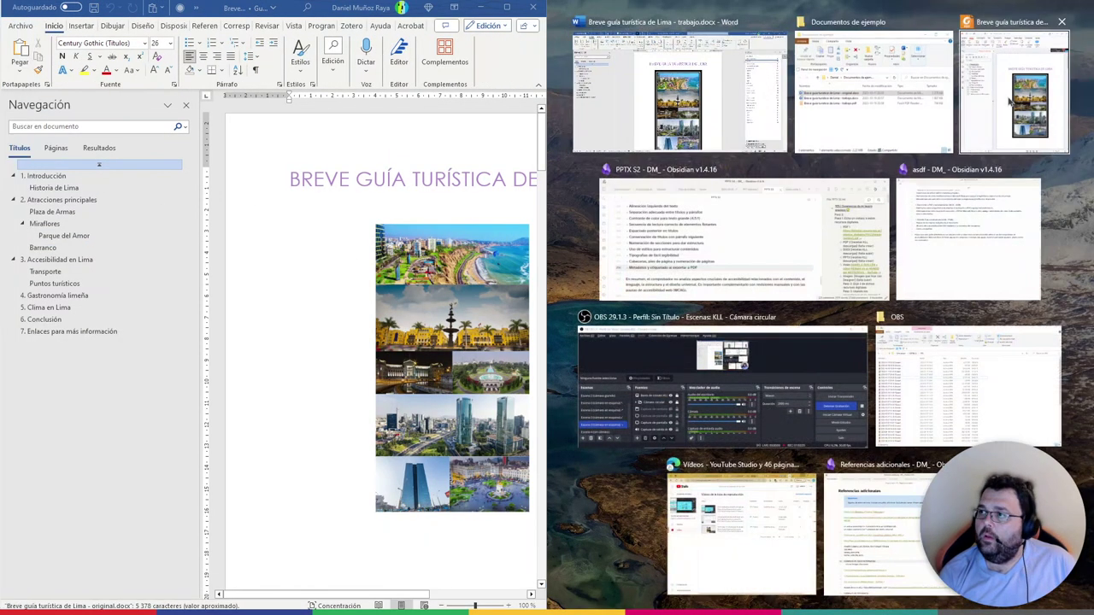
pyautogui.click(666, 94)
# Hide both navigation panes and set Word's zoom to One Page (75%)
pyautogui.click(559, 129)
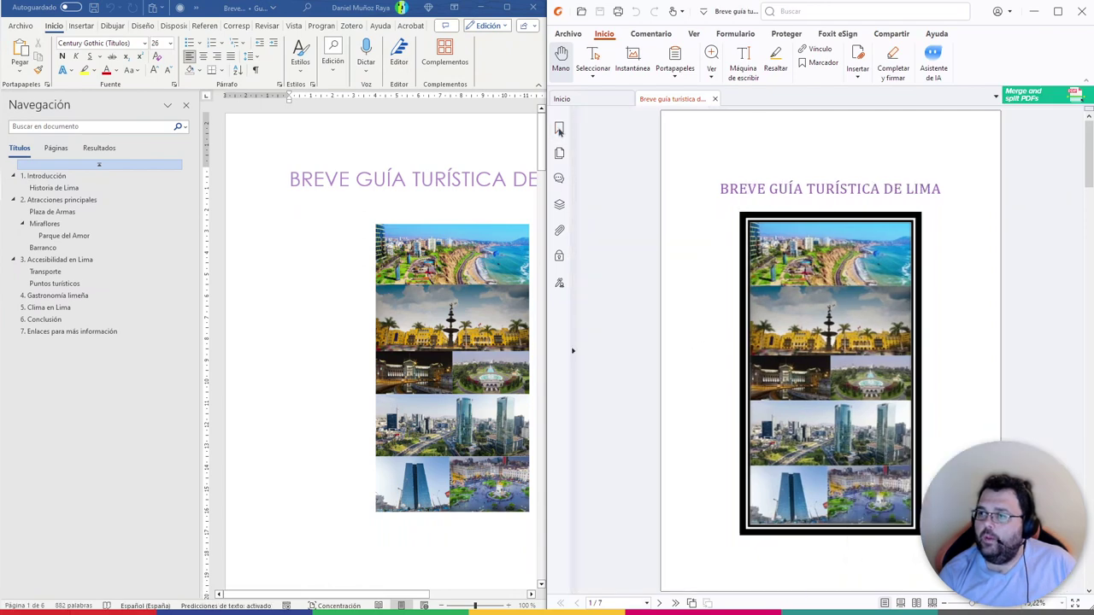
pyautogui.click(185, 105)
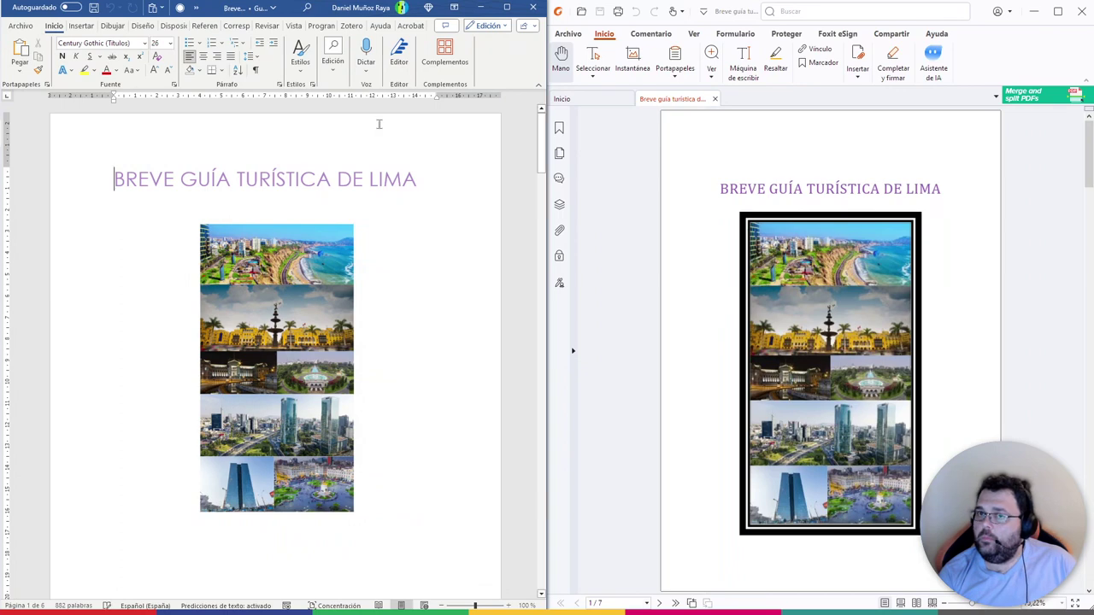
pyautogui.click(293, 26)
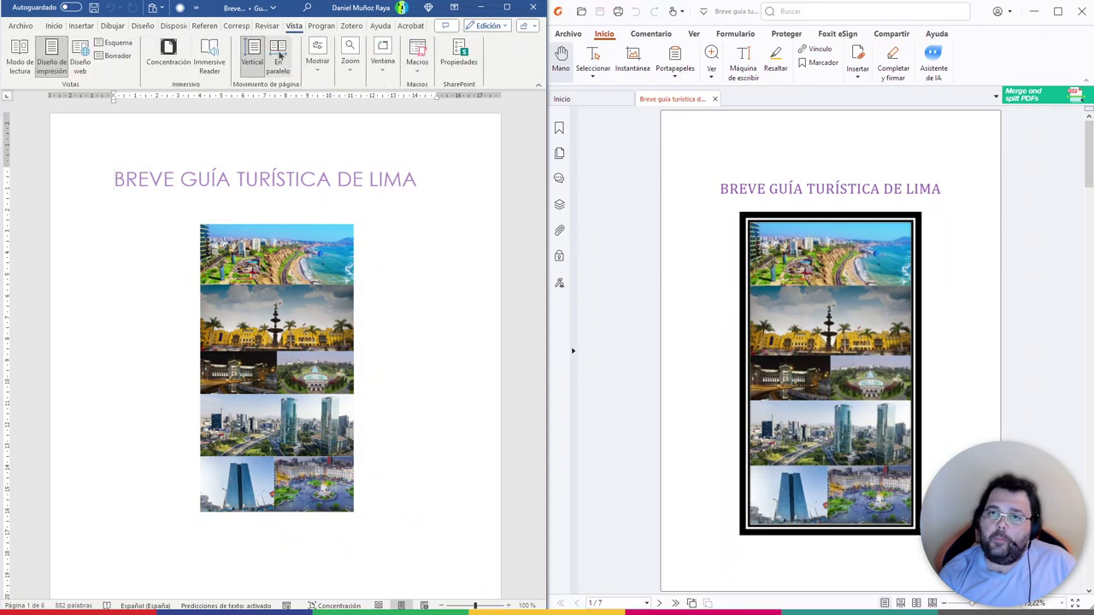
pyautogui.click(349, 58)
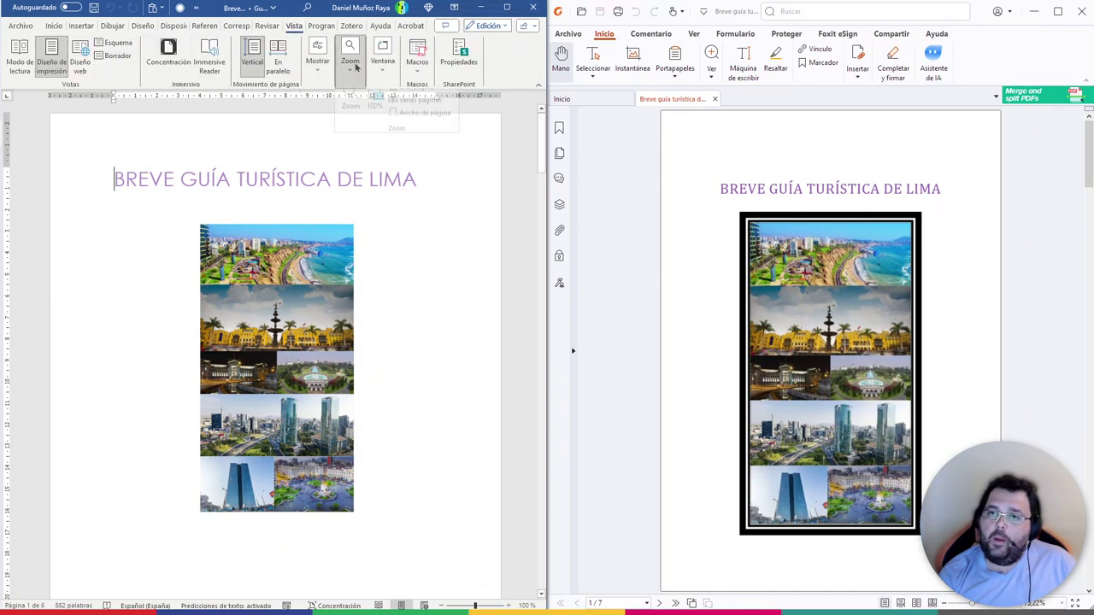
pyautogui.click(417, 96)
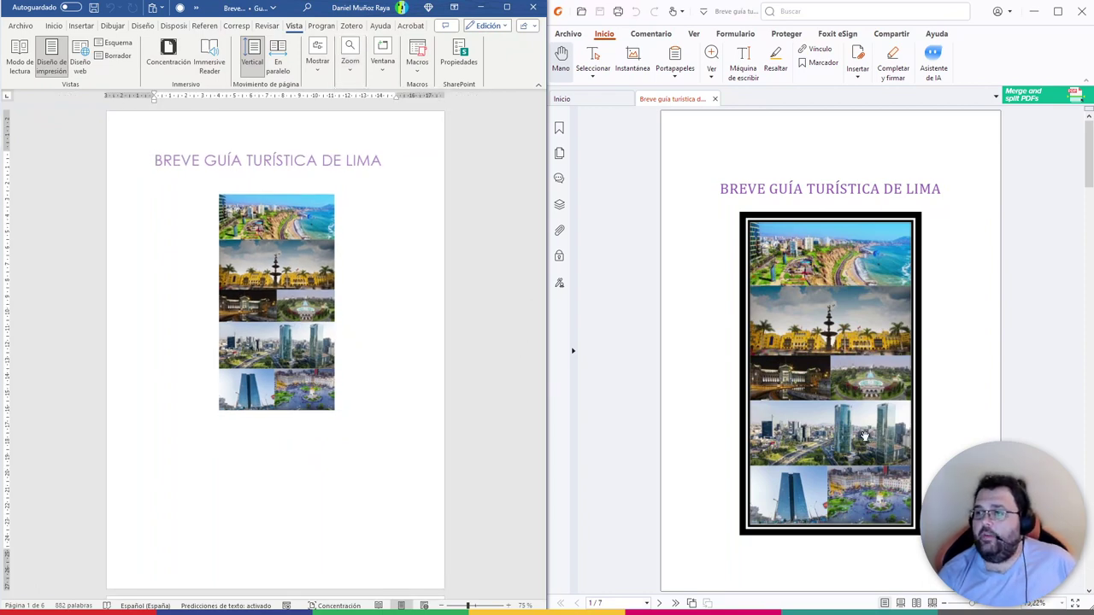
pyautogui.scroll(-1, 865, 436)
pyautogui.scroll(-1, 501, 367)
pyautogui.scroll(-2, 500, 369)
pyautogui.scroll(-3, 496, 380)
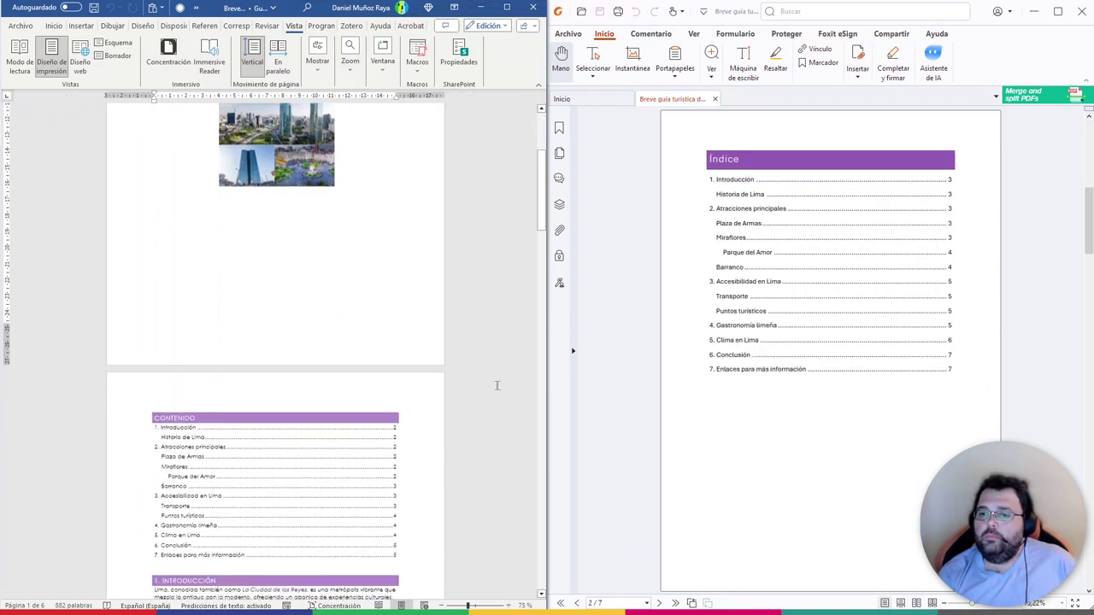
pyautogui.scroll(-3, 498, 397)
pyautogui.scroll(-2, 499, 409)
pyautogui.scroll(1, 500, 411)
pyautogui.scroll(-1, 500, 412)
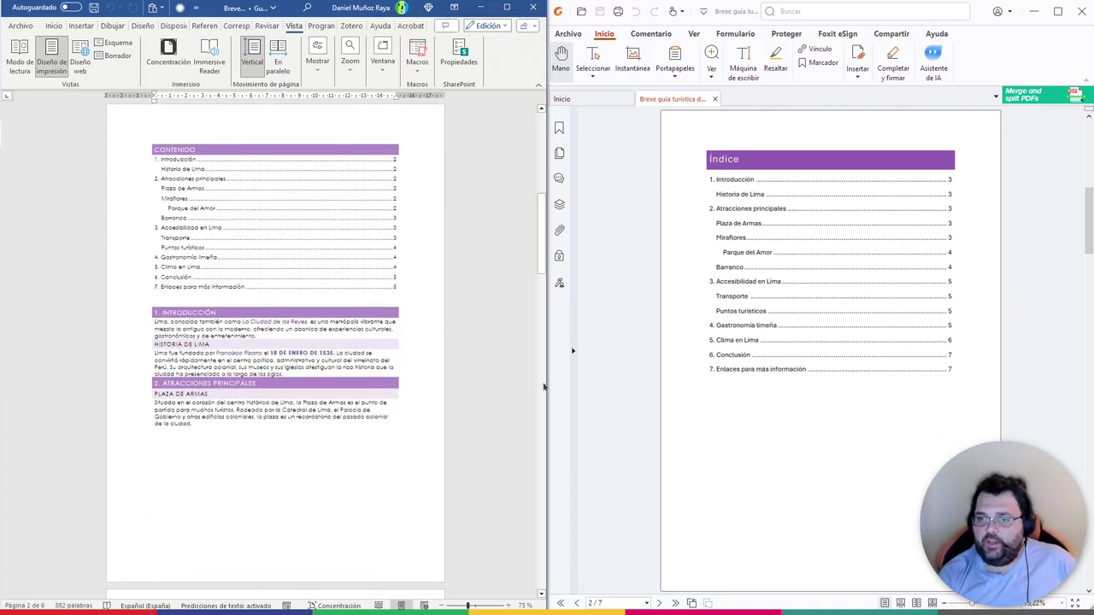
pyautogui.click(747, 252)
pyautogui.scroll(1, 728, 385)
pyautogui.scroll(-1, 381, 374)
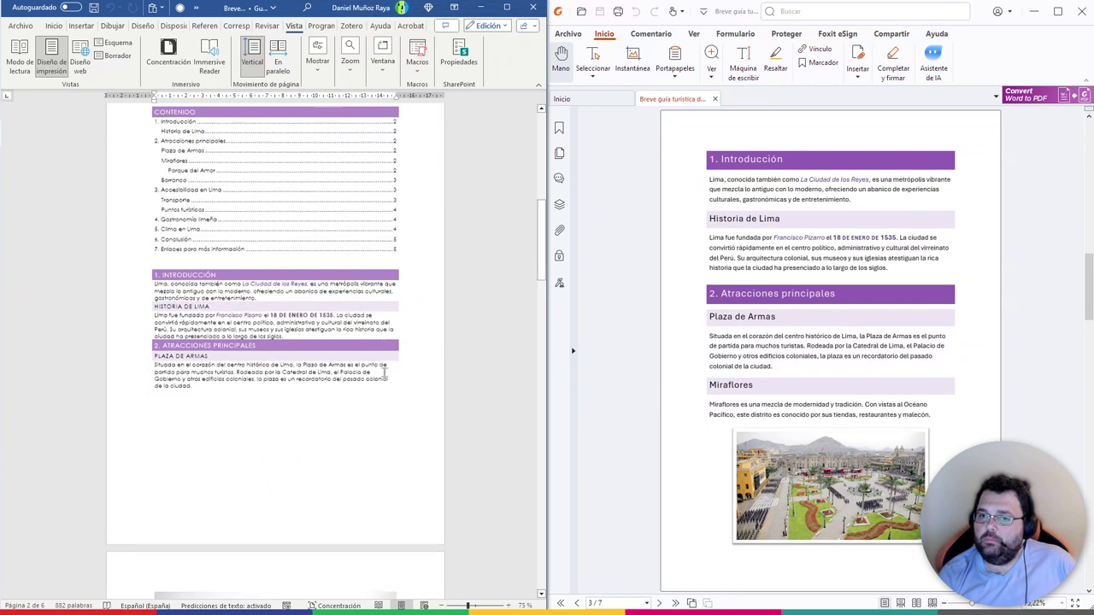
pyautogui.scroll(-3, 397, 387)
pyautogui.scroll(-2, 396, 386)
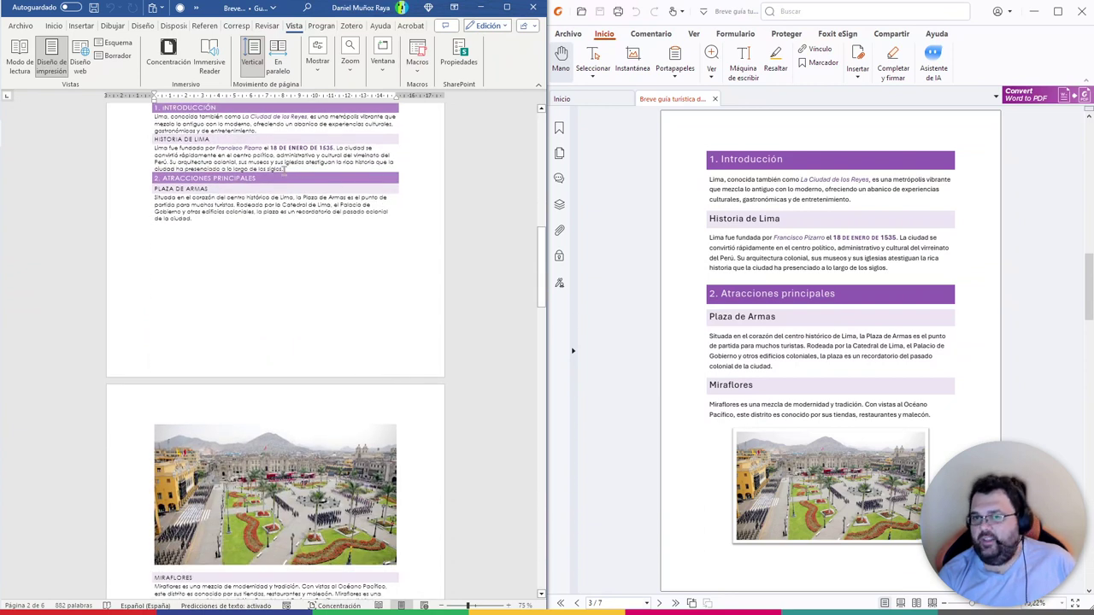
pyautogui.scroll(1, 284, 175)
pyautogui.scroll(-4, 350, 253)
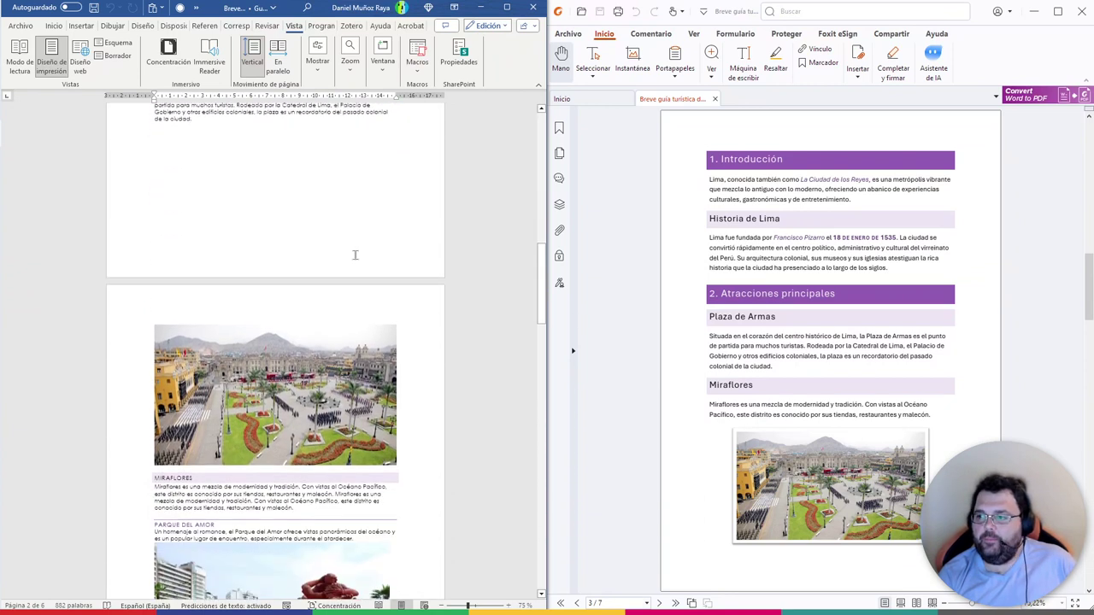
pyautogui.scroll(-5, 351, 252)
pyautogui.scroll(-2, 359, 257)
pyautogui.scroll(-4, 821, 419)
pyautogui.scroll(5, 832, 424)
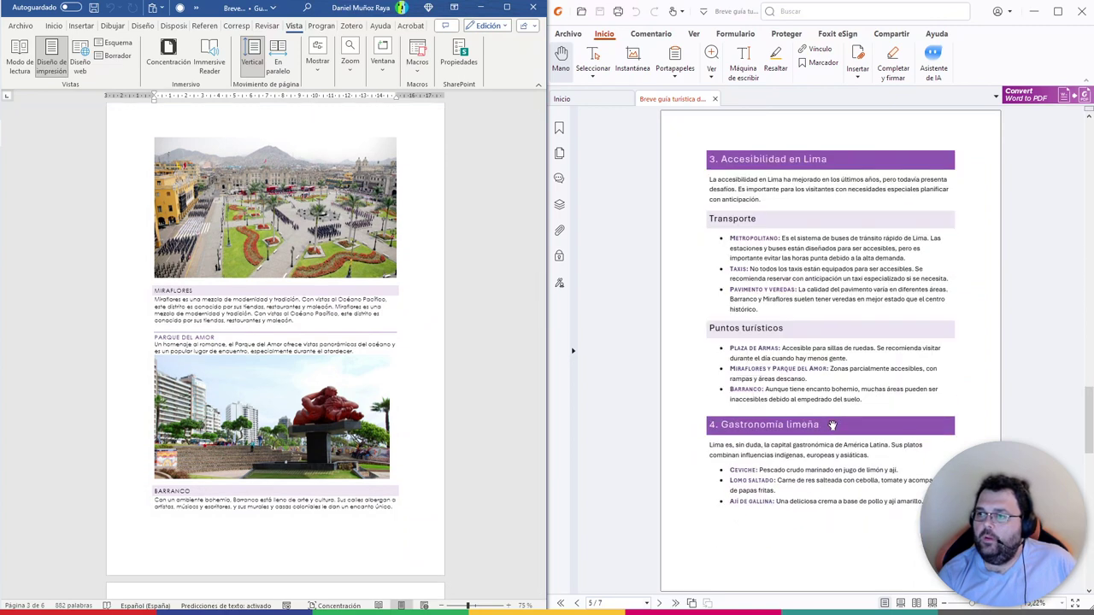
pyautogui.scroll(-2, 415, 378)
pyautogui.scroll(-3, 820, 420)
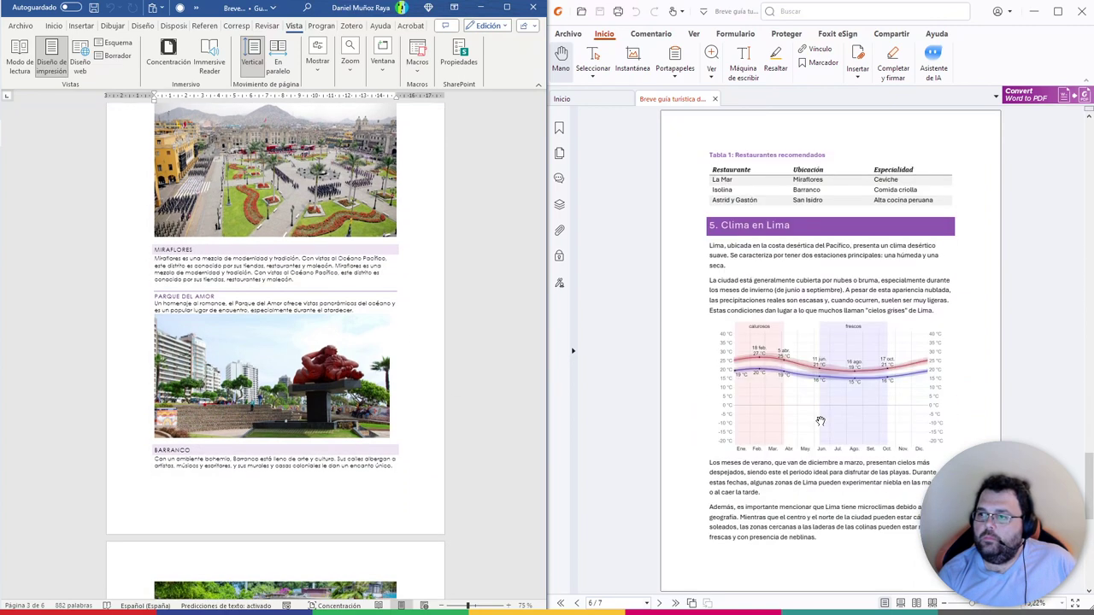
pyautogui.scroll(2, 820, 421)
pyautogui.scroll(1, 820, 420)
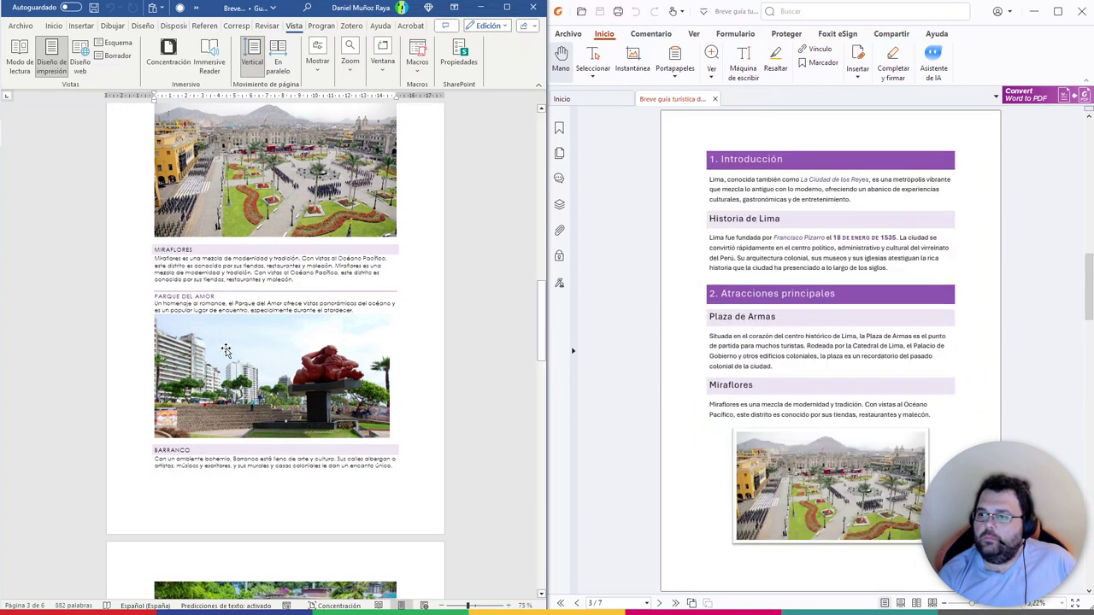
pyautogui.scroll(-1, 435, 359)
pyautogui.scroll(-3, 435, 359)
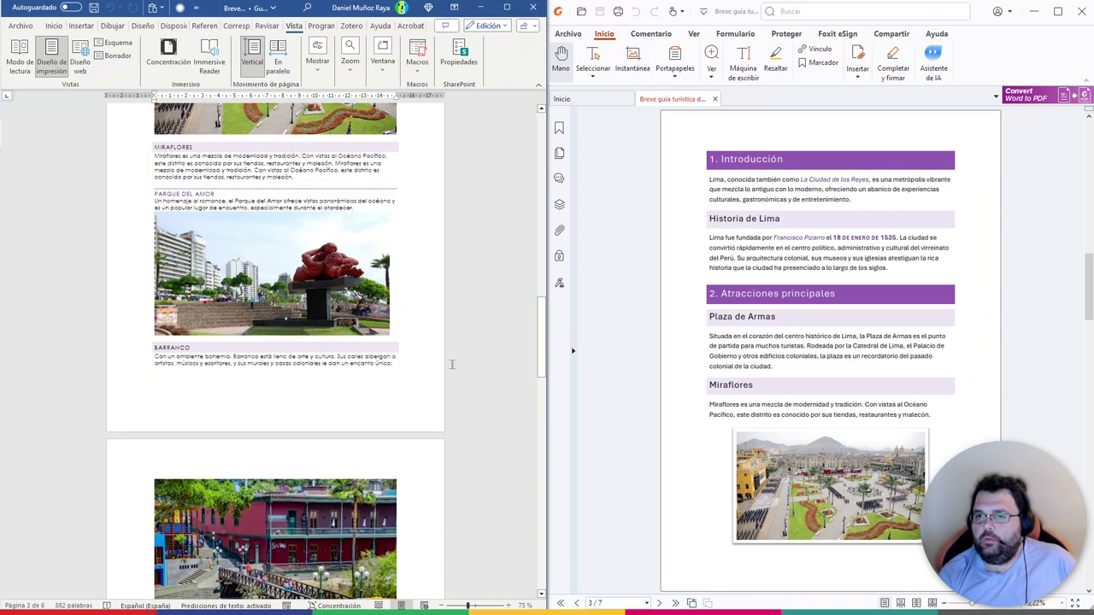
pyautogui.scroll(-1, 457, 364)
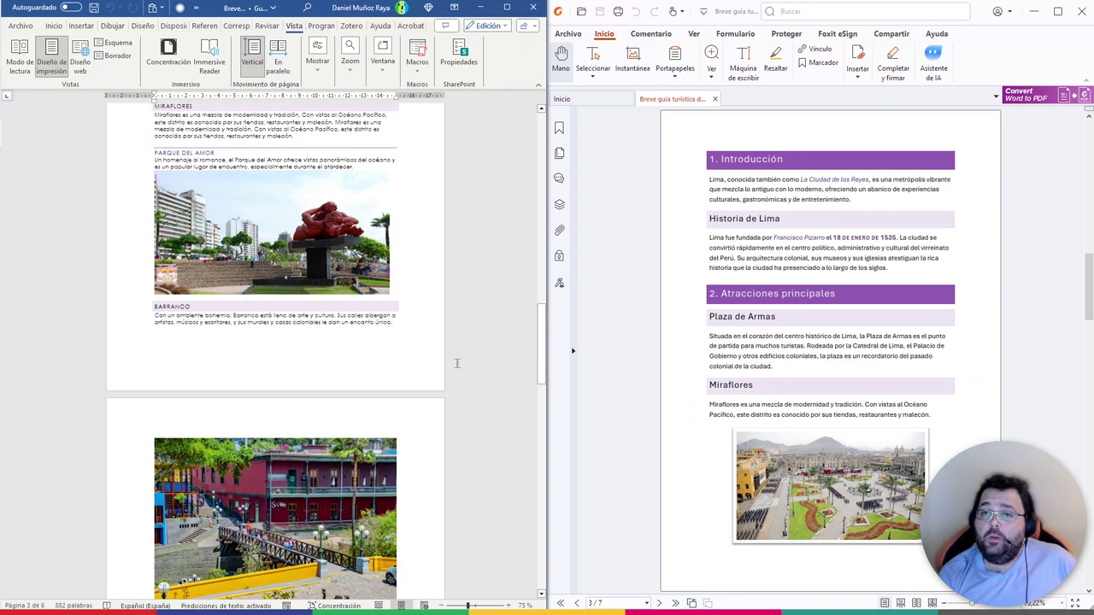
pyautogui.scroll(2, 453, 365)
pyautogui.scroll(-1, 451, 366)
pyautogui.scroll(-2, 447, 368)
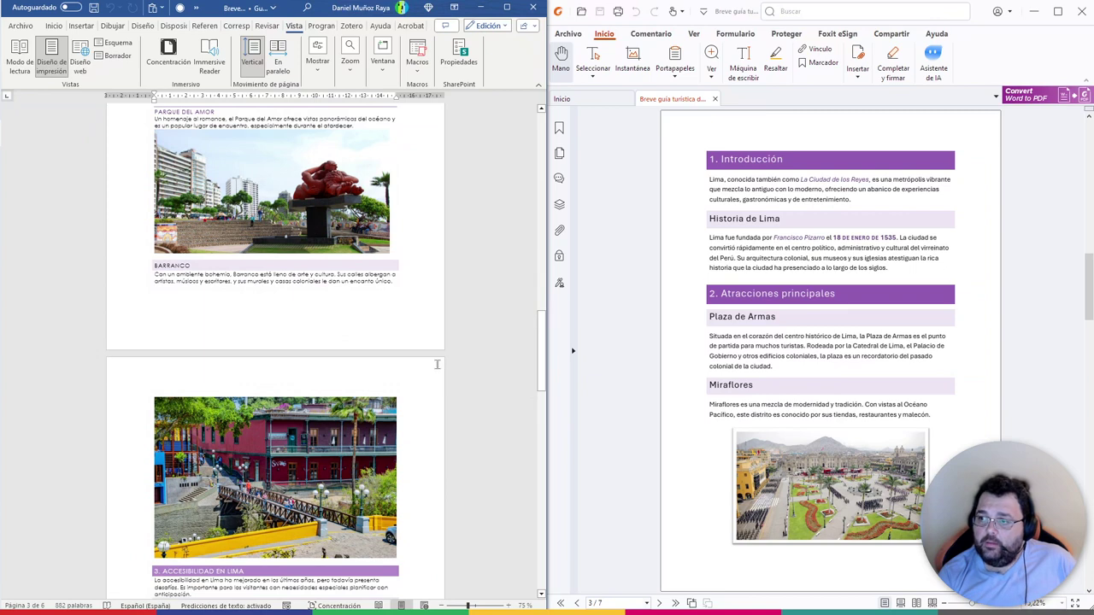
pyautogui.scroll(-3, 392, 359)
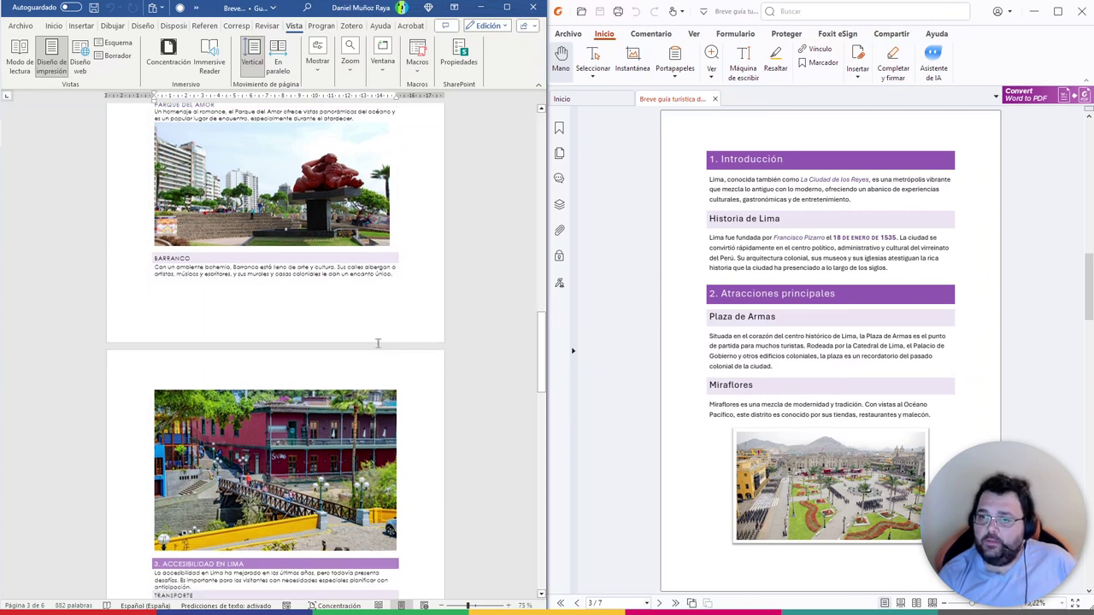
pyautogui.scroll(-1, 390, 359)
pyautogui.scroll(-1, 389, 366)
pyautogui.scroll(-1, 387, 374)
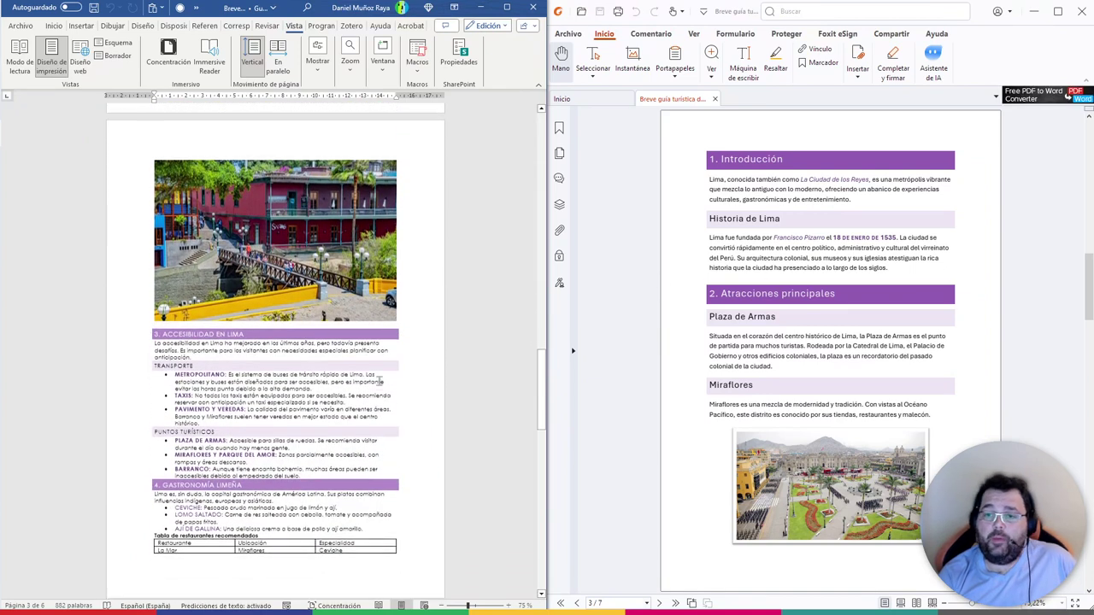
pyautogui.scroll(-2, 384, 384)
pyautogui.scroll(-1, 384, 385)
pyautogui.scroll(-3, 604, 403)
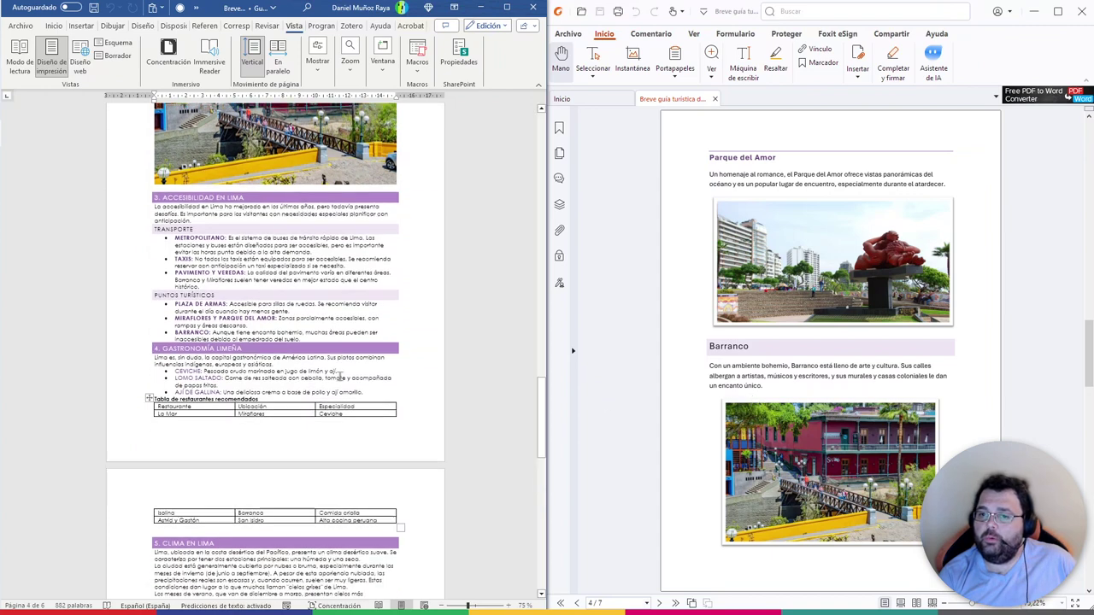
pyautogui.scroll(-3, 465, 383)
pyautogui.scroll(-1, 465, 383)
pyautogui.scroll(-3, 747, 342)
pyautogui.scroll(-2, 220, 225)
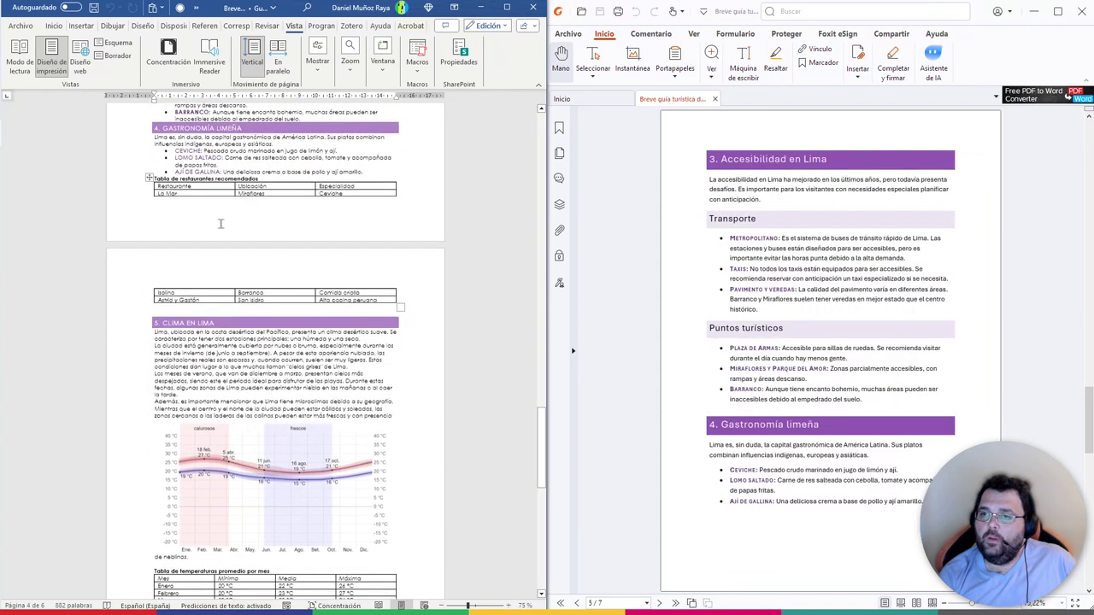
pyautogui.scroll(-3, 746, 305)
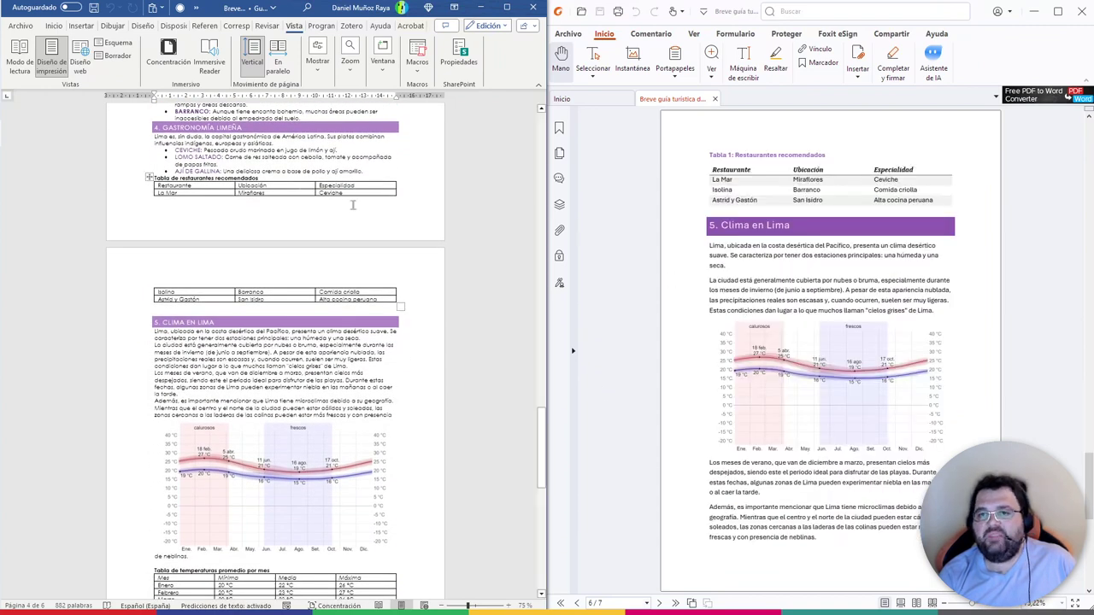
pyautogui.scroll(-3, 379, 317)
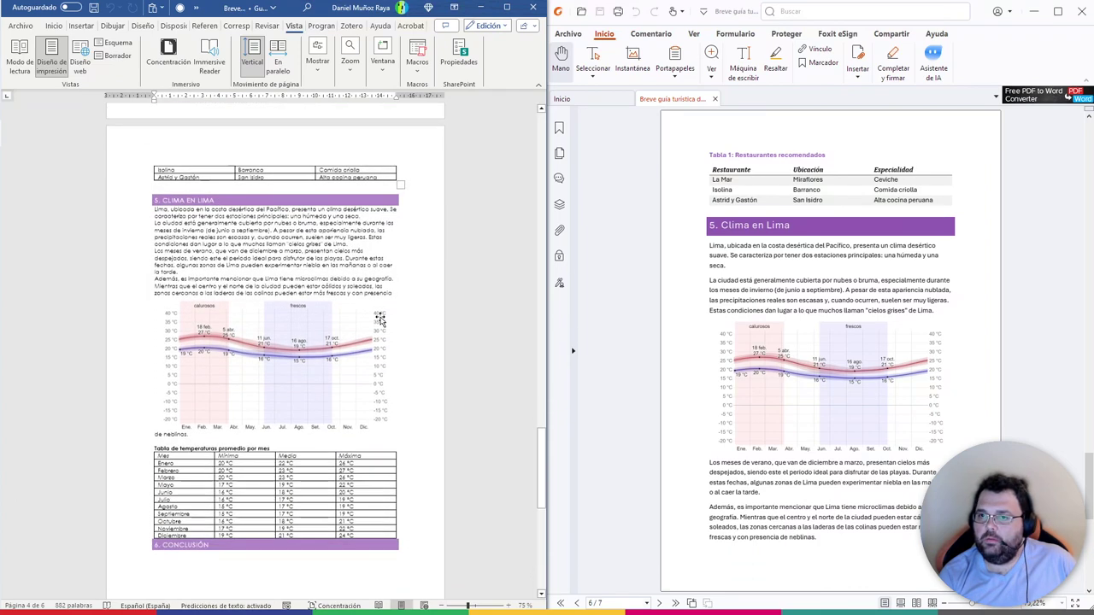
pyautogui.scroll(-3, 768, 393)
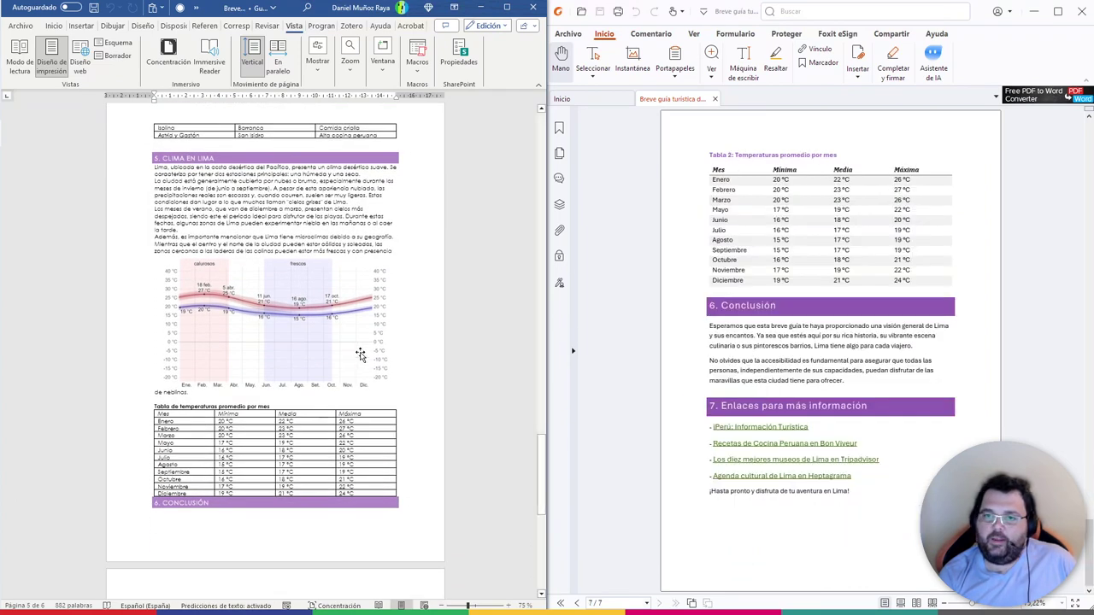
pyautogui.scroll(3, 729, 309)
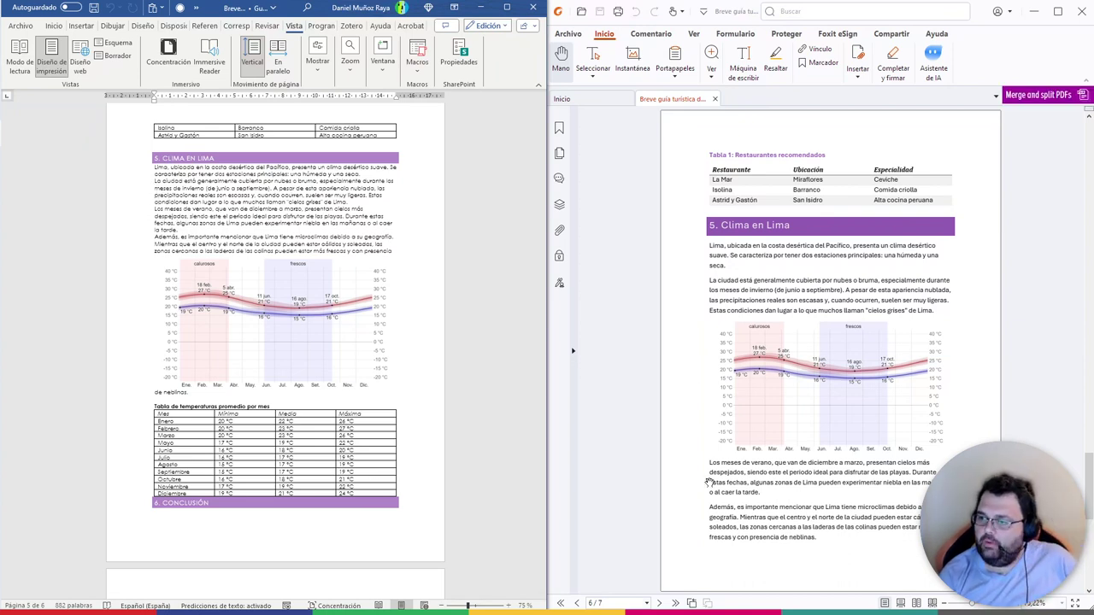
pyautogui.scroll(-3, 753, 418)
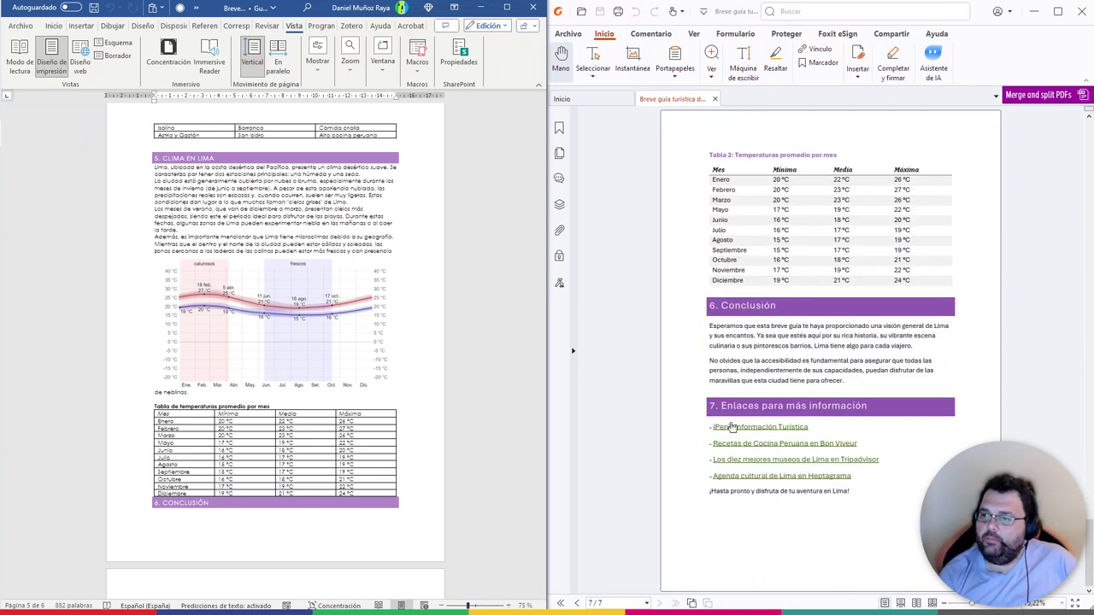
pyautogui.scroll(-2, 337, 477)
pyautogui.scroll(-2, 338, 477)
pyautogui.scroll(-2, 338, 477)
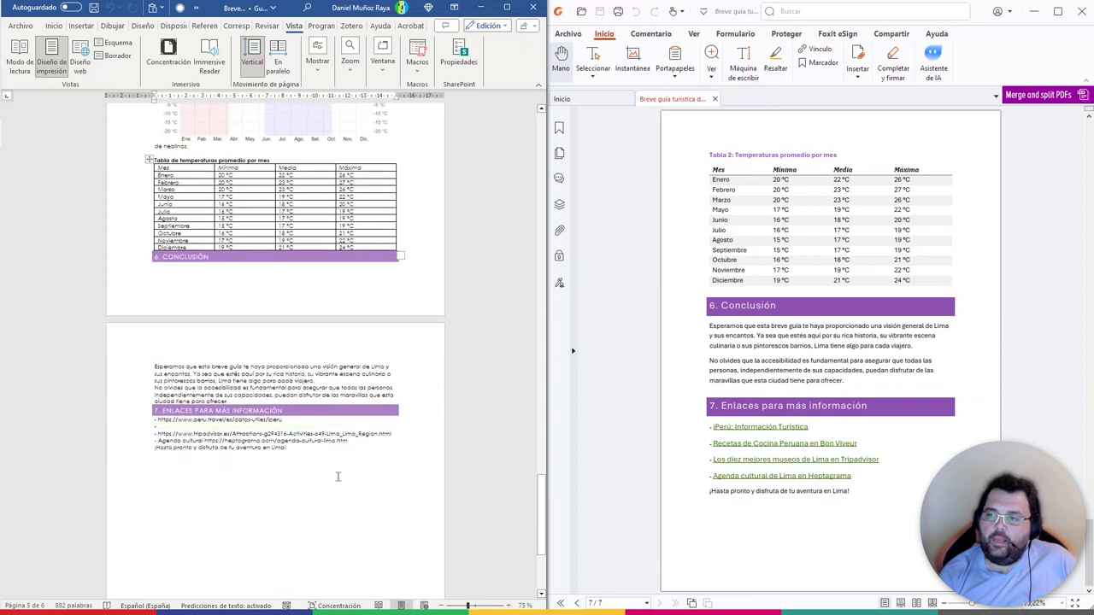
pyautogui.scroll(-2, 402, 451)
pyautogui.scroll(-3, 391, 452)
pyautogui.scroll(-1, 391, 451)
pyautogui.scroll(5, 381, 439)
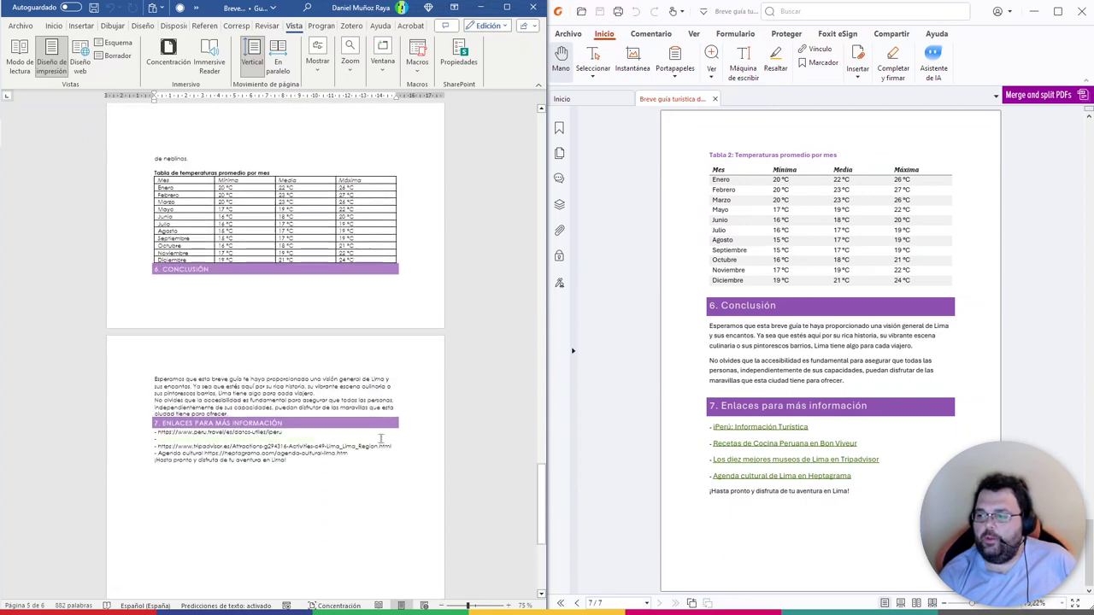
pyautogui.scroll(3, 381, 438)
pyautogui.scroll(4, 381, 438)
pyautogui.scroll(3, 381, 439)
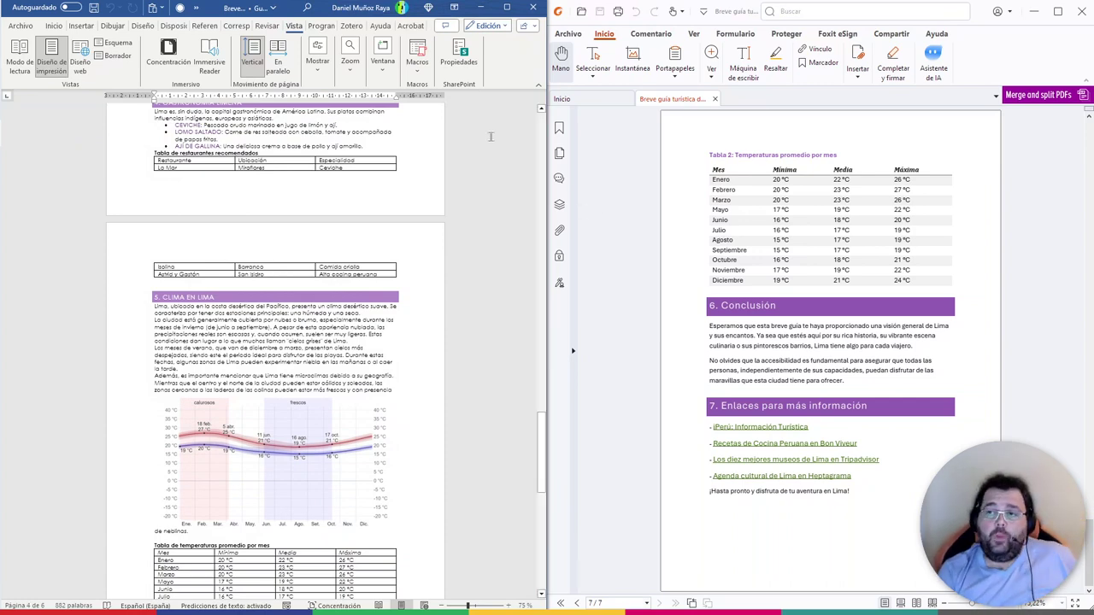
# Bring the formatted Word guide forward and scroll the Foxit PDF back to page 1 of 7
pyautogui.hotkey('alt', 'Tab')
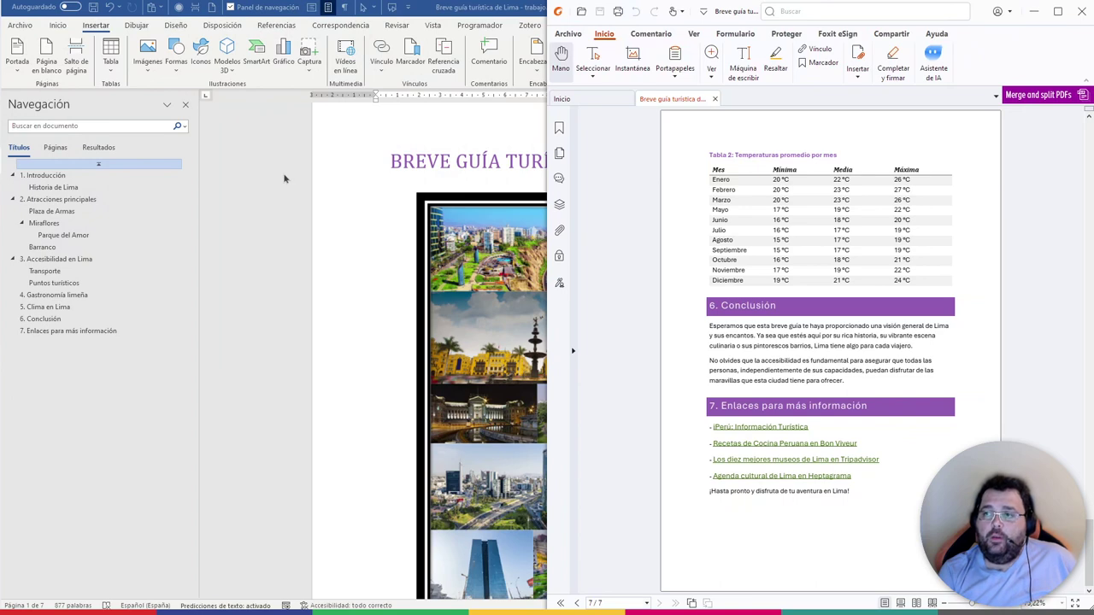
pyautogui.scroll(10, 724, 248)
pyautogui.scroll(2, 732, 261)
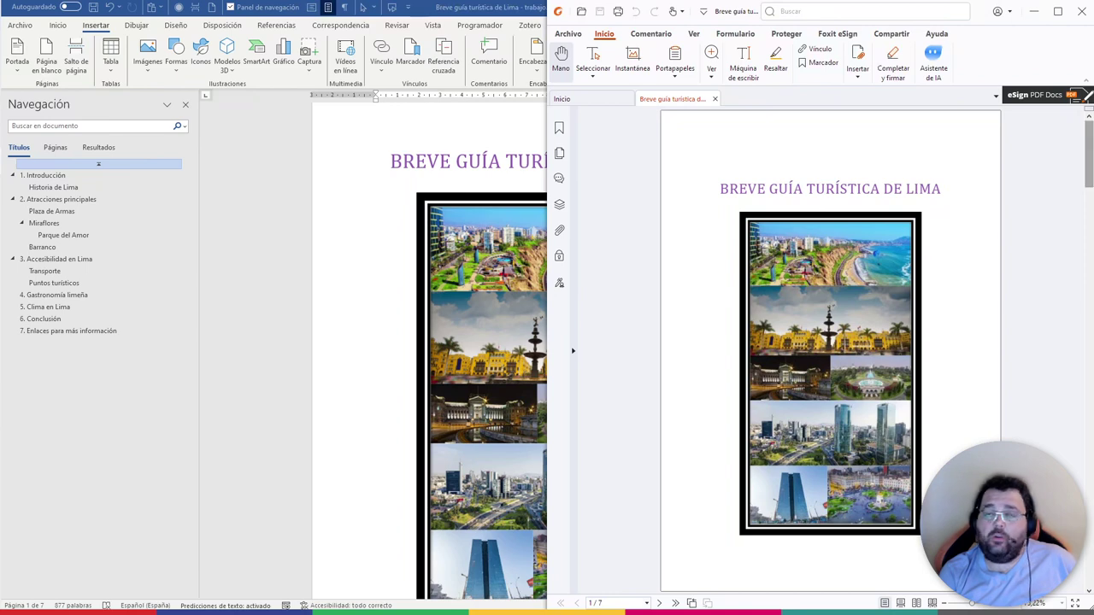
pyautogui.moveTo(1091, 160); pyautogui.dragTo(1092, 160)
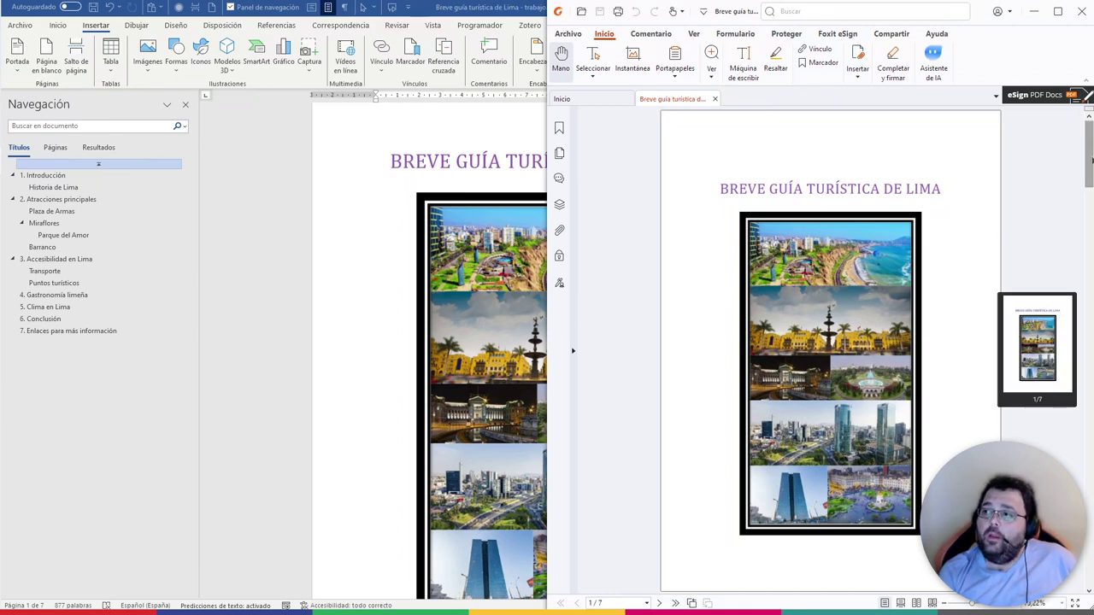